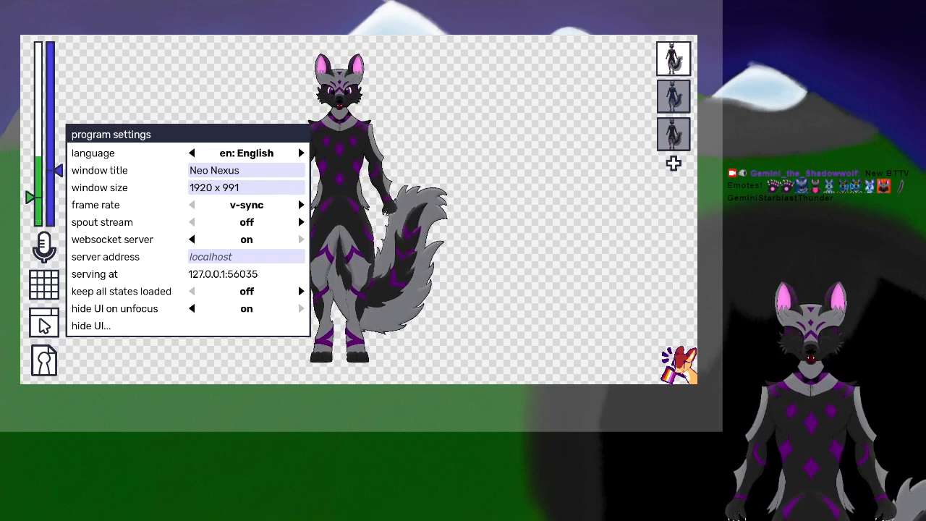
Load the default avatar in place of the current wolf avatar
left_click(44, 360)
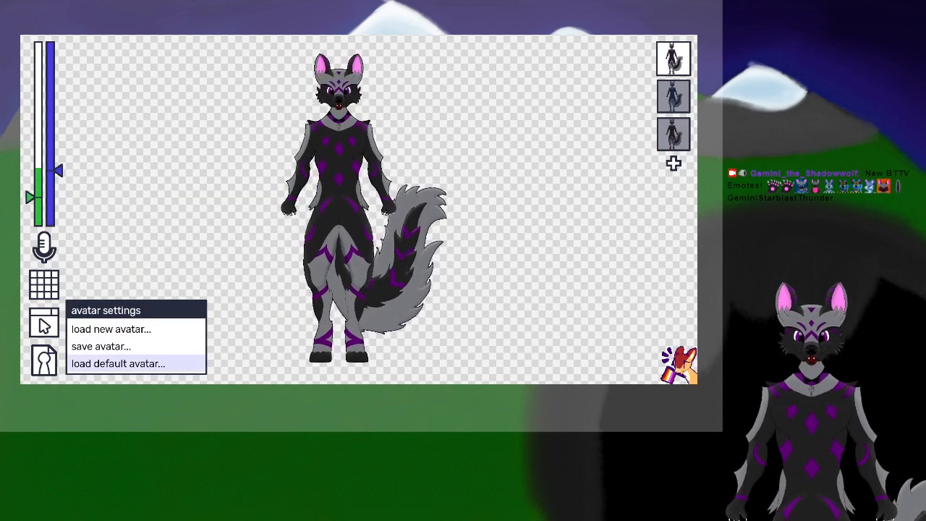
left_click(118, 363)
left_click(122, 232)
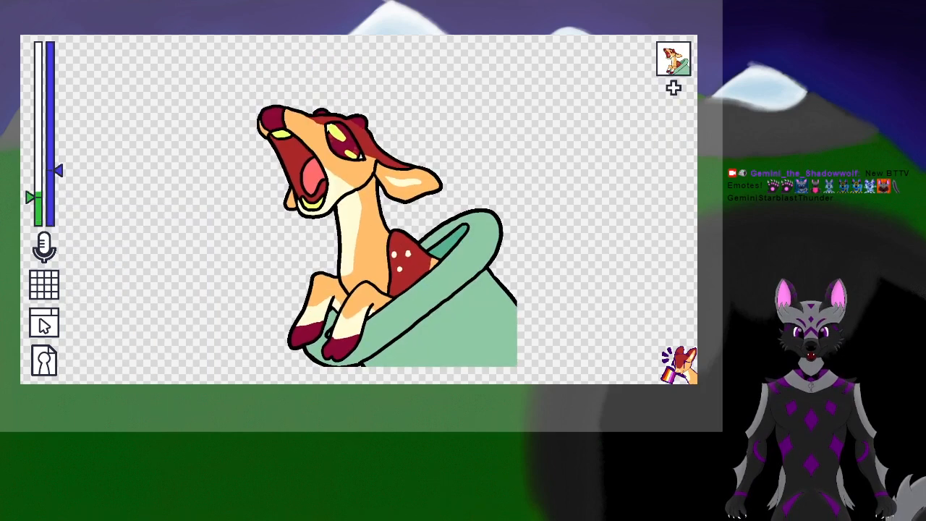
Replace the closed mouth and open mouth images of state #1 with the black, grey and purple wolf artwork
left_click(673, 59)
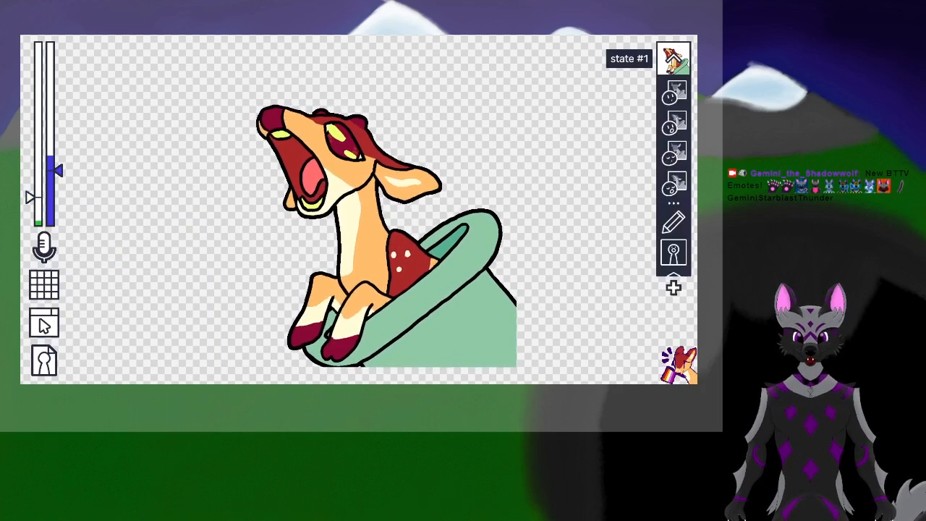
left_click(673, 93)
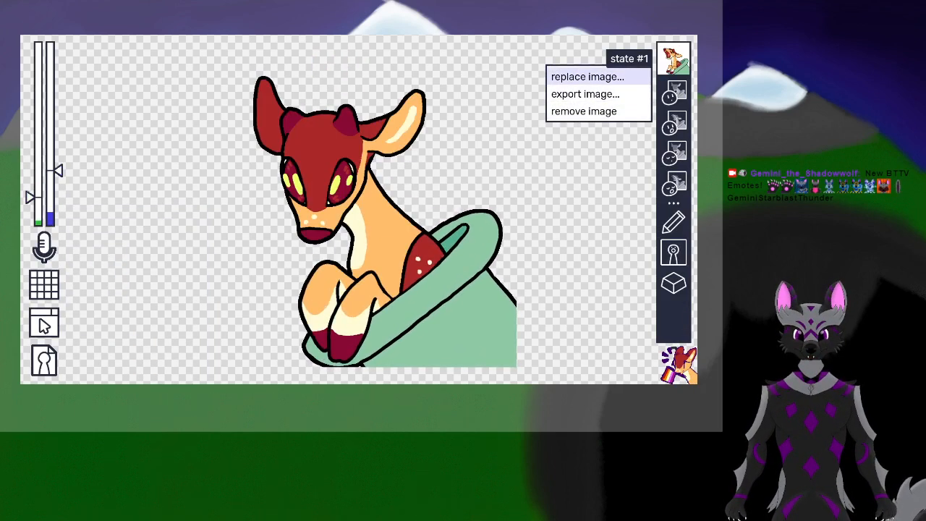
left_click(587, 76)
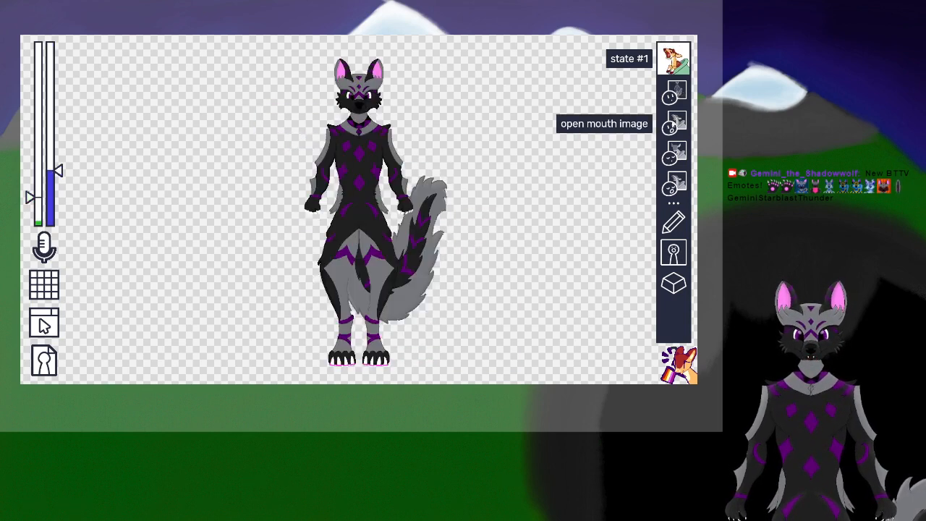
left_click(673, 125)
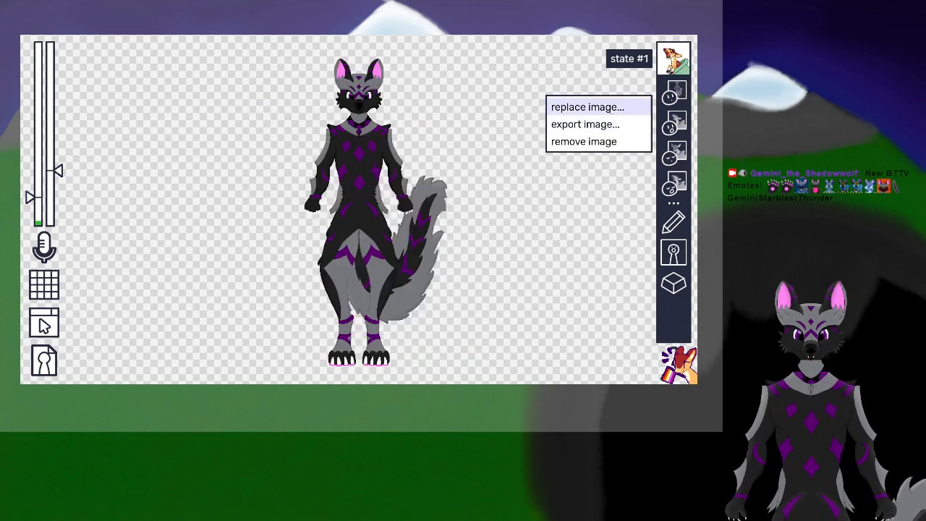
left_click(557, 113)
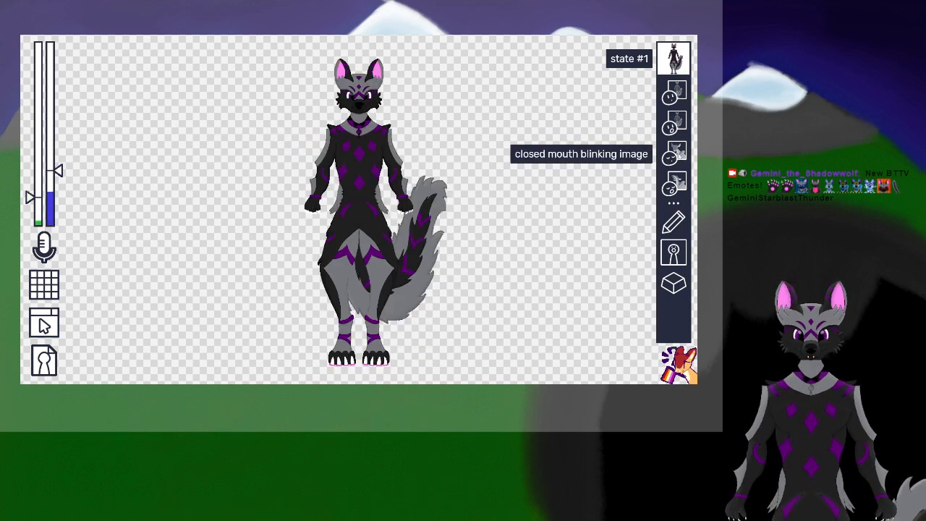
Replace the closed mouth blinking and open mouth blinking images of state #1 with the matching wolf artwork
left_click(673, 153)
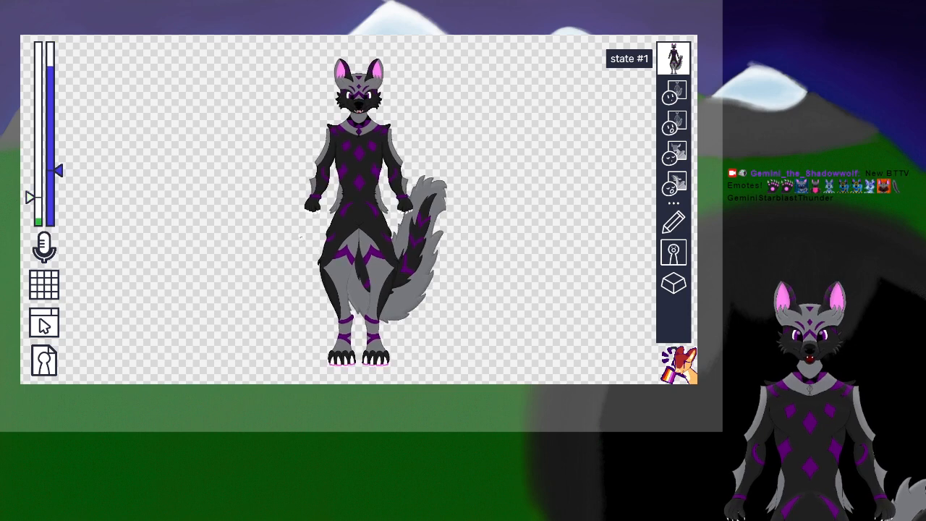
left_click(674, 184)
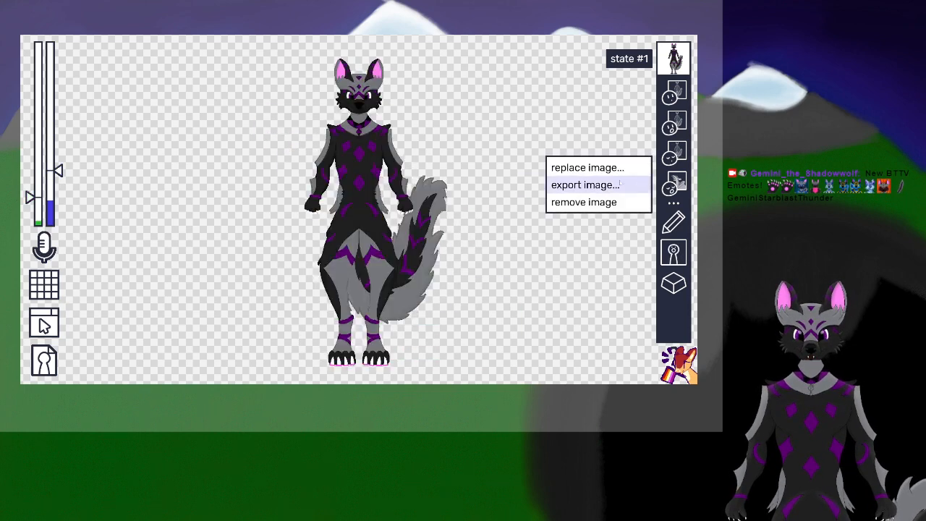
left_click(594, 168)
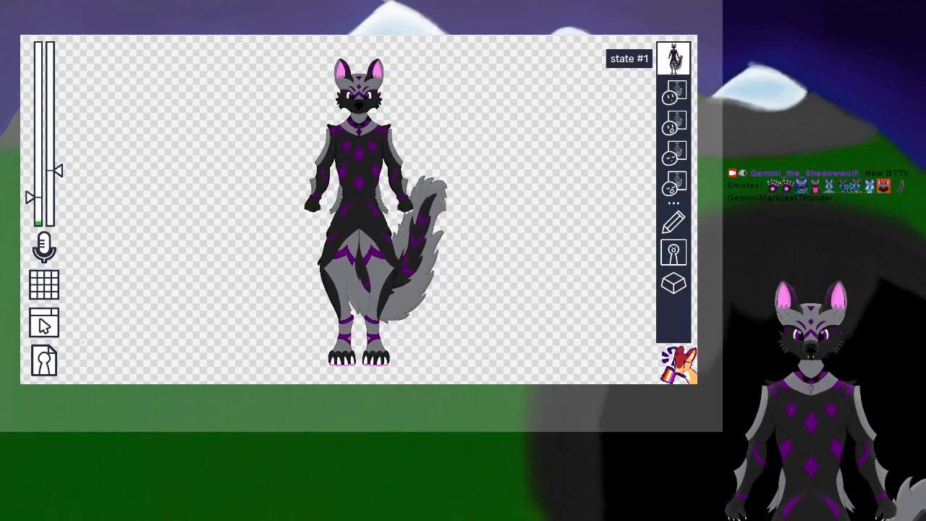
left_click(43, 359)
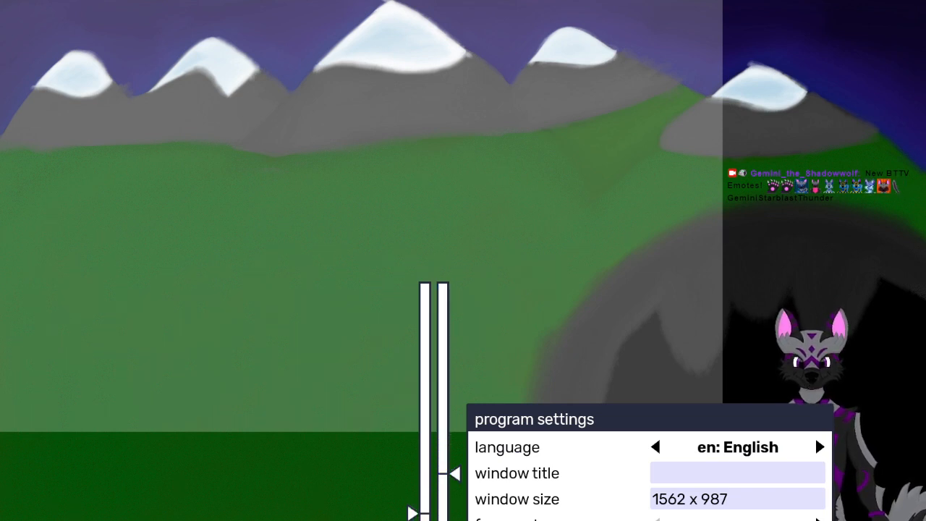
key("Escape")
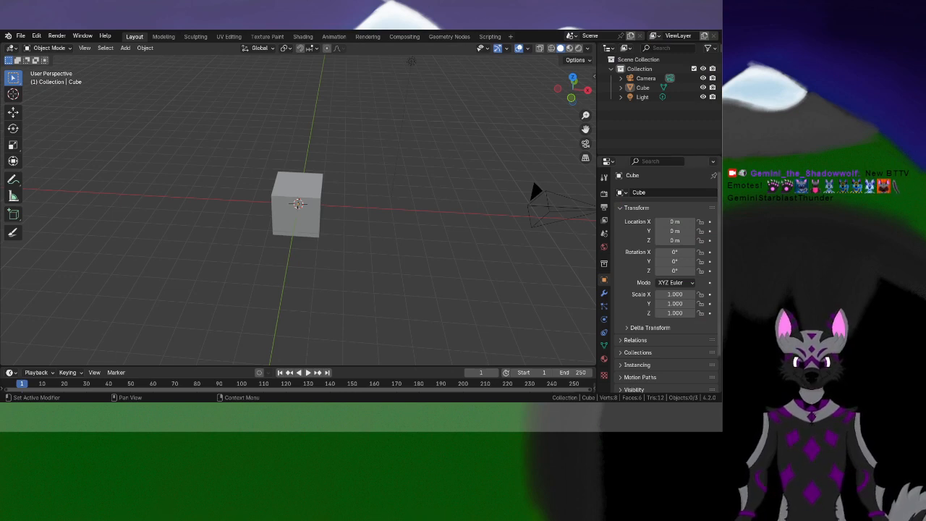
Switch to Blender and, in front orthographic view, add the Neonexus reference PNG as a reference image
left_click_drag(290, 139, 292, 183, "shift")
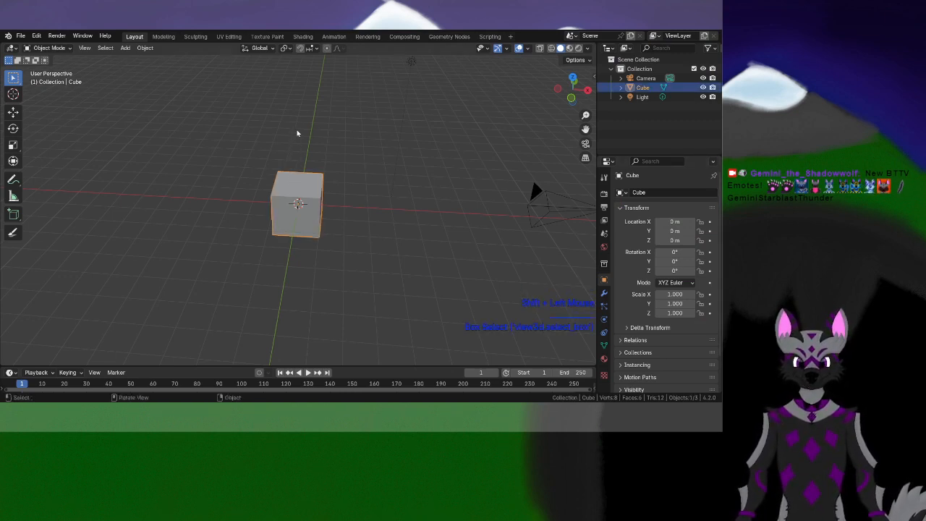
middle_click_drag(297, 133, 296, 178, "shift")
mouse_move(315, 219)
middle_mouse_down()
mouse_move(265, 190)
mouse_move(253, 193)
mouse_move(321, 237)
middle_mouse_up()
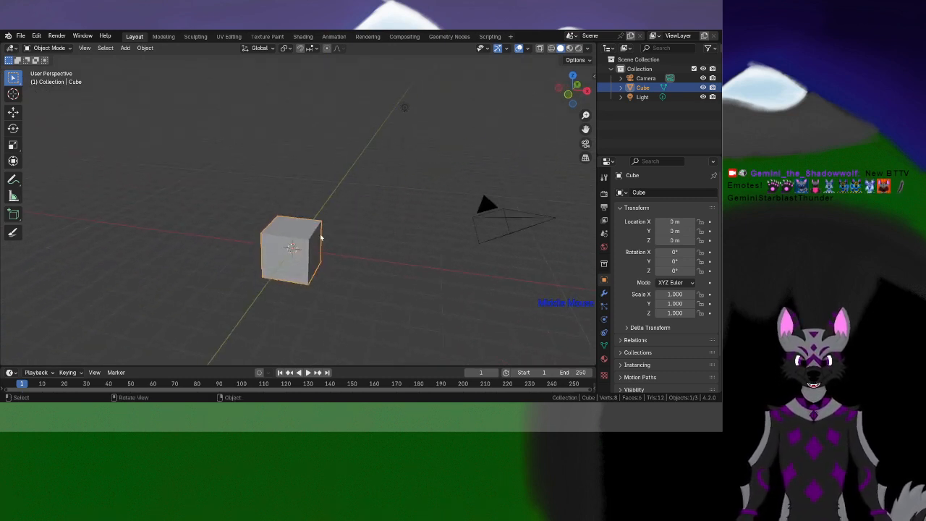
key("KP_1")
middle_click_drag(296, 176, 289, 192, "shift")
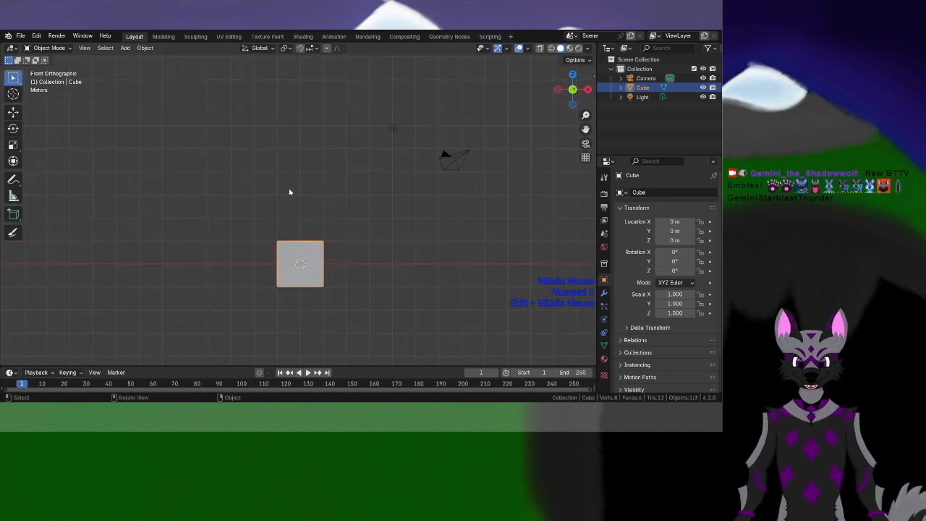
left_click(177, 119)
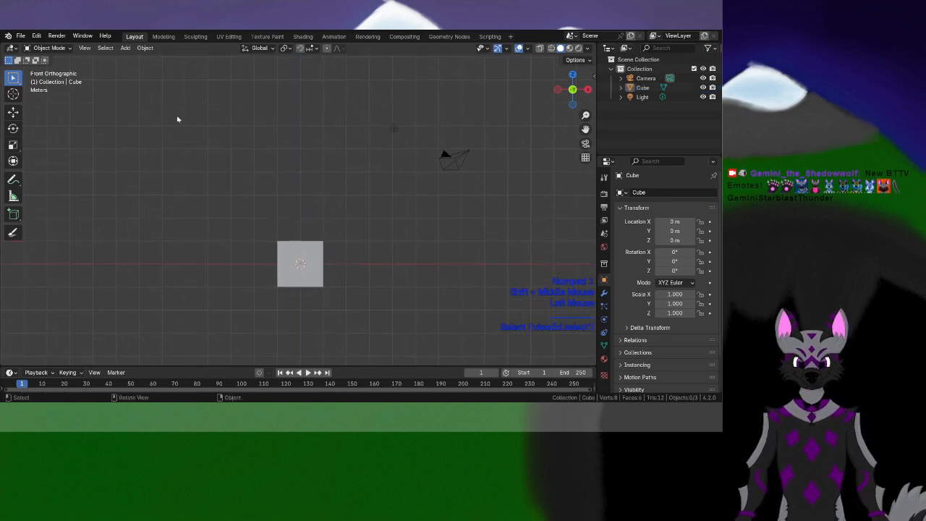
left_click(126, 48)
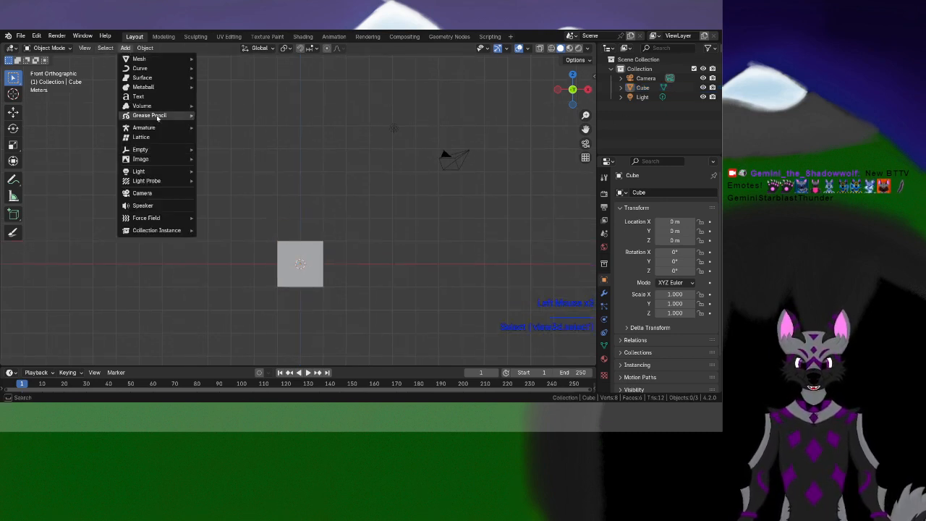
mouse_move(160, 159)
left_click(239, 163)
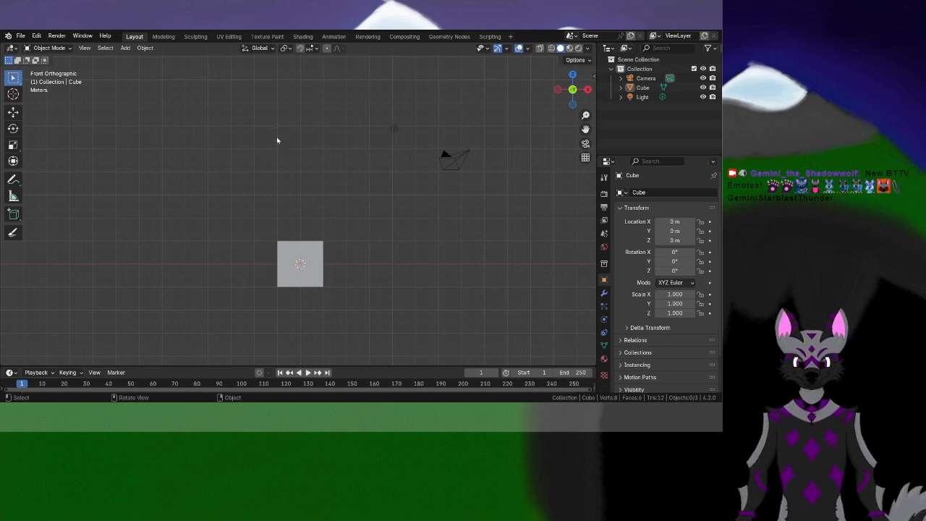
left_click(491, 364)
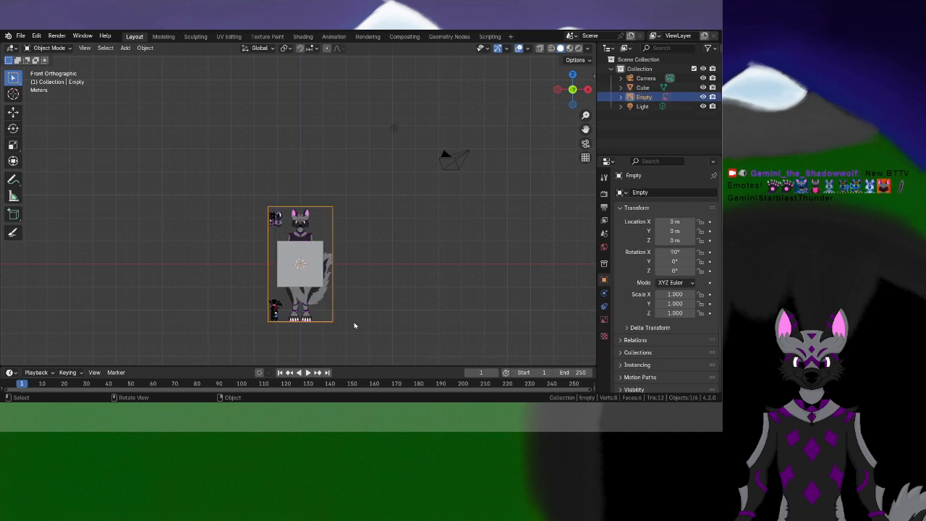
Raise the reference image about 2.48 m along Z to bring the feet to the ground line, and hide the default cube
scroll(305, 235, "up", 3)
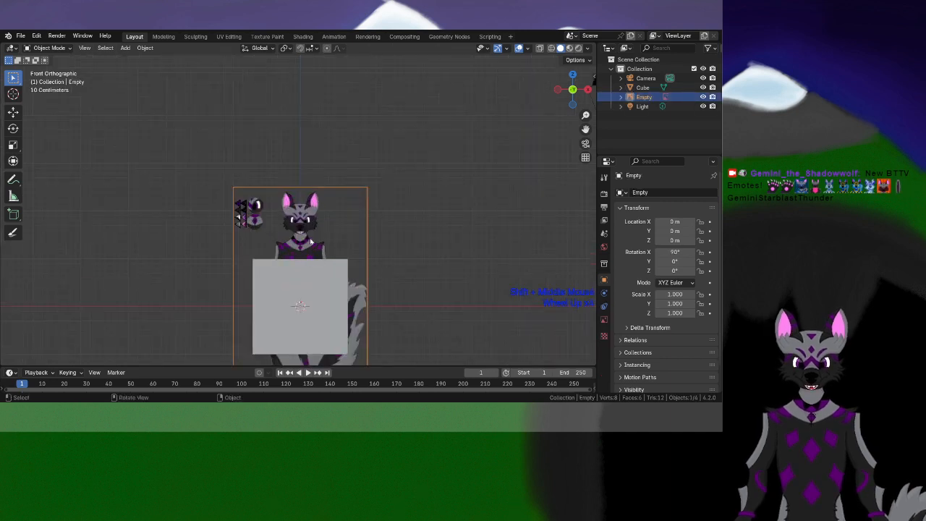
left_click(319, 208)
key("g")
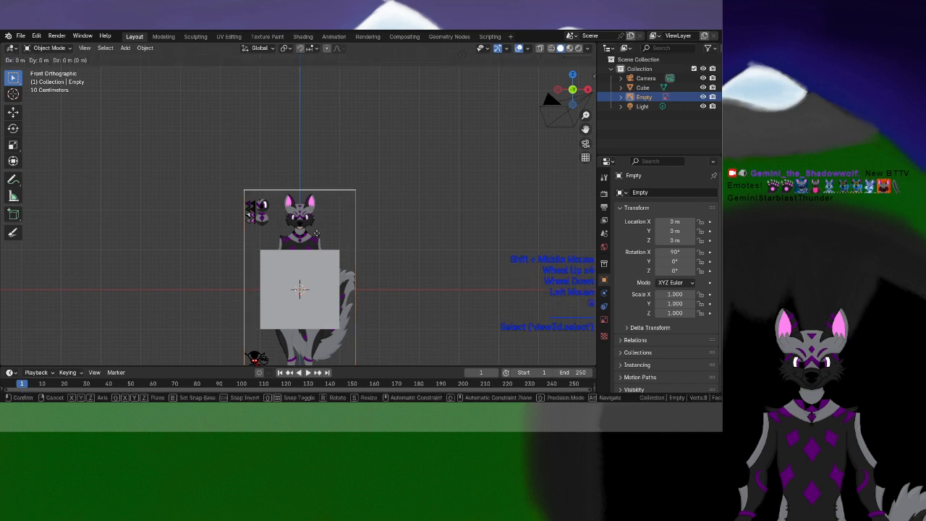
key("z")
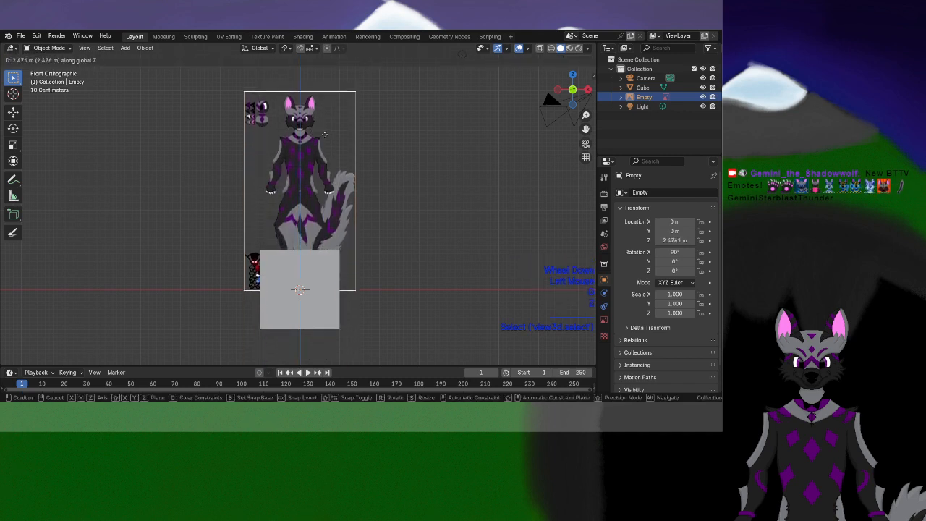
left_click(324, 134)
left_click(642, 87)
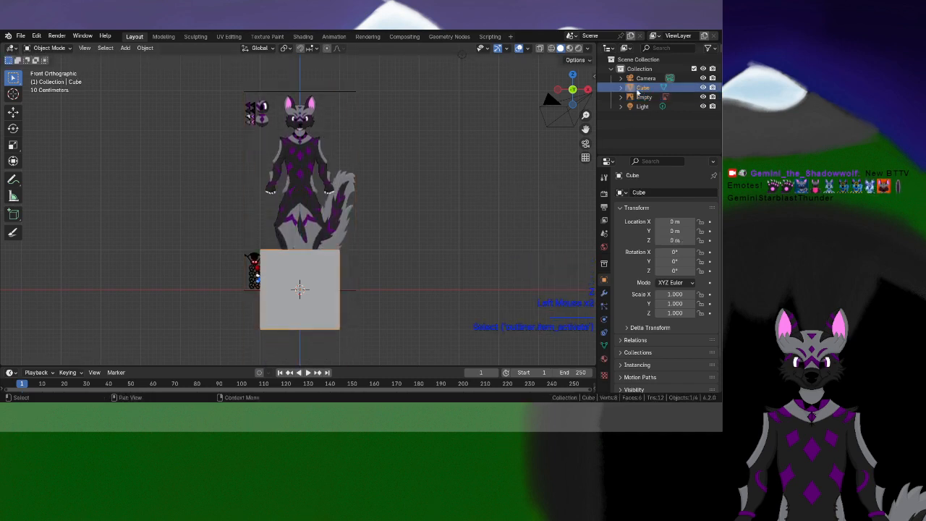
key("h")
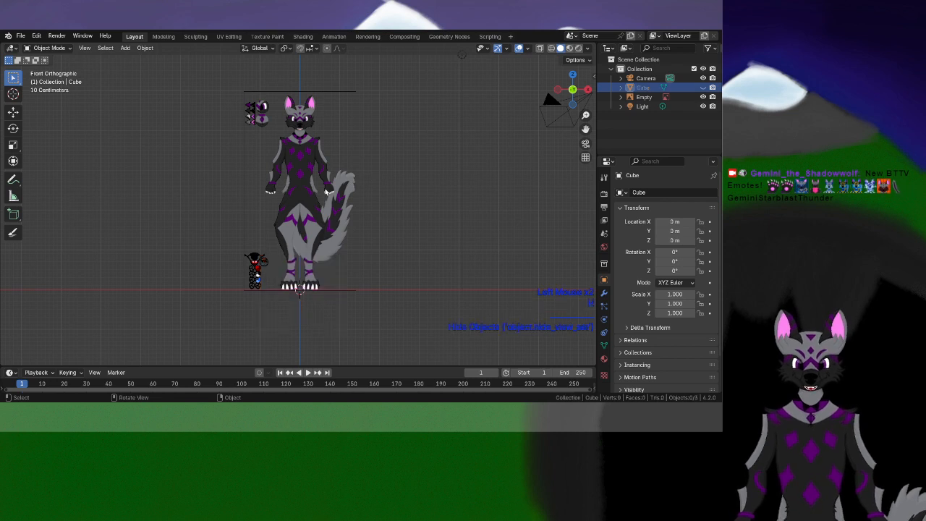
Nudge the reference image about 0.01 m up along Z to align the toes' pink undersides with the ground line
scroll(340, 220, "up", 3)
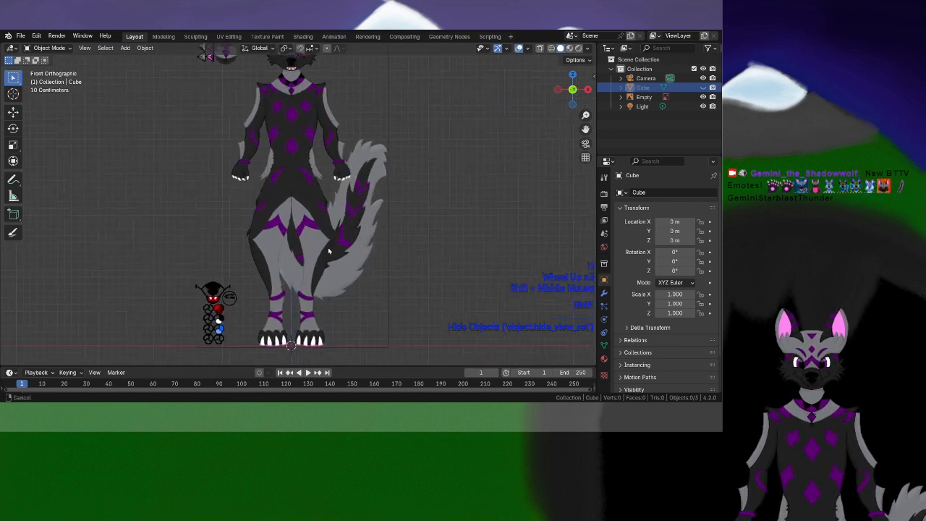
middle_click_drag(336, 253, 334, 174, "shift")
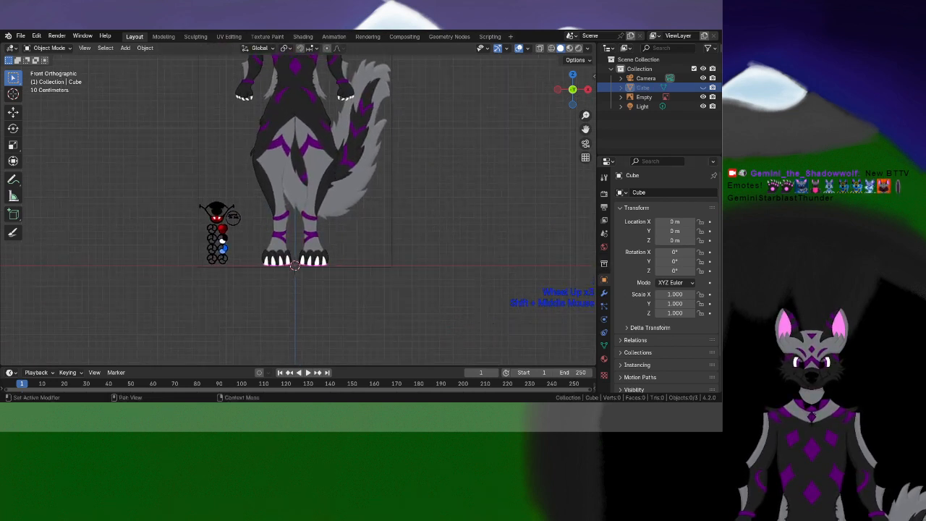
scroll(282, 260, "up", 3)
scroll(282, 260, "down", 1)
middle_click_drag(281, 285, 296, 140, "shift")
scroll(298, 247, "up", 3)
left_click(375, 221)
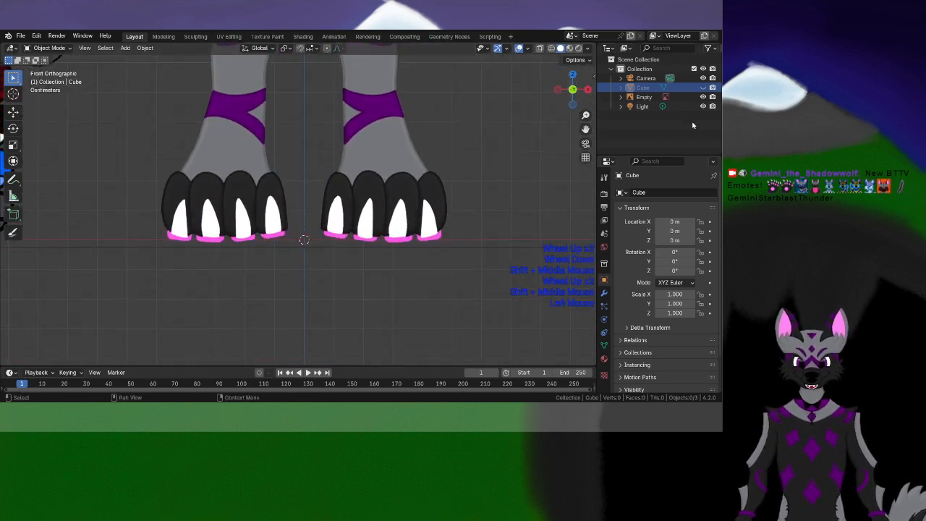
left_click(643, 97)
scroll(329, 223, "up", 2)
left_click(329, 223)
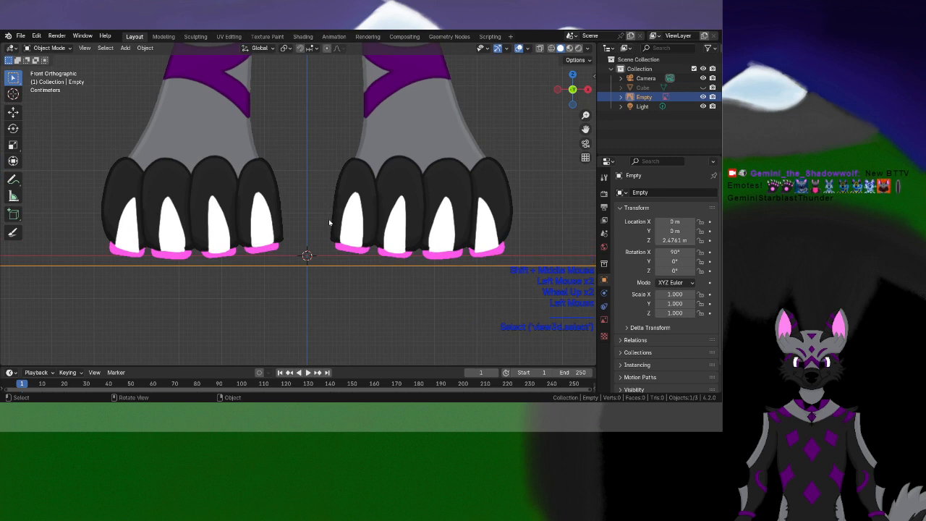
key("g")
key("z")
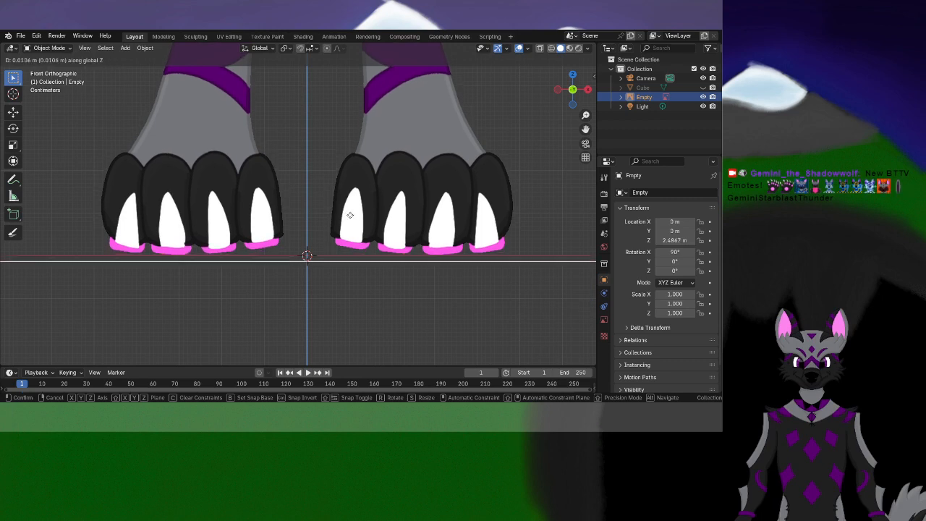
left_click(349, 215)
Enable the opacity option for the reference image
scroll(349, 215, "down", 4)
middle_click_drag(307, 118, 303, 273, "shift")
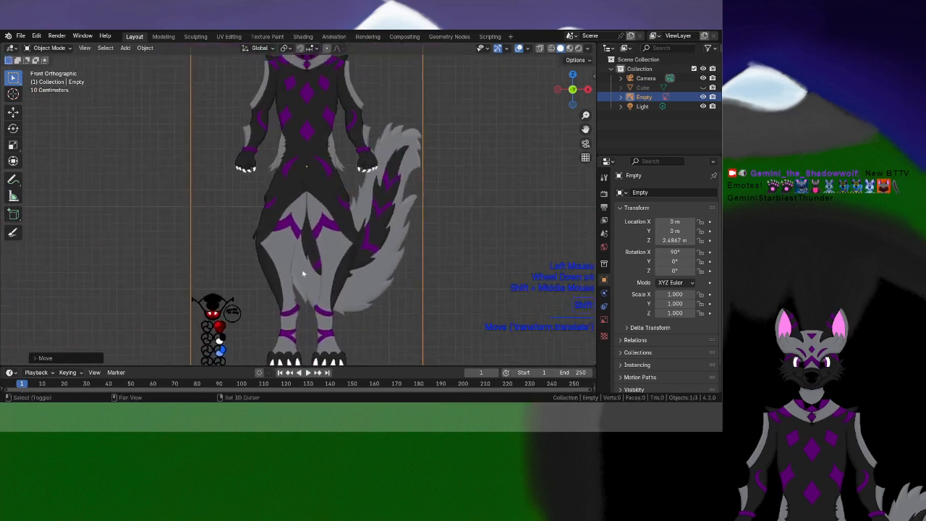
scroll(299, 209, "down", 1, "shift")
middle_click_drag(293, 143, 291, 263, "shift")
left_click(605, 318)
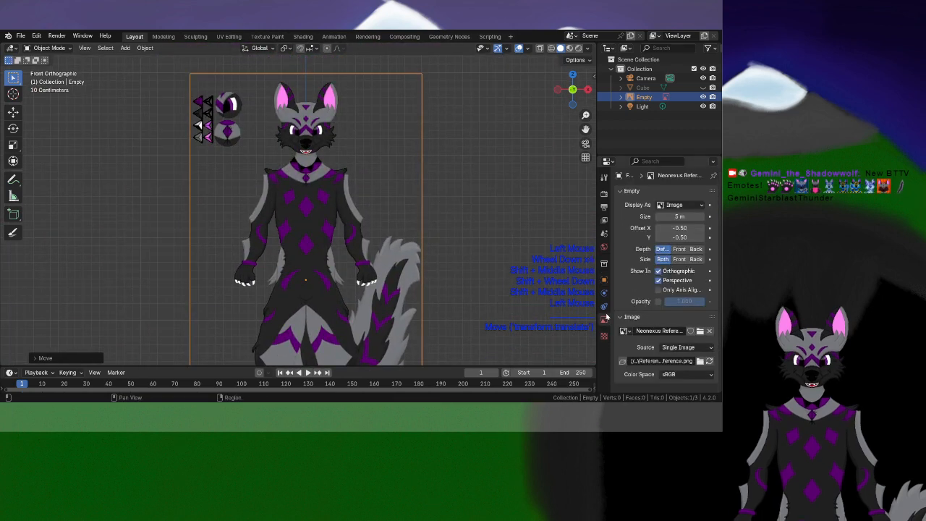
left_click(657, 301)
Move the reference image about 4.06 m along Y so it stands behind the world origin
middle_click_drag(423, 285, 430, 304, "shift")
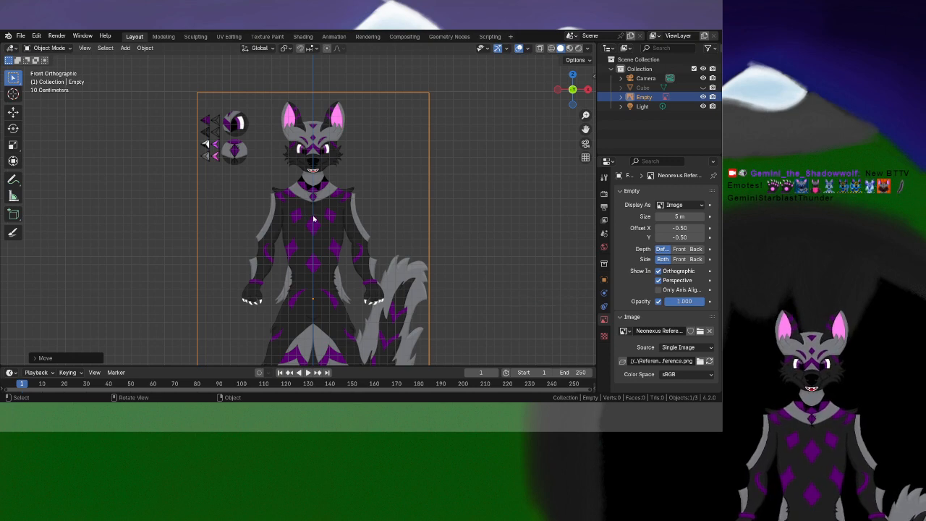
scroll(362, 224, "up", 2)
middle_click_drag(344, 205, 318, 285, "shift")
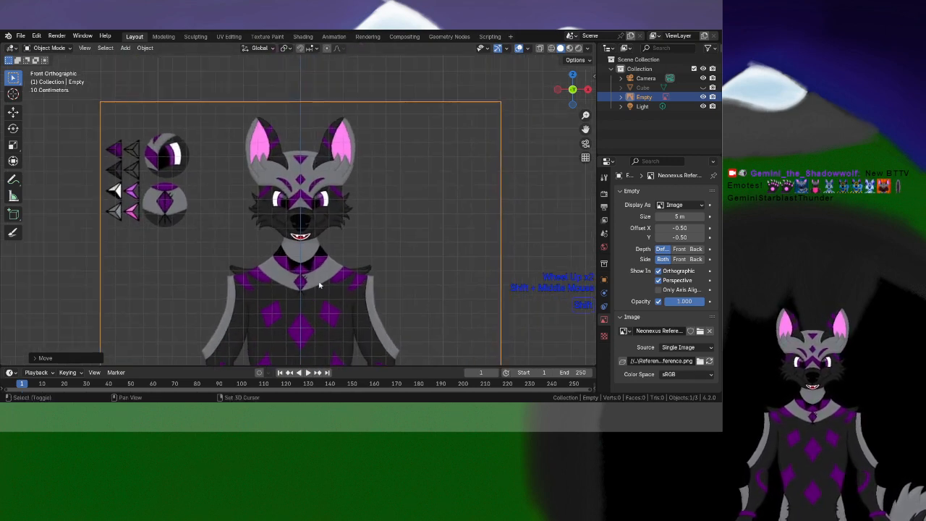
middle_click_drag(383, 304, 363, 162, "shift")
scroll(364, 217, "down", 3)
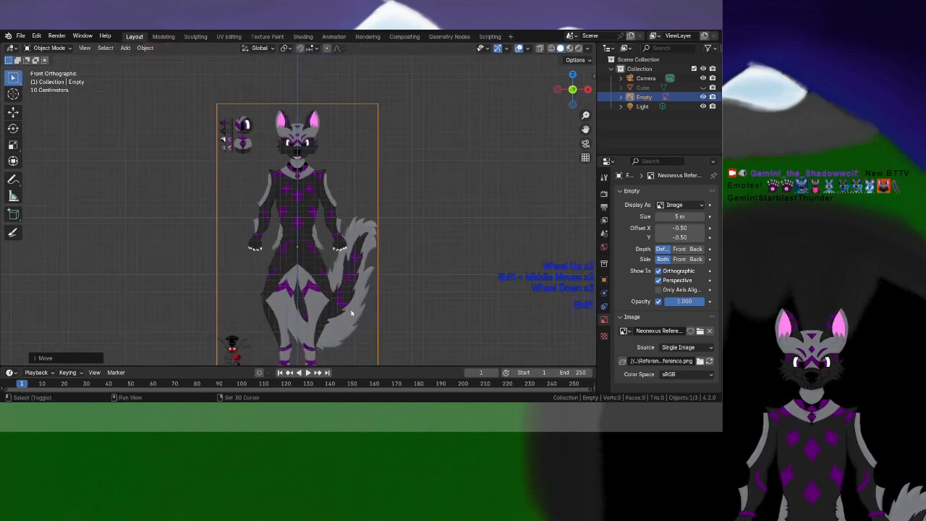
middle_click_drag(354, 284, 249, 278, "shift")
scroll(246, 277, "down", 3)
key("g")
key("y")
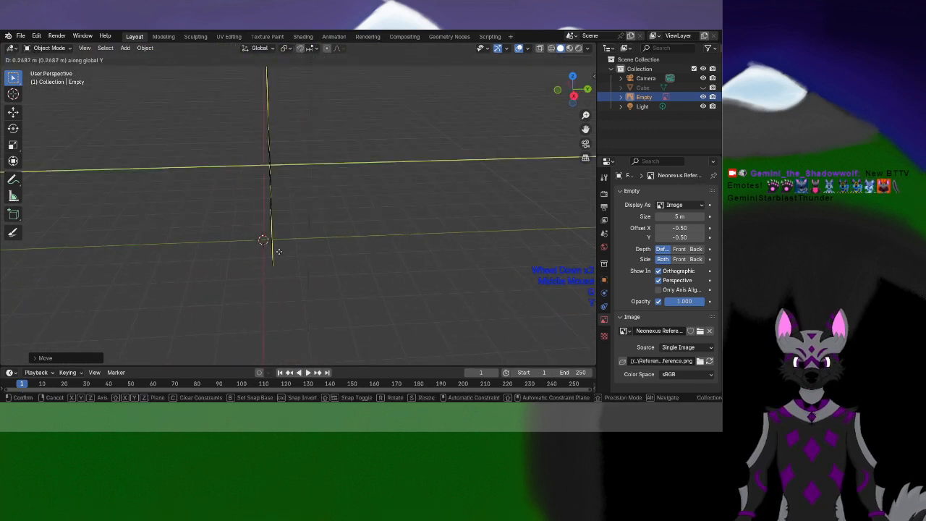
left_click(402, 253)
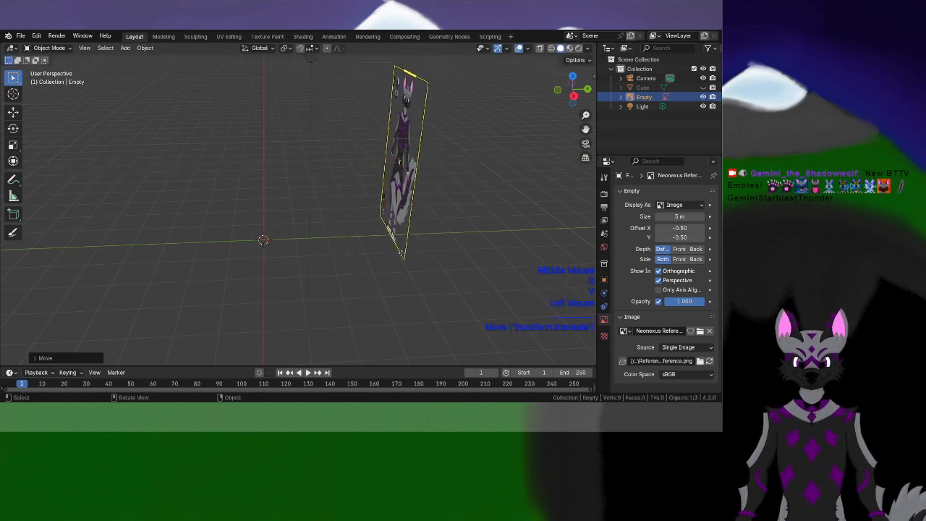
middle_click_drag(207, 212, 280, 219)
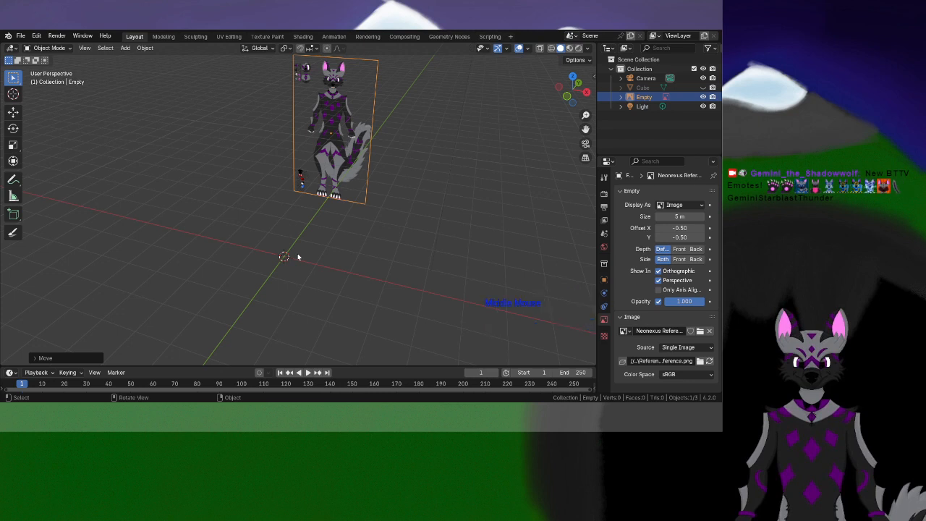
mouse_move(308, 262)
middle_mouse_down()
mouse_move(323, 277)
mouse_move(314, 267)
middle_mouse_up()
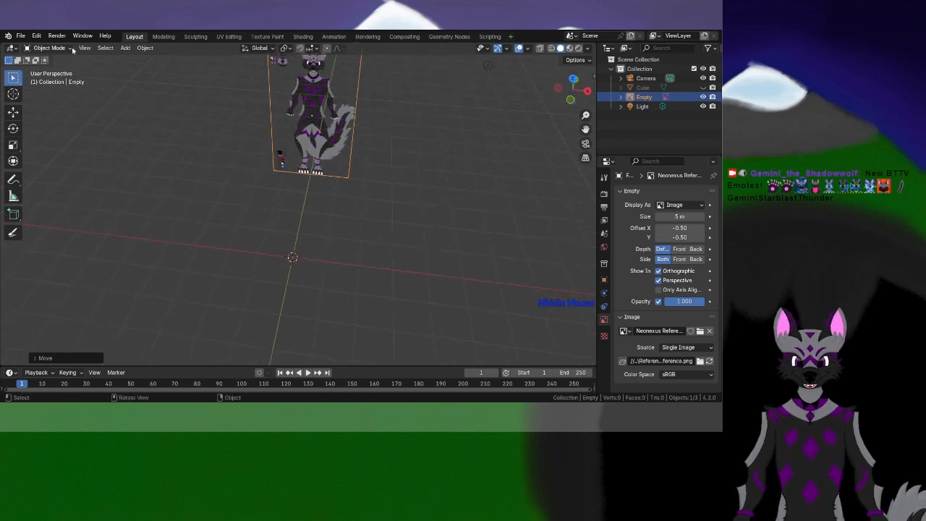
Switch to the top orthographic view and add a plane mesh at the world origin
left_click(64, 48)
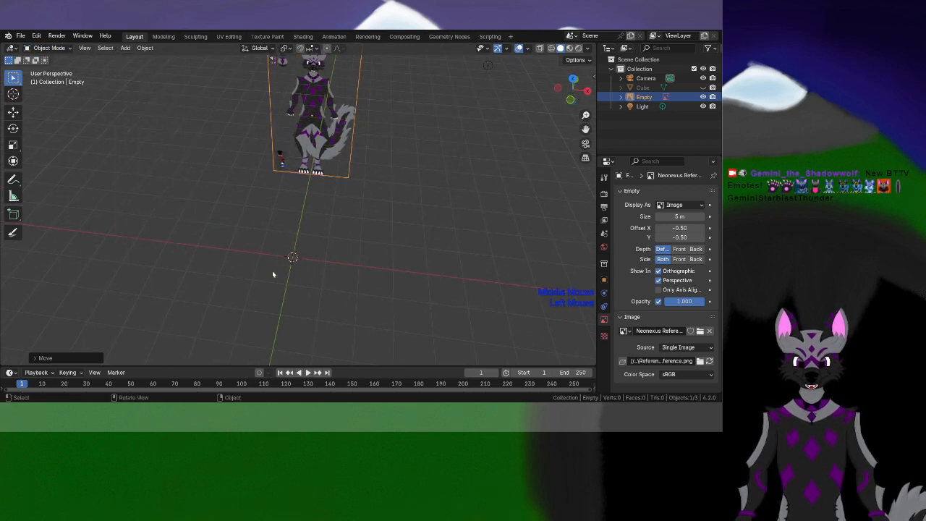
left_click(141, 71)
key("KP_7")
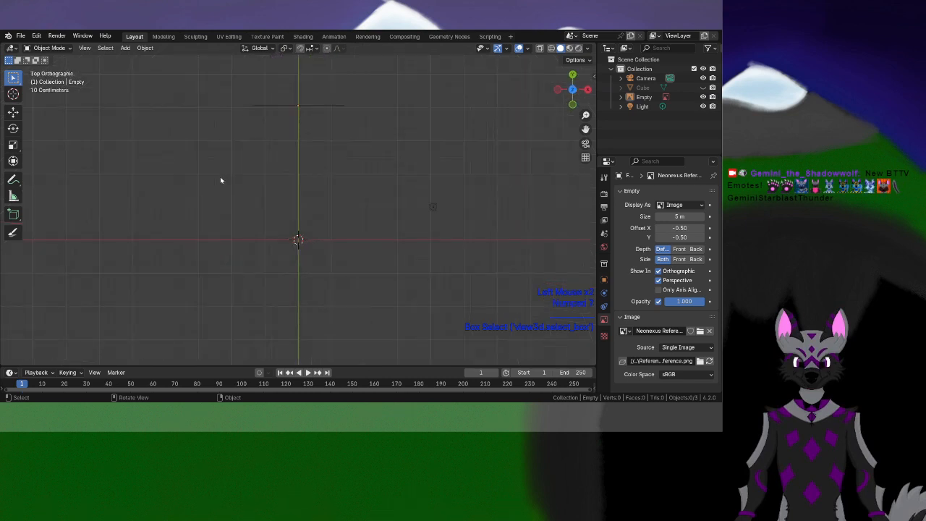
scroll(217, 174, "up", 3)
key("shift")
middle_click_drag(263, 169, 248, 105, "shift")
left_click(125, 47)
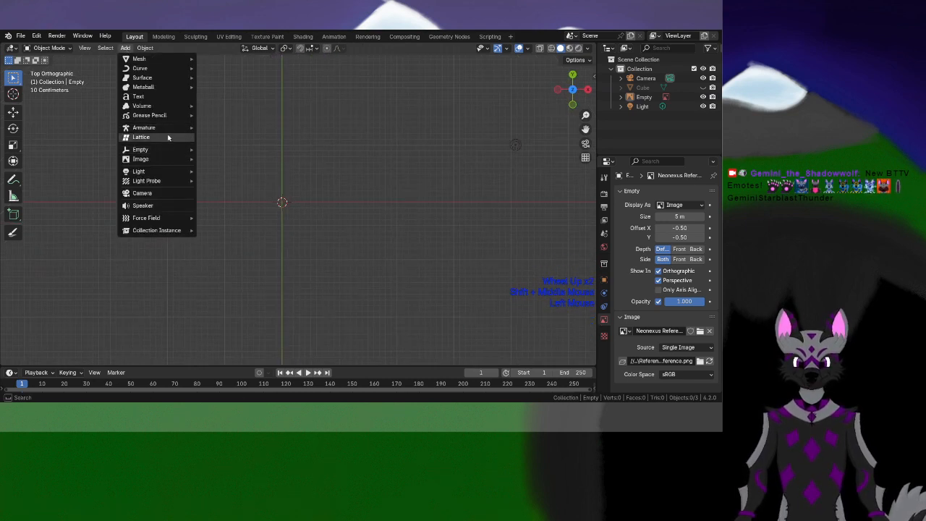
mouse_move(162, 59)
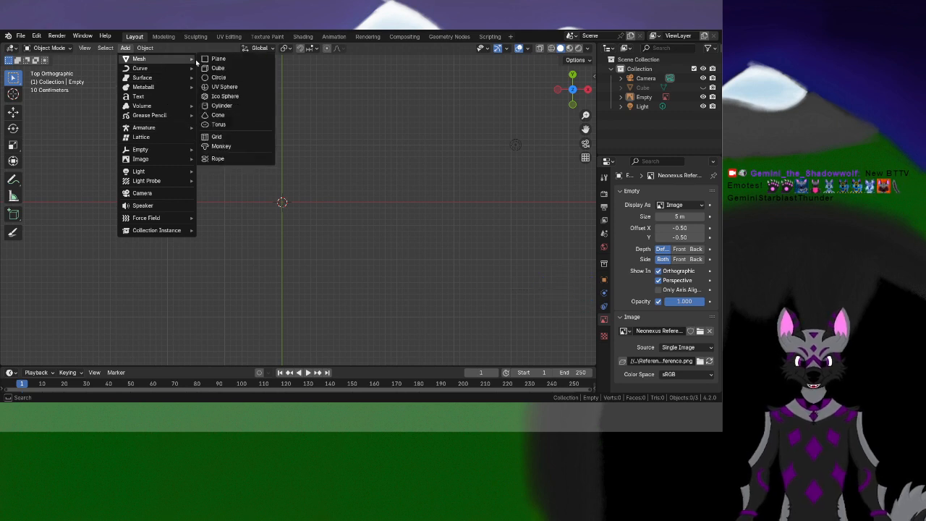
left_click(217, 61)
middle_click_drag(253, 204, 237, 112)
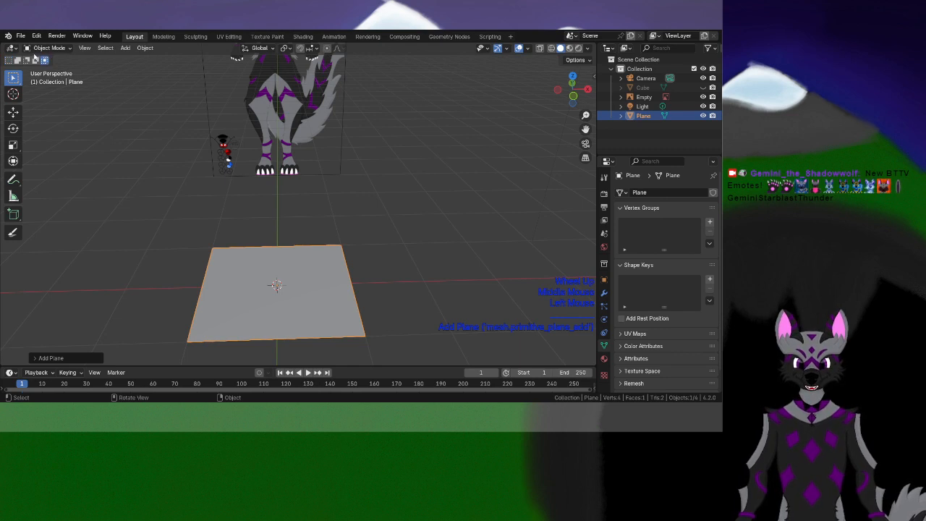
Enter Edit Mode on the plane and select its corner vertex at positive X and Y
left_click(18, 59)
left_click(45, 49)
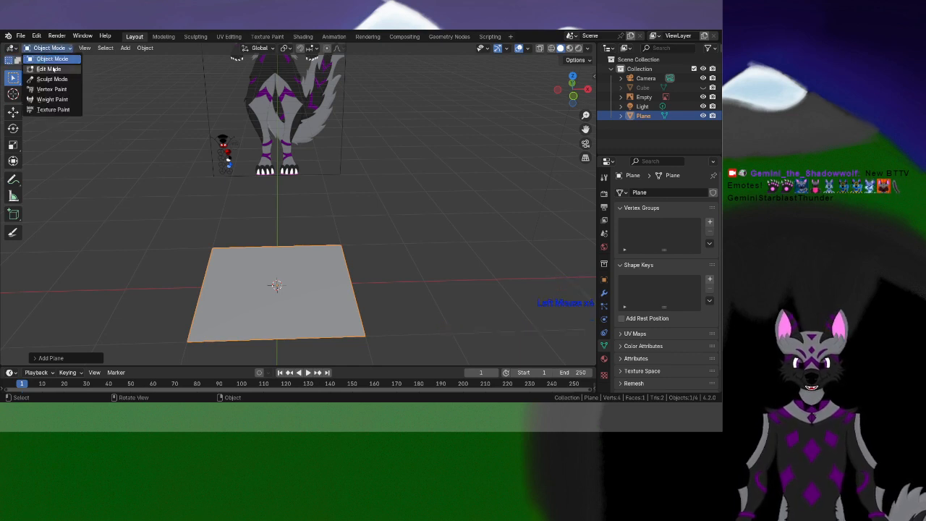
left_click(54, 69)
middle_click_drag(275, 217, 275, 226, "shift")
left_click(340, 258)
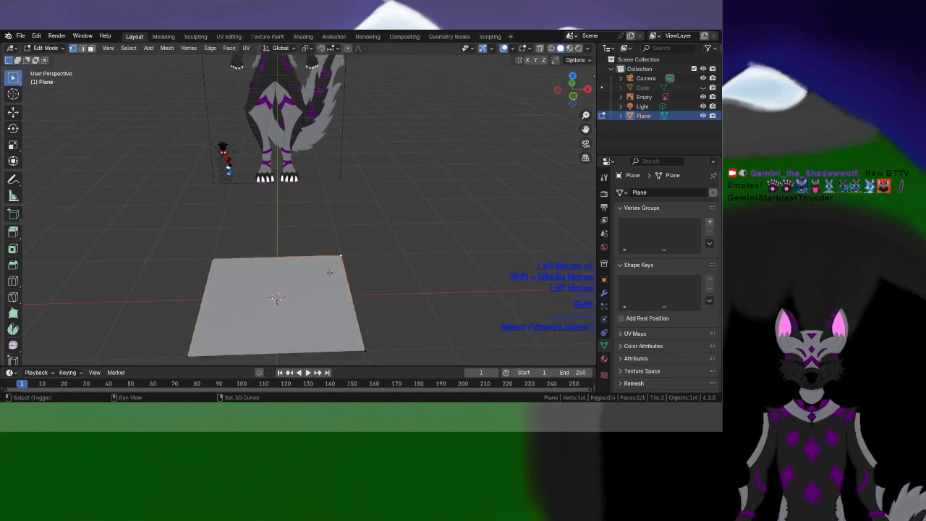
Switch to the front orthographic view and display the selected vertex's transform coordinates
key("KP_1")
middle_click_drag(330, 221, 330, 259, "shift")
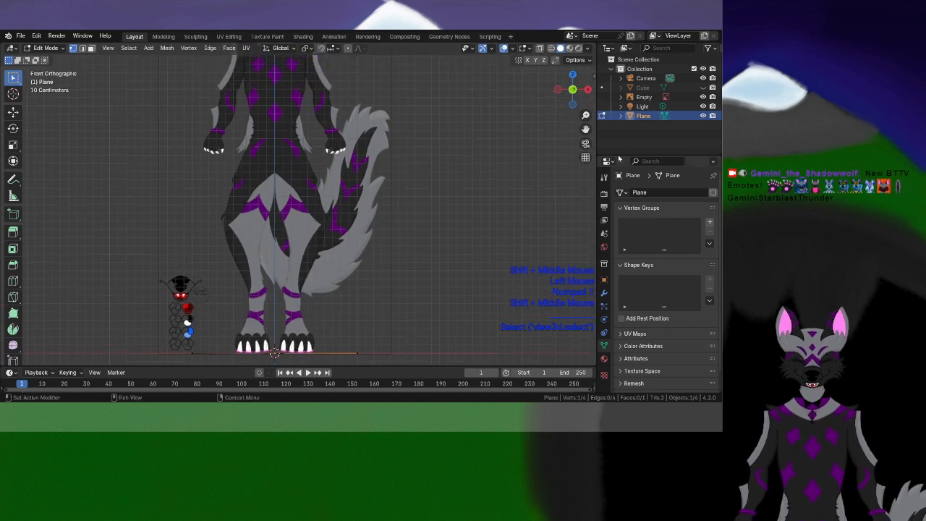
key("n")
scroll(264, 217, "down", 1)
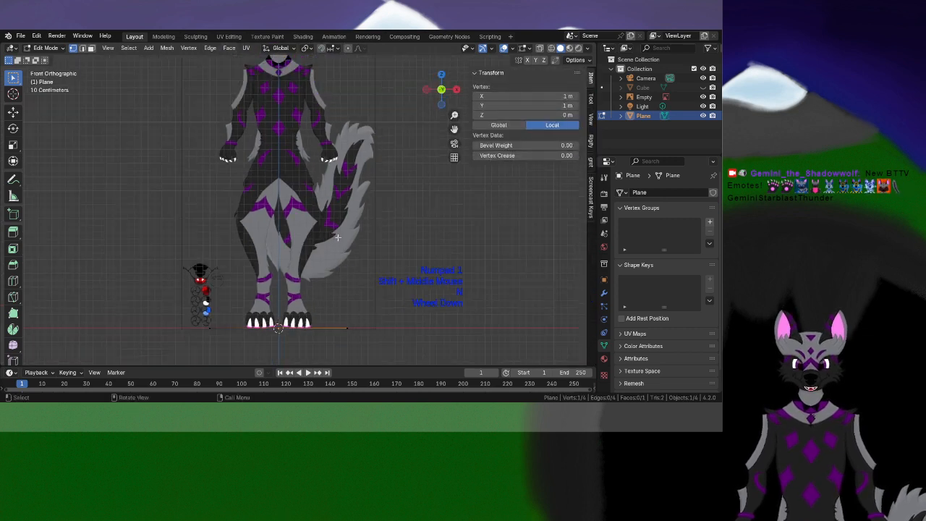
middle_click_drag(264, 216, 312, 312, "shift")
scroll(297, 303, "down", 1)
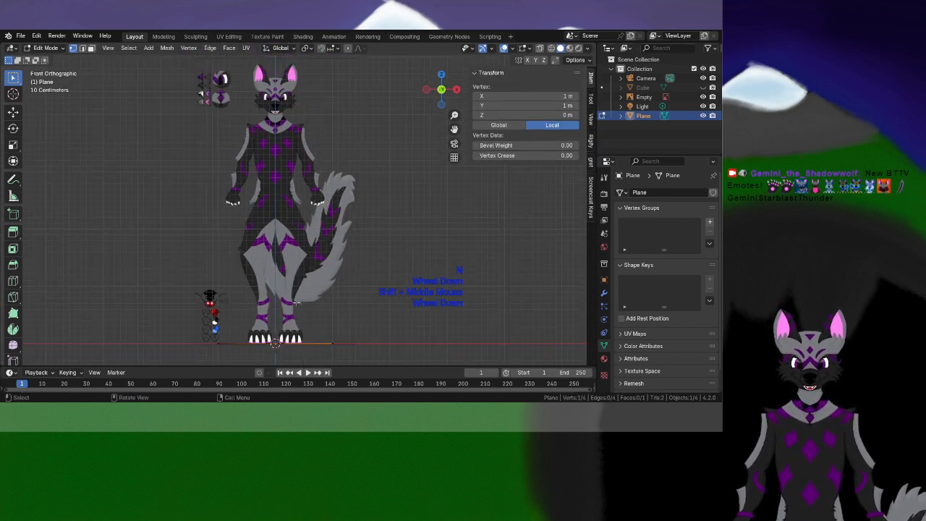
key("g")
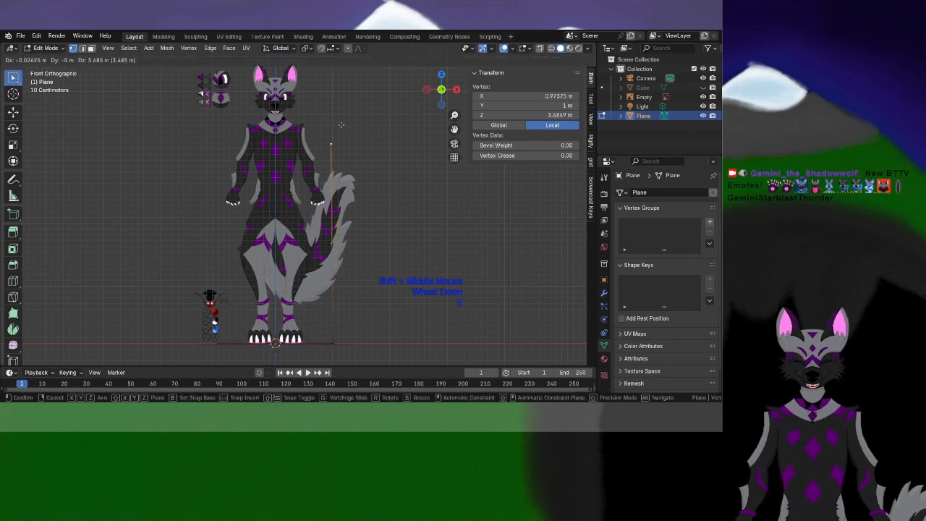
left_click(336, 175)
key("ctrl+z")
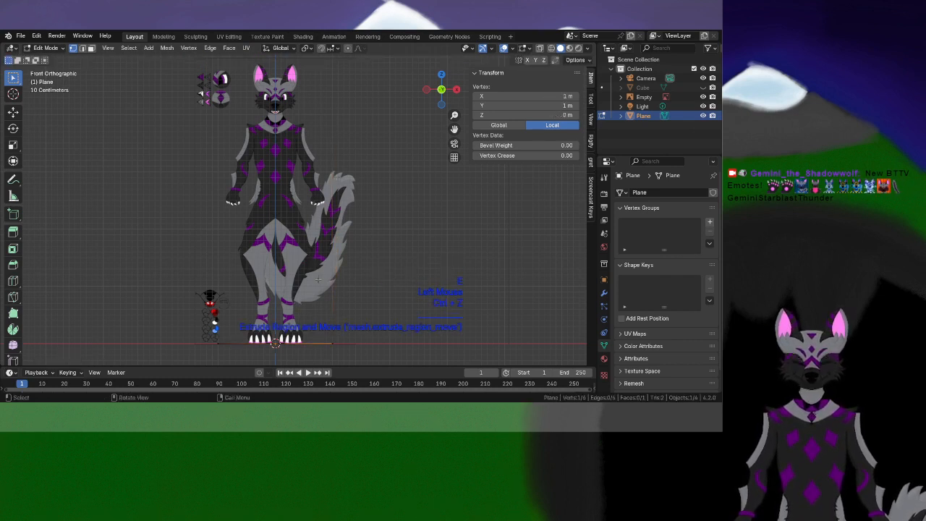
Extrude the corner vertex straight up along Z and set its Z coordinate to 2 m as a height guide
key("e")
key("z")
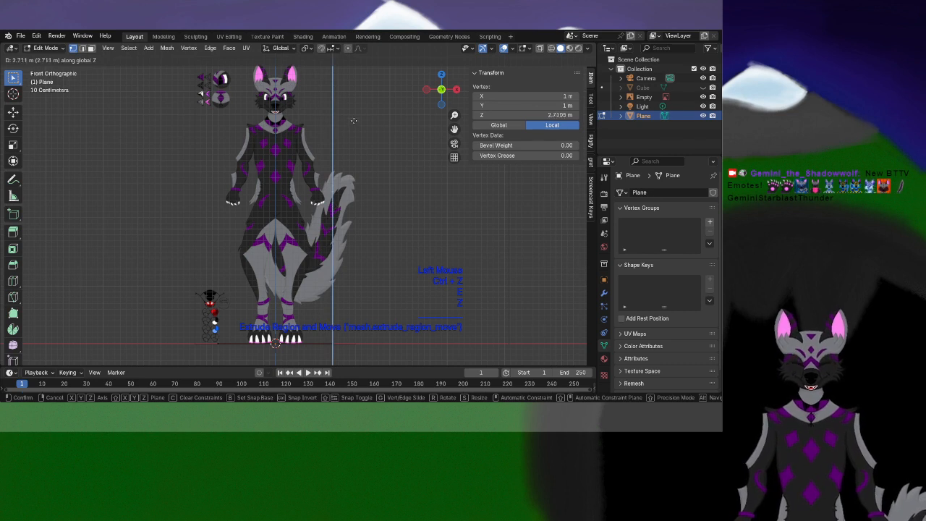
left_click(377, 165)
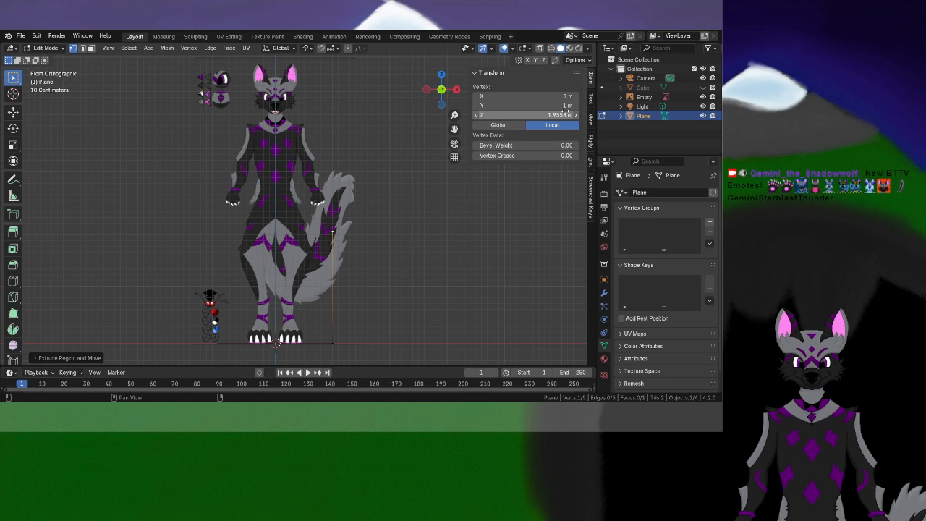
left_click(561, 114)
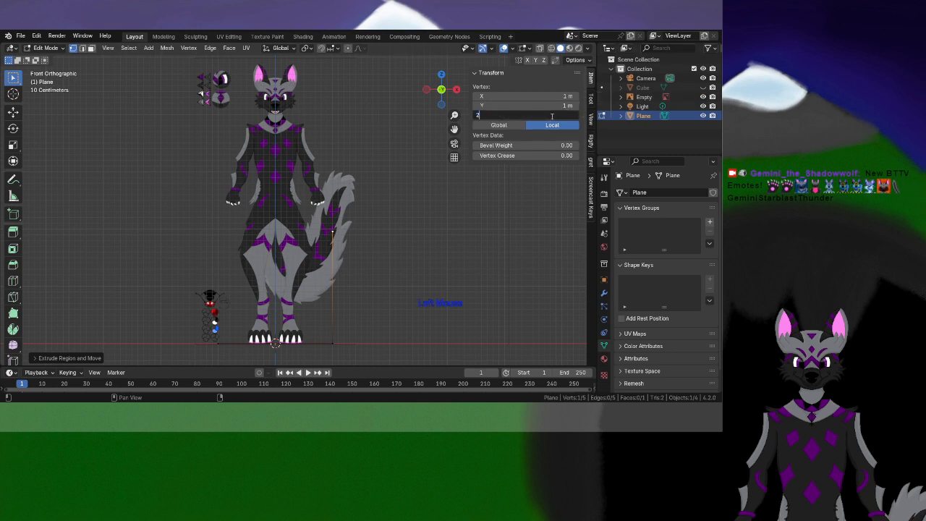
type("2")
key("Return")
middle_click_drag(372, 244, 329, 239, "shift")
scroll(328, 190, "up", 3)
scroll(329, 239, "down", 5)
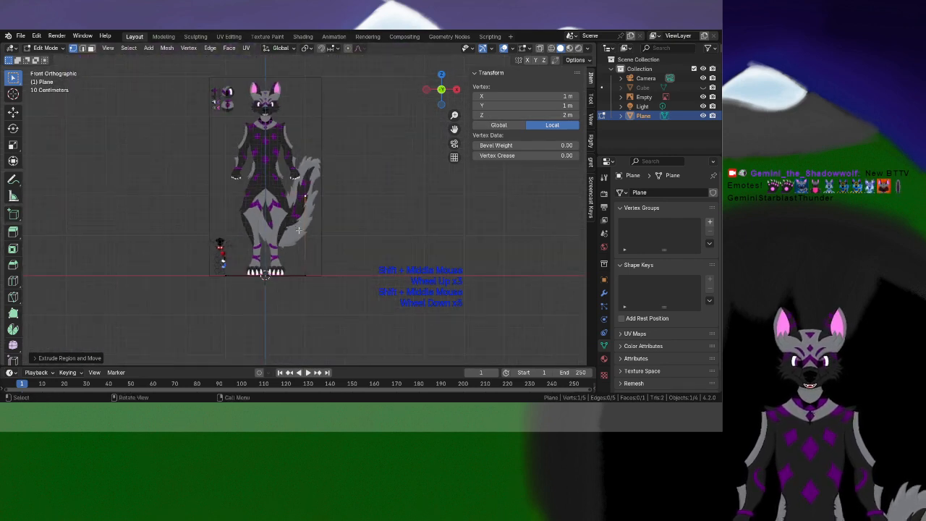
Return to Object Mode and select the character reference image
left_click(44, 48)
left_click(47, 62)
scroll(299, 204, "up", 2)
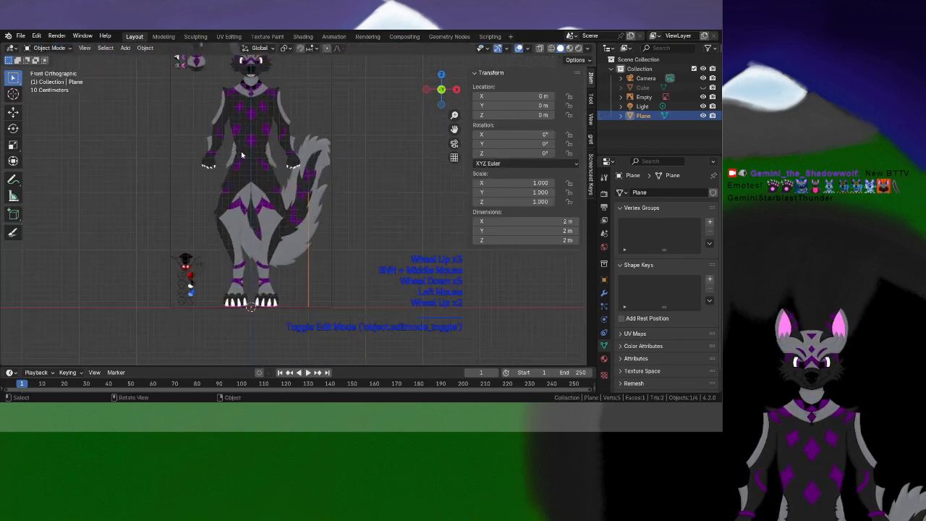
left_click(263, 150)
middle_click_drag(262, 150, 282, 179, "shift")
scroll(282, 179, "down", 1)
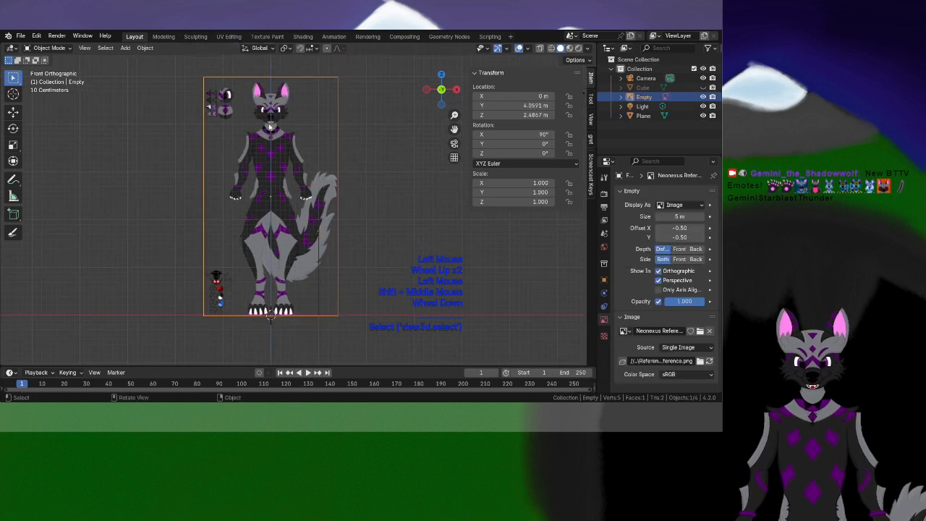
key("s")
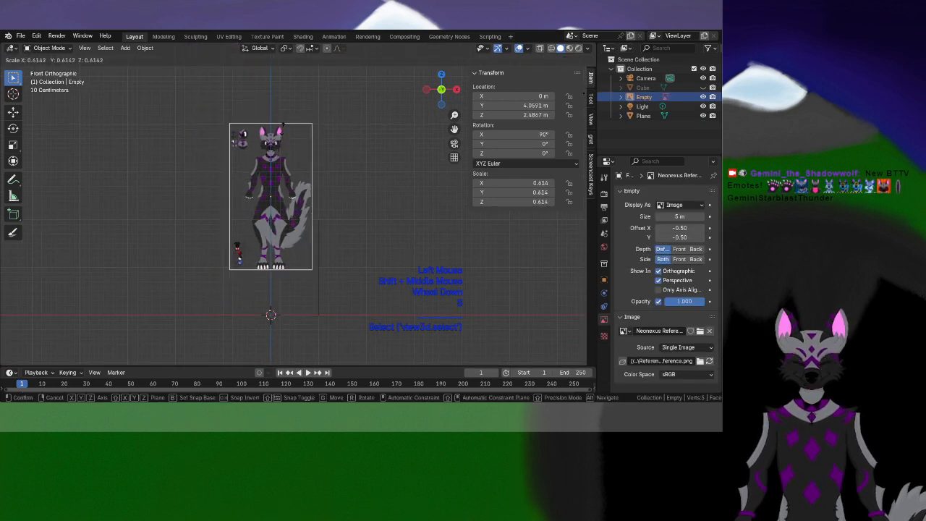
left_click(282, 130)
middle_click_drag(283, 130, 290, 75, "shift")
scroll(290, 76, "up", 2)
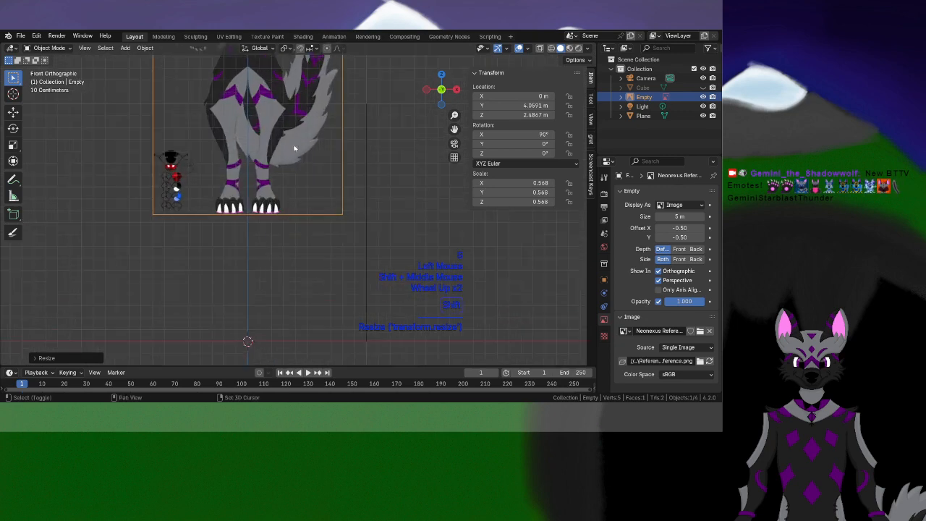
middle_click_drag(297, 130, 297, 157, "shift")
key("ctrl+z")
Set the transform pivot to the 3D Cursor and scale the reference image to about 0.413 against the 2 m guide
left_click(286, 48)
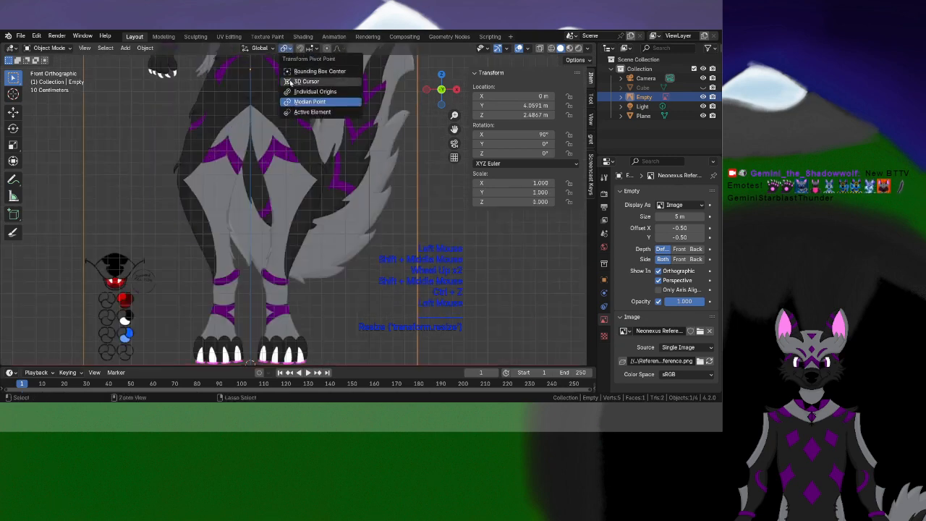
scroll(288, 158, "down", 2)
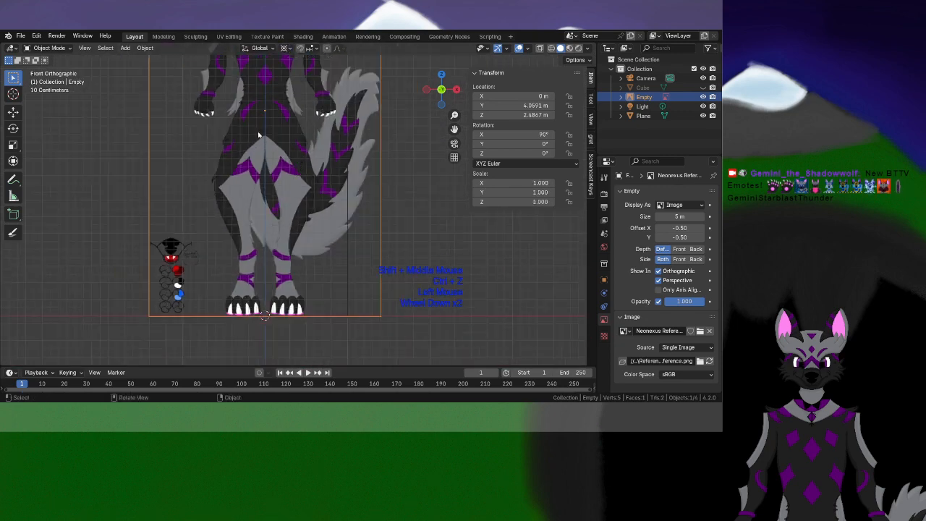
key("s")
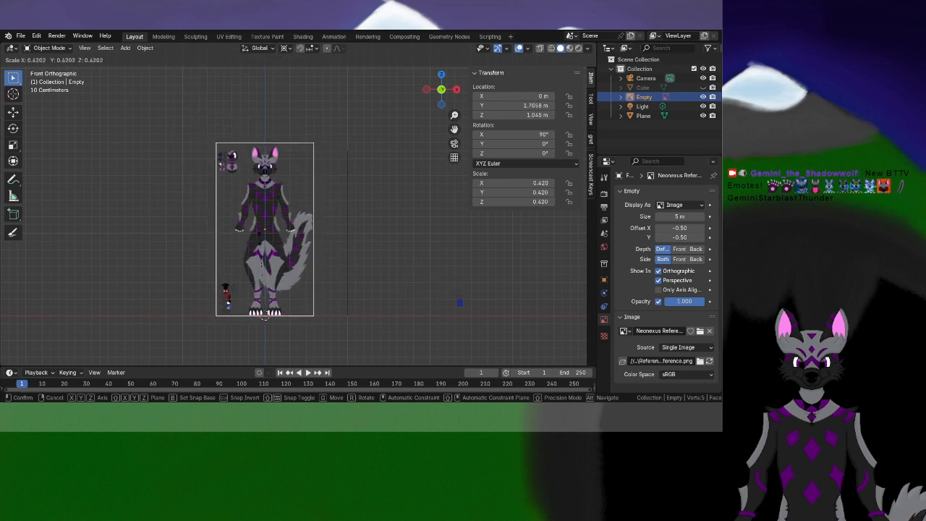
left_click(262, 242)
scroll(263, 242, "up", 5)
scroll(274, 244, "down", 1)
middle_click_drag(275, 245, 269, 267, "shift")
scroll(266, 246, "down", 3)
middle_click_drag(265, 225, 341, 195, "shift")
middle_click_drag(341, 195, 362, 200, "shift")
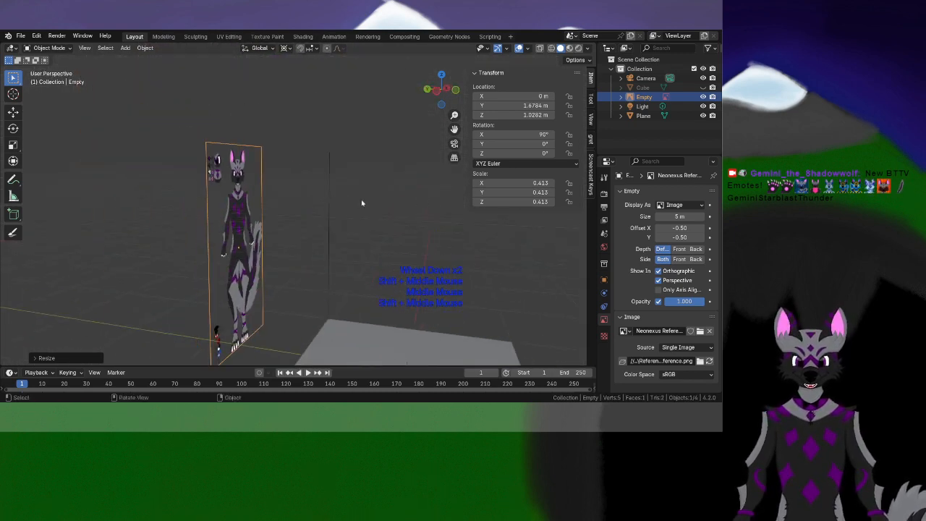
Delete the plane that carries the 2 m height guide
left_click_drag(389, 364, 389, 364)
left_click(368, 337)
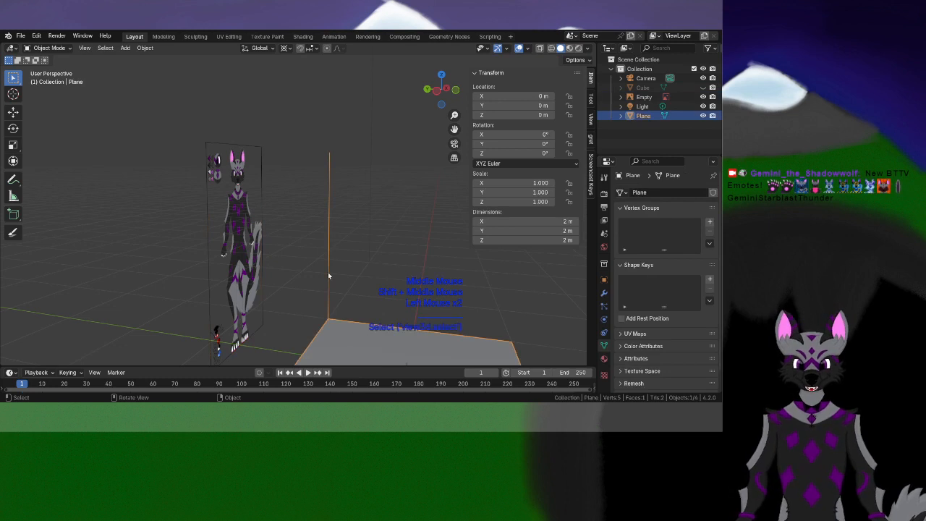
key("BackSpace")
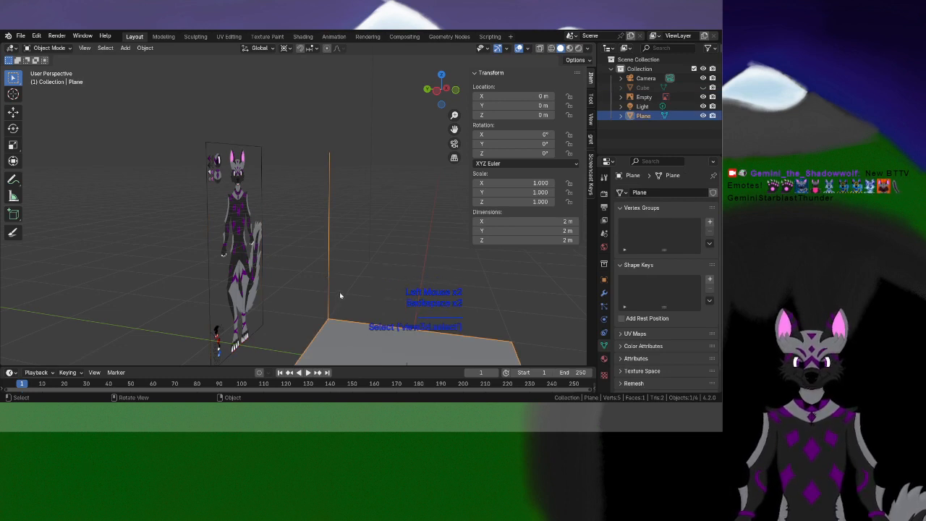
key("Delete")
middle_click_drag(339, 291, 313, 258)
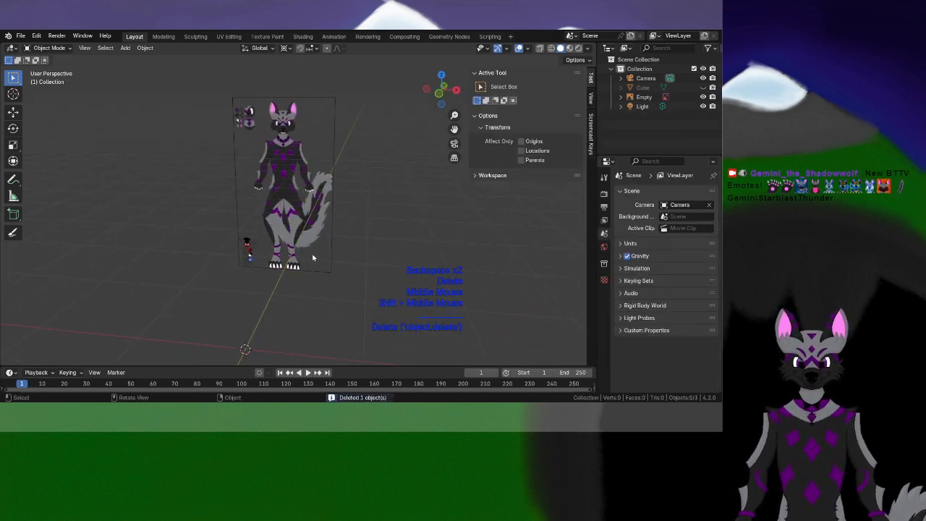
Unhide the default cube and view it in perspective together with the reference image
left_click(703, 88)
middle_click_drag(226, 295, 241, 214, "shift")
scroll(236, 253, "down", 2)
scroll(302, 235, "down", 1)
middle_click_drag(236, 254, 283, 234)
scroll(283, 234, "up", 3)
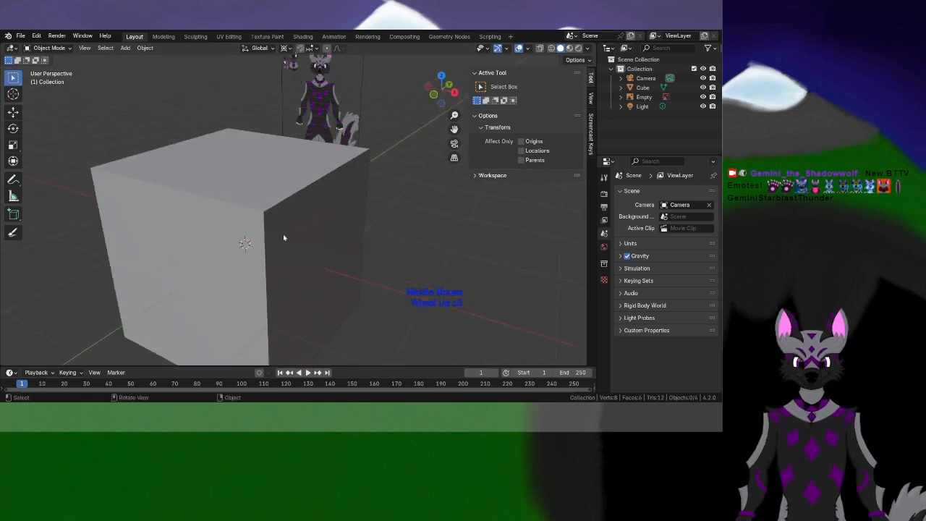
Select the character reference image and try clearing its scale
left_click(318, 116)
middle_click_drag(341, 150, 291, 241, "shift")
scroll(383, 230, "down", 2)
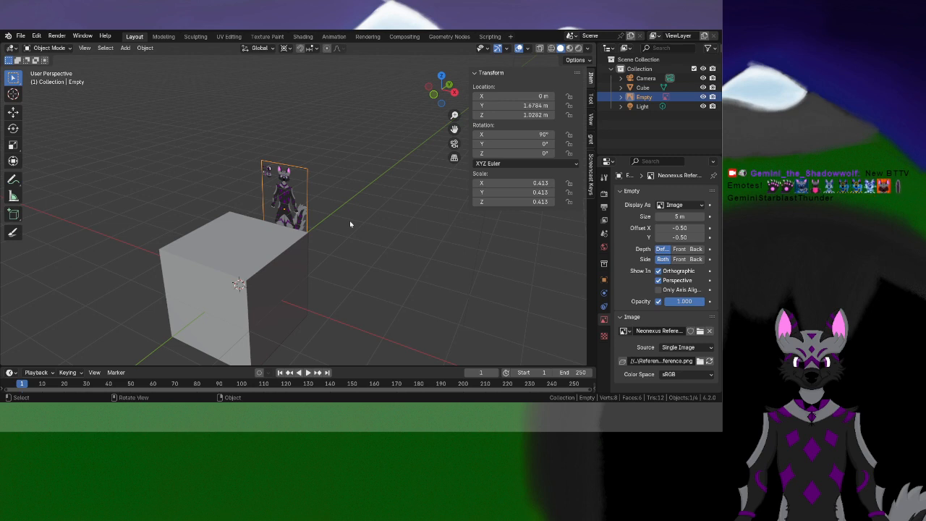
key("alt+s")
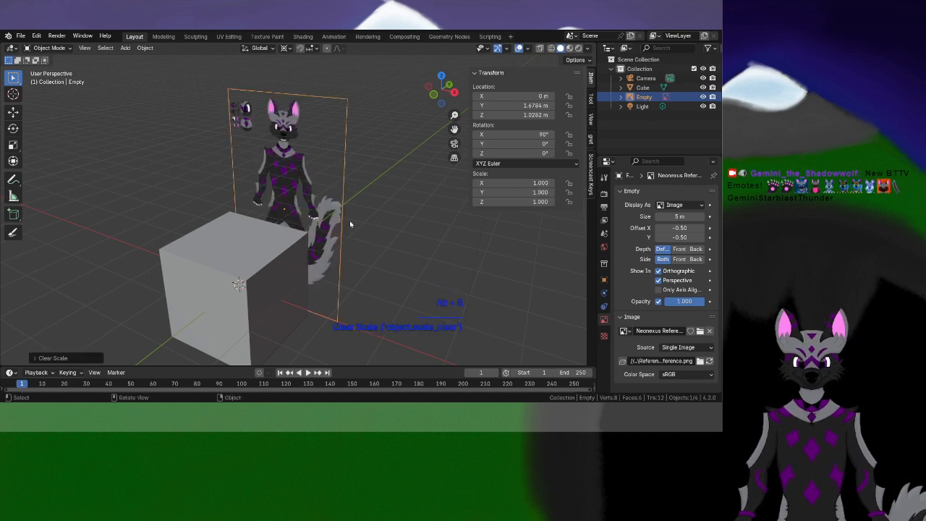
key("ctrl+z")
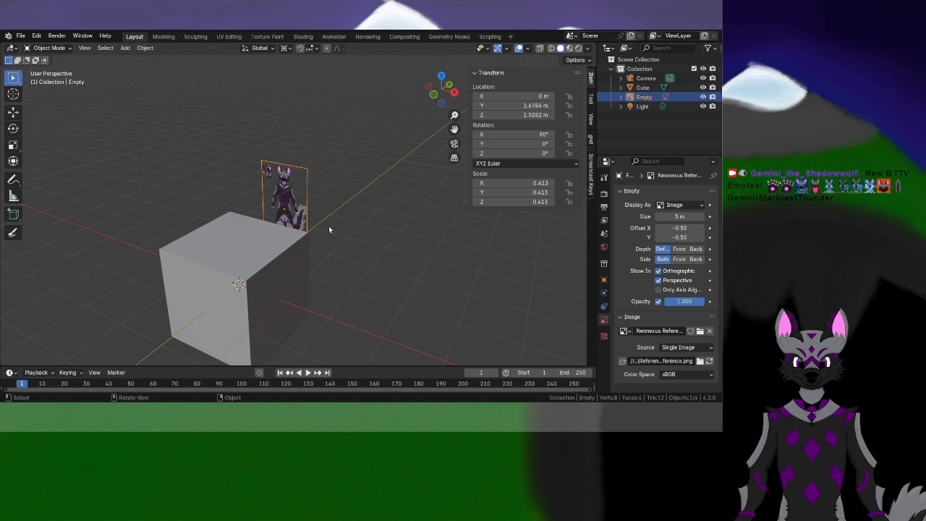
Select every object in the scene and try clearing the scale of all of them together
key("alt+a")
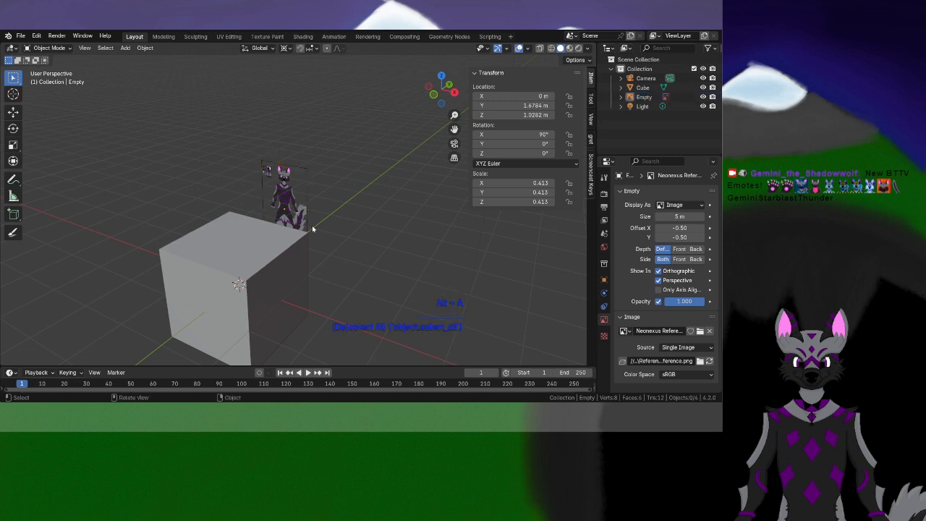
key("a")
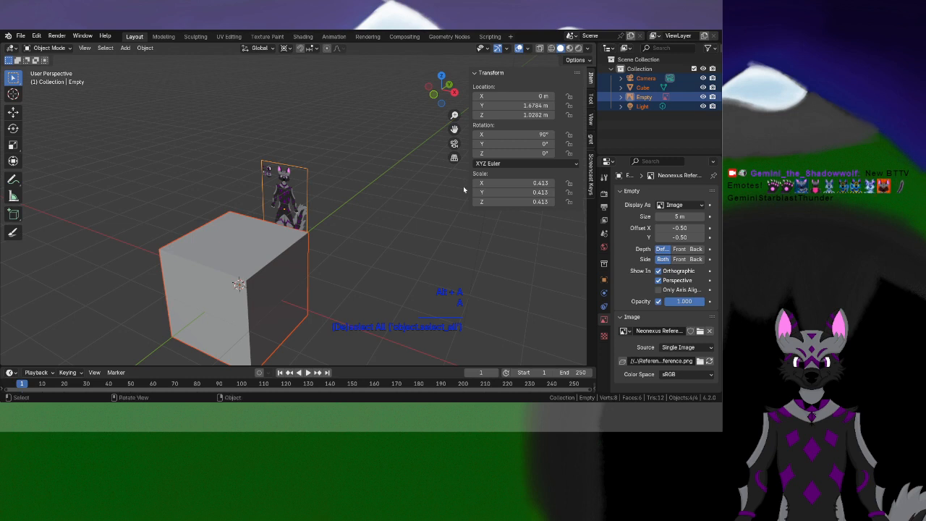
key("alt+s")
key("ctrl+z")
Look through the object commands, viewport options and object properties for a way to apply the reference image's scale
double_click(571, 189)
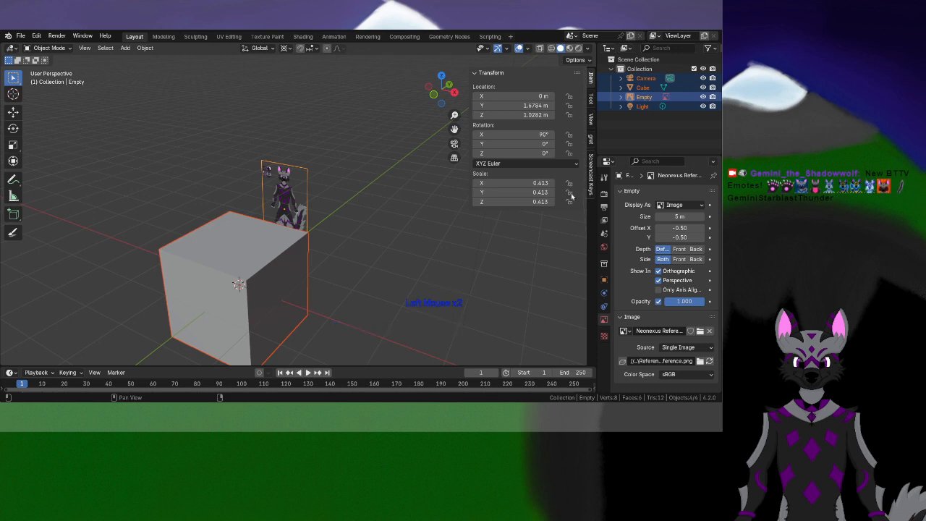
right_click(362, 233)
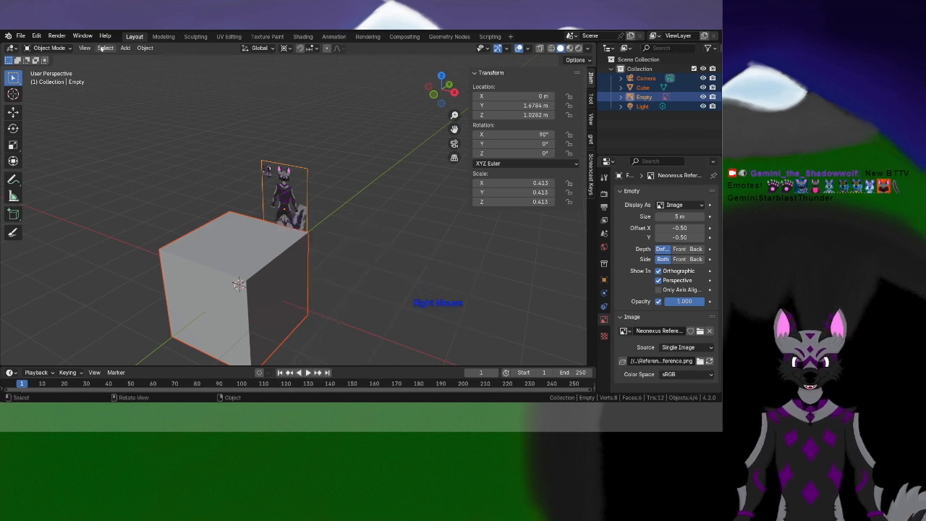
left_click(313, 48)
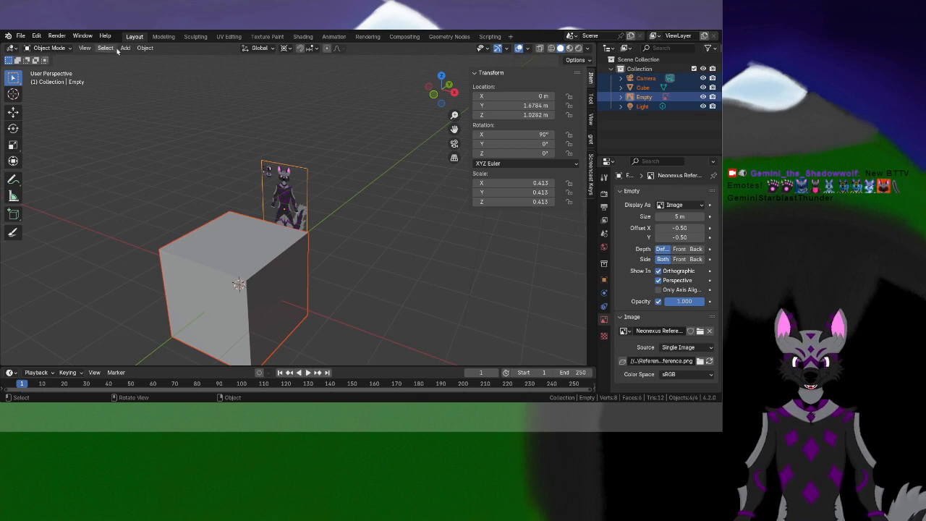
left_click(125, 47)
left_click(13, 49)
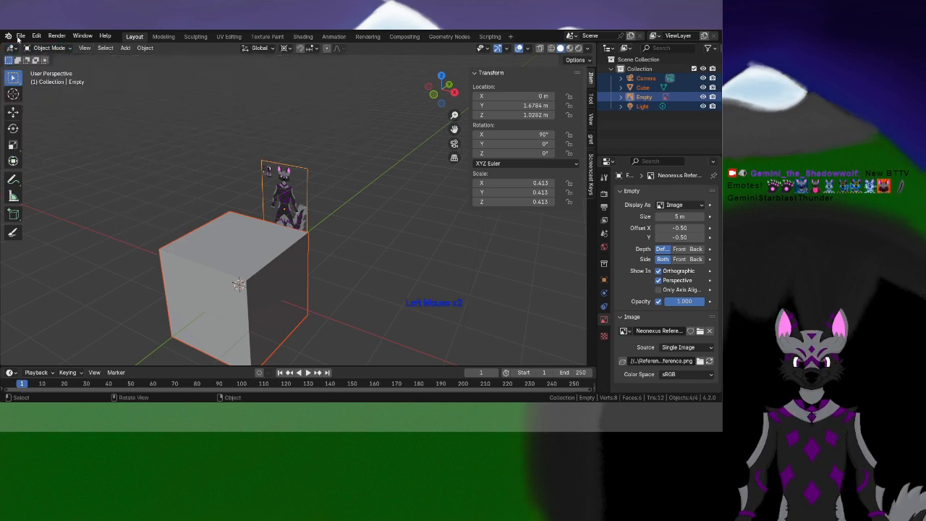
left_click(37, 37)
mouse_move(58, 39)
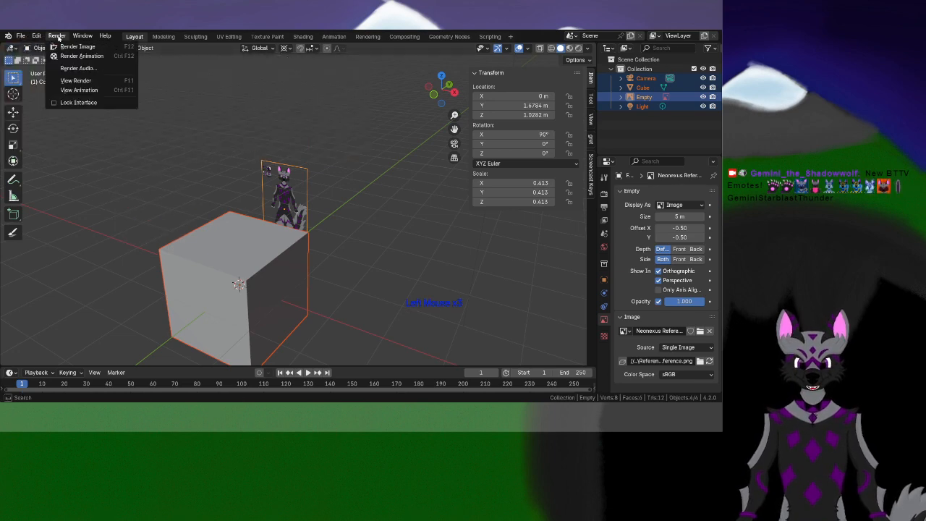
mouse_move(29, 36)
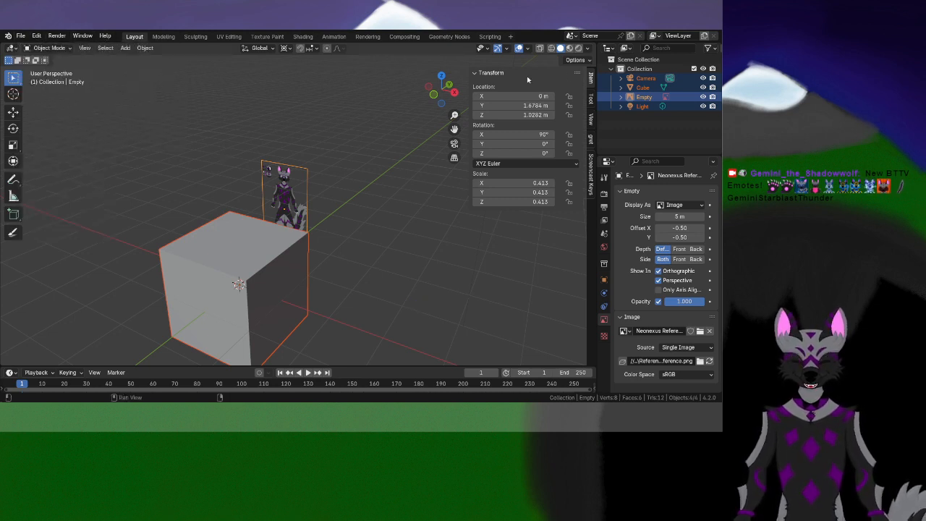
left_click(579, 60)
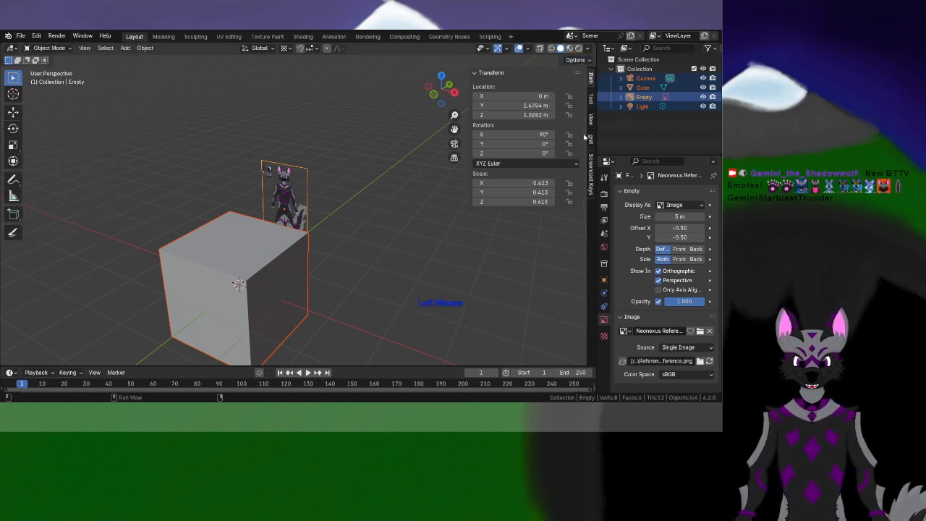
scroll(676, 335, "down", 3)
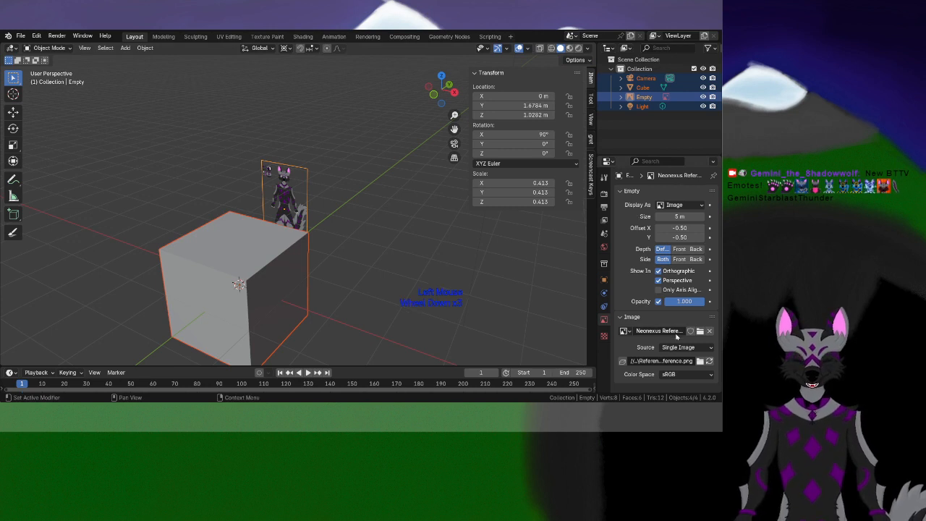
left_click(604, 306)
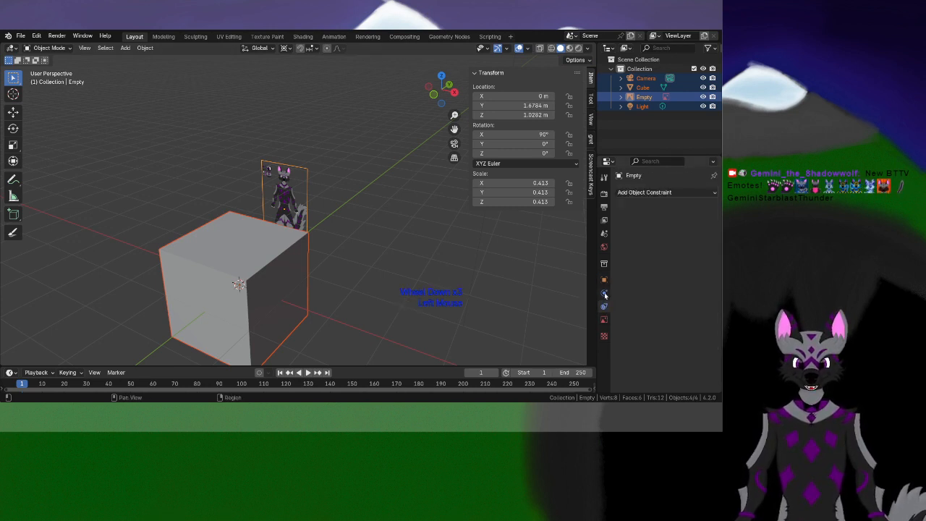
left_click(604, 292)
left_click(604, 177)
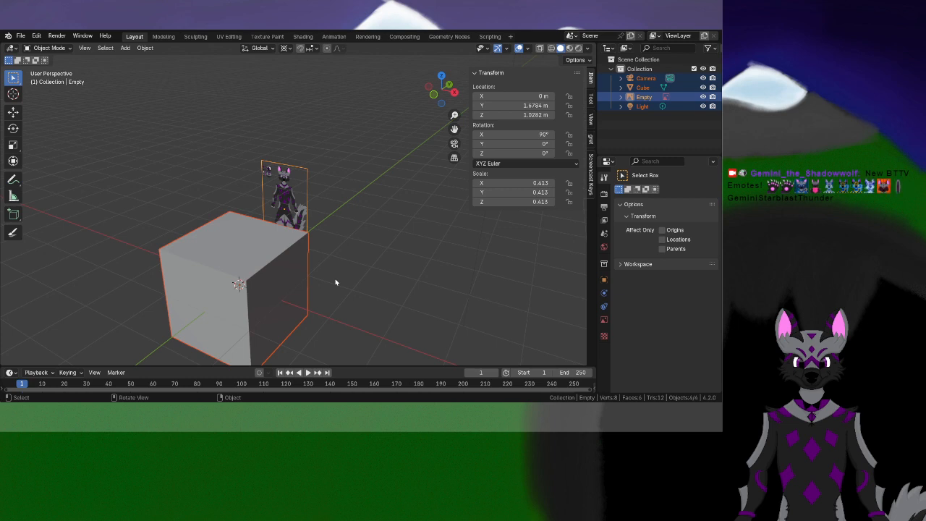
right_click(209, 260)
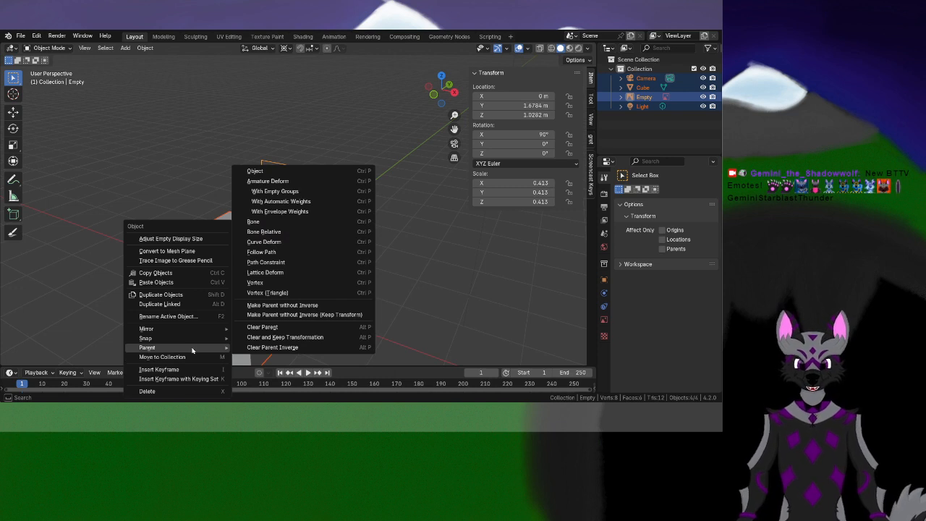
mouse_move(152, 337)
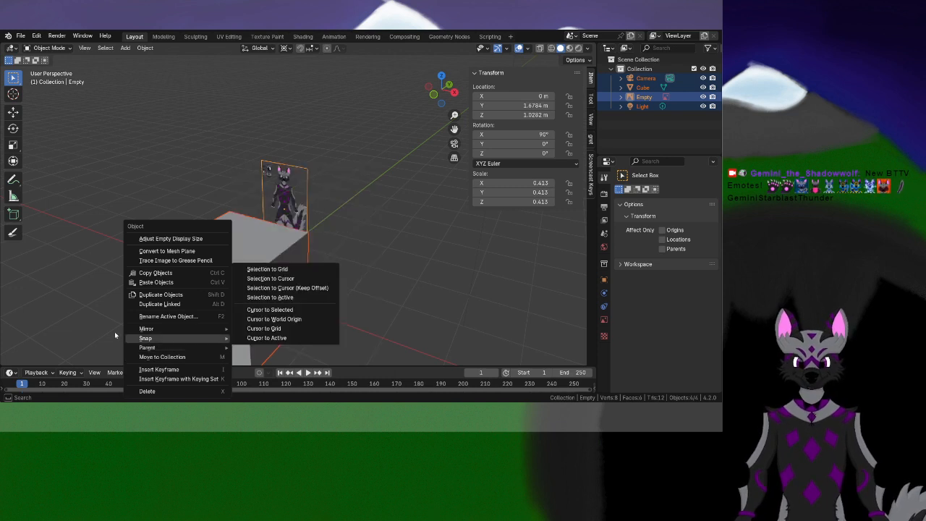
key("alt+KP_0")
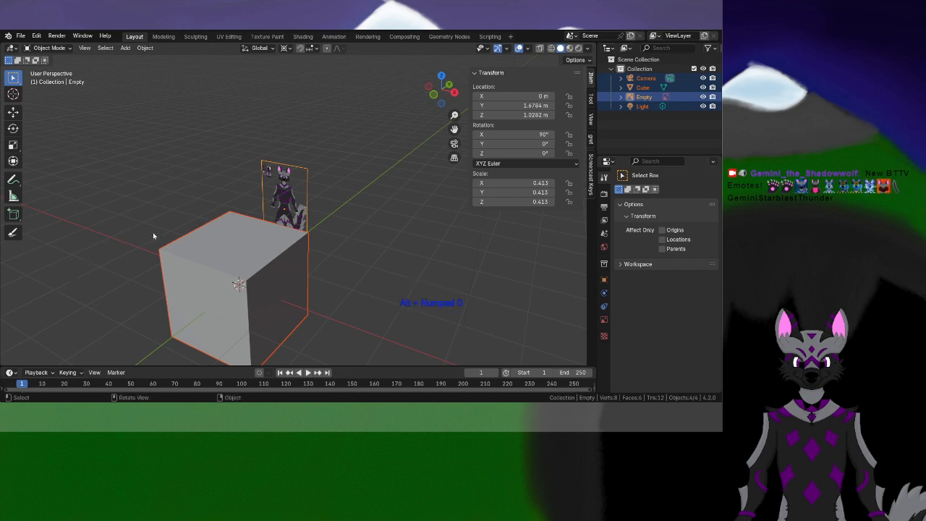
key("alt+x")
key("alt+x")
key("alt+x")
key("alt+x")
key("alt+x")
key("alt+x")
key("alt+x")
key("alt+x")
key("alt+x")
key("alt+x")
key("alt+x")
key("alt+x")
key("alt+x")
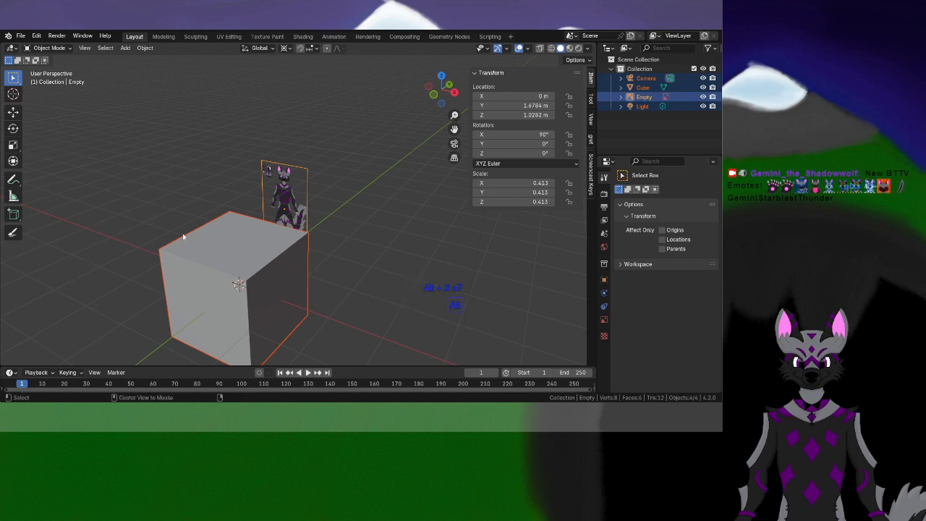
key("alt+KP_0")
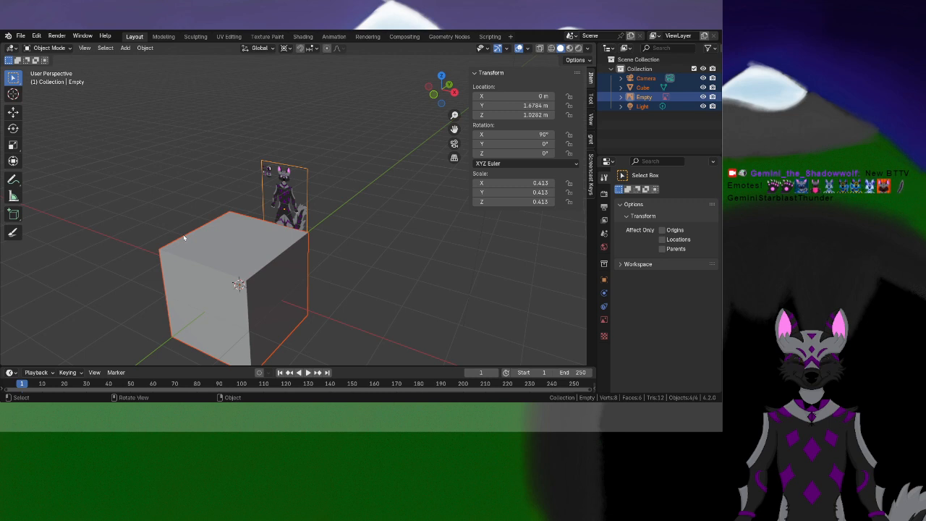
key("g")
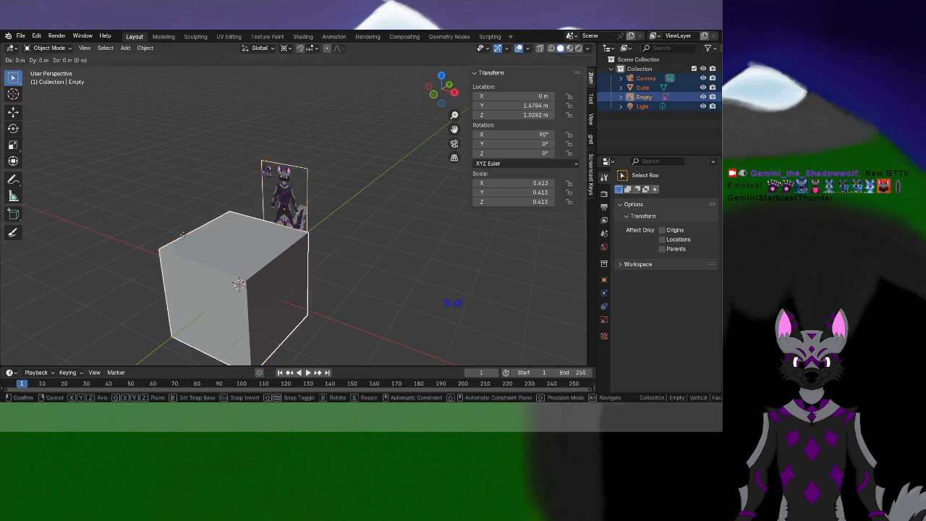
key("KP_0")
left_click(183, 235)
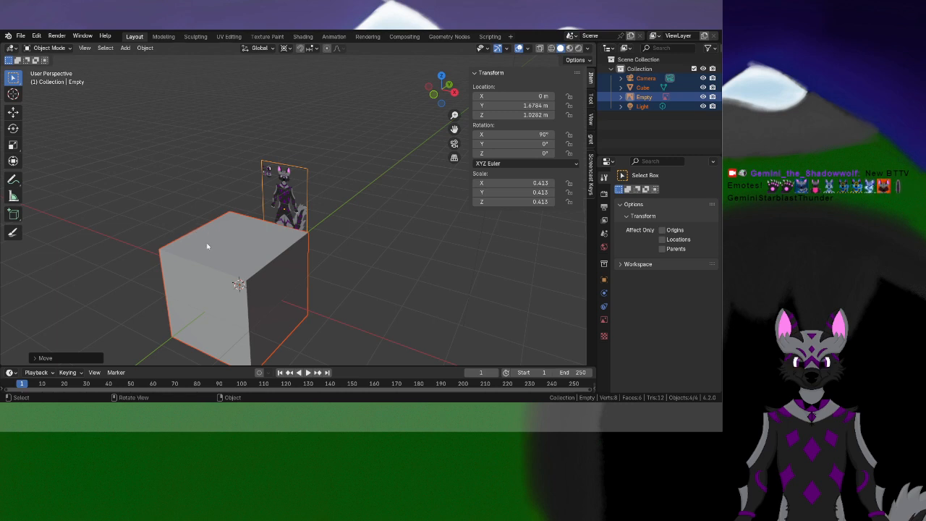
left_click(206, 247)
key("alt")
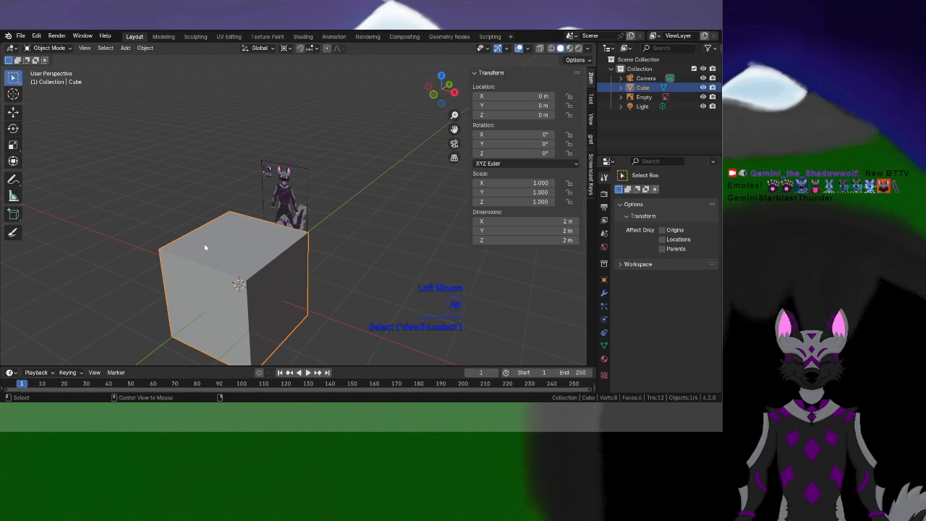
left_click(134, 251, "alt")
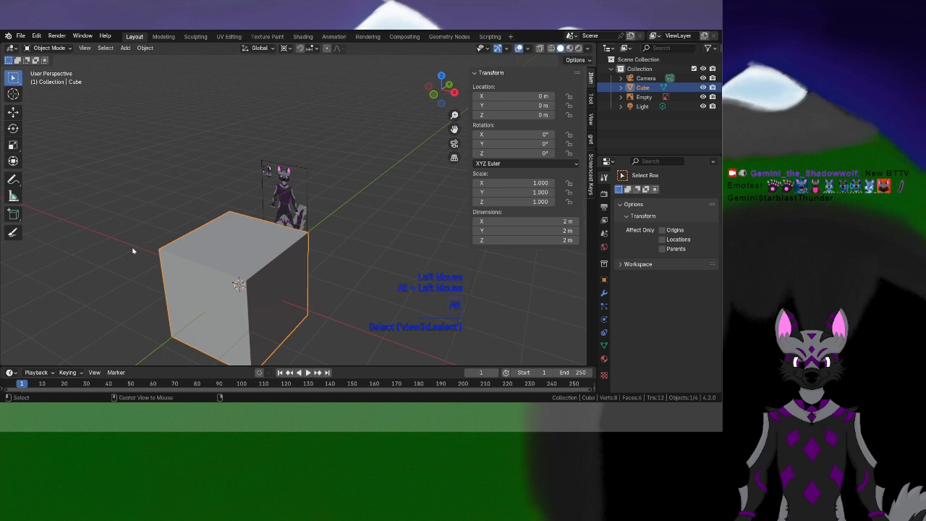
key("alt+KP_0")
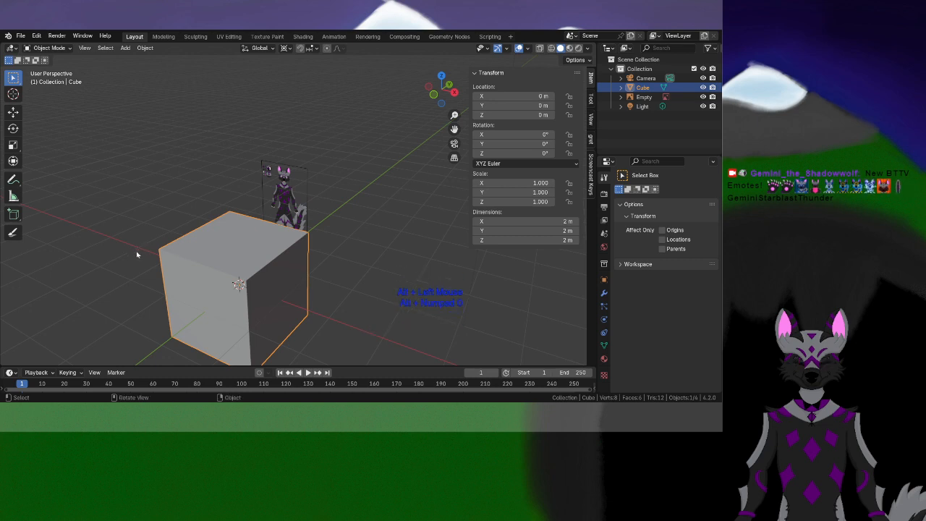
Select only the character reference image and apply its scale
left_click(292, 191)
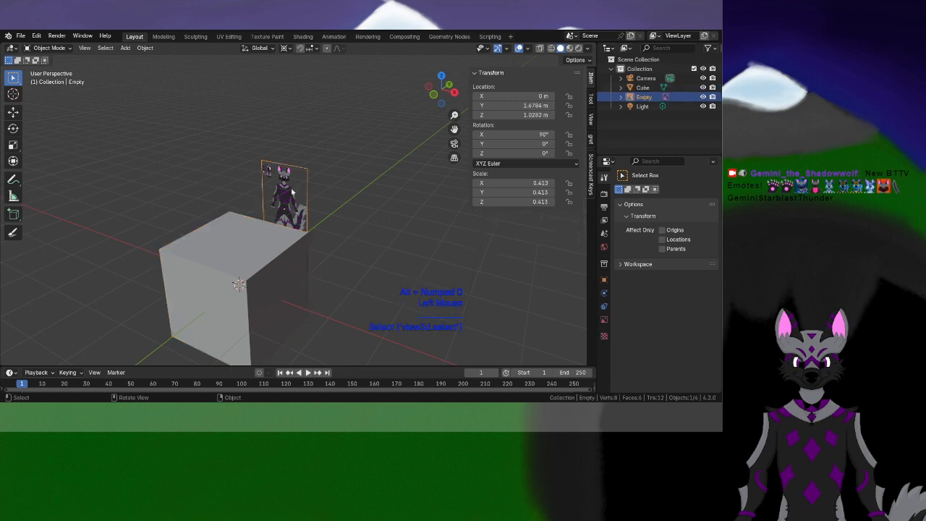
key("alt+KP_0")
key("alt")
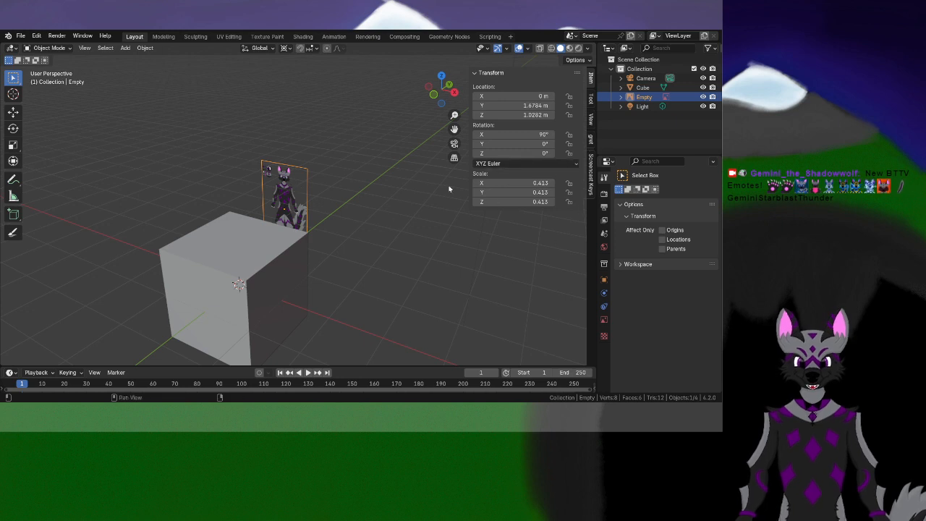
left_click(103, 36)
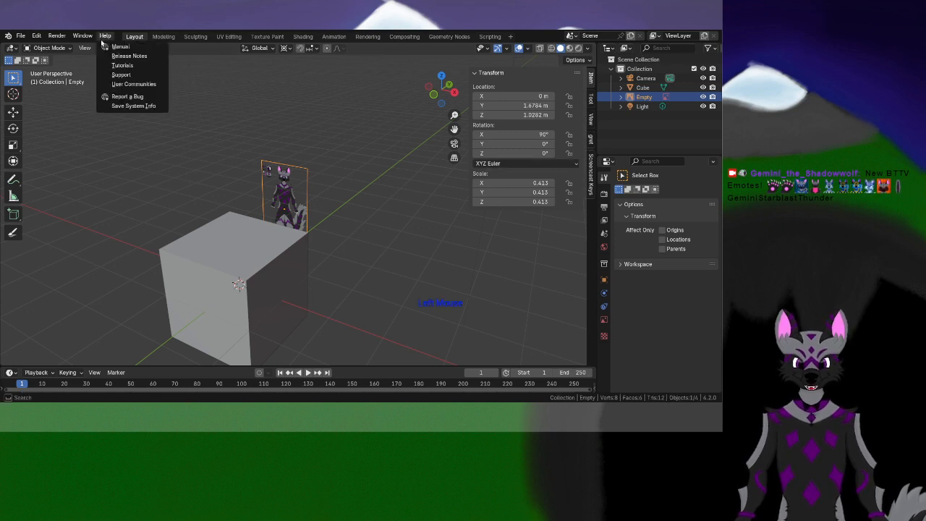
left_click(71, 32)
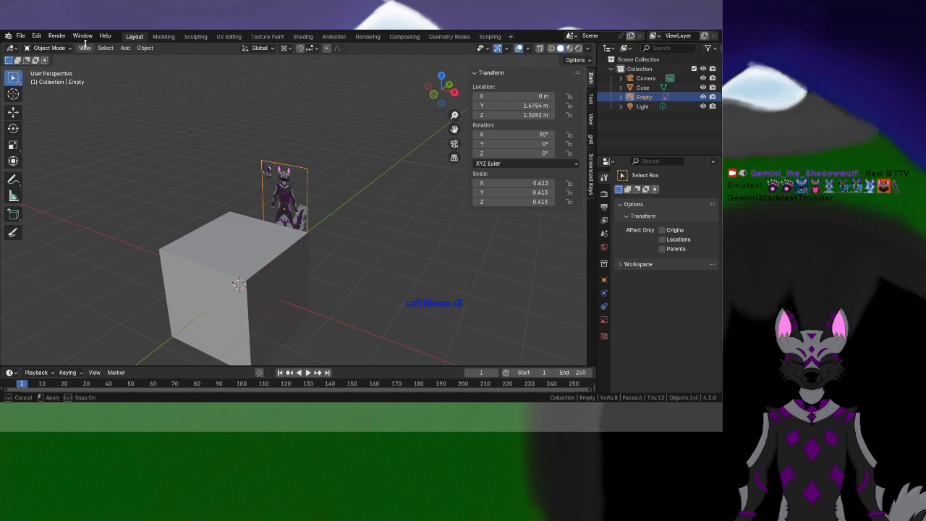
left_click(82, 35)
mouse_move(26, 36)
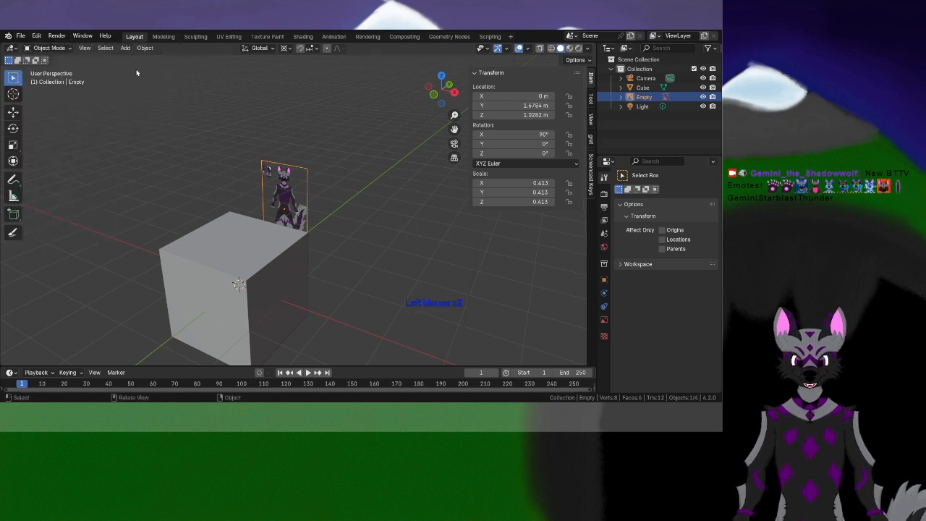
left_click(144, 47)
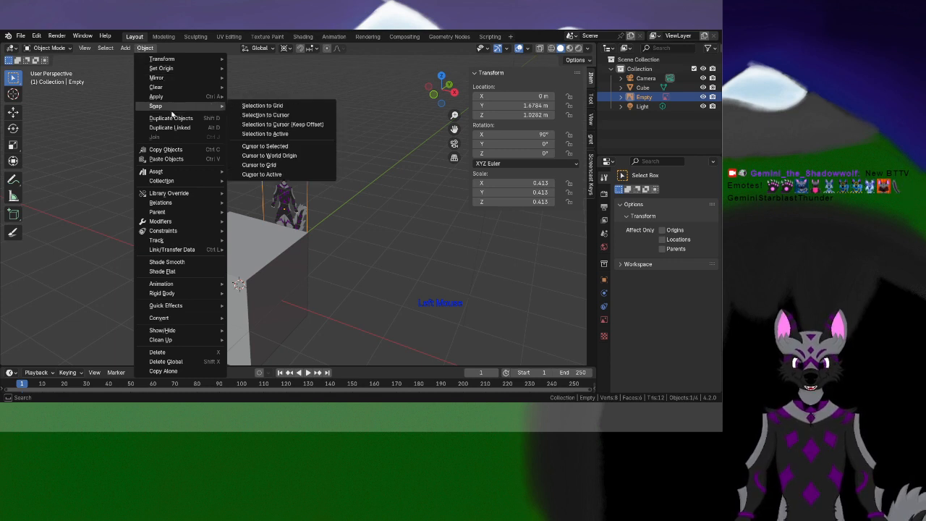
mouse_move(177, 98)
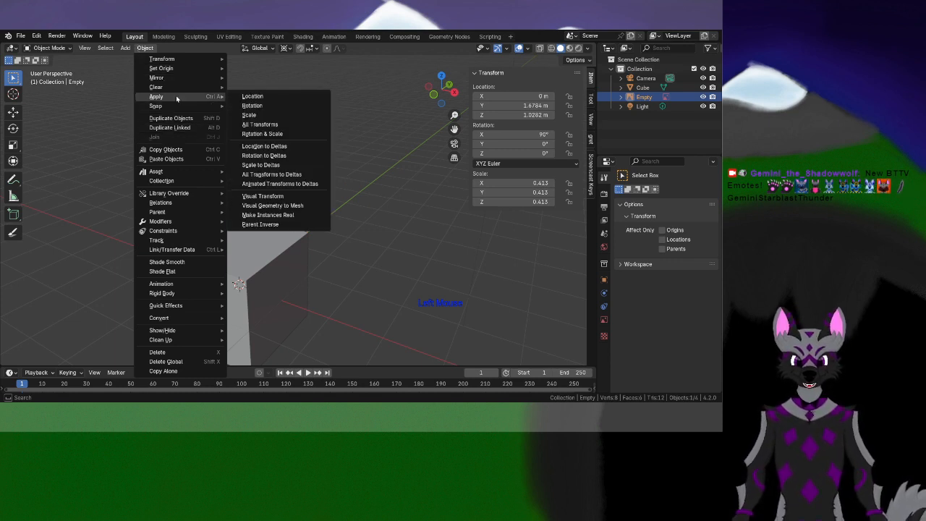
left_click(248, 117)
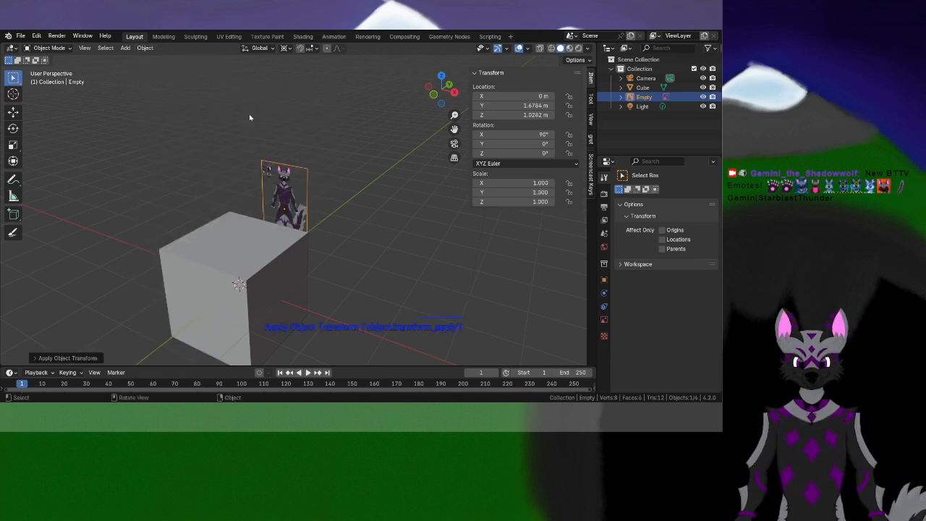
Select the default cube and view it from the front together with the reference image
left_click(274, 228)
left_click(269, 224)
left_click(264, 221)
left_click(257, 217)
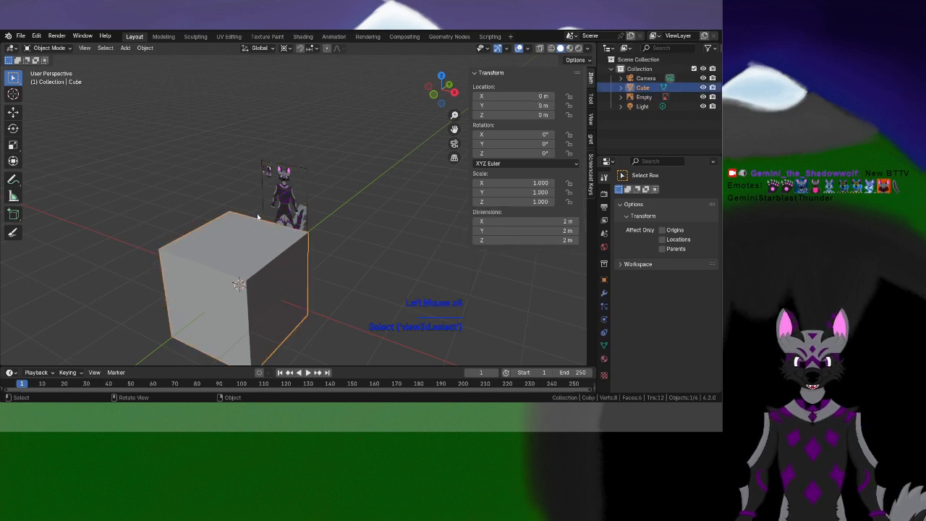
middle_click_drag(246, 218, 289, 185)
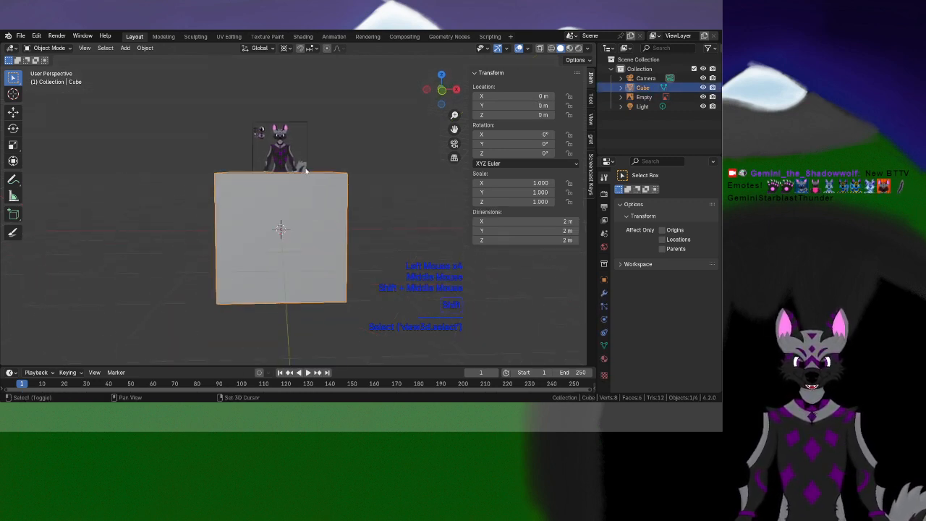
Return to the front view of the cube and the character reference
scroll(288, 185, "down", 2)
key("KP_2")
scroll(289, 186, "up", 5)
key("KP_1")
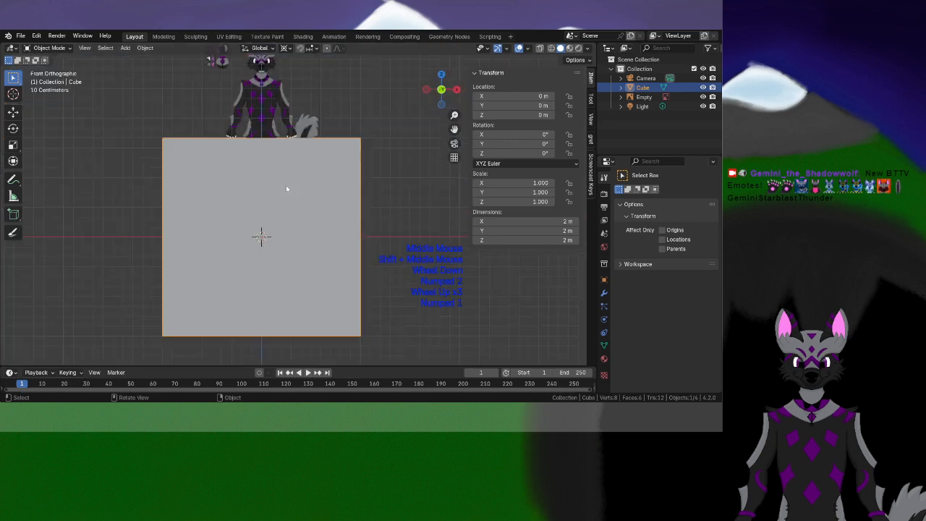
key("d")
key("s")
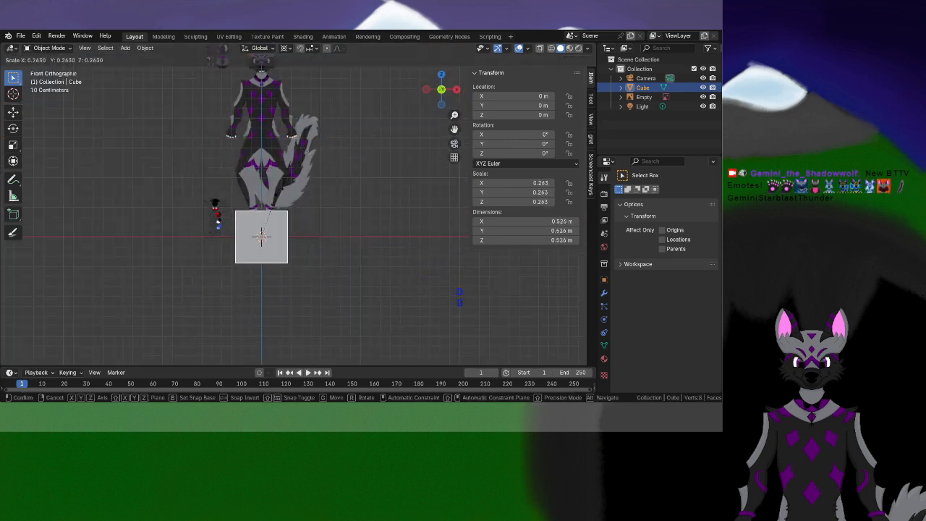
key("KP_0")
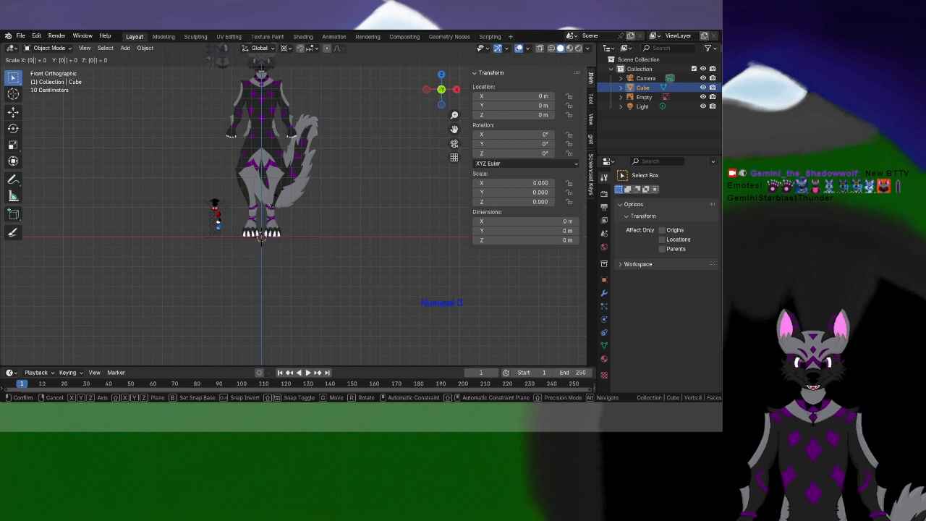
left_click(298, 189)
key("ctrl+z")
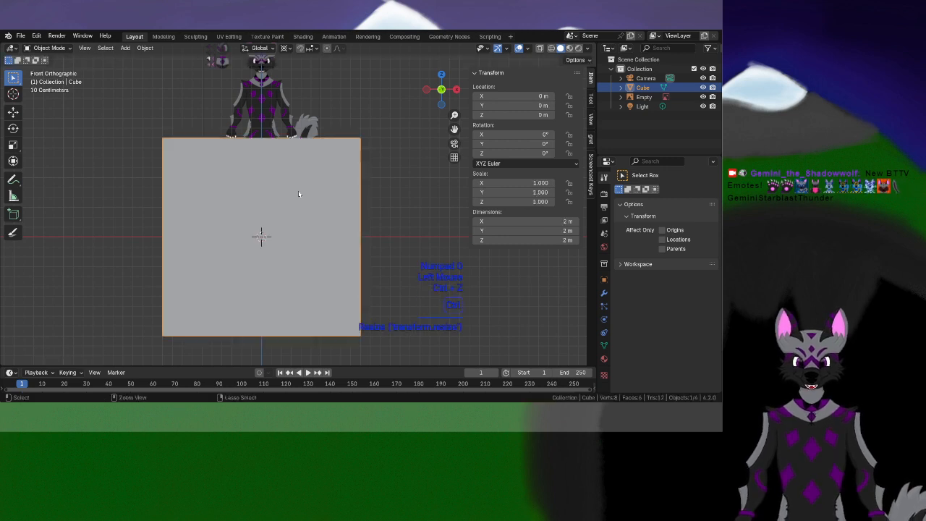
Scale the cube down uniformly to about 0.398 m, covering the width of both feet in the reference
scroll(295, 191, "up", 3)
key("s")
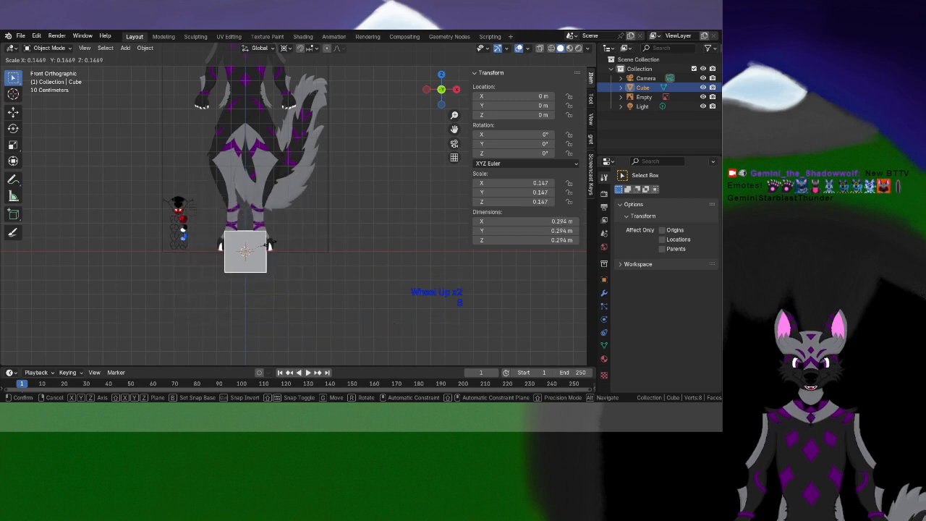
left_click(283, 239)
middle_click_drag(283, 239, 300, 240, "shift")
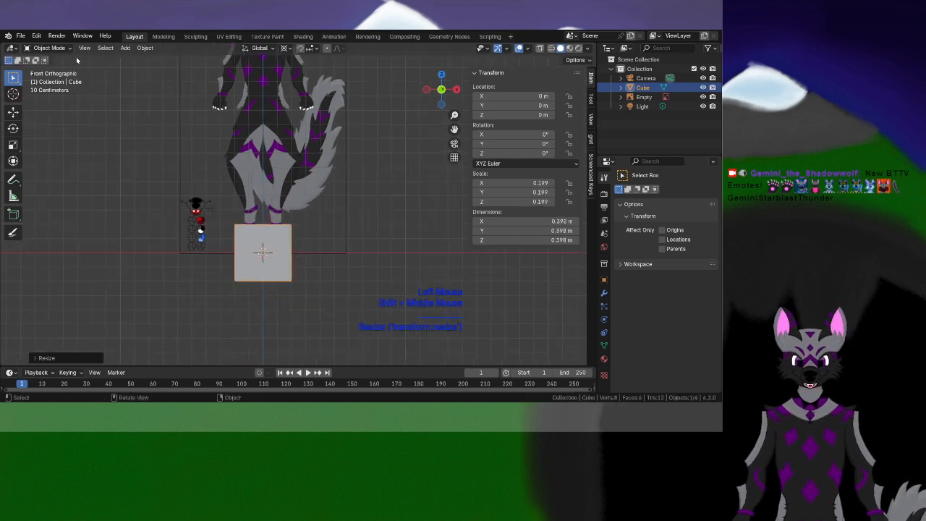
Apply the cube's scale
left_click(145, 49)
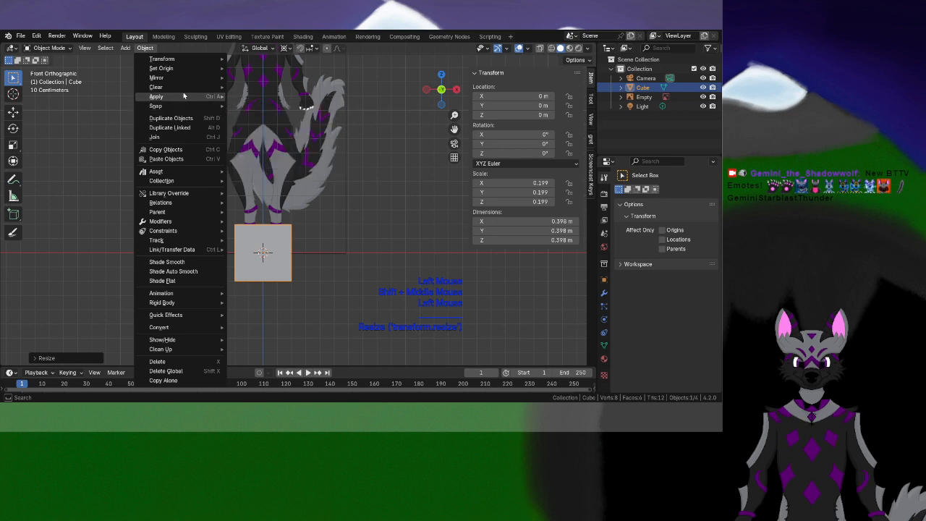
mouse_move(184, 96)
left_click(275, 116)
scroll(346, 230, "up", 2)
middle_click_drag(345, 230, 383, 186, "shift")
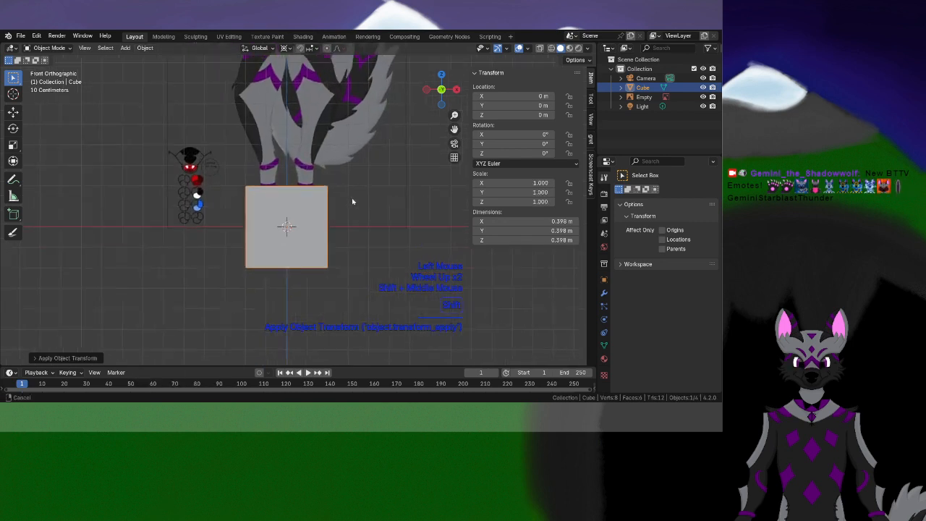
Enter Edit Mode on the cube and add one centred vertical loop cut dividing it into two halves
scroll(324, 222, "up", 2)
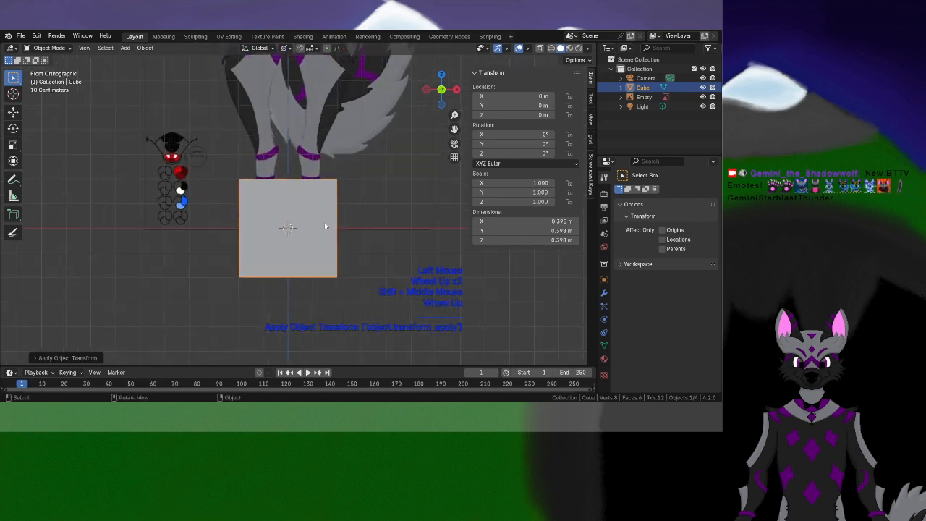
left_click(45, 48)
left_click(49, 69)
key("ctrl+r")
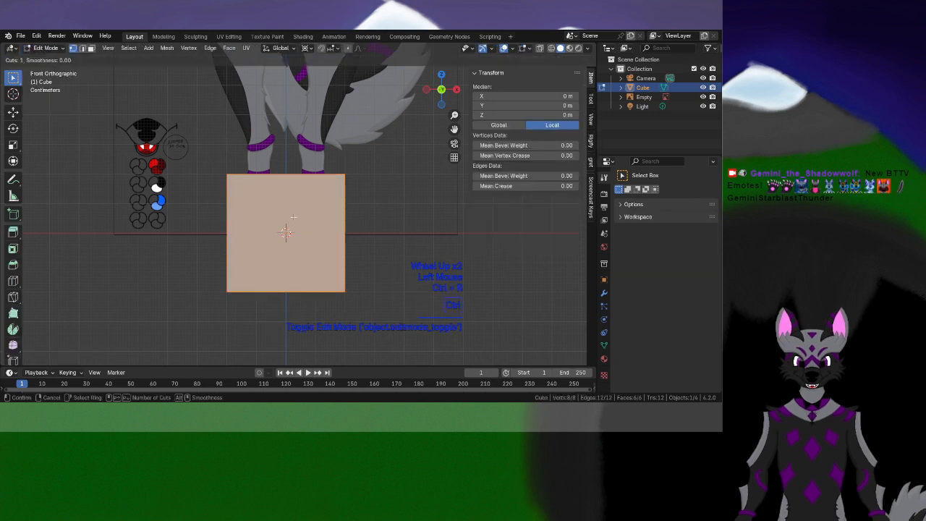
double_click(281, 177)
Show the cube in wireframe and delete the outer vertices of its negative-X half
key("z")
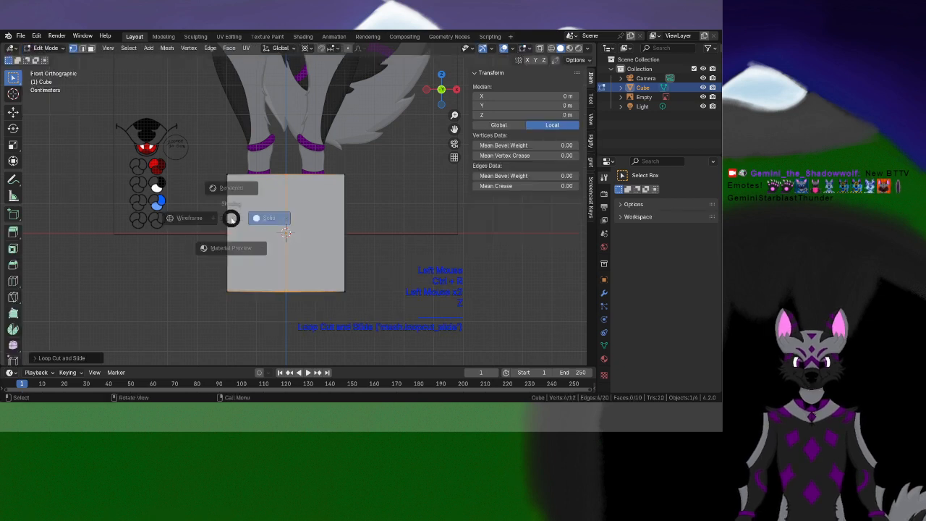
key("z")
left_click_drag(178, 145, 259, 330)
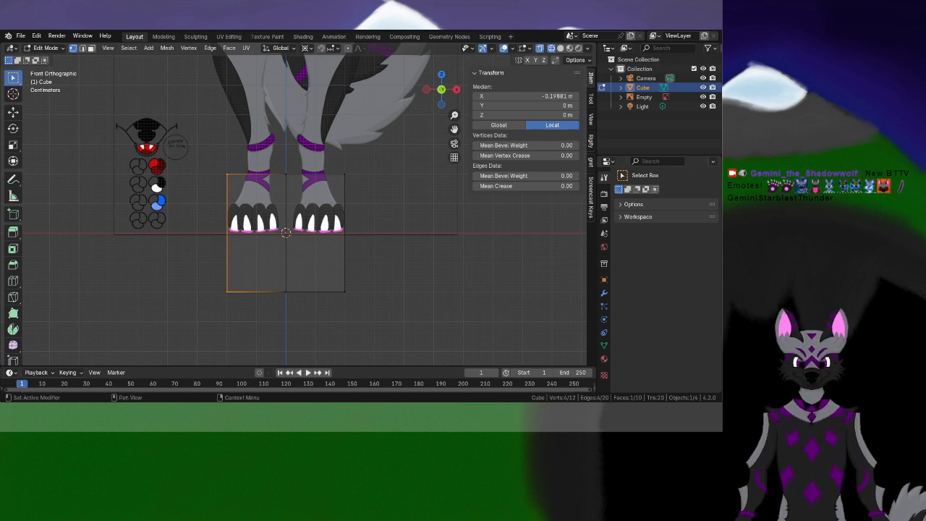
right_click(242, 237)
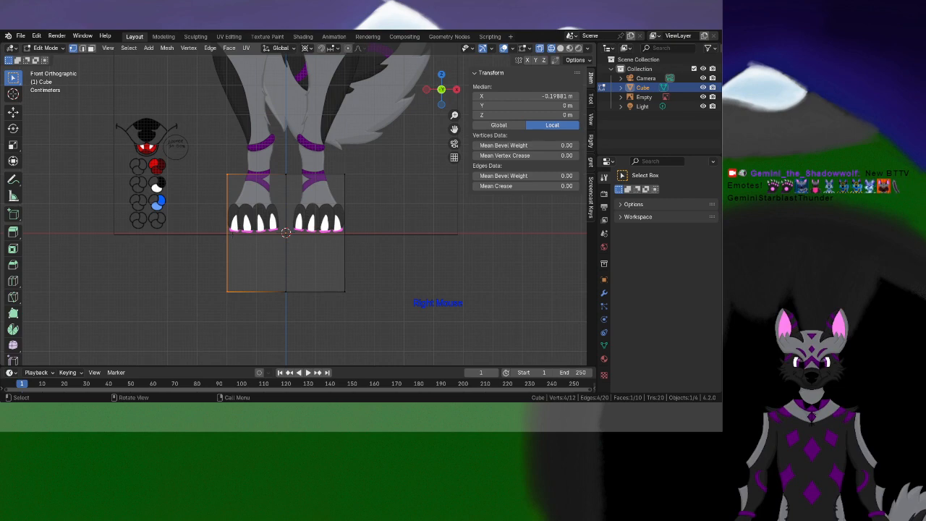
key("Delete")
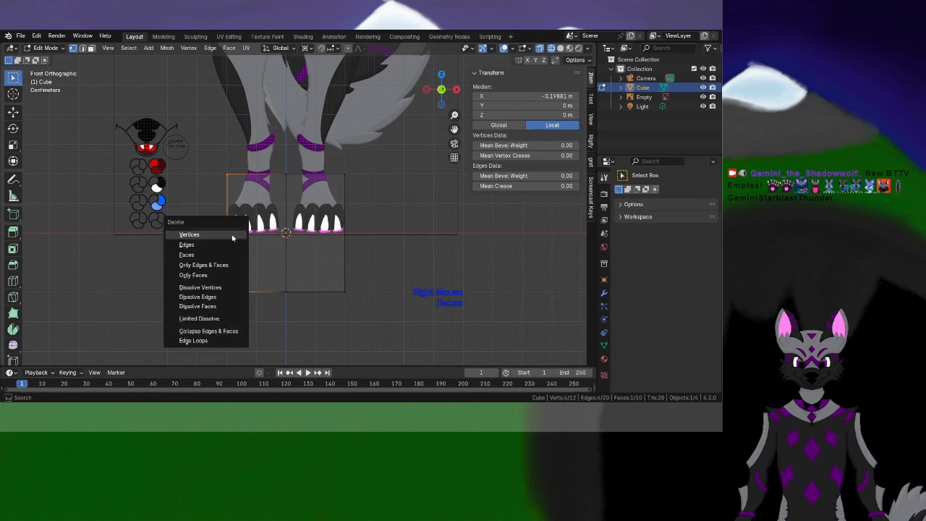
left_click(232, 236)
Select the whole remaining half cube and give the object a Mirror modifier on the X axis with Clipping enabled
middle_click_drag(232, 238, 200, 234, "shift")
scroll(337, 279, "down", 3)
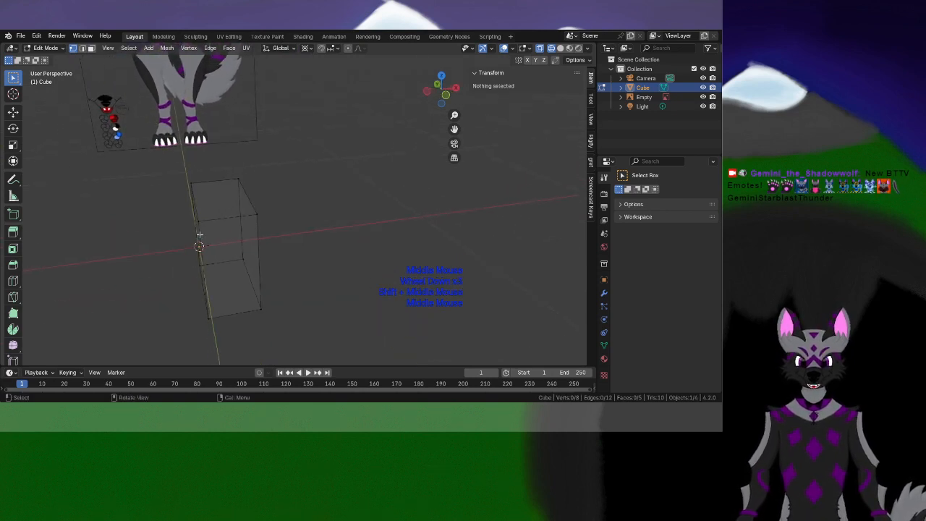
key("KP_1")
scroll(223, 227, "up", 2)
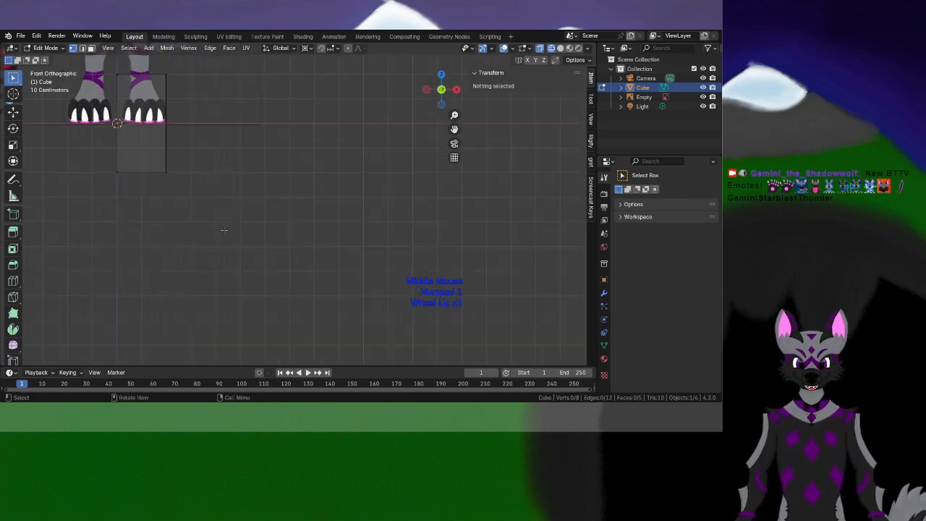
middle_click_drag(232, 217, 243, 138, "shift")
left_click_drag(244, 138, 548, 279)
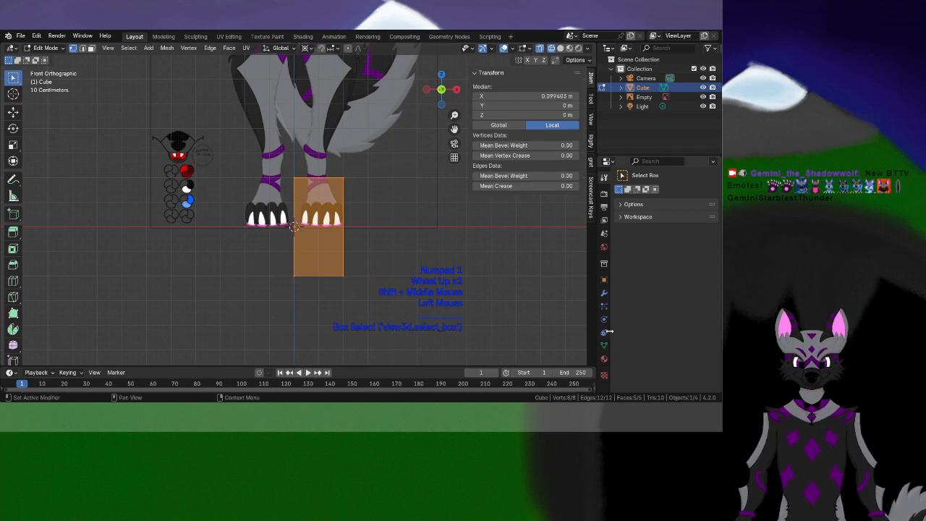
left_click(604, 294)
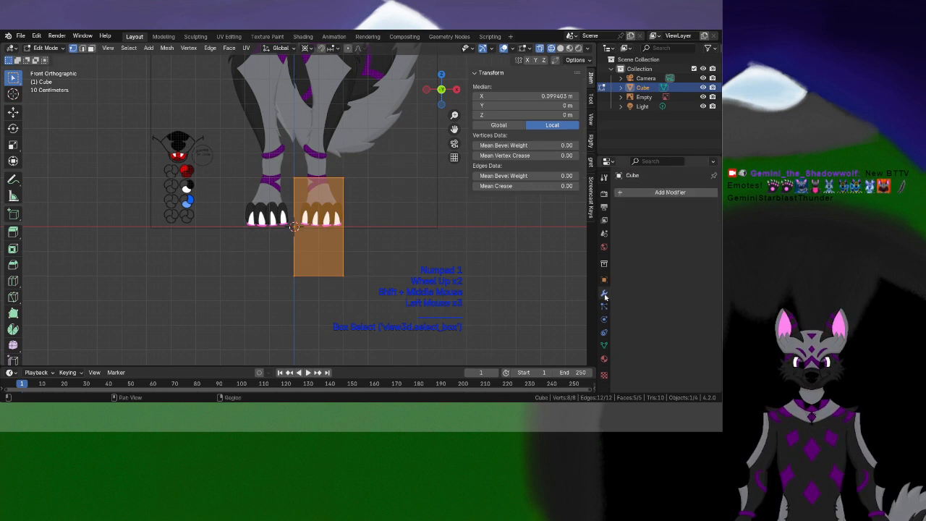
left_click(643, 193)
mouse_move(614, 219)
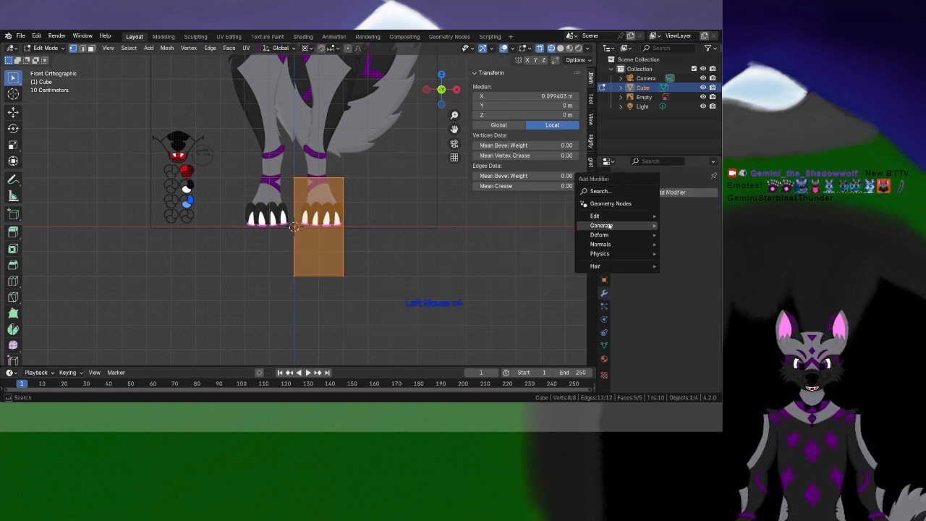
left_click(513, 131)
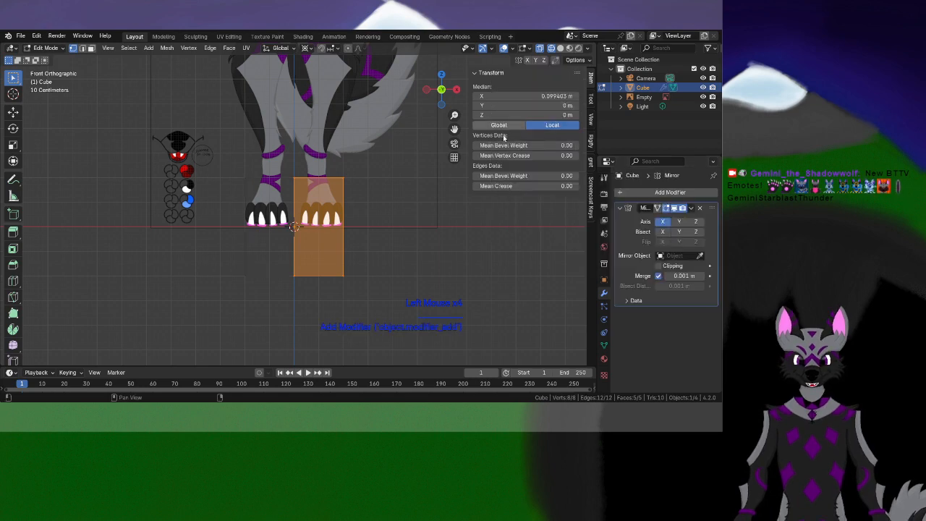
middle_click_drag(247, 181, 250, 212, "shift")
scroll(250, 212, "down", 1)
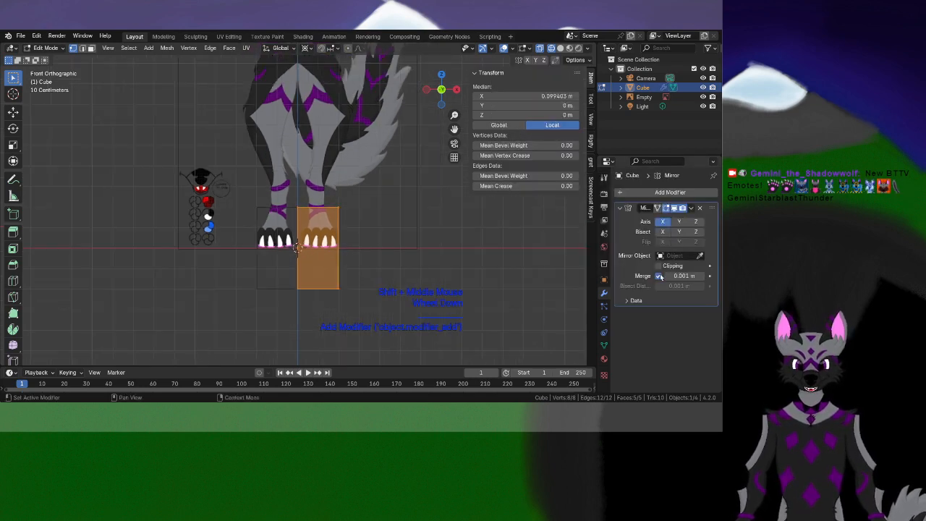
Move the half cube straight up along Z to about 1.11 m, with its lower edge at the crotch of the reference
middle_click_drag(319, 200, 315, 277, "shift")
scroll(315, 232, "down", 2)
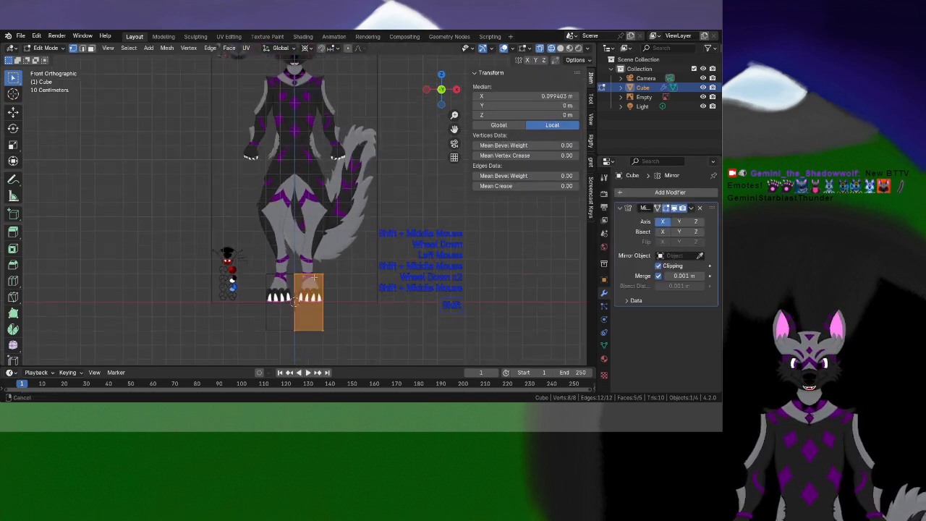
scroll(295, 302, "up", 2)
key("g")
key("z")
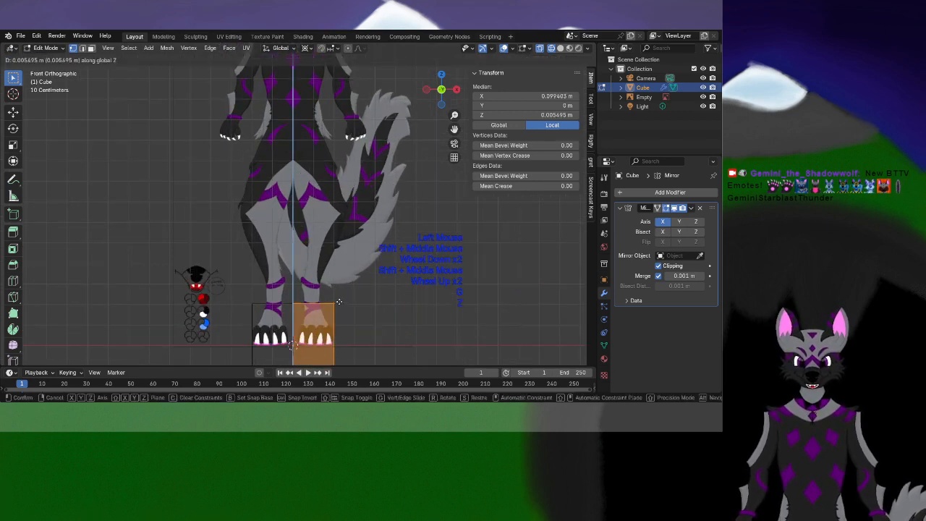
left_click(376, 94)
middle_click_drag(376, 94, 389, 240, "shift")
scroll(380, 137, "up", 2)
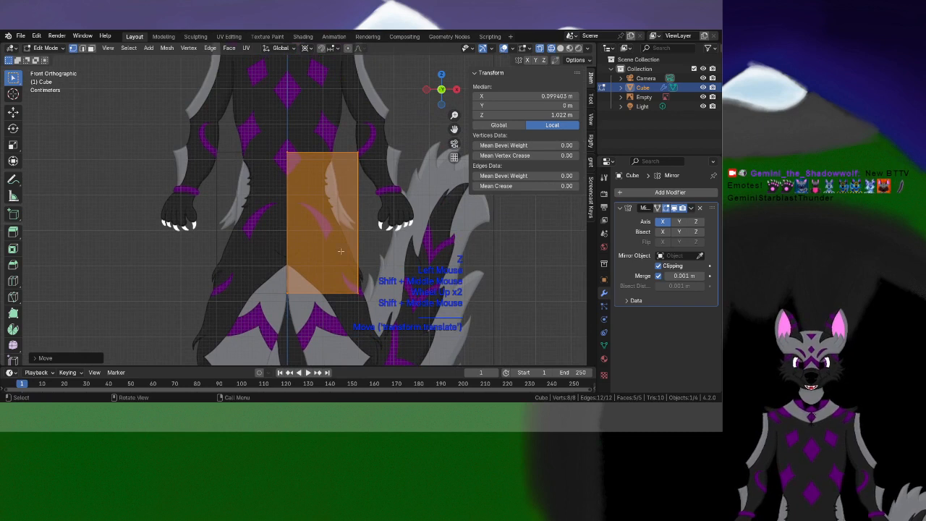
key("g")
key("z")
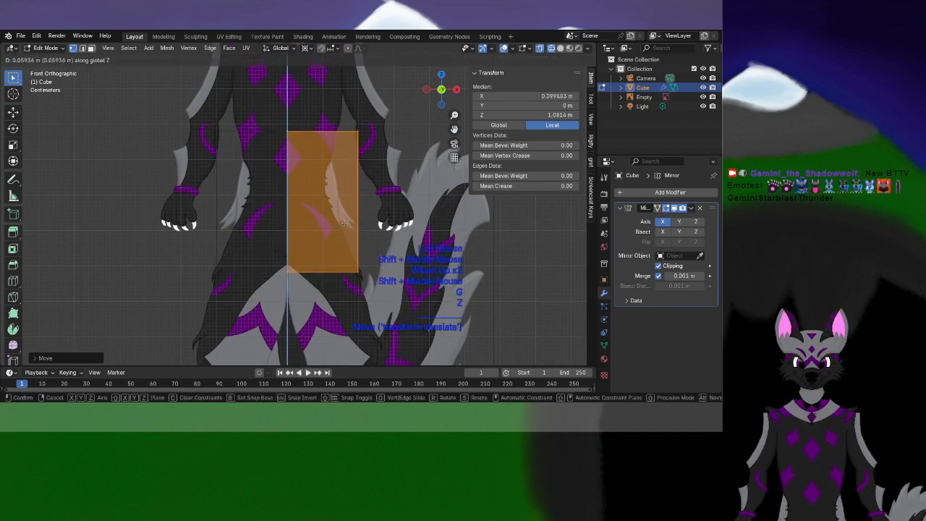
left_click(338, 204)
middle_click_drag(339, 204, 337, 236, "shift")
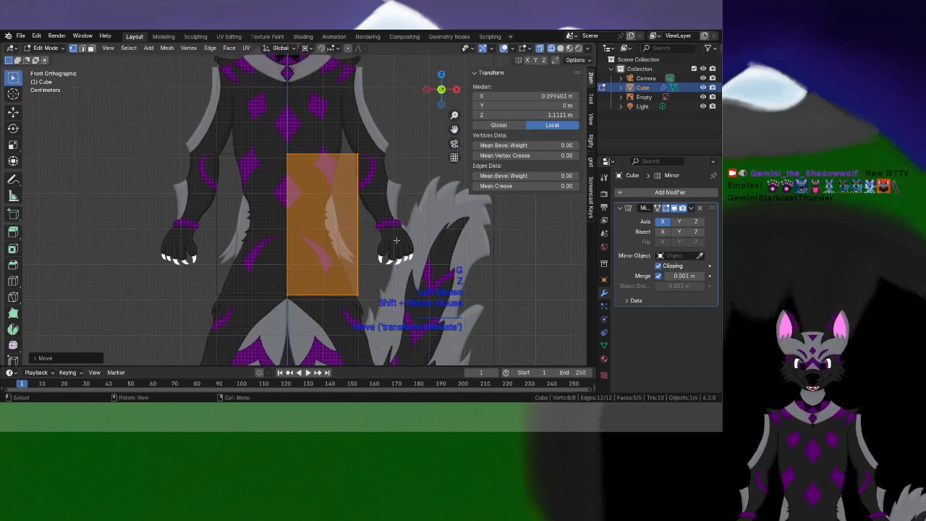
Lower the top face of the half cube along Z to about 0.988 m, leaving a flat block at the hips
scroll(356, 246, "up", 1)
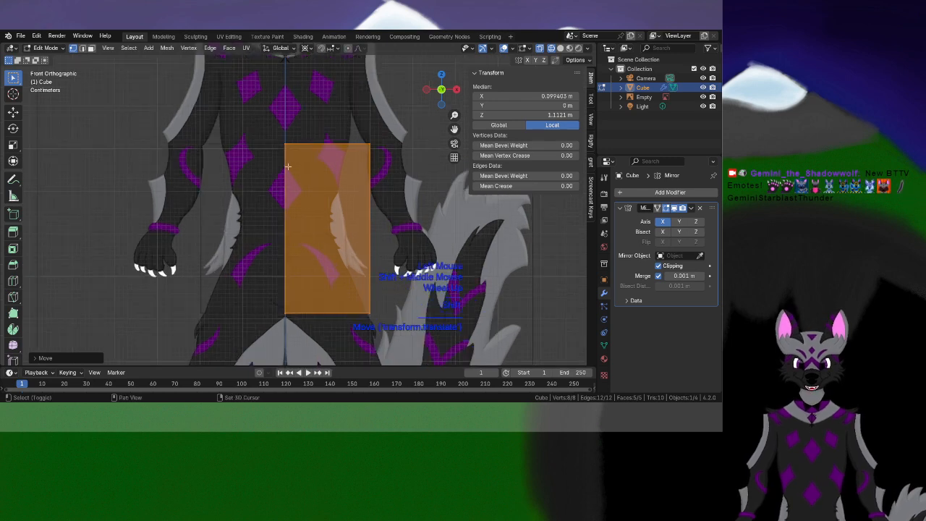
middle_click_drag(287, 152, 278, 166, "shift")
left_click_drag(258, 135, 416, 198)
middle_click_drag(383, 252, 384, 222, "shift")
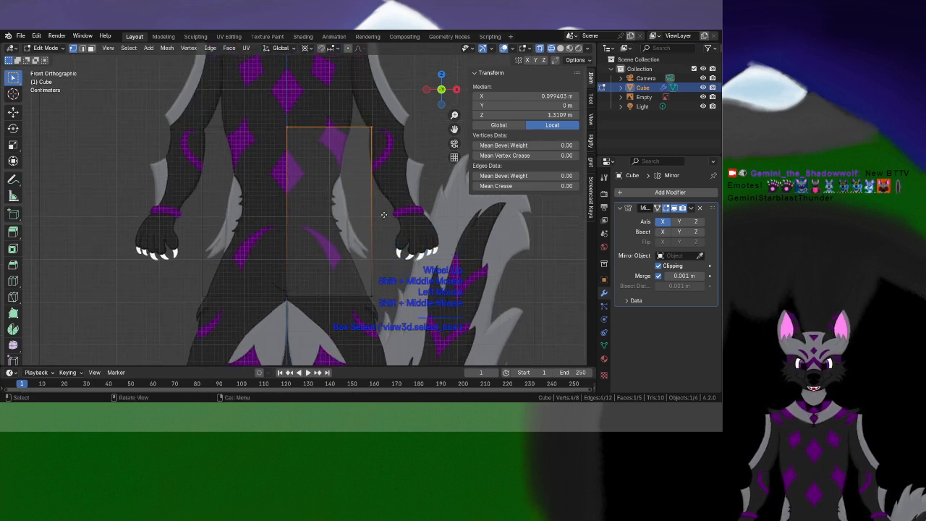
key("g")
key("z")
left_click(361, 299)
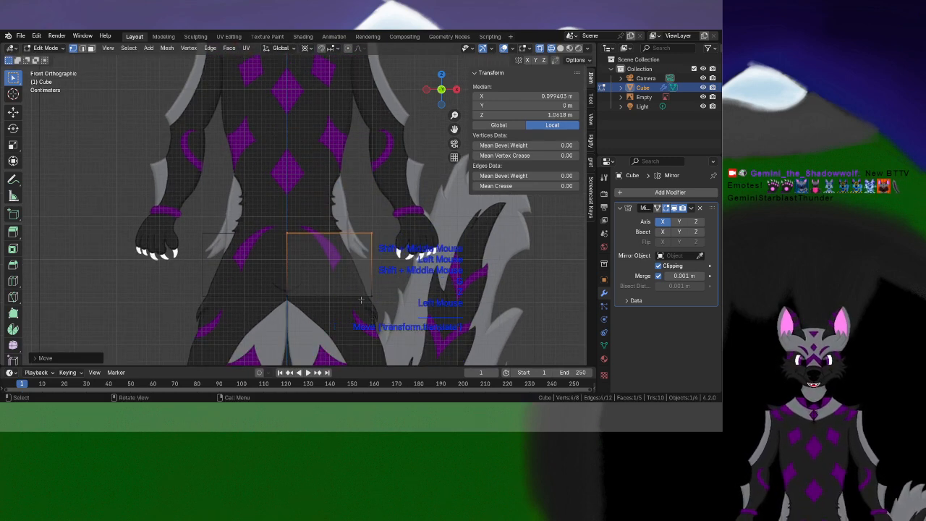
key("g")
key("z")
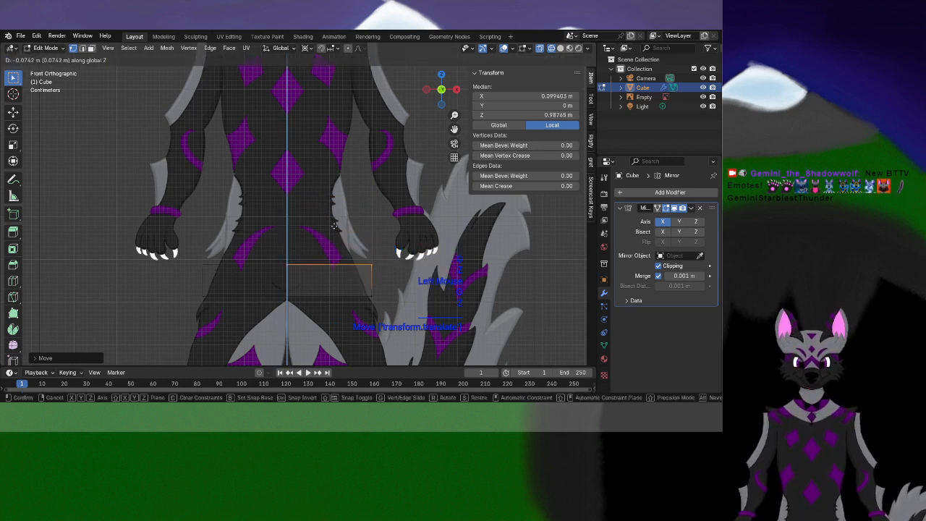
left_click(334, 226)
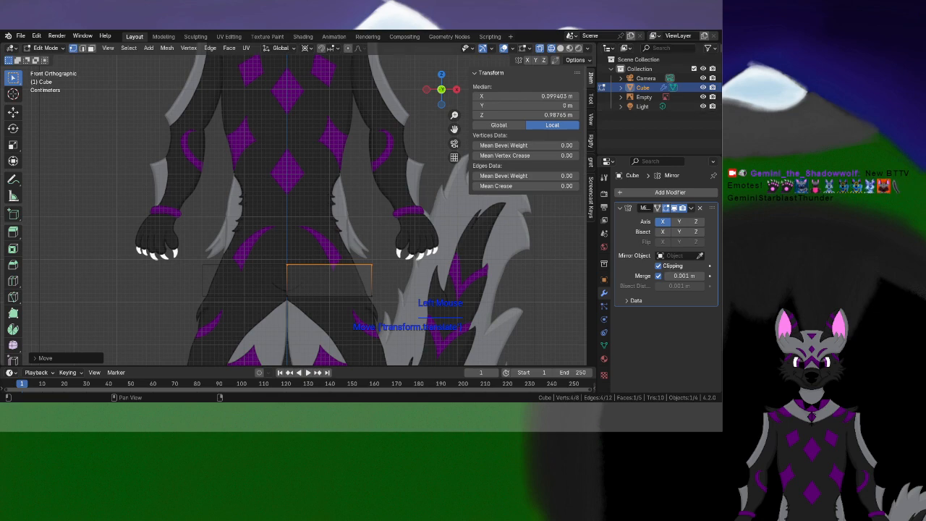
Move the block's outer top edge inward along X to about 0.162 m to match the hip outline, and switch to the right side view
middle_click_drag(354, 257, 332, 225, "shift")
scroll(332, 225, "up", 3)
middle_click_drag(375, 250, 298, 231, "shift")
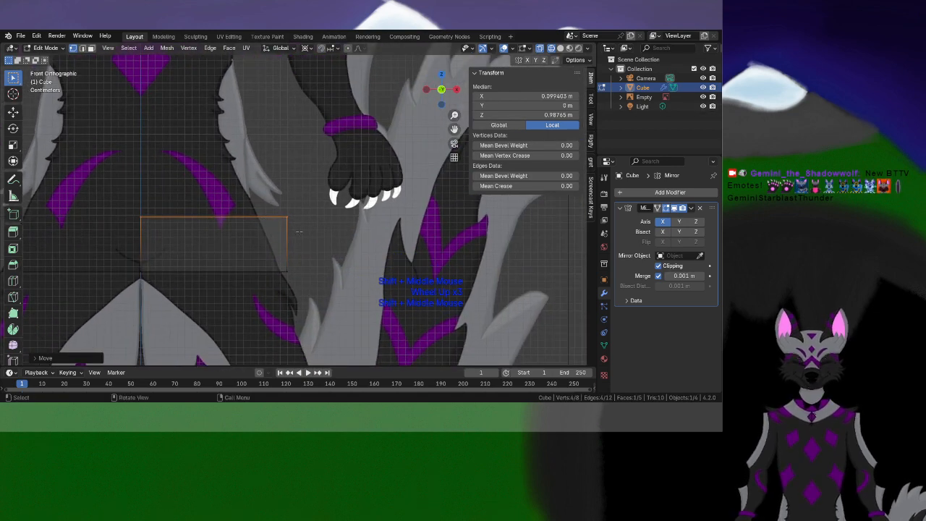
middle_click_drag(288, 230, 330, 218, "shift")
scroll(330, 217, "up", 1)
left_click(330, 218)
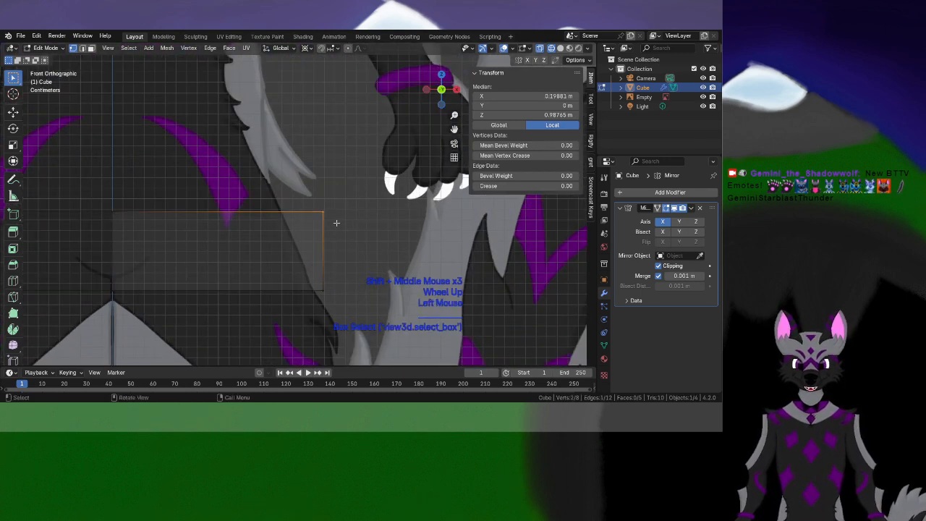
key("g")
key("x")
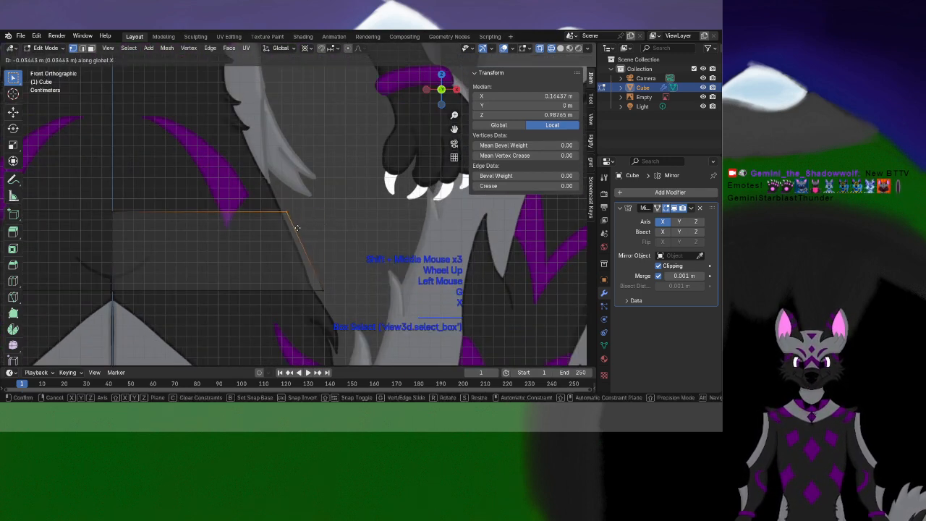
left_click(294, 230)
scroll(320, 251, "down", 2)
key("KP_3")
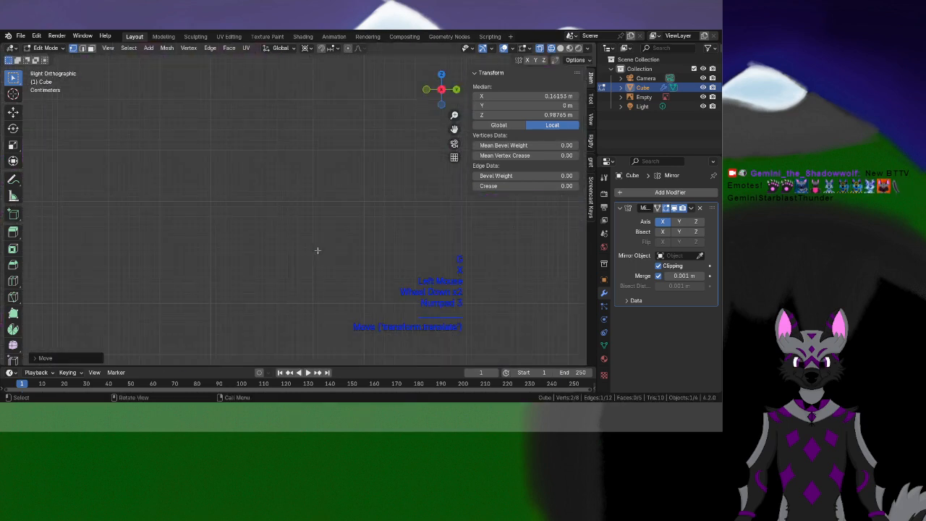
Select the whole hip block in the right side view
scroll(317, 250, "down", 4)
scroll(306, 234, "down", 1, "shift")
middle_click_drag(258, 227, 344, 217, "shift")
scroll(304, 233, "up", 1, "shift")
scroll(299, 230, "up", 2)
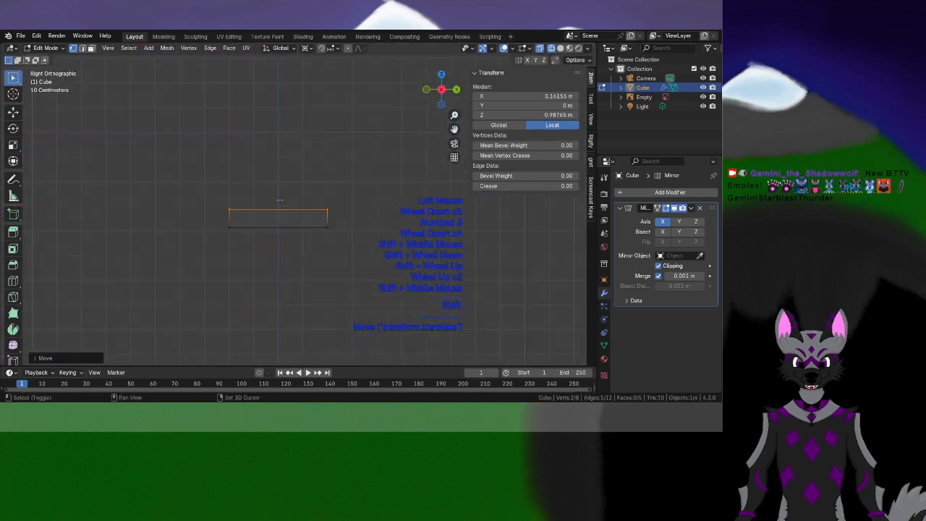
left_click_drag(217, 243, 336, 199)
Try to scale the selected hip block along Y in the side view
scroll(304, 205, "up", 1)
key("s")
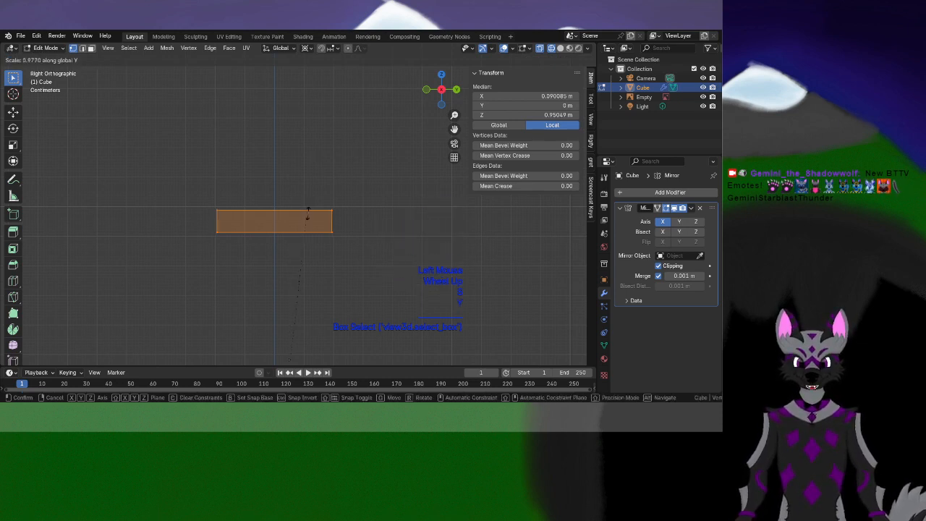
key("y")
left_click(272, 281)
key("ctrl+z")
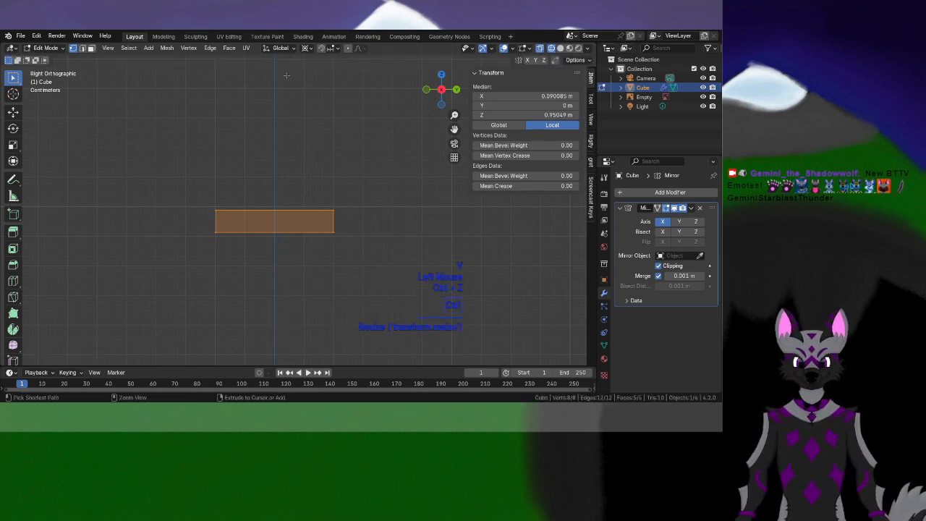
Change the transform pivot point and scale the hip block to about half its depth along Y
left_click(307, 49)
left_click(319, 92)
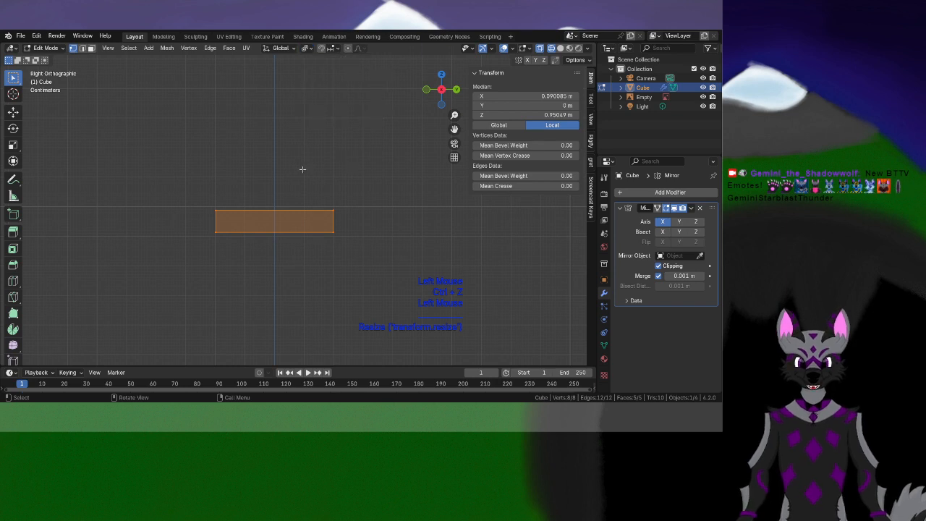
key("s")
key("y")
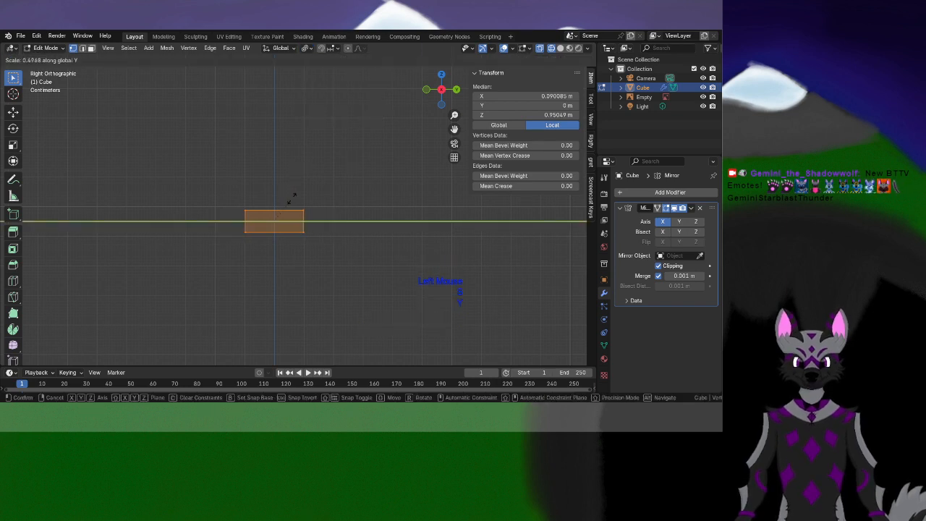
left_click(291, 199)
Select the hip block's top face over the front reference
scroll(289, 217, "down", 2)
middle_click_drag(287, 322, 294, 223)
key("KP_1")
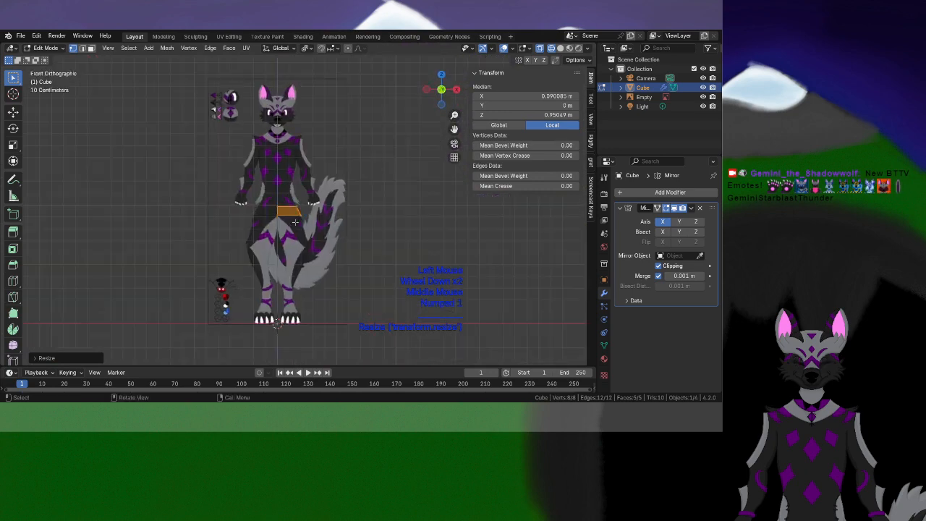
scroll(295, 232, "up", 4)
left_click(296, 248)
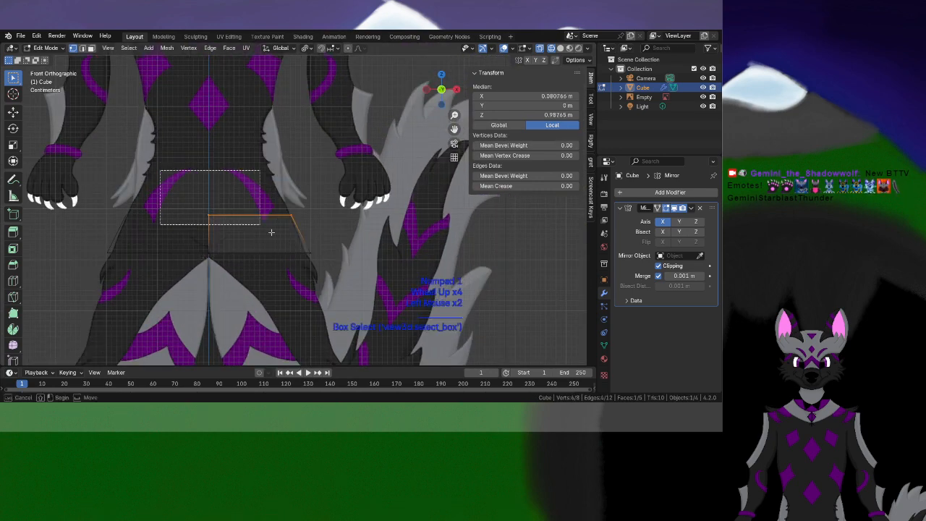
left_click(270, 195)
Try to extrude the hip block's top face upward to about Z 1.238 m
middle_click_drag(269, 195, 294, 275, "shift")
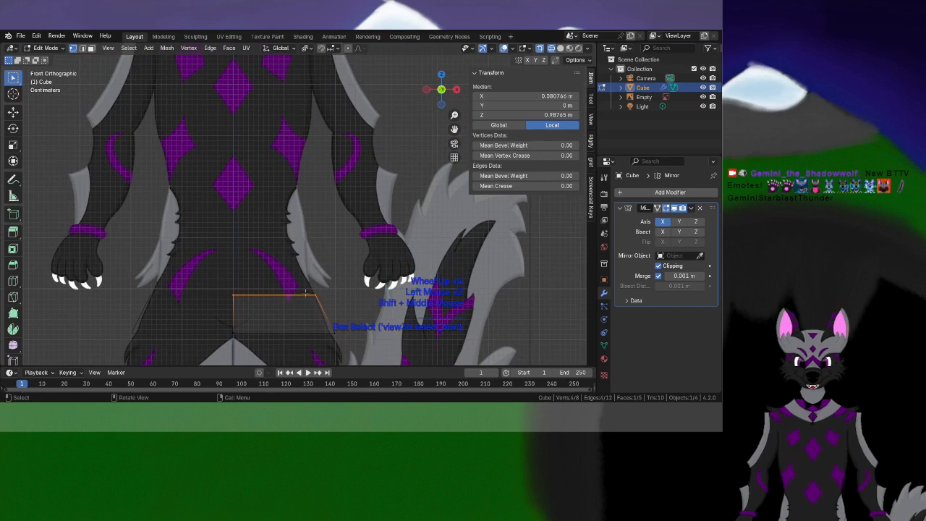
key("e")
left_click(275, 148)
middle_click_drag(275, 148, 238, 176)
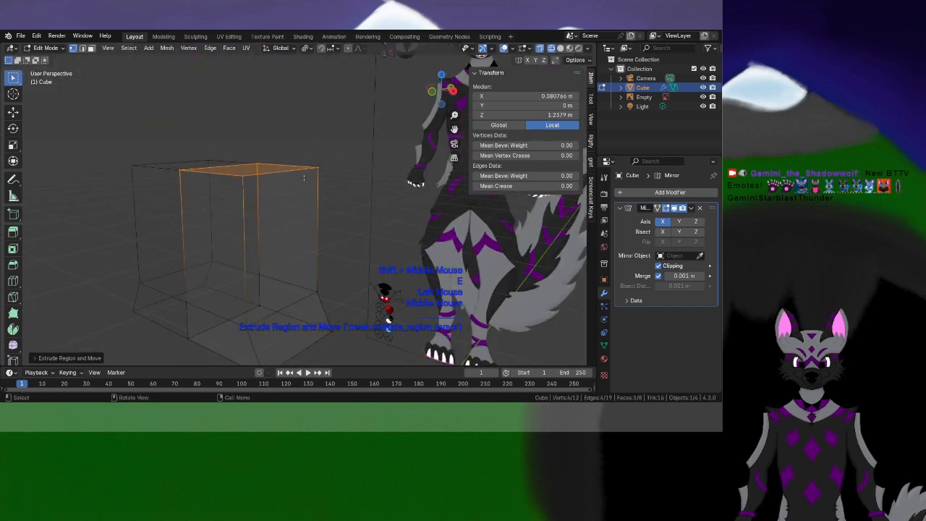
key("ctrl+z")
Extrude the hip block's top face upward to chest height at about Z 1.483 m
key("KP_1")
middle_click_drag(295, 204, 297, 285, "shift")
scroll(297, 286, "down", 4)
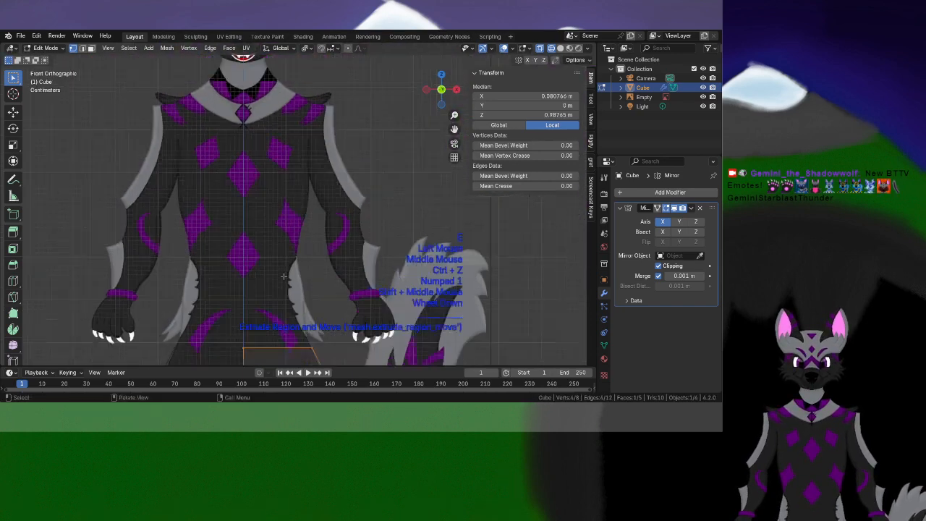
key("e")
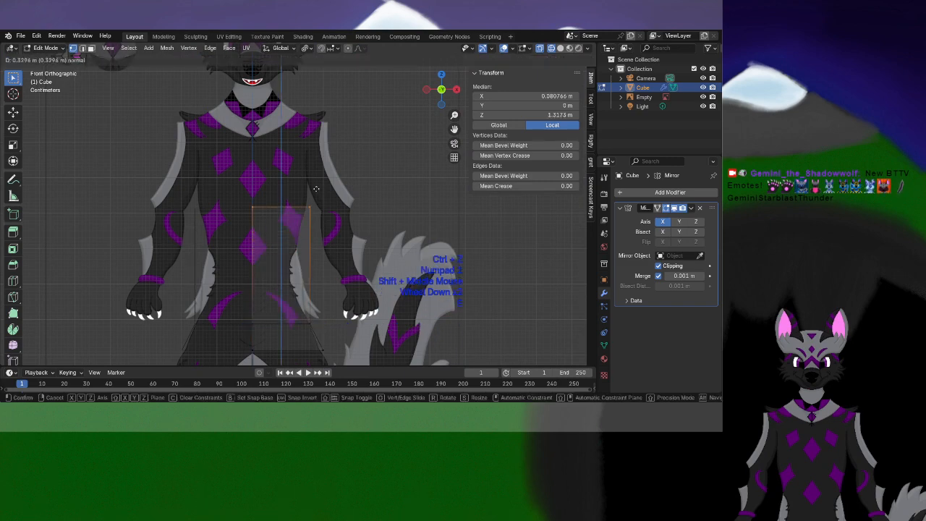
left_click(319, 136)
Extrude the chest's top face upward once more to shoulder height at about Z 1.57 m
middle_click_drag(311, 354, 298, 226, "shift")
scroll(310, 238, "down", 1)
scroll(309, 238, "down", 2)
scroll(299, 226, "up", 2)
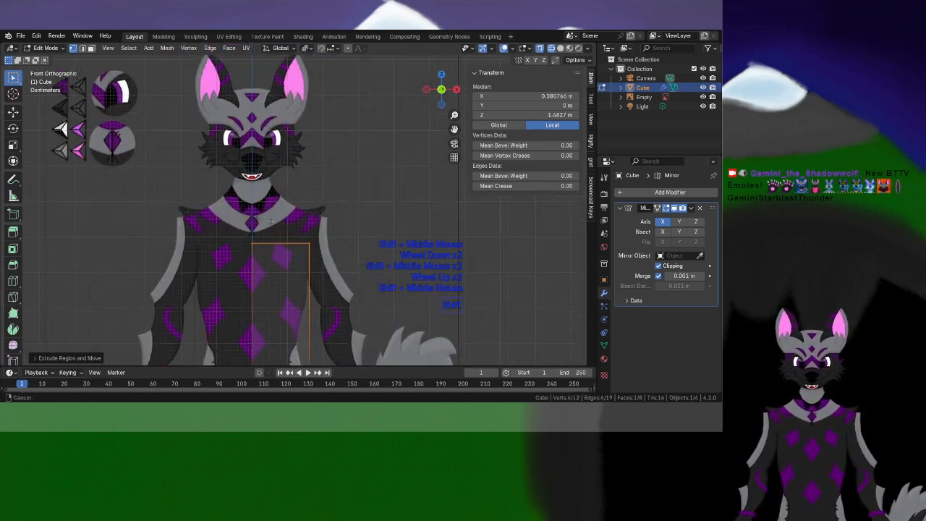
middle_click_drag(289, 285, 289, 305, "shift")
key("e")
left_click(308, 270)
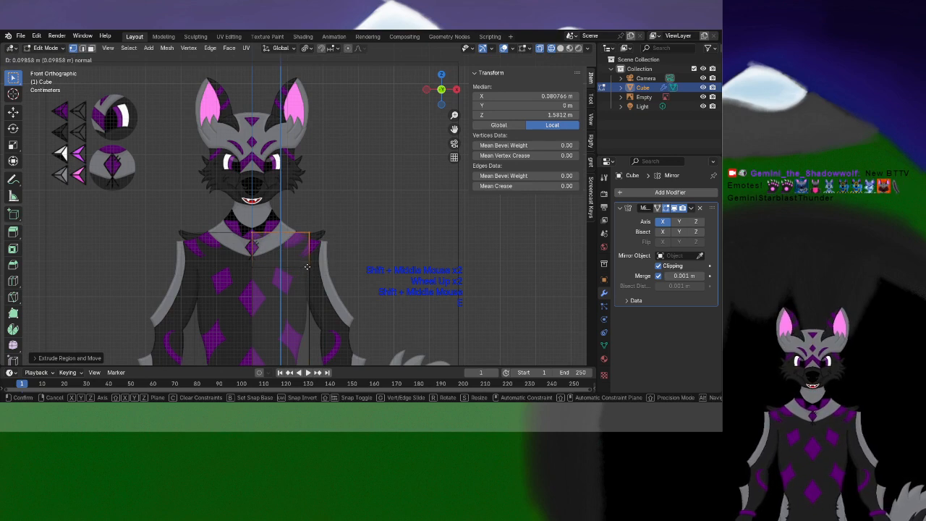
Move the front chest edge below the shoulders outward along Y to about -0.12 m in the side view
middle_click_drag(308, 270, 226, 269, "shift")
key("KP_3")
scroll(249, 288, "down", 3)
scroll(175, 142, "up", 2)
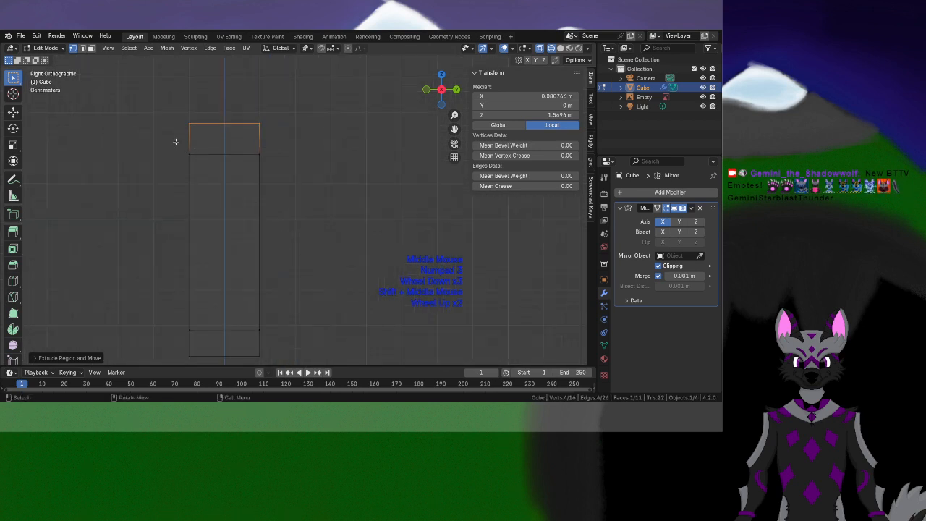
left_click_drag(175, 142, 216, 181)
key("g")
key("y")
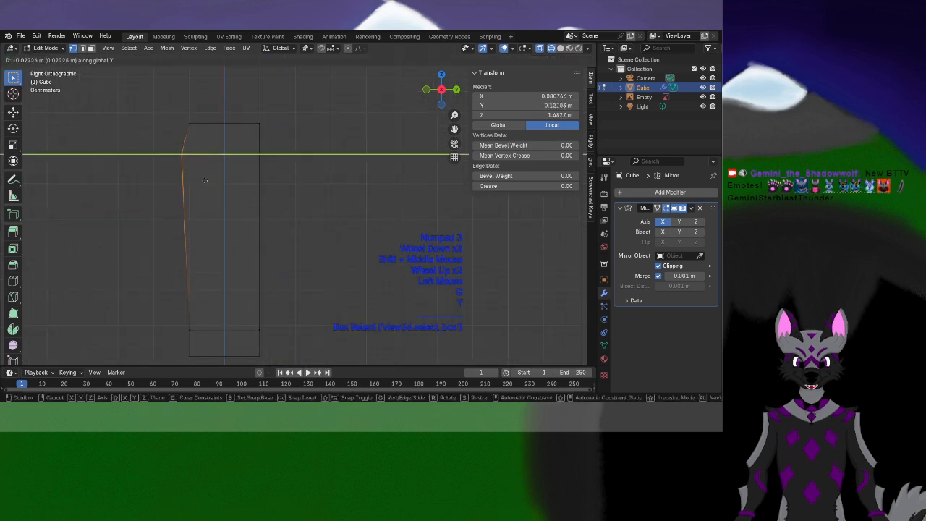
left_click(205, 180)
Move the upper front hip edge slightly outward along Y and the upper rear hip edge inward to about Y 0.081 m
left_click_drag(180, 314, 202, 340)
key("g")
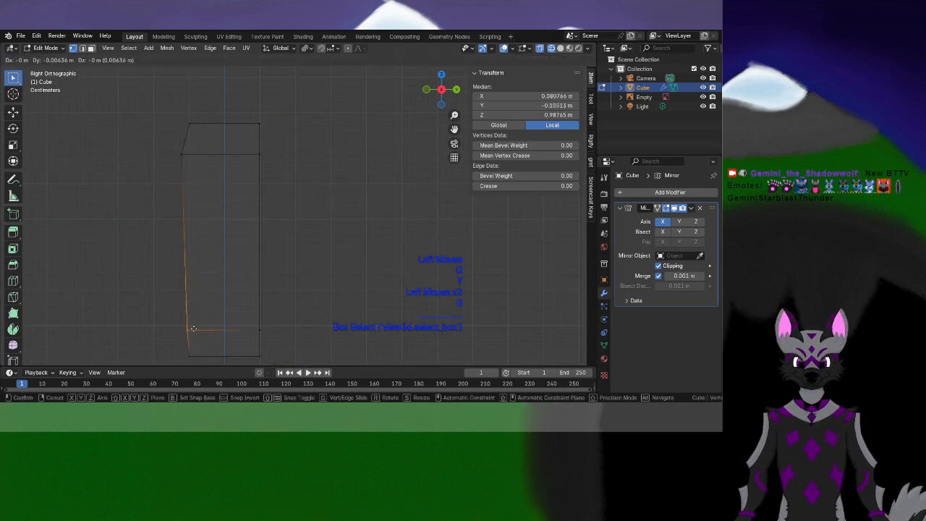
key("y")
left_click(190, 333)
left_click(287, 335)
left_click_drag(282, 345, 254, 324)
key("g")
key("y")
left_click(264, 324)
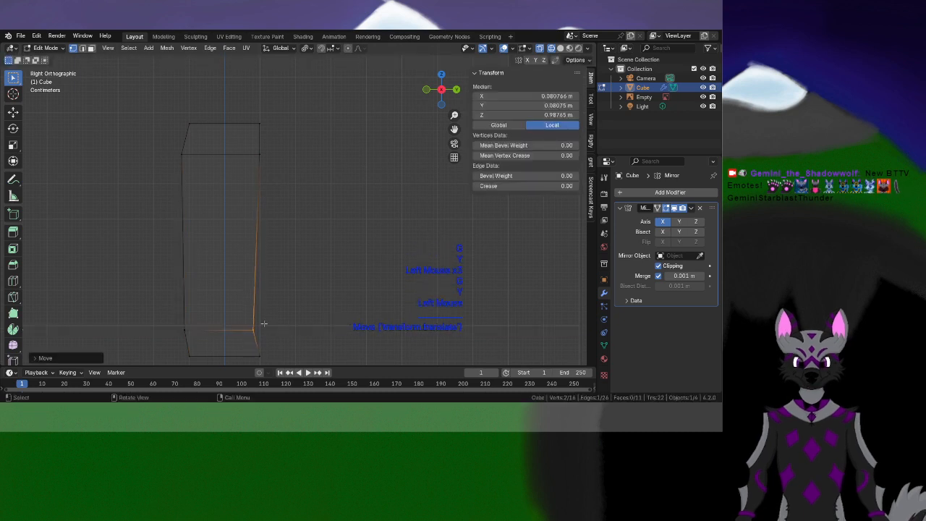
Move the rear chest edge below the shoulders inward along Y to about 0.098 m
left_click(243, 153)
key("g")
key("y")
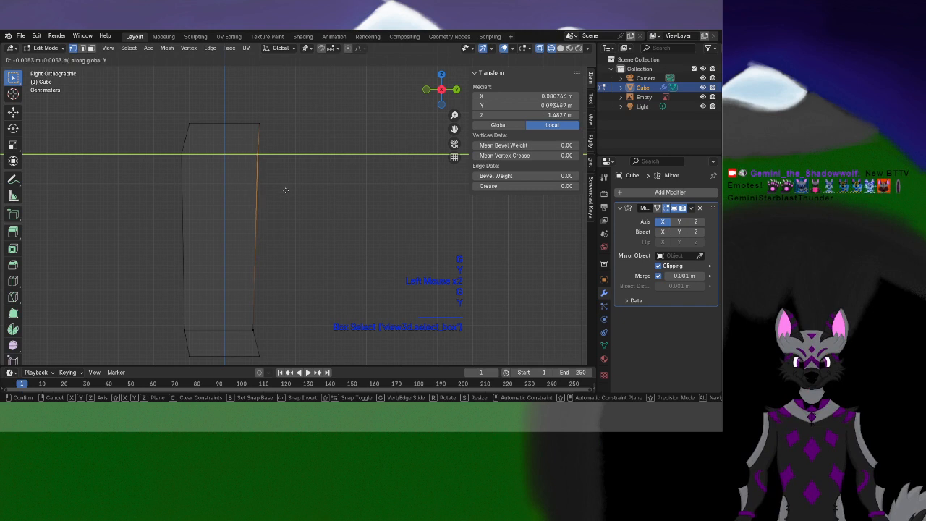
left_click(287, 191)
Add a horizontal loop cut around the torso and slide it up to about Z 1.397 m
left_click(244, 190)
key("ctrl+r")
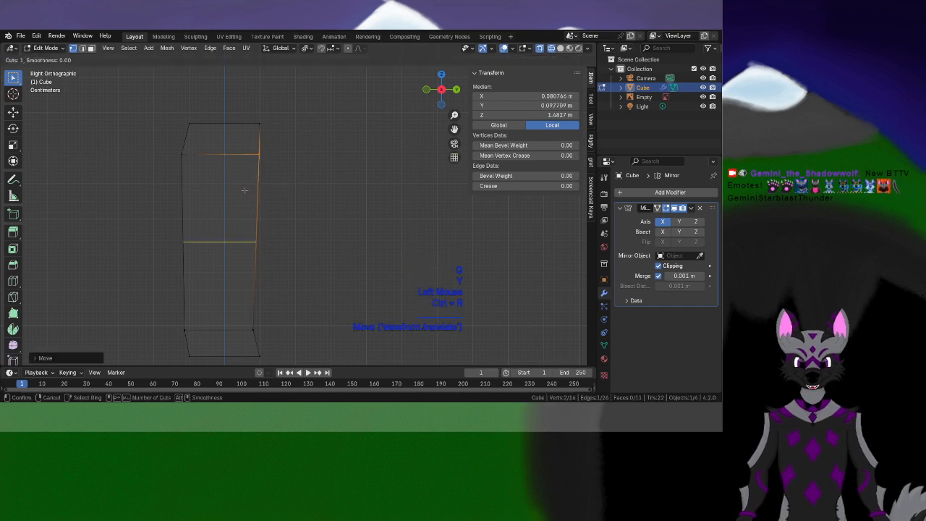
left_click(244, 189)
left_click(244, 187)
Add a single centred vertical loop cut down the torso's outer side, splitting its depth in two
middle_click_drag(282, 156, 248, 158)
key("ctrl+r")
left_click(248, 158)
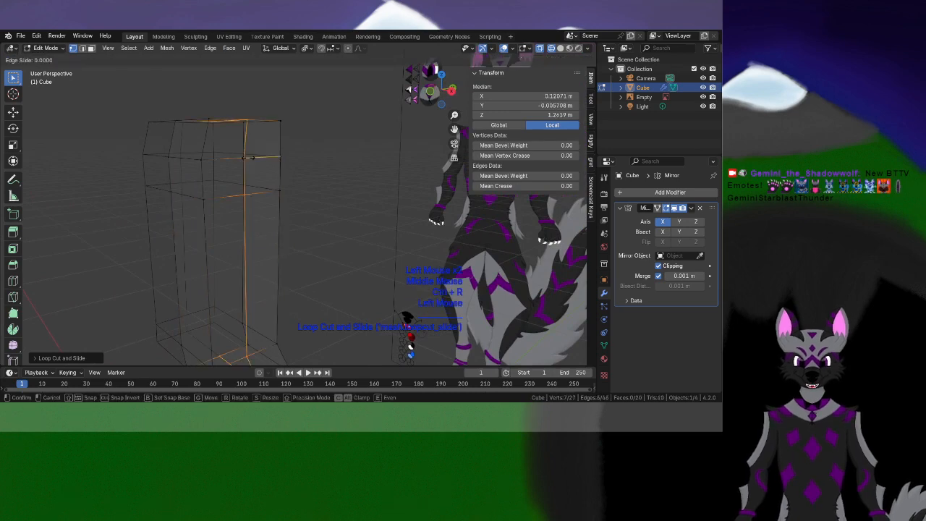
left_click(248, 157)
middle_click_drag(291, 235, 247, 218)
scroll(261, 260, "down", 2)
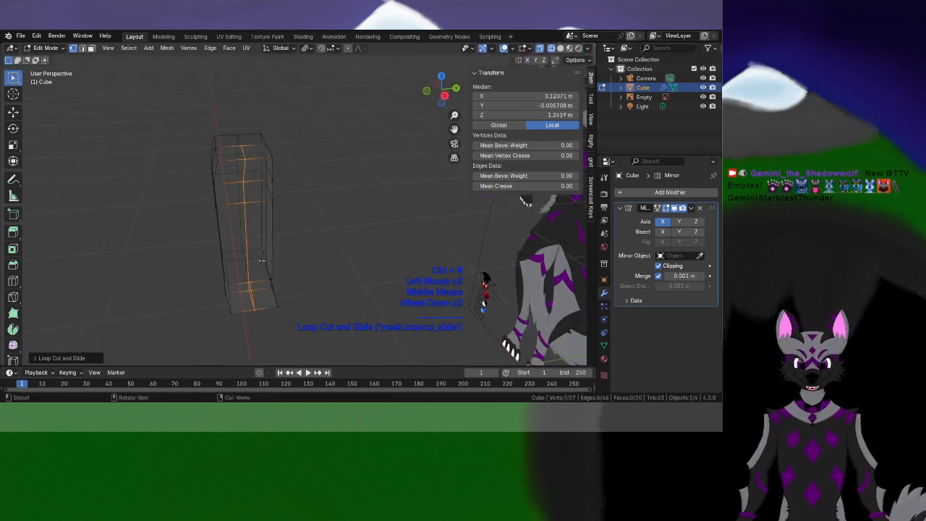
middle_click_drag(265, 262, 254, 228)
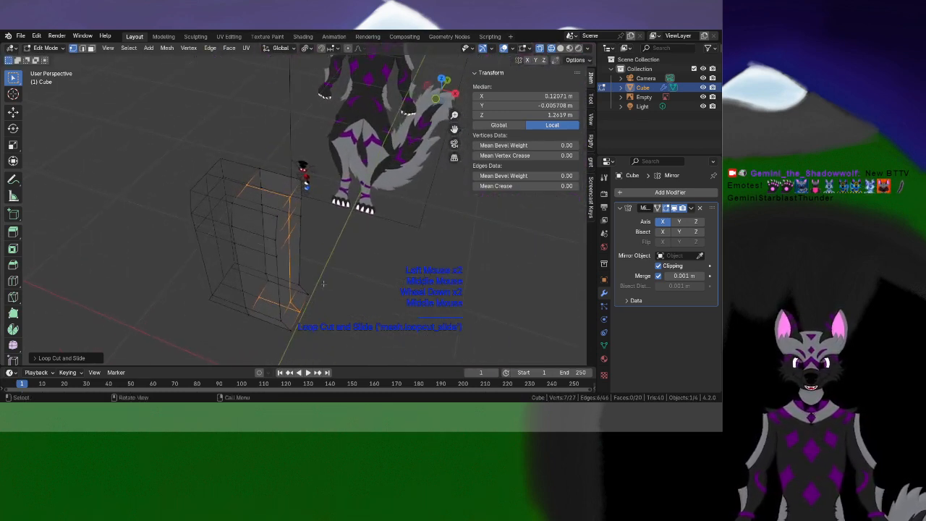
Try a vertical loop cut down the torso half's front and back, undo it, and cut again at about X 0.085 m
key("ctrl+r")
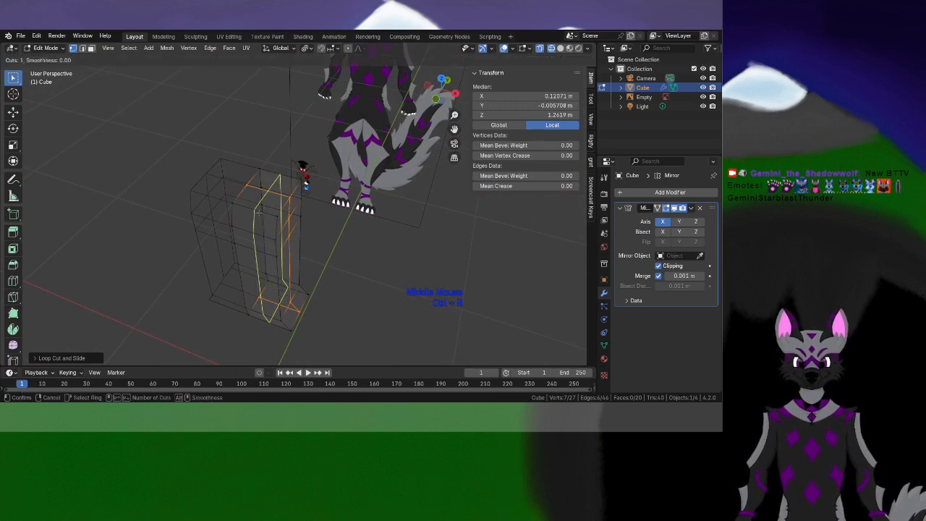
left_click(258, 212)
left_click(258, 212)
middle_click_drag(258, 212, 313, 254)
key("ctrl+z")
key("ctrl+r")
left_click(276, 219)
left_click(277, 219)
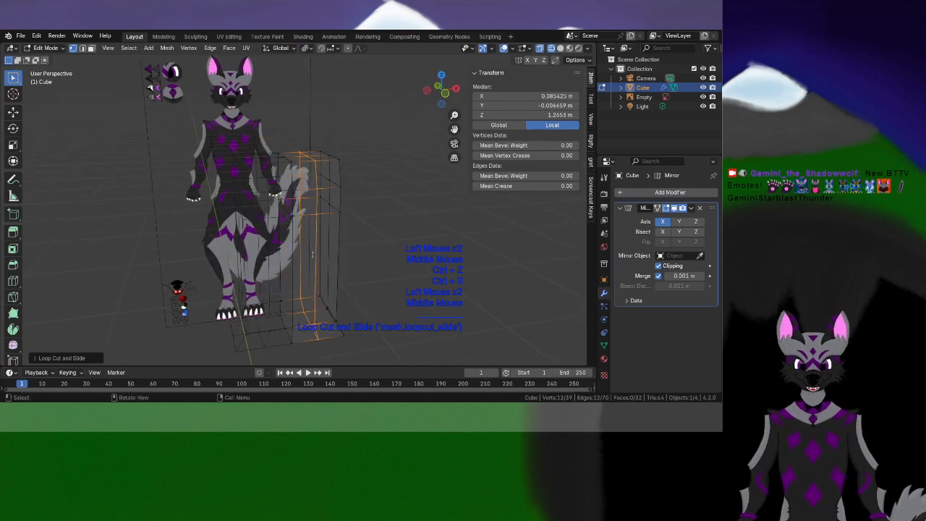
Compare the torso with the front reference and undo the last two vertical loop cuts
key("KP_1")
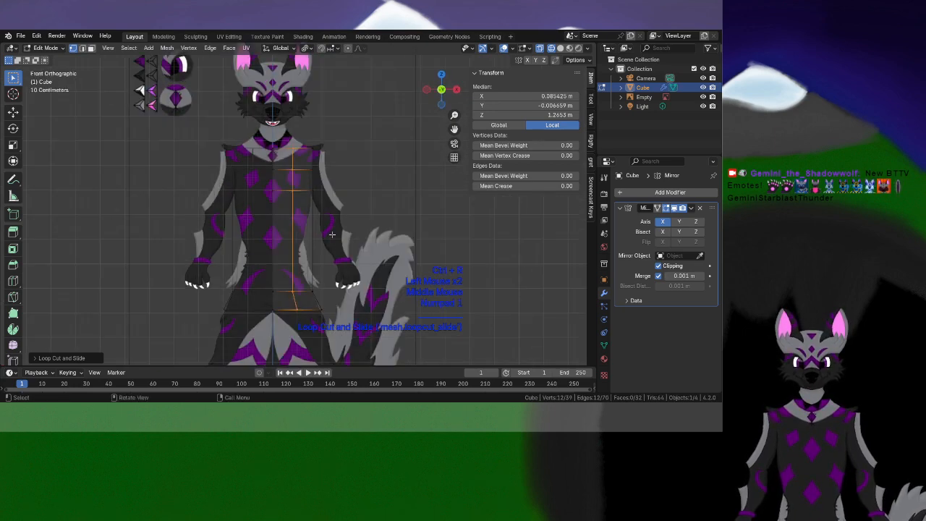
scroll(329, 241, "up", 2)
middle_click_drag(329, 241, 291, 264, "shift")
scroll(290, 265, "down", 1)
scroll(291, 264, "up", 1)
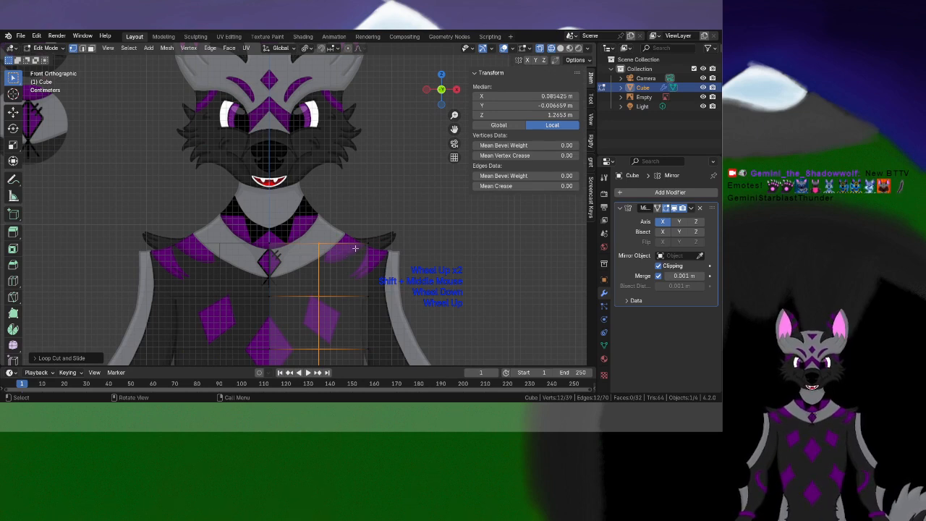
middle_click_drag(339, 245, 228, 204)
key("ctrl+z")
key("ctrl+z")
Add a centred loop cut down the torso's outer side and set its number of cuts to 2
key("ctrl+r")
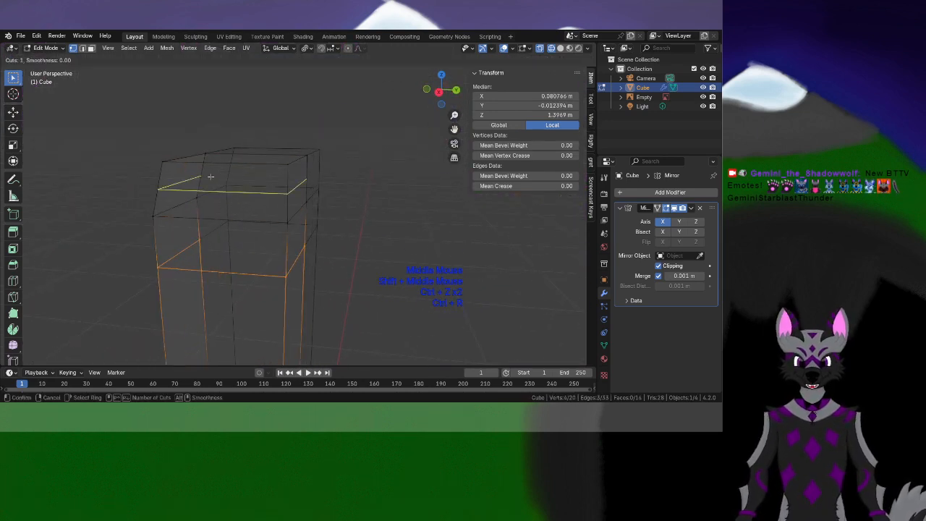
left_click(211, 171)
left_click(211, 171)
left_click(84, 358)
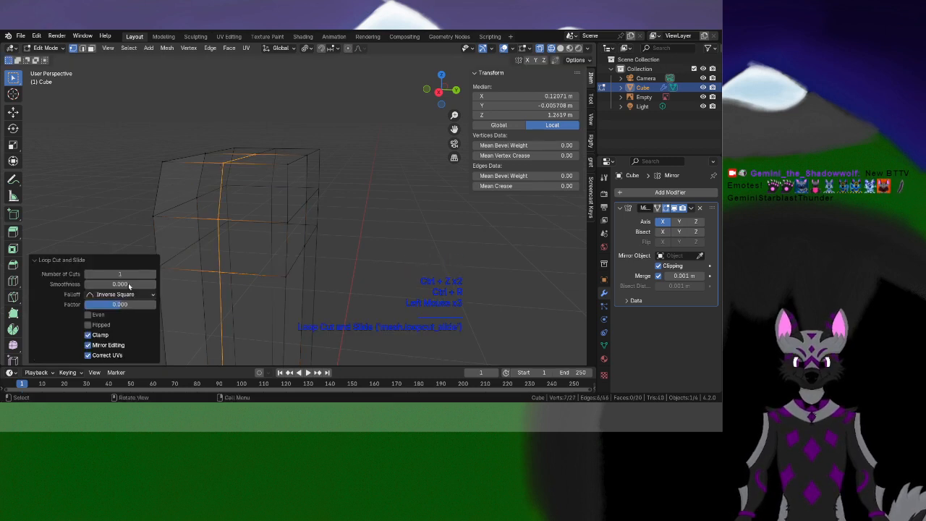
left_click(153, 273)
Add a centred vertical loop cut down the front and back of the torso half
middle_click_drag(260, 189, 302, 178)
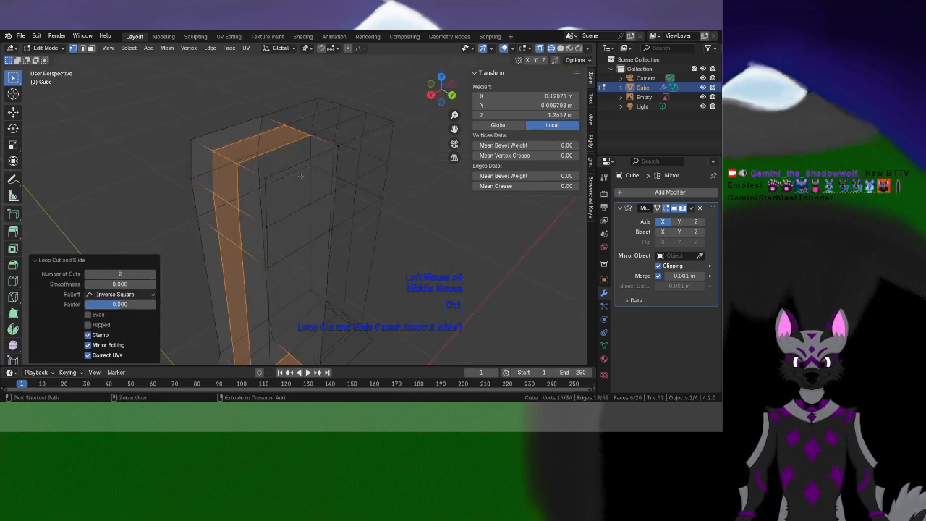
key("ctrl+r")
left_click(288, 194)
left_click(288, 194)
Select the two outer vertical corner edge loops of the torso half
middle_click_drag(318, 229, 303, 271)
left_click(302, 274, "alt")
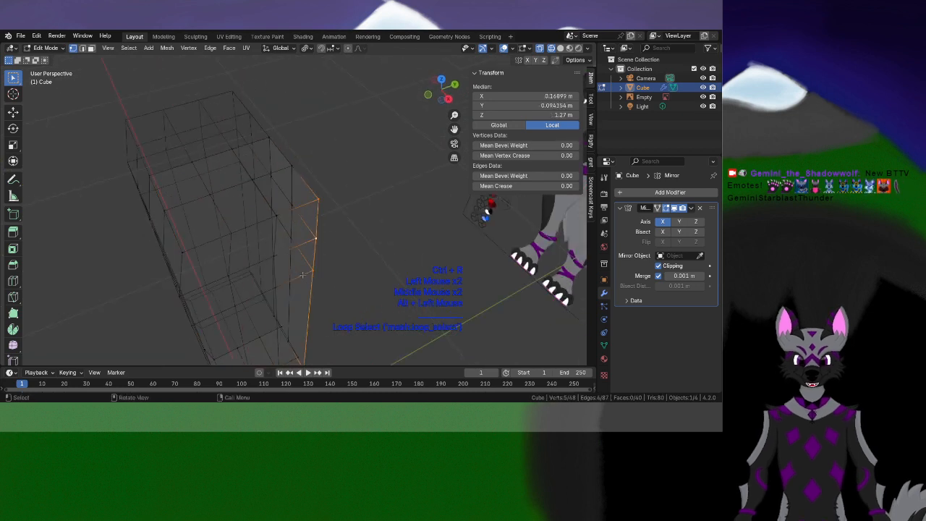
left_click(178, 272, "alt+shift")
Try to scale the two corner edge loops along Y
key("s")
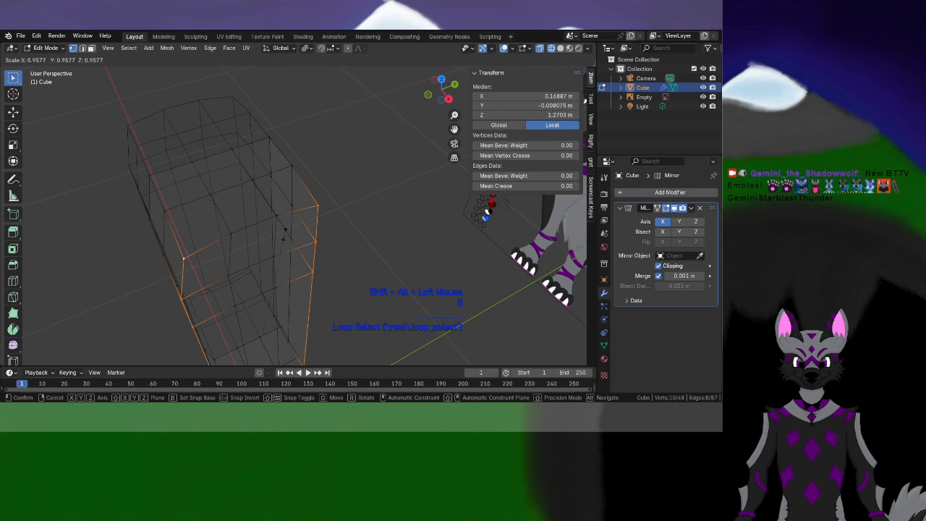
key("y")
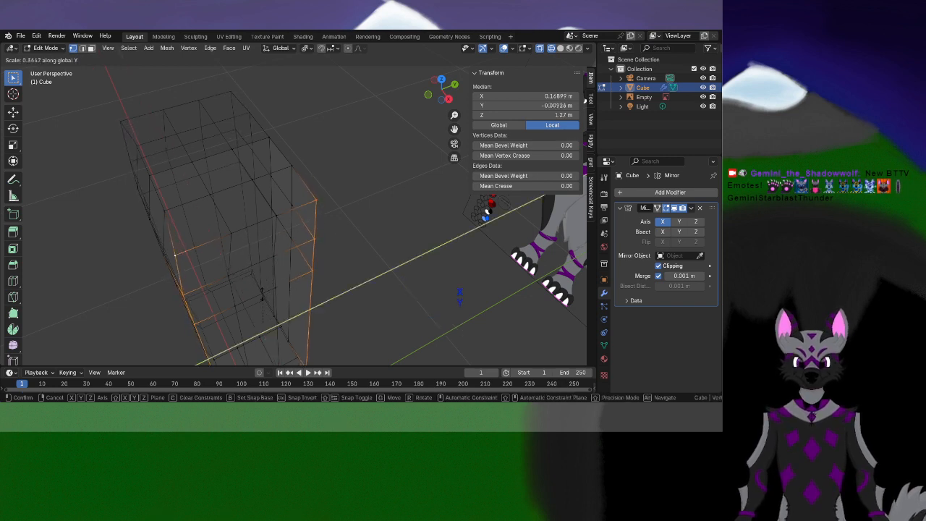
left_click(314, 191)
middle_click_drag(313, 192, 307, 87)
key("ctrl+z")
Scale the outer corner edge loops by about 0.626 along Y using a different pivot point, and activate the Smooth tool
left_click(306, 47)
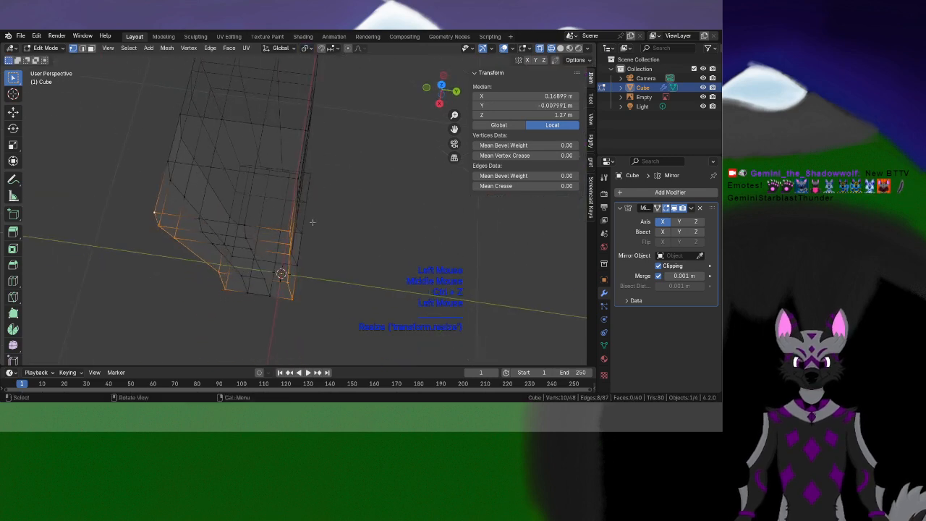
key("s")
key("y")
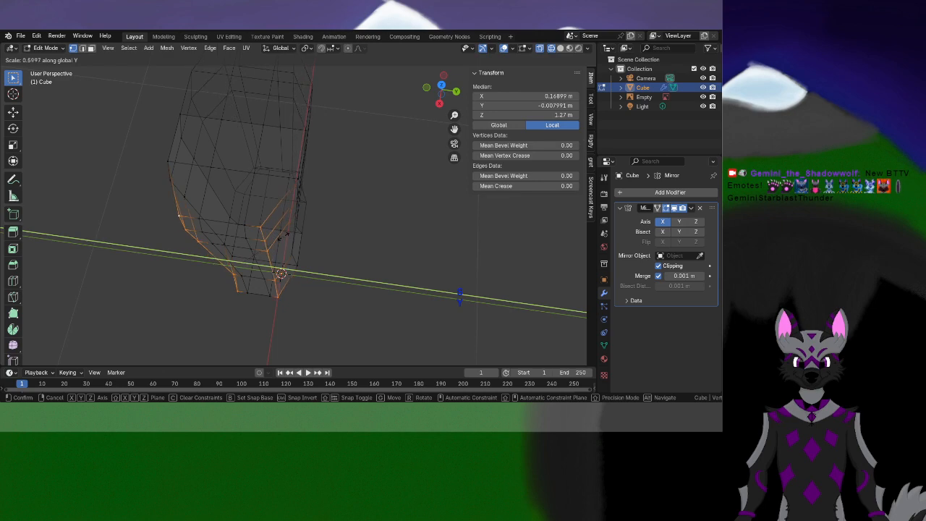
left_click(289, 236)
left_click(12, 346)
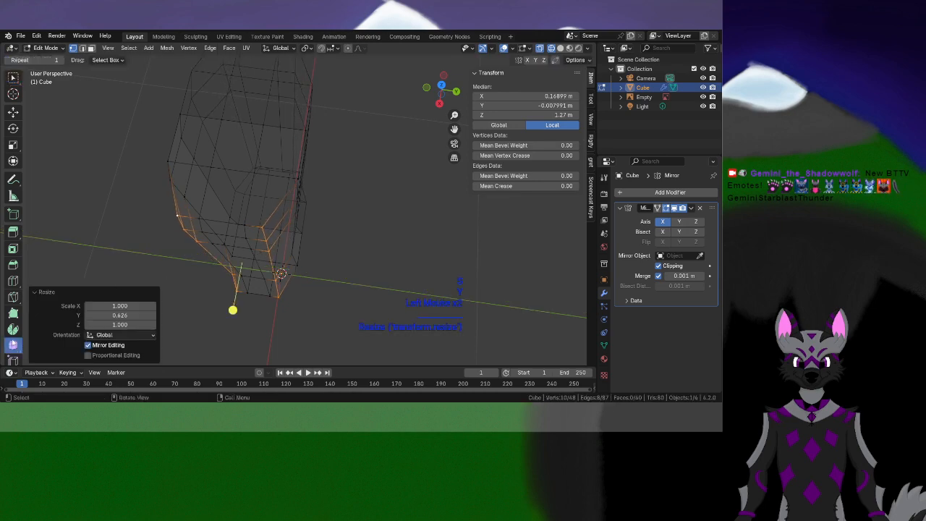
Smooth the selected corner edge loops by about 0.815 on the X and Y axes only, excluding Z
middle_click_drag(214, 262, 355, 213)
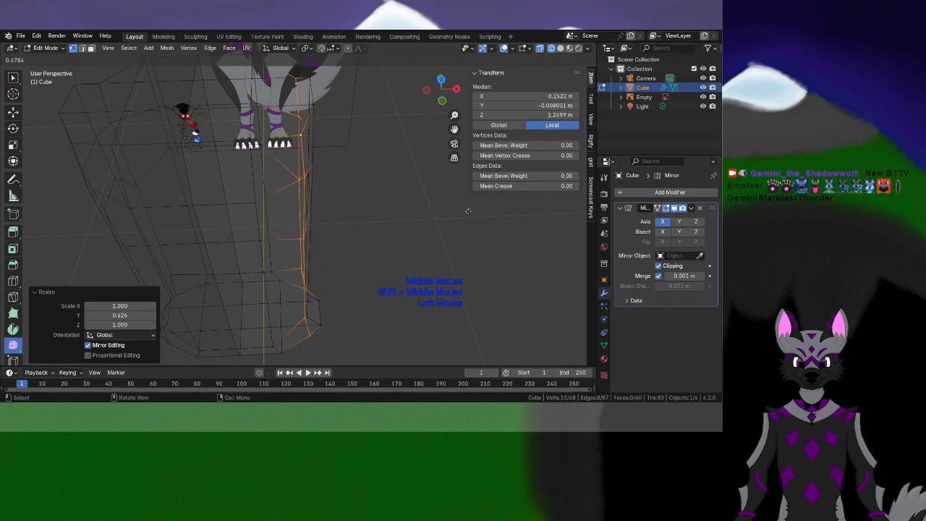
left_click_drag(416, 226, 414, 227)
middle_click_drag(363, 207, 314, 232)
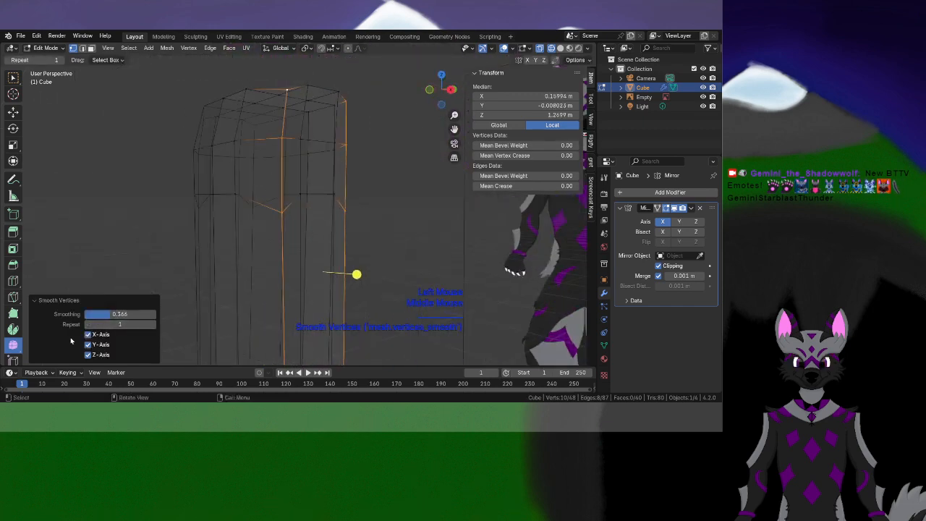
left_click(89, 345)
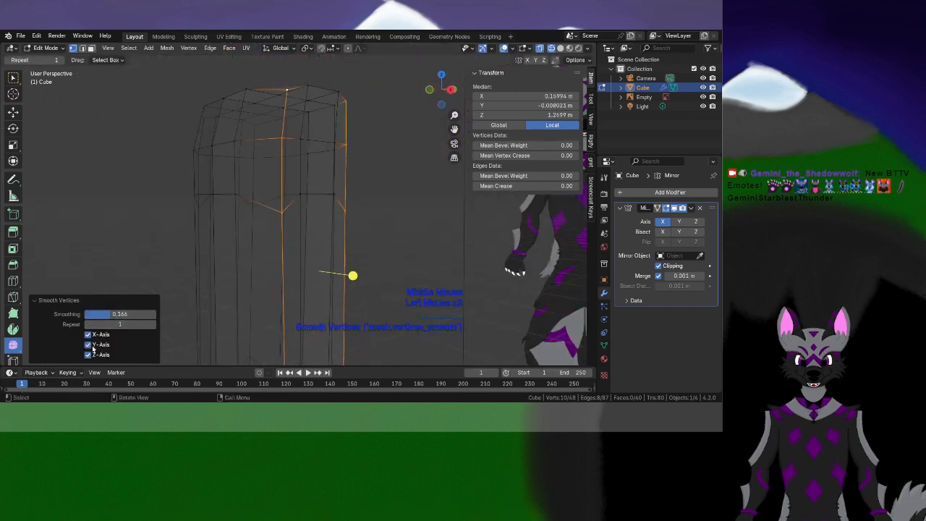
left_click(88, 344)
left_click(87, 354)
middle_click_drag(303, 260, 408, 256)
left_click_drag(411, 258, 350, 256)
middle_click_drag(232, 261, 194, 231)
scroll(194, 233, "down", 2)
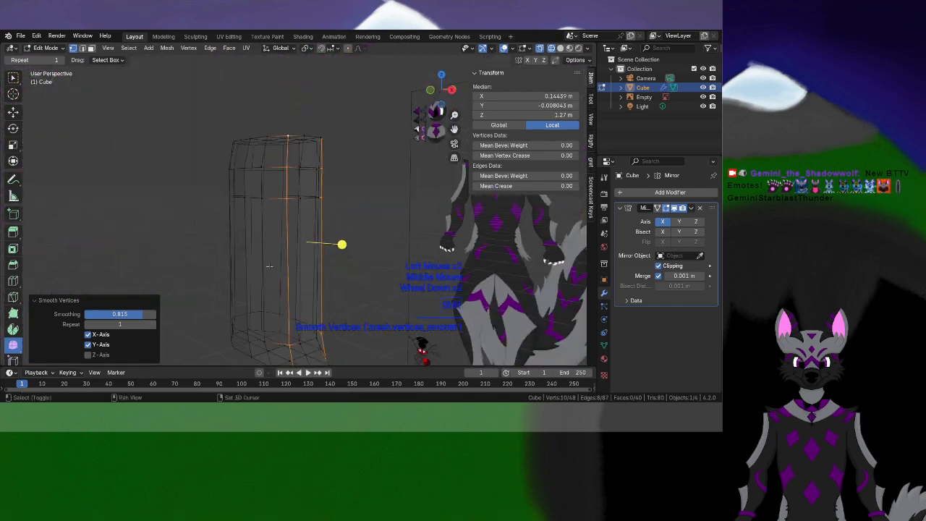
middle_click_drag(195, 264, 310, 286, "shift")
scroll(310, 286, "up", 1)
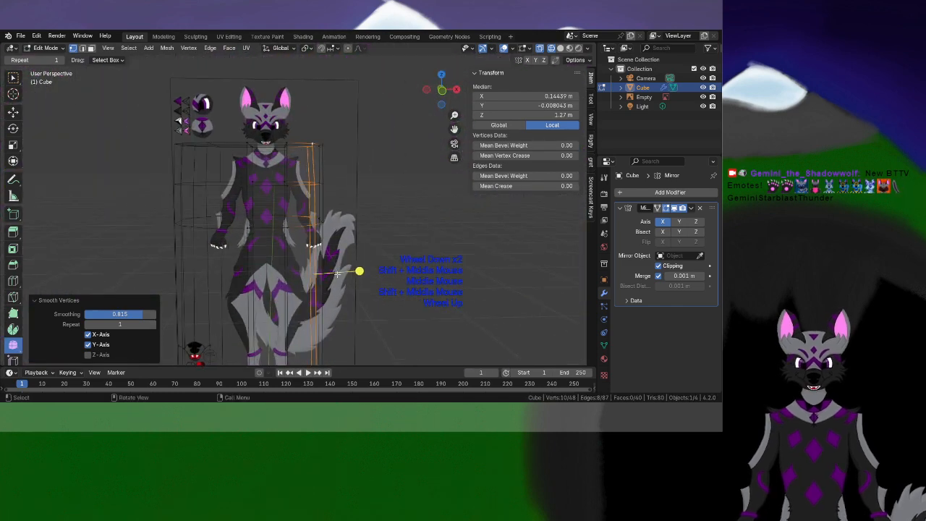
Save the Blender file
key("KP_1")
middle_click_drag(243, 152, 239, 206, "shift")
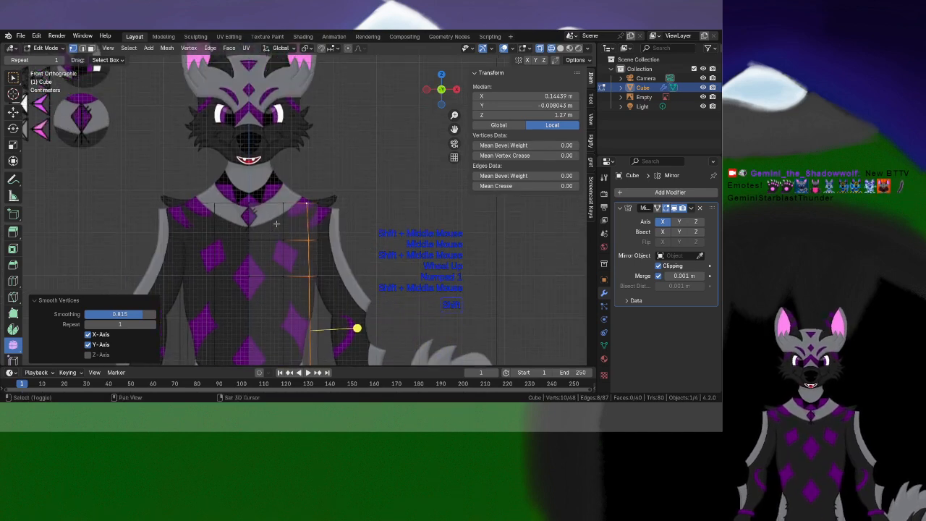
scroll(270, 171, "up", 1)
middle_click_drag(270, 171, 272, 200, "shift")
scroll(272, 201, "up", 2)
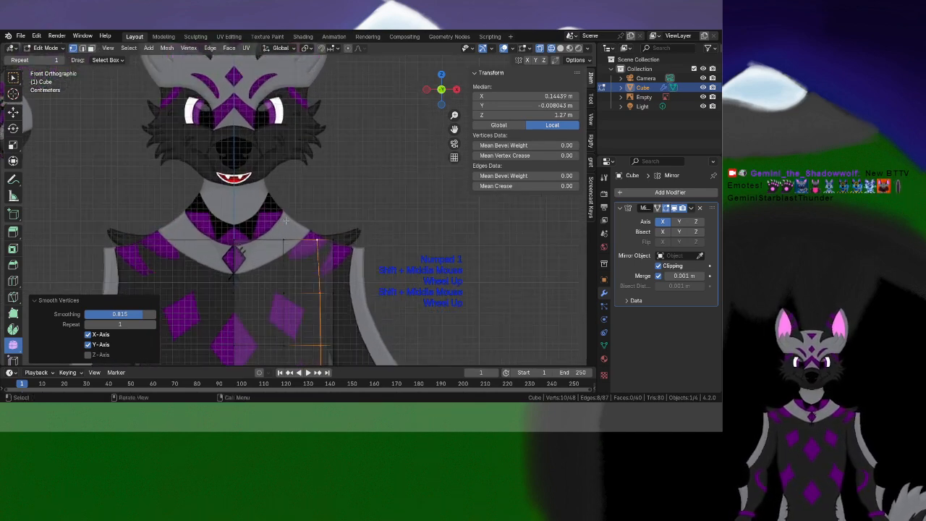
middle_click_drag(277, 167, 283, 232, "shift")
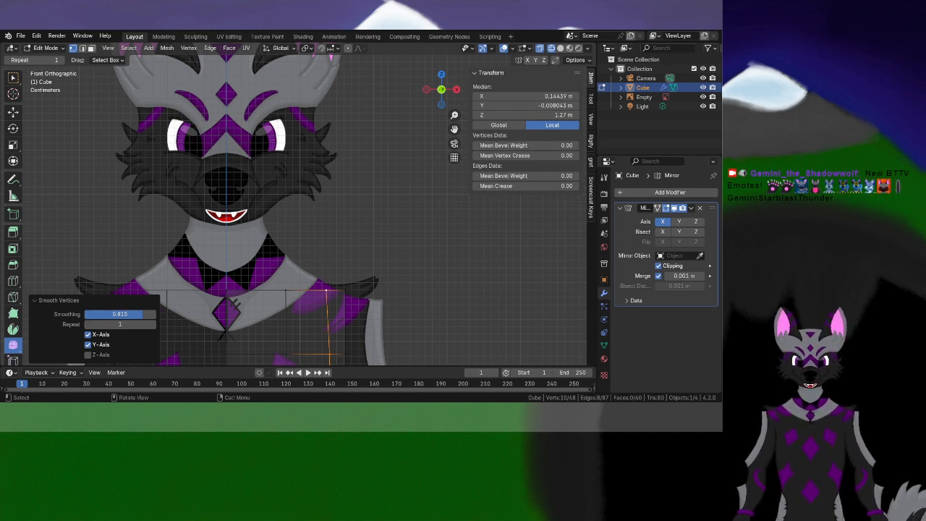
mouse_move(315, 223)
middle_mouse_down("shift")
mouse_move(315, 130)
mouse_move(320, 212)
middle_mouse_up("shift")
key("ctrl+s")
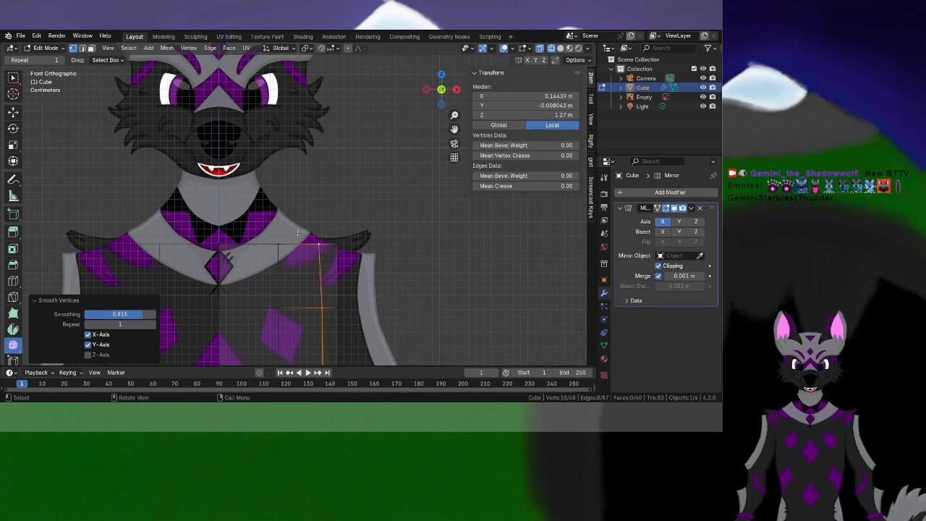
Try to extrude the face on the upper outer side of the torso half, and undo the extrusion
middle_click_drag(316, 237, 303, 230, "shift")
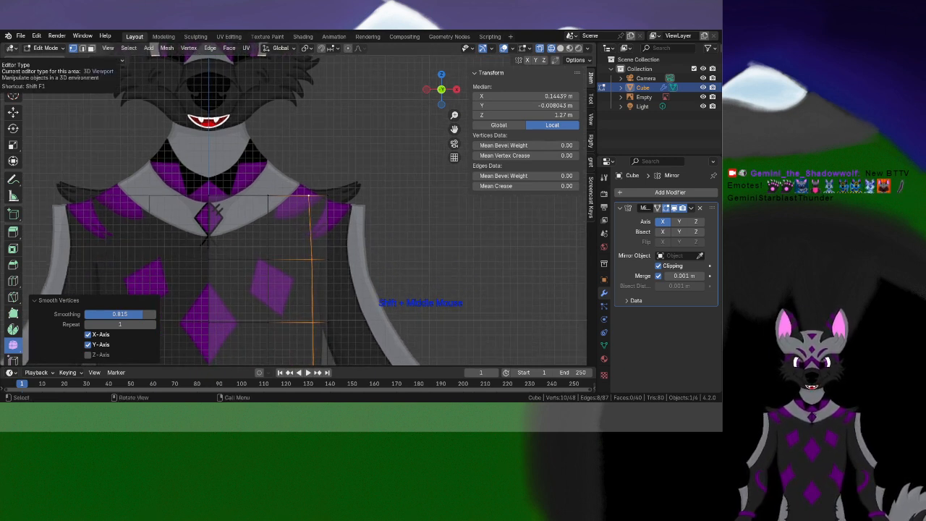
scroll(355, 345, "down", 2)
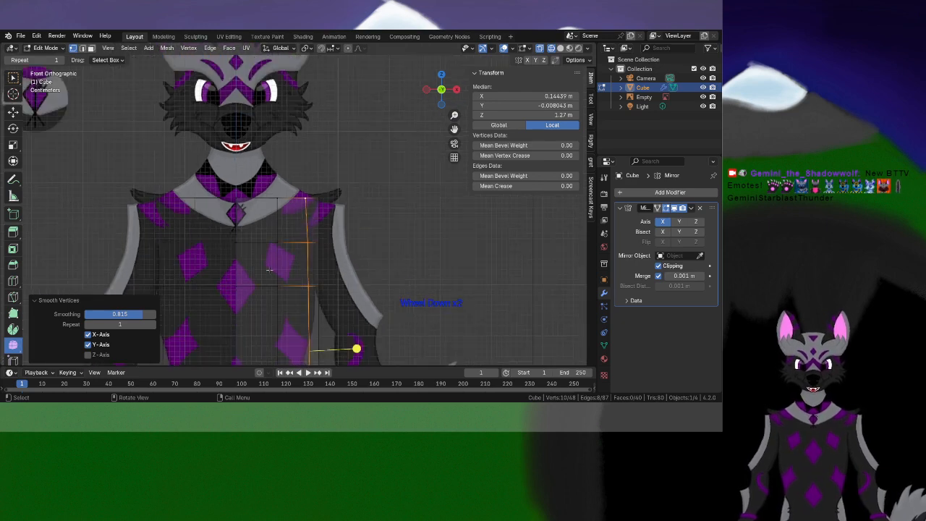
middle_click_drag(355, 344, 266, 234, "shift")
left_click(331, 232)
scroll(289, 195, "up", 1)
scroll(260, 246, "up", 1)
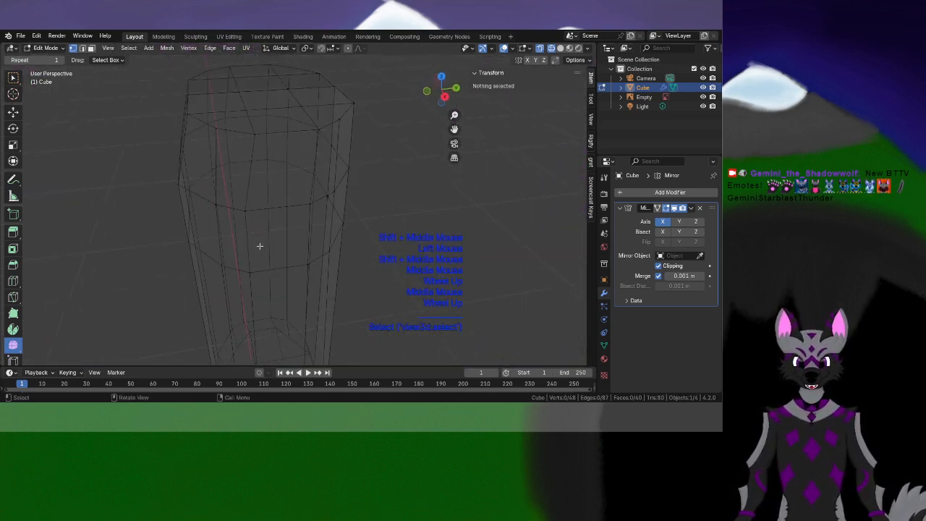
left_click(237, 209)
left_click(252, 134, "shift")
left_click(315, 128, "shift")
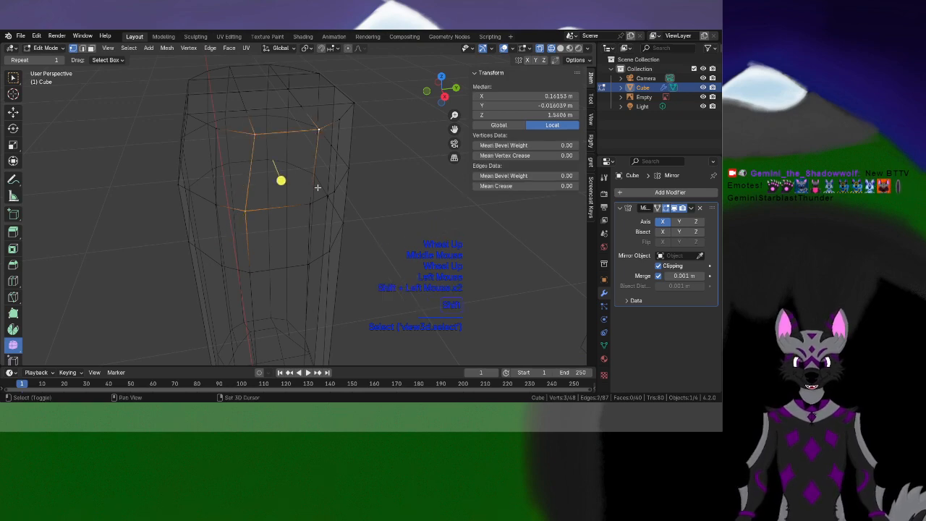
left_click(312, 205, "shift")
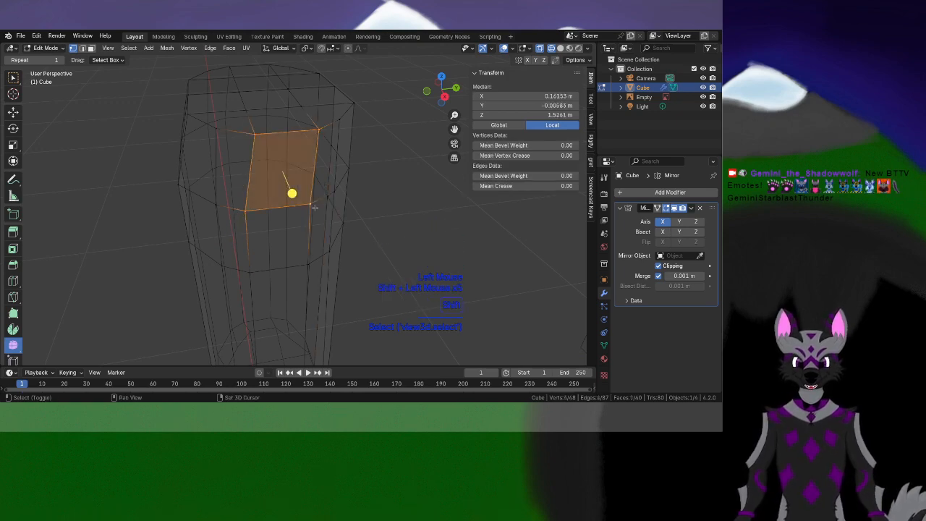
middle_click_drag(314, 208, 173, 196)
key("KP_1")
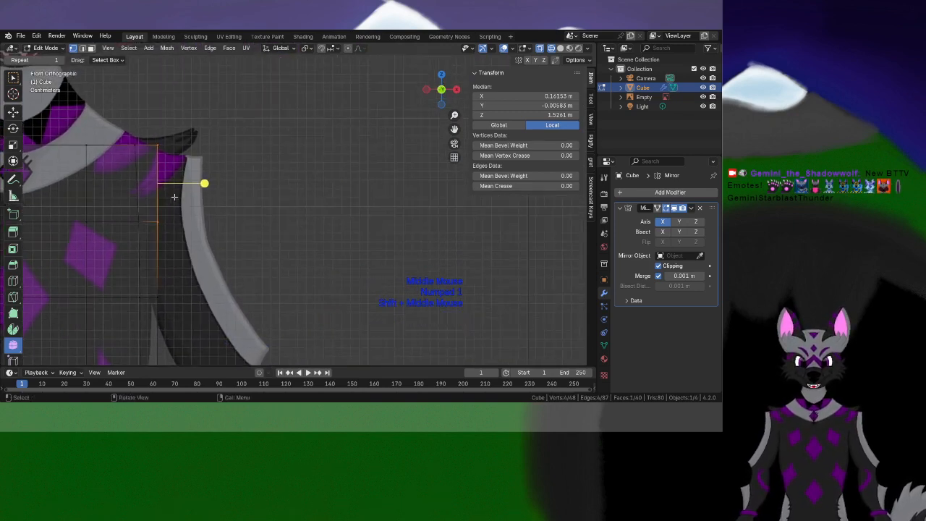
key("e")
left_click(424, 196)
key("ctrl+z")
Add two centred horizontal loop cuts across the upper torso and one vertical loop cut down its outer side
middle_click_drag(424, 196, 270, 172, "shift")
key("ctrl+r")
left_click(193, 167)
left_click(192, 168)
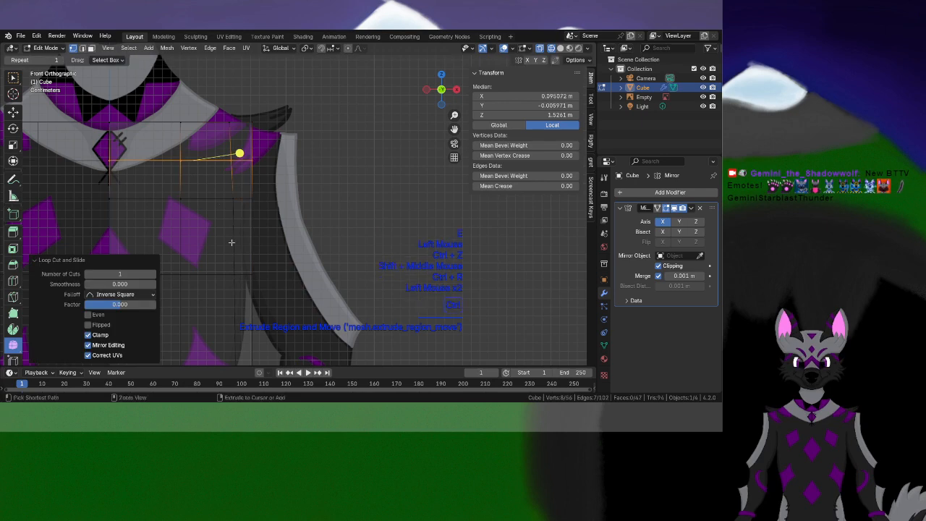
key("ctrl+r")
left_click(231, 244)
left_click(232, 244)
middle_click_drag(232, 244, 215, 210)
scroll(215, 211, "up", 2)
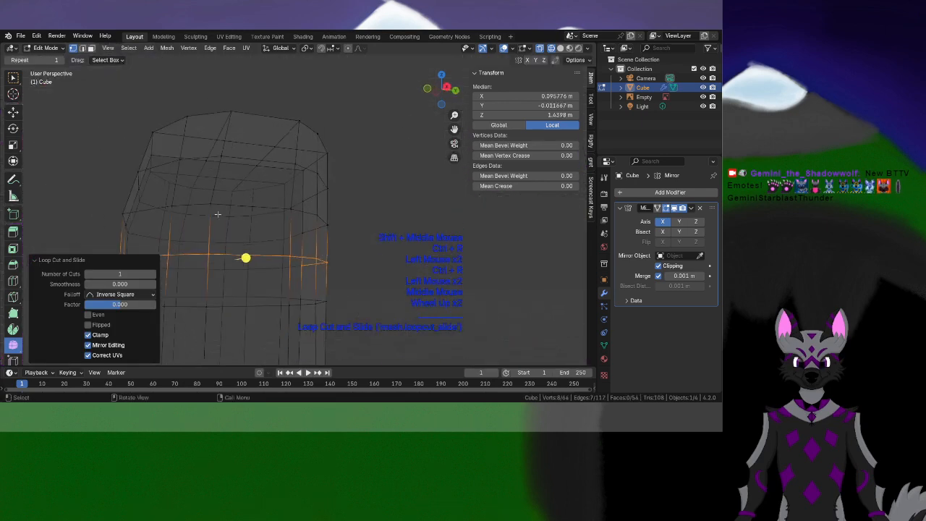
key("ctrl+r")
left_click(254, 176)
left_click(254, 177)
middle_click_drag(254, 177, 229, 189)
Select the nine shoulder-side vertices of the torso and extrude their faces outward about 0.31 m
left_click(246, 241)
left_click(242, 203, "shift")
left_click(246, 153, "shift")
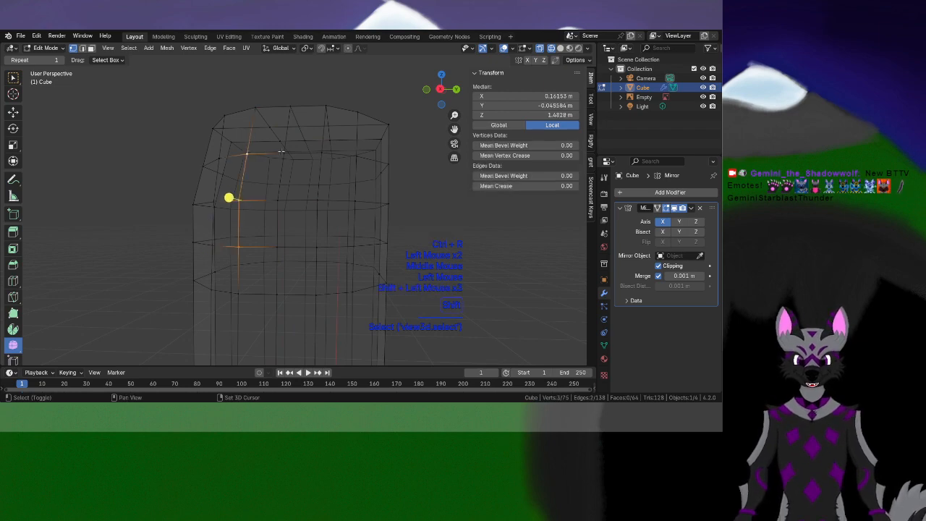
left_click(275, 206, "shift")
key("KP_3")
key("KP_1")
scroll(255, 222, "down", 4)
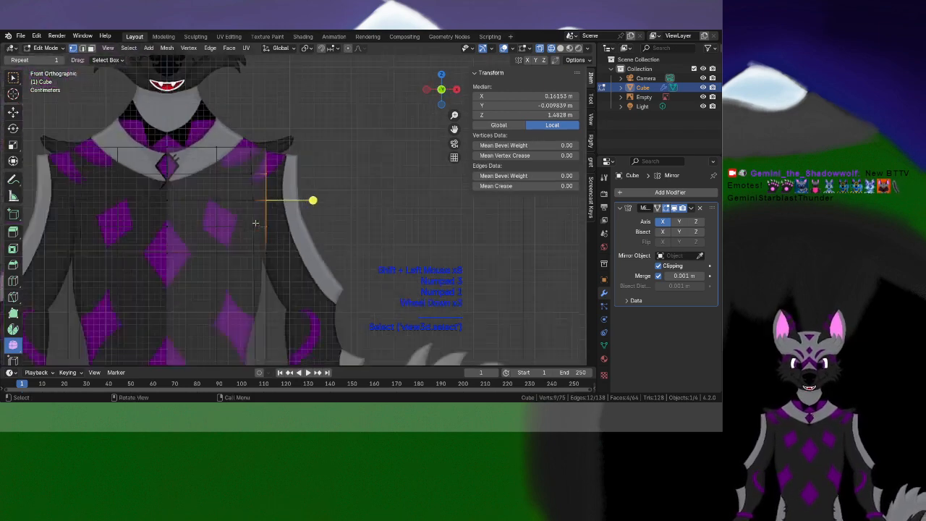
key("g")
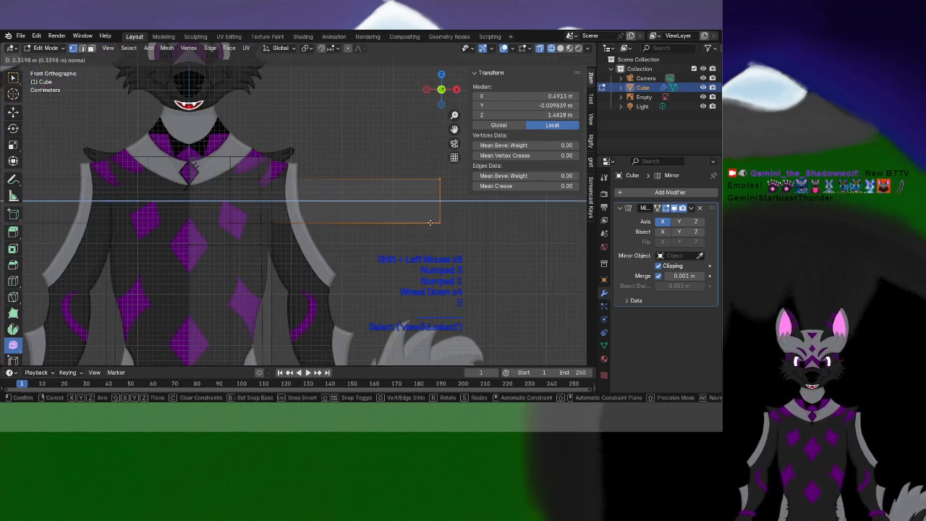
left_click(433, 220)
middle_click_drag(497, 202, 326, 196, "shift")
Extrude the arm's end twice more outward, by about 0.265 m and 0.102 m
key("e")
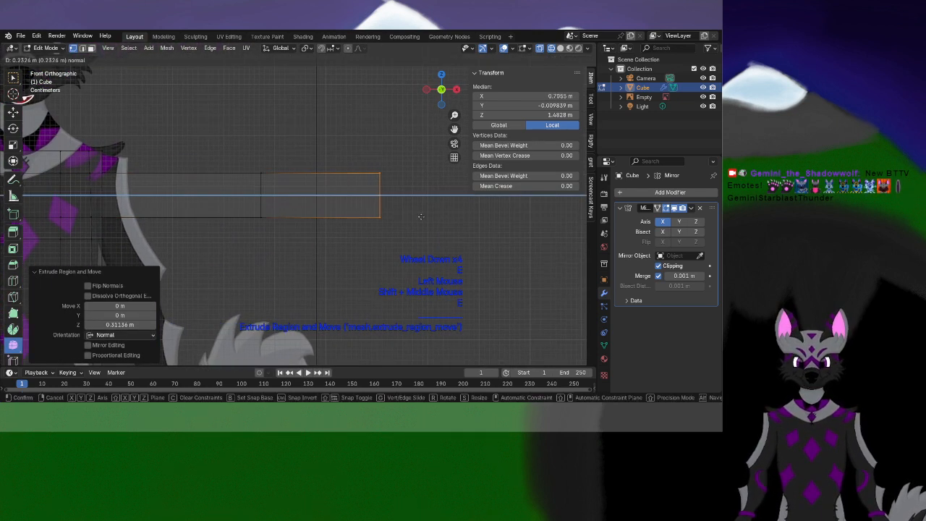
left_click(437, 193)
key("e")
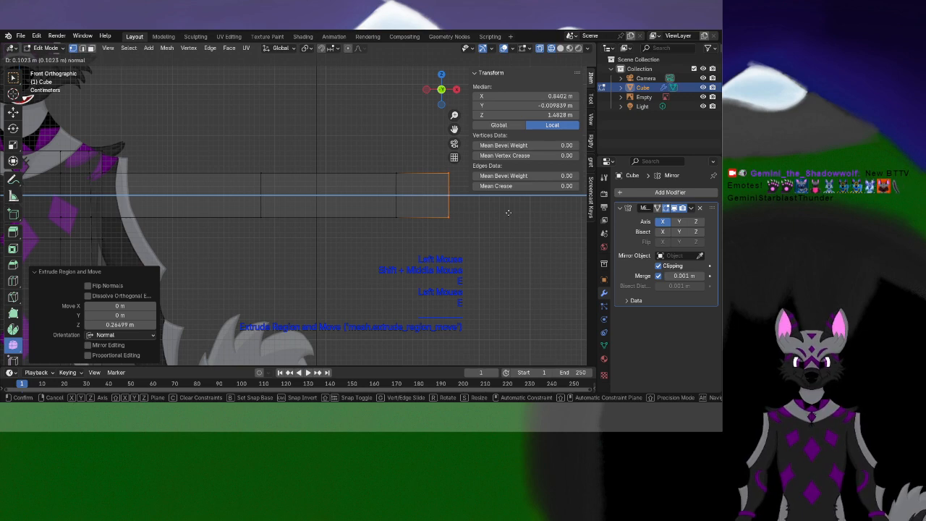
left_click(478, 214)
middle_click_drag(477, 213, 225, 174, "shift")
Add a loop cut around the arm close to the shoulder, slid toward the torso by a factor of about 0.847
scroll(224, 174, "up", 2)
key("ctrl+r")
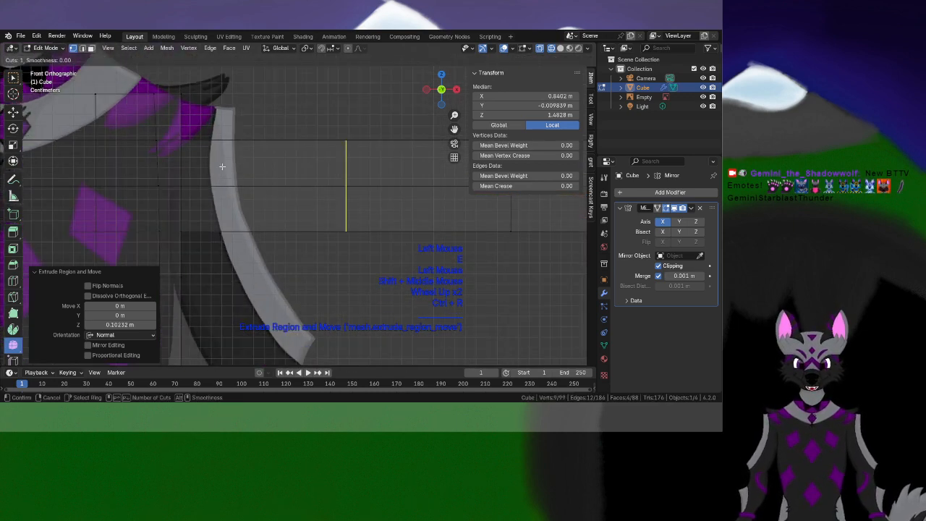
left_click(222, 166)
left_click(209, 162)
middle_click_drag(167, 124, 186, 136, "shift")
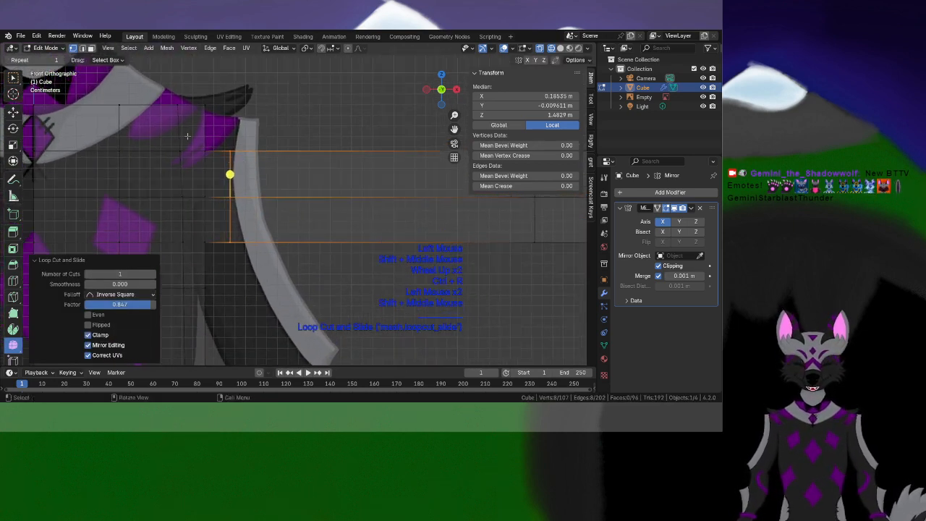
Select the ring of short edges joining the arm to the torso in edge selection mode and delete them
left_click(86, 50)
middle_click_drag(199, 184, 277, 250)
scroll(210, 226, "up", 1)
left_click(271, 305)
middle_click_drag(271, 304, 277, 269)
left_click(277, 268, "shift")
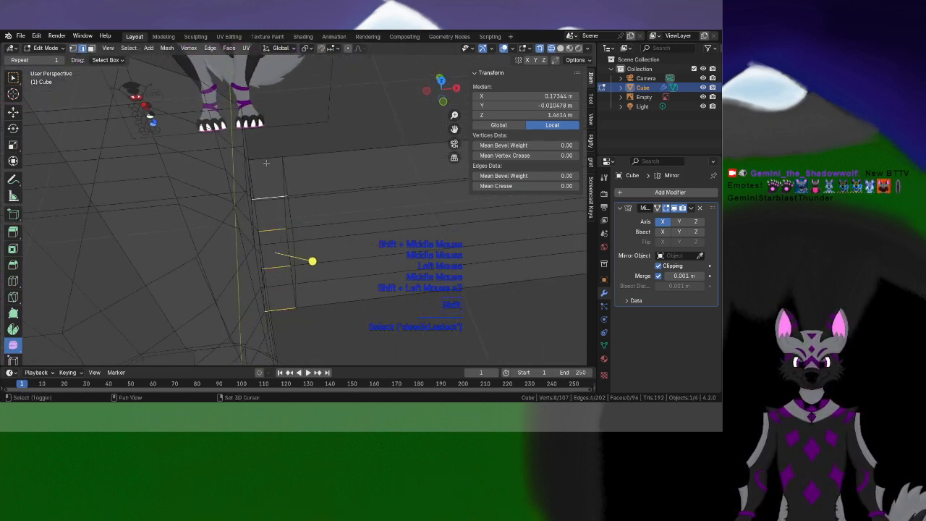
middle_click_drag(269, 194, 269, 200)
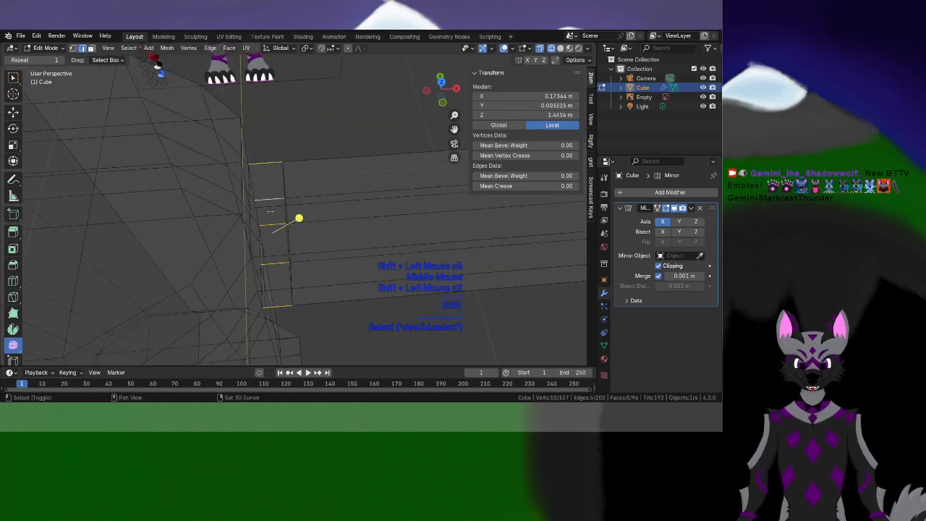
middle_click_drag(276, 262, 239, 157)
left_click(277, 283, "shift")
key("Delete")
left_click(209, 261)
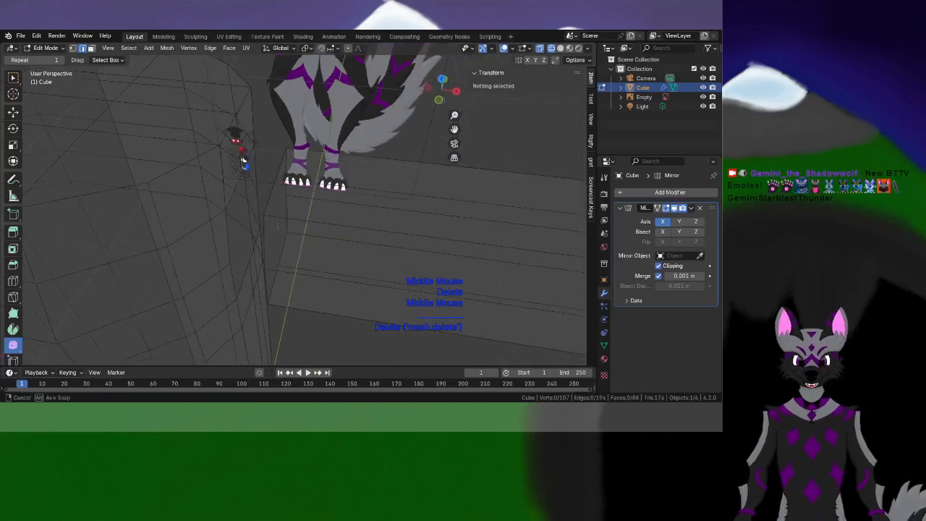
Examine the detached arm and the torso from several angles, and the hips against the front reference
scroll(401, 215, "down", 3)
middle_click_drag(402, 216, 331, 207, "shift")
middle_click_drag(162, 208, 173, 286)
middle_click_drag(210, 304, 312, 250, "shift")
middle_click_drag(313, 250, 203, 208)
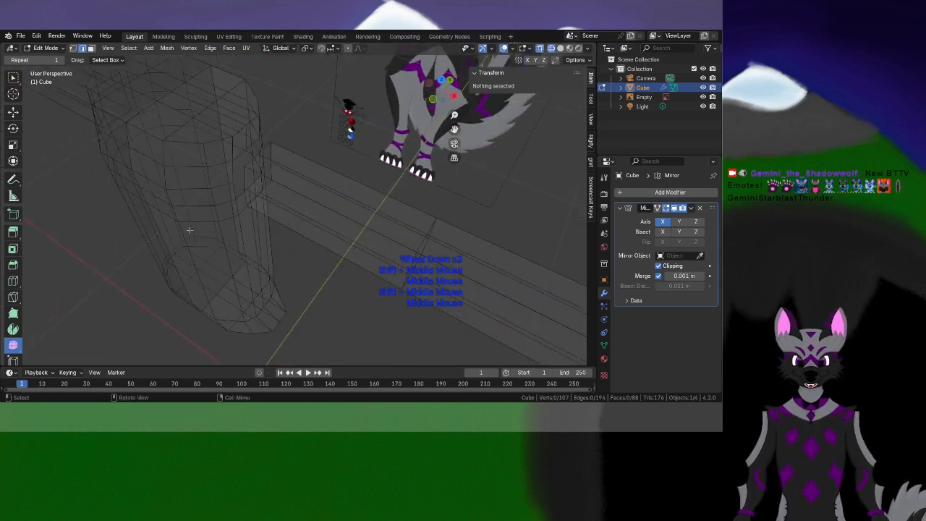
middle_click_drag(421, 229, 396, 237, "shift")
middle_click_drag(340, 275, 280, 189)
middle_click_drag(289, 174, 316, 206, "shift")
scroll(317, 206, "down", 2)
key("KP_1")
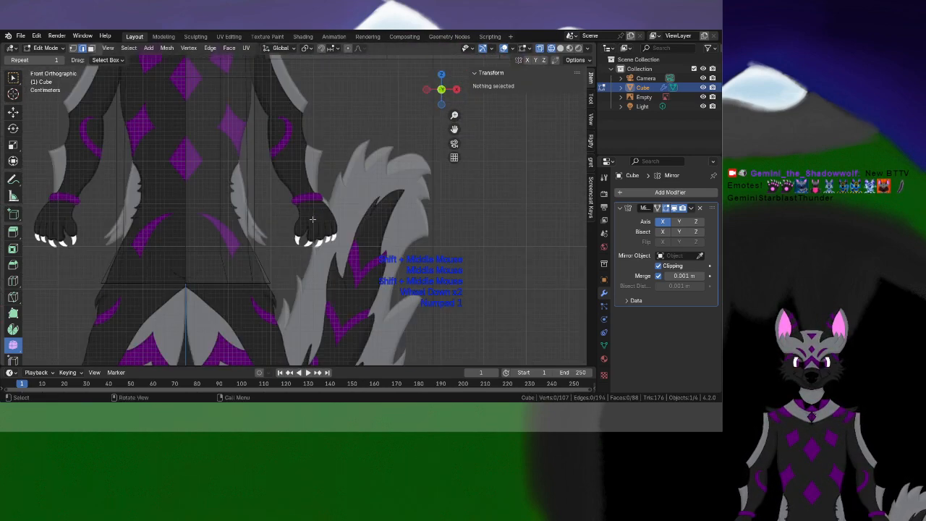
middle_click_drag(292, 310, 292, 227, "shift")
scroll(132, 107, "up", 2)
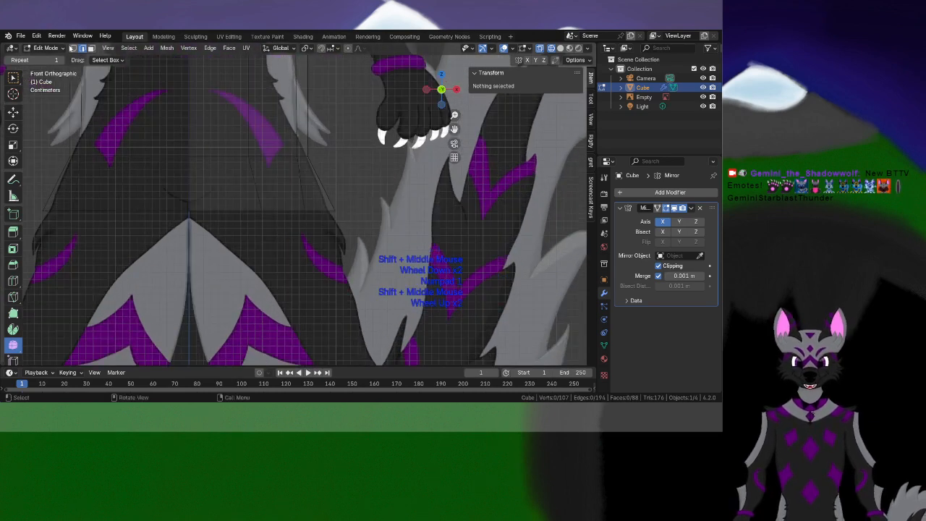
Switch to vertex selection mode and display the mesh in solid shading with X-ray on
left_click(72, 47)
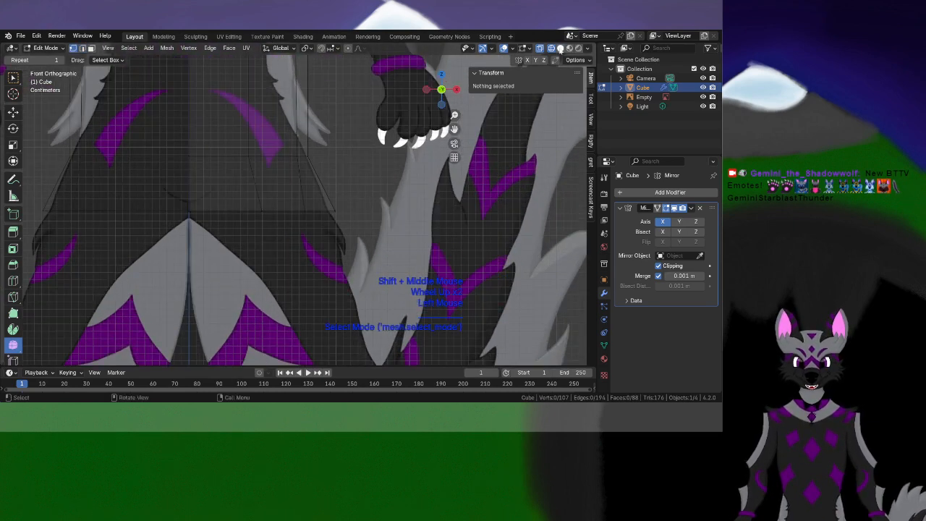
left_click(559, 48)
left_click(540, 48)
middle_click_drag(489, 138, 529, 233)
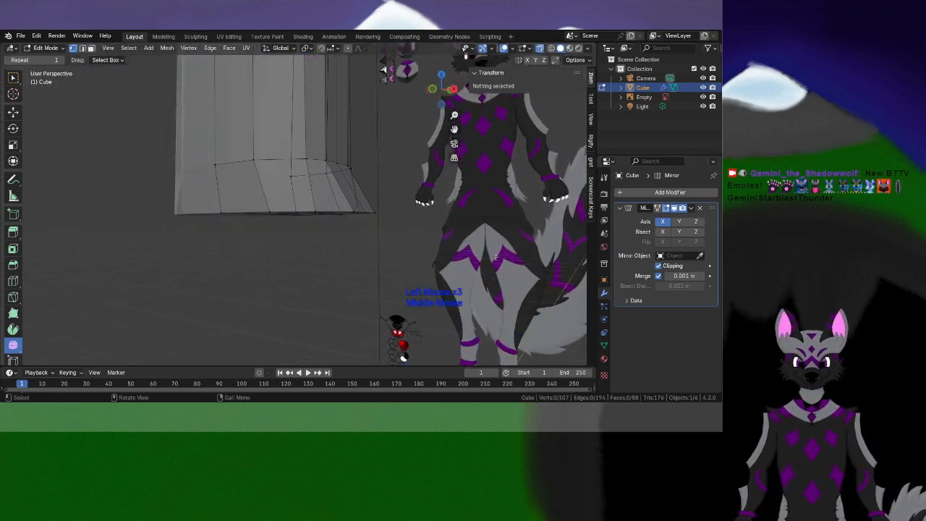
middle_click_drag(430, 221, 427, 250, "shift")
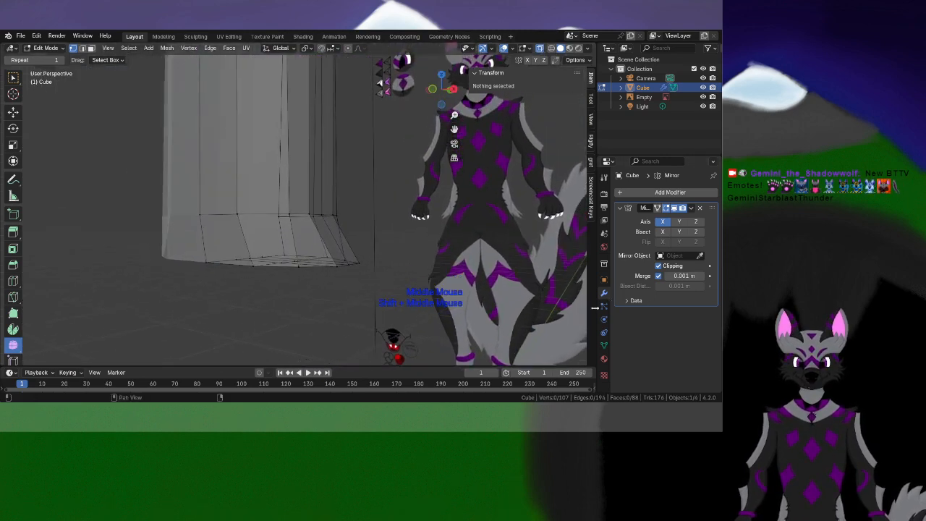
left_click(641, 97)
left_click(642, 87)
Select the ten vertices of one leg's opening faces on the underside of the hips
middle_click_drag(376, 217, 328, 269, "shift")
scroll(328, 269, "up", 1)
left_click(279, 246)
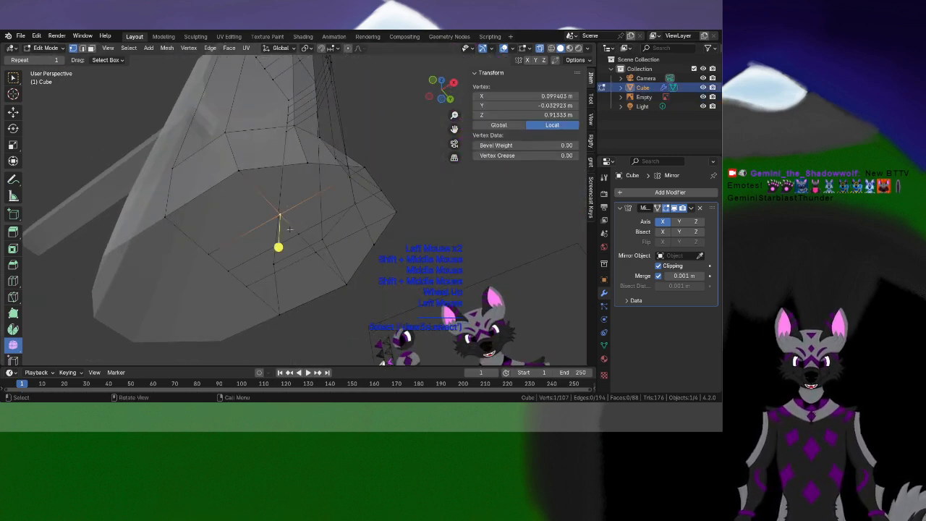
middle_click_drag(279, 246, 341, 266)
left_click(300, 234, "shift")
left_click(317, 250, "shift")
left_click(390, 247, "shift")
left_click(315, 212, "shift")
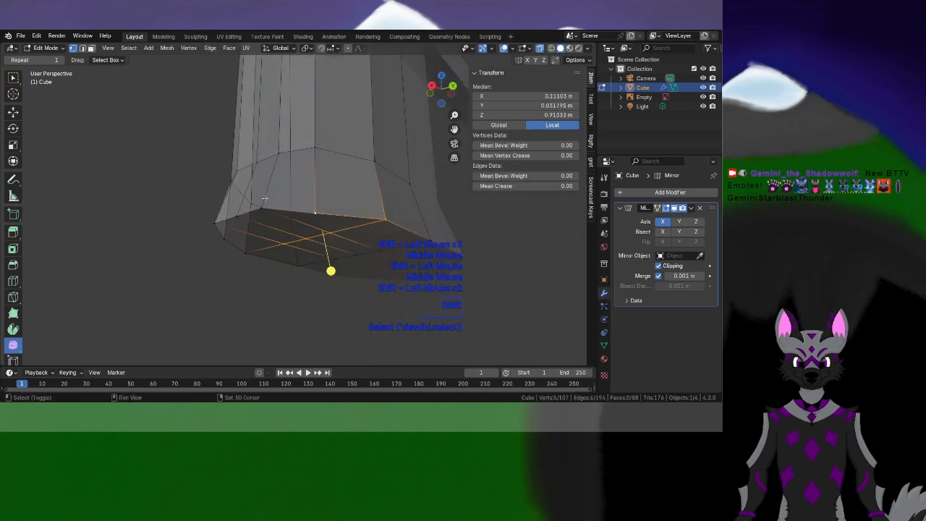
left_click(262, 209, "shift")
left_click(216, 224, "shift")
left_click(219, 233, "shift")
scroll(233, 250, "down", 1)
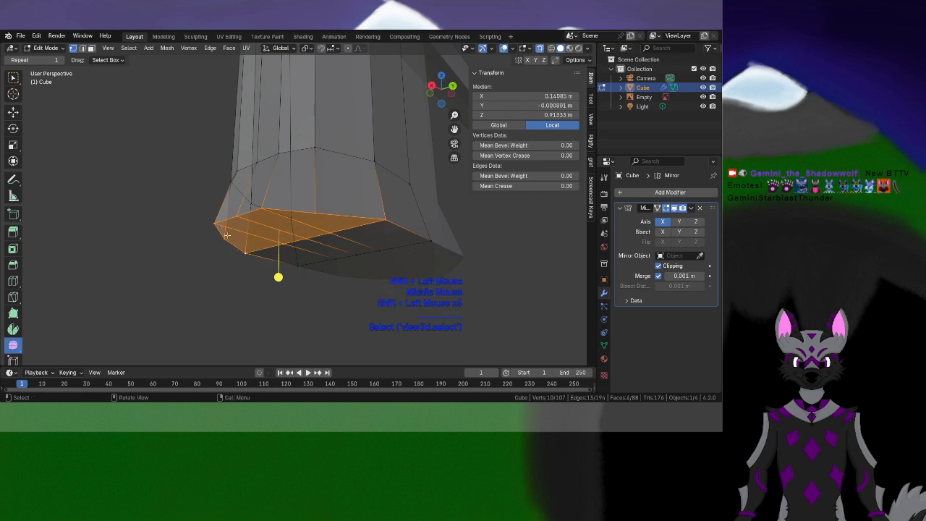
Try to extrude the selected hip underside faces straight down by about 0.207 m and undo the extrusion
middle_click_drag(233, 250, 266, 212)
key("e")
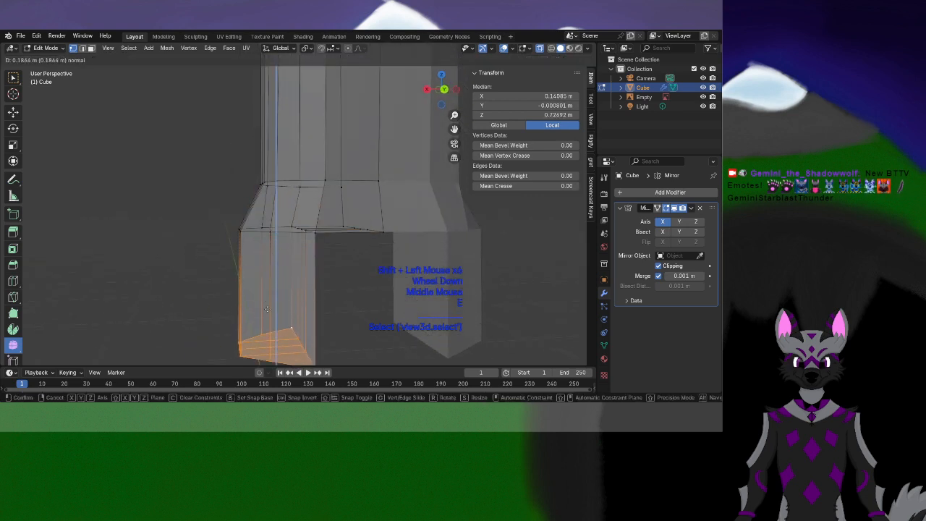
left_click(285, 261)
middle_click_drag(285, 260, 289, 240)
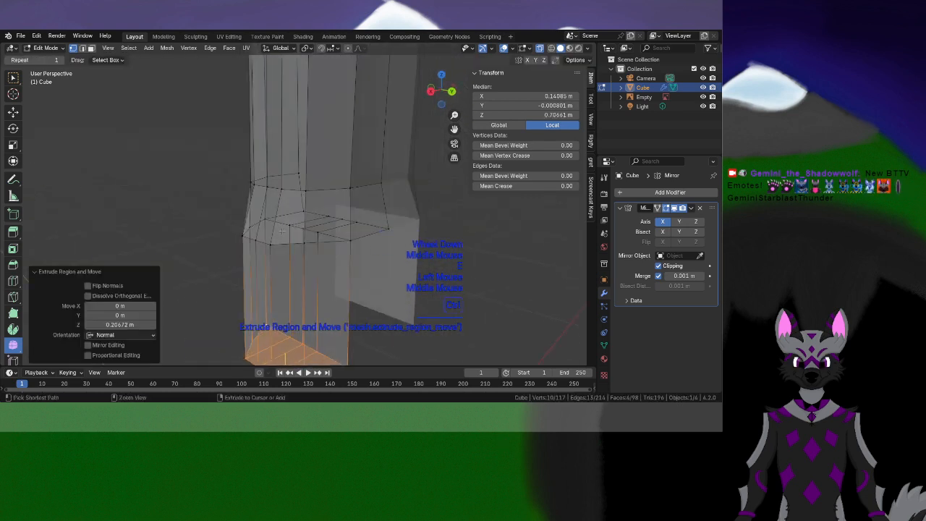
key("ctrl+z")
In the right side view, extrude the selected faces about 0.254 m down as the thigh and shift its end about -0.112 m along Y
key("KP_3")
scroll(300, 267, "down", 1)
key("e")
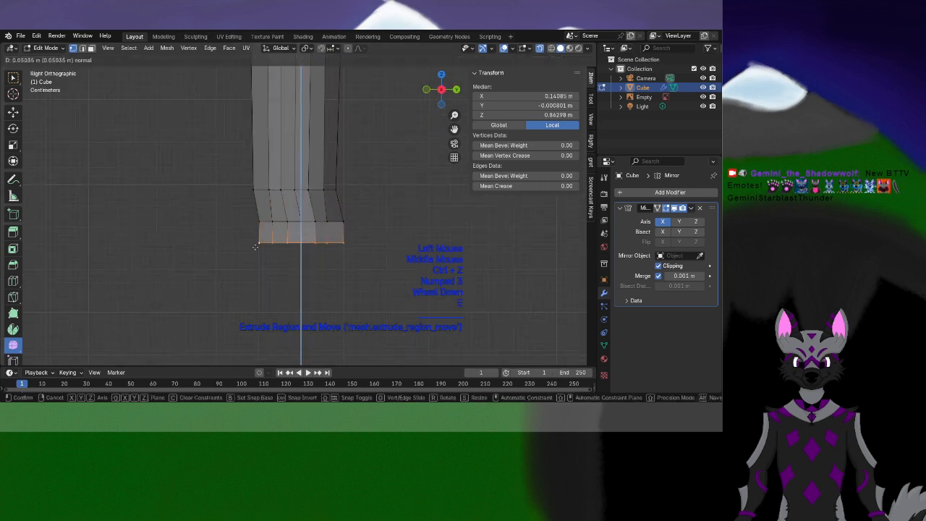
key("g")
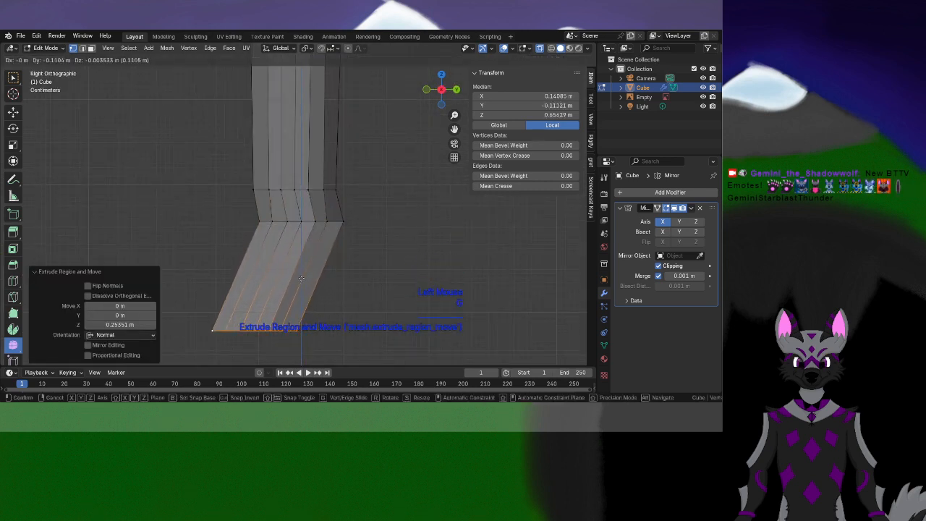
left_click(302, 277)
middle_click_drag(305, 275, 309, 209, "shift")
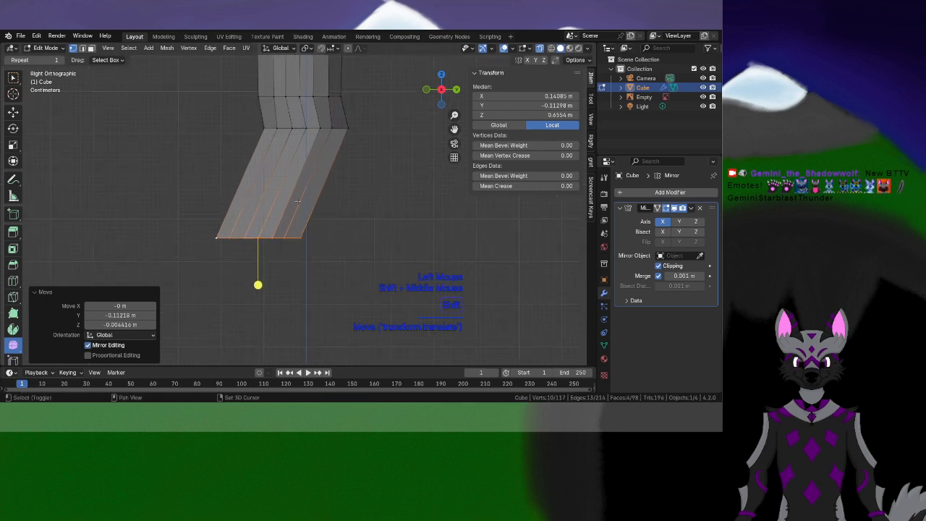
Extrude the thigh's end down about 0.292 m as the lower leg and move the new end about 0.206 m along Y
middle_click_drag(297, 202, 284, 274, "shift")
middle_click_drag(266, 324, 289, 174, "shift")
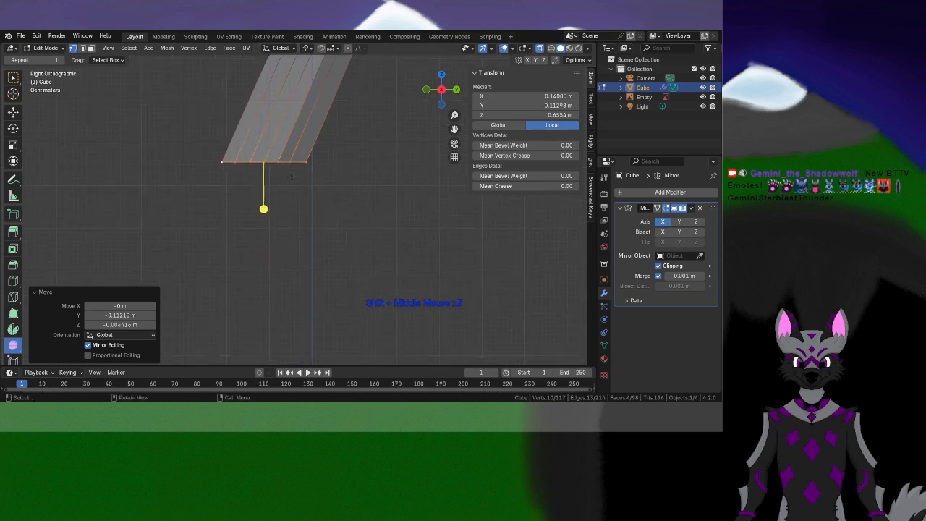
key("e")
left_click(328, 312)
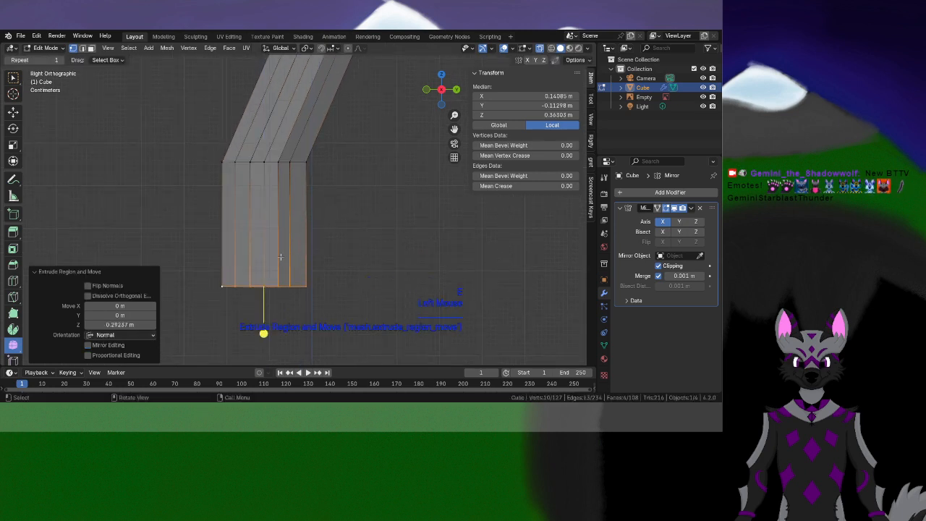
key("g")
left_click(376, 269)
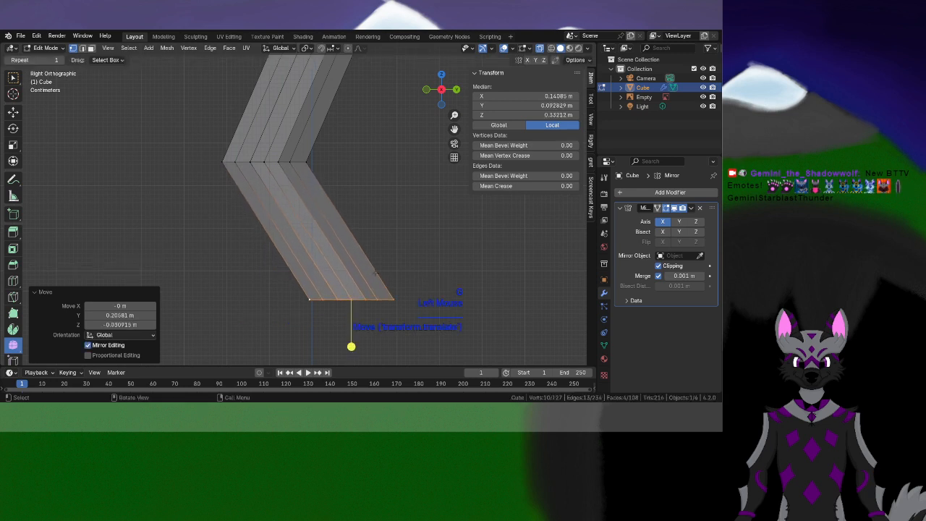
Rotate the lower leg's end faces by about -31.3° and scale them to about 0.59
key("r")
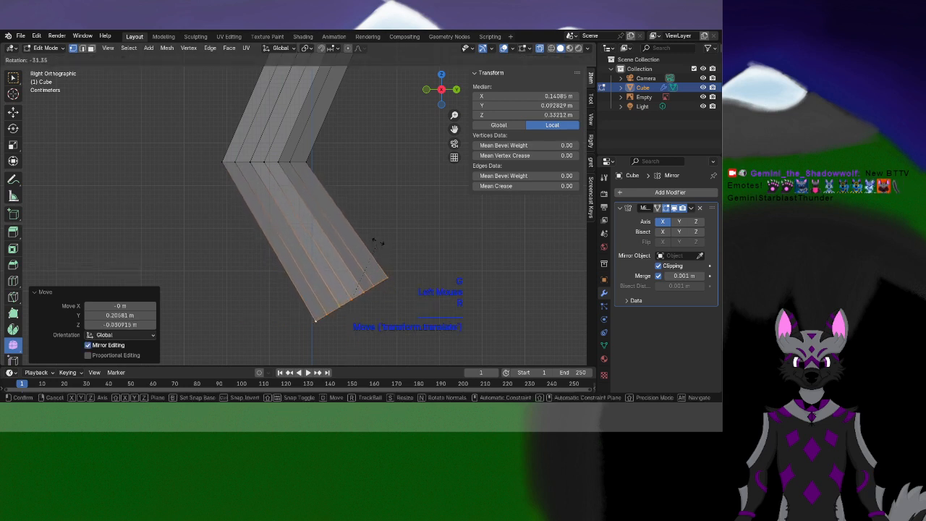
left_click(376, 242)
scroll(376, 242, "down", 2)
middle_click_drag(374, 250, 365, 210, "shift")
scroll(365, 209, "up", 1)
scroll(363, 202, "down", 2)
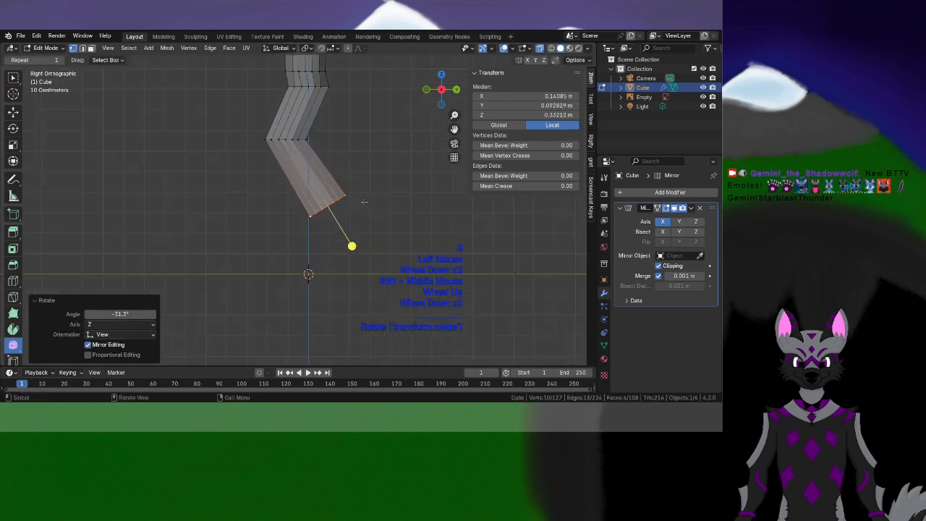
key("s")
left_click(362, 195)
Extrude the narrowed lower leg end about 0.096 m further along its normal
scroll(361, 193, "up", 2)
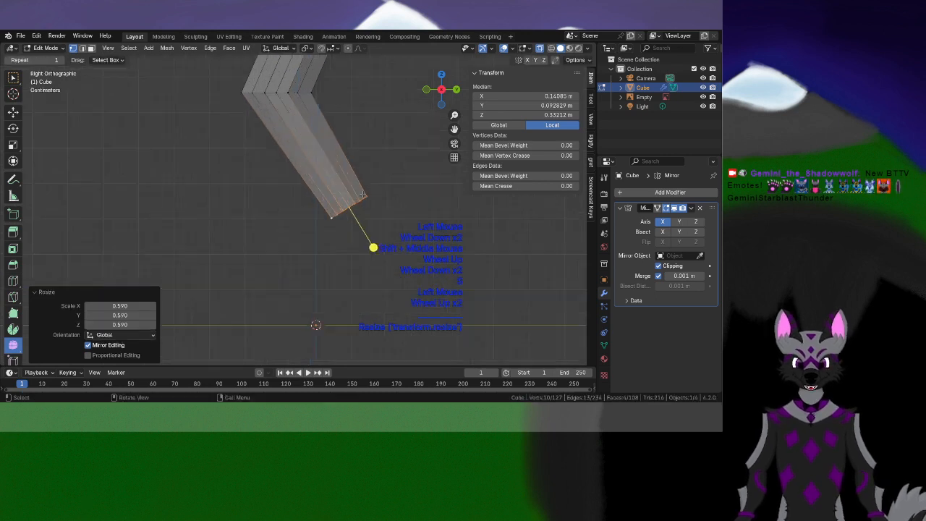
scroll(361, 194, "up", 1)
middle_click_drag(362, 182, 295, 180, "shift")
key("e")
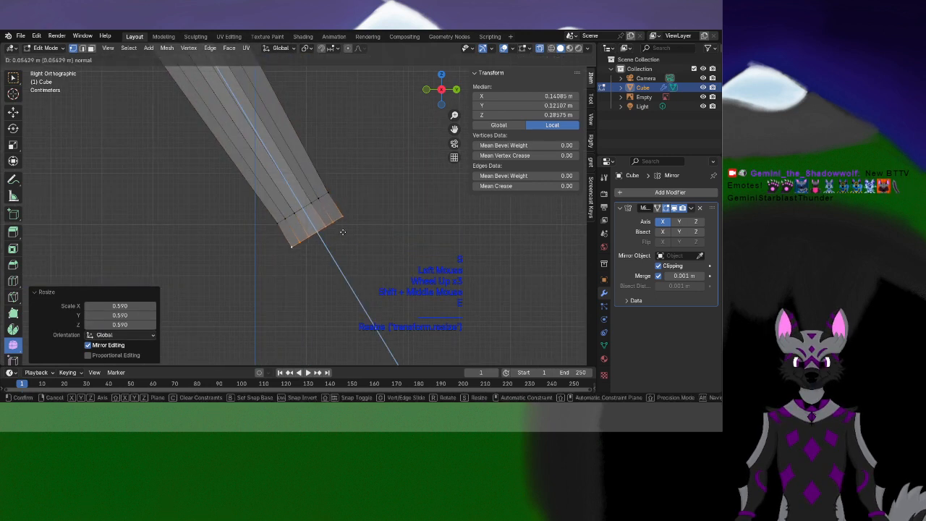
left_click(353, 246)
middle_click_drag(351, 287, 421, 257, "shift")
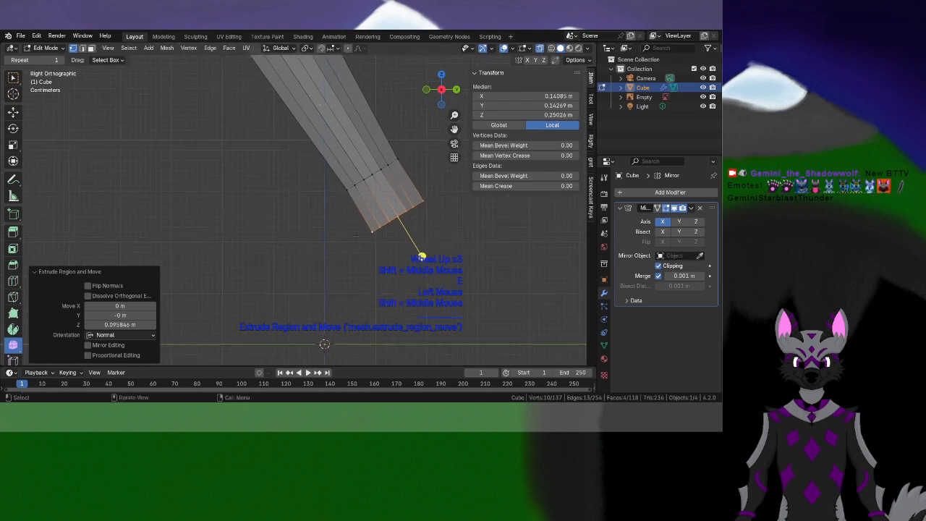
Add a loop cut around the thigh and slide it up close to the hip
middle_click_drag(252, 122, 251, 287, "shift")
middle_click_drag(302, 65, 296, 178, "shift")
scroll(297, 163, "up", 1)
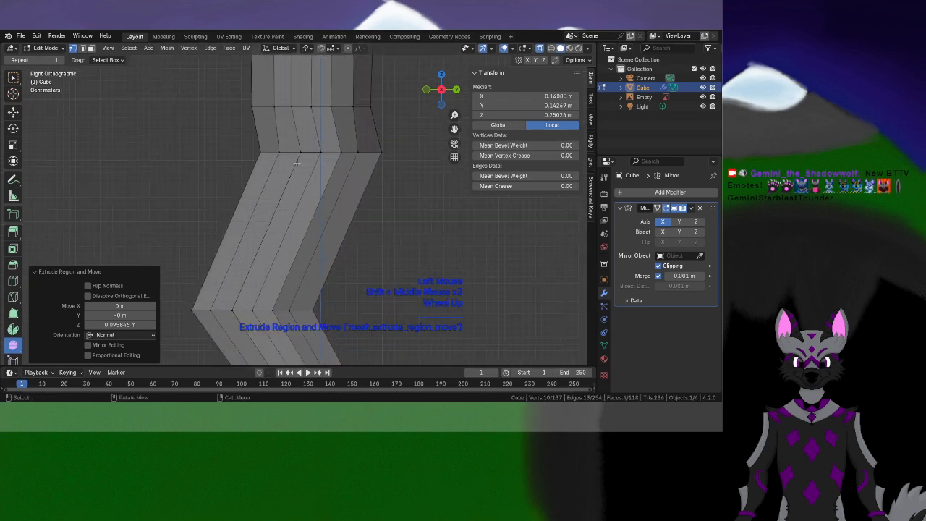
key("ctrl+r")
left_click(289, 178)
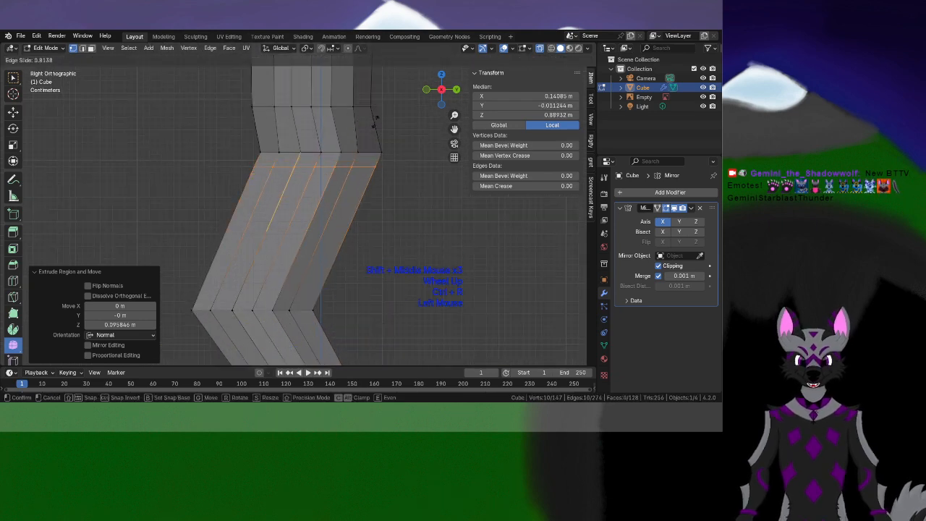
left_click(288, 181)
In face selection mode, select the narrow face loop at the top of the thigh and delete its faces
middle_click_drag(288, 181, 323, 253)
scroll(350, 193, "up", 1)
left_click(91, 48)
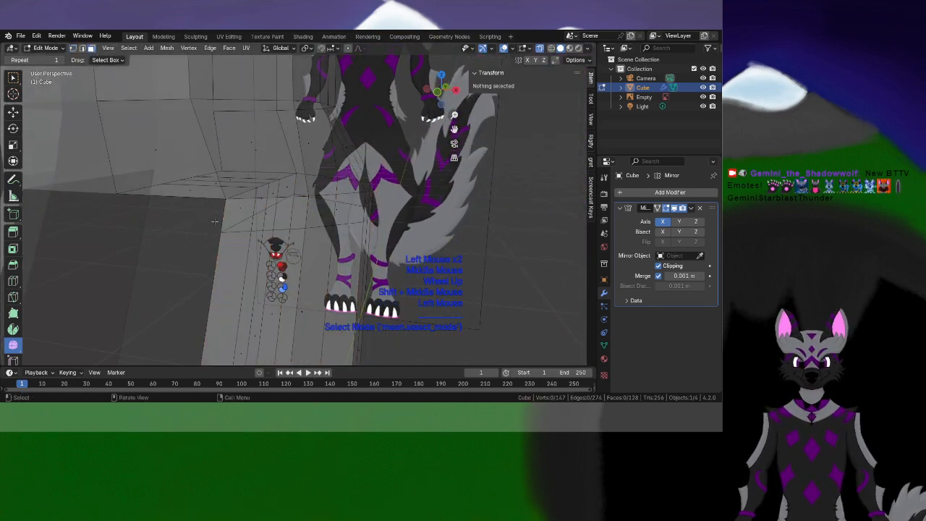
left_click(221, 216, "alt")
left_click(224, 214, "alt")
left_click(224, 214, "alt")
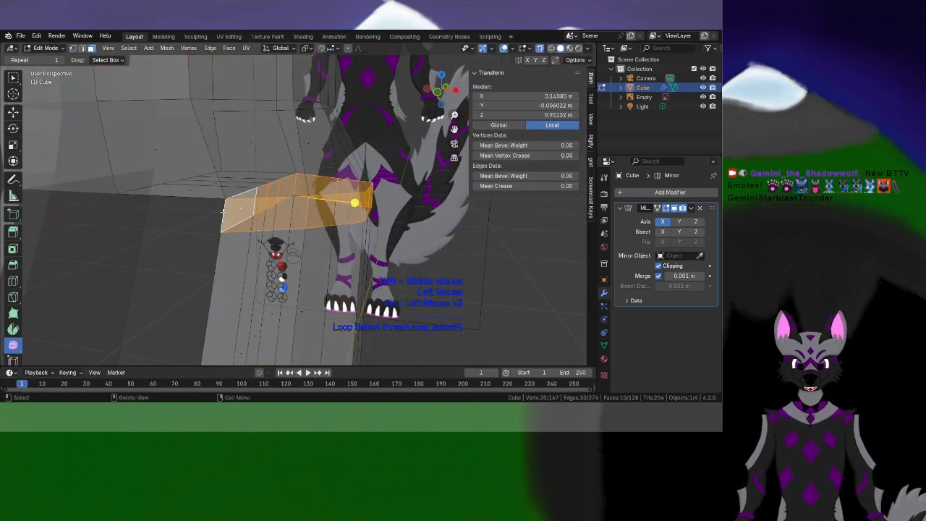
key("Delete")
left_click(198, 224)
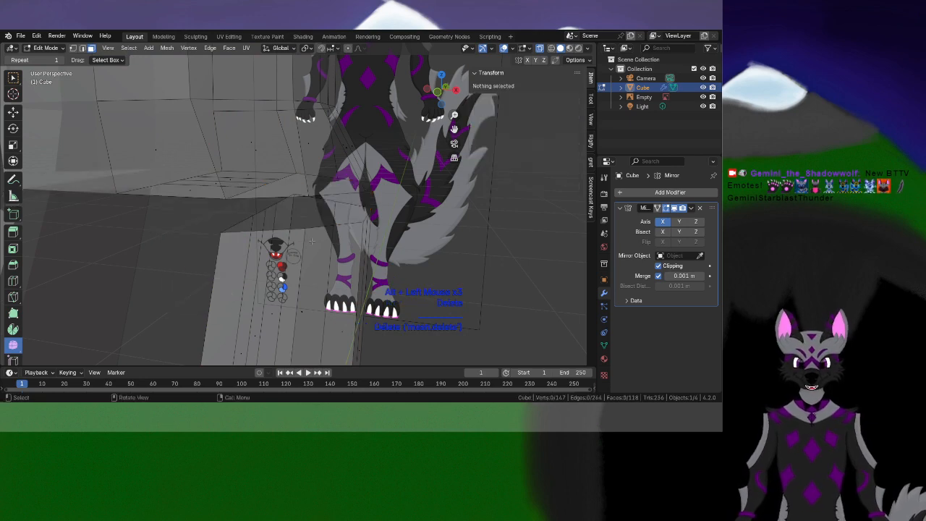
In edge selection mode, select three lengthwise edge loops running along the detached leg and dissolve them
middle_click_drag(199, 225, 240, 255)
scroll(240, 255, "down", 4)
middle_click_drag(286, 318, 268, 219, "shift")
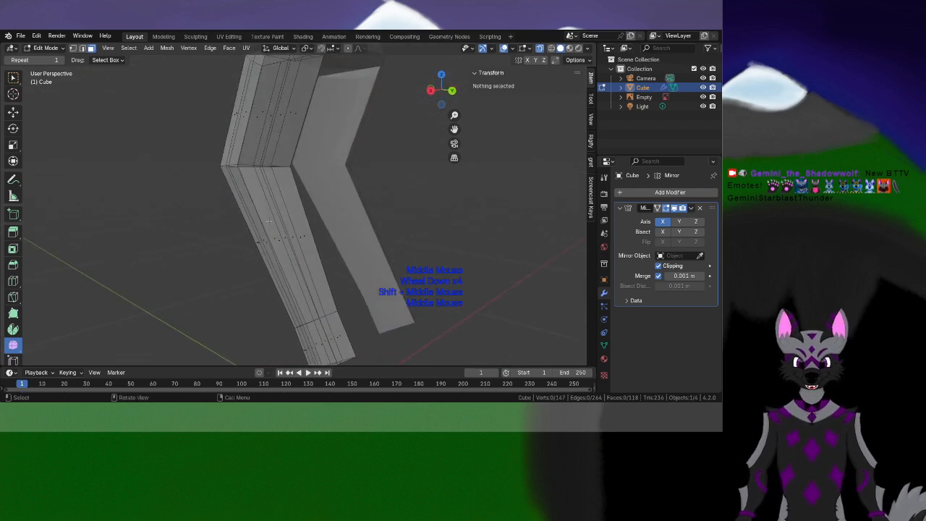
left_click(73, 50)
middle_click_drag(281, 311, 363, 279, "shift")
scroll(283, 249, "up", 2)
middle_click_drag(349, 266, 235, 191)
scroll(235, 188, "down", 1)
middle_click_drag(241, 159, 283, 264, "shift")
scroll(283, 264, "up", 1)
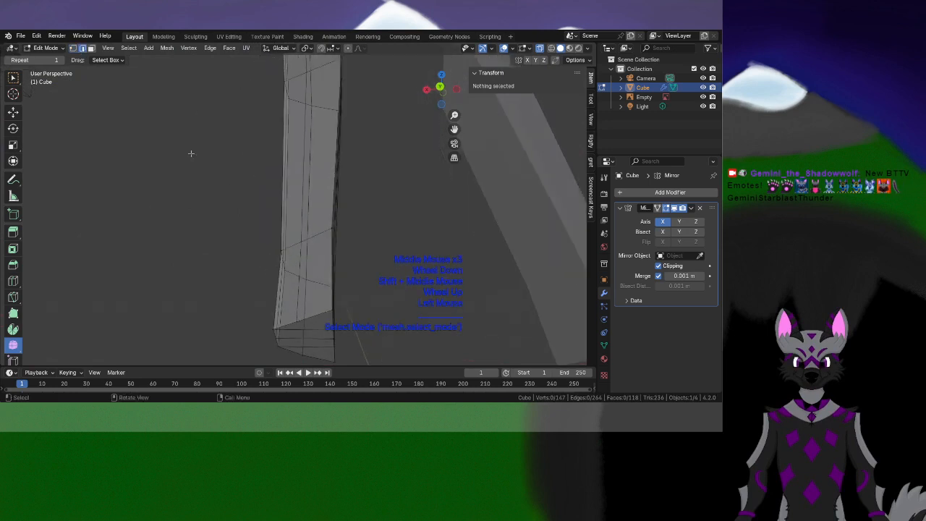
middle_click_drag(191, 153, 228, 239)
middle_click_drag(311, 277, 312, 303)
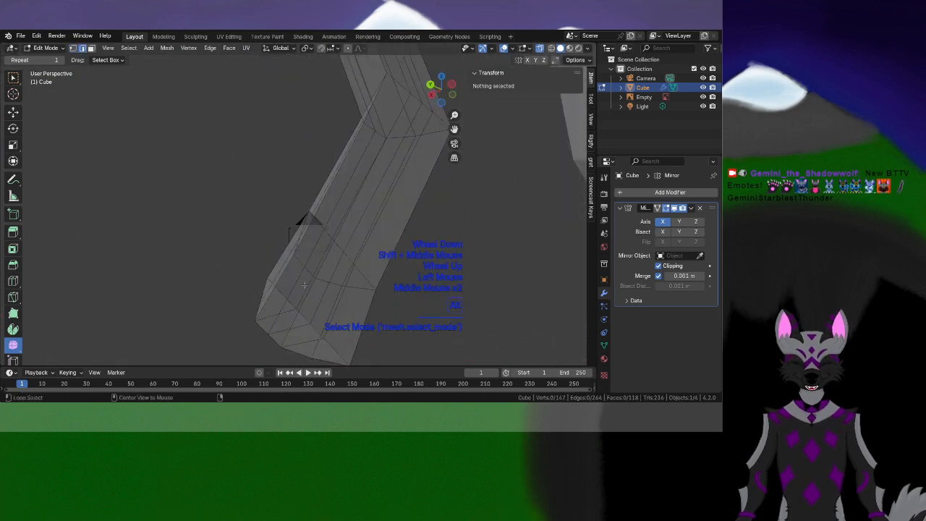
left_click(313, 303, "alt")
right_click(335, 313)
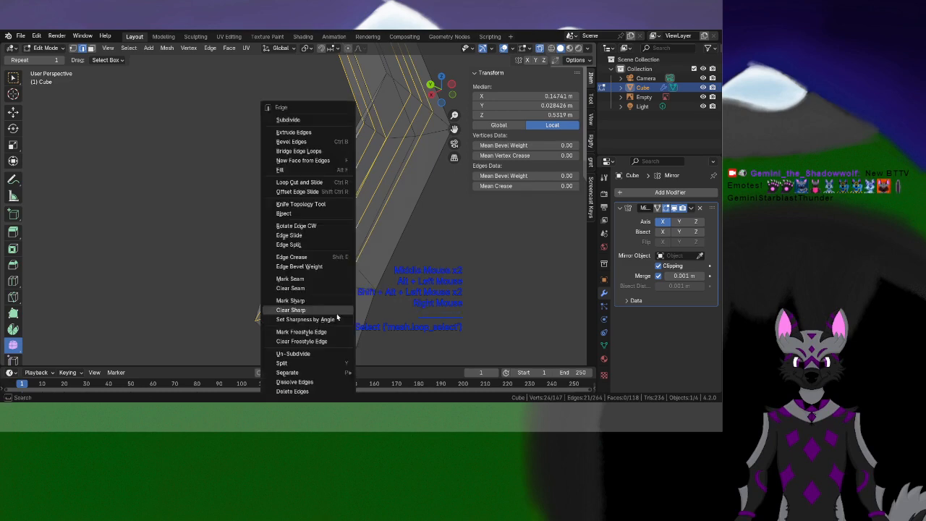
left_click(307, 382)
Switch to vertex selection mode and select the whole detached leg loop by loop
middle_click_drag(306, 347, 274, 269)
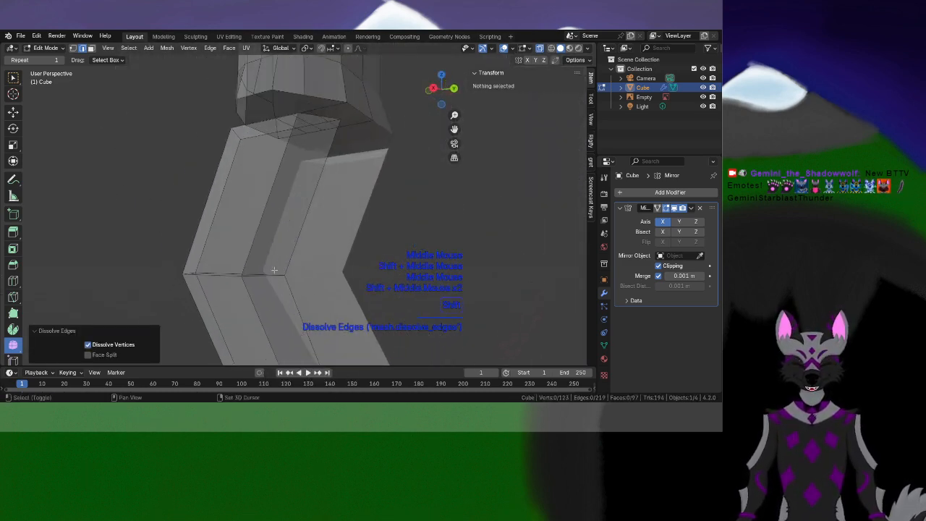
left_click(72, 48)
middle_click_drag(217, 181, 364, 241)
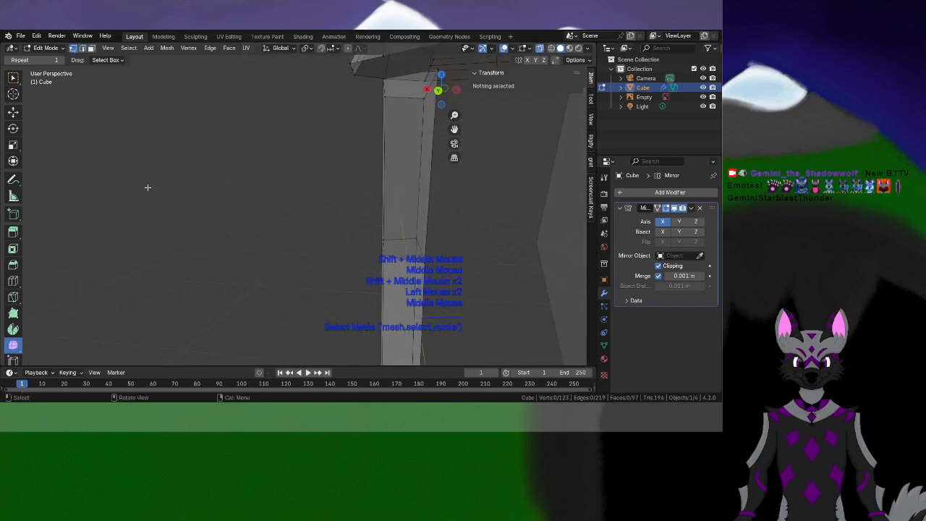
left_click(430, 219, "alt")
left_click(550, 246, "alt+shift")
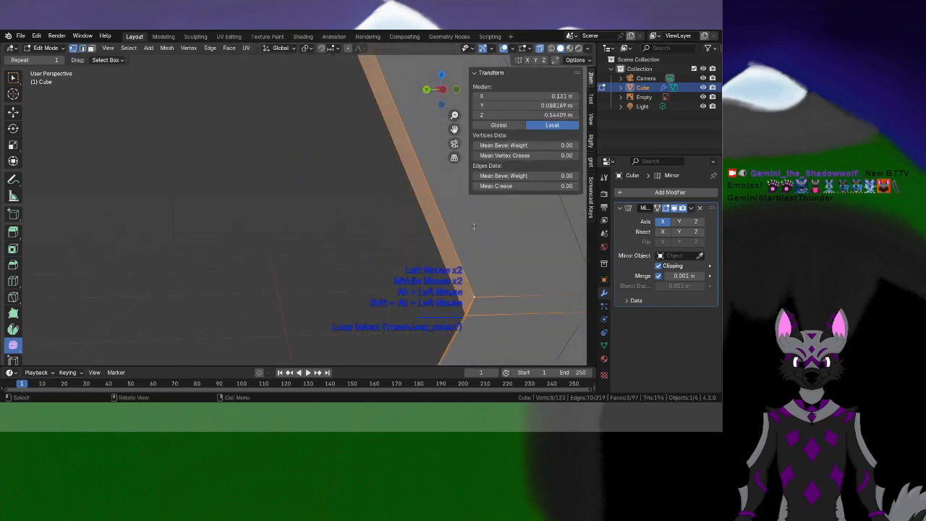
middle_click_drag(550, 246, 289, 239, "shift")
left_click(217, 282, "alt+shift")
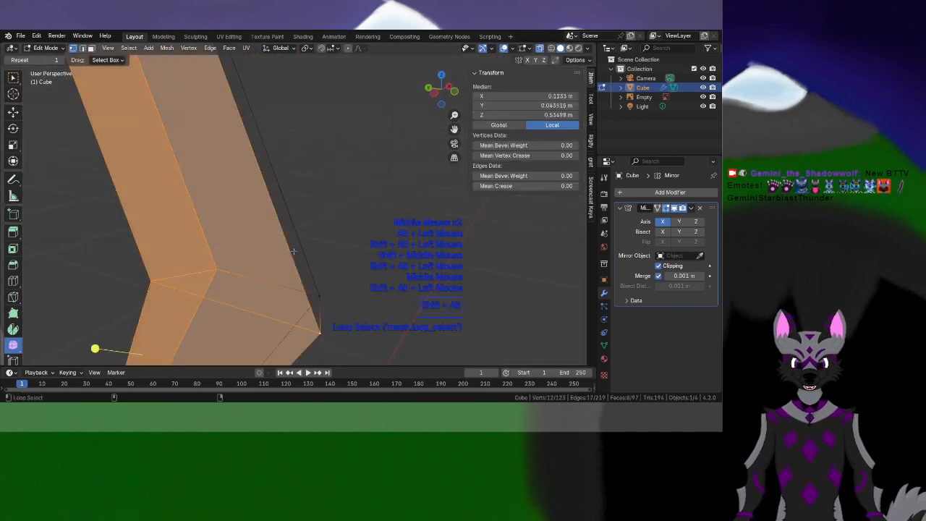
left_click(210, 279, "alt+shift")
left_click(206, 275, "alt+shift")
middle_click_drag(206, 275, 219, 229)
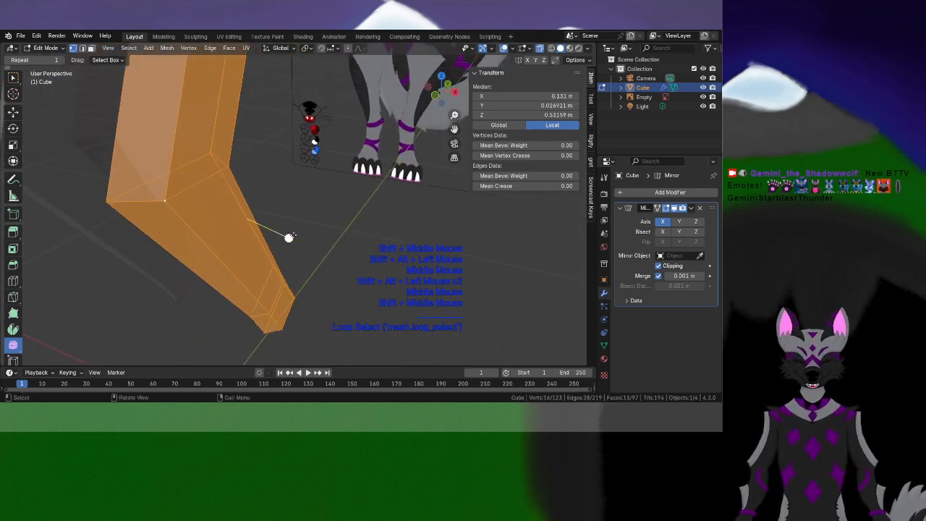
Smooth the selected leg vertices with a smoothing factor of about 0.53, then deselect them
left_click(374, 236)
left_click_drag(376, 239, 379, 240)
middle_click_drag(362, 217, 387, 243)
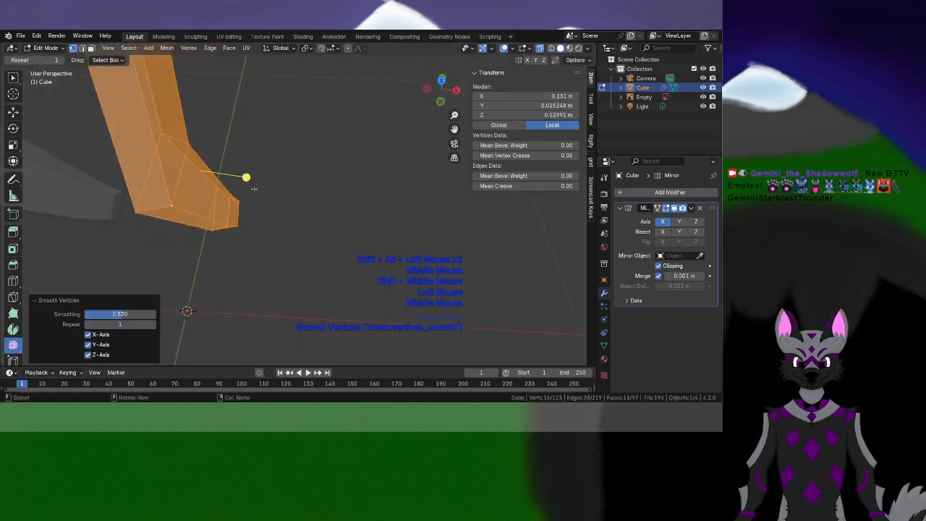
left_click(238, 140)
Add two crossing lengthwise loop cuts along the leg, each centred with a factor of 0
scroll(238, 140, "down", 1, "shift")
middle_click_drag(238, 140, 259, 161, "shift")
scroll(230, 184, "up", 1, "shift")
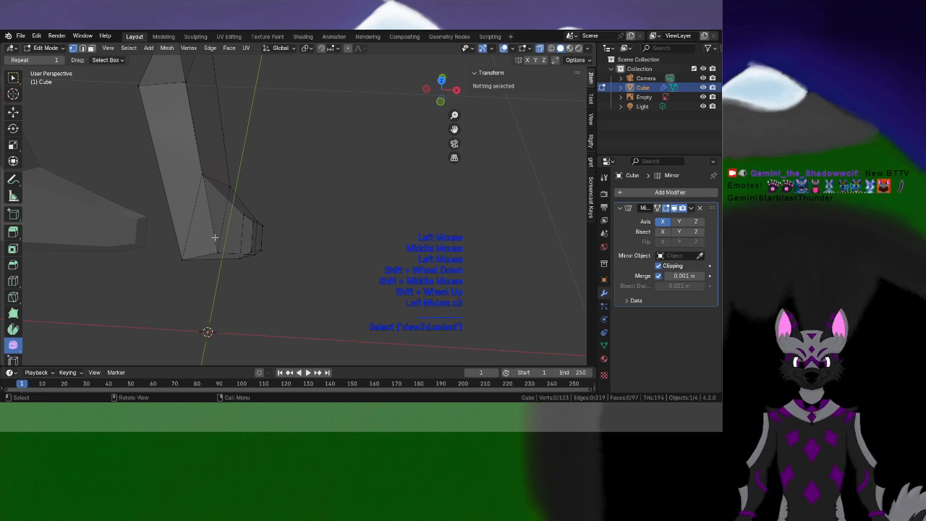
left_click(235, 183, "shift")
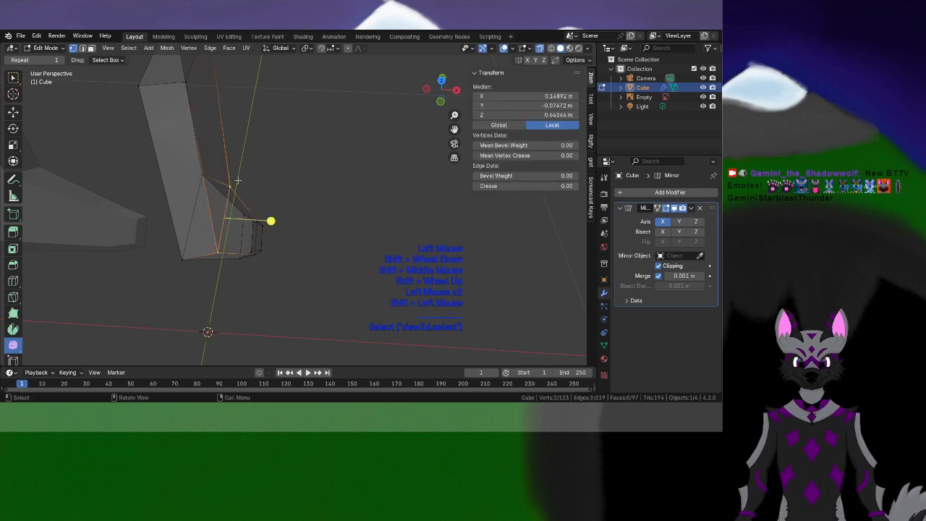
key("ctrl+r")
double_click(224, 159)
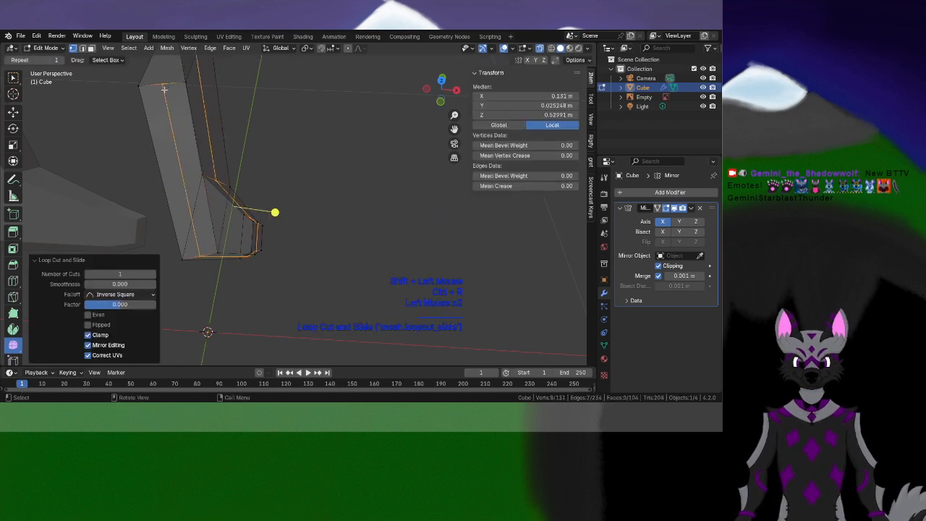
middle_click_drag(224, 159, 190, 154)
key("ctrl+r")
double_click(270, 183)
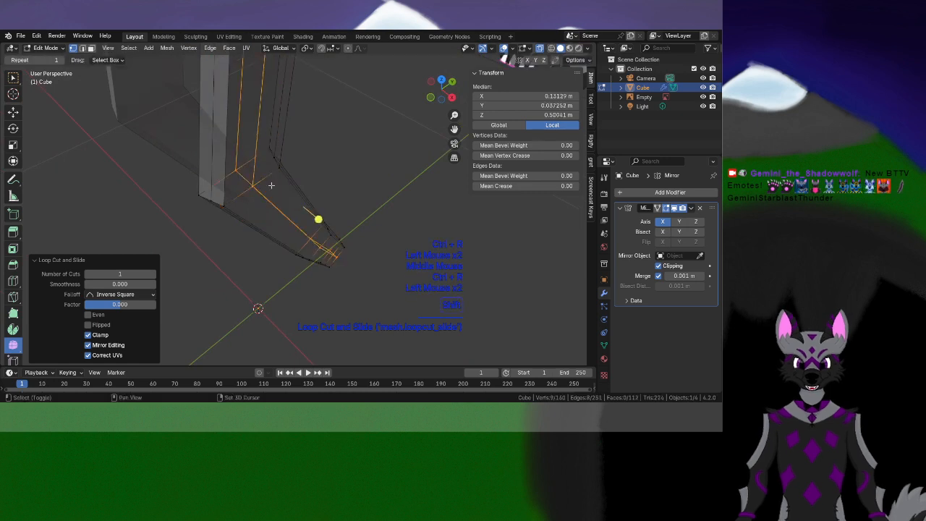
Select the ring of vertices around the knee of the detached leg and scale it up
middle_click_drag(270, 183, 318, 230, "shift")
middle_click_drag(318, 230, 289, 272)
left_click(272, 263)
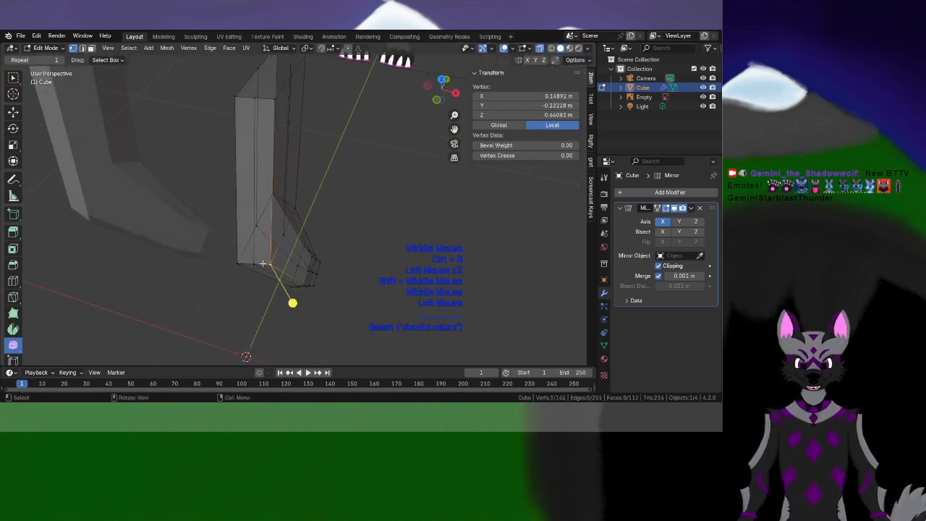
left_click(273, 264, "shift")
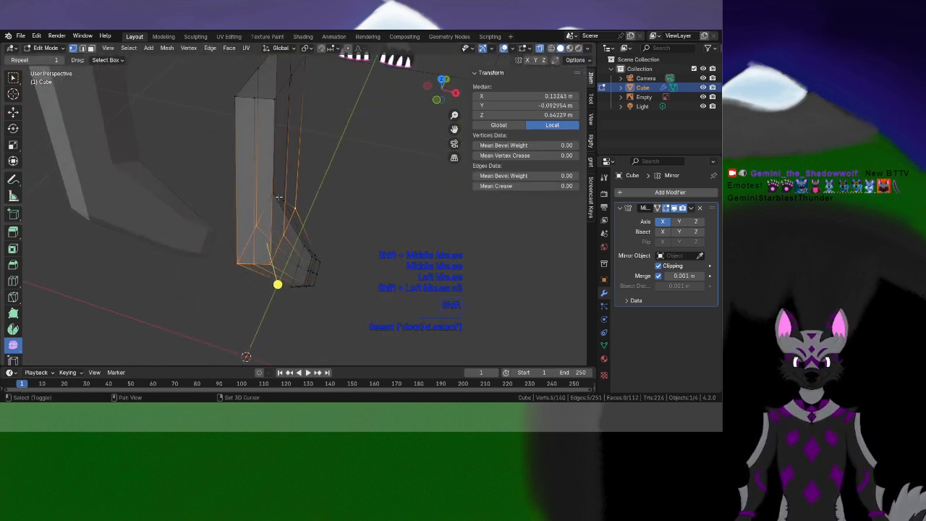
middle_click_drag(282, 203, 311, 179)
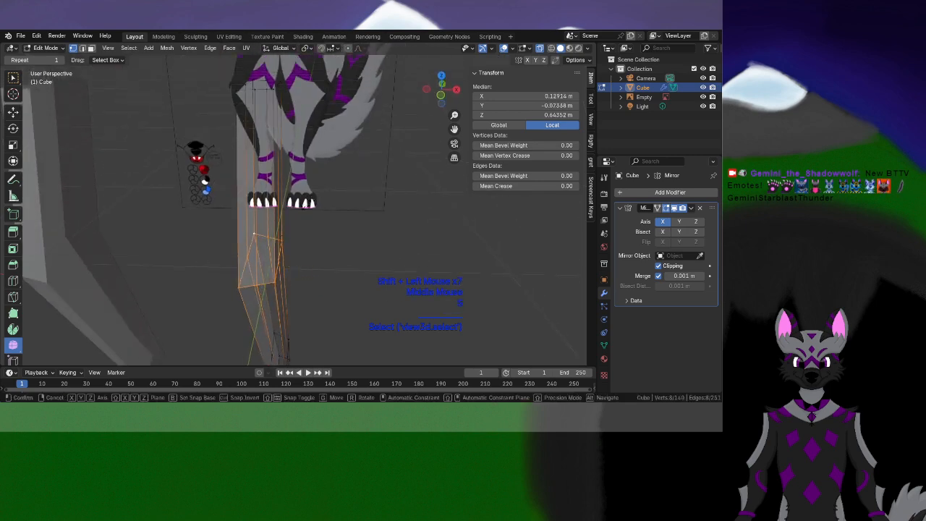
left_click(393, 238)
Select the vertex on the inner side of the knee and turn on proportional editing
middle_click_drag(391, 238, 288, 230)
middle_click_drag(287, 210, 335, 250, "shift")
middle_click_drag(336, 250, 358, 251, "shift")
scroll(340, 231, "down", 2)
left_click(348, 260)
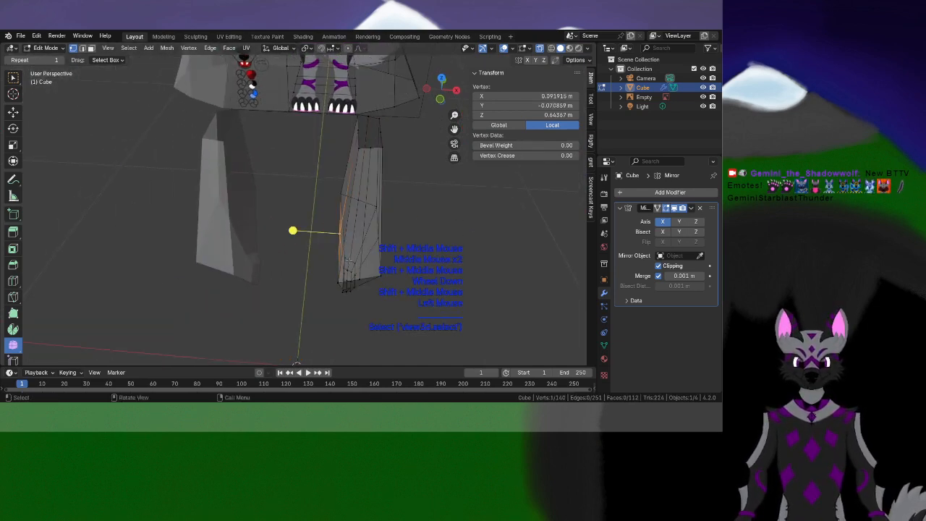
key("o")
key("p")
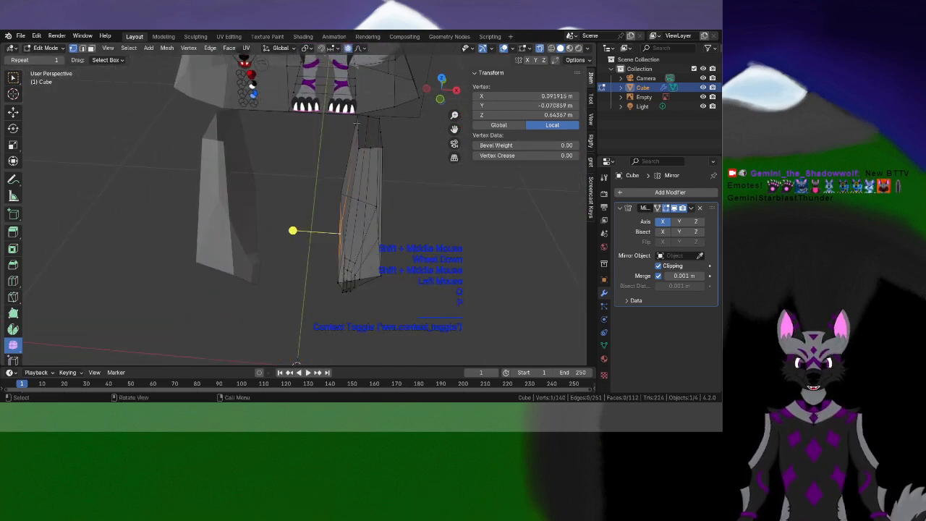
left_click(358, 47)
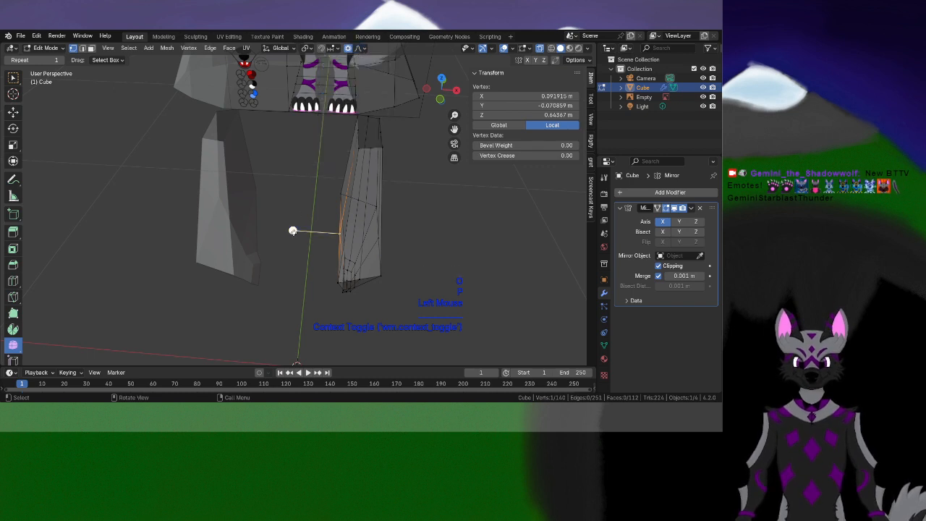
Try to move the inner knee vertex sideways with a reduced proportional influence radius
scroll(315, 246, "down", 1)
middle_click_drag(315, 249, 322, 231)
scroll(322, 231, "up", 1)
key("g")
scroll(323, 230, "down", 2)
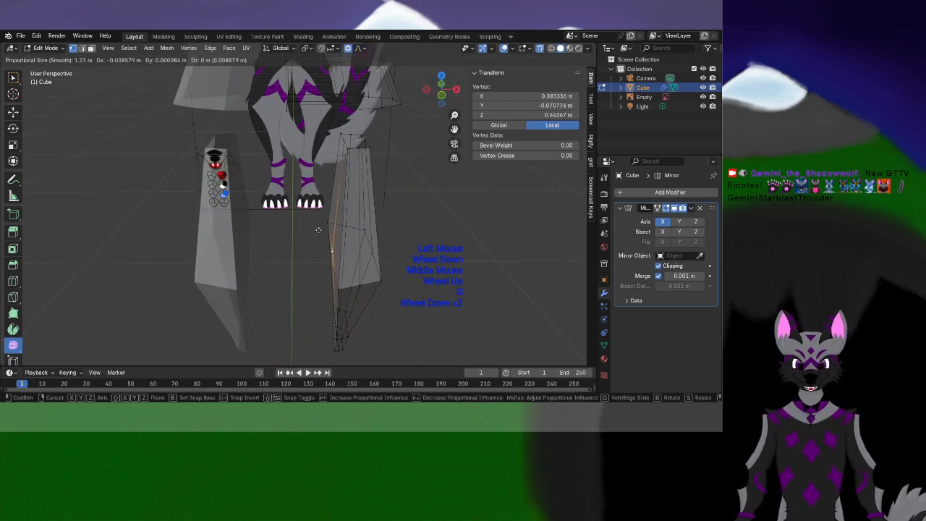
scroll(329, 230, "up", 4)
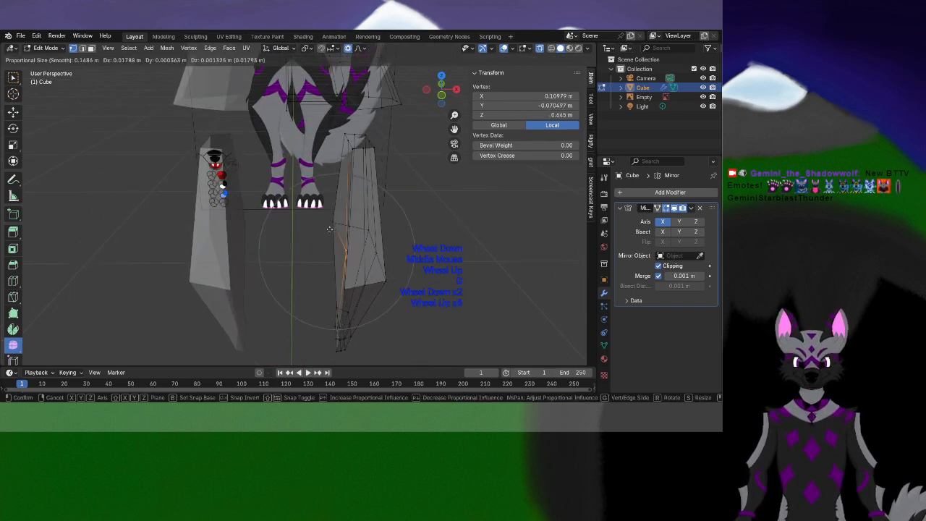
scroll(329, 230, "up", 9)
left_click(318, 219)
key("ctrl+z")
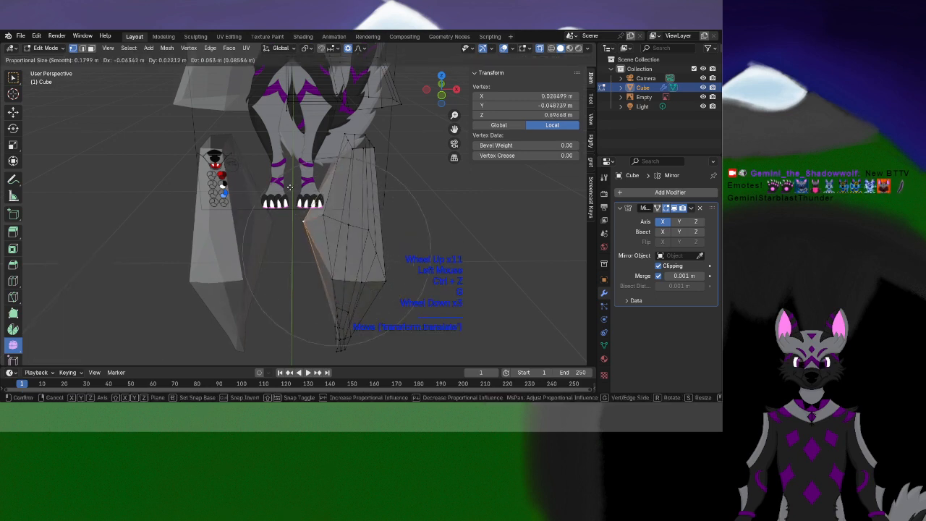
Pull the inner knee vertex towards the body's centre and the rear outer knee vertex outwards with smooth proportional falloff
left_click(250, 194)
middle_click_drag(250, 194, 287, 225)
left_click(429, 289)
middle_click_drag(429, 290, 457, 284)
key("g")
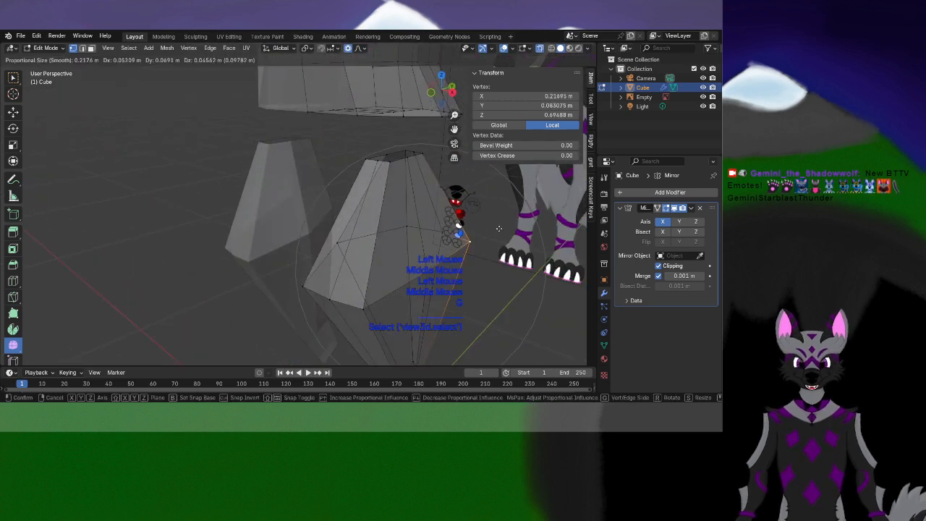
left_click(393, 217)
Move the front vertex of the leg's upper rim inwards and forwards with a proportional size of about 0.112 m
middle_click_drag(393, 216, 333, 137)
left_click(331, 134)
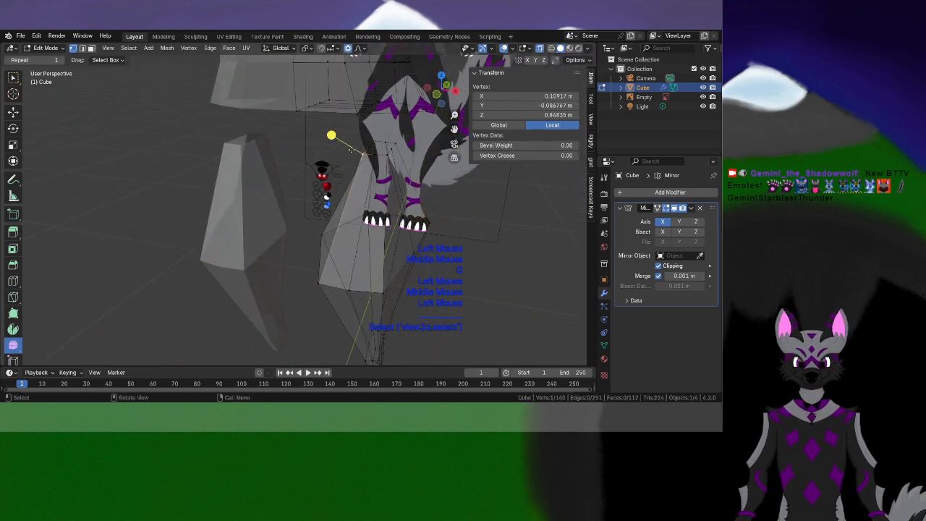
key("g")
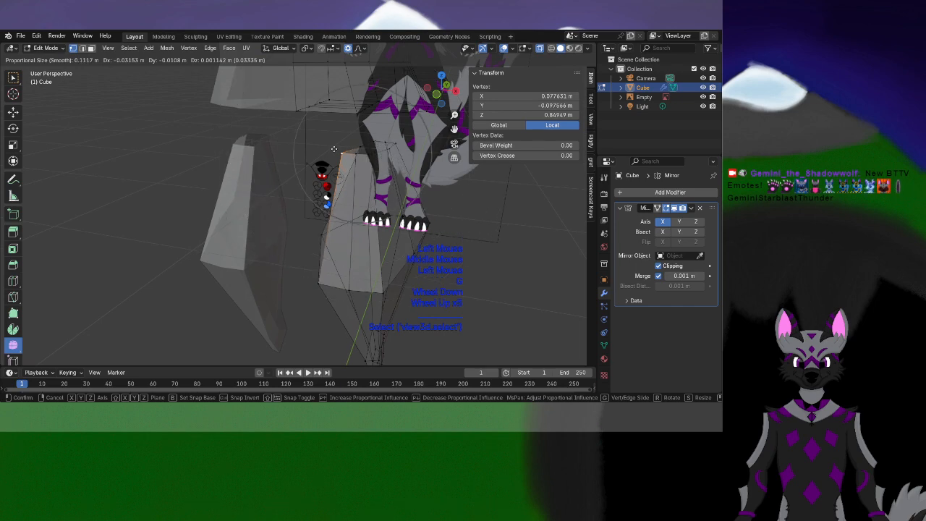
left_click(331, 147)
Pull the outer upper-rim vertex of the leg outwards and move the inner one about -0.031, 0.023 and 0.030 m in X, Y and Z
middle_click_drag(331, 148, 304, 144)
left_click(402, 94)
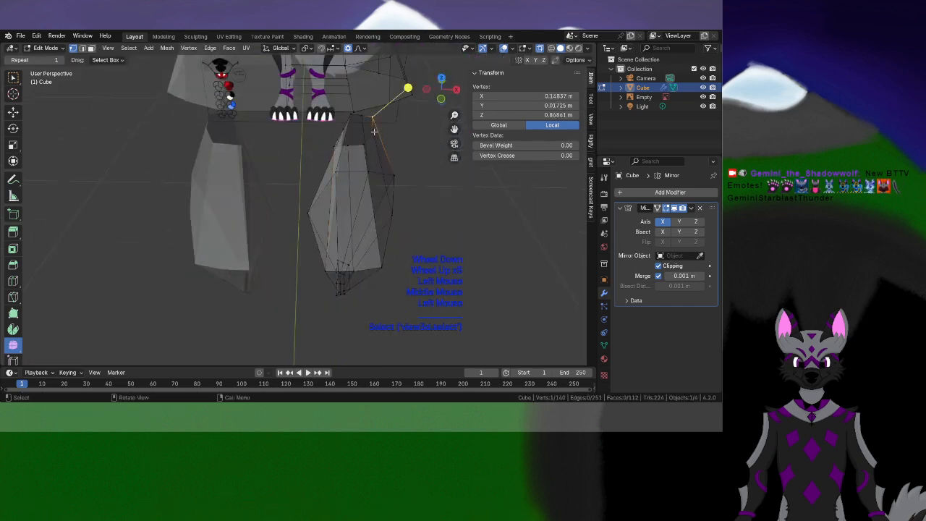
key("g")
left_click(399, 128)
left_click(345, 129)
key("g")
left_click(327, 111)
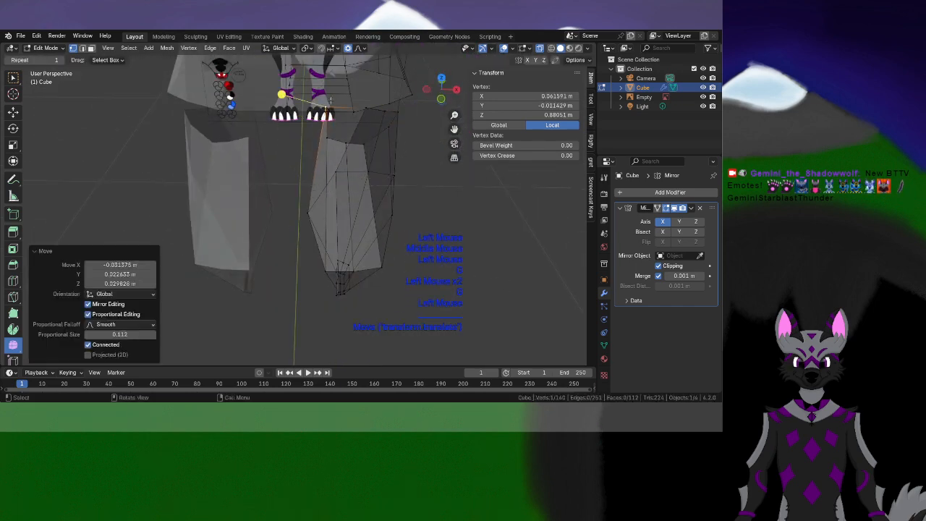
Move the rear vertex of the leg's upper rim about -0.006, 0.046 and 0.029 m in X, Y and Z
middle_click_drag(345, 119, 183, 156)
left_click(311, 182)
key("g")
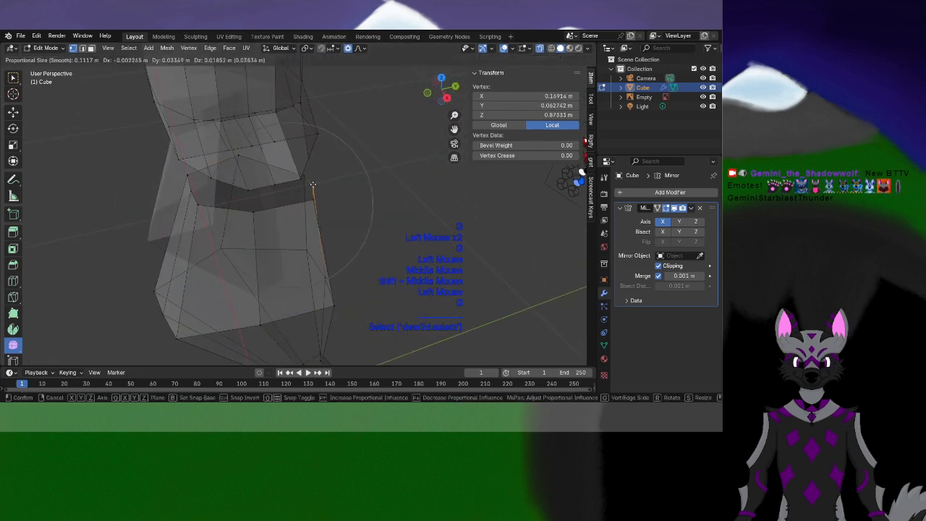
left_click(319, 175)
Move the torso's front lower-rim vertex, and shift the leg's front upper-rim vertex about -0.025 m in Y and 0.016 m in Z
middle_click_drag(320, 175, 467, 219, "shift")
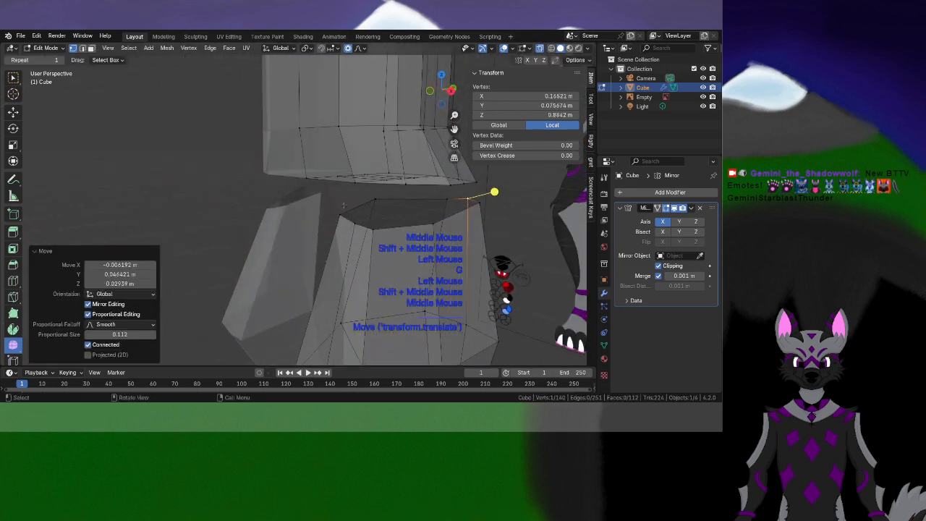
left_click(347, 186)
middle_click_drag(346, 186, 290, 232)
key("g")
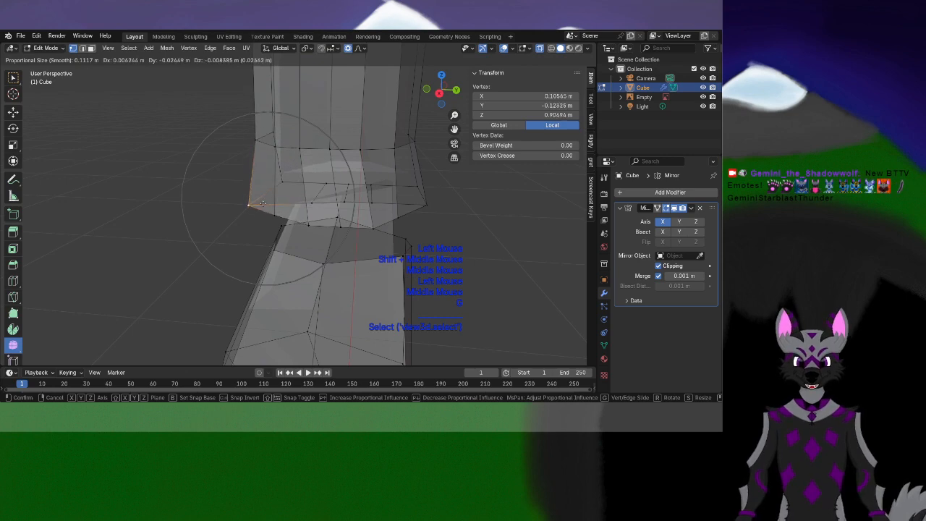
left_click(278, 246)
left_click(278, 248)
key("g")
left_click(262, 225)
Select a rear vertex near the lower end of the leg and scale its surroundings up with proportional editing
scroll(308, 340, "down", 2)
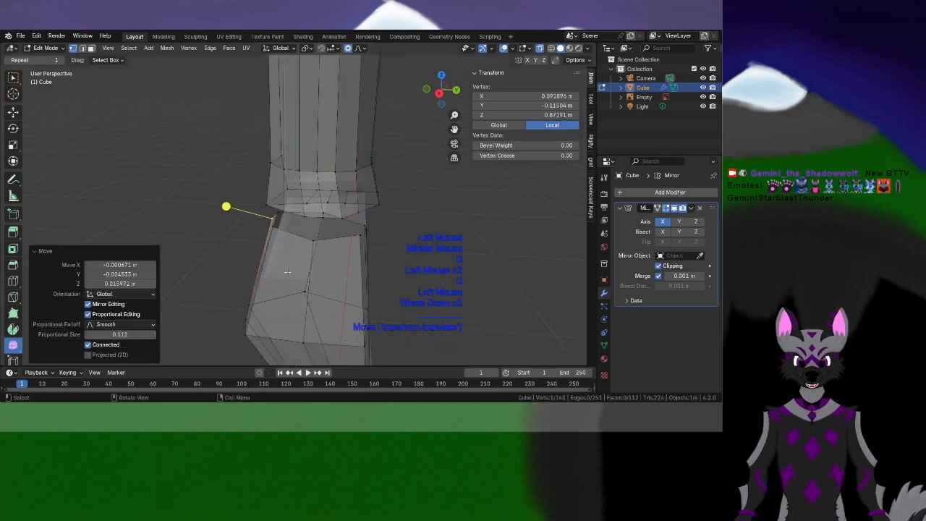
middle_click_drag(310, 362, 308, 248, "shift")
middle_click_drag(311, 318, 311, 243, "shift")
scroll(312, 253, "up", 1)
middle_click_drag(346, 286, 294, 308)
left_click(258, 291)
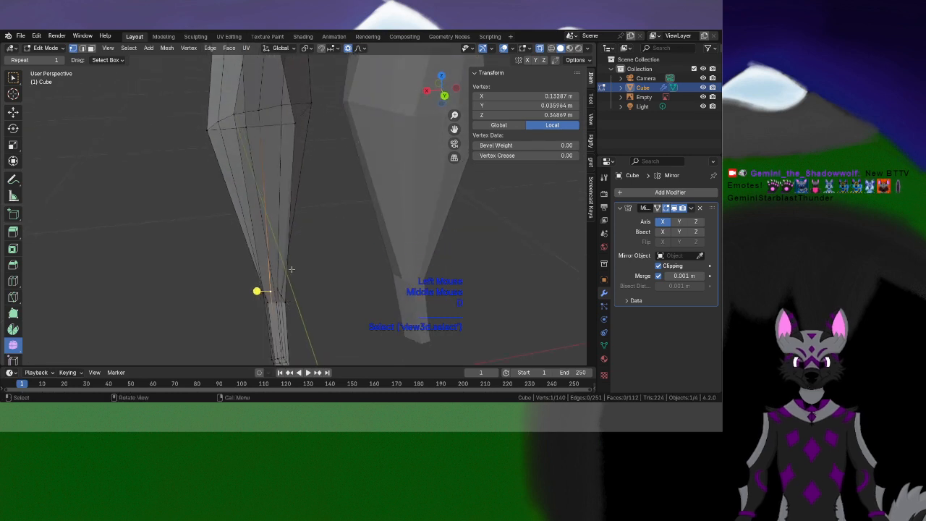
key("s")
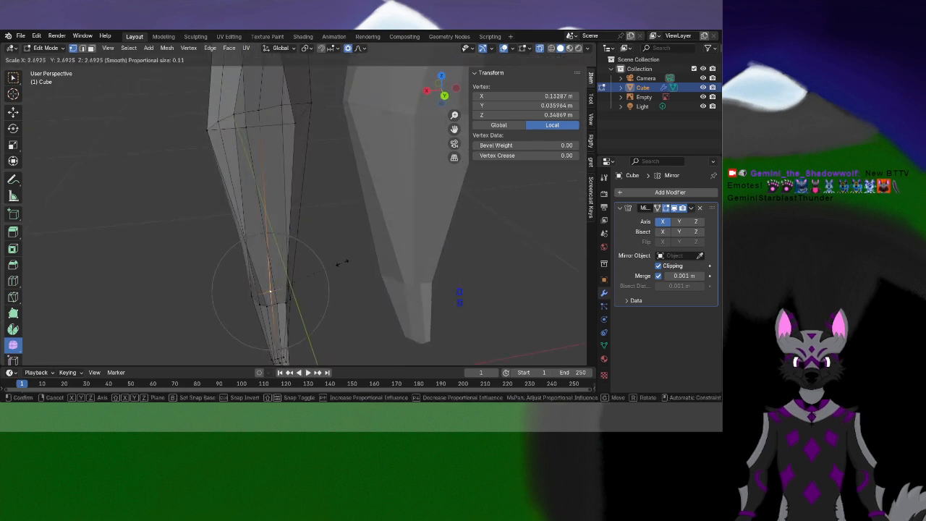
left_click(341, 262)
Select the edge loop around the lower leg and smooth its vertices with a smoothing factor of 0.85
mouse_move(316, 262)
middle_mouse_down()
mouse_move(298, 293)
mouse_move(321, 295)
mouse_move(329, 258)
middle_mouse_up()
left_click(364, 293)
scroll(325, 259, "up", 1)
left_click(315, 279, "alt")
left_click_drag(339, 313, 442, 304)
middle_click_drag(333, 292, 386, 206, "shift")
scroll(316, 225, "down", 2)
scroll(350, 215, "up", 2)
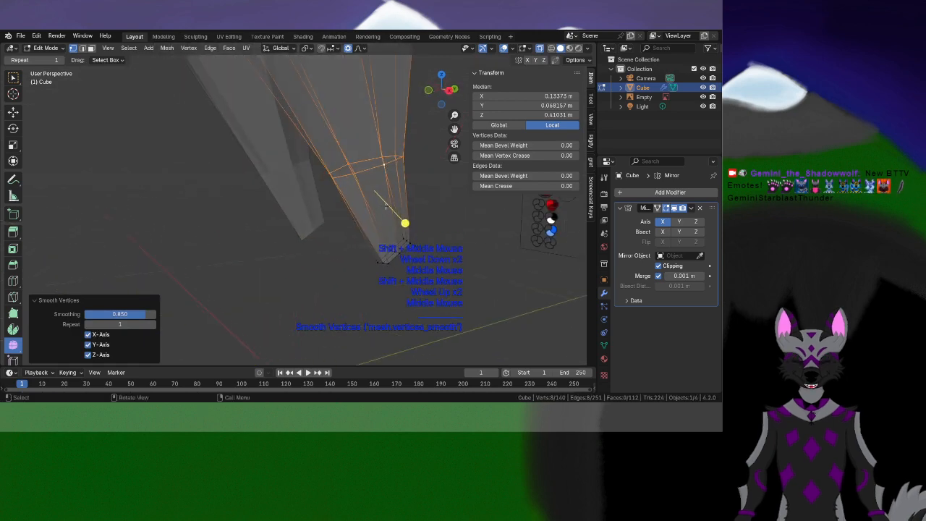
Add two horizontal loop cuts around the lower leg above the ankle end, the first centred with a factor of 0
key("ctrl+r")
left_click(401, 235)
left_click(401, 235)
middle_click_drag(405, 242, 231, 215, "shift")
scroll(260, 231, "down", 1)
scroll(260, 232, "up", 2)
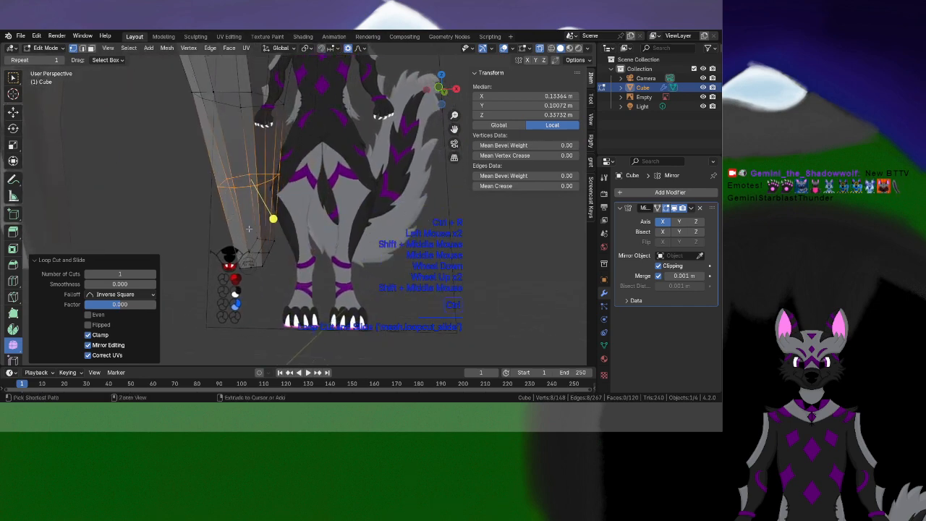
key("ctrl+r")
left_click(249, 228, "ctrl")
Select the front vertices of the leg's lower end, extrude them forwards and downwards into a foot, and reposition the extruded end
left_click(230, 255)
middle_click_drag(230, 254, 226, 250)
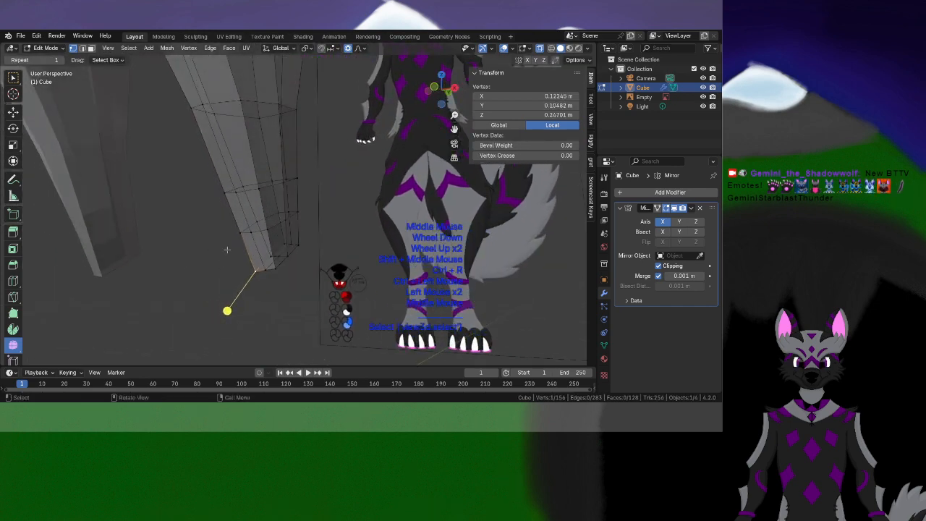
left_click(227, 193, "shift")
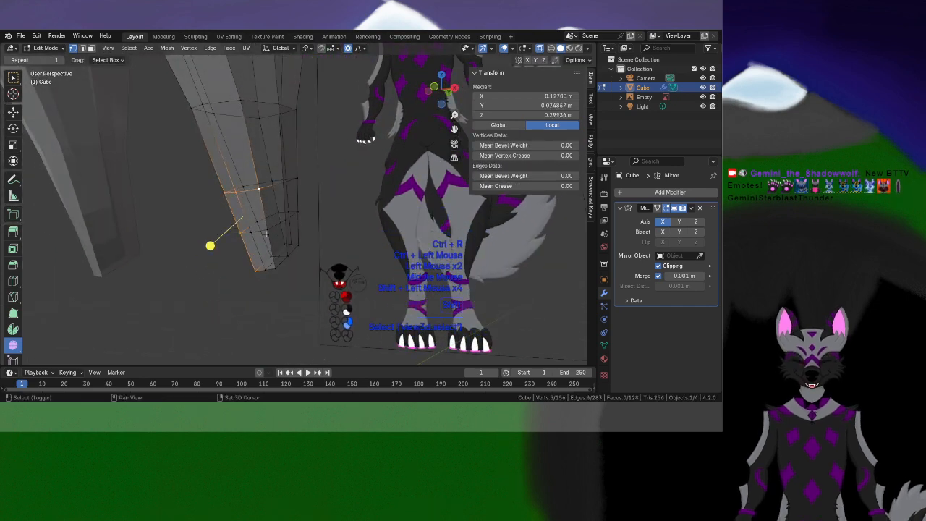
left_click(249, 229, "shift")
left_click(268, 228, "shift")
middle_click_drag(248, 228, 306, 219)
scroll(327, 235, "down", 3)
scroll(299, 246, "up", 1)
scroll(306, 219, "up", 1)
key("e")
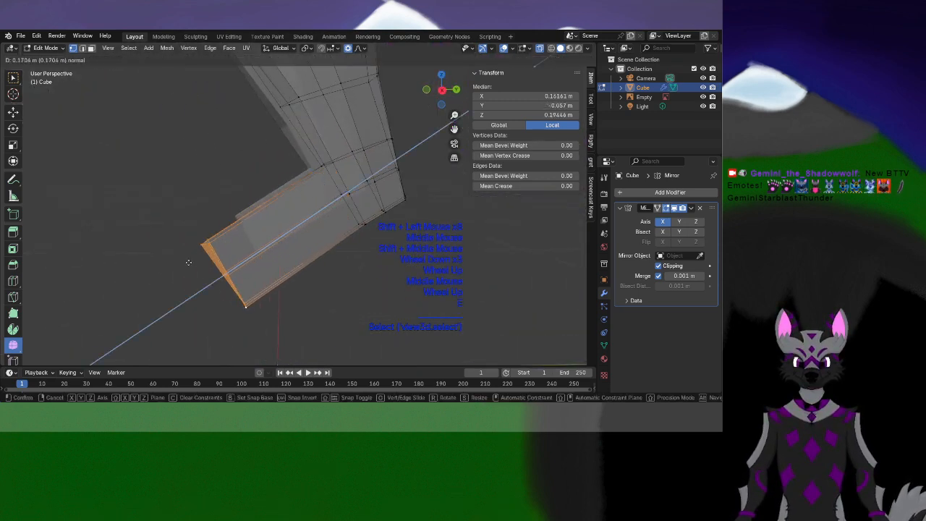
left_click(105, 307)
middle_click_drag(217, 204, 281, 237, "shift")
scroll(342, 241, "down", 2)
key("g")
left_click(316, 260)
Box-select the ankle section, scale it uniformly by 1.347, and widen it further along X
scroll(314, 238, "down", 2)
scroll(322, 272, "up", 1)
scroll(281, 237, "up", 2)
left_click_drag(194, 154, 407, 350)
scroll(362, 290, "down", 2)
key("s")
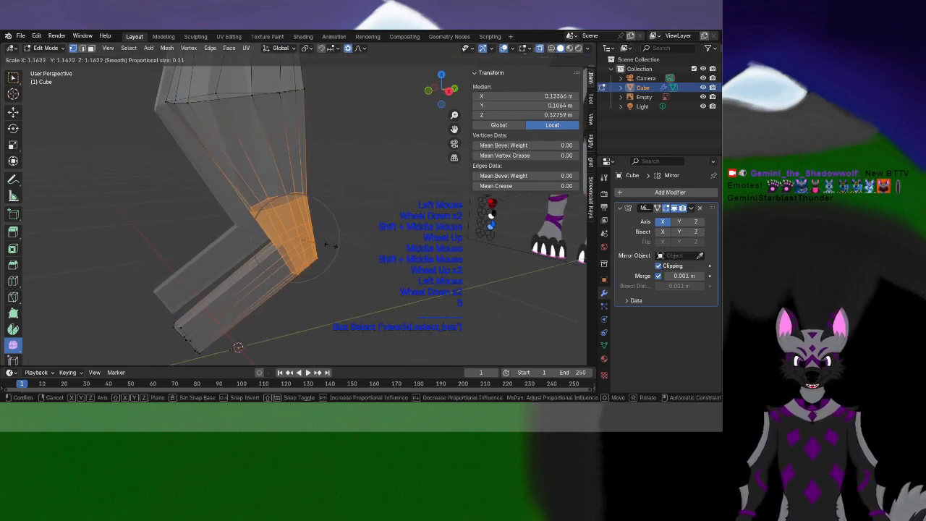
left_click(329, 249)
middle_click_drag(331, 258, 290, 240)
key("s")
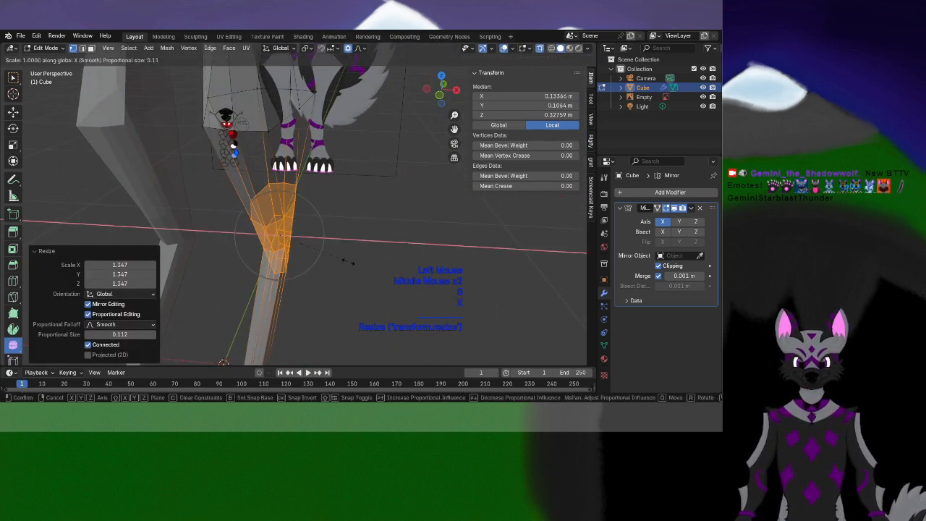
left_click(394, 250)
middle_click_drag(394, 250, 342, 243, "shift")
Box-select the end face of the extruded foot and scale it by 1.835 along X
left_click(345, 139, "alt")
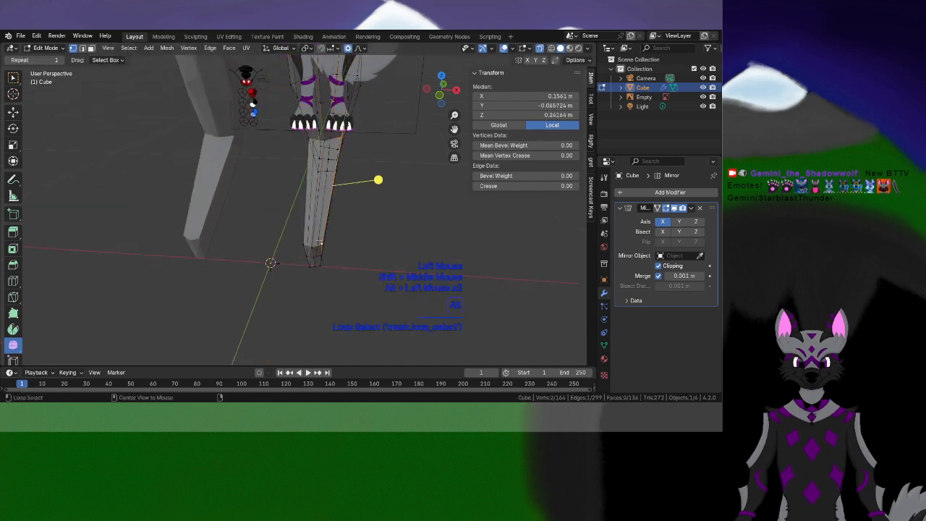
scroll(319, 242, "up", 2)
left_click_drag(300, 268, 393, 371)
key("s")
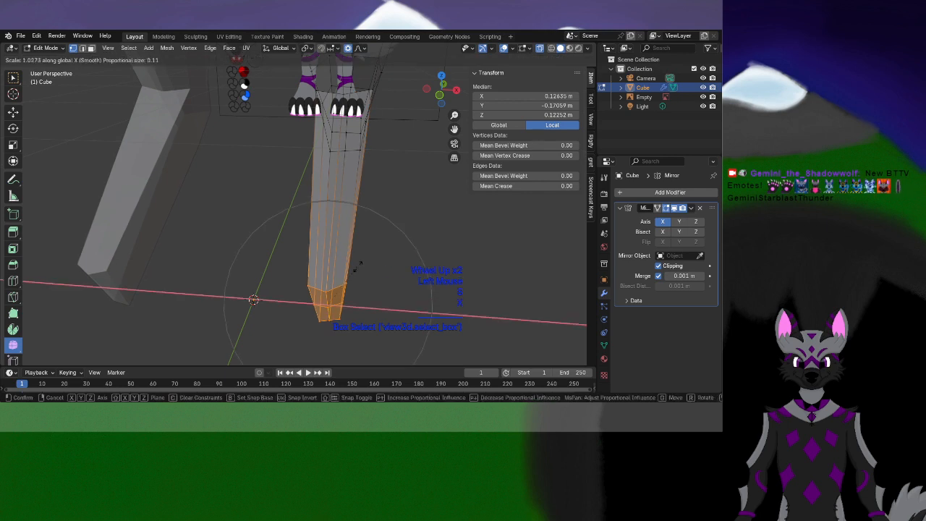
left_click(394, 275)
scroll(390, 276, "down", 2)
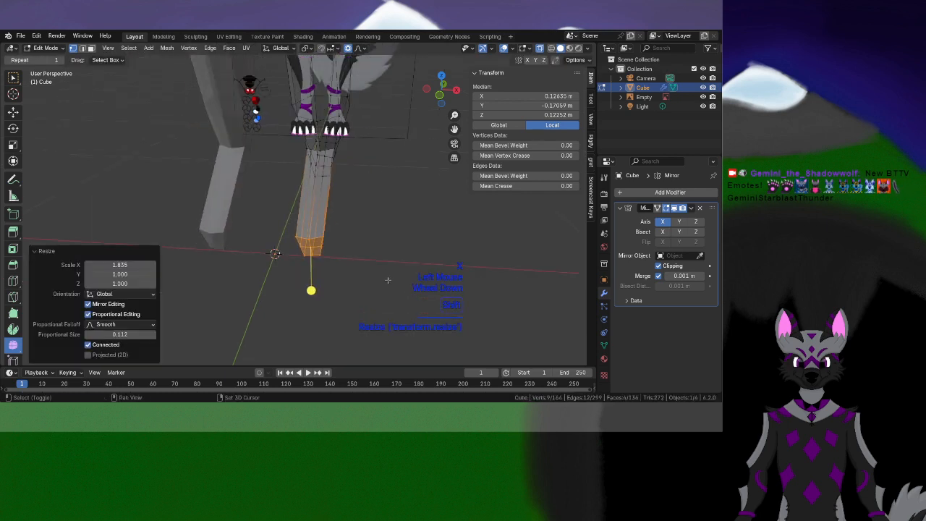
In the right view, select the ankle section and foot together and move them 0.014 m in Y and -0.078 m in Z
middle_click_drag(386, 277, 347, 238, "shift")
middle_click_drag(347, 238, 248, 234)
scroll(310, 235, "down", 2)
key("KP_3")
scroll(310, 227, "up", 2)
scroll(248, 226, "down", 1, "shift")
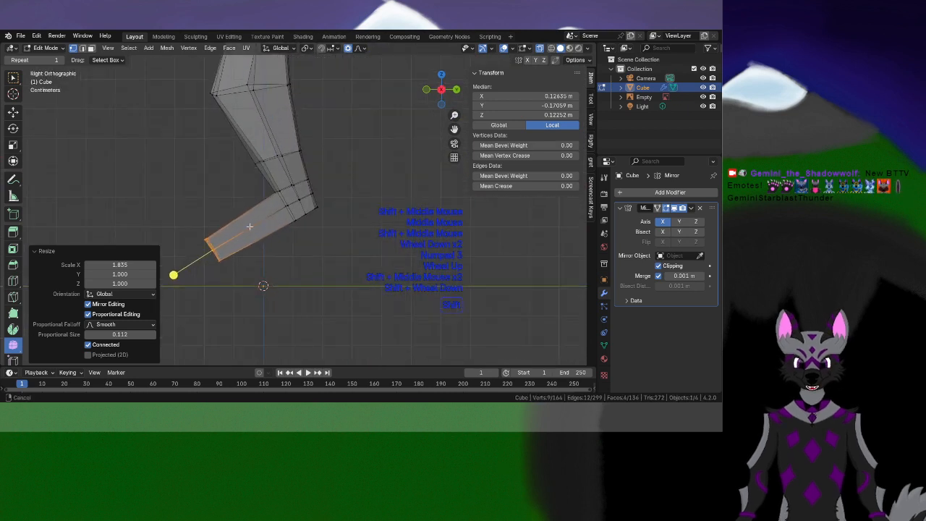
left_click_drag(229, 148, 330, 238)
left_click_drag(185, 150, 305, 288, "shift")
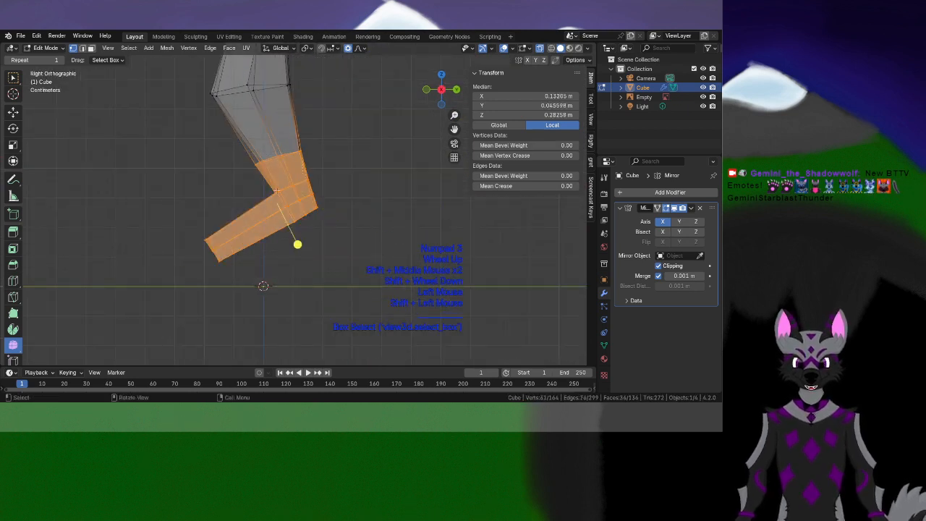
key("g")
left_click(283, 214)
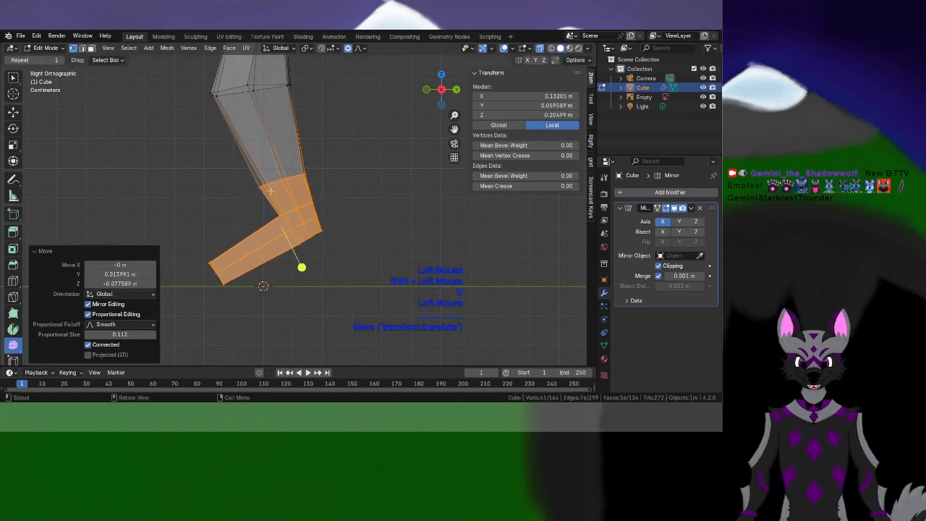
Select the edge loop above the ankle and move it about -0.024 m in Y and 0.09 m in Z
scroll(253, 166, "up", 2)
left_click_drag(227, 136, 278, 178)
key("g")
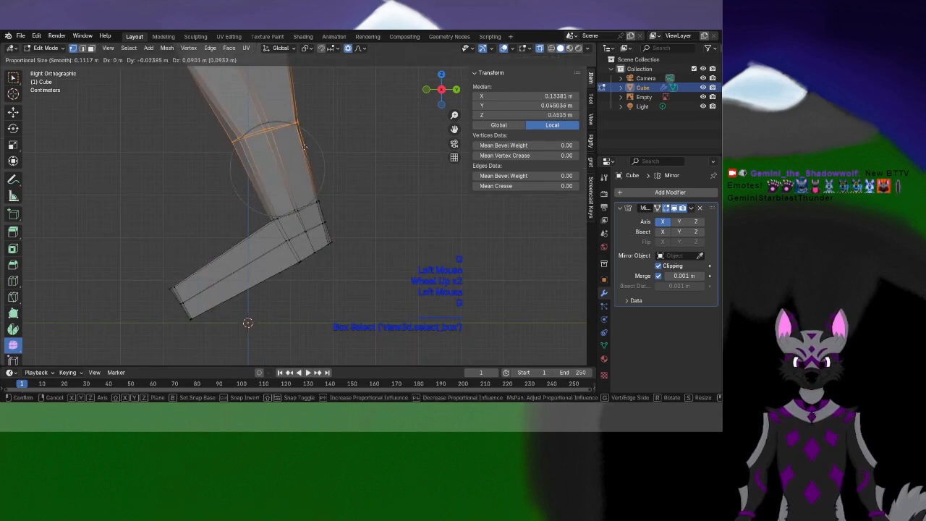
left_click(303, 147)
middle_click_drag(298, 144, 298, 204)
key("KP_4")
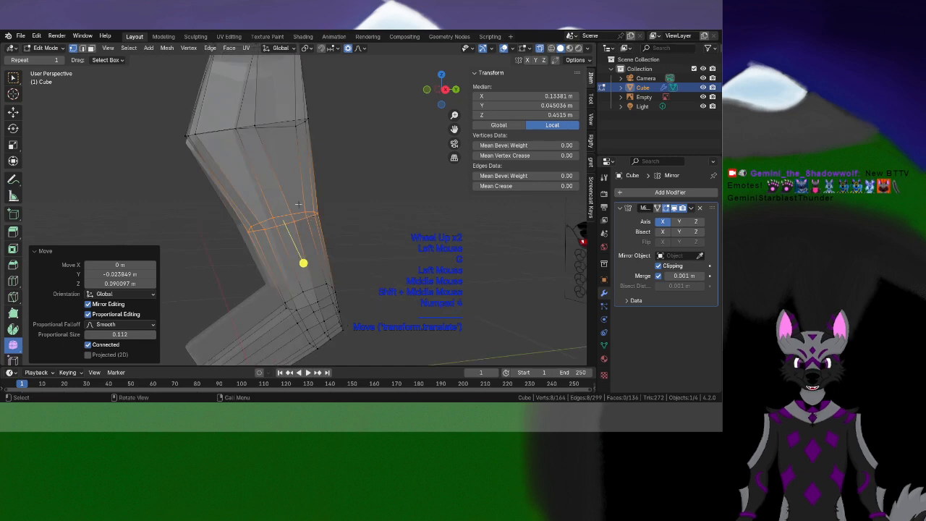
Examine the bent leg from the right side and the front, comparing it with the reference image
key("KP_3")
middle_click_drag(282, 239, 285, 272, "shift")
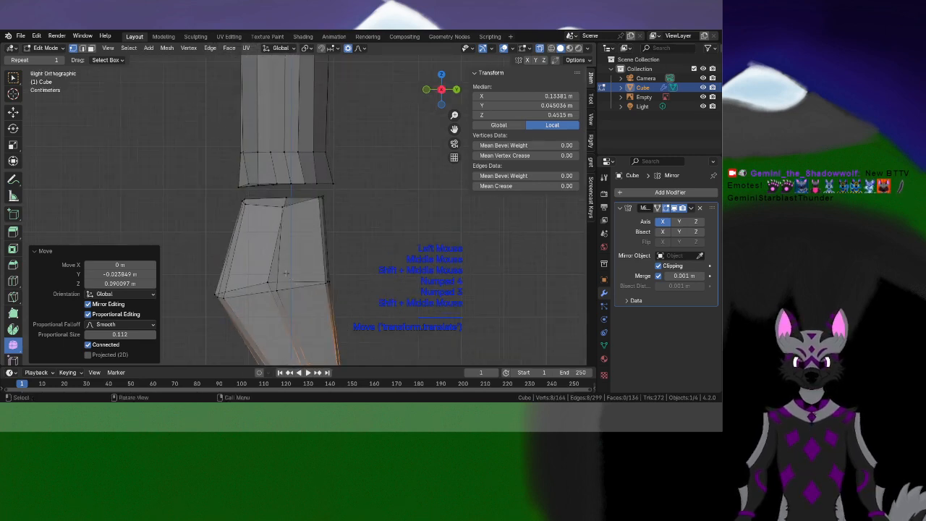
scroll(285, 272, "up", 1)
middle_click_drag(292, 325, 283, 176, "shift")
scroll(283, 176, "down", 1, "shift")
scroll(318, 311, "up", 1, "shift")
scroll(332, 247, "down", 1, "shift")
middle_click_drag(329, 344, 238, 260, "shift")
scroll(328, 245, "down", 3)
key("KP_1")
key("KP_1")
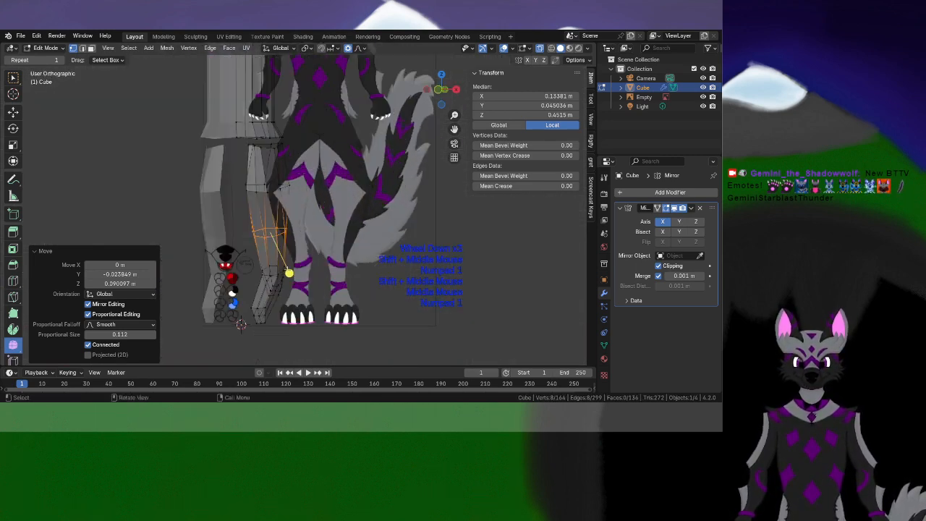
scroll(311, 270, "up", 3)
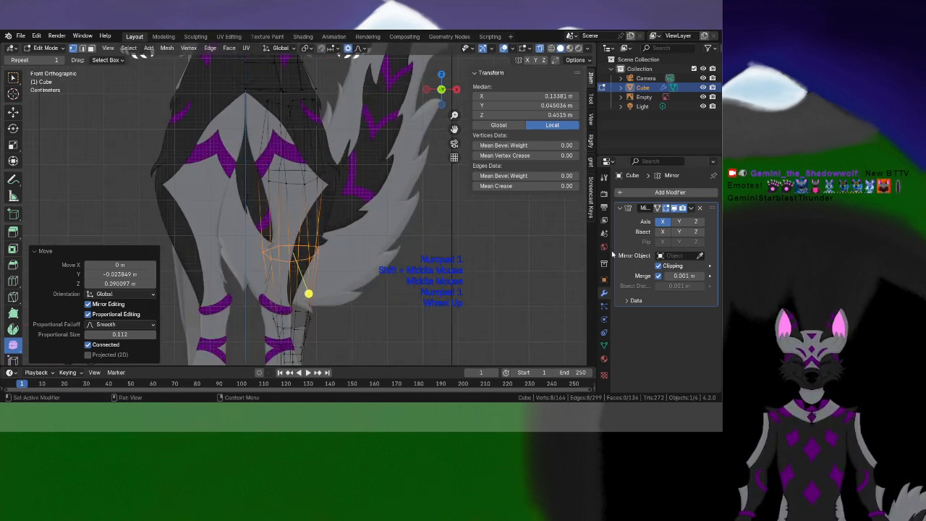
Leave Edit Mode, select the wolf reference image and set its depth to Back
left_click(55, 48)
left_click(43, 57)
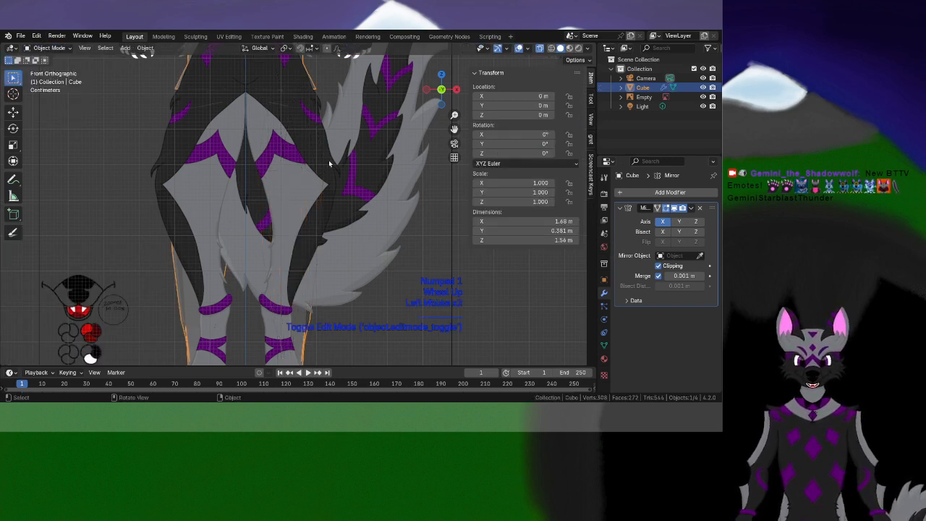
left_click(374, 175)
left_click(605, 318)
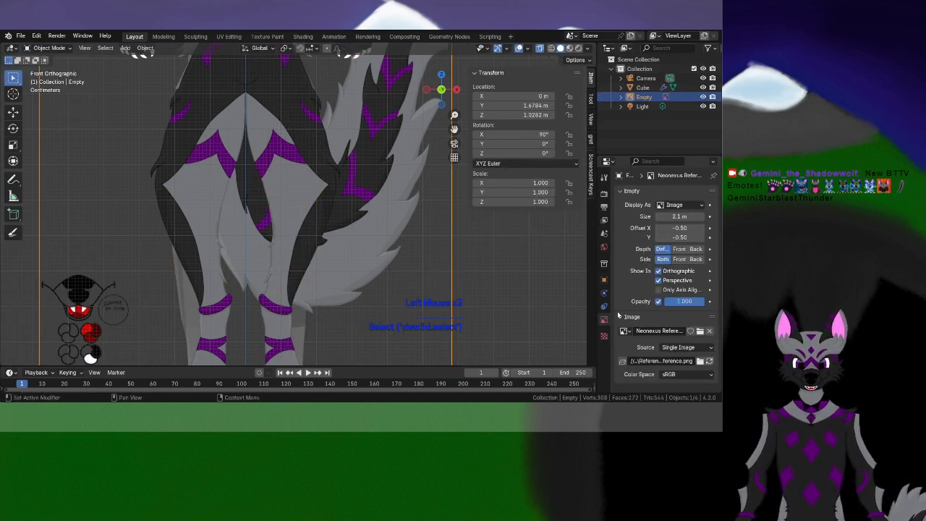
left_click(695, 250)
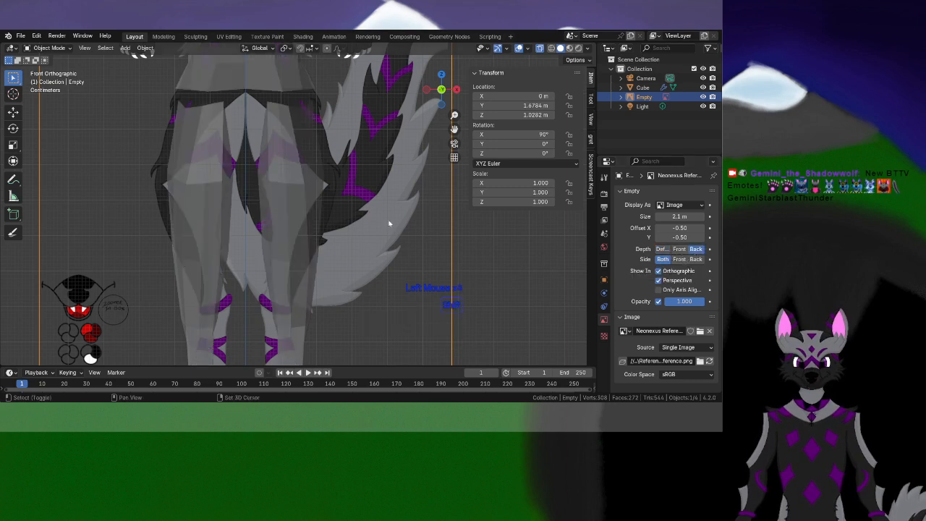
Reselect the body mesh and return it to Edit Mode
left_click_drag(389, 223, 416, 308, "shift")
middle_click_drag(432, 298, 413, 294)
scroll(413, 295, "down", 2)
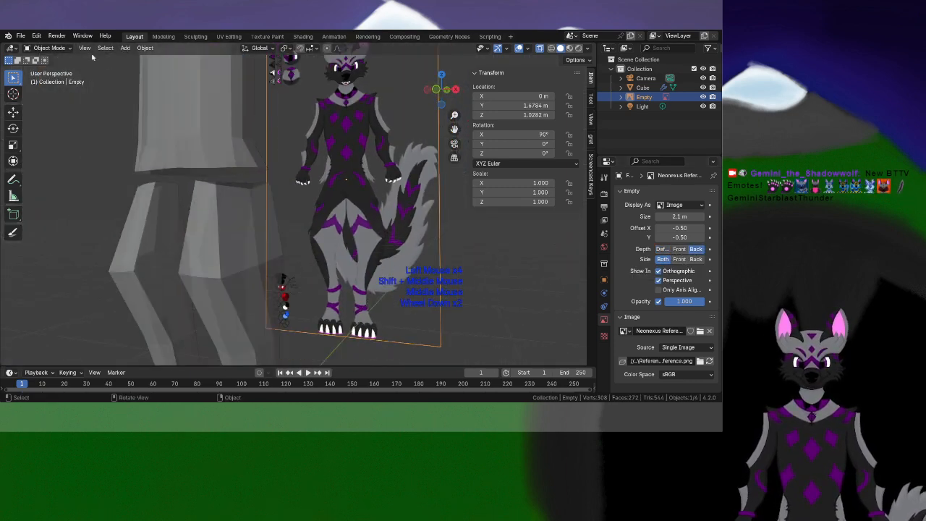
left_click(183, 168)
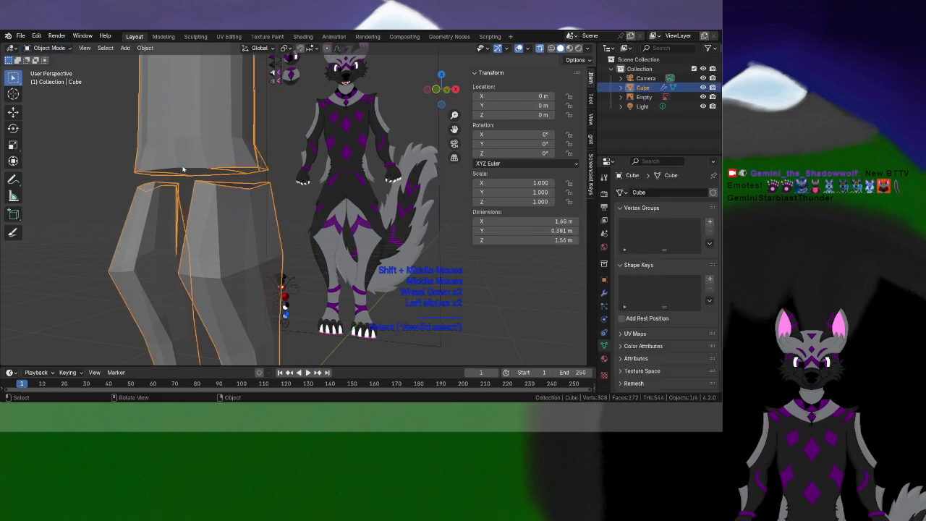
left_click(49, 48)
key("Tab")
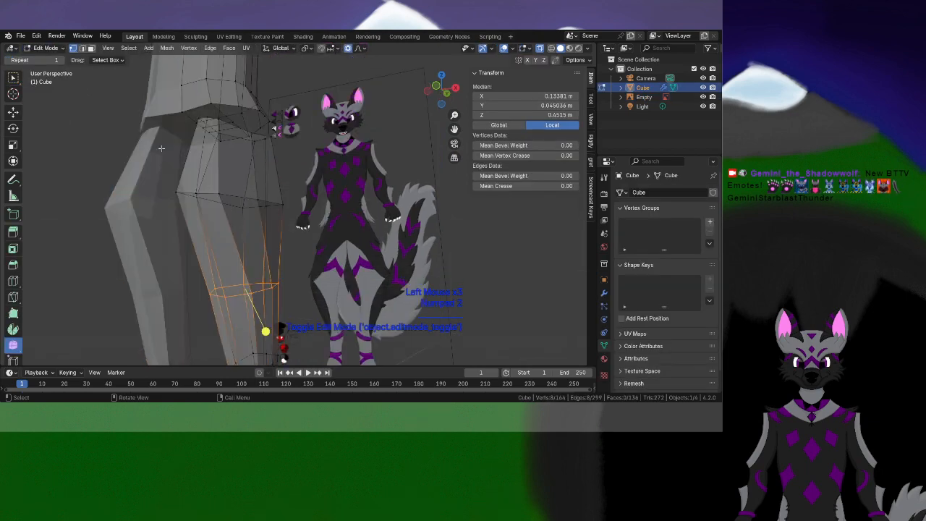
In the front view, box-select the whole ankle section and move it about -0.030 m in X and 0.039 m in Z
key("KP_1")
middle_click_drag(322, 307, 324, 212, "shift")
scroll(330, 274, "up", 2)
scroll(324, 212, "up", 2)
left_click_drag(217, 217, 379, 327)
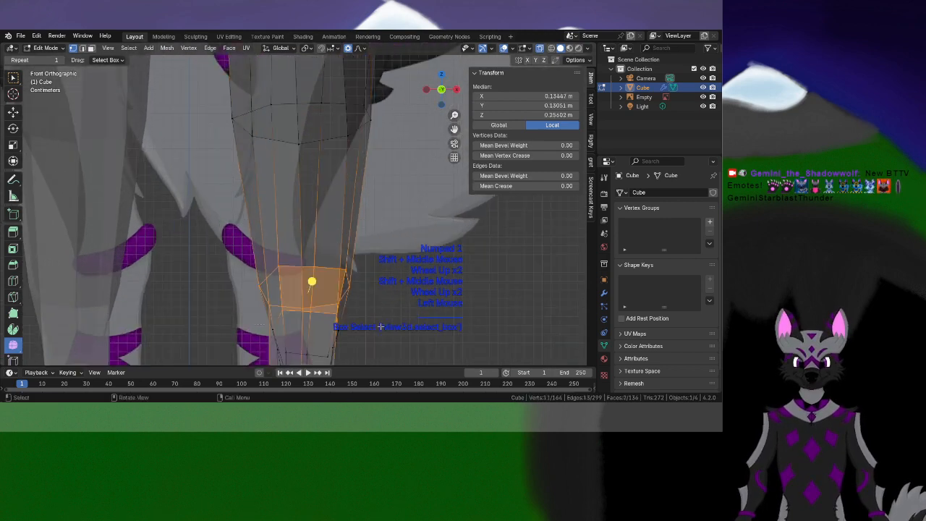
left_click_drag(214, 233, 306, 336, "shift")
left_click_drag(353, 357, 338, 351, "shift")
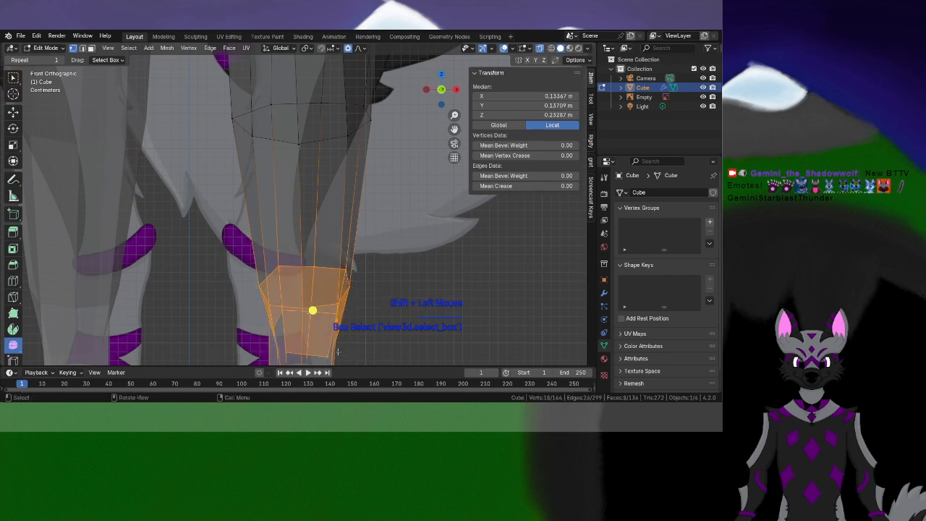
middle_click_drag(288, 338, 179, 301, "shift")
scroll(248, 259, "down", 2)
left_click(178, 301, "shift")
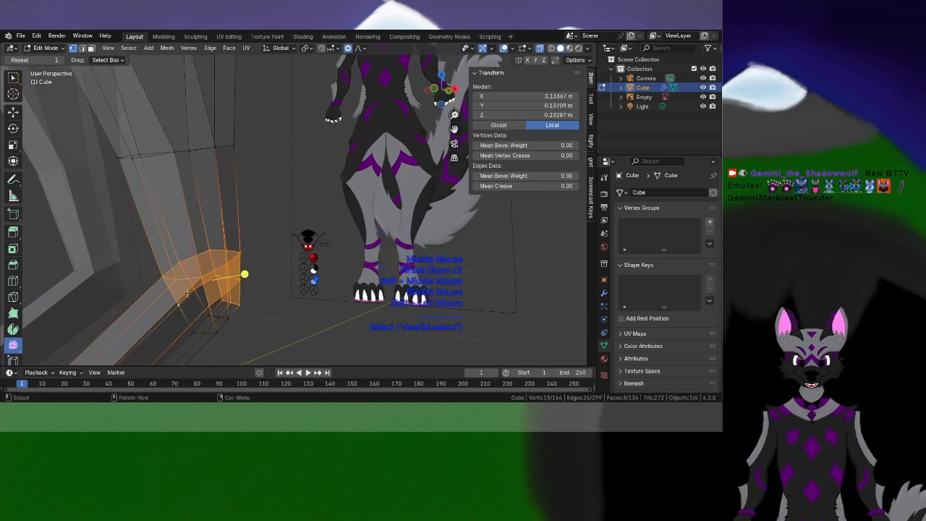
key("KP_1")
scroll(304, 282, "up", 2)
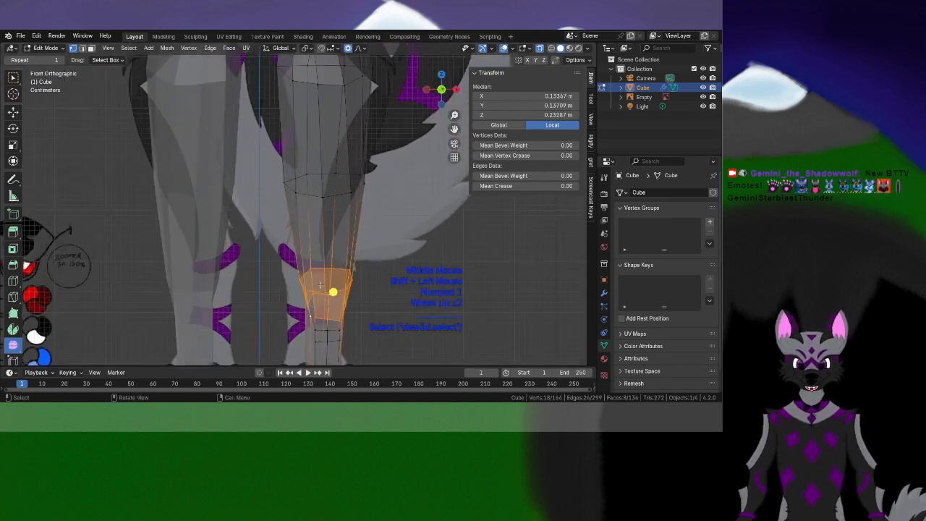
key("g")
left_click(305, 266)
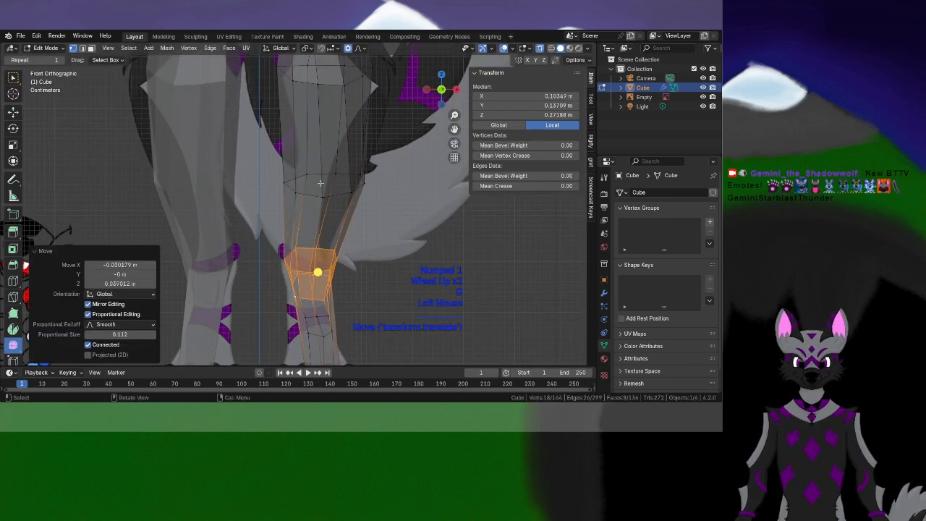
Box-select the two outermost knee vertices and move them about 0.036 m in X and 0.013 m in Z
middle_click_drag(325, 137, 287, 287, "shift")
left_click_drag(312, 193, 356, 255)
key("g")
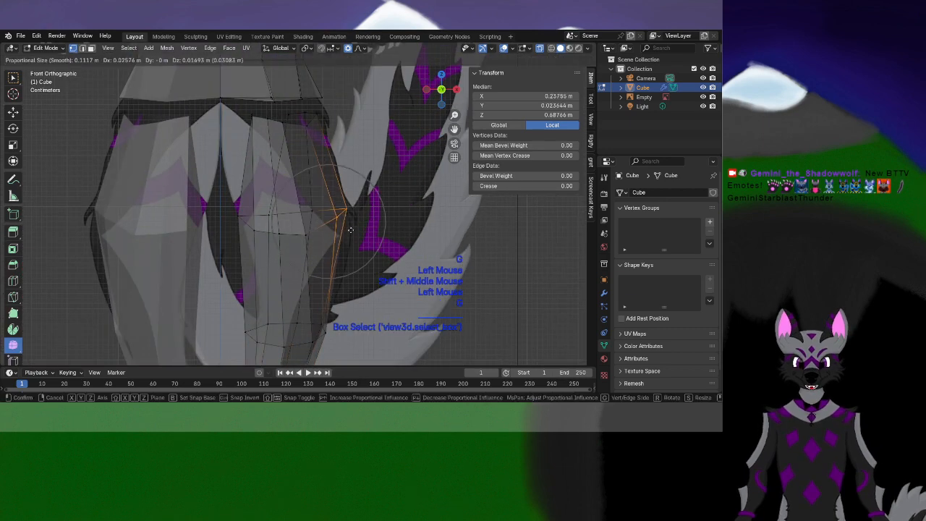
left_click(339, 242)
Add a horizontal loop cut around the long lower part of the torso at waist height
middle_click_drag(299, 105, 294, 242, "shift")
middle_click_drag(278, 123, 279, 296, "shift")
middle_click_drag(279, 109, 284, 203, "shift")
scroll(292, 245, "up", 1)
middle_click_drag(311, 340, 307, 238, "shift")
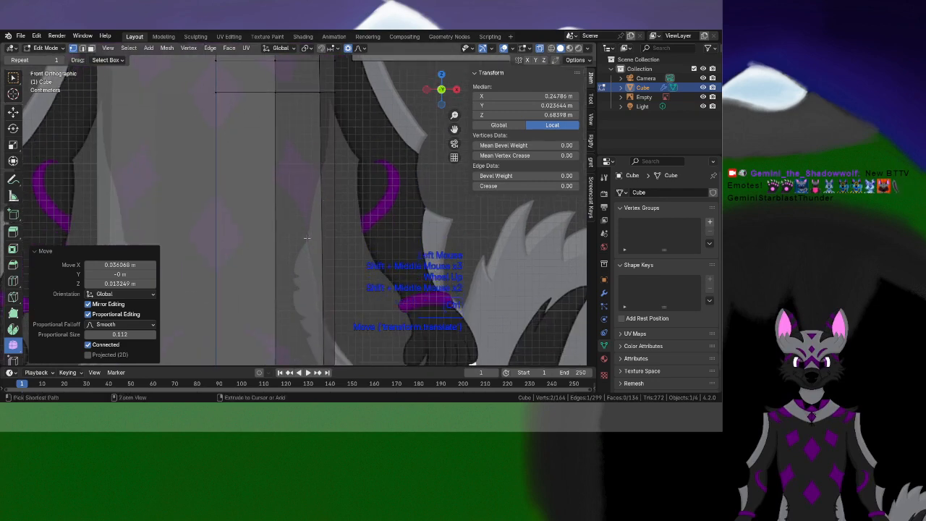
key("ctrl+r")
left_click(337, 243)
left_click(339, 243)
Move the outer waist vertex about -0.035 m in X using a proportional size of 0.218
left_click(345, 243)
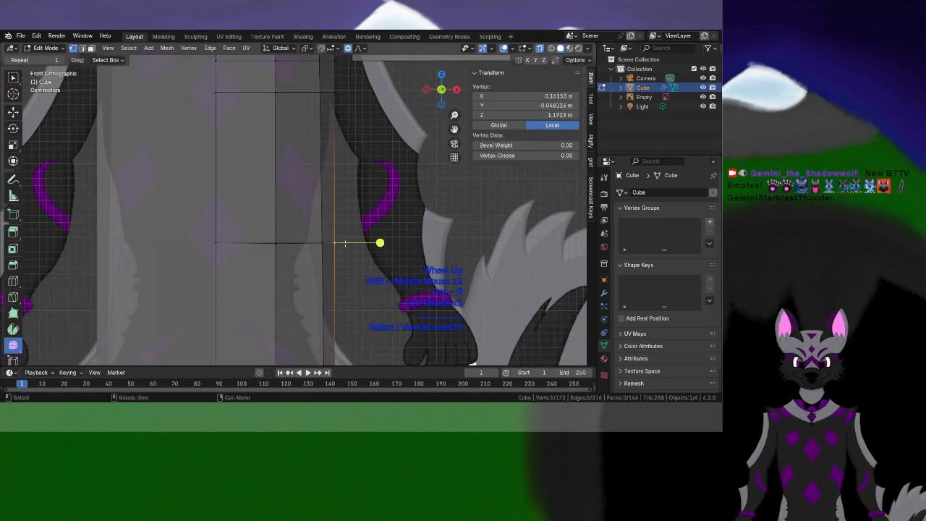
key("g")
scroll(324, 242, "down", 5)
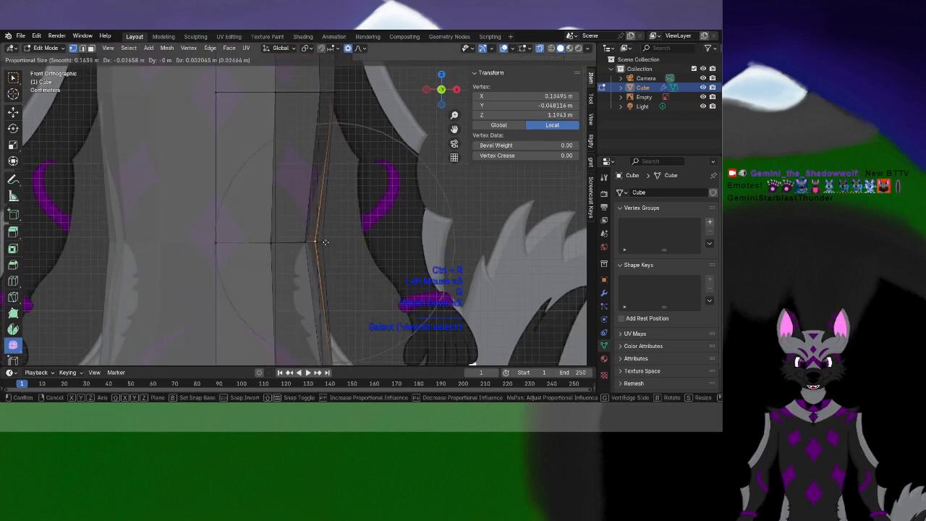
left_click(319, 243)
scroll(319, 242, "down", 2)
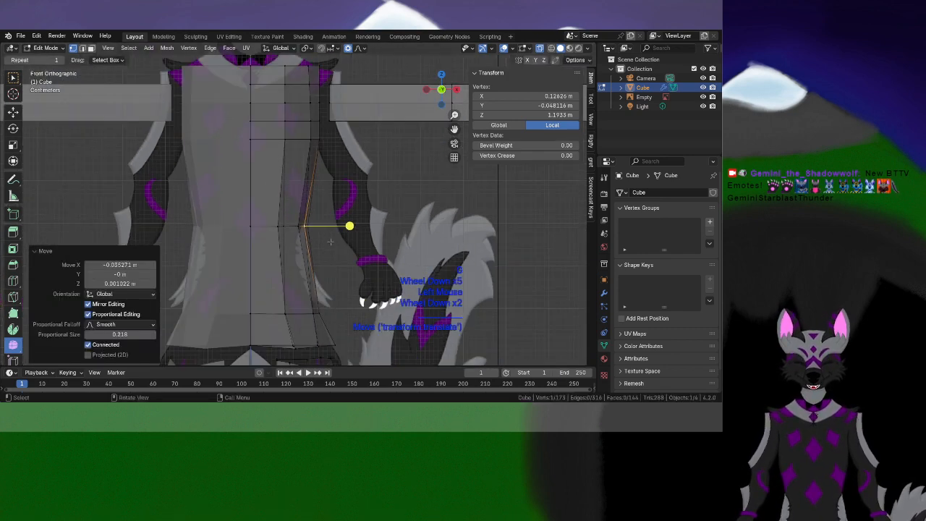
Select the horizontal waist edge loop and smooth its vertices with a smoothing of 0.905
middle_click_drag(307, 216, 314, 269, "shift")
scroll(314, 269, "down", 1, "shift")
middle_click_drag(313, 269, 238, 171)
scroll(340, 271, "down", 1)
scroll(238, 171, "up", 5)
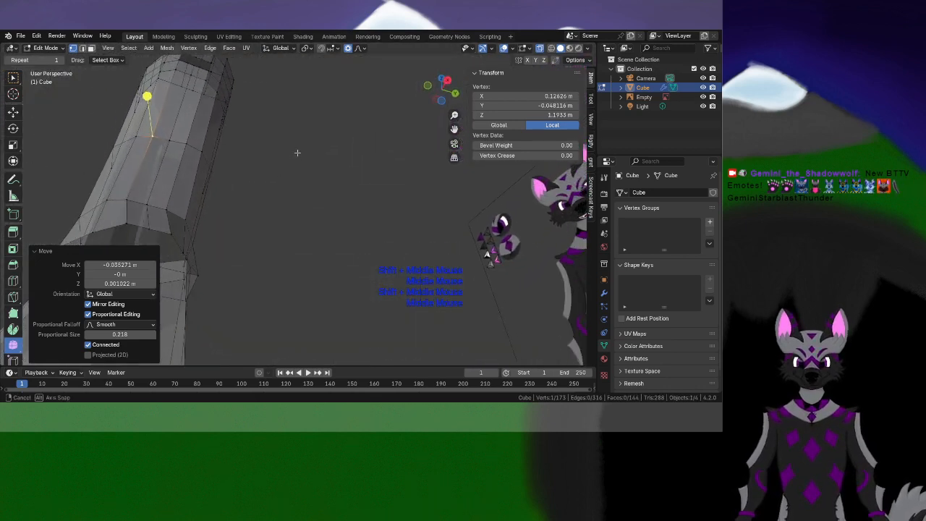
left_click(183, 158, "alt")
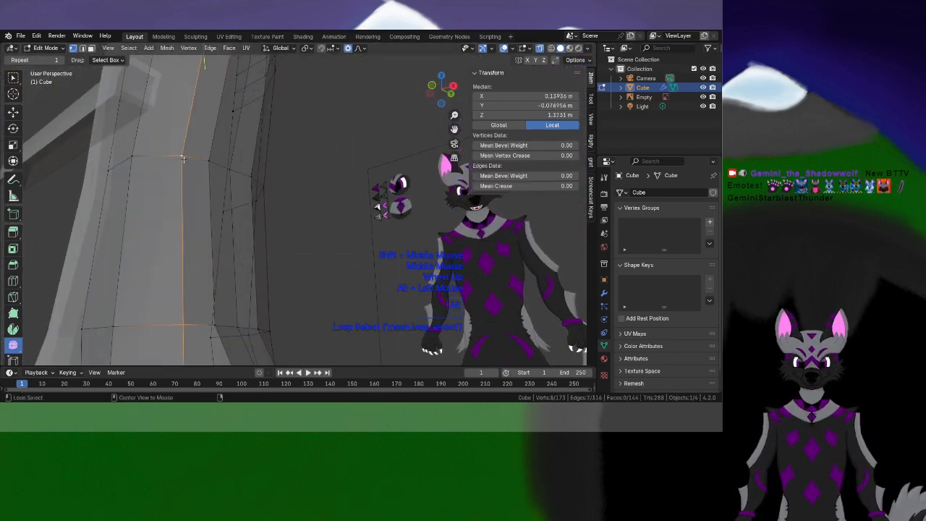
left_click_drag(249, 159, 124, 188)
middle_click_drag(124, 188, 159, 211)
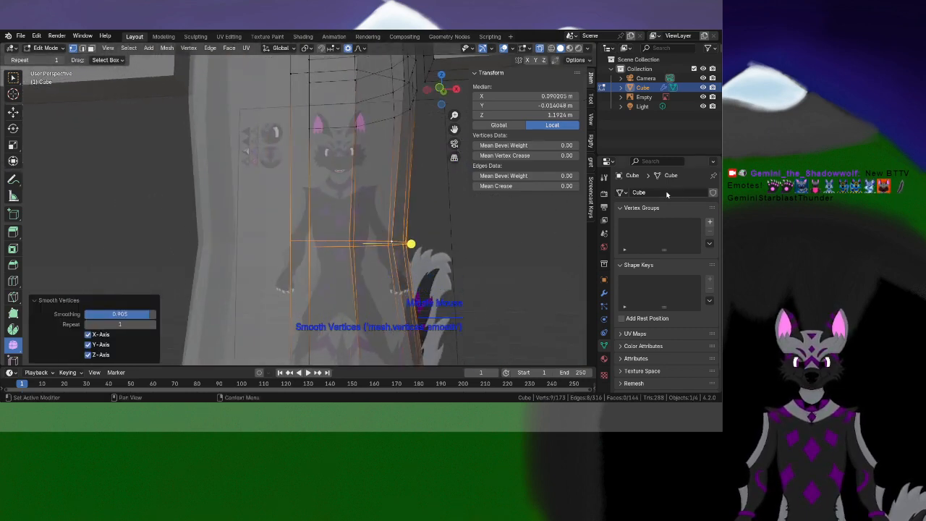
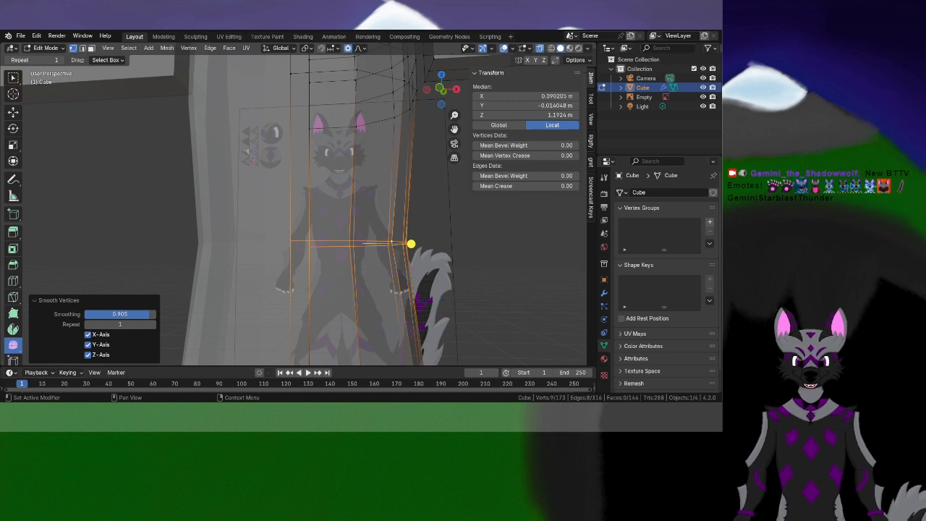
Select the two inner faces on top of the torso and extrude them about 0.08 m upward as the neck
middle_click_drag(411, 243, 332, 190)
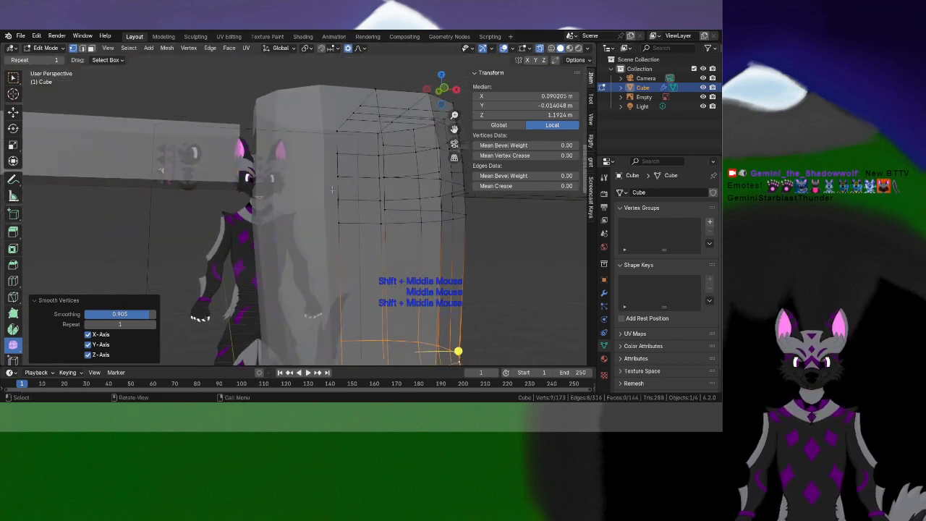
key("KP_1")
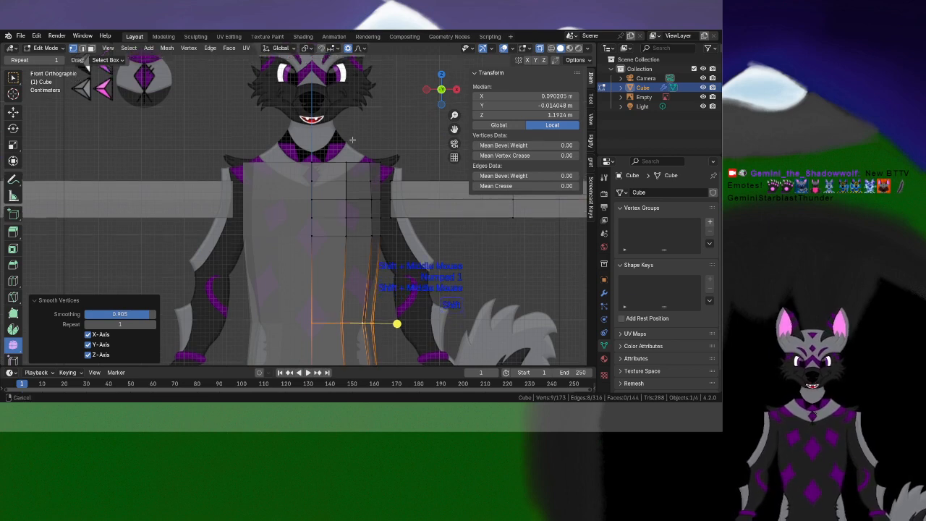
middle_click_drag(377, 175, 297, 209, "shift")
left_click(165, 265)
left_click(190, 286, "shift")
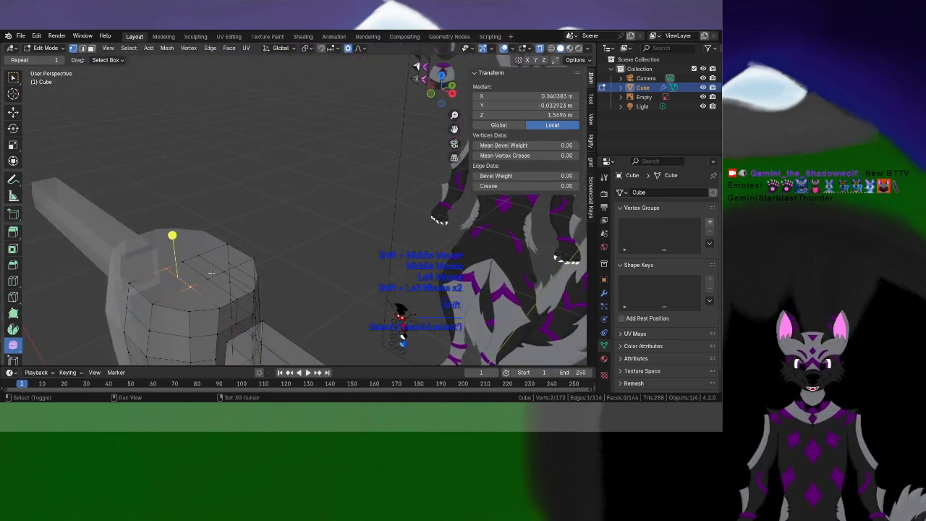
left_click(209, 278, "shift")
left_click(198, 255, "shift")
left_click(182, 261, "shift")
left_click(227, 269, "shift")
middle_click_drag(228, 269, 281, 197, "shift")
key("KP_1")
key("e")
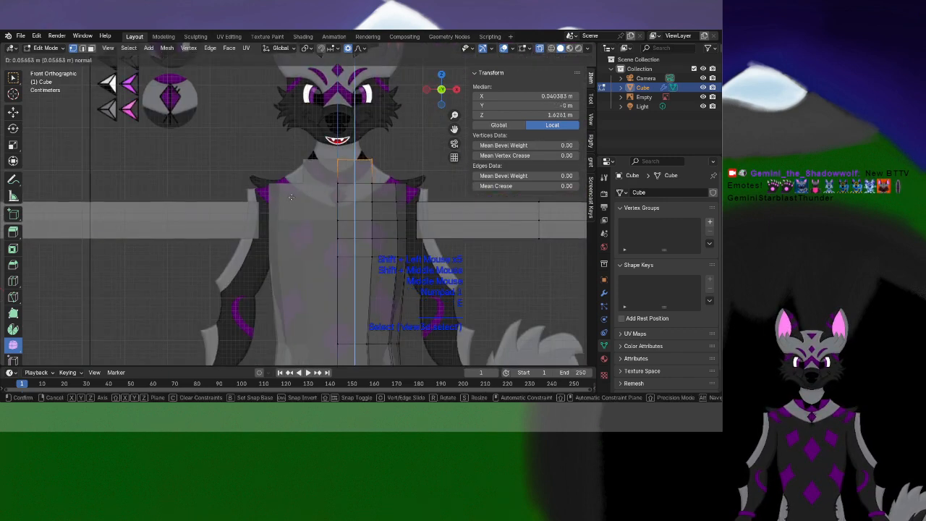
left_click(290, 189)
Extrude the top faces of the neck about 0.197 m upward as the head block
middle_click_drag(291, 188, 327, 214, "shift")
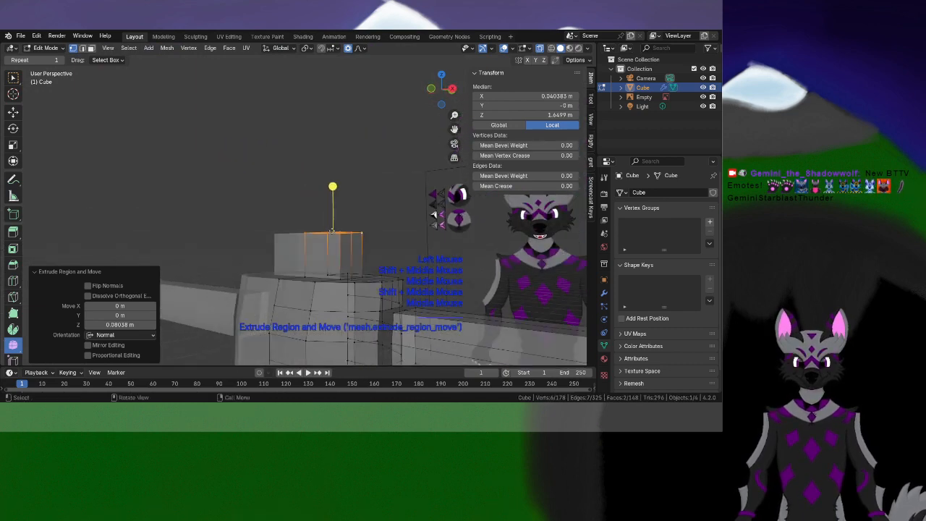
key("e")
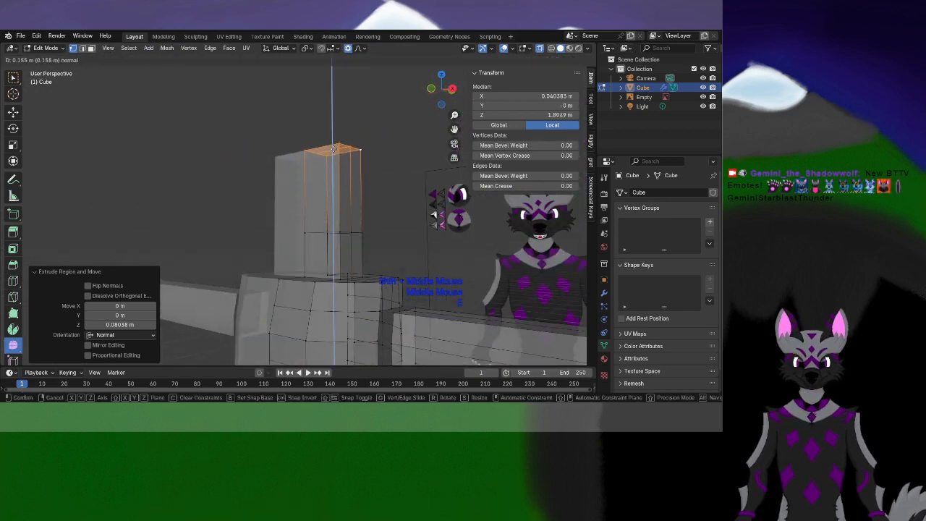
left_click(337, 126)
Add the edge loop at the base of the head block to the selection and extrude the block about 0.079 m
middle_click_drag(337, 127, 314, 236)
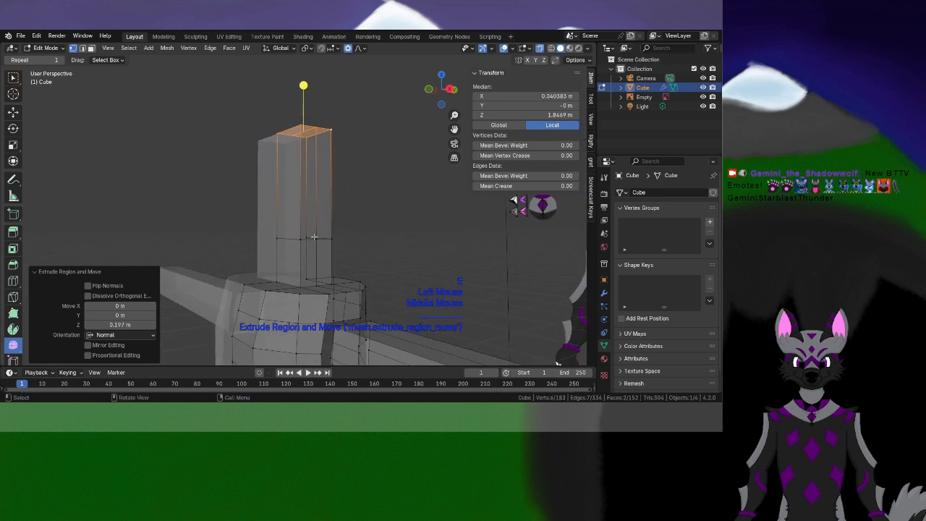
left_click(306, 237, "alt+shift")
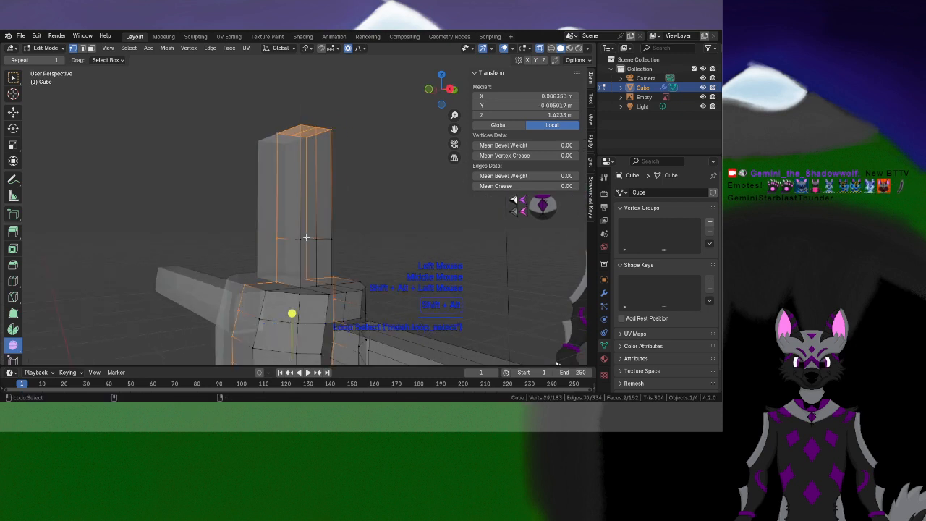
key("ctrl+z")
left_click(305, 236, "alt+shift")
middle_click_drag(305, 236, 305, 230)
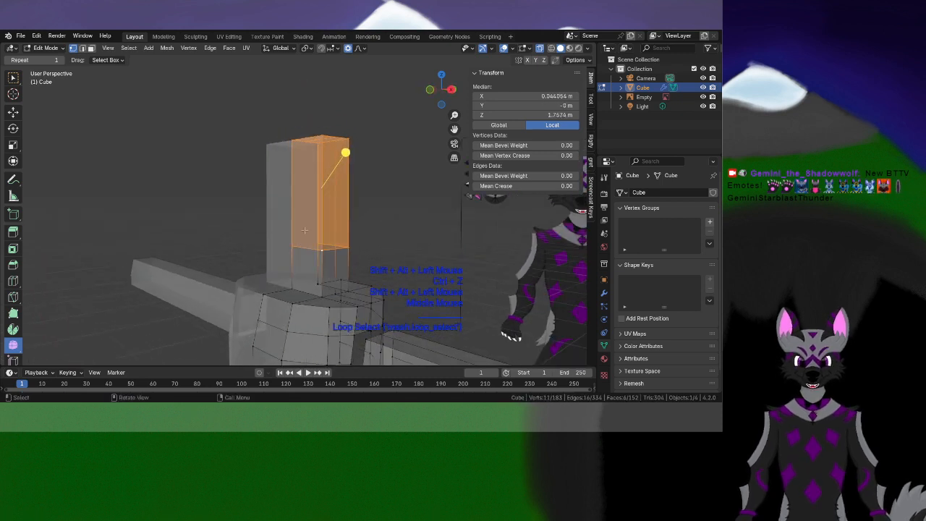
key("e")
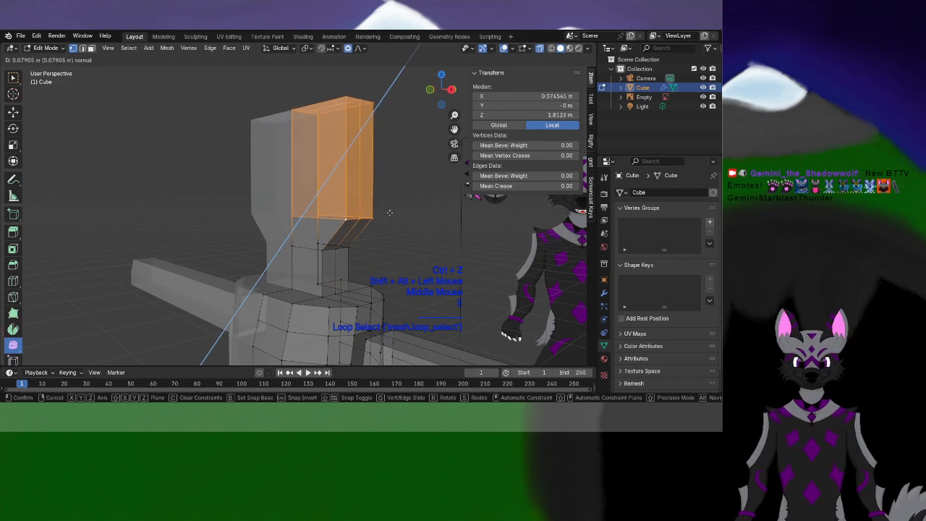
left_click(374, 213)
middle_click_drag(374, 215, 334, 279)
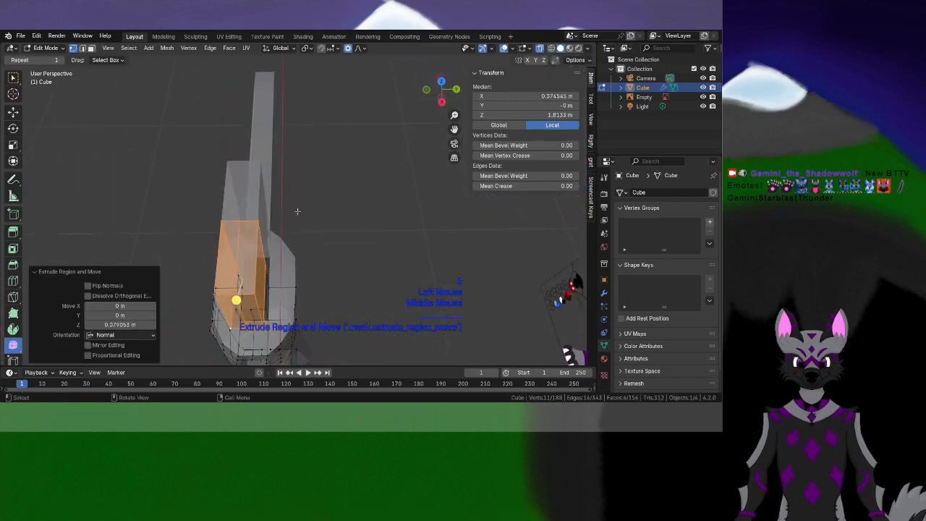
key("s")
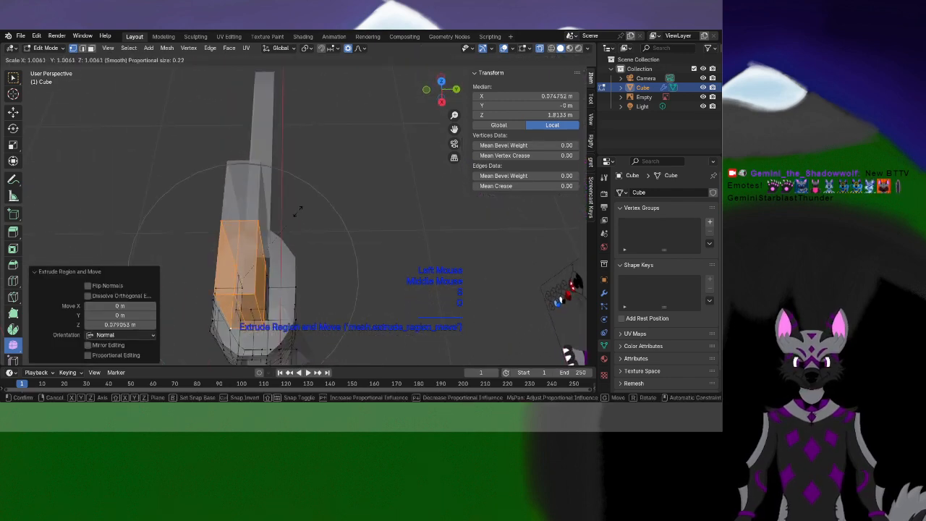
left_click(297, 210)
key("ctrl+z")
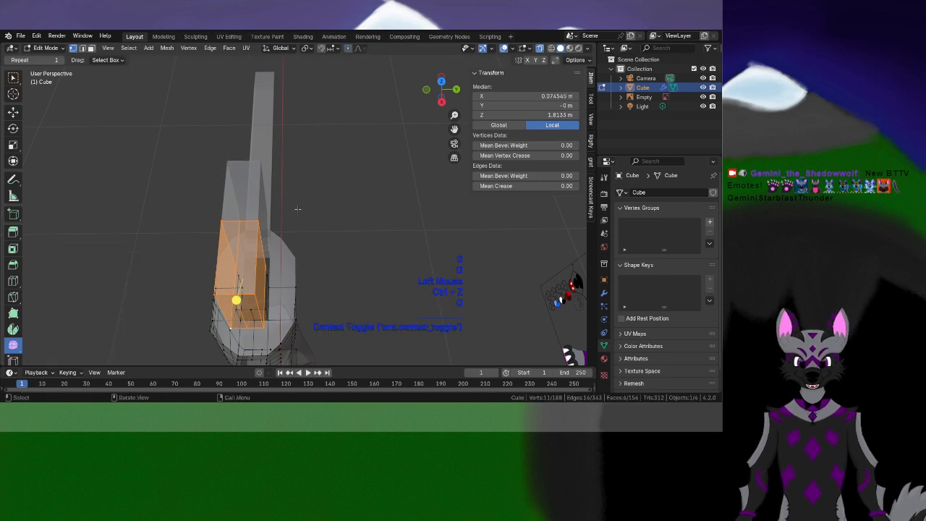
Scale the head block by about 3.088 along Y with proportional editing off
key("s")
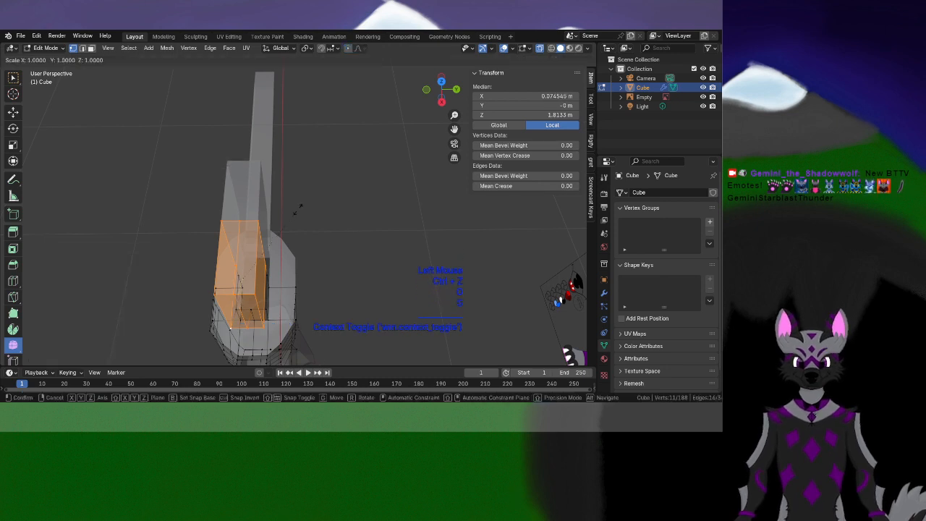
key("y")
left_click(397, 263)
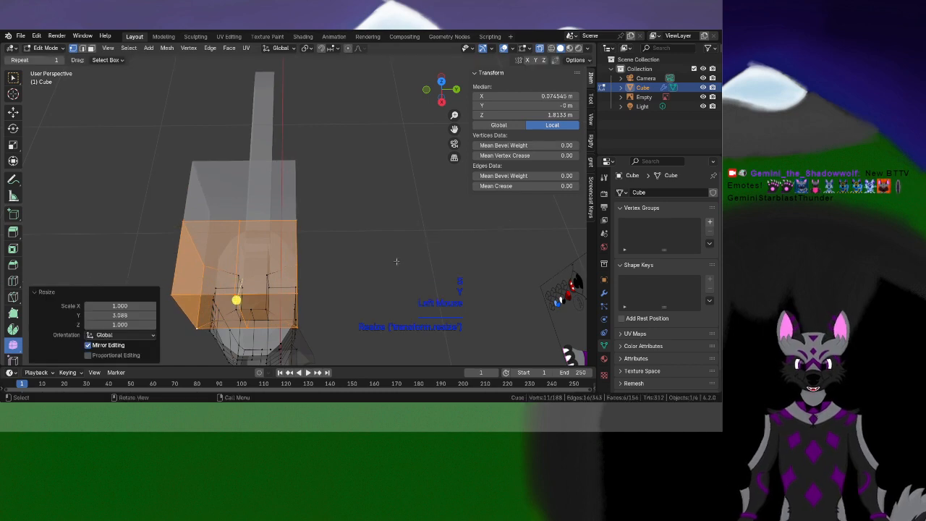
Add a horizontal loop cut around the lower part of the neck with a slide factor of about 0.542
middle_click_drag(397, 263, 437, 203)
middle_click_drag(438, 202, 358, 145, "shift")
middle_click_drag(329, 102, 346, 180, "shift")
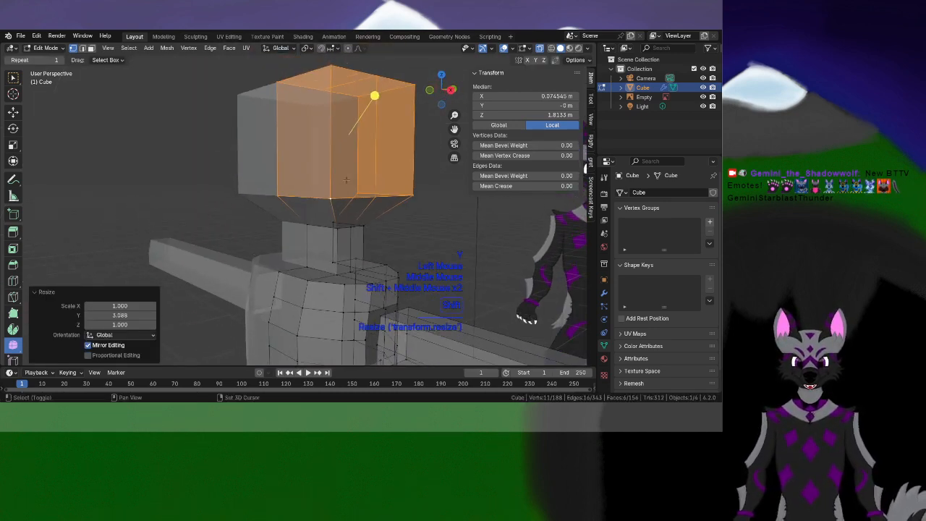
scroll(333, 240, "up", 2)
middle_click_drag(301, 226, 237, 255)
key("ctrl+r")
left_click(210, 246)
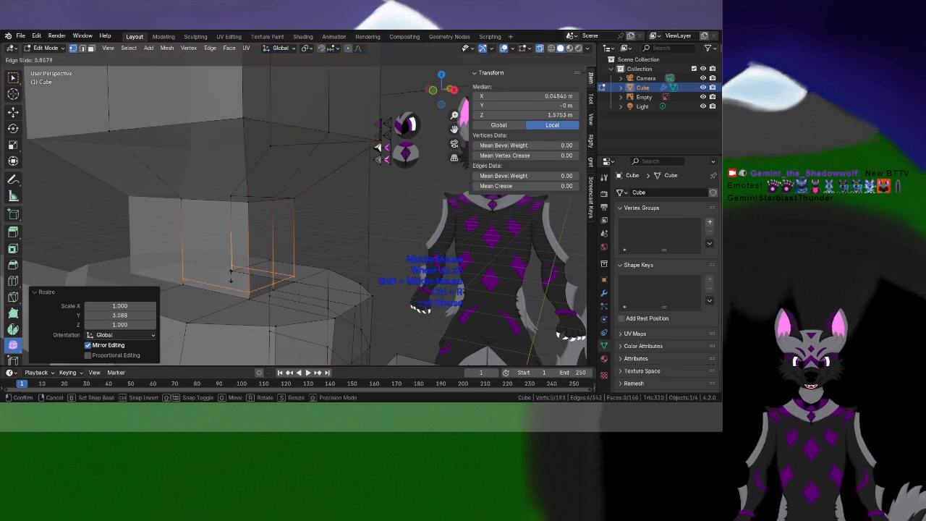
left_click(283, 271)
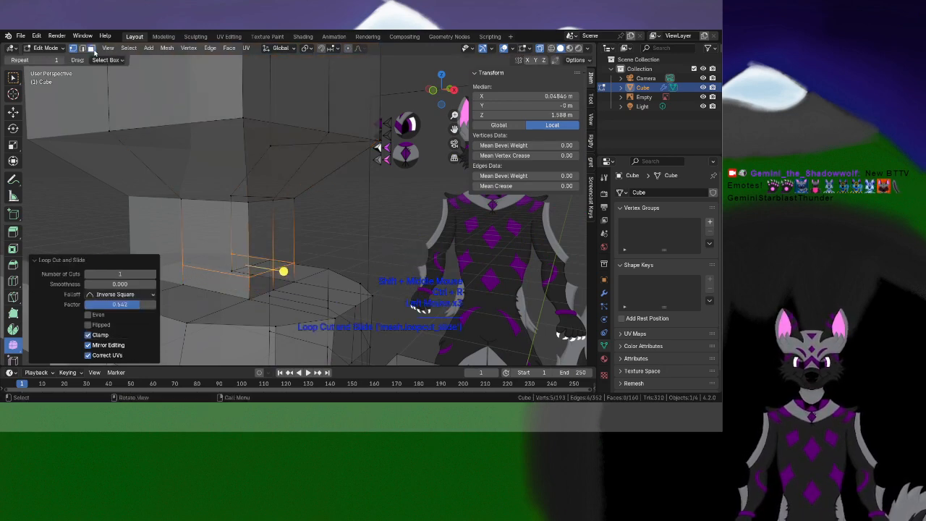
Select the lowest face loop of the neck and delete its faces
left_click(94, 50)
scroll(223, 289, "up", 1)
left_click(229, 319, "alt")
right_click(230, 321)
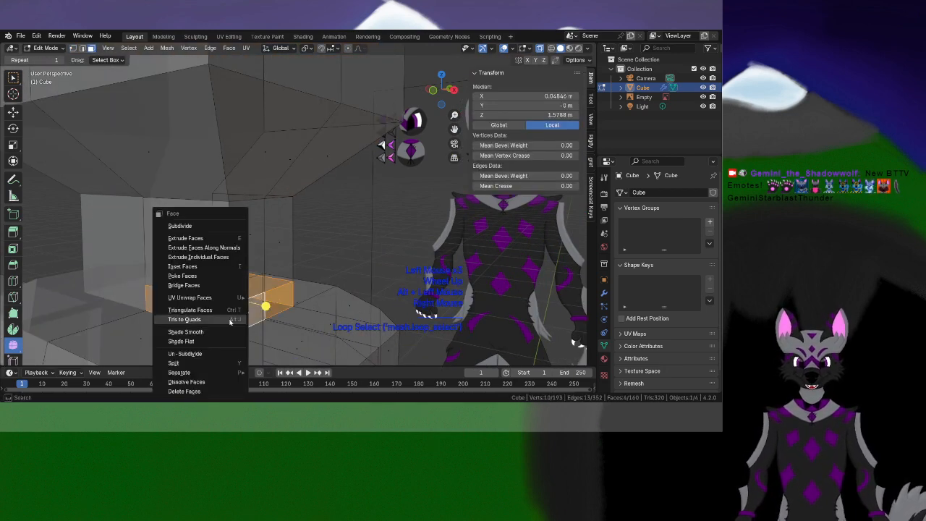
left_click(219, 390)
scroll(230, 308, "down", 2)
middle_click_drag(230, 298, 234, 235, "shift")
scroll(233, 234, "down", 2)
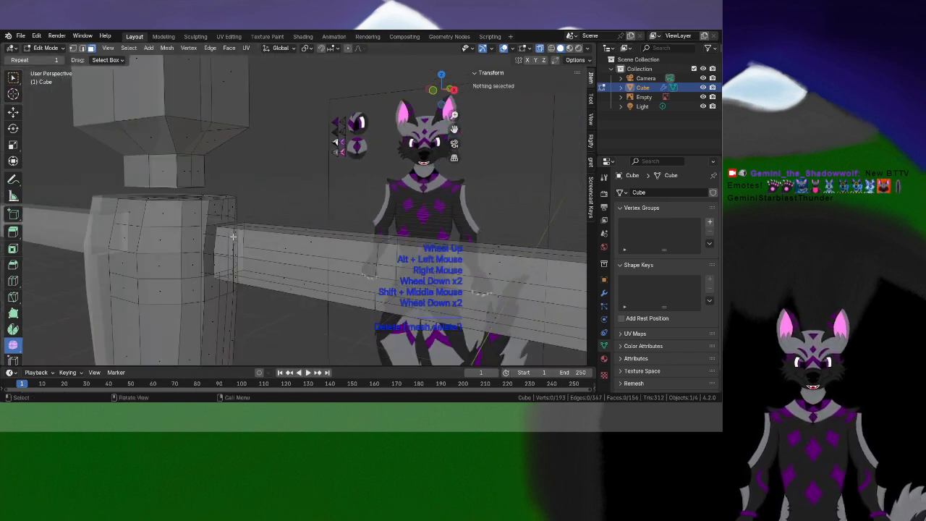
Reshape the upper legs by moving vertices with proportional editing, the last one on the outer thigh by about 0.054 m along X
middle_click_drag(324, 248, 244, 160, "shift")
scroll(324, 247, "down", 2)
middle_click_drag(255, 325, 254, 262, "shift")
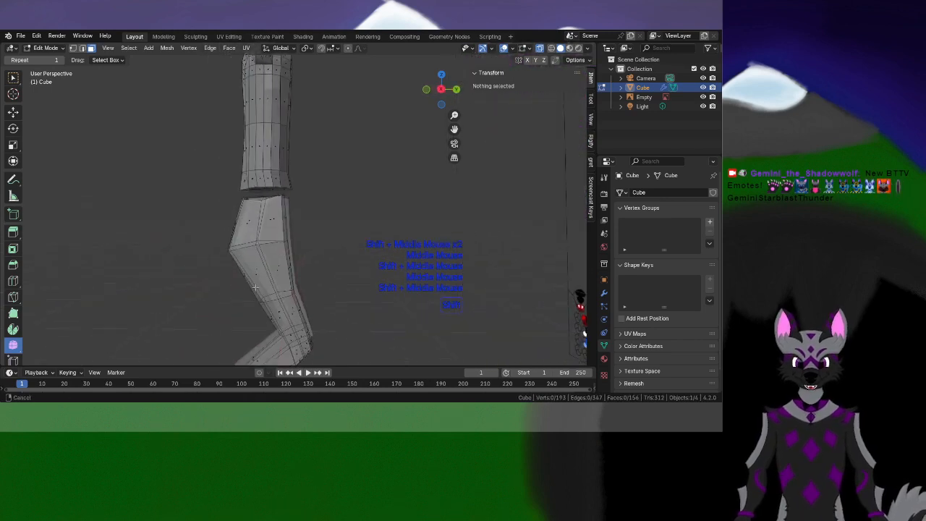
scroll(255, 262, "up", 2)
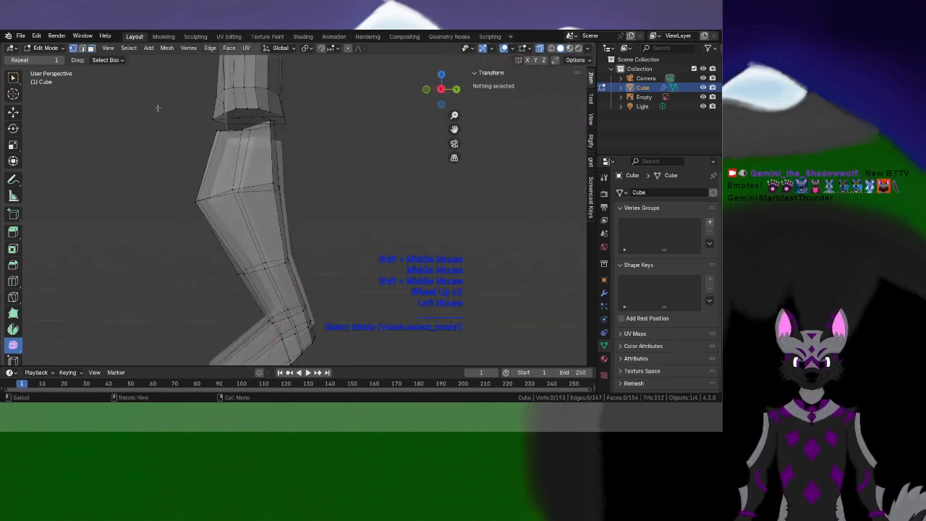
middle_click_drag(222, 178, 311, 235, "shift")
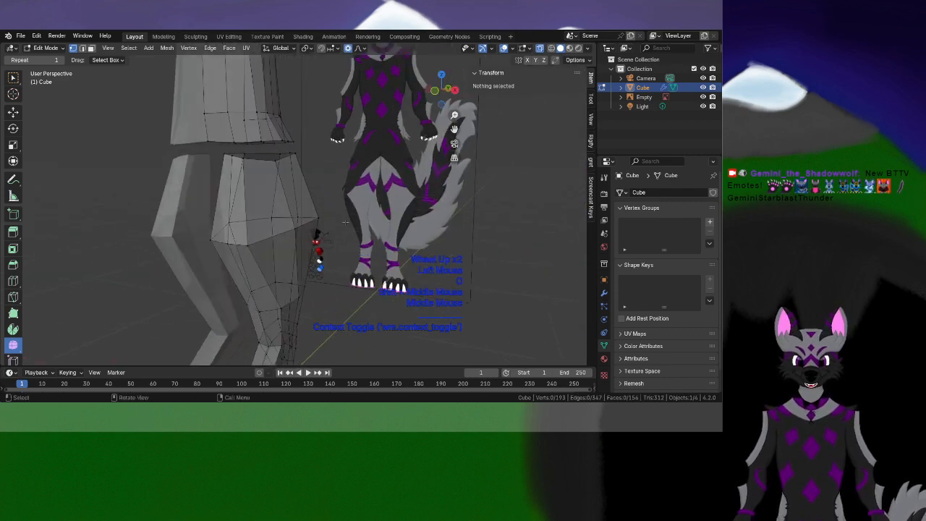
scroll(280, 242, "up", 2)
left_click(193, 260)
middle_click_drag(239, 242, 254, 228)
key("g")
left_click(202, 206)
key("g")
left_click(264, 209)
left_click(301, 213)
key("g")
left_click(356, 195)
Move the rear torso vertex just above the hips about 0.031 m backward along Y
scroll(374, 262, "down", 2)
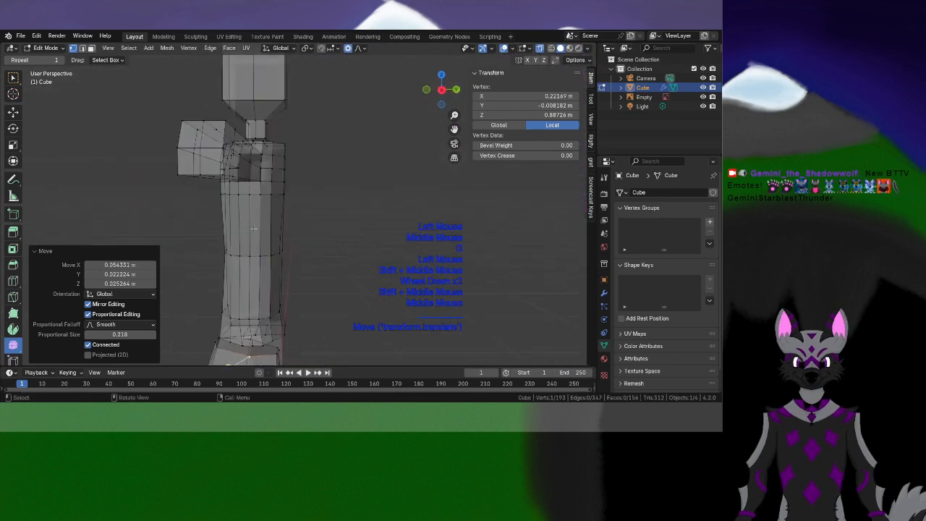
left_click_drag(278, 296, 282, 305)
left_click(292, 310)
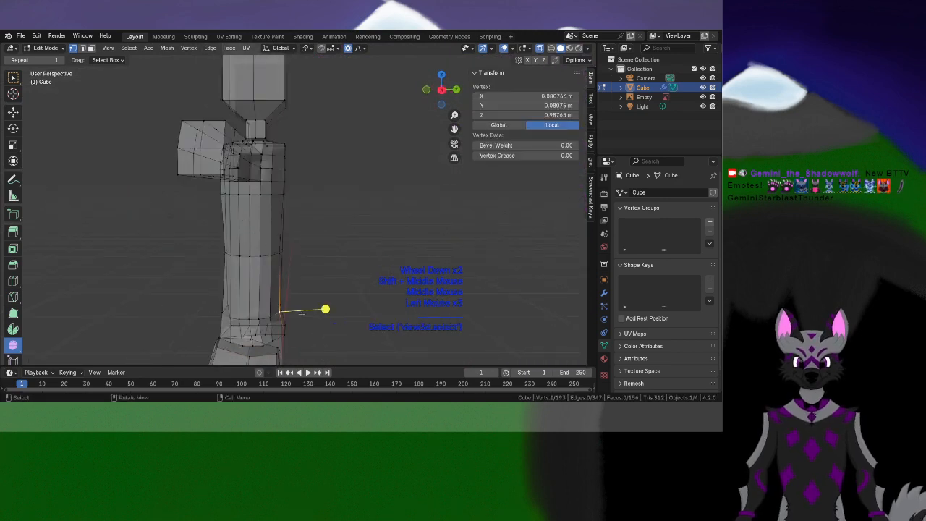
key("g")
left_click(293, 308)
middle_click_drag(293, 308, 285, 285)
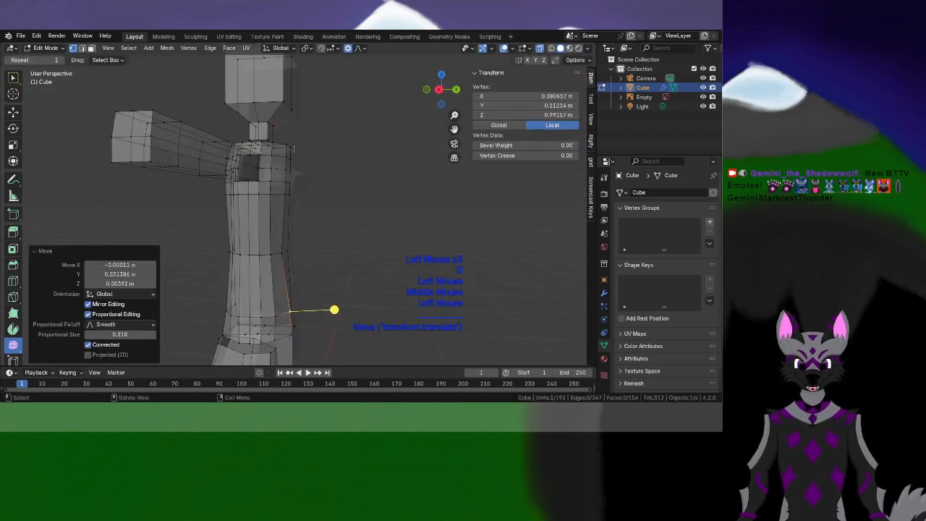
Move the centre vertex of the upper back about 0.034 m along Y and reposition a vertex on the torso
left_click(295, 150)
key("g")
left_click(314, 164)
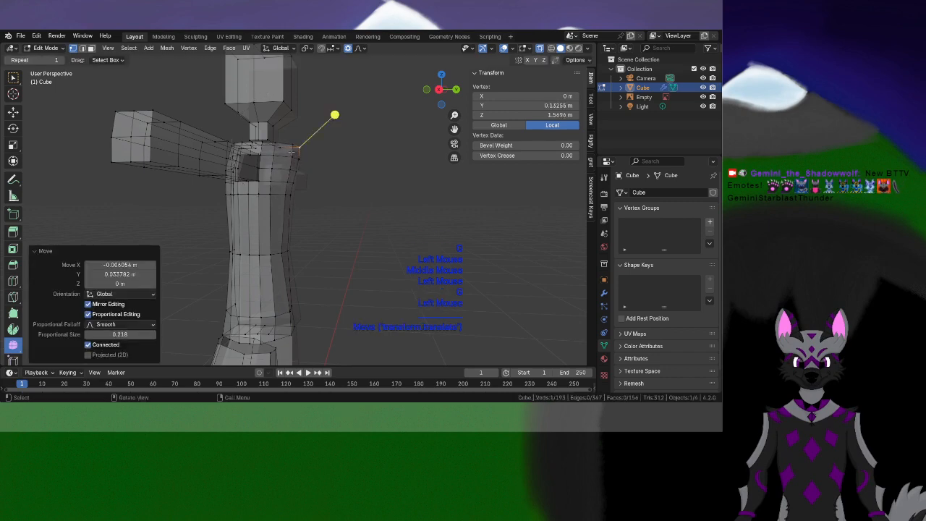
middle_click_drag(313, 163, 317, 140, "shift")
scroll(263, 212, "up", 2)
scroll(263, 212, "up", 1)
left_click(232, 233)
key("g")
left_click(232, 240)
Select the five centre-line vertices on the torso's underside and move them about 0.068 m down between the legs
middle_click_drag(317, 140, 316, 141)
left_click(310, 178)
mouse_move(310, 181)
middle_mouse_down()
mouse_move(277, 272)
mouse_move(337, 283)
mouse_move(332, 186)
mouse_move(298, 189)
middle_mouse_up()
scroll(287, 250, "up", 2)
scroll(286, 250, "up", 1)
scroll(333, 185, "down", 1, "shift")
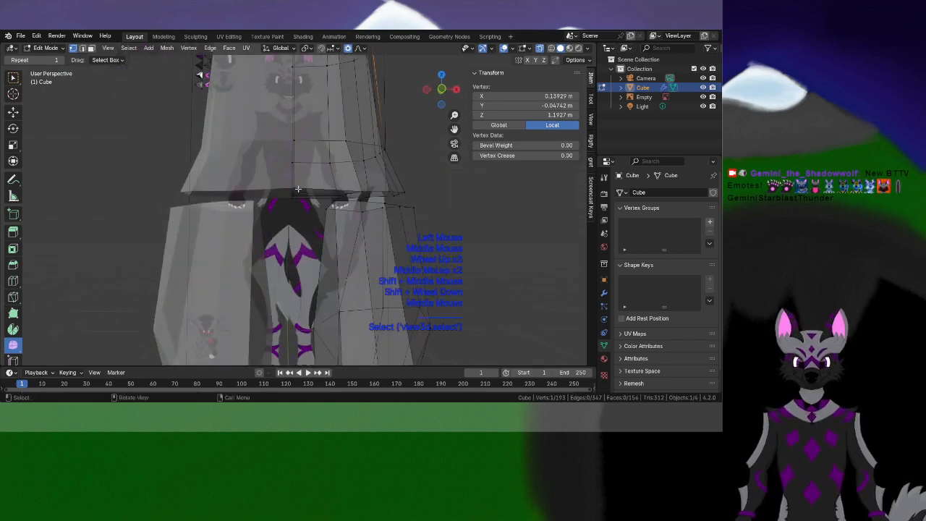
left_click_drag(291, 178, 319, 206, "shift")
middle_click_drag(318, 206, 292, 246)
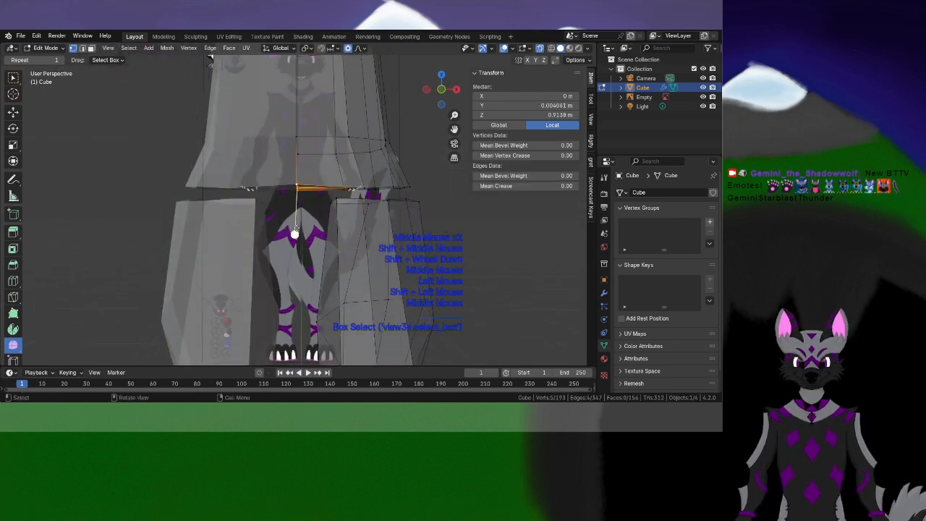
key("g")
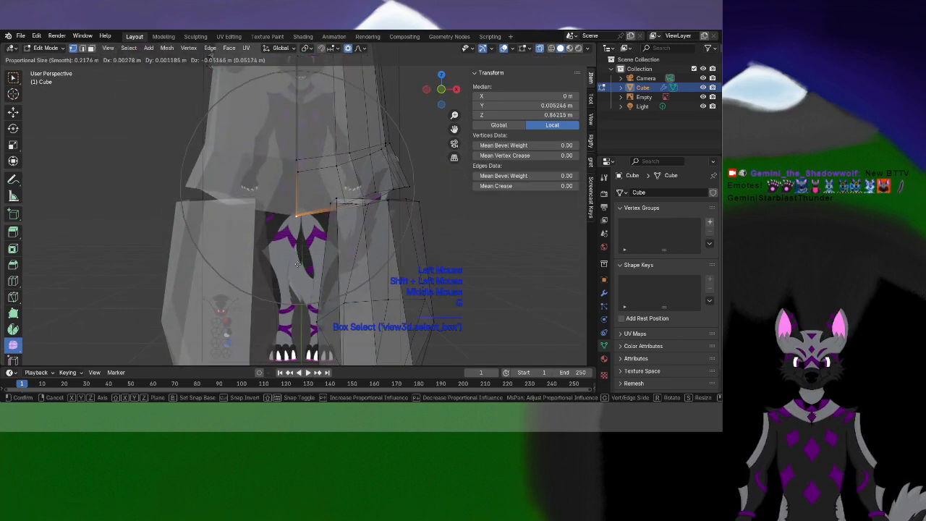
left_click(298, 271)
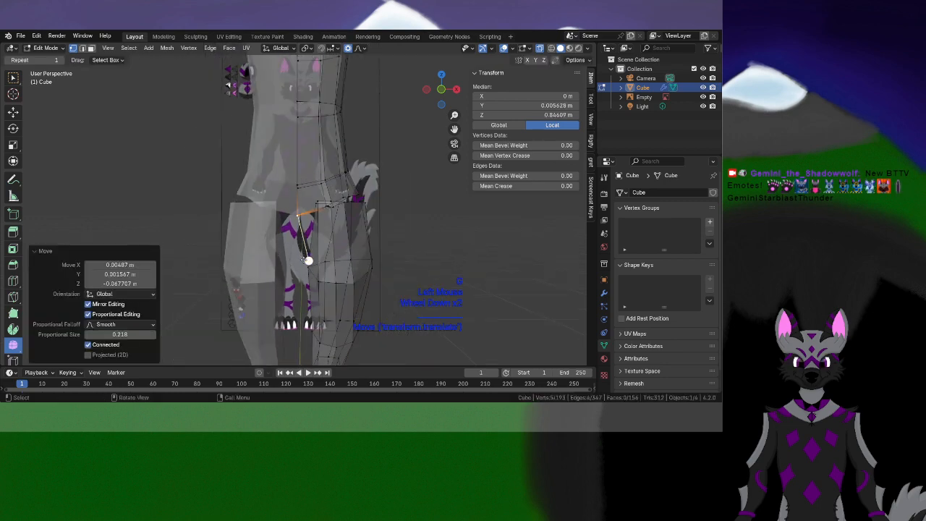
Examine the torso, neck and head block from several angles against the reference image
scroll(301, 320, "down", 3)
middle_click_drag(302, 321, 320, 331, "shift")
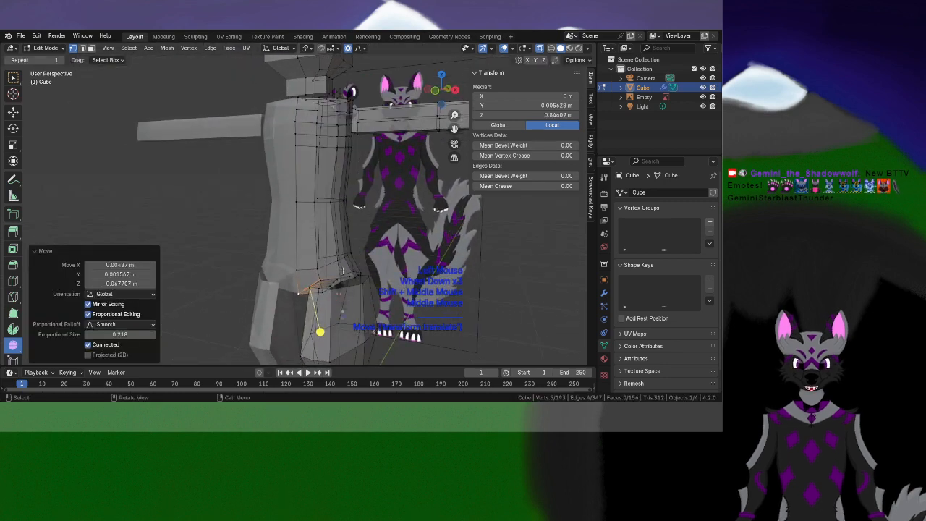
middle_click_drag(331, 246, 273, 248, "shift")
middle_click_drag(220, 202, 261, 240, "shift")
scroll(360, 211, "up", 2)
middle_click_drag(360, 211, 295, 272, "shift")
middle_click_drag(275, 193, 333, 250, "shift")
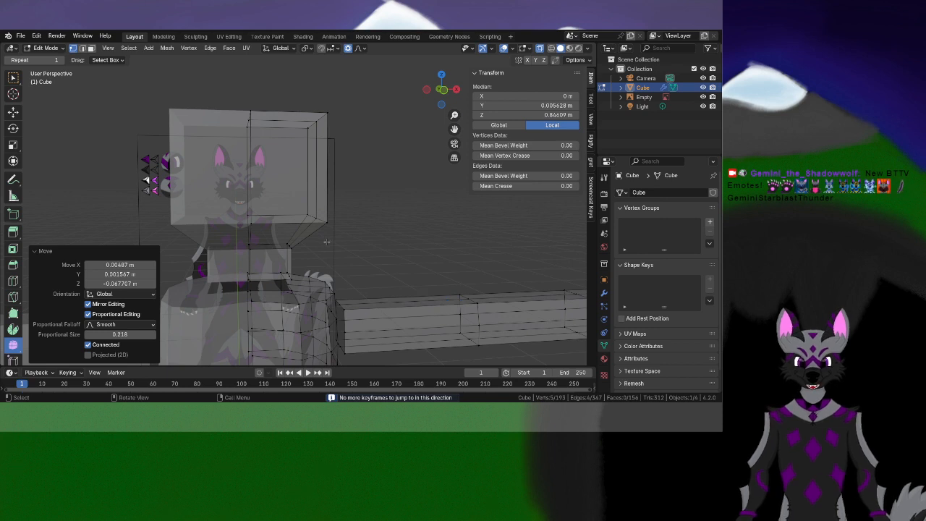
middle_click_drag(332, 236, 380, 237, "shift")
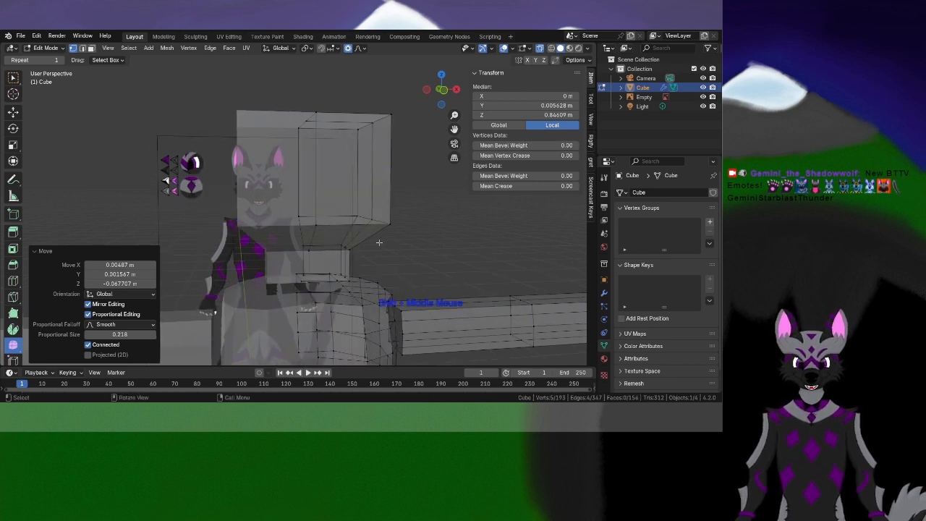
middle_click_drag(365, 241, 373, 206, "shift")
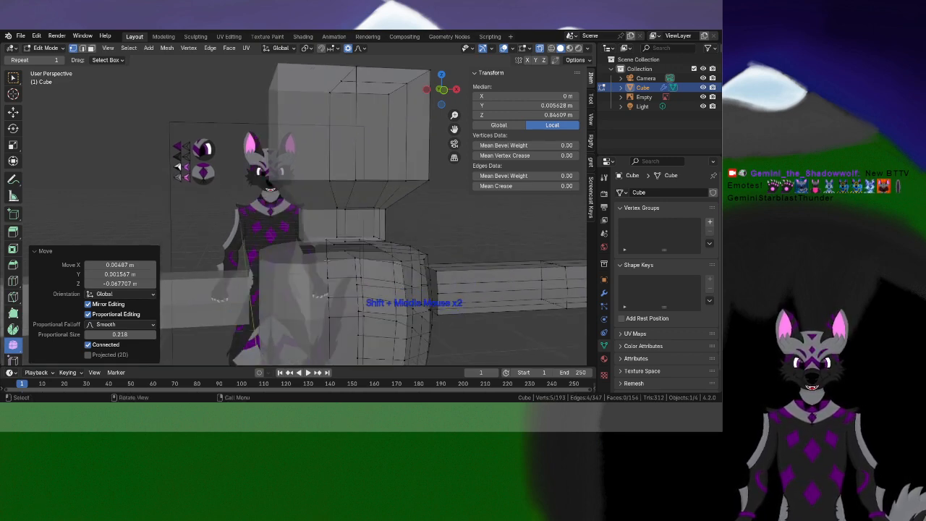
Select the edge loop around the torso's neck opening and extrude it about 0.026 m upward as a collar
middle_click_drag(327, 261, 307, 226, "shift")
scroll(362, 239, "up", 3)
scroll(326, 191, "up", 3)
left_click(281, 268, "alt")
key("e")
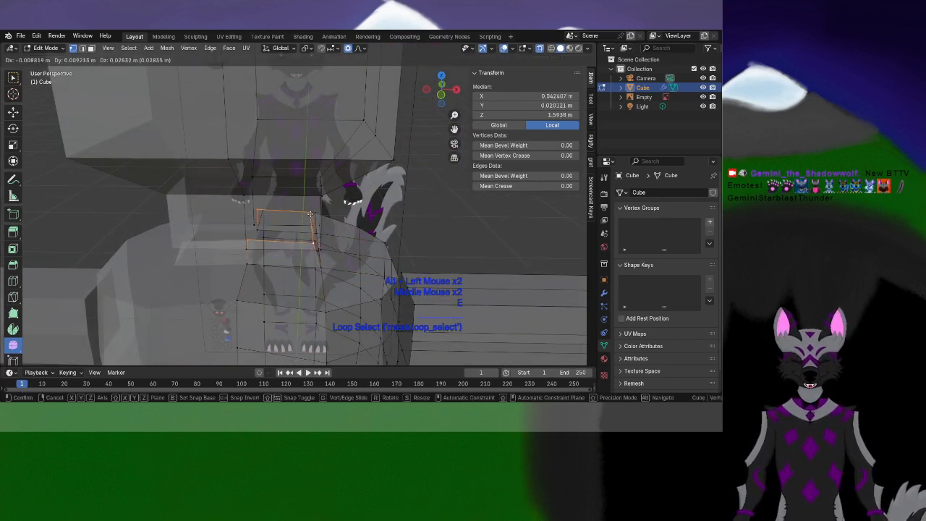
left_click(318, 214)
Select the vertices around the base of the collar and smooth them in several passes, the last with a smoothing of 0.810
scroll(325, 217, "up", 2)
left_click(277, 267, "alt")
middle_click_drag(277, 267, 291, 292)
left_click(350, 268, "shift")
middle_click_drag(350, 268, 387, 250)
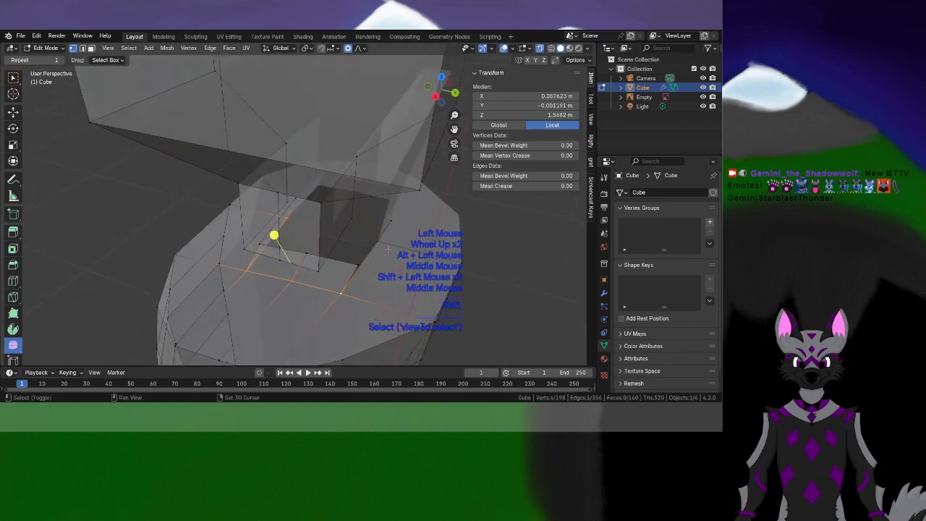
left_click_drag(306, 230, 424, 244)
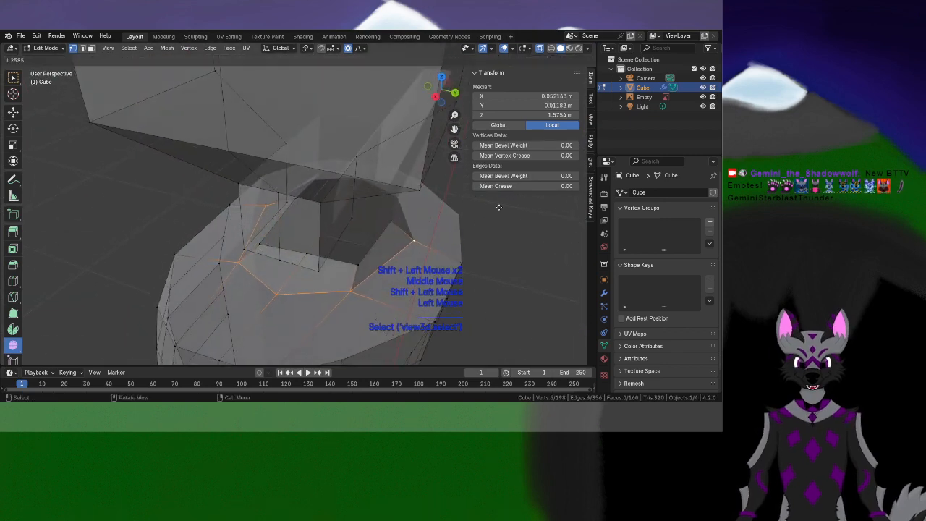
left_click_drag(498, 207, 510, 209)
left_click_drag(304, 231, 506, 251)
left_click_drag(304, 231, 487, 252)
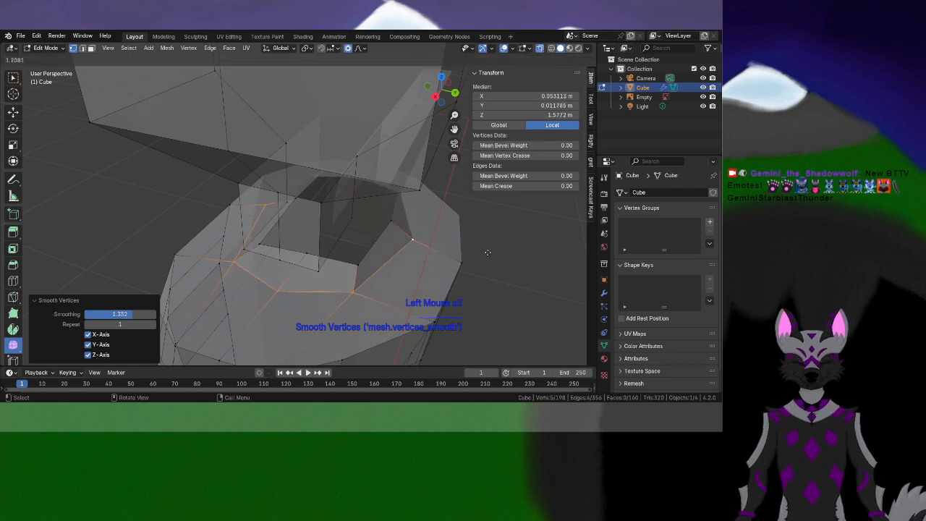
left_click_drag(427, 267, 405, 265)
middle_click_drag(405, 265, 396, 283)
middle_click_drag(329, 262, 336, 235, "shift")
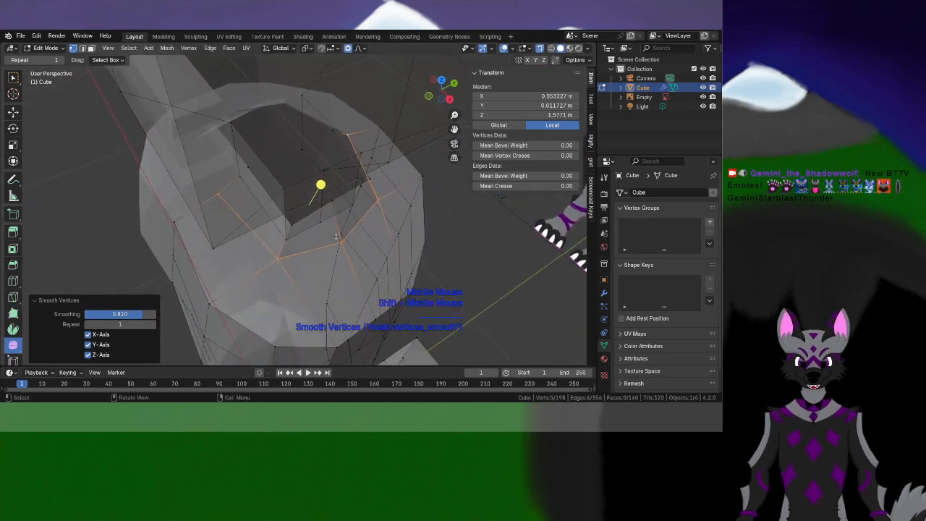
key("s")
key("d")
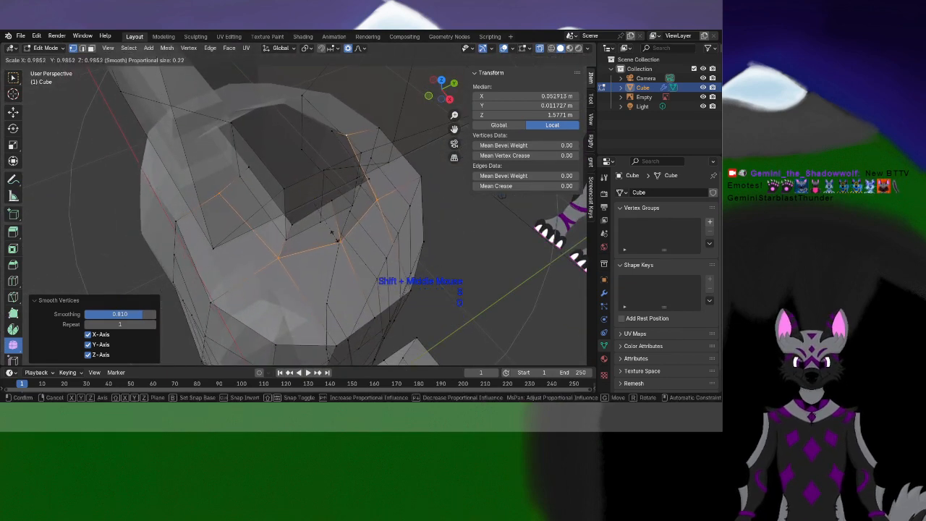
left_click(334, 236)
key("ctrl+z")
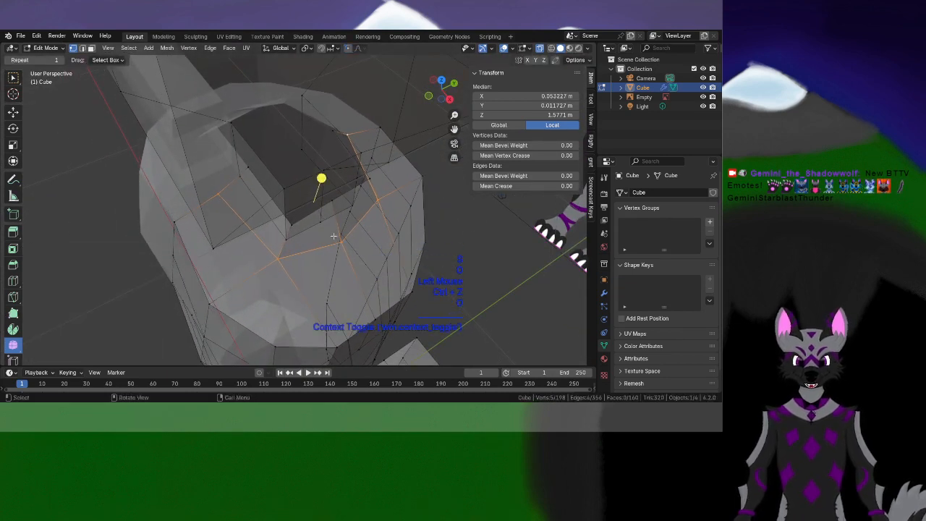
Scale the smoothed ring at the collar's base and enlarge the collar's top edge loop by 1.353, without proportional editing
key("s")
left_click(351, 236)
middle_click_drag(351, 236, 223, 265)
scroll(429, 253, "up", 2)
left_click(286, 268, "alt")
key("s")
left_click(322, 272)
middle_click_drag(308, 253, 296, 254)
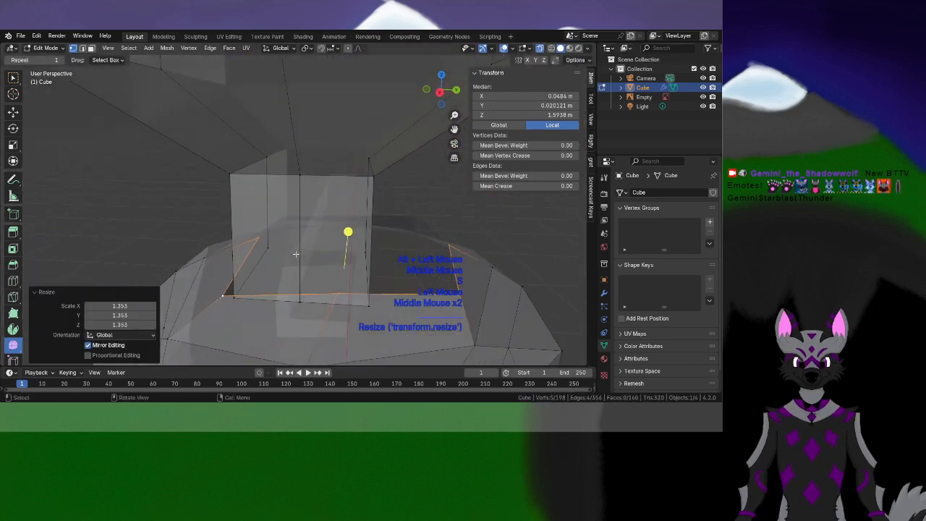
Select the two rear vertices of the collar's top edge and move them toward the neck
middle_click_drag(396, 254, 316, 253, "shift")
left_click(390, 262, "shift")
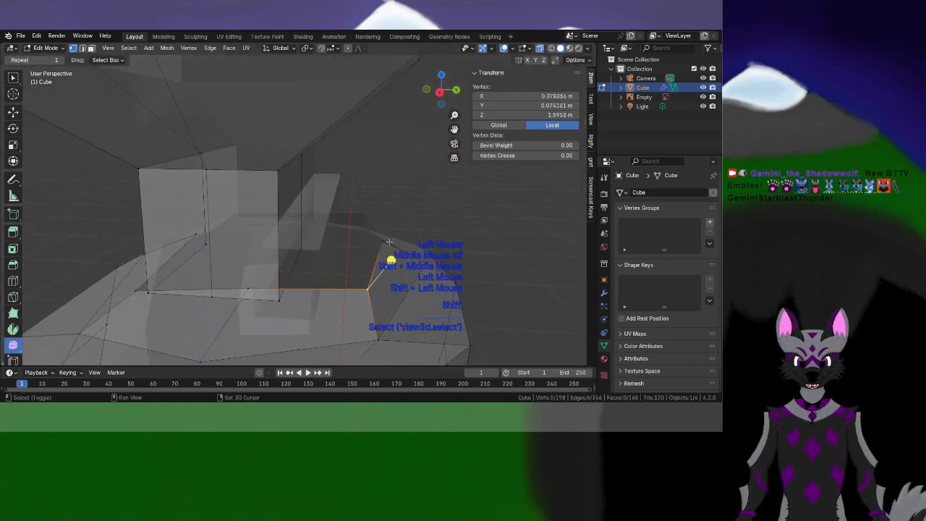
key("g")
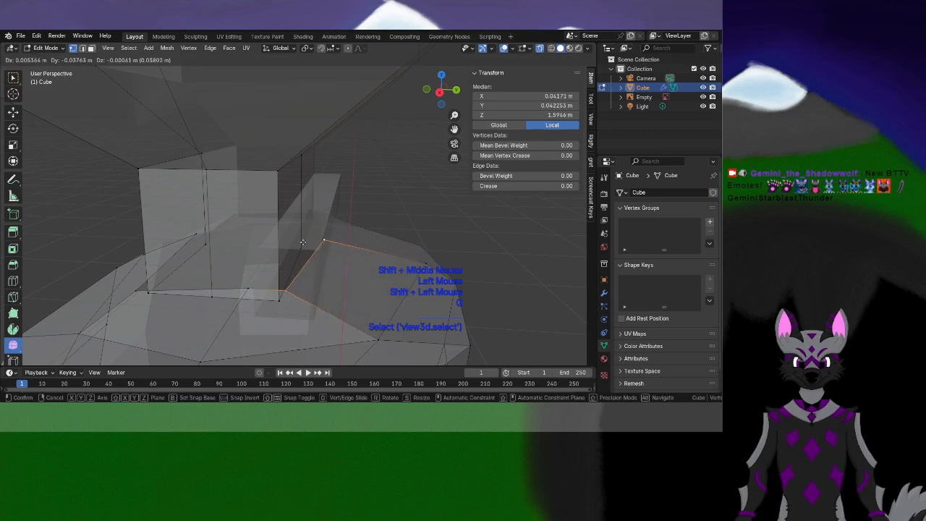
left_click(364, 219)
Move the neck's rear centre, rear corner and side bottom vertices toward the back of the collar, the last about 0.013 m along Y
left_click(347, 248)
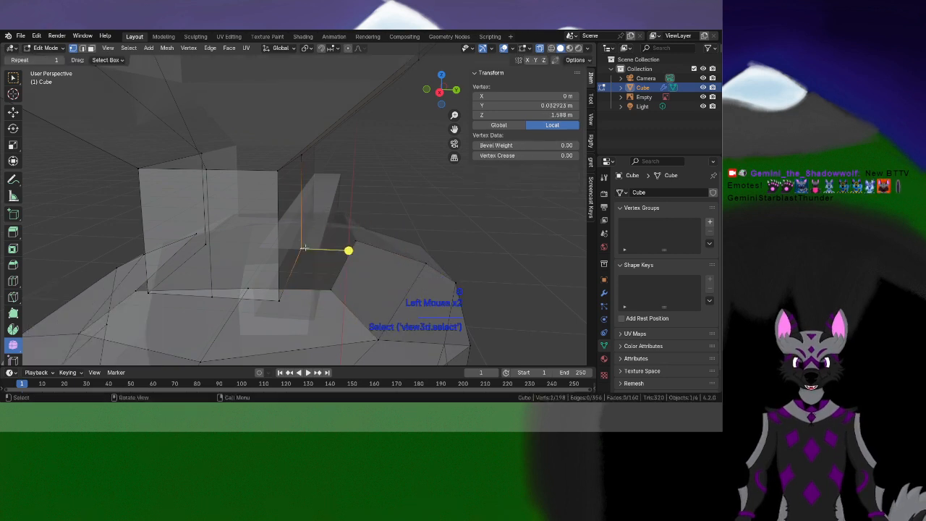
key("g")
left_click(389, 236)
left_click(284, 293)
key("g")
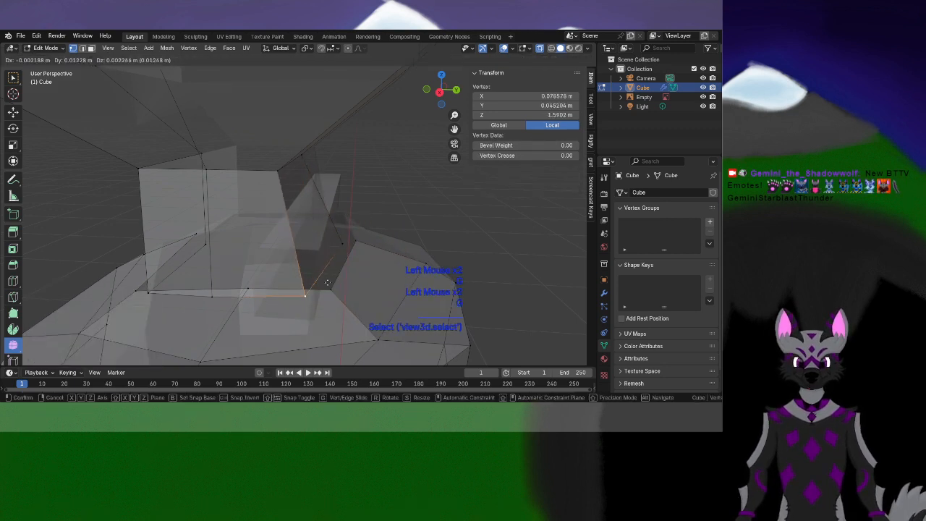
left_click(324, 285)
left_click(219, 292)
key("g")
left_click(252, 285)
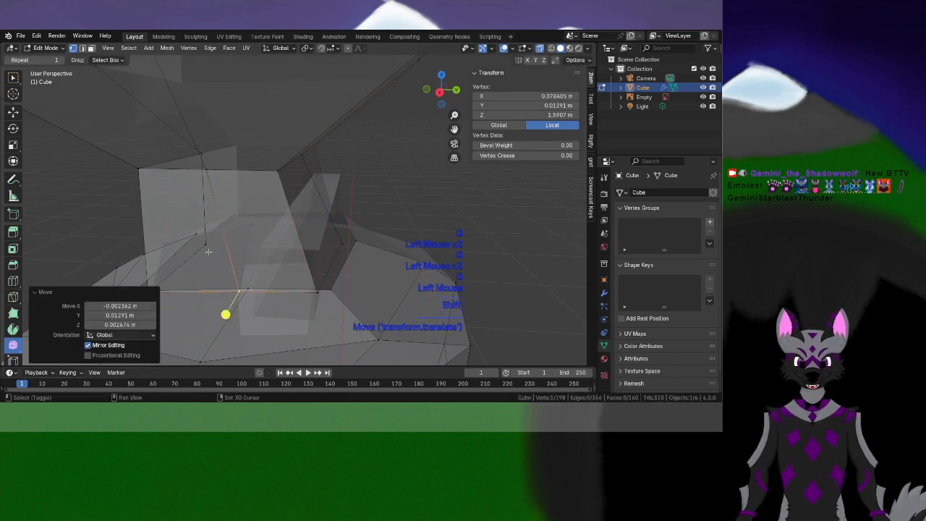
Move the neck's front centre and front corner bottom vertices toward the collar rim, the corner about 0.005 m up
middle_click_drag(249, 284, 387, 285, "shift")
left_click(334, 246)
mouse_move(334, 248)
middle_mouse_down()
mouse_move(366, 267)
mouse_move(337, 235)
middle_mouse_up()
key("g")
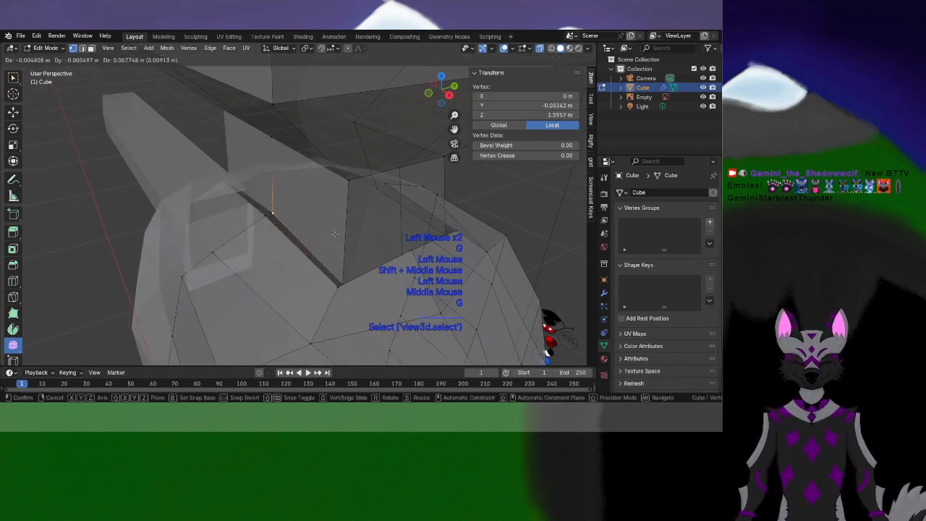
left_click(331, 229)
left_click(340, 284)
key("g")
left_click(332, 275)
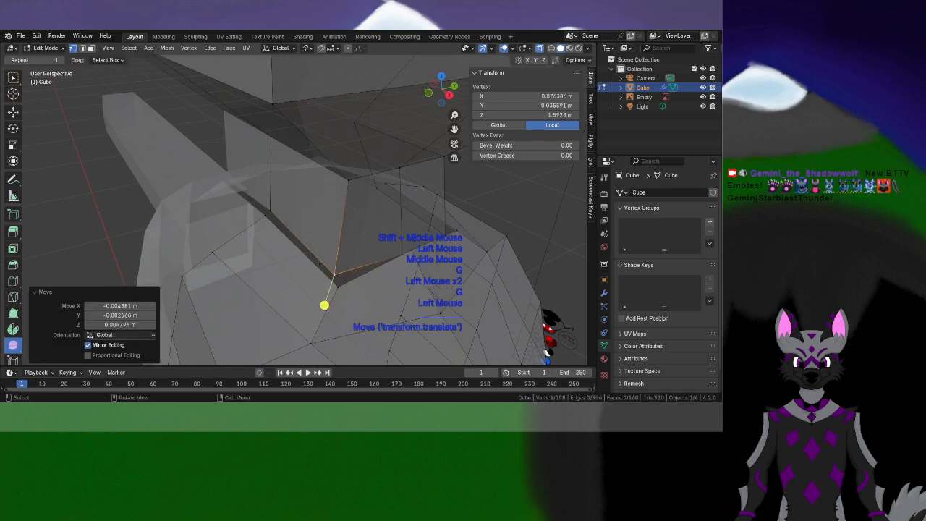
Select the vertices at the front end of the lower foot segment, rotate them 33.5° in side view and reposition them
middle_click_drag(333, 272, 279, 249)
scroll(372, 275, "down", 3)
scroll(367, 288, "down", 2)
key("KP_1")
scroll(246, 198, "down", 2)
scroll(279, 249, "up", 2)
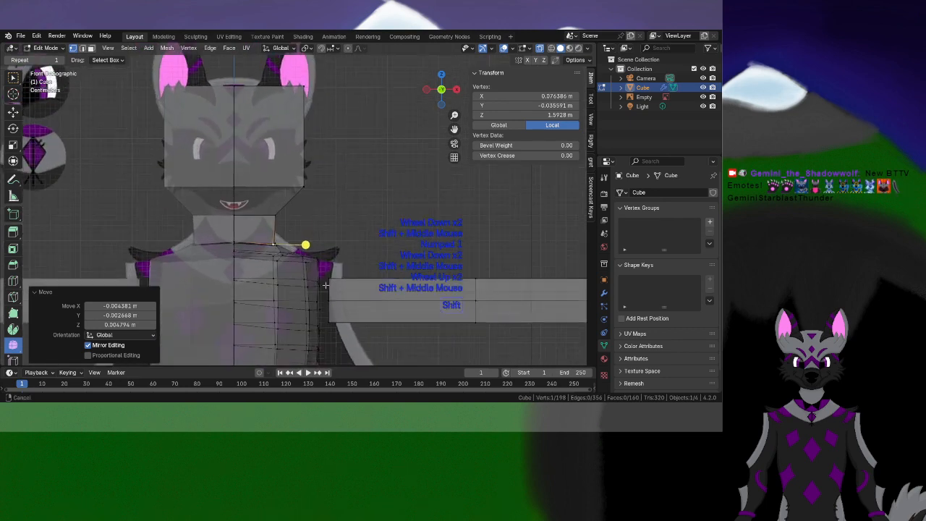
middle_click_drag(321, 312, 271, 178, "shift")
scroll(312, 173, "down", 3)
middle_click_drag(274, 311, 318, 185, "shift")
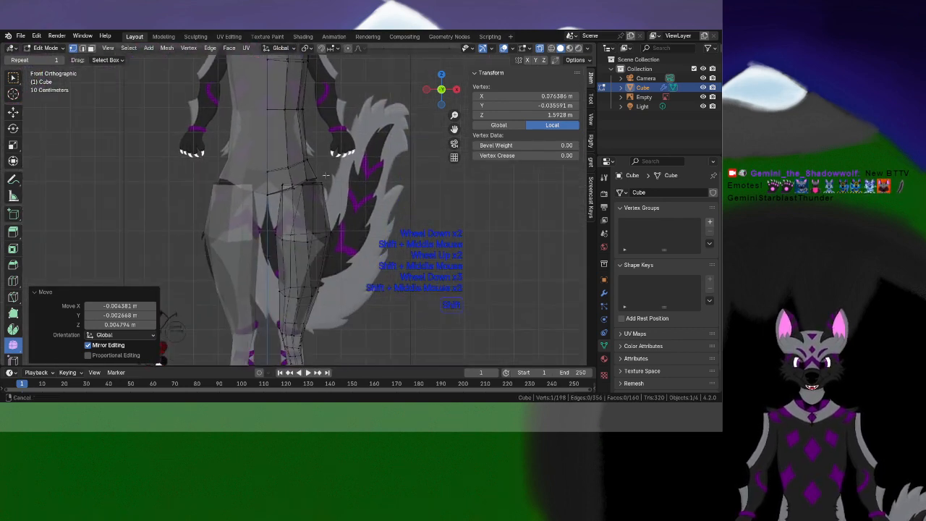
middle_click_drag(318, 241, 324, 128, "shift")
scroll(324, 127, "up", 2)
middle_click_drag(323, 317, 278, 298, "shift")
scroll(309, 230, "up", 2)
scroll(278, 298, "down", 1)
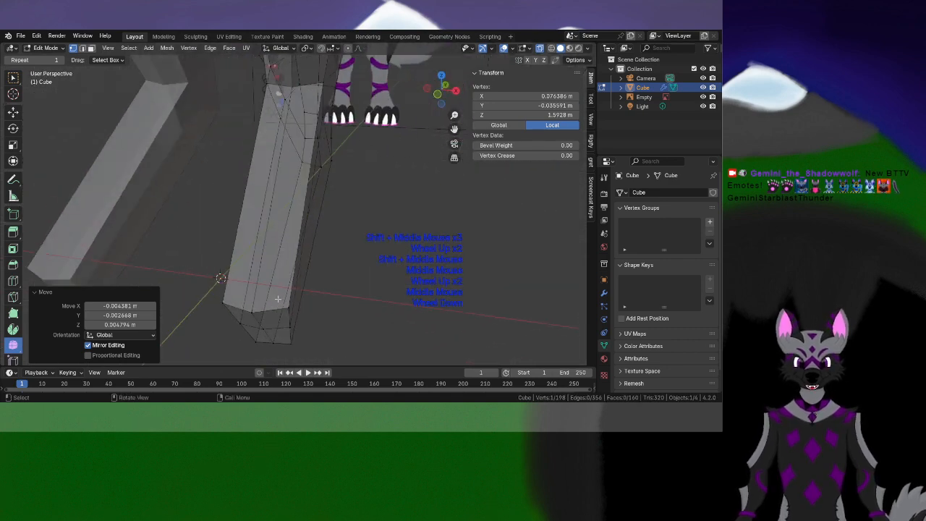
left_click(273, 310, "alt")
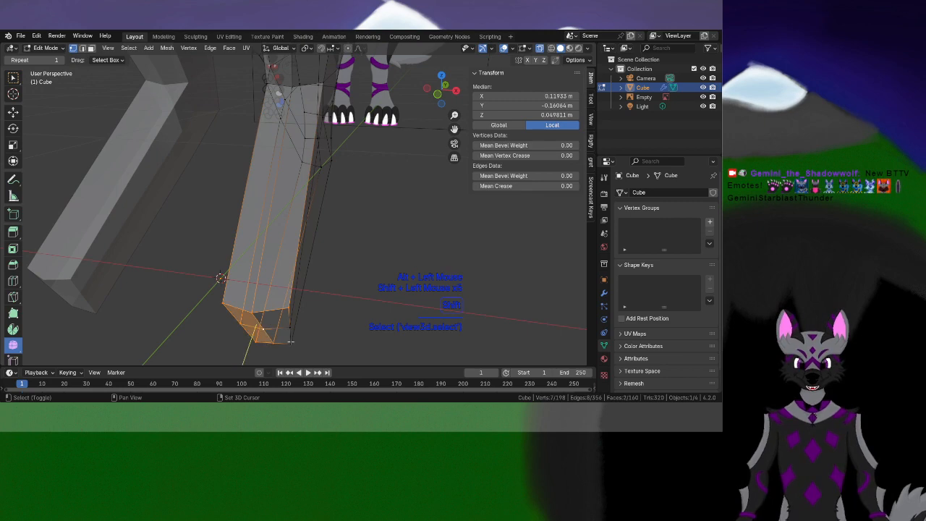
middle_click_drag(291, 313, 272, 223)
key("KP_3")
scroll(273, 223, "up", 2)
key("r")
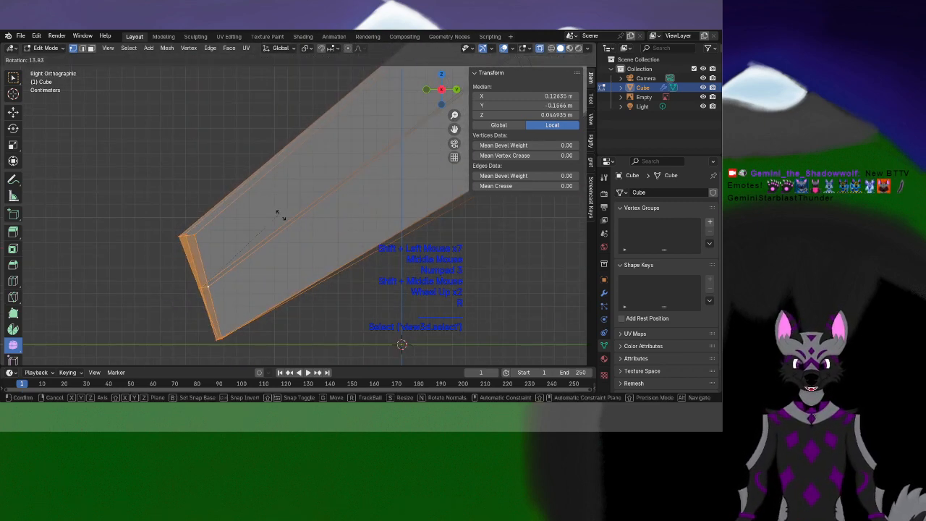
left_click(294, 246)
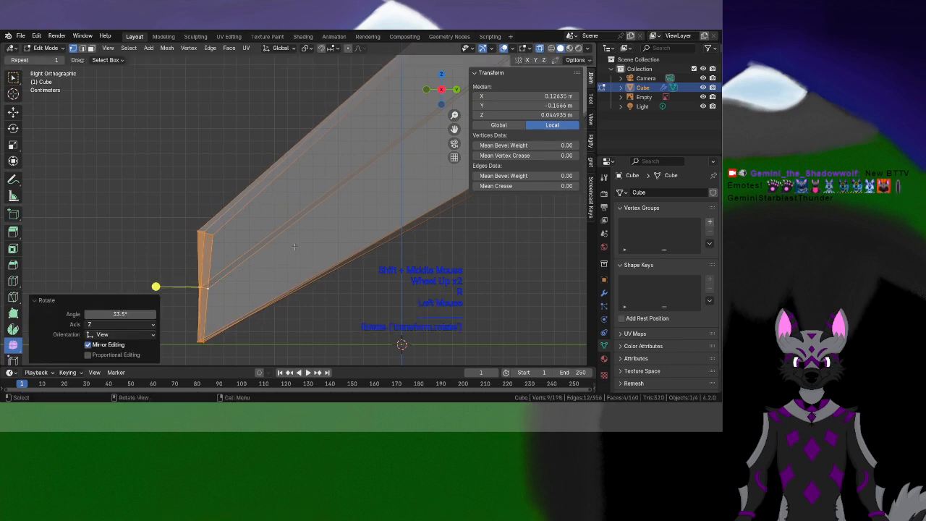
key("g")
left_click(288, 243)
Move the upper vertices of the foot's front face one by one in side view so they line up at one corner
middle_click_drag(289, 243, 267, 248, "shift")
scroll(194, 268, "up", 2)
scroll(189, 267, "up", 2)
left_click_drag(220, 224, 240, 243)
scroll(239, 243, "up", 2)
key("g")
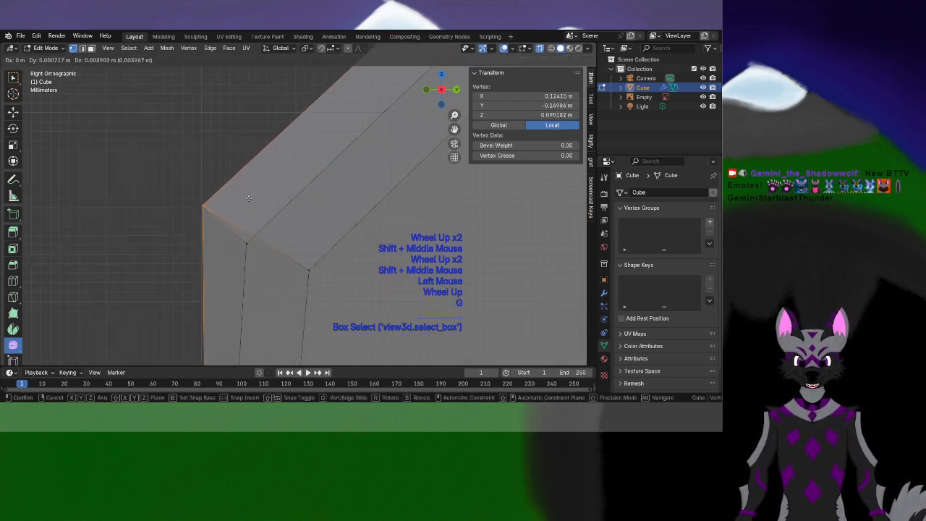
left_click(248, 197)
left_click(213, 233)
key("g")
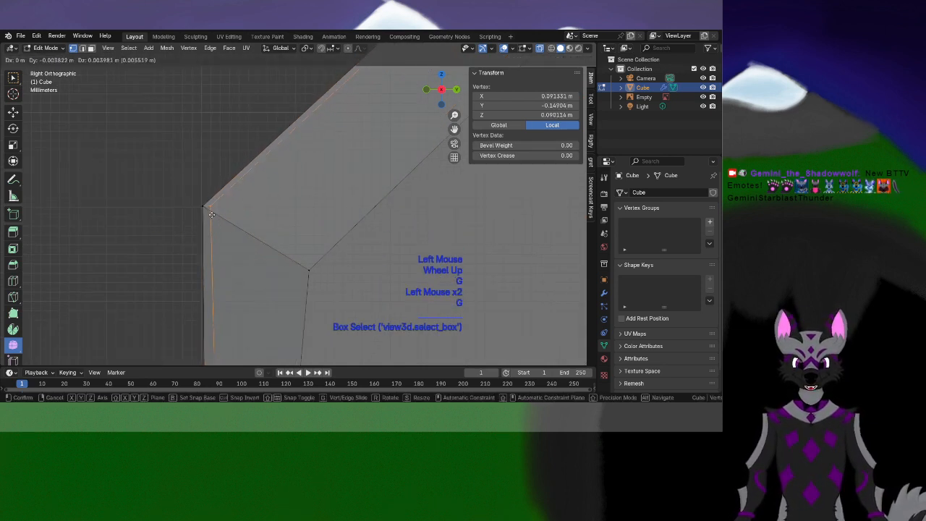
left_click(204, 210)
left_click(209, 223)
key("g")
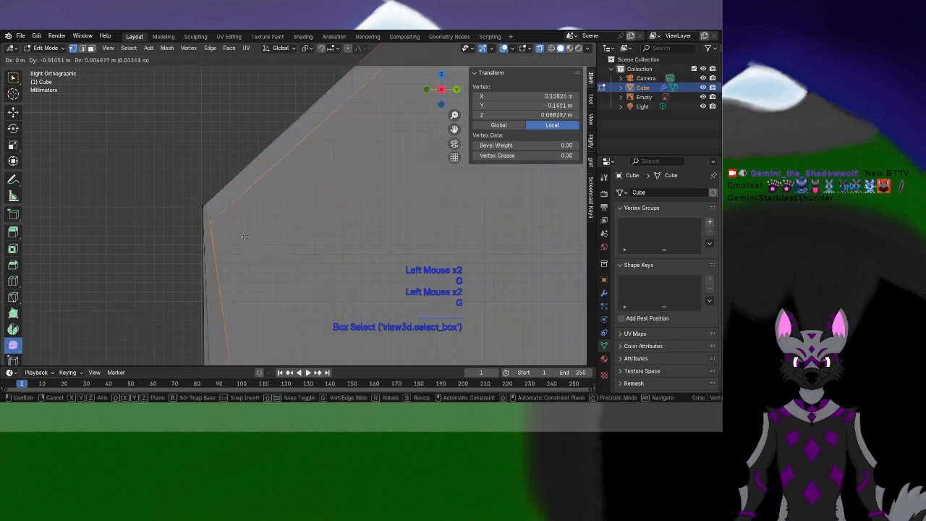
left_click(241, 222)
Snap the three upper vertices of the foot's front face to the grid
left_click_drag(185, 183, 239, 250)
right_click(236, 249)
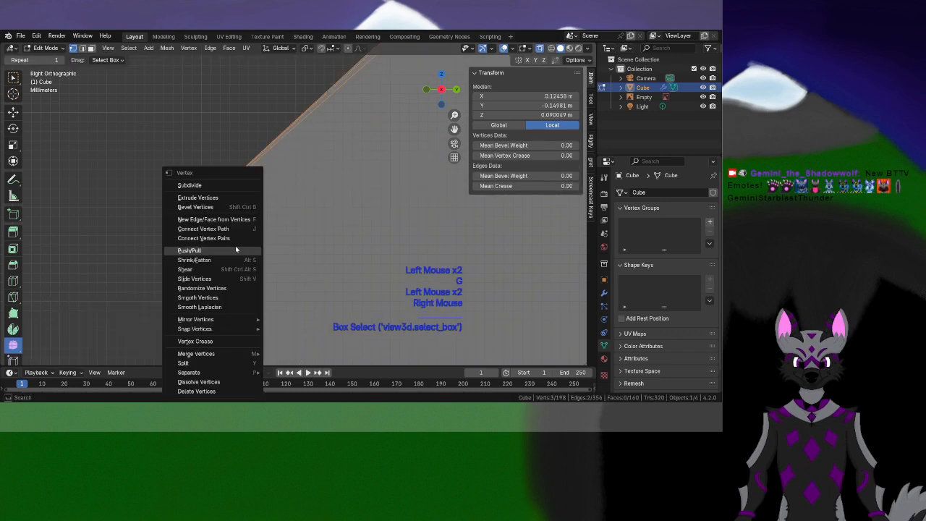
mouse_move(207, 329)
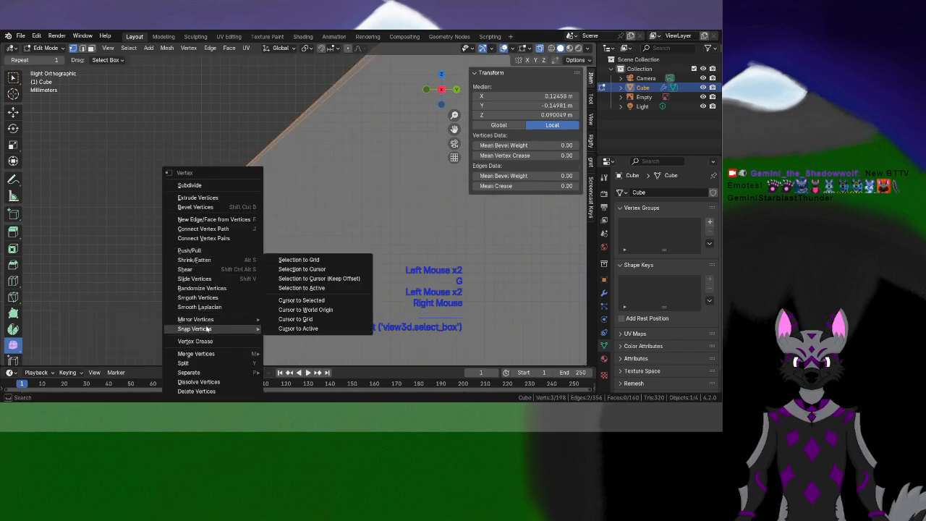
left_click(293, 260)
Move the middle-row vertices of the foot's front face in side view to line up on the vertical front edge
middle_click_drag(289, 256, 292, 197, "shift")
scroll(264, 252, "down", 2)
left_click_drag(247, 177, 283, 209)
scroll(282, 209, "up", 1)
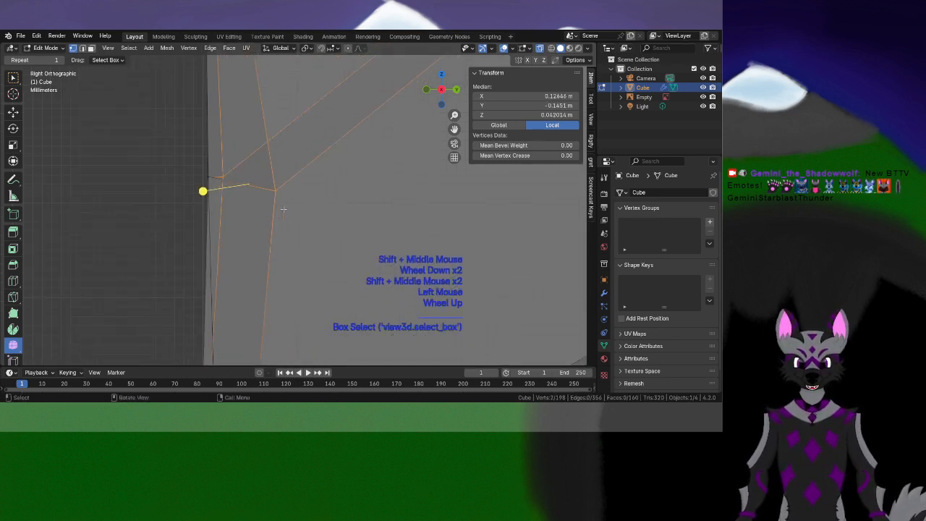
key("g")
left_click(212, 237)
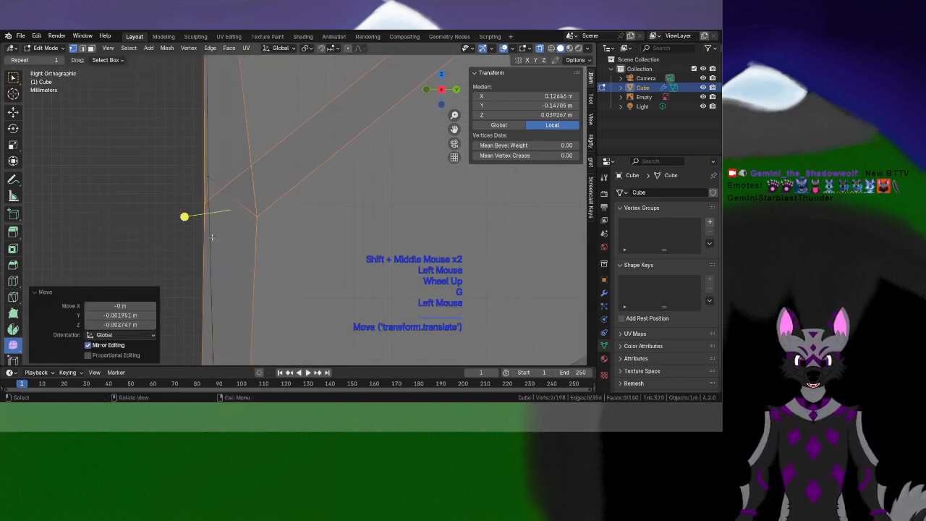
left_click_drag(214, 182, 285, 232)
key("g")
left_click(221, 223)
key("g")
left_click(225, 217)
Snap the three middle-row vertices of the foot's front face to the grid
left_click_drag(183, 173, 224, 240)
right_click(244, 240)
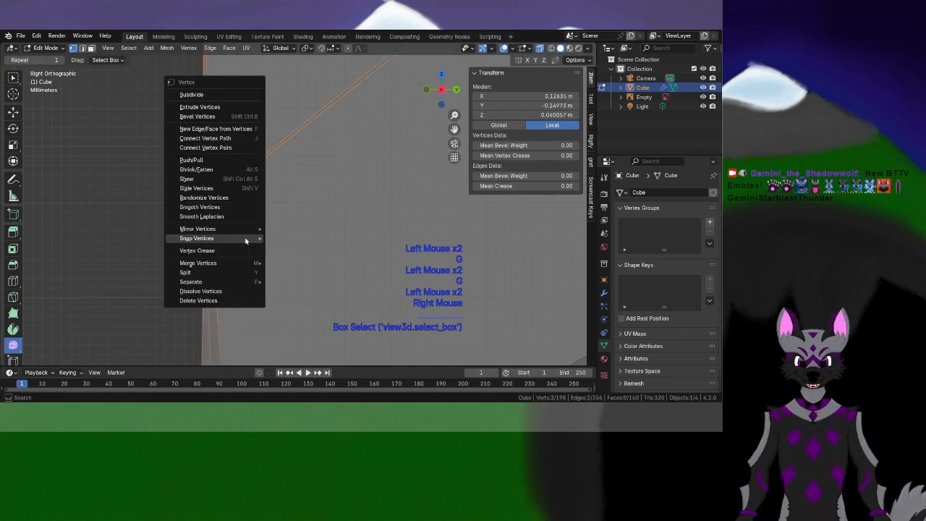
mouse_move(224, 240)
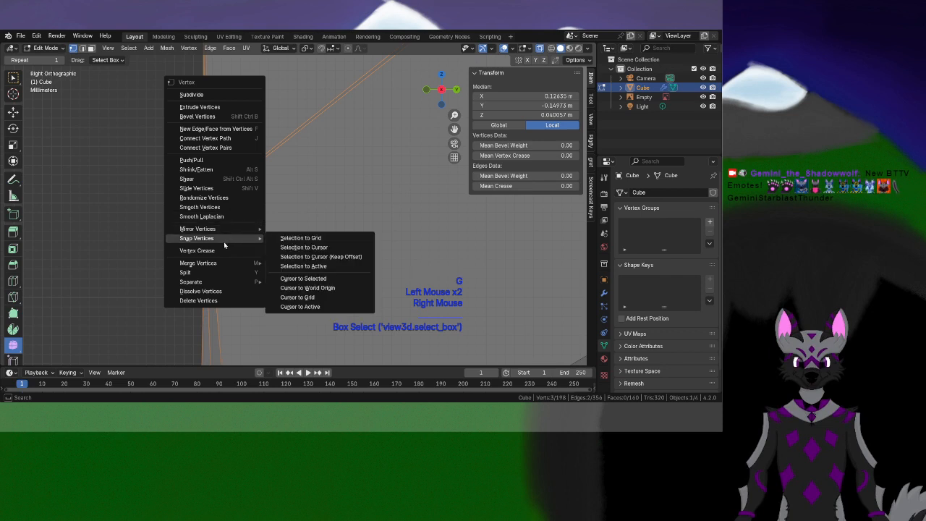
left_click(291, 238)
Move the stray outer middle-row vertex onto the front edge at Y -0.15 m and snap it to the grid
scroll(282, 236, "down", 1)
scroll(209, 202, "up", 3)
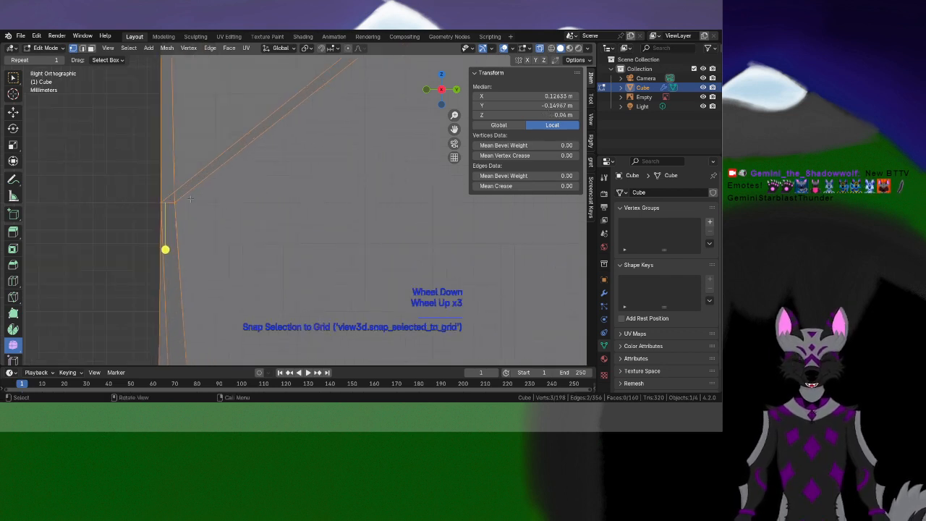
left_click_drag(202, 232, 203, 232)
key("g")
left_click(128, 201)
right_click(154, 230)
mouse_move(189, 232)
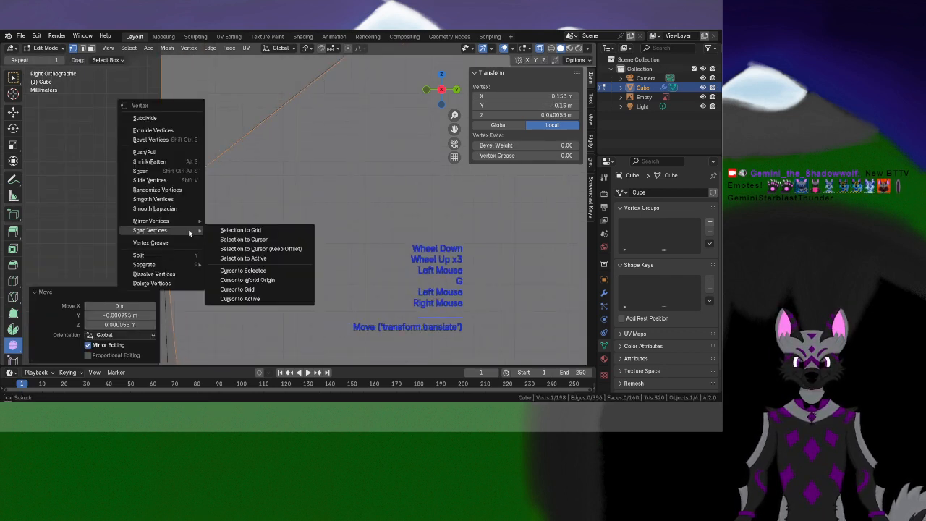
left_click(240, 230)
Move the bottom vertices of the foot's front face in side view together at the front edge on the ground line
scroll(240, 230, "down", 2)
middle_click_drag(217, 217, 222, 196, "shift")
middle_click_drag(238, 238, 288, 130, "shift")
middle_click_drag(239, 290, 253, 210, "shift")
scroll(217, 246, "up", 2)
left_click_drag(202, 250, 254, 285)
key("g")
left_click(227, 276)
key("g")
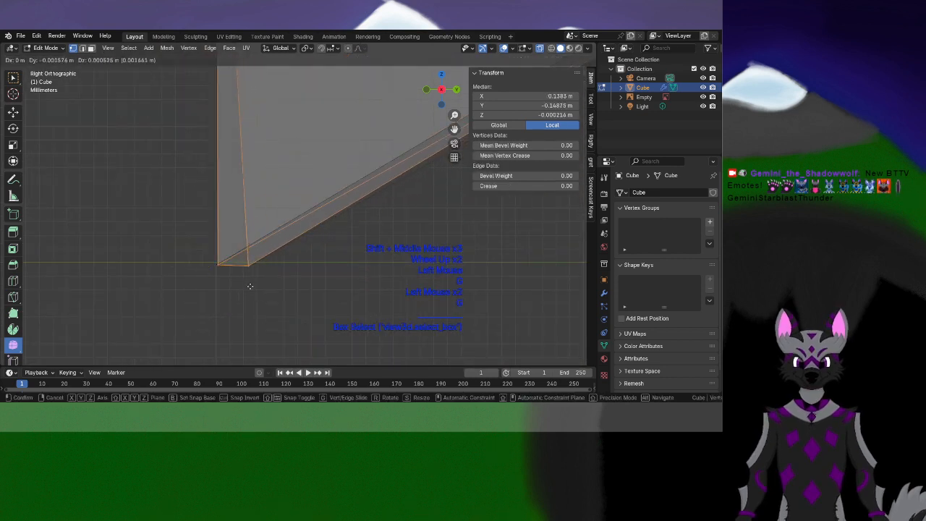
left_click(250, 286)
left_click_drag(242, 252, 271, 289)
key("g")
left_click(198, 294)
Snap the three bottom front vertices of the foot to the grid at Y -0.15 m and Z 0 m
right_click(237, 288)
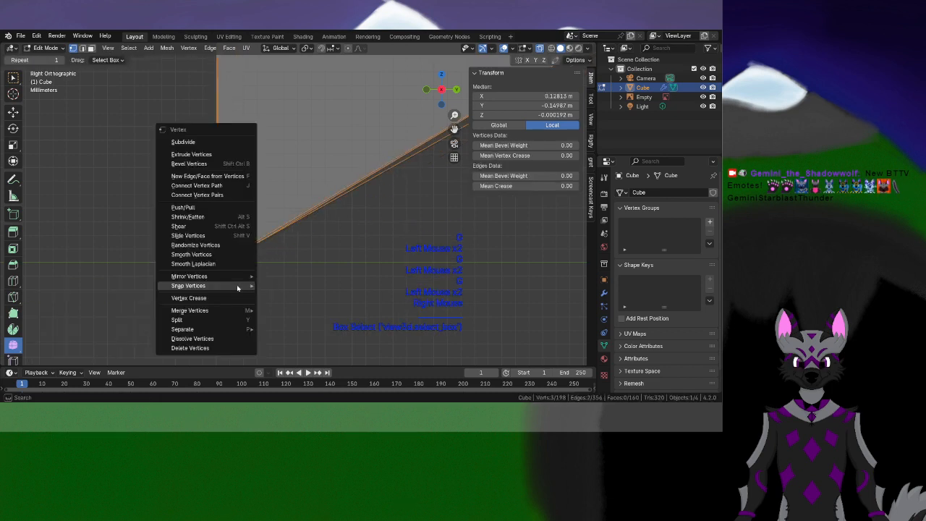
mouse_move(237, 288)
left_click(279, 286)
scroll(241, 281, "down", 2)
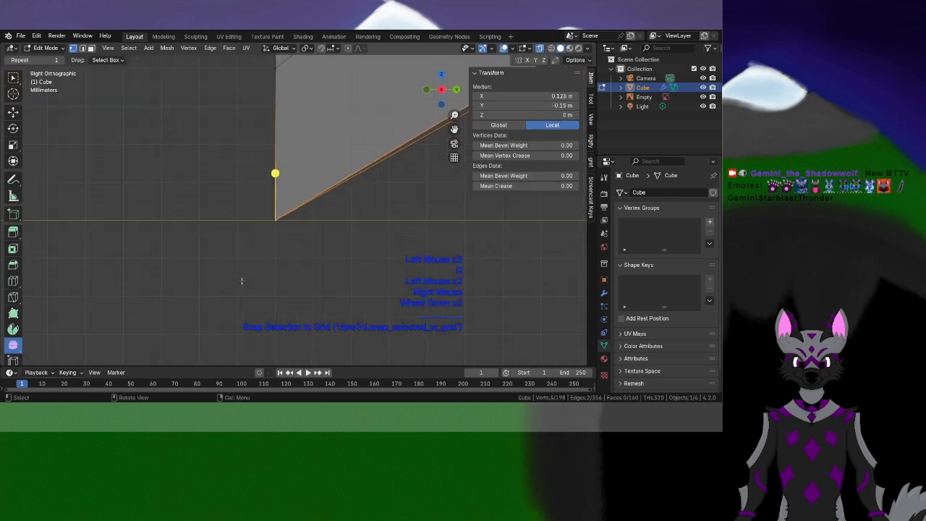
Try to move the foot's inner bottom front vertex about -0.078 m along X toward the reference paw's inner edge
middle_click_drag(327, 121, 196, 278, "shift")
scroll(274, 191, "down", 2)
middle_click_drag(274, 191, 236, 256, "shift")
scroll(147, 274, "down", 2)
scroll(217, 250, "up", 4)
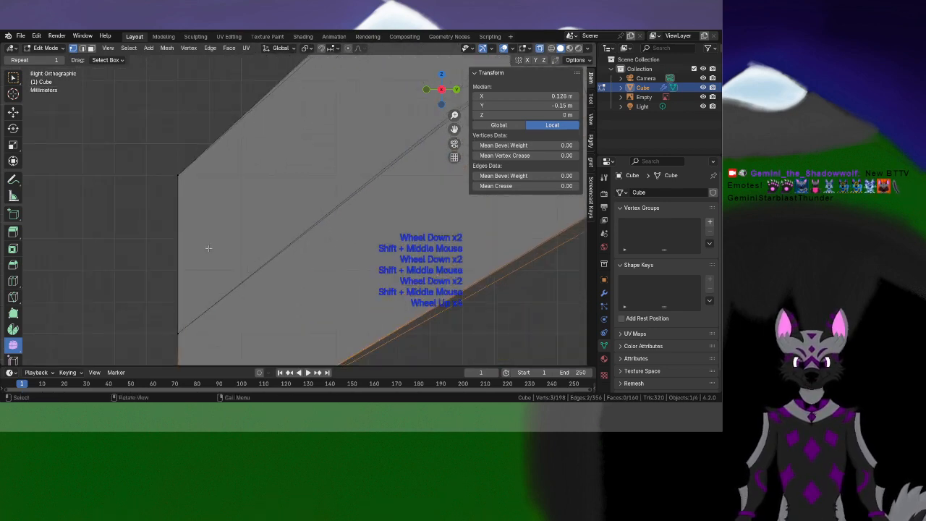
key("KP_Decimal")
key("KP_1")
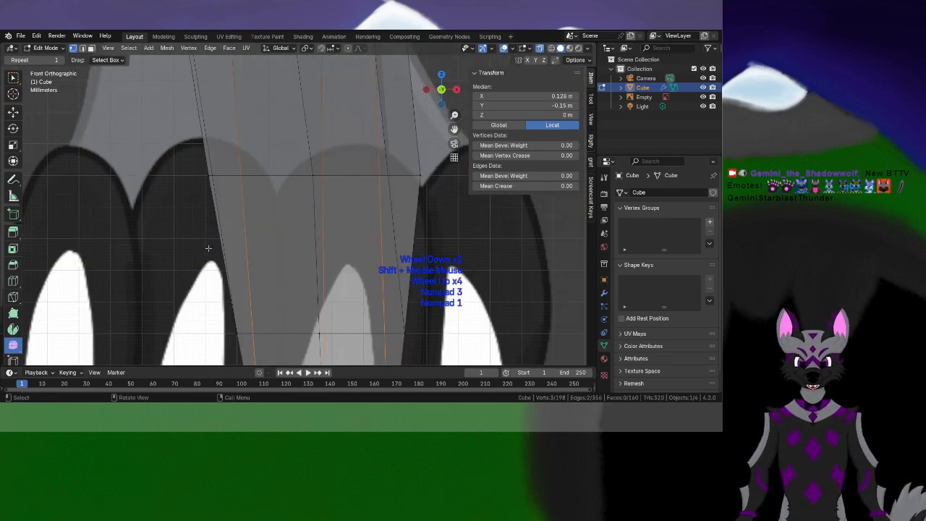
scroll(209, 248, "down", 3)
middle_click_drag(239, 294, 275, 302, "shift")
scroll(280, 205, "up", 1)
scroll(202, 131, "down", 3)
scroll(231, 188, "up", 2)
left_click(289, 334)
scroll(277, 326, "up", 1)
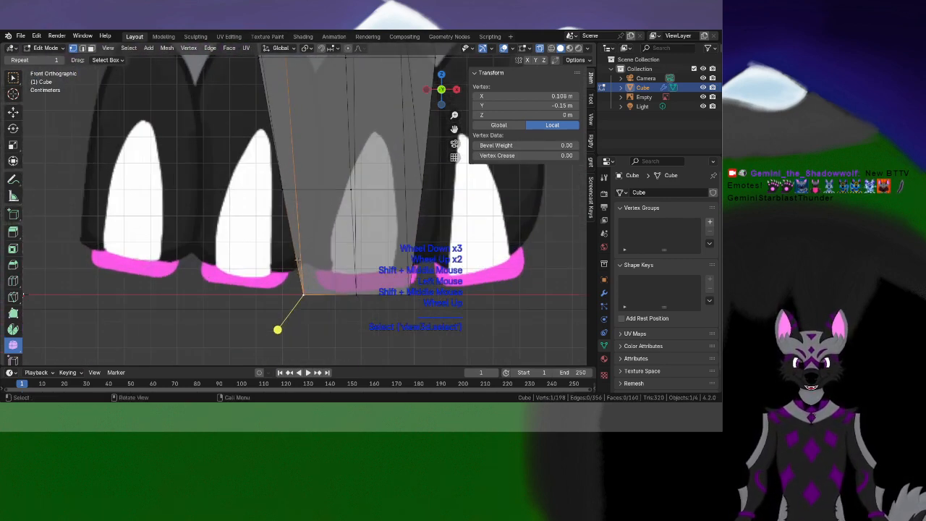
key("g")
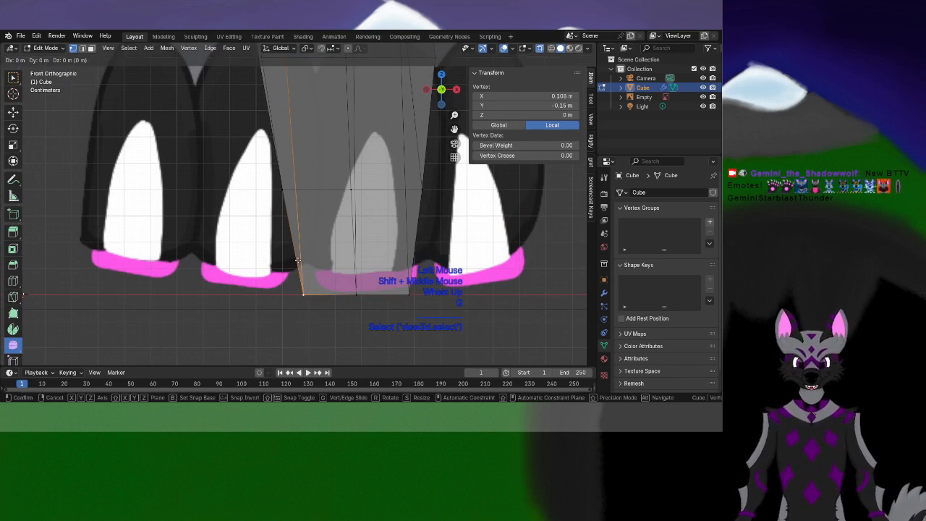
key("x")
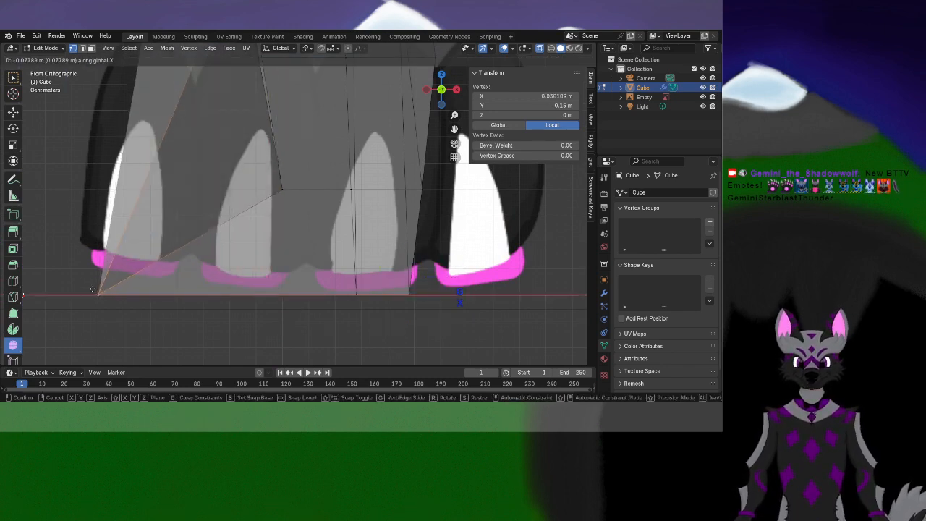
left_click(92, 289)
Undo the X-axis move of the foot's inner bottom vertex
scroll(192, 260, "down", 2)
middle_click_drag(192, 260, 198, 337, "shift")
scroll(188, 352, "up", 1)
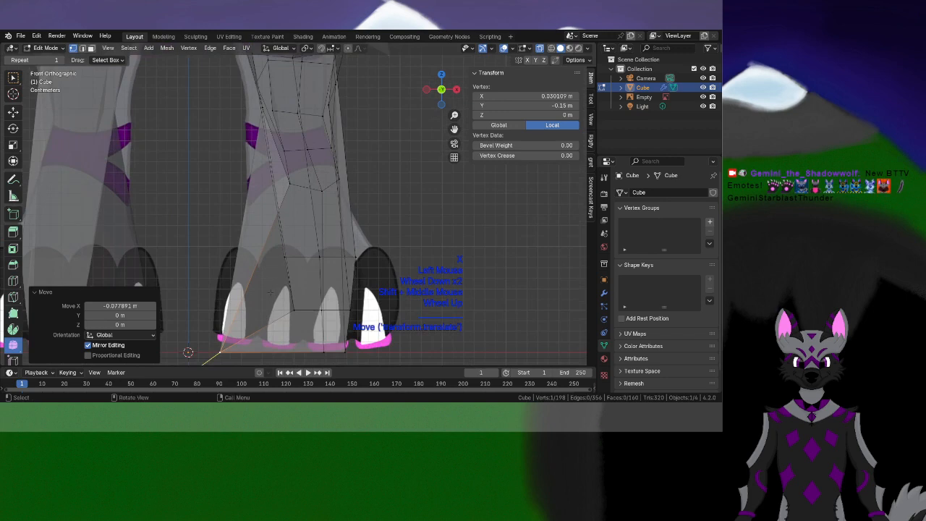
scroll(271, 292, "up", 2)
middle_click_drag(271, 293, 315, 274)
key("ctrl+z")
Add two centred loop cuts across the lower foot segment between the ankle and the front face
key("ctrl+r")
left_click(290, 210)
left_click(292, 211)
scroll(291, 211, "down", 2)
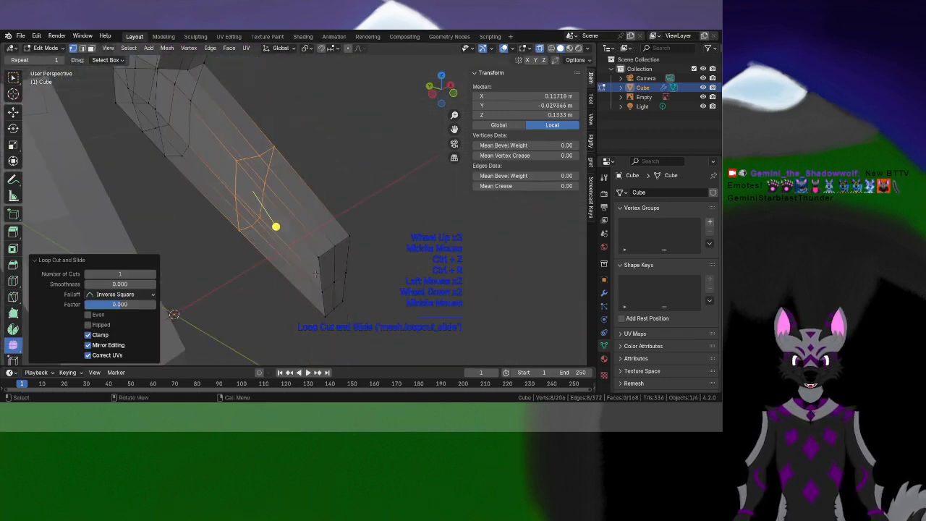
left_click(153, 274)
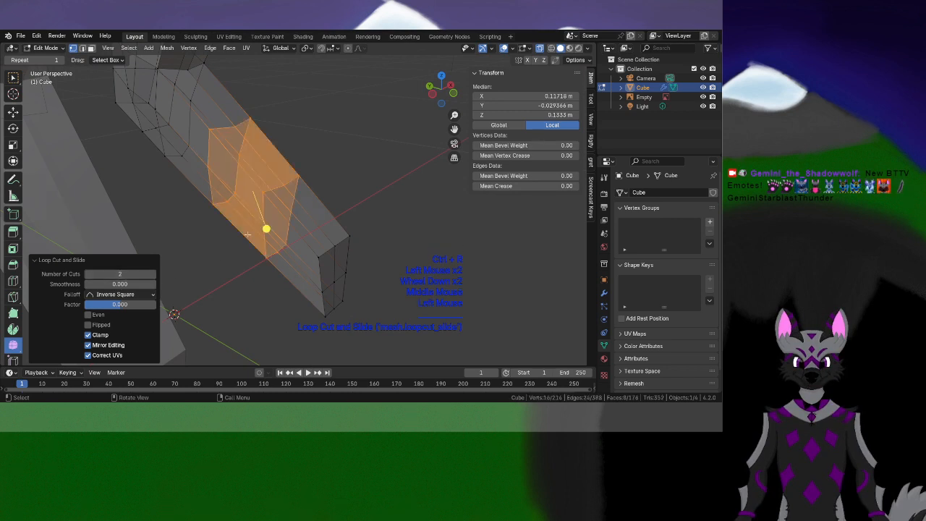
Try to reposition the foot's inner bottom front vertex in front view, and undo the move
middle_click_drag(179, 168, 189, 166)
middle_click_drag(269, 183, 291, 177)
middle_click_drag(275, 291, 290, 236, "shift")
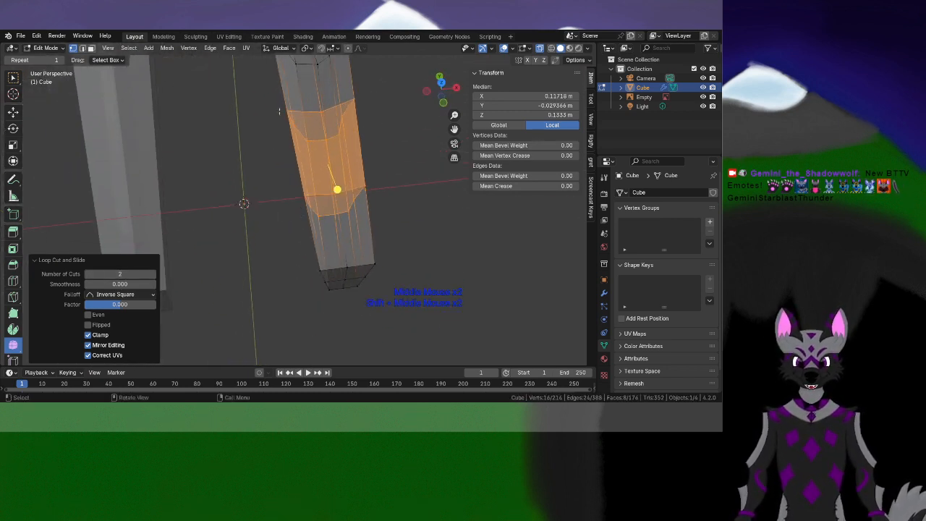
middle_click_drag(346, 209, 312, 226)
key("KP_3")
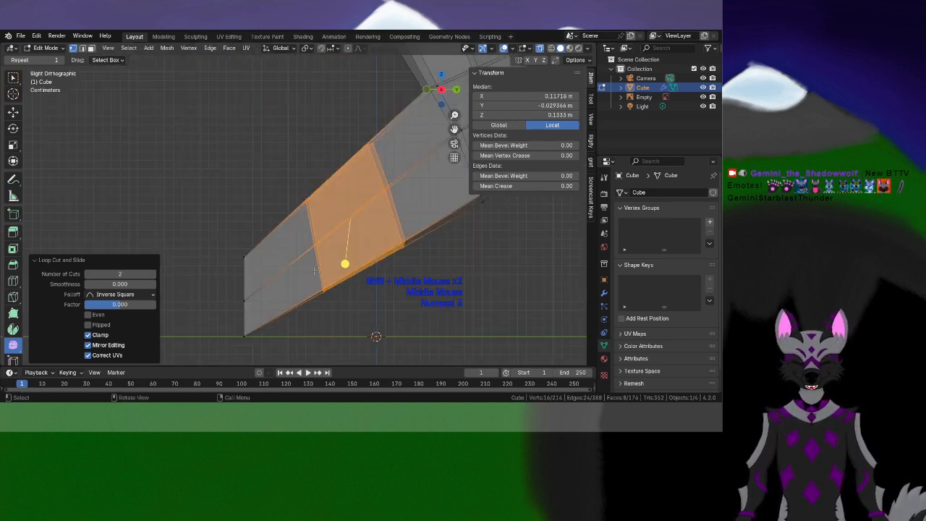
left_click(228, 335)
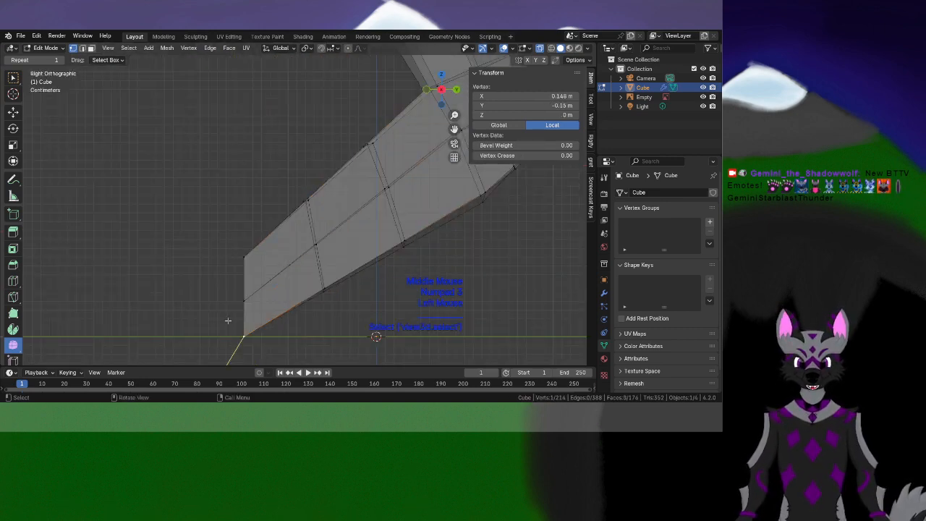
key("KP_1")
middle_click_drag(296, 316, 298, 254, "shift")
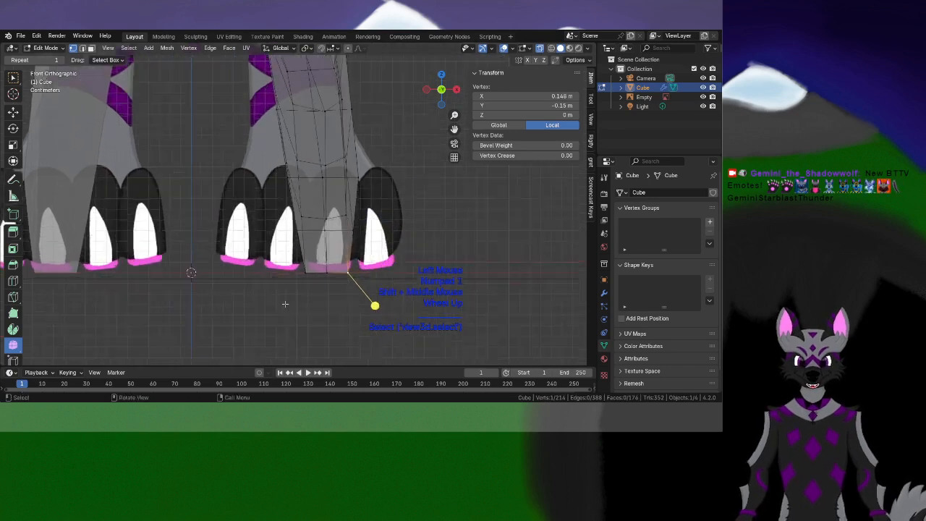
scroll(318, 311, "up", 3)
left_click_drag(286, 275, 333, 345)
key("g")
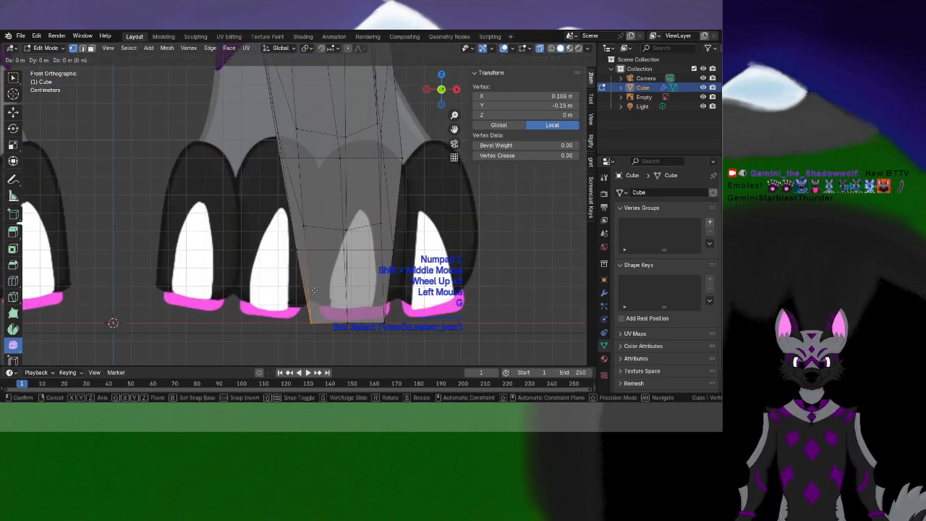
key("z")
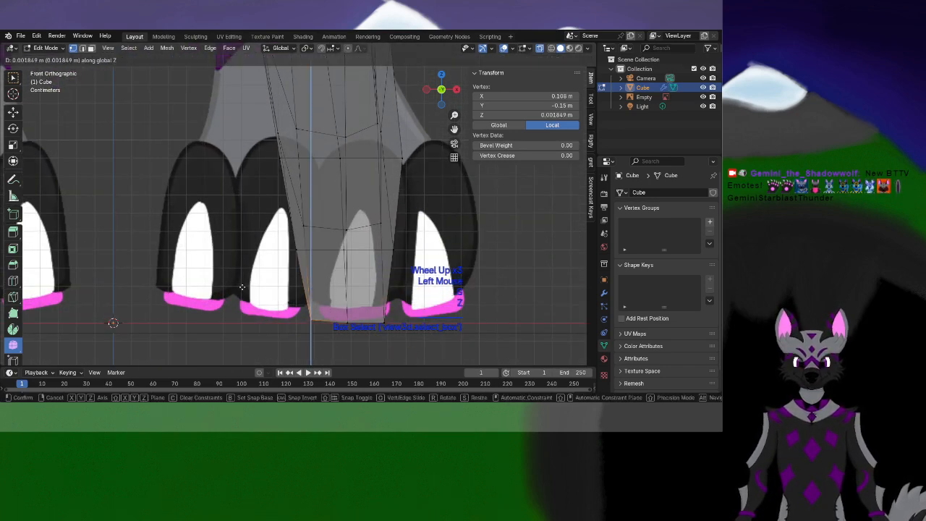
left_click(241, 288)
key("ctrl+z")
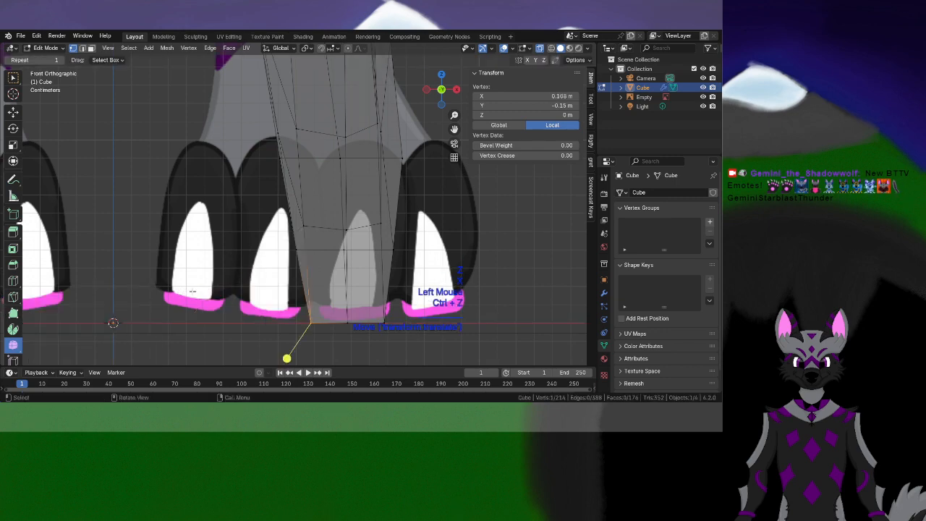
Move the three vertices of the foot's inner front edge about -0.08 m along X
middle_click_drag(192, 291, 239, 295)
left_click(315, 277, "shift")
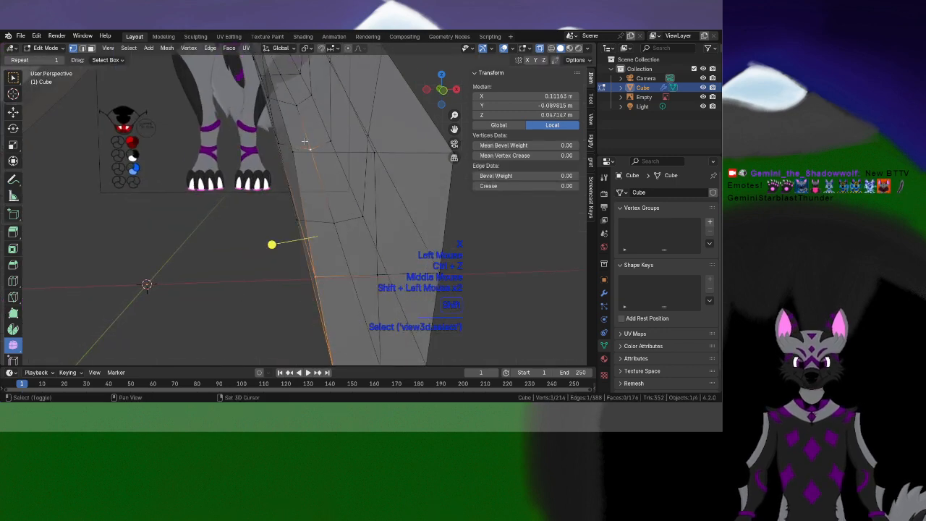
key("KP_3")
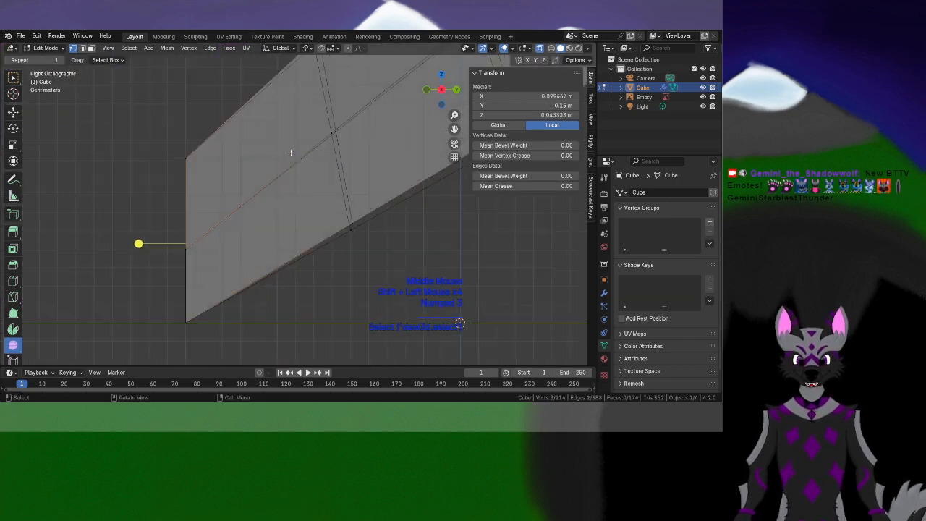
key("KP_1")
key("g")
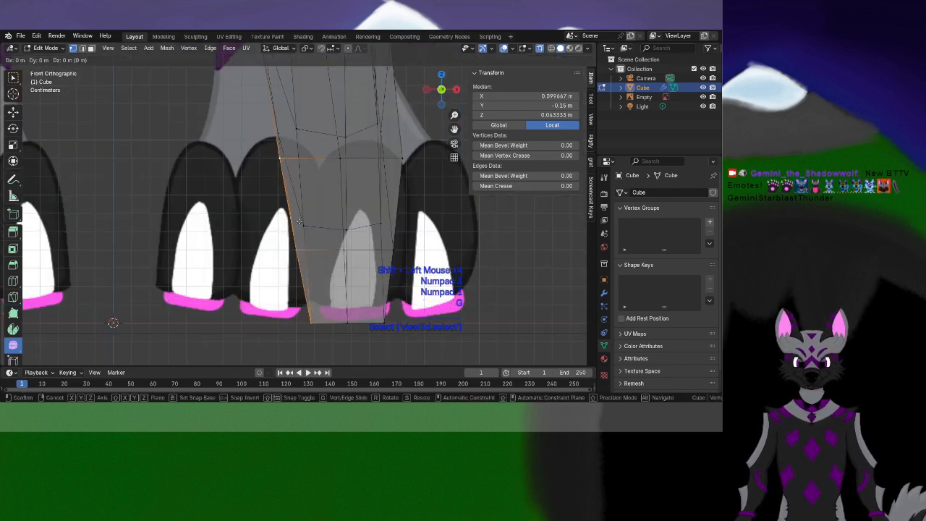
key("x")
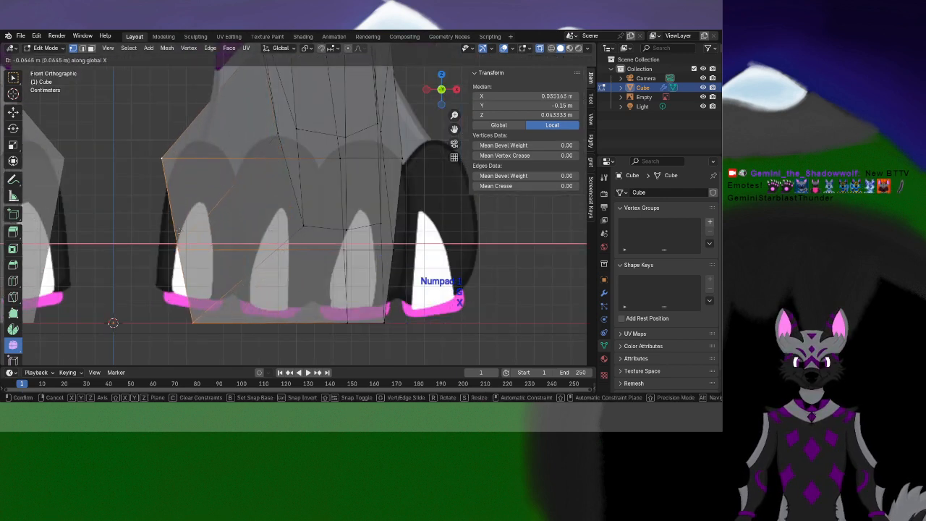
left_click(150, 244)
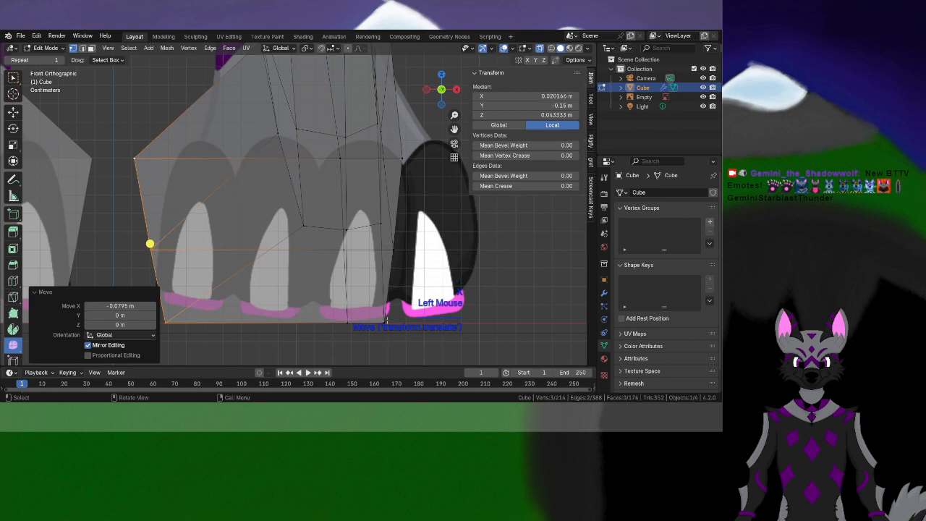
Move the three vertices of the foot's outer front edge about 0.05 m along X
left_click(386, 321)
left_click(392, 251, "shift")
left_click(402, 162, "shift")
middle_click_drag(404, 181, 324, 184, "shift")
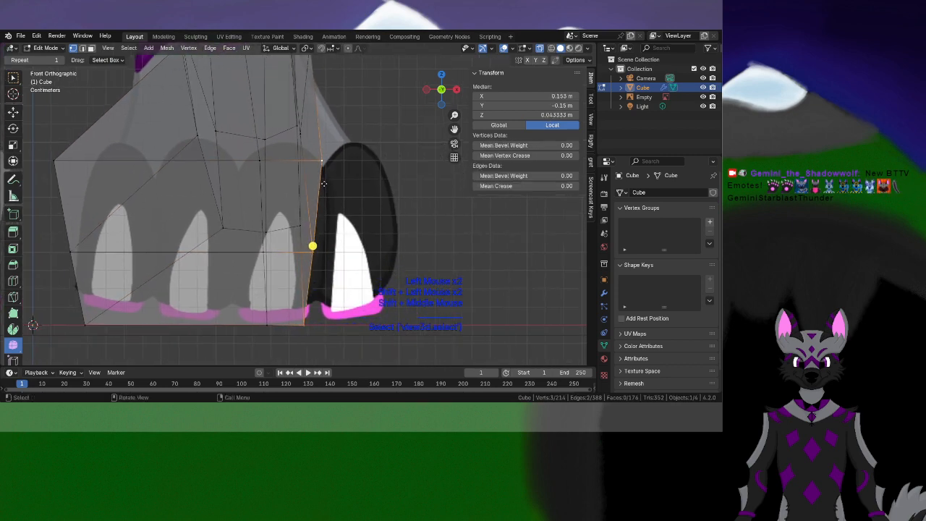
key("g")
key("x")
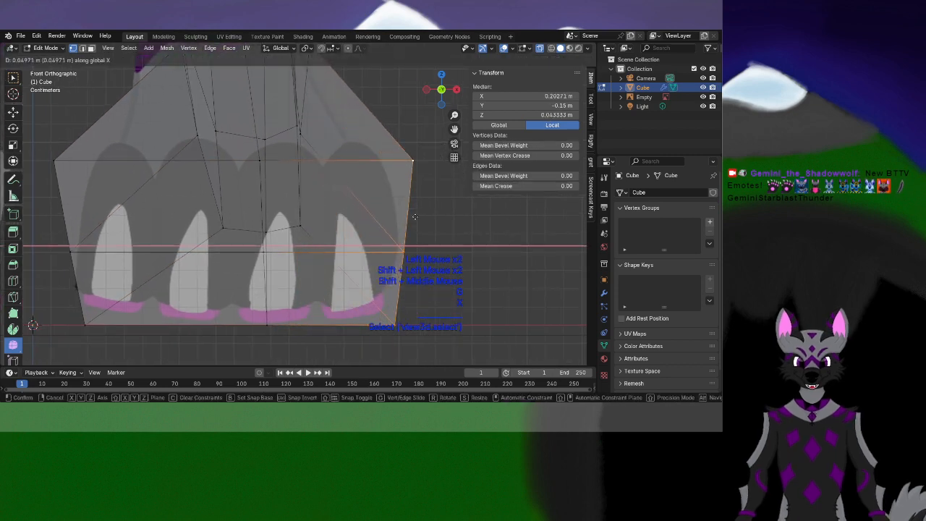
left_click(415, 216)
Box-select the lower leg and foot vertices and move them about 0.042 m outward along X
scroll(424, 311, "down", 3)
middle_click_drag(414, 216, 407, 326, "shift")
middle_click_drag(342, 241, 361, 301, "shift")
middle_click_drag(332, 332, 281, 211, "shift")
scroll(299, 262, "up", 2)
scroll(309, 147, "down", 3)
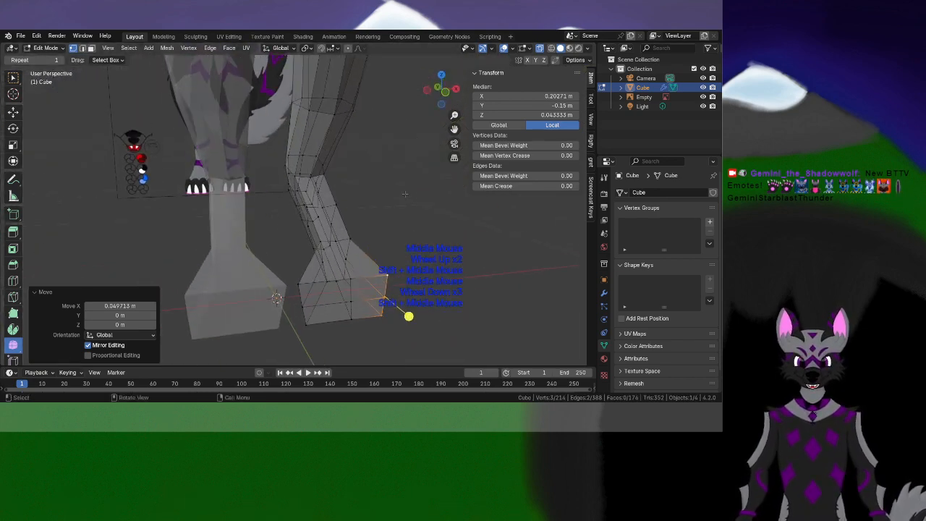
middle_click_drag(404, 194, 299, 120)
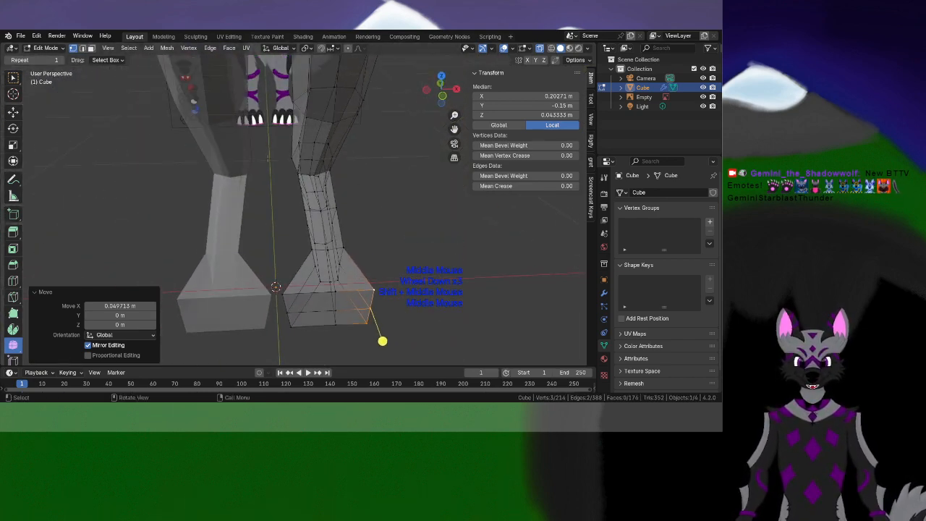
left_click_drag(301, 150, 410, 326)
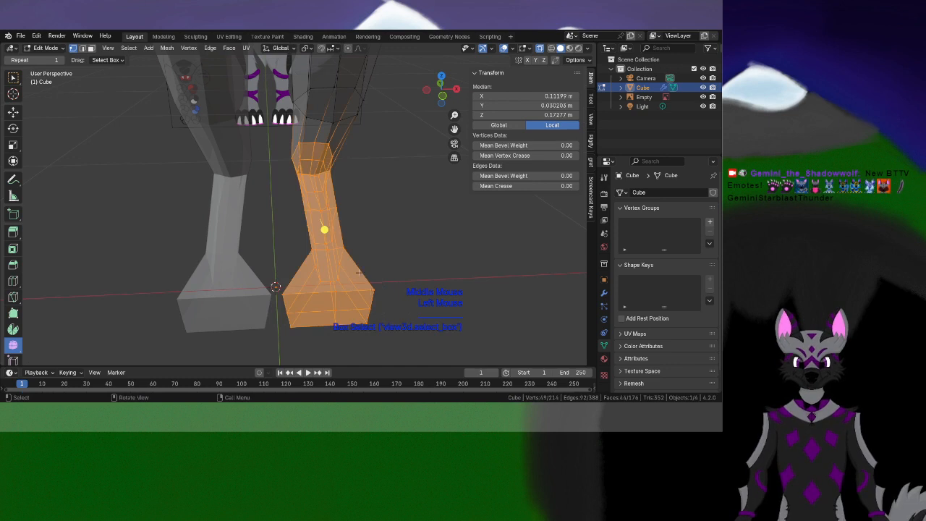
key("g")
key("x")
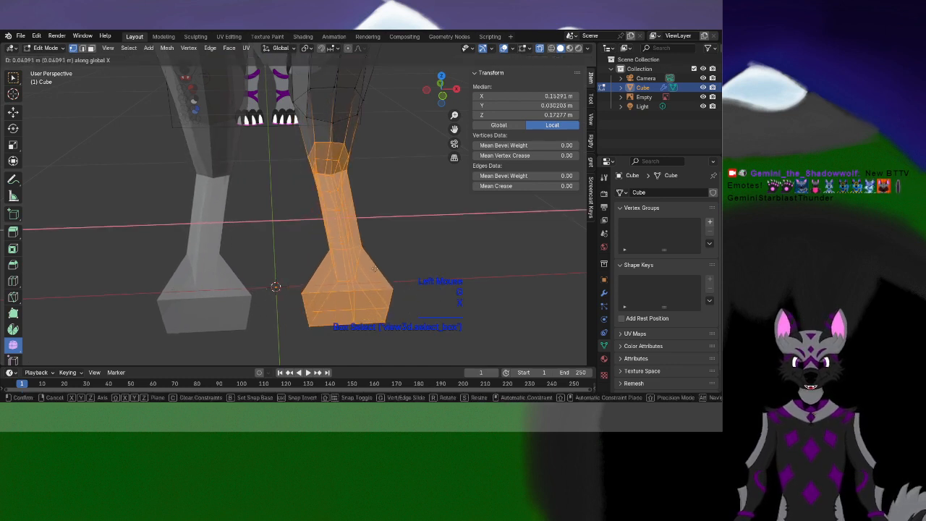
left_click(374, 269)
Snap the selected lower leg and foot vertices to the grid in front orthographic view
middle_click_drag(337, 229, 319, 196, "shift")
key("KP_3")
key("KP_1")
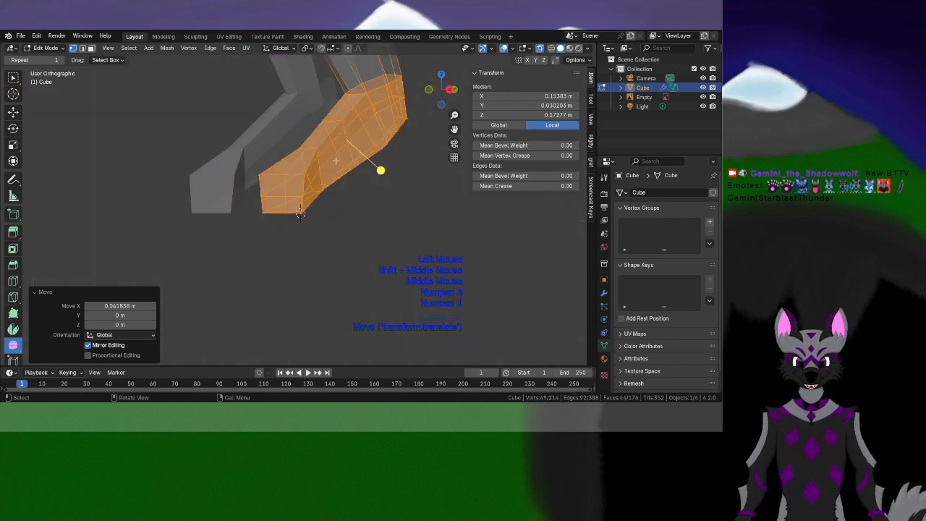
scroll(326, 152, "up", 2)
middle_click_drag(326, 152, 301, 136, "shift")
scroll(325, 134, "up", 2)
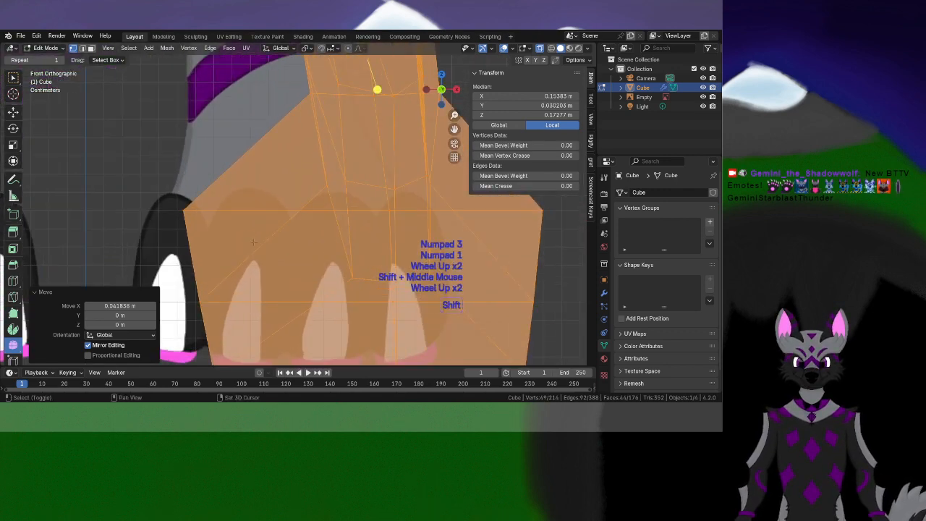
middle_click_drag(376, 89, 372, 132, "shift")
middle_click_drag(254, 240, 253, 166, "shift")
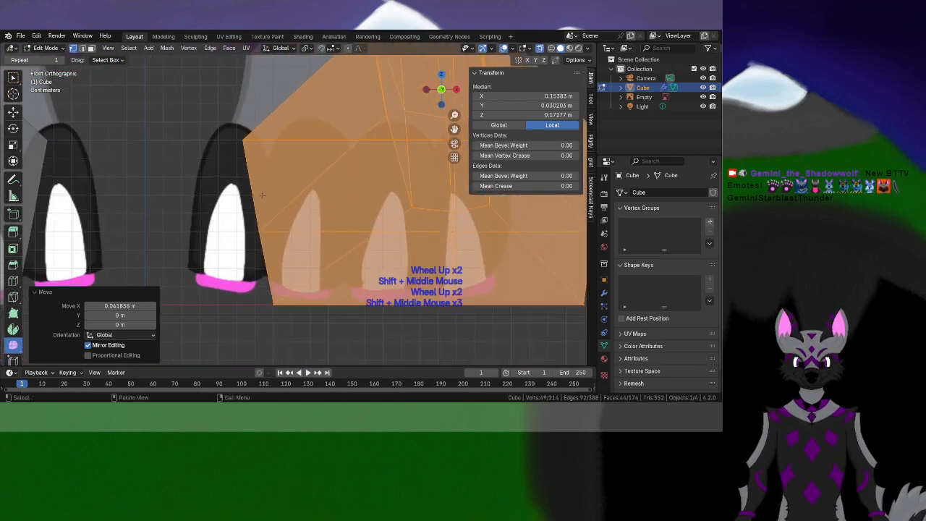
scroll(253, 232, "up", 1)
middle_click_drag(250, 251, 131, 188, "shift")
middle_click_drag(454, 209, 268, 236, "shift")
middle_click_drag(337, 254, 322, 218, "shift")
scroll(338, 226, "down", 1)
scroll(337, 226, "up", 2)
scroll(322, 219, "up", 1)
scroll(322, 218, "down", 2)
right_click(289, 239)
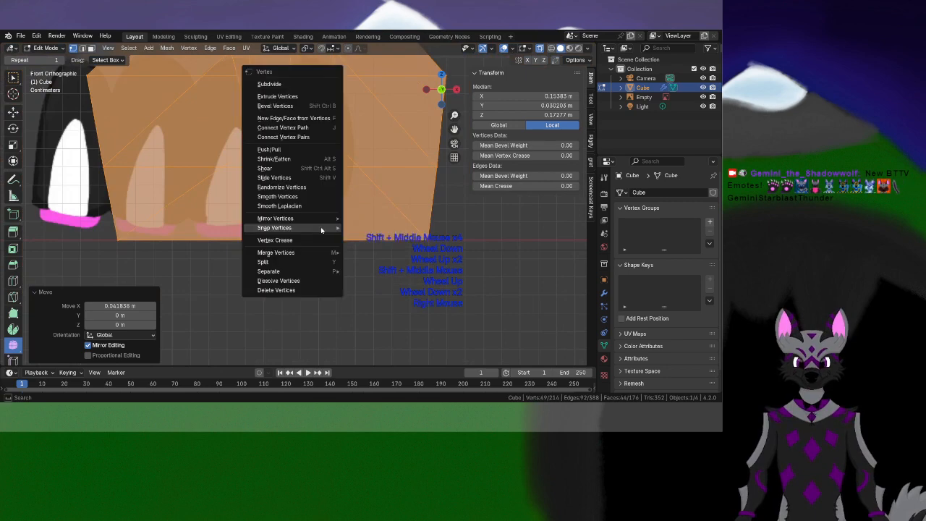
right_click(311, 232)
mouse_move(315, 231)
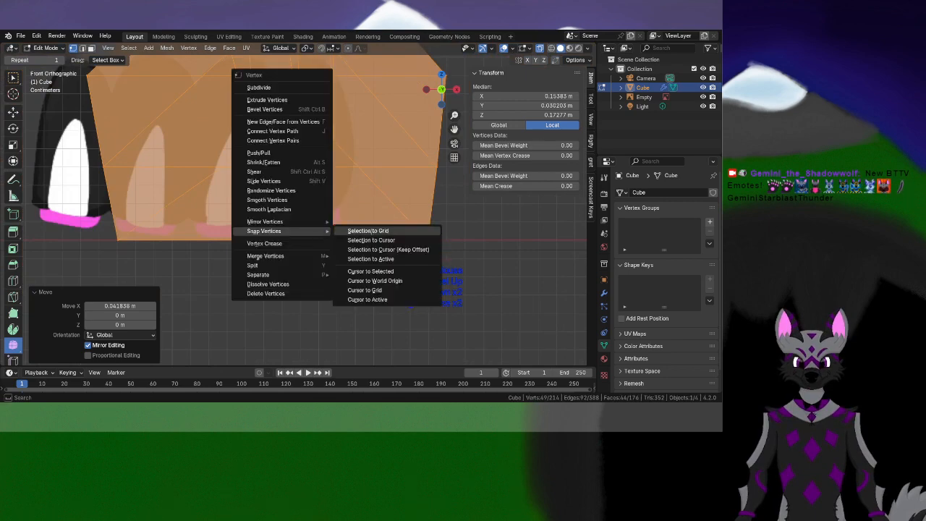
left_click(372, 232)
Move the foot's outer upper front vertex inward and snap it to the grid at X 0.24 m, Z 0.09 m
middle_click_drag(371, 217, 336, 340, "shift")
scroll(376, 217, "up", 1)
middle_click_drag(403, 164, 353, 162, "shift")
left_click_drag(353, 161, 402, 204)
scroll(403, 204, "up", 1)
key("g")
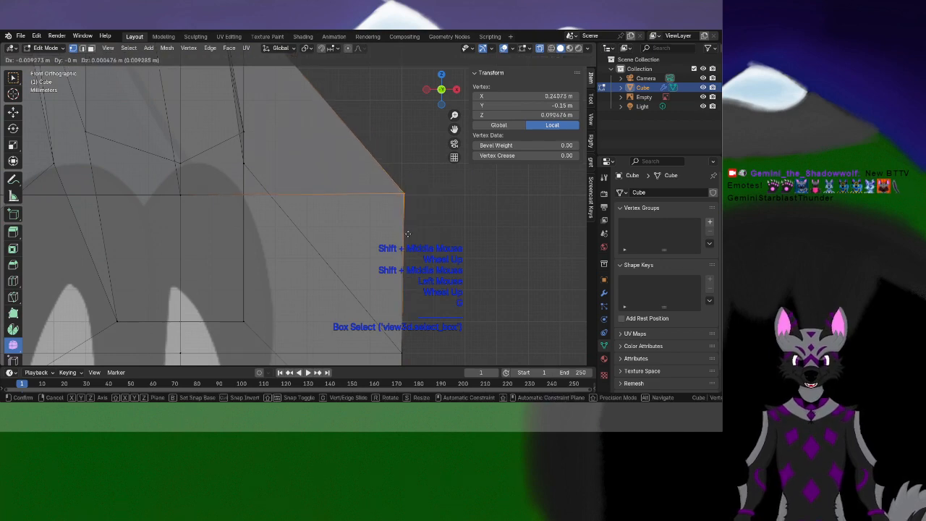
left_click(406, 235)
right_click(405, 235)
left_click(442, 234)
Move the inner front edge's middle vertex about 0.01 m outward along X and snap it to the grid
middle_click_drag(233, 214, 382, 221, "shift")
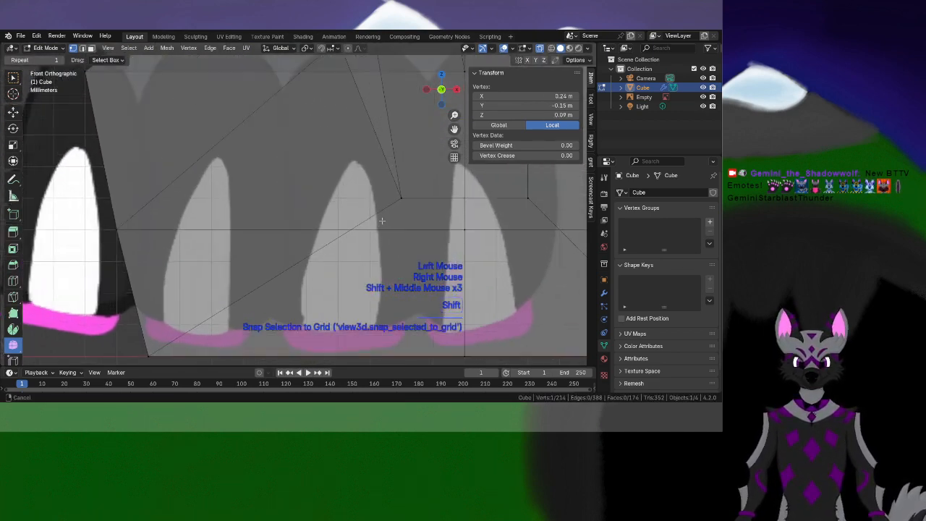
middle_click_drag(325, 216, 407, 216, "shift")
left_click_drag(177, 193, 239, 254)
key("g")
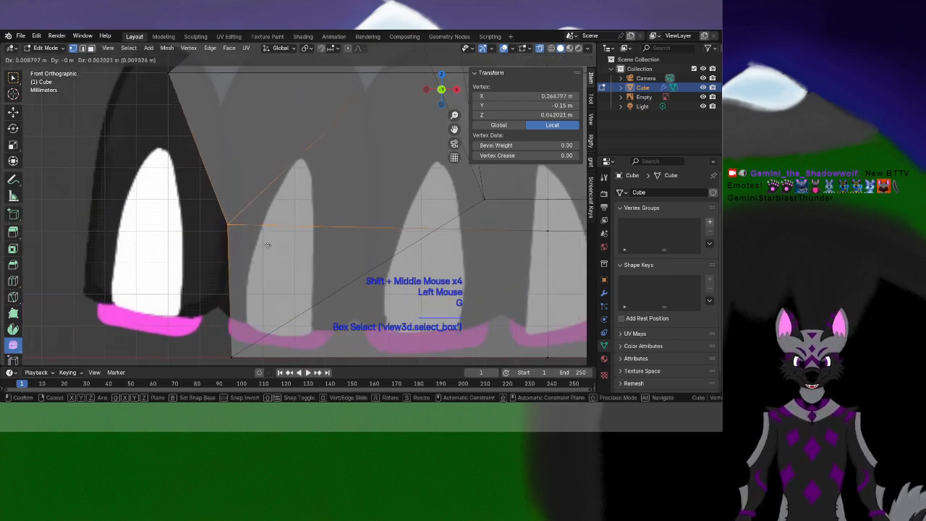
left_click(268, 250)
right_click(268, 251)
mouse_move(278, 251)
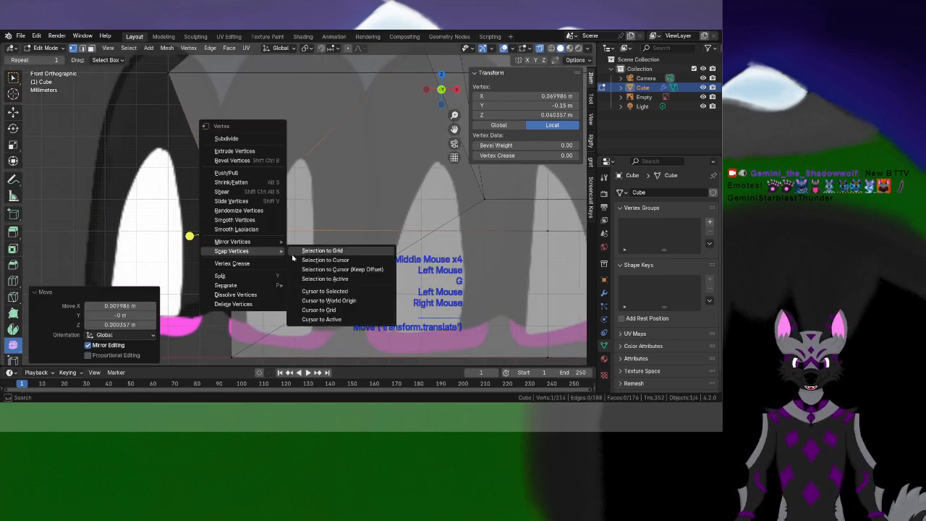
left_click(314, 251)
Move the inner upper front vertex about 0.02 m outward and snap it to the grid at X 0.07 m, Z 0.09 m
middle_click_drag(232, 96, 245, 242, "shift")
left_click(245, 242)
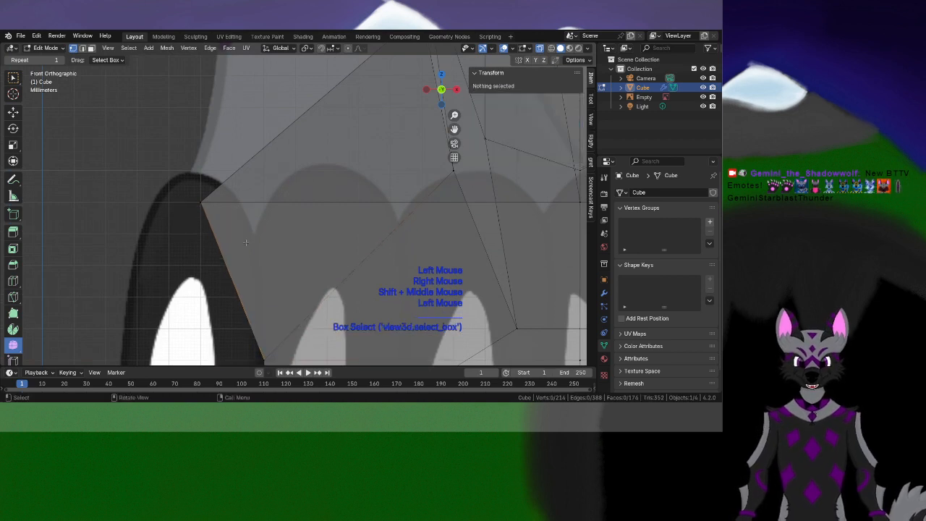
left_click_drag(186, 177, 253, 233)
key("g")
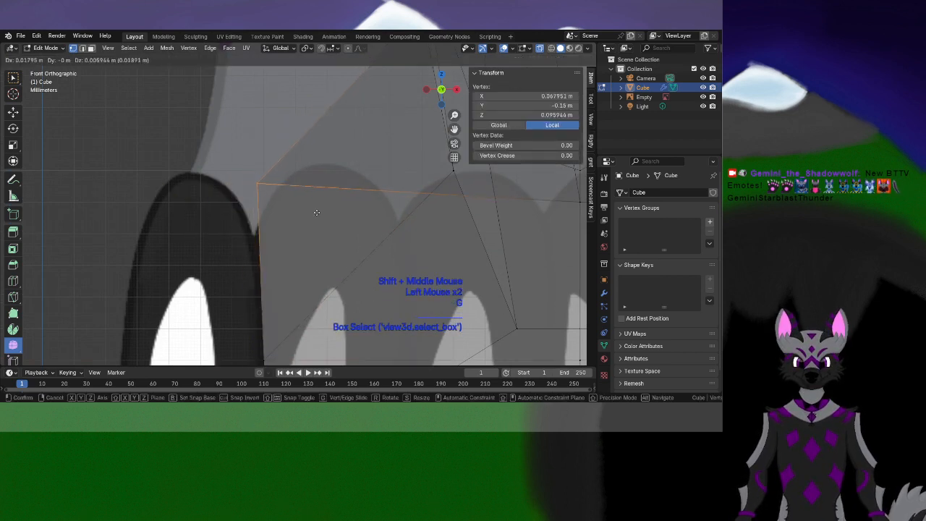
left_click(319, 230)
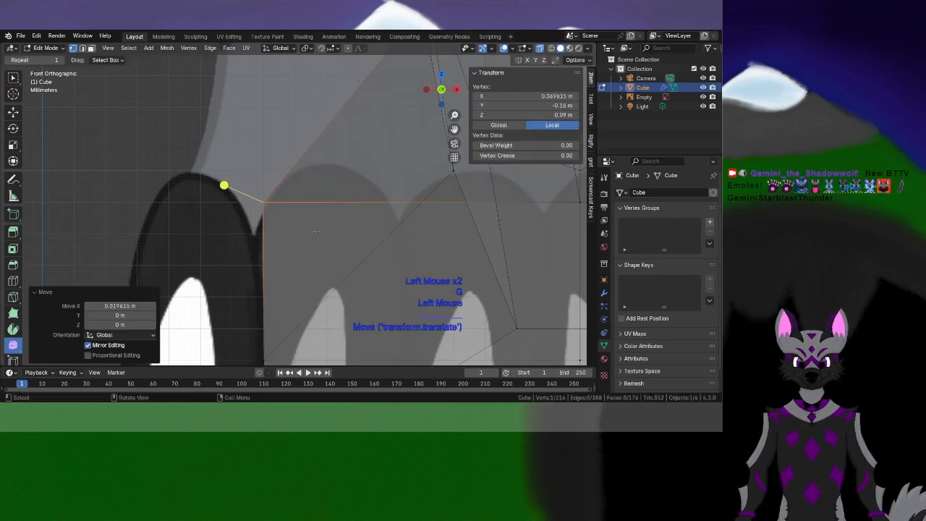
right_click(321, 234)
mouse_move(320, 234)
left_click(369, 232)
Dissolve the vertical edge loop running through the middle of the foot and return to vertex selection
scroll(347, 232, "down", 2)
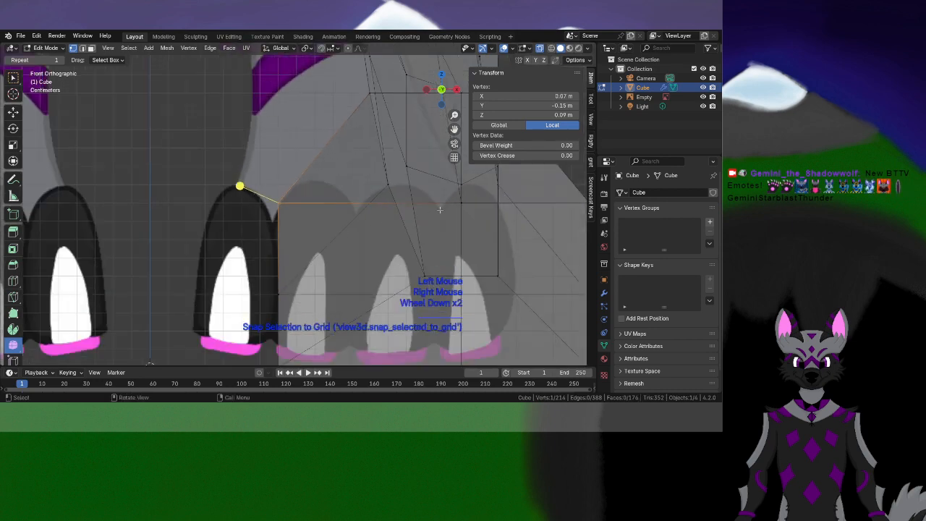
mouse_move(348, 232)
middle_mouse_down("shift")
mouse_move(231, 233)
mouse_move(271, 225)
middle_mouse_up("shift")
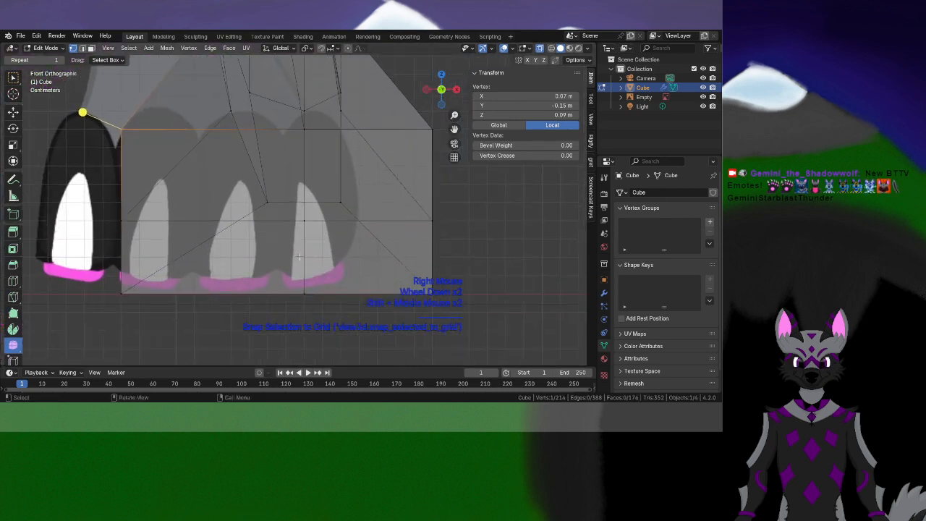
left_click(86, 48)
left_click(301, 253, "alt")
right_click(303, 256)
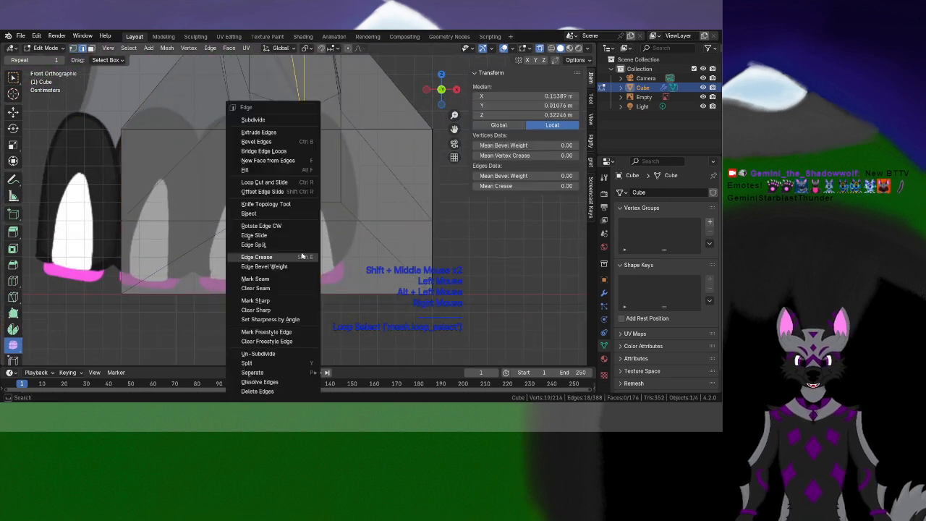
left_click(260, 381)
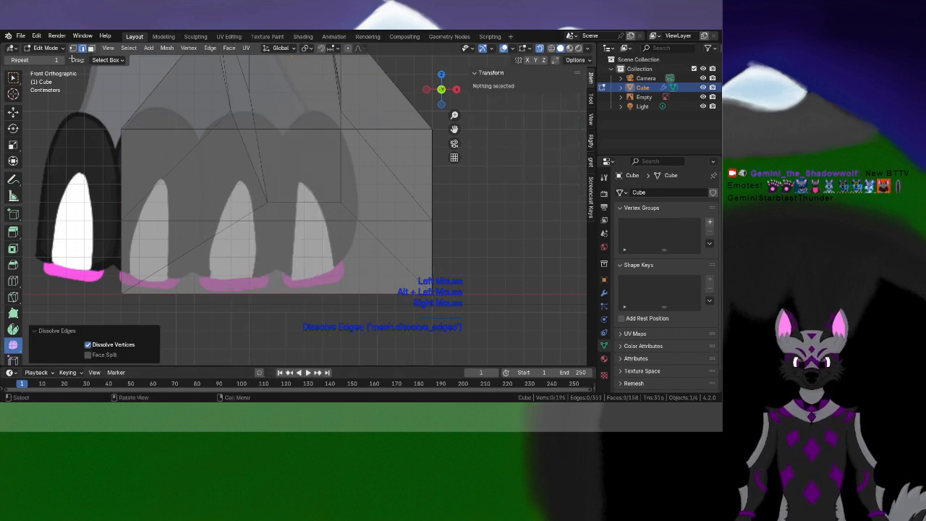
left_click(72, 48)
Move the inner underside vertex behind the foot's front face about -0.02 m along X
middle_click_drag(223, 209, 234, 207, "shift")
scroll(272, 175, "down", 3)
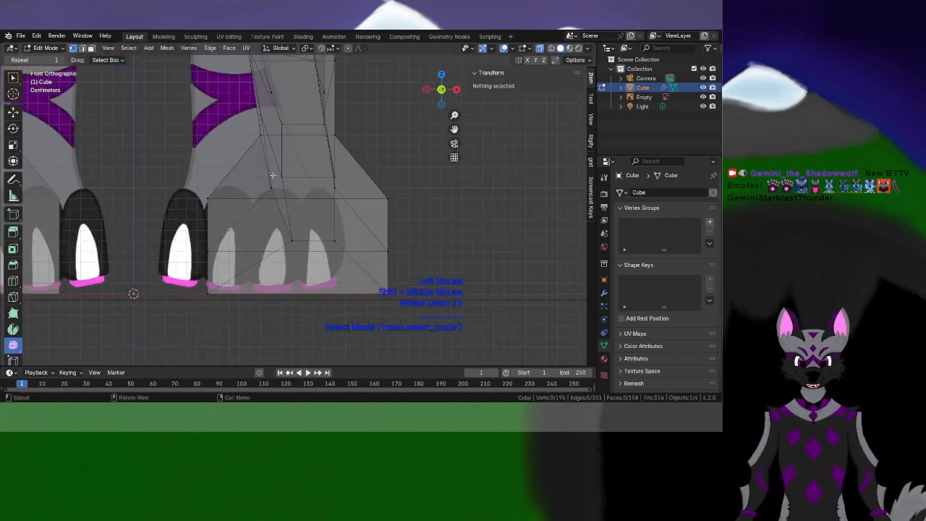
middle_click_drag(273, 175, 271, 247, "shift")
scroll(269, 262, "up", 2)
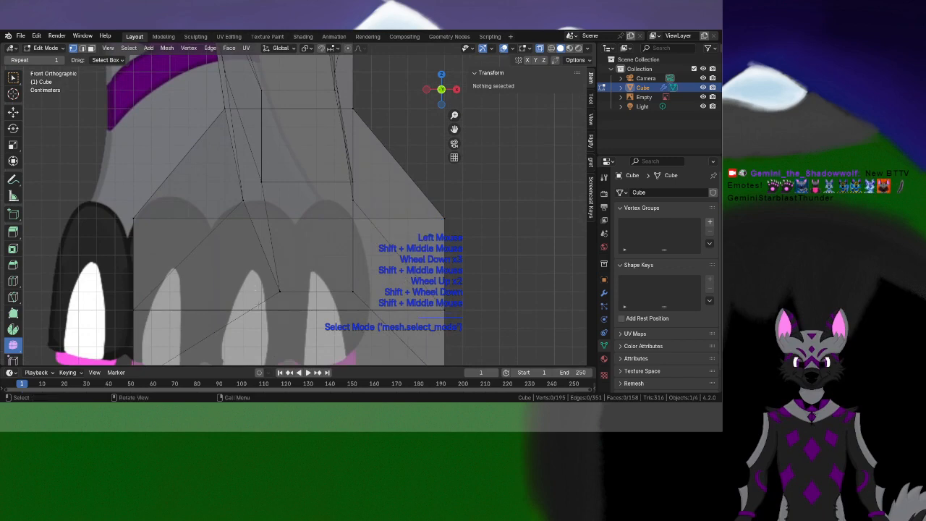
middle_click_drag(262, 153, 283, 217, "shift")
scroll(283, 217, "up", 1)
left_click(288, 208)
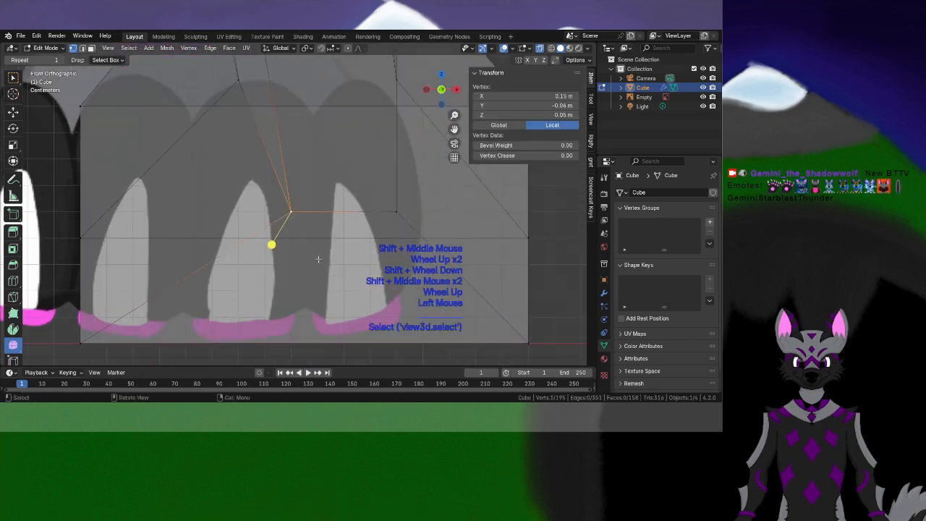
key("g")
key("x")
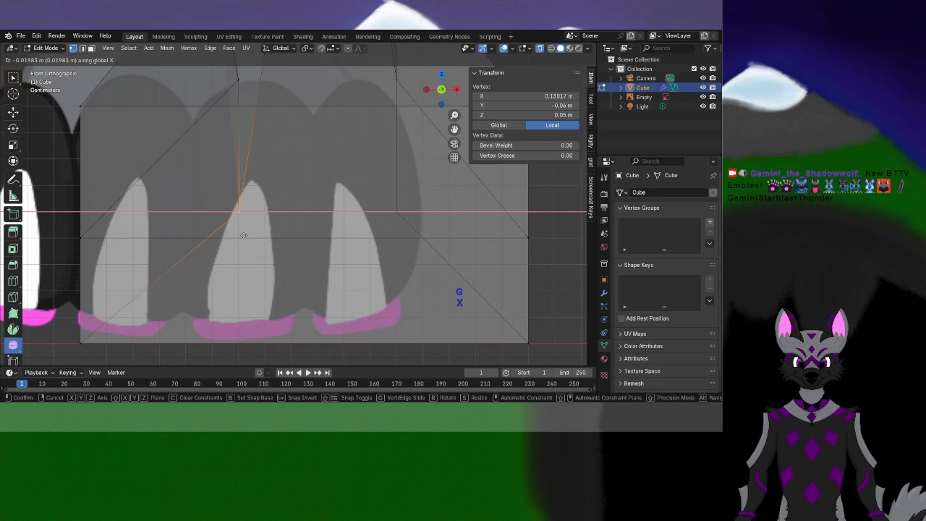
left_click(244, 235)
Add the outer underside vertex to the selection and smooth both vertices with a smoothing factor of 0.777
left_click(395, 212, "shift")
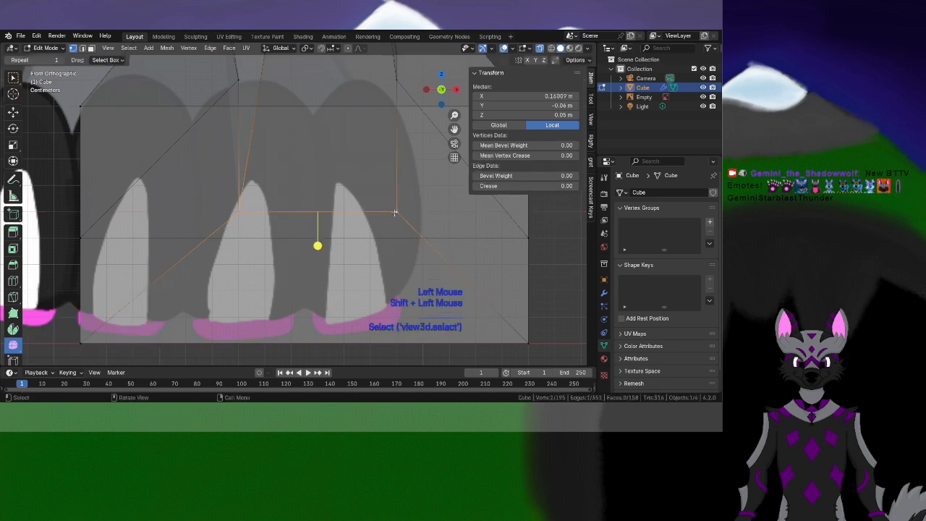
mouse_move(317, 246)
left_mouse_down()
mouse_move(348, 248)
mouse_move(318, 241)
left_mouse_up()
scroll(319, 242, "down", 3)
middle_click_drag(318, 242, 346, 245)
scroll(345, 245, "up", 1)
left_click_drag(359, 243, 473, 221)
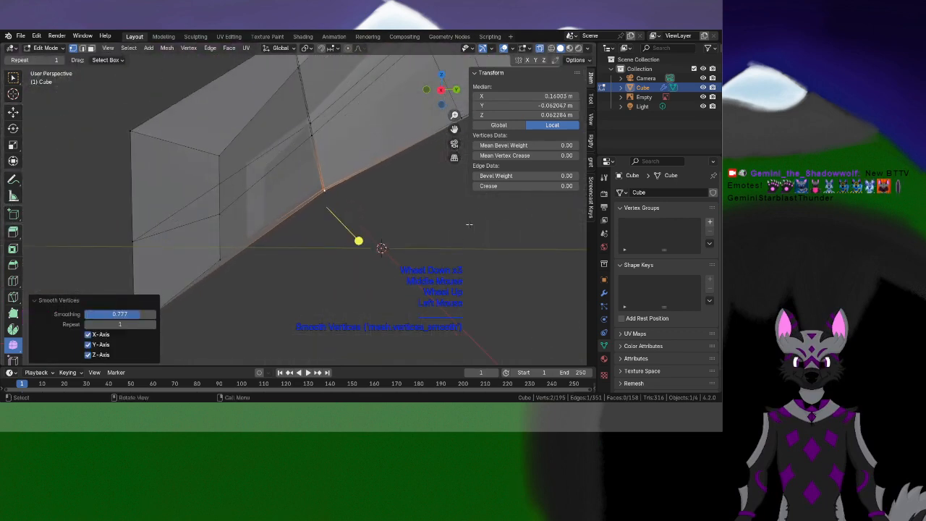
scroll(467, 222, "down", 2)
middle_click_drag(362, 136, 330, 240, "shift")
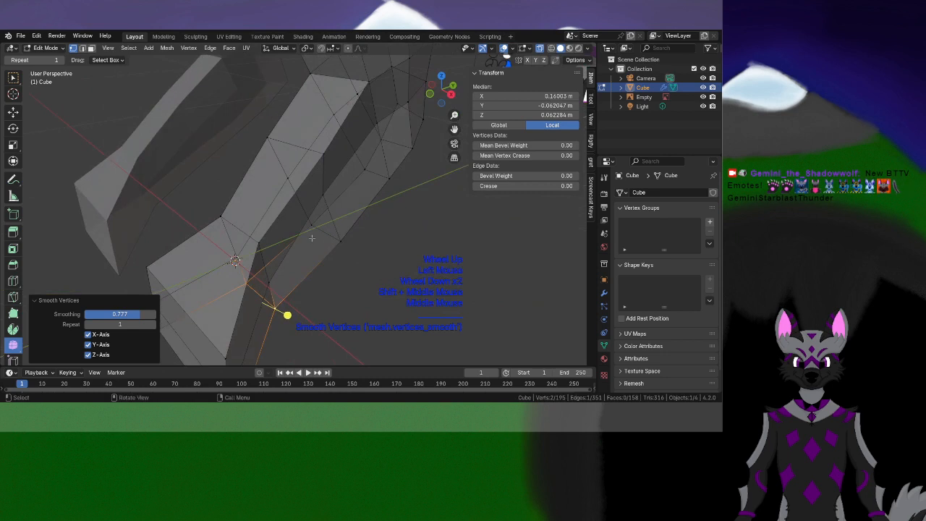
scroll(326, 223, "down", 3)
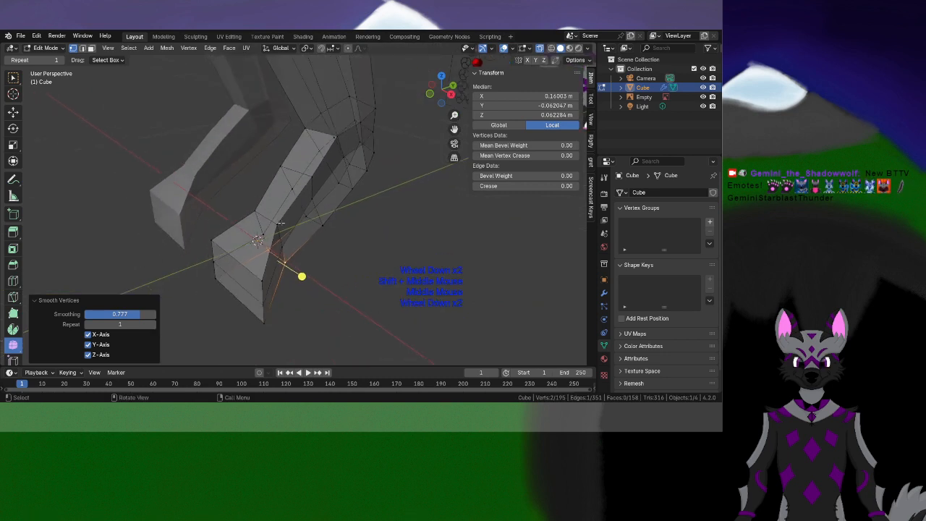
Select the vertices of the lower leg segment just above the foot and smooth them with a smoothing factor of 0.328
left_click_drag(242, 184, 335, 256)
middle_click_drag(341, 258, 300, 270)
left_click_drag(248, 179, 302, 287, "shift")
left_click_drag(297, 145, 346, 190, "shift")
left_click(341, 158, "shift")
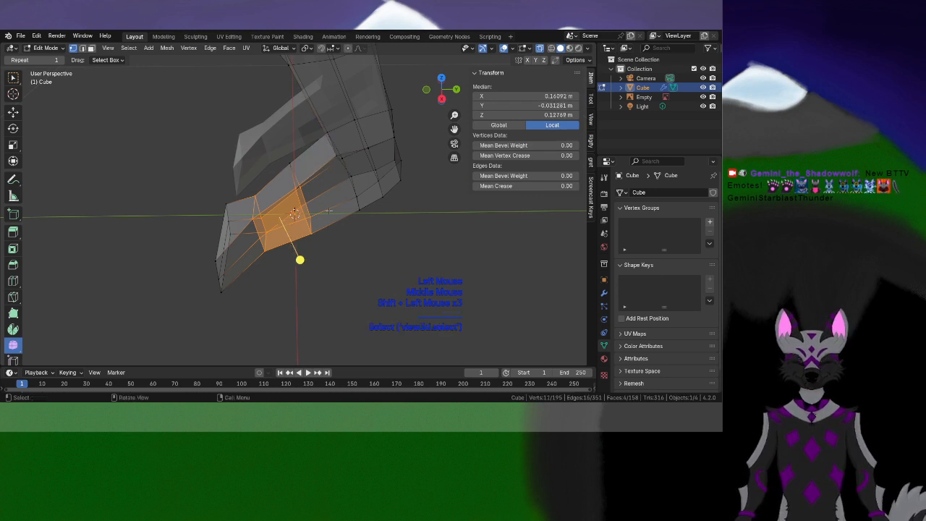
scroll(342, 229, "up", 3)
mouse_move(342, 231)
middle_mouse_down()
mouse_move(360, 233)
mouse_move(339, 217)
middle_mouse_up()
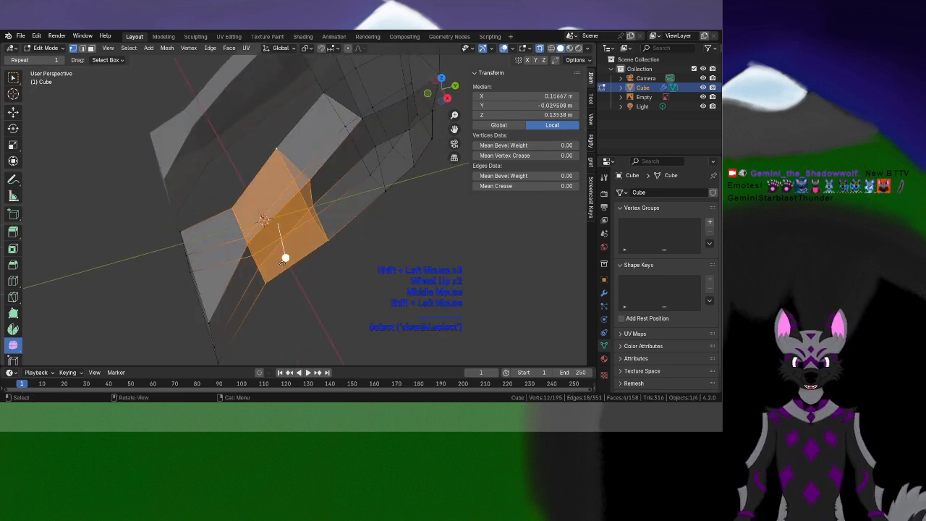
left_click_drag(282, 261, 386, 259)
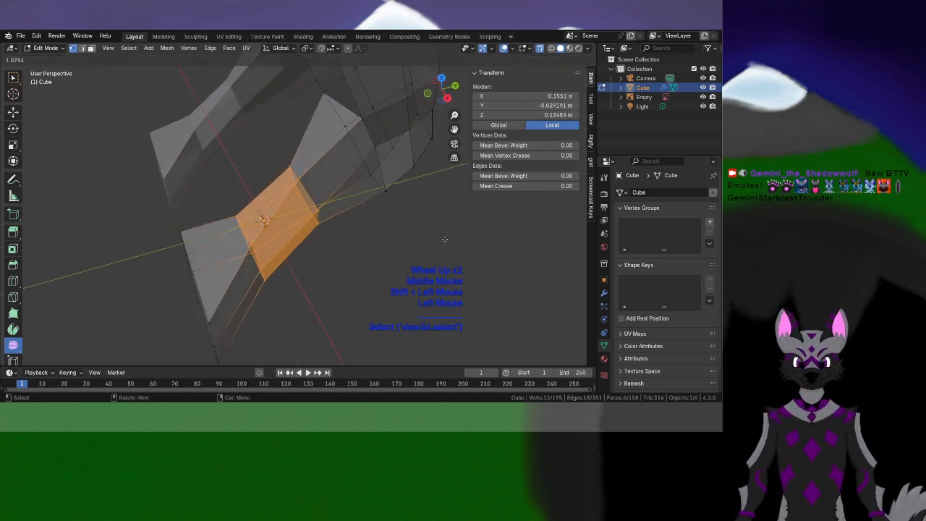
left_click_drag(444, 239, 309, 258)
middle_click_drag(310, 258, 429, 265)
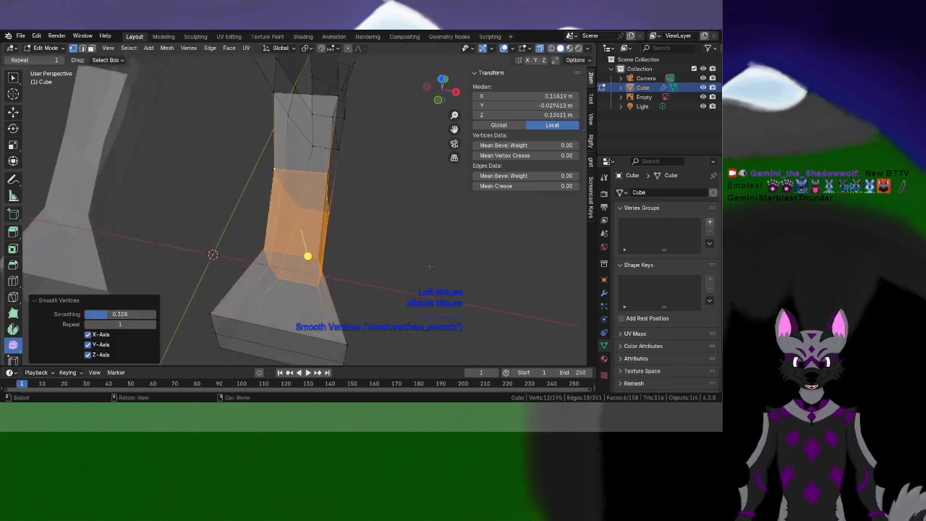
key("ctrl+r")
left_click(307, 180)
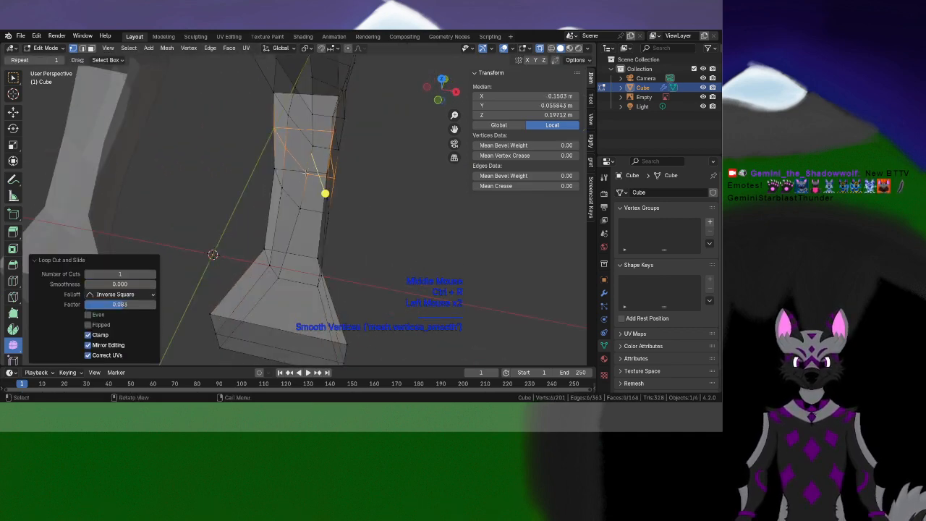
key("ctrl+z")
Add a centred lengthwise loop cut running along the leg and foot with a slide factor of 0
key("ctrl+r")
left_click(344, 222)
left_click(344, 222)
Select the leg segment just above the foot, including the new loop's vertices, and smooth it
middle_click_drag(344, 222, 260, 233)
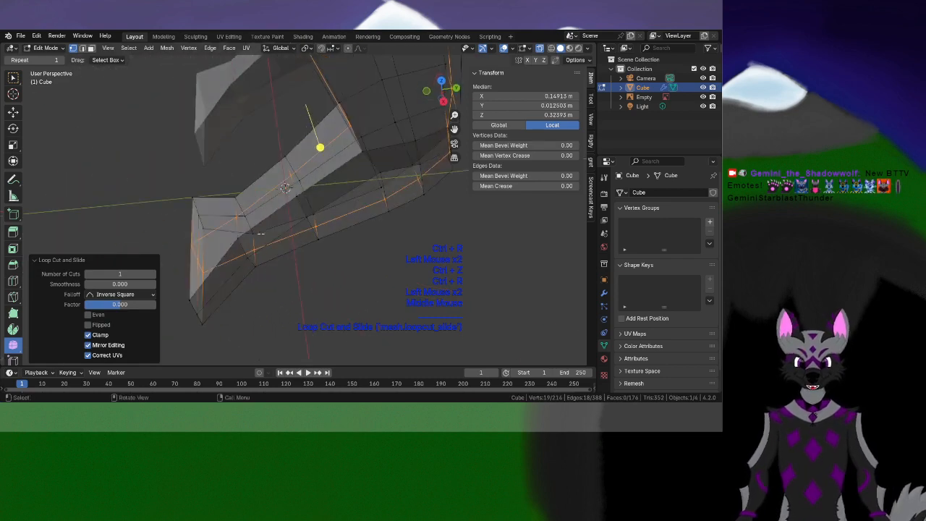
left_click_drag(242, 192, 334, 281)
left_click_drag(255, 116, 325, 240, "shift")
left_click_drag(231, 177, 249, 204, "shift")
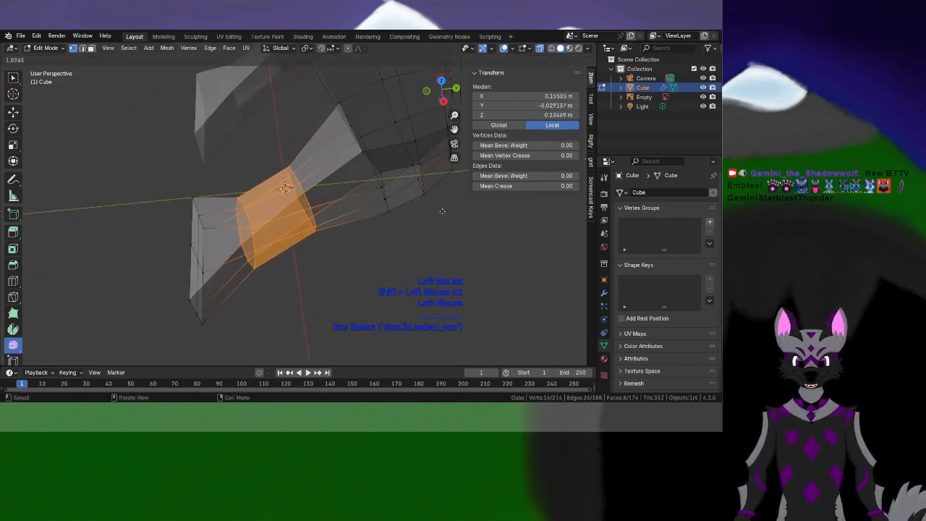
left_click_drag(424, 227, 423, 227)
Select the lengthwise edge loops along the side of the lower leg and smooth them with a factor of 0.230
middle_click_drag(423, 227, 340, 220)
middle_click_drag(340, 220, 347, 279, "shift")
middle_click_drag(347, 279, 253, 264)
left_click(248, 268, "alt")
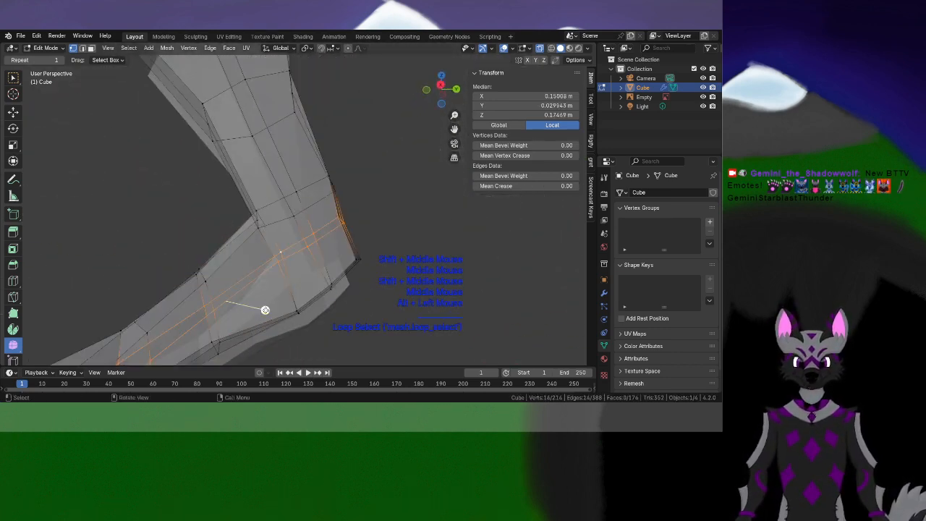
left_click_drag(264, 310, 408, 267)
left_click_drag(302, 288, 285, 299)
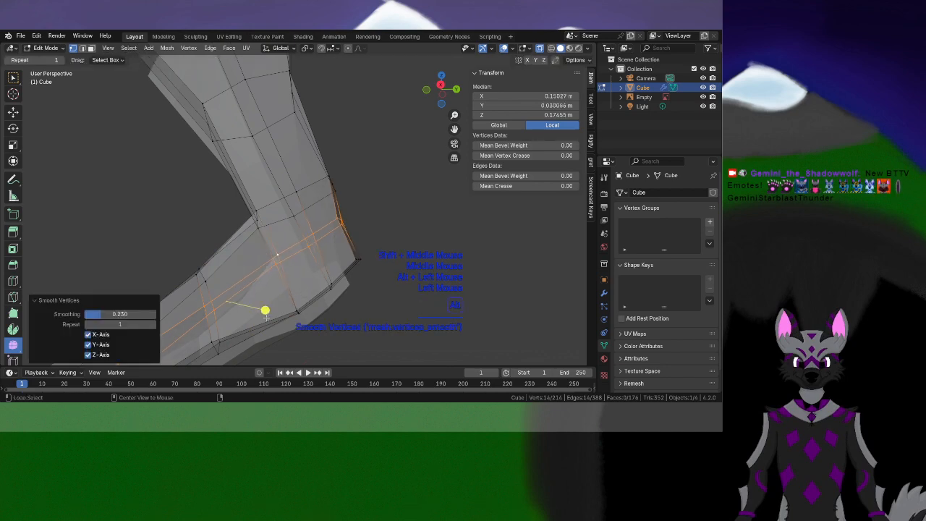
Add the neighbouring lengthwise edge loops to the selection and try to smooth the underside of the lower leg
left_click(222, 306, "alt+shift")
middle_click_drag(221, 306, 324, 322)
left_click(259, 305, "alt+shift")
left_click_drag(284, 331, 363, 311)
key("ctrl+z")
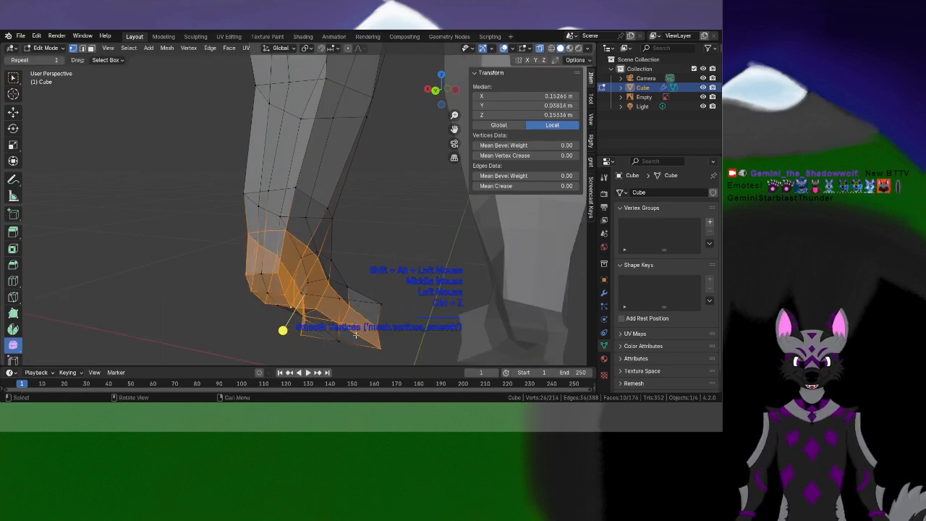
Try to smooth the side faces of the lower leg between ankle and hock with a factor of 0.653
middle_click_drag(304, 323, 157, 303)
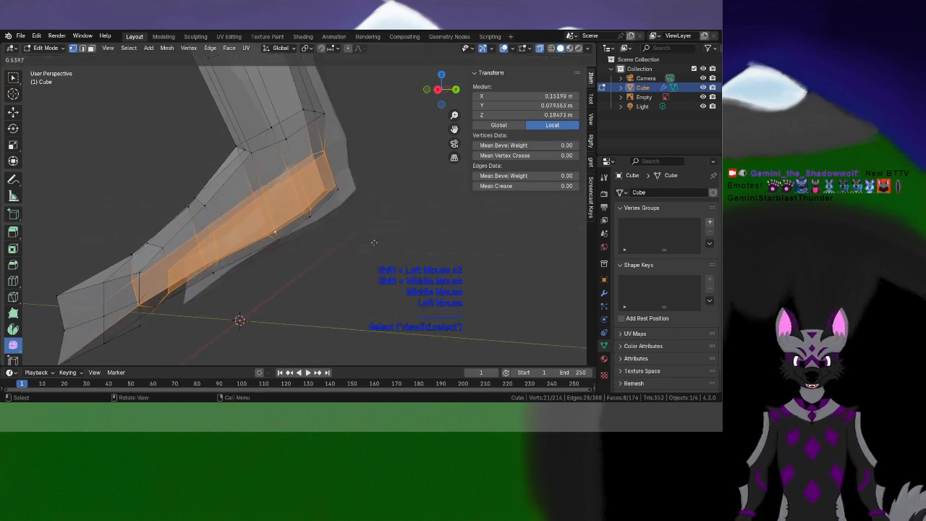
left_click(281, 256)
middle_click_drag(281, 256, 270, 341, "shift")
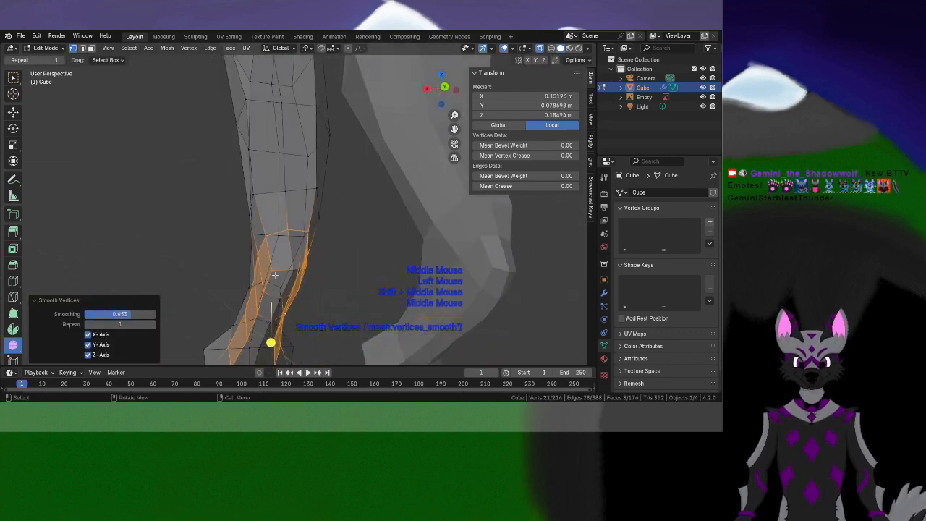
key("ctrl+z")
Extend the lower leg selection by one vertex and smooth it with a factor of 0.522
left_click_drag(266, 311, 349, 293)
scroll(332, 294, "down", 2)
middle_click_drag(330, 294, 171, 283)
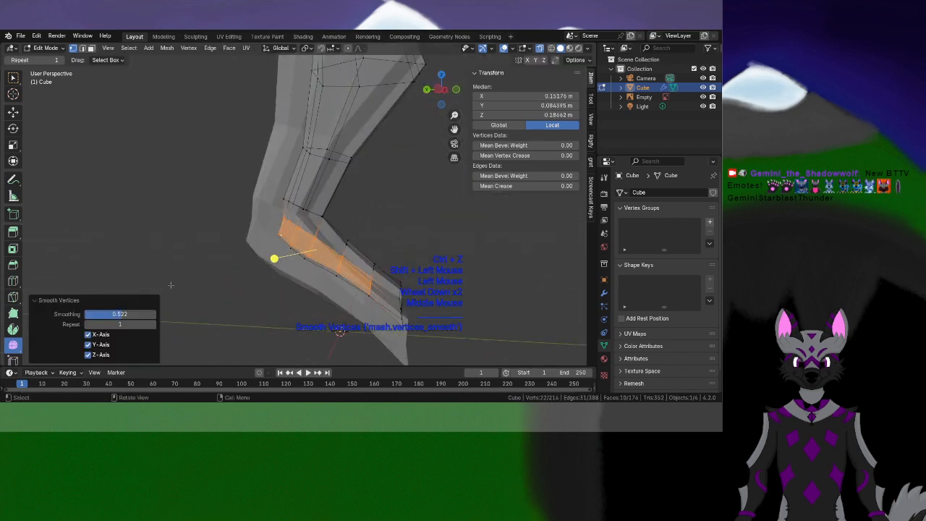
Enable proportional editing and move the outer vertex at the back of the hock about 0.01 m outward
middle_click_drag(278, 262, 170, 246)
middle_click_drag(261, 237, 243, 207, "shift")
scroll(273, 264, "up", 3)
left_click(289, 290)
key("g")
key("shift+Tab")
key("o")
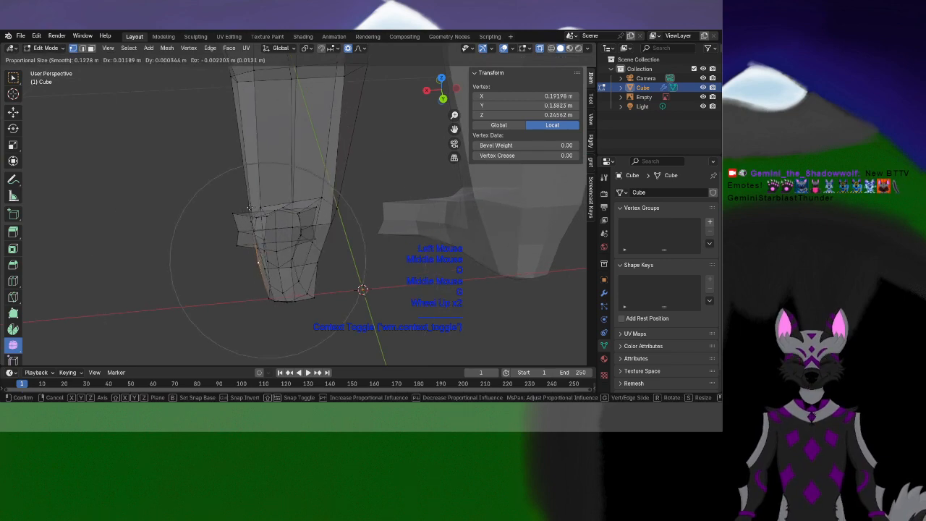
left_click(241, 208)
Move the inner hock vertex about -0.029 m along X and -0.006 m along Z with a proportional size of 0.102
middle_click_drag(242, 207, 186, 262)
scroll(186, 262, "up", 2)
left_click(344, 287)
key("g")
left_click(363, 293)
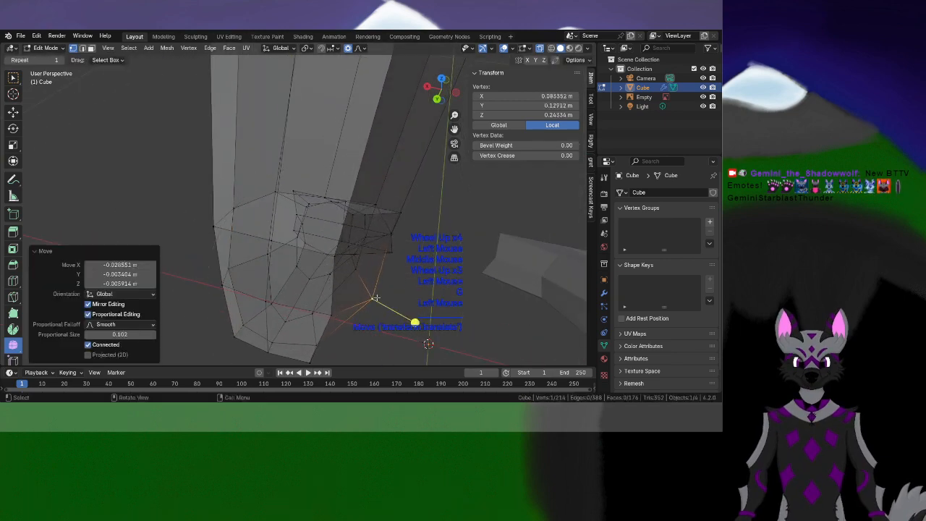
Move the inner ankle vertex just above the foot about 0.019 m along X and 0.005 m along Z with proportional editing
scroll(376, 289, "down", 3)
middle_click_drag(376, 290, 270, 148)
scroll(340, 304, "down", 1)
scroll(340, 304, "up", 1)
scroll(340, 303, "down", 1, "shift")
scroll(267, 268, "up", 2)
left_click(267, 267)
key("g")
left_click(233, 268)
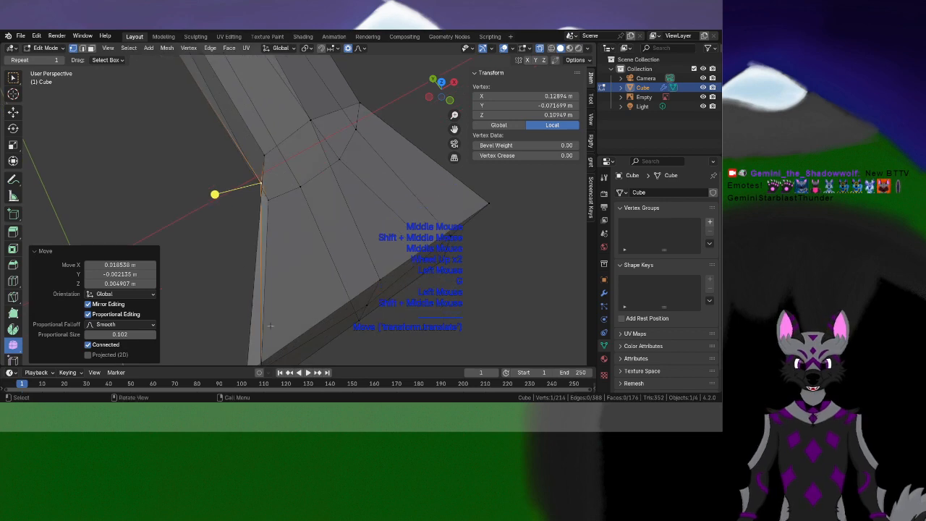
Switch to the front orthographic view and select the inner mid-height vertex on the foot's front face
middle_click_drag(326, 160, 308, 194, "shift")
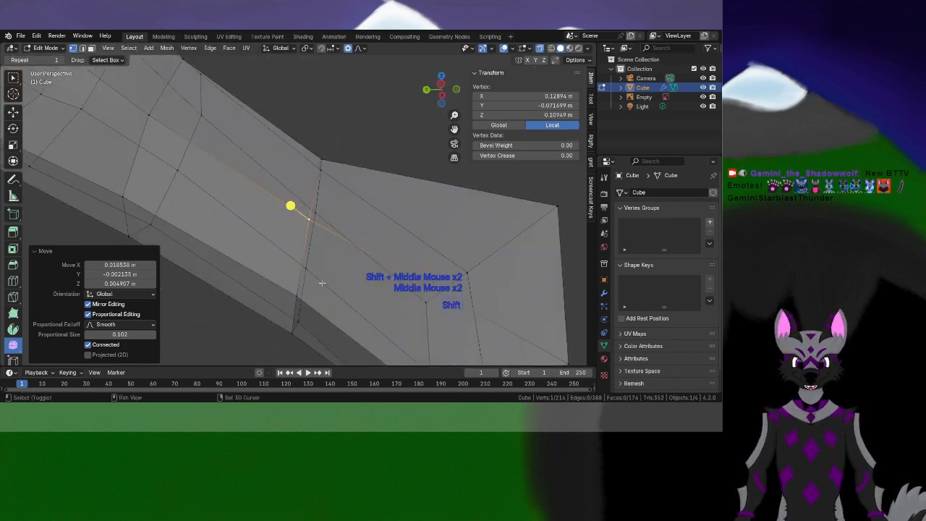
middle_click_drag(322, 282, 239, 239, "shift")
scroll(302, 169, "down", 3)
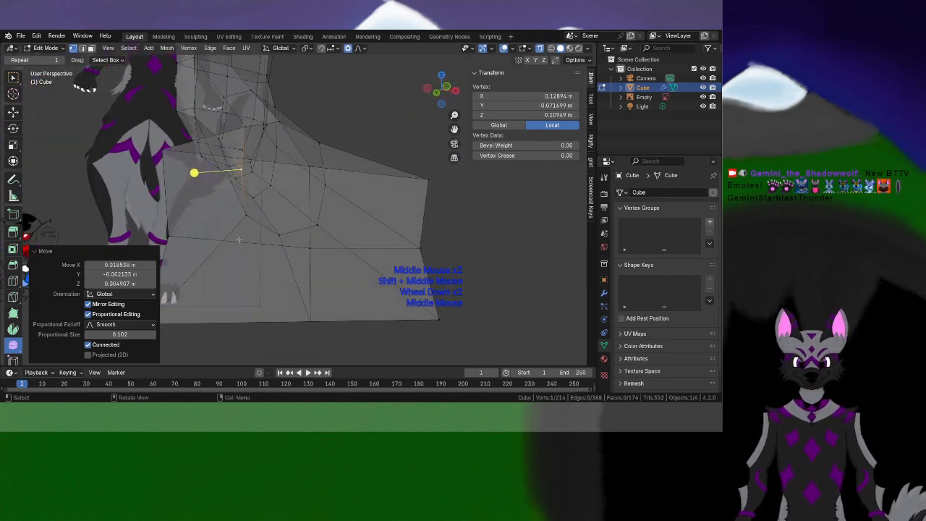
key("KP_4")
key("KP_3")
key("KP_1")
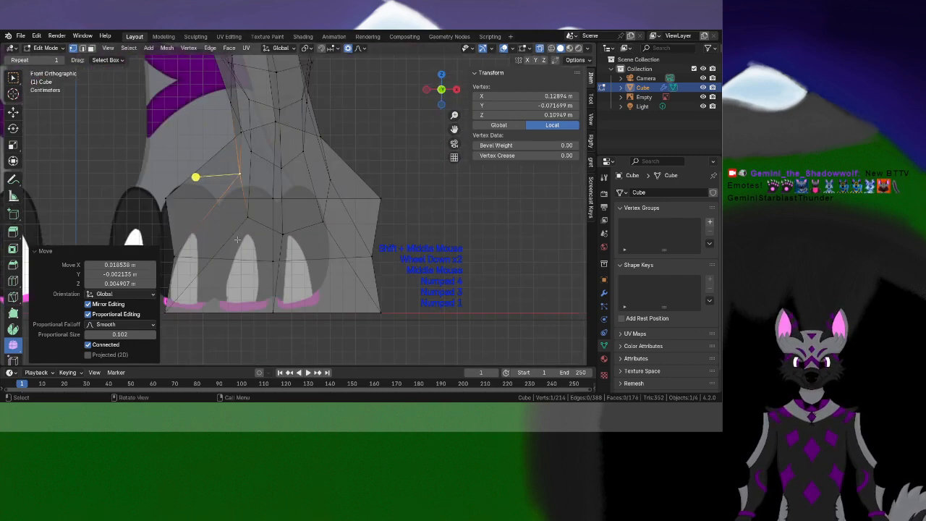
middle_click_drag(168, 284, 267, 283, "shift")
scroll(240, 280, "up", 2)
scroll(274, 282, "up", 2)
left_click(287, 281)
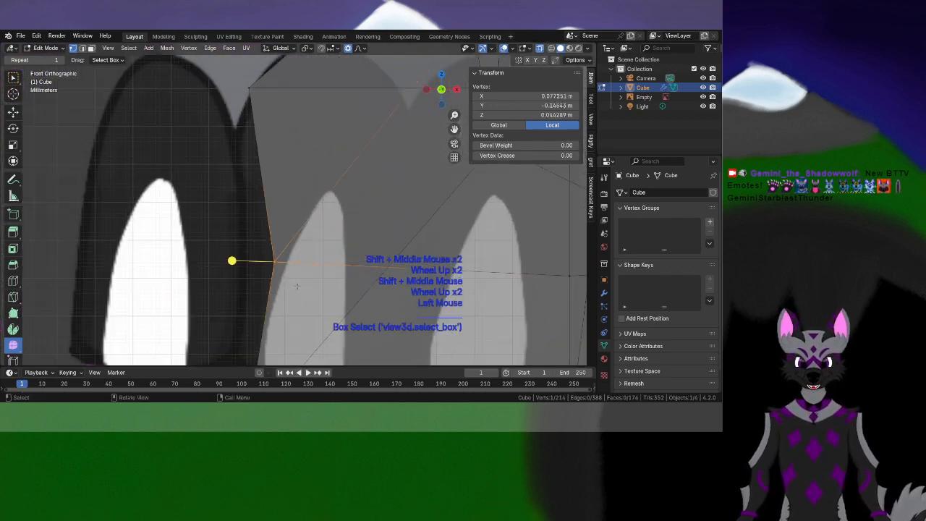
scroll(288, 280, "up", 1)
key("g")
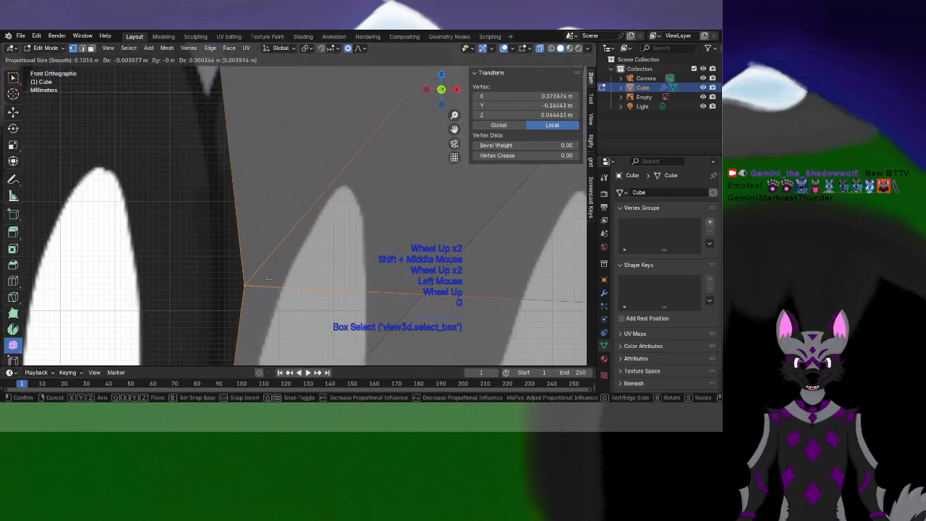
left_click(268, 280)
key("ctrl+z")
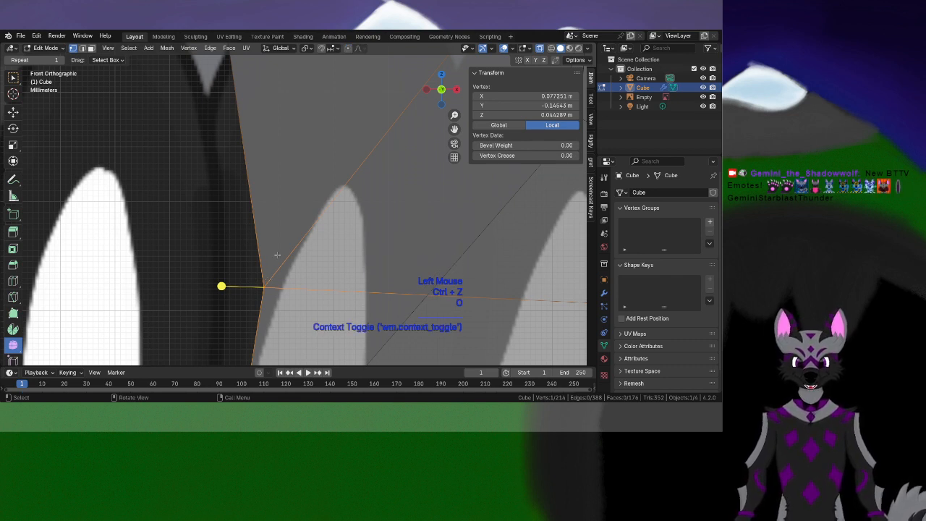
With proportional editing off, move the inner mid-height front vertex about -0.007 m along X only
key("g")
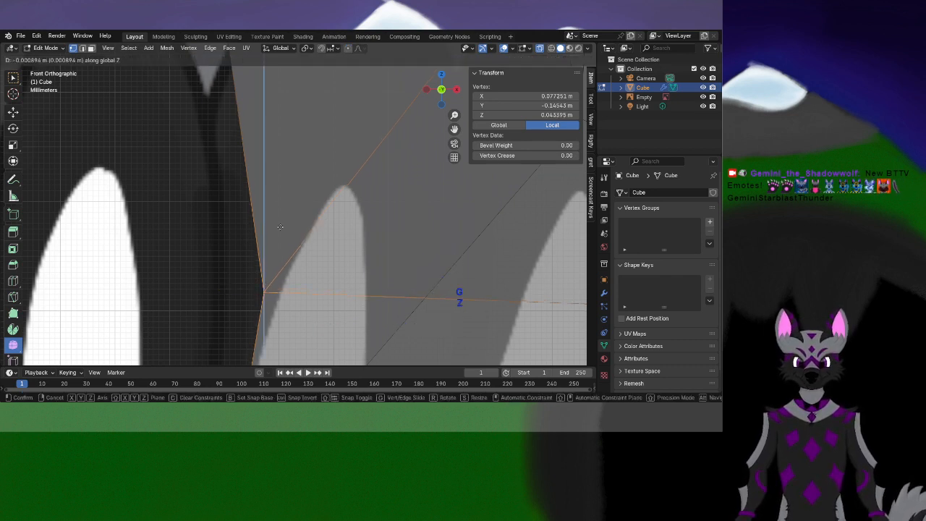
key("x")
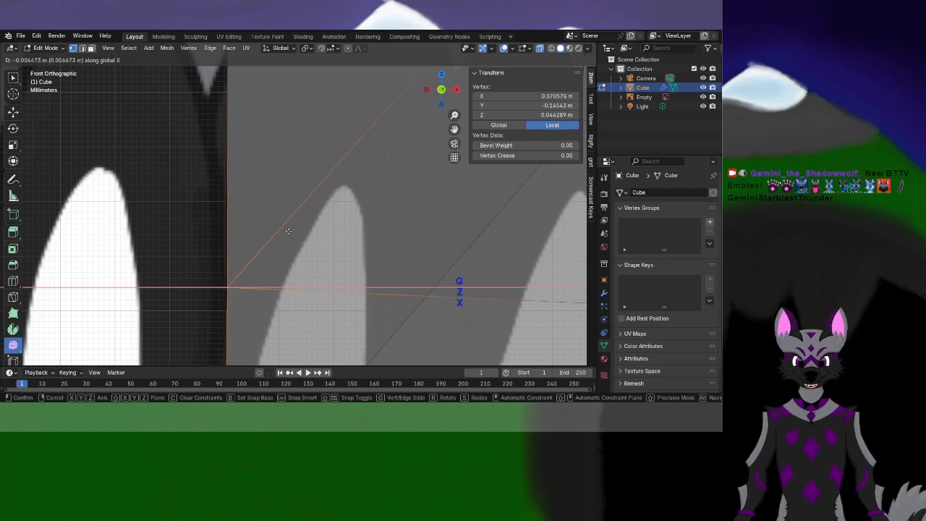
left_click(285, 233)
Select the upper inner front vertex of the foot and shift it about -0.0007 m along X
scroll(286, 233, "down", 3)
middle_click_drag(273, 179, 279, 237, "shift")
scroll(275, 235, "up", 1, "shift")
scroll(275, 235, "up", 2)
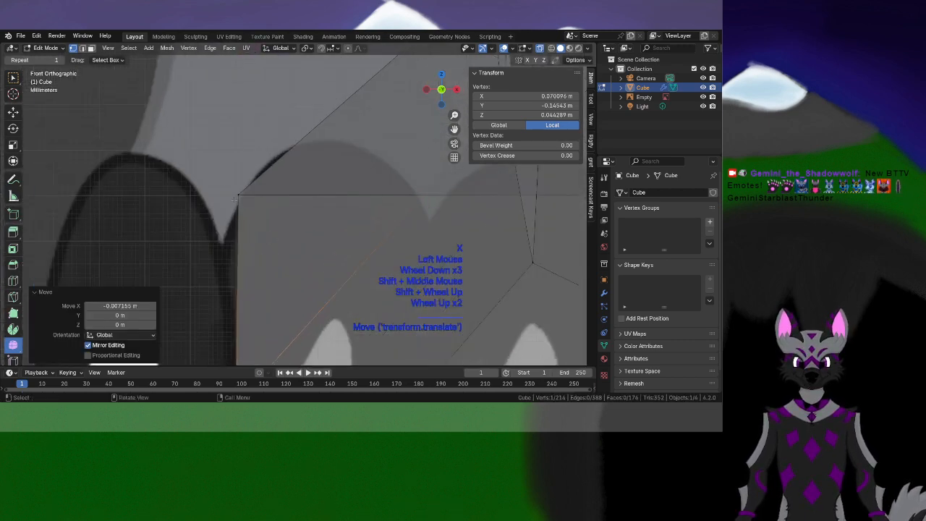
left_click_drag(216, 172, 267, 230)
key("g")
key("x")
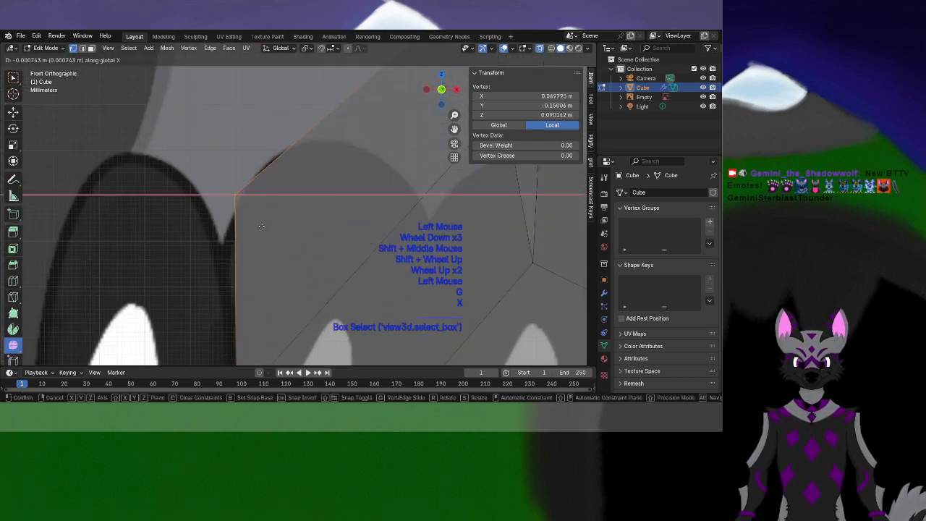
left_click(262, 226)
In the right side view, move the inner and outer mid-height front vertices about -0.004 m along both Y and Z
scroll(262, 226, "down", 2)
middle_click_drag(317, 208, 389, 188, "shift")
scroll(328, 208, "up", 2)
key("KP_3")
scroll(367, 190, "down", 2)
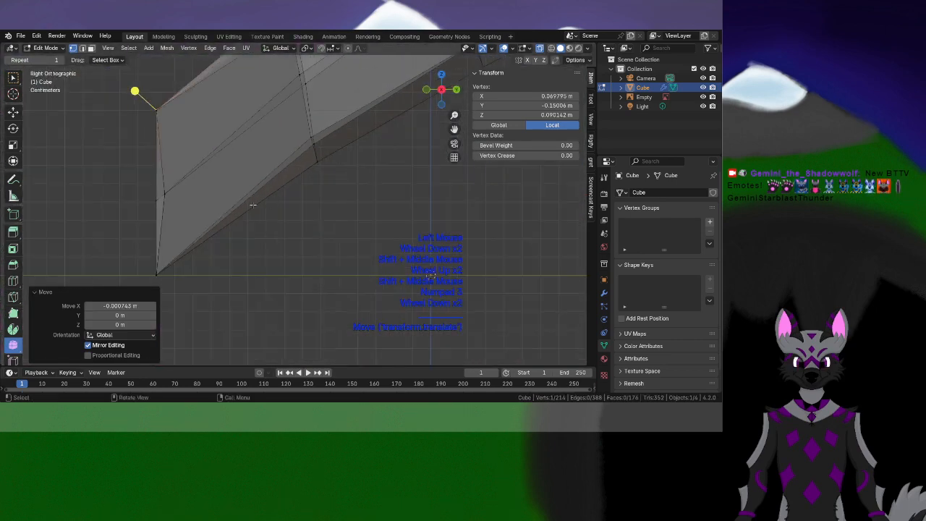
middle_click_drag(250, 205, 289, 192, "shift")
scroll(337, 196, "up", 3)
scroll(290, 193, "up", 2)
left_click_drag(246, 160, 337, 219)
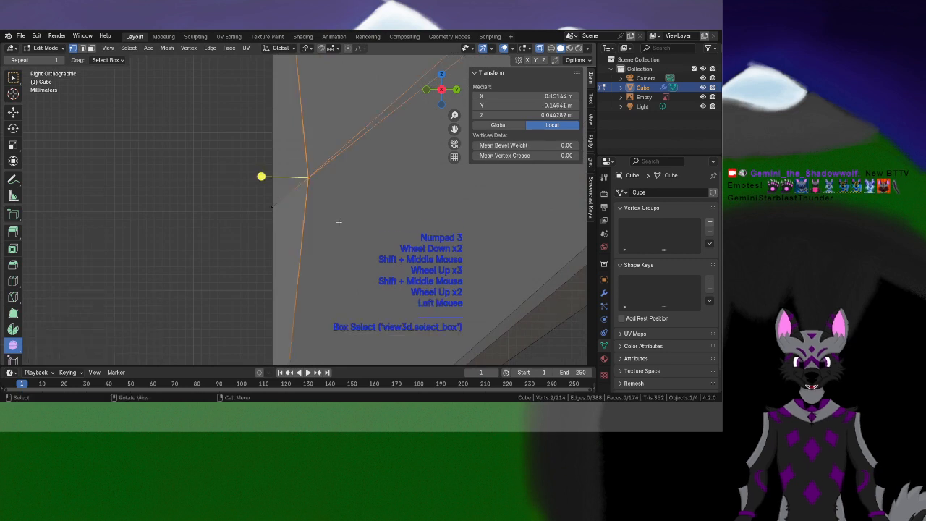
key("g")
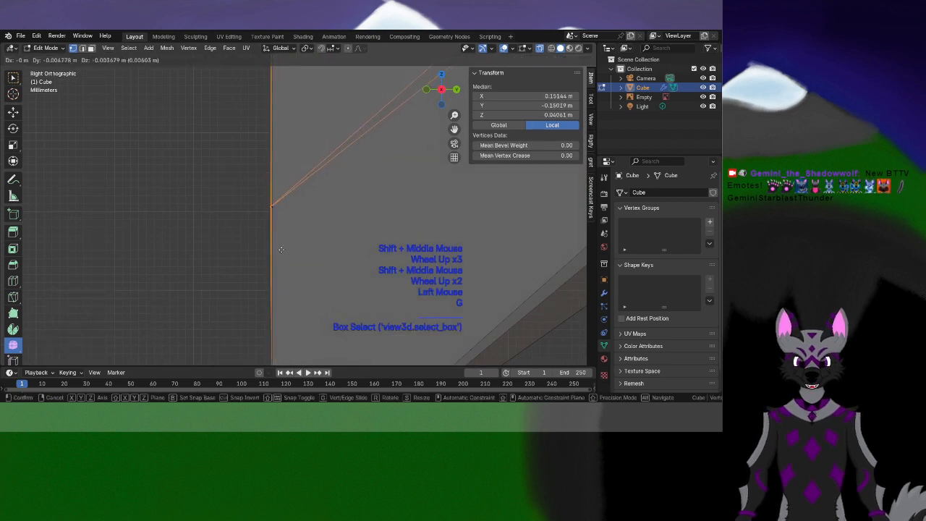
left_click(284, 250)
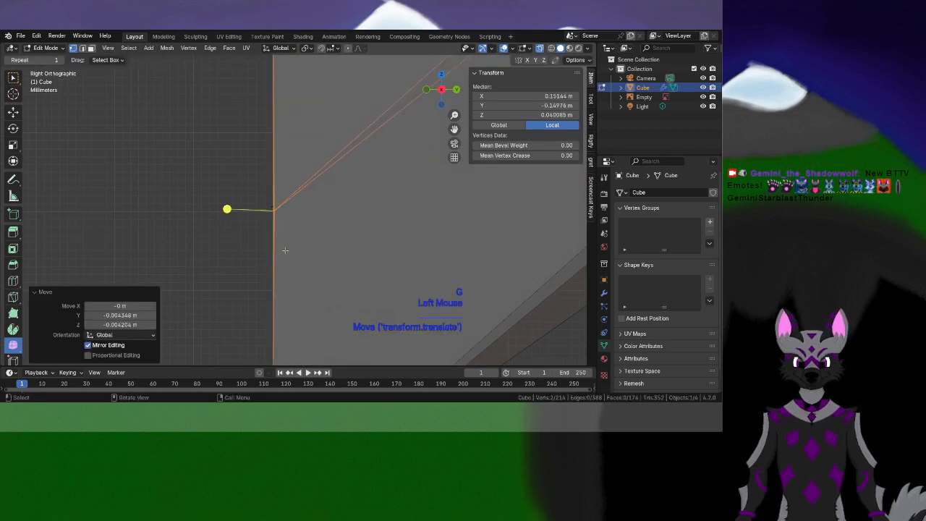
Select all three mid-height vertices on the foot's front and snap them to the grid at Y -0.15 m
left_click_drag(277, 214, 293, 225)
right_click(296, 228)
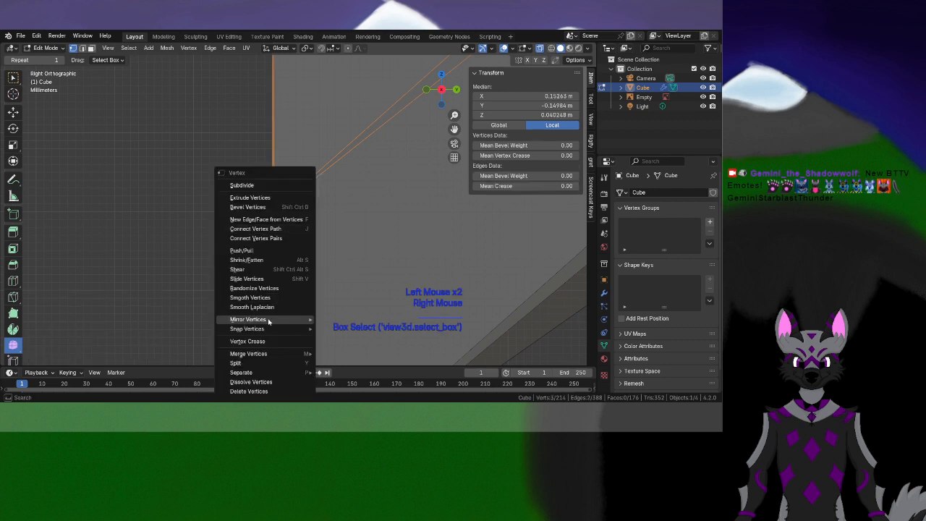
mouse_move(267, 329)
left_click(354, 259)
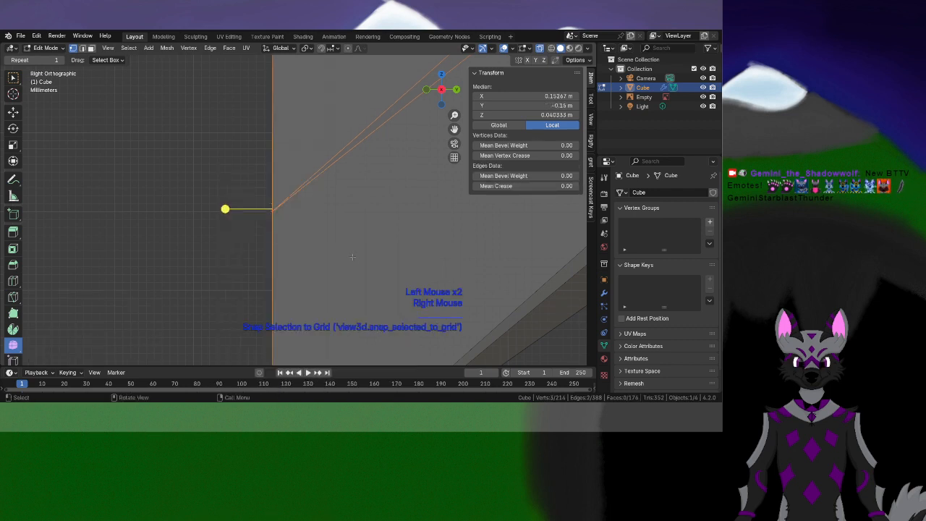
Lower the middle mid-height front vertex about 0.001 m and snap it to the grid at Y -0.15 m, Z 0.04 m
scroll(352, 257, "down", 1)
scroll(246, 200, "up", 2)
left_click_drag(271, 215, 271, 216)
key("g")
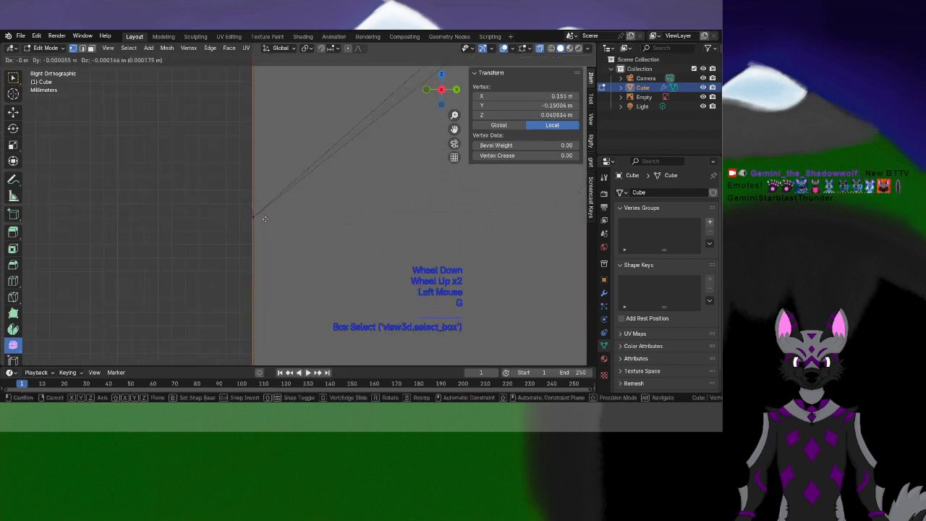
left_click(219, 223)
right_click(231, 224)
mouse_move(232, 224)
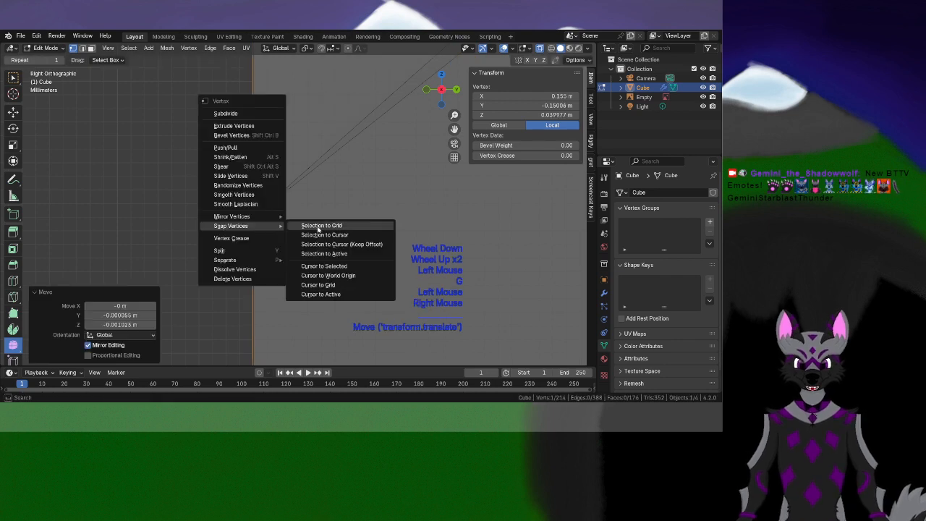
left_click(311, 223)
scroll(315, 212, "down", 1)
middle_click_drag(316, 212, 257, 291, "shift")
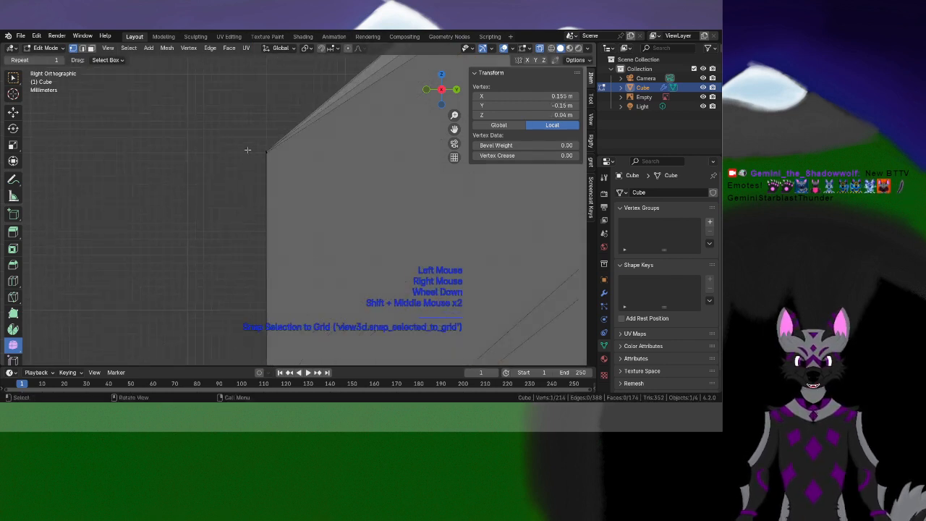
Select the three upper vertices on the foot's front and snap them to the grid at Y -0.15 m, Z 0.09 m
scroll(248, 150, "up", 1)
left_click_drag(219, 117, 272, 144)
right_click(311, 174)
mouse_move(318, 197)
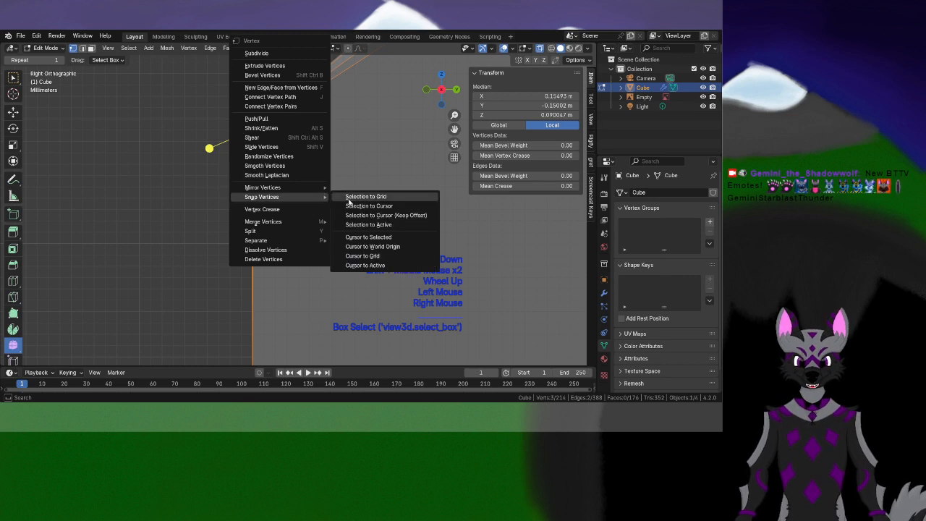
left_click(350, 198)
Select the three bottom vertices on the foot's front and snap them to the grid at Y -0.15 m, Z 0 m
scroll(352, 200, "down", 2)
scroll(304, 253, "down", 2)
middle_click_drag(345, 270, 227, 94, "shift")
scroll(277, 236, "up", 2)
left_click_drag(184, 97, 265, 201)
right_click(265, 199)
mouse_move(266, 198)
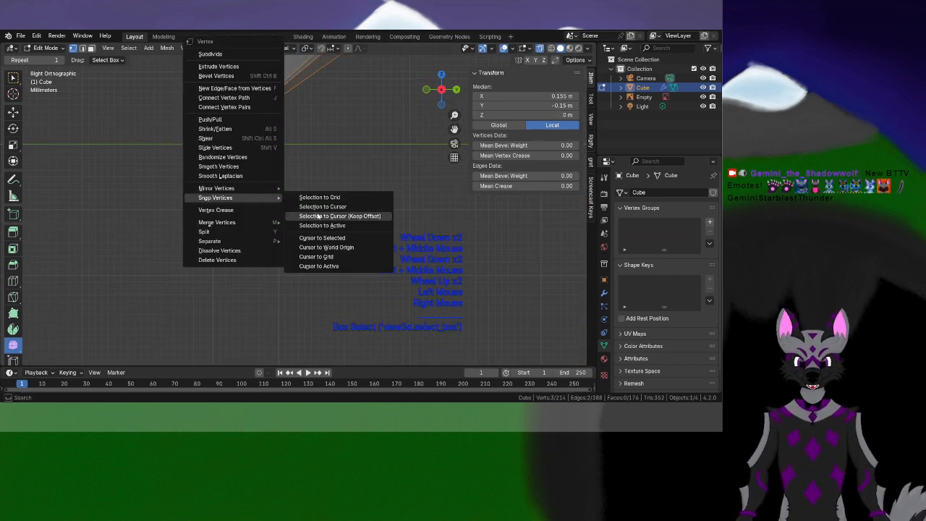
left_click(319, 197)
In the front view, shift the outer mid-height front vertex about 0.007 m along X and snap it to the grid at X 0.24 m, Z 0.04 m
scroll(304, 181, "down", 1)
scroll(221, 275, "down", 2)
middle_click_drag(246, 101, 215, 204, "shift")
scroll(220, 266, "up", 1)
key("KP_3")
key("KP_1")
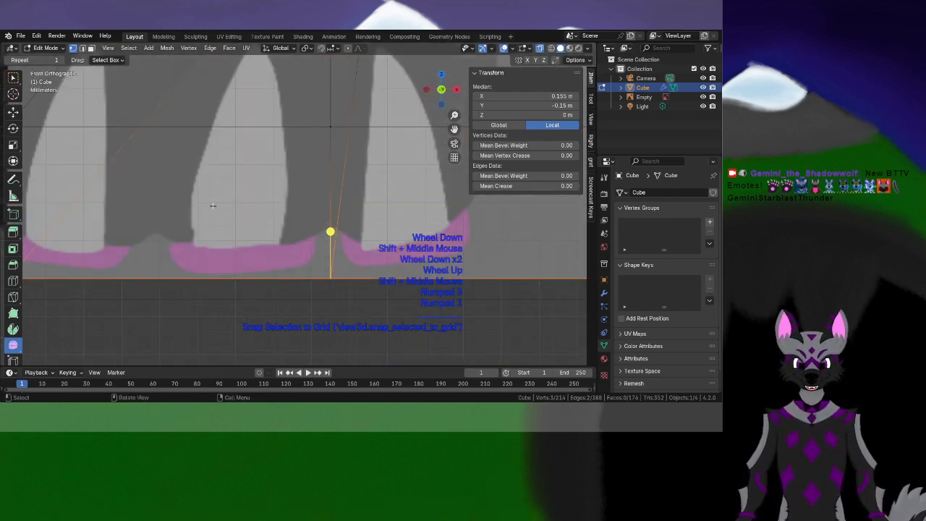
scroll(311, 260, "up", 1)
middle_click_drag(309, 159, 254, 253, "shift")
scroll(311, 260, "down", 2)
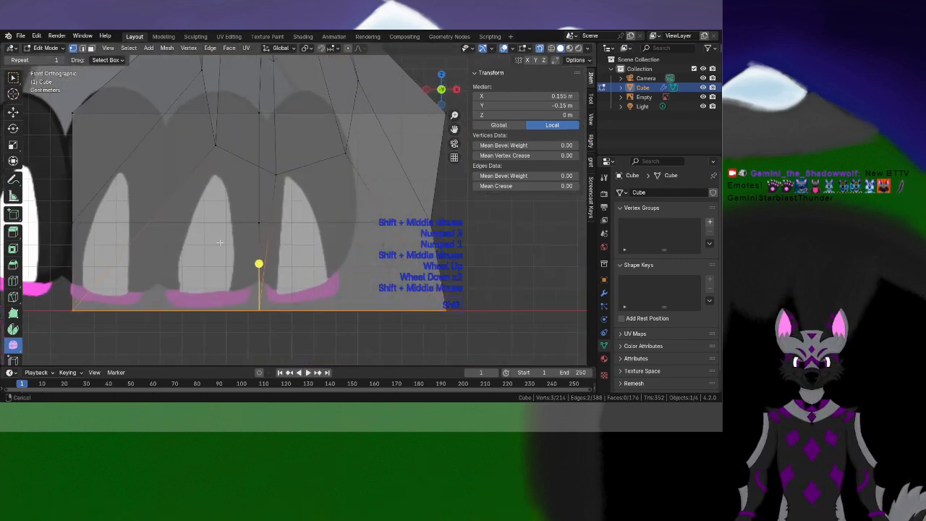
scroll(254, 253, "up", 2)
middle_click_drag(331, 203, 245, 176, "shift")
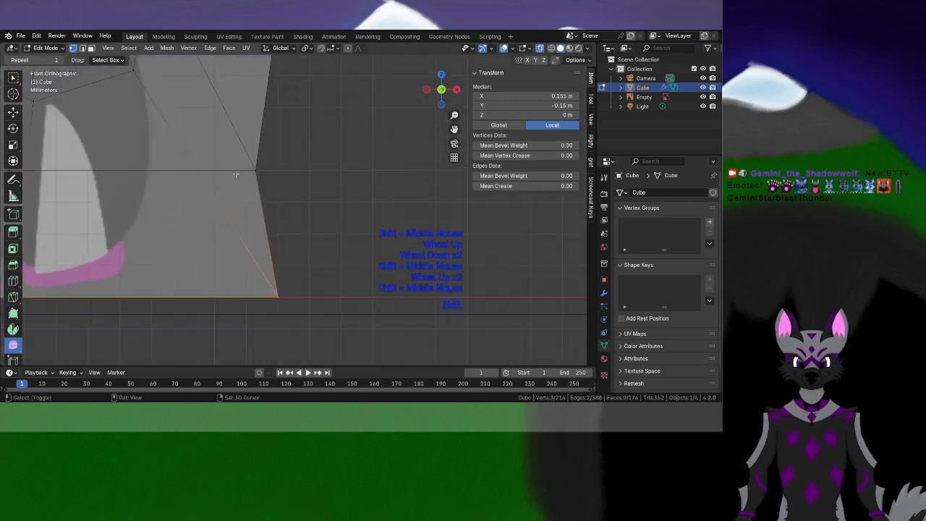
left_click_drag(284, 194, 284, 194)
scroll(277, 181, "up", 3)
key("g")
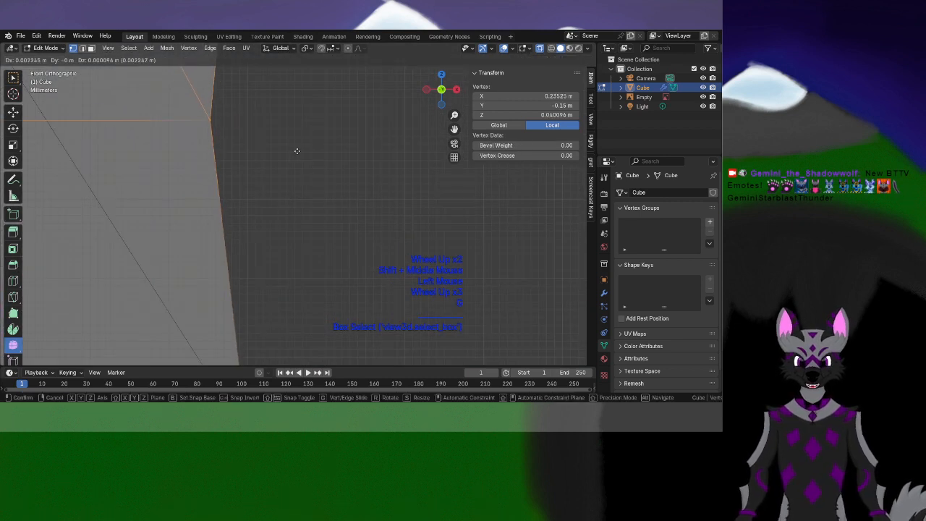
left_click(331, 152)
right_click(332, 156)
mouse_move(332, 156)
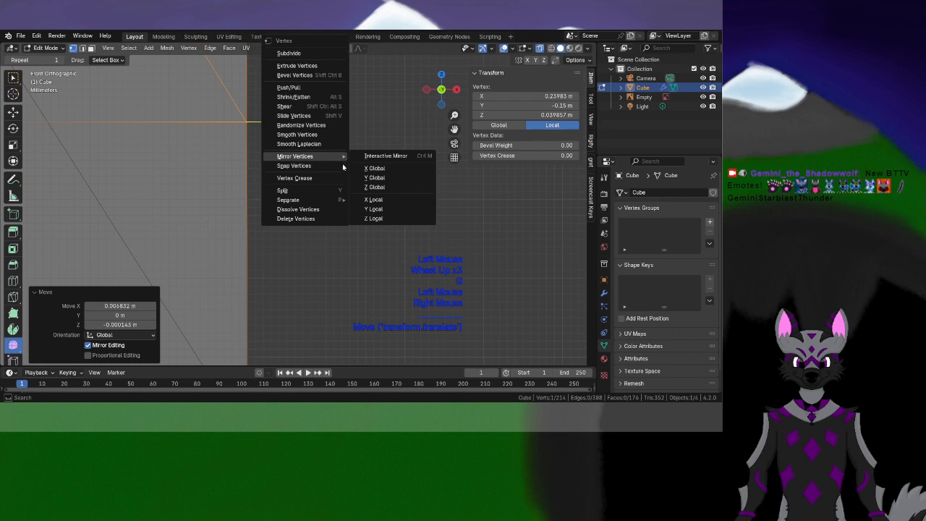
left_click(383, 166)
Select all nine vertices of the foot's front face and extrude it forward about 0.05 m
scroll(361, 173, "down", 2)
middle_click_drag(202, 188, 360, 197, "shift")
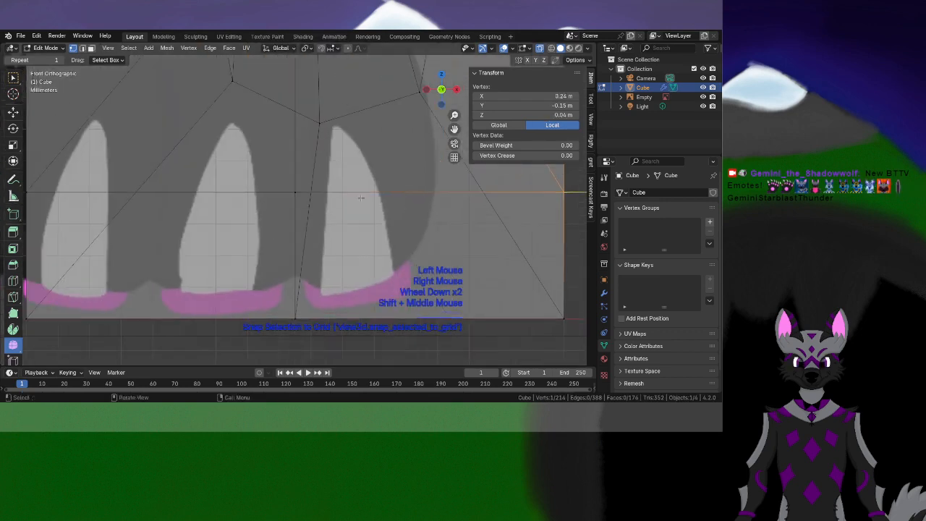
scroll(360, 196, "down", 2)
middle_click_drag(218, 202, 279, 231, "shift")
scroll(310, 241, "up", 2)
scroll(285, 150, "down", 2)
scroll(285, 154, "down", 1)
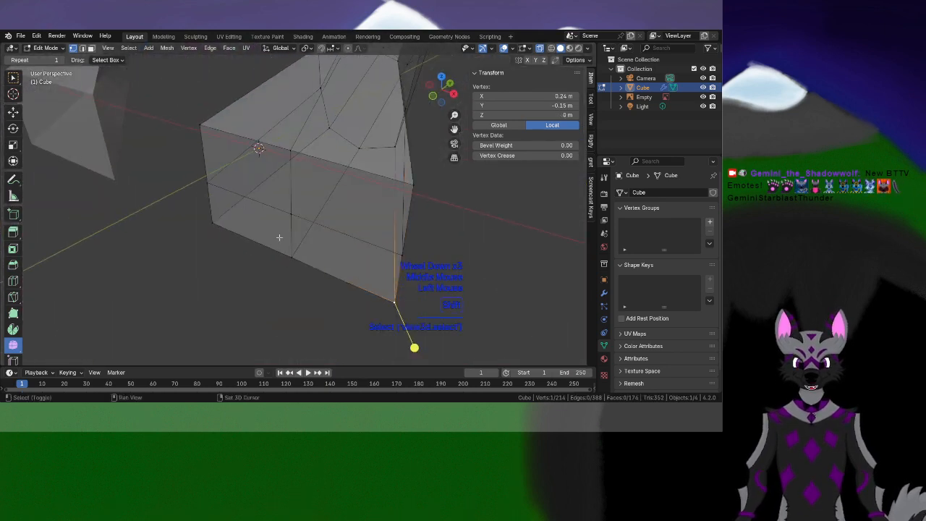
left_click(291, 255, "shift")
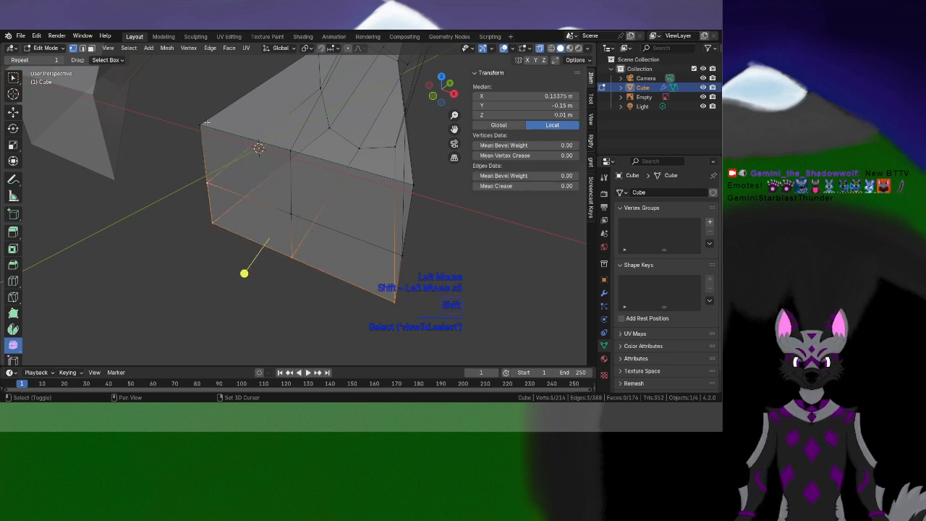
left_click(289, 208, "shift")
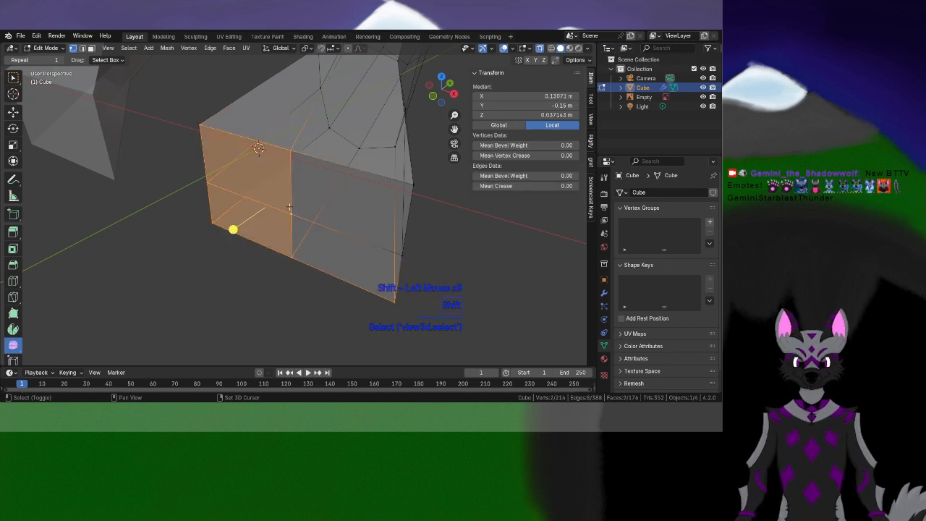
left_click(403, 249, "shift")
left_click(412, 184, "shift")
key("KP_3")
key("KP_3")
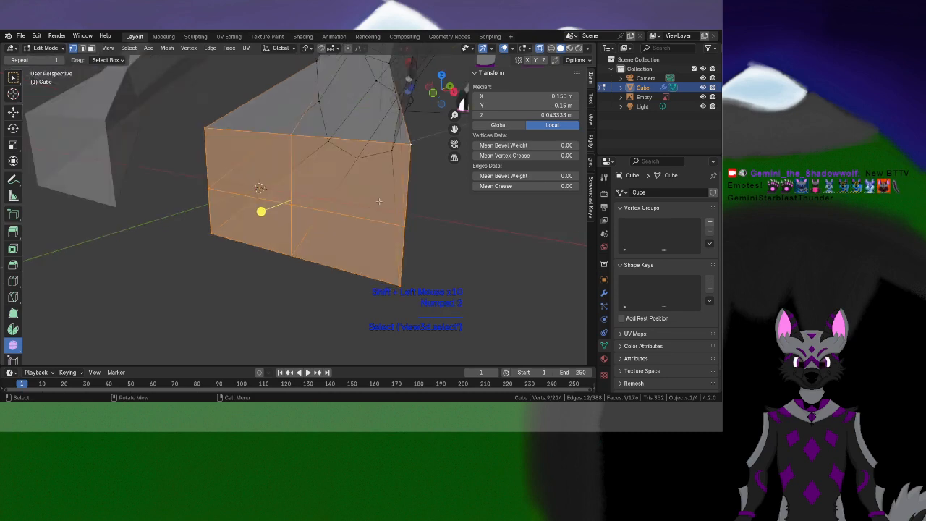
key("e")
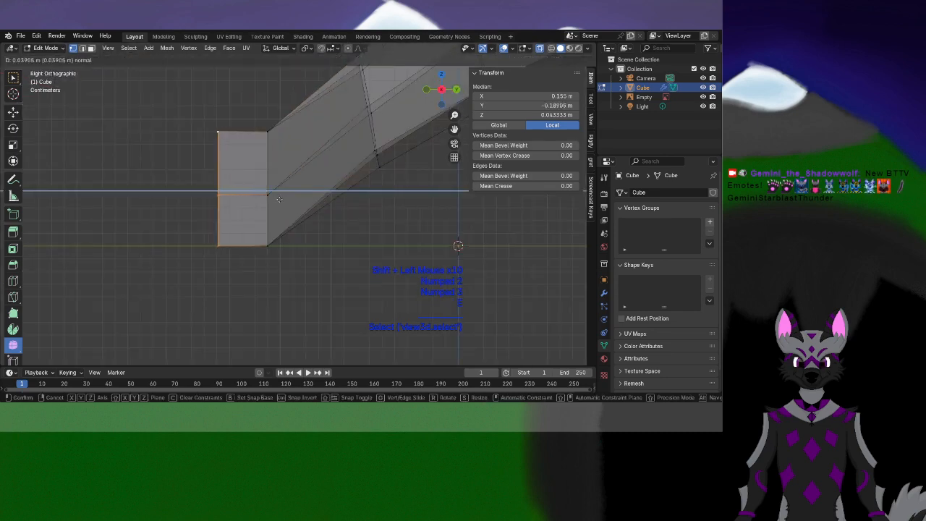
left_click(267, 197)
scroll(207, 196, "down", 2)
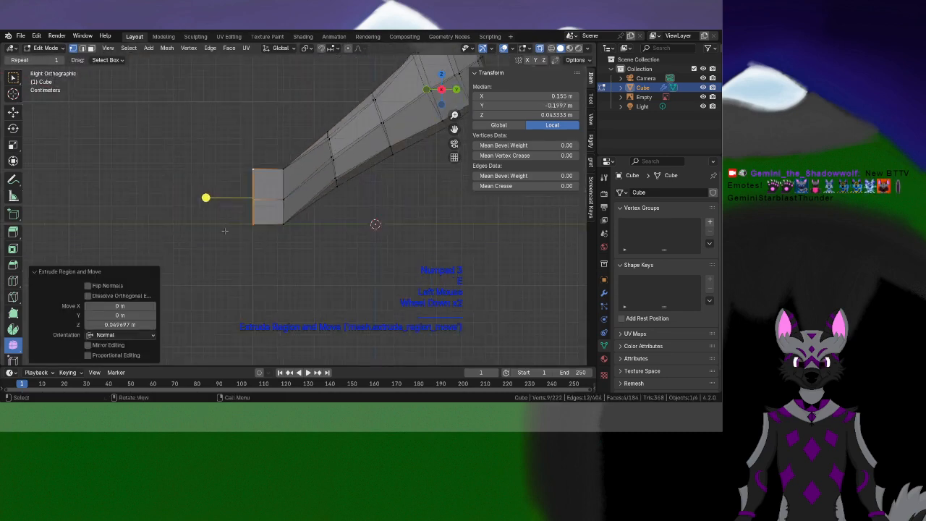
Clear the selection and examine the leg and extruded paw from several angles and against the front reference
left_click(207, 196)
middle_click_drag(207, 196, 313, 257)
scroll(290, 271, "down", 2)
middle_click_drag(262, 285, 335, 246, "shift")
scroll(335, 246, "up", 2)
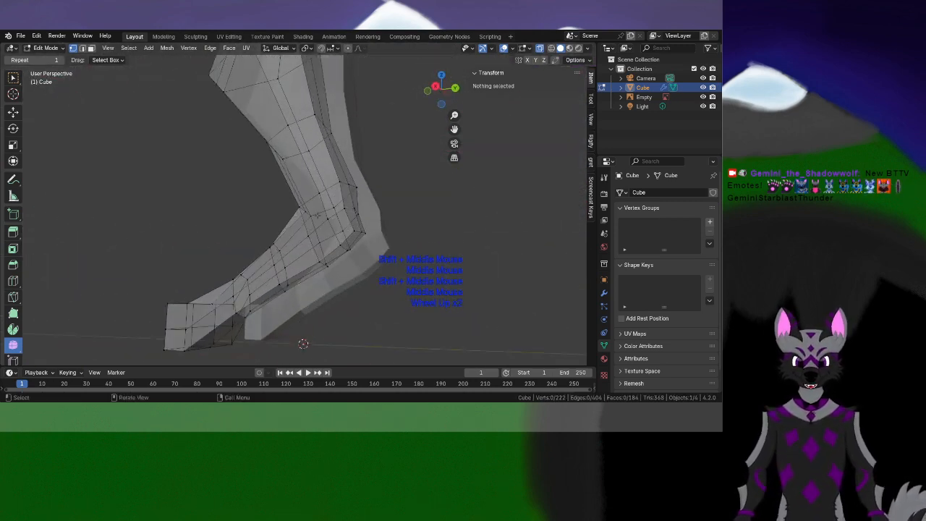
key("KP_0")
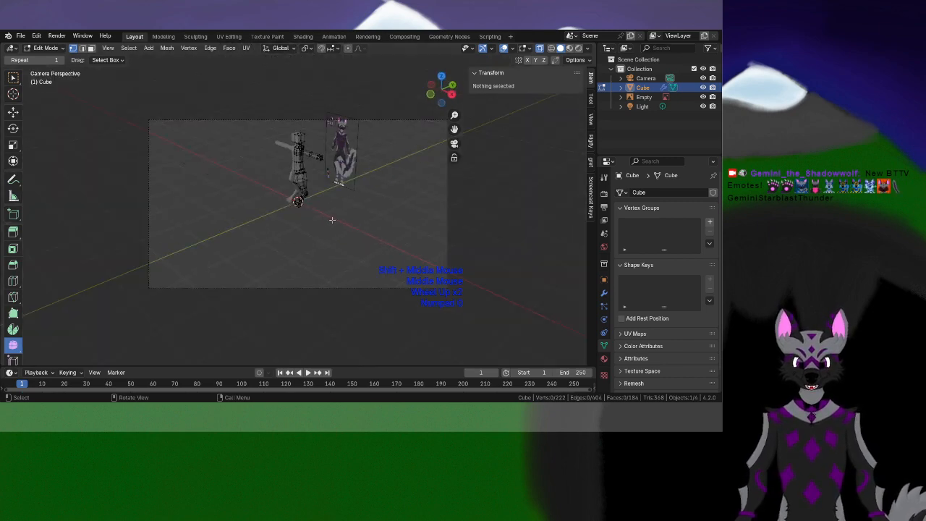
key("KP_0")
key("KP_1")
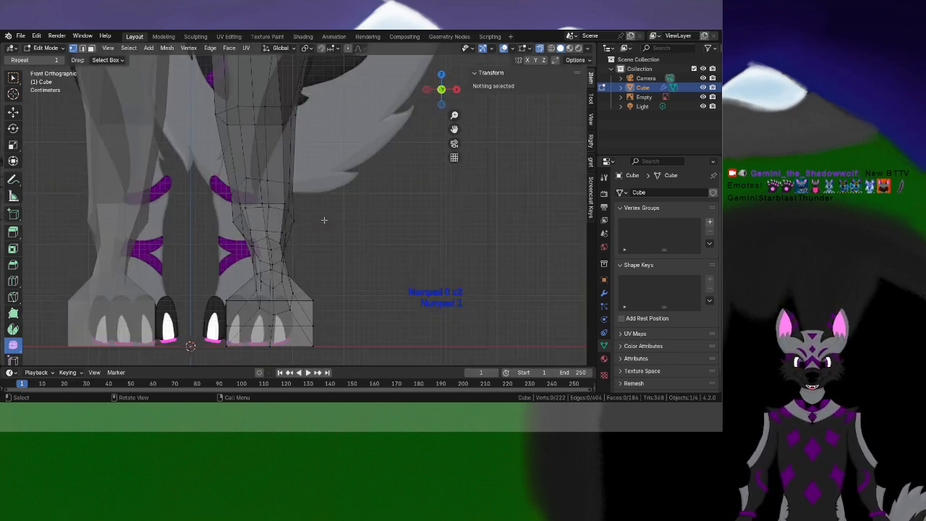
mouse_move(320, 217)
middle_mouse_down()
mouse_move(282, 235)
mouse_move(344, 241)
mouse_move(311, 212)
middle_mouse_up()
Move the rear heel vertex about 0.077 m along Y and 0.017 m along Z using connected proportional editing with a 0.35 m radius
left_click(354, 225)
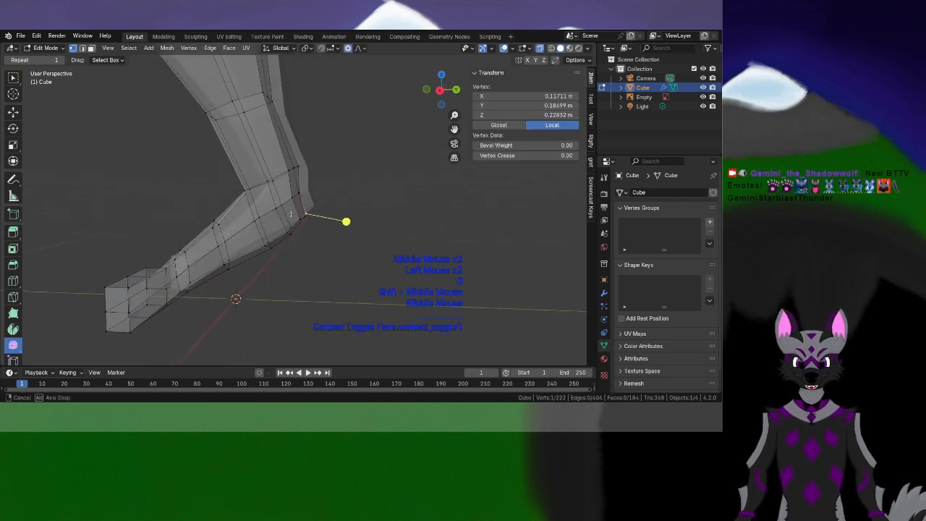
scroll(311, 211, "down", 2)
key("g")
scroll(311, 208, "down", 4)
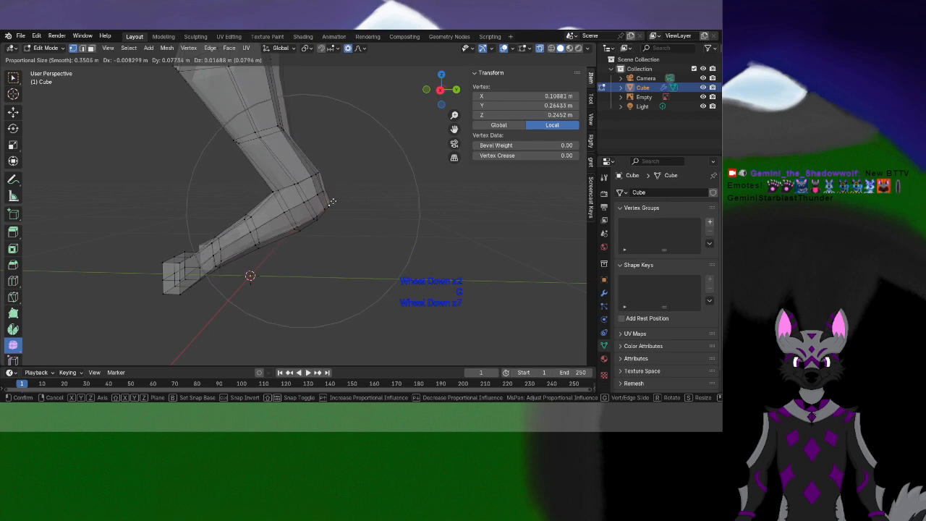
left_click(332, 203)
Move the rear vertex of the shin above the heel about 0.023 m along Y and 0.016 m along Z with proportional editing
left_click(306, 111)
key("g")
left_click(315, 105)
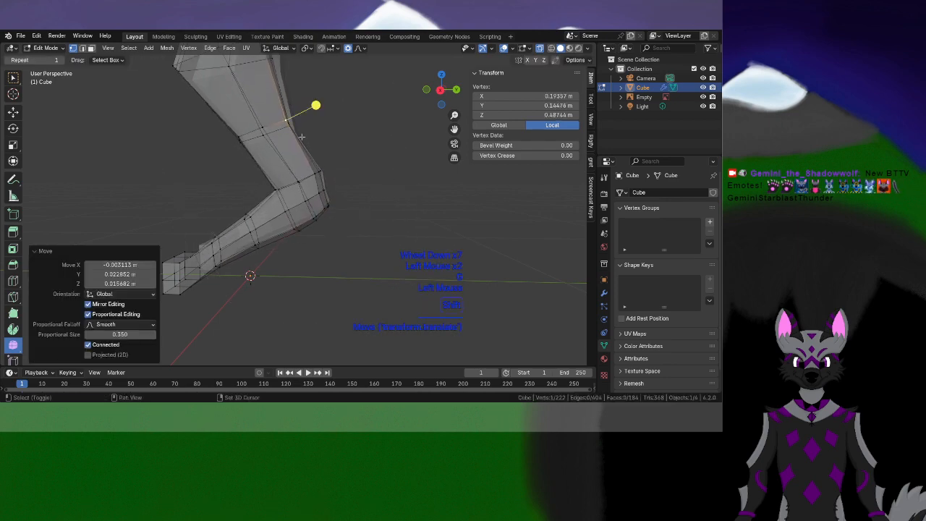
Raise the front knee vertex about 0.047 m and shift it about -0.009 m along Y with proportional editing
middle_click_drag(301, 136, 347, 167, "shift")
left_click(254, 183)
key("g")
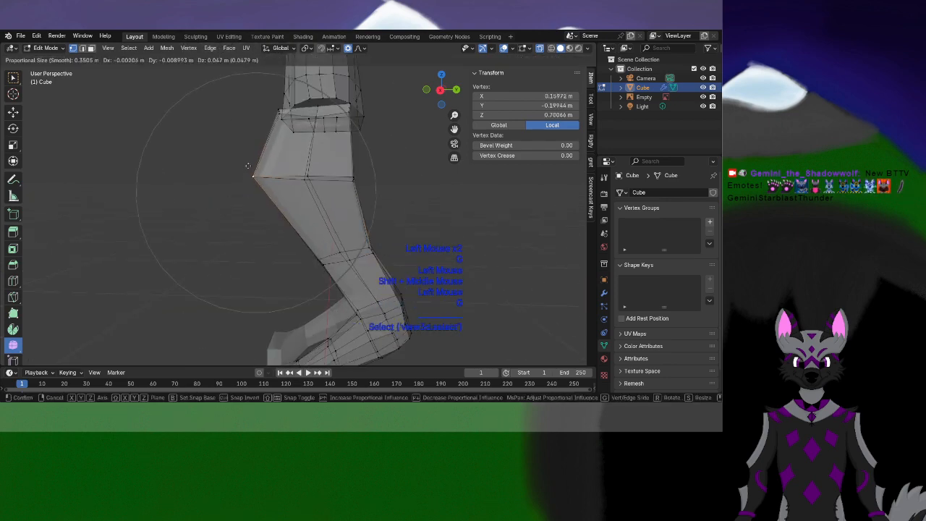
left_click(248, 166)
Move the rear vertex at knee height about 0.053 m along Y and 0.013 m along Z with proportional editing
scroll(250, 177, "down", 2)
middle_click_drag(243, 221, 212, 196, "shift")
scroll(228, 203, "up", 1, "shift")
scroll(235, 201, "down", 1)
scroll(235, 205, "up", 1)
scroll(235, 205, "up", 1)
scroll(257, 177, "down", 1)
left_click(289, 156)
middle_click_drag(288, 156, 305, 163)
scroll(295, 151, "up", 2)
left_click(276, 124)
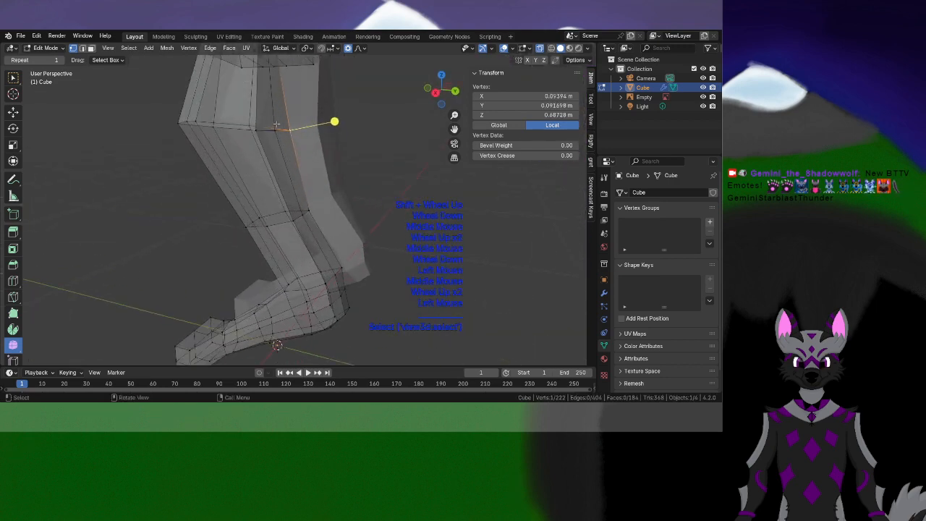
middle_click_drag(276, 125, 409, 254)
key("g")
left_click(307, 118)
scroll(408, 253, "down", 1)
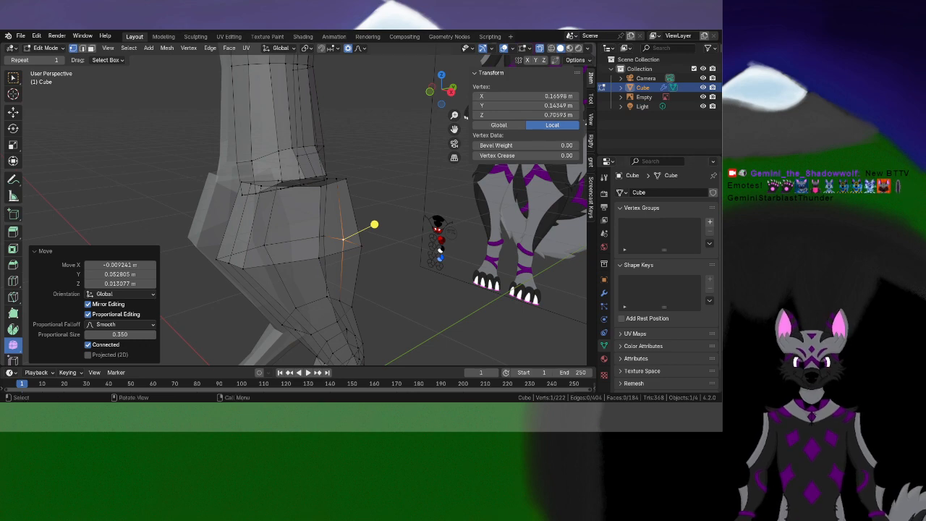
Pull the outer front hip vertex outward about 0.033 m along X and 0.007 m along Z with proportional editing
middle_click_drag(310, 215, 217, 222, "shift")
middle_click_drag(243, 101, 357, 141, "shift")
scroll(358, 209, "up", 1)
left_click(355, 233)
middle_click_drag(356, 233, 374, 229)
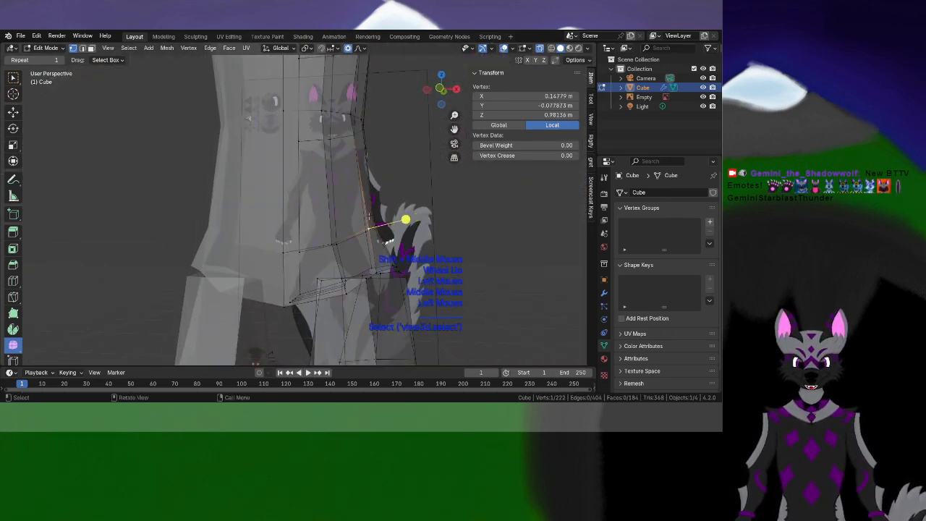
key("g")
left_click(391, 214)
Pull the inner rear vertex at knee height inward along X with proportional editing
scroll(424, 213, "down", 1)
middle_click_drag(424, 213, 369, 293, "shift")
mouse_move(352, 224)
middle_mouse_down()
mouse_move(326, 250)
mouse_move(319, 241)
mouse_move(343, 268)
mouse_move(344, 215)
mouse_move(356, 227)
middle_mouse_up()
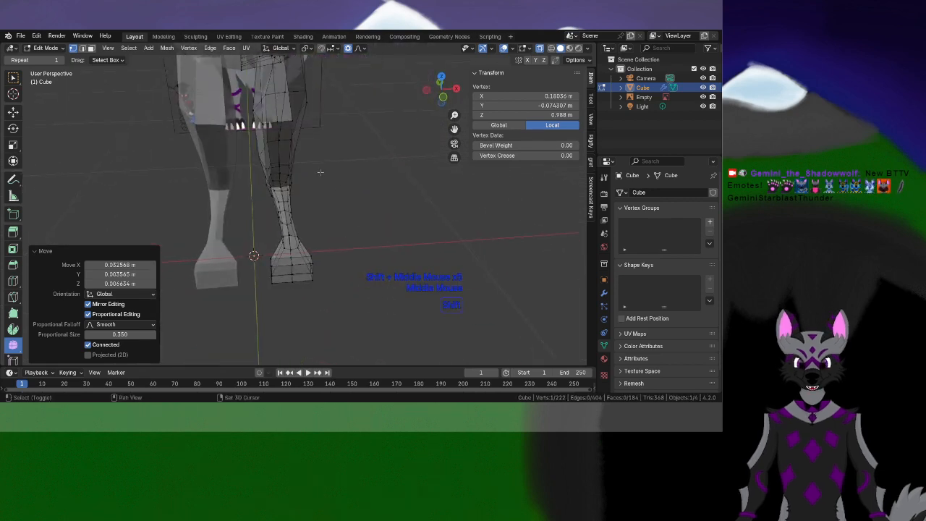
middle_click_drag(320, 172, 344, 245, "shift")
scroll(343, 242, "up", 3)
left_click(267, 190)
left_click(298, 143)
key("g")
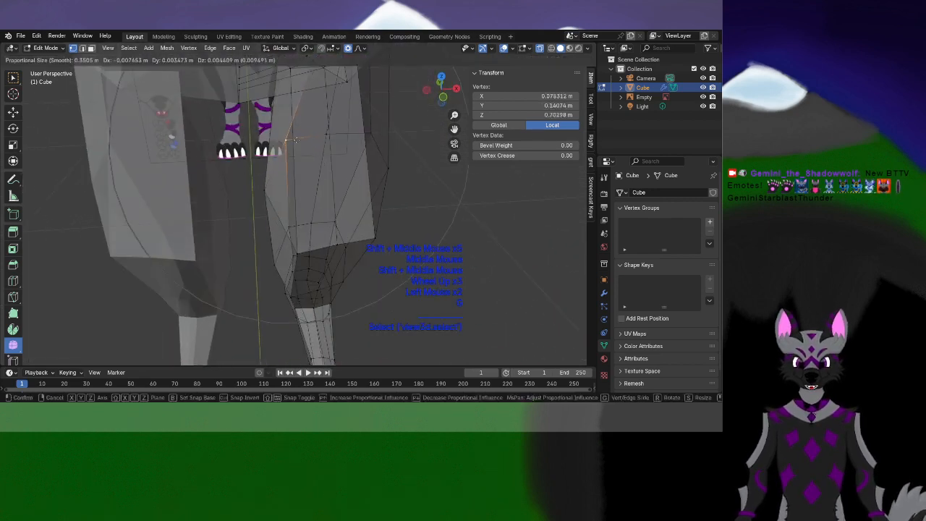
left_click(291, 135)
Pull the outer side vertex at knee height outward along X with proportional editing
middle_click_drag(291, 135, 380, 240)
left_click(320, 227)
key("g")
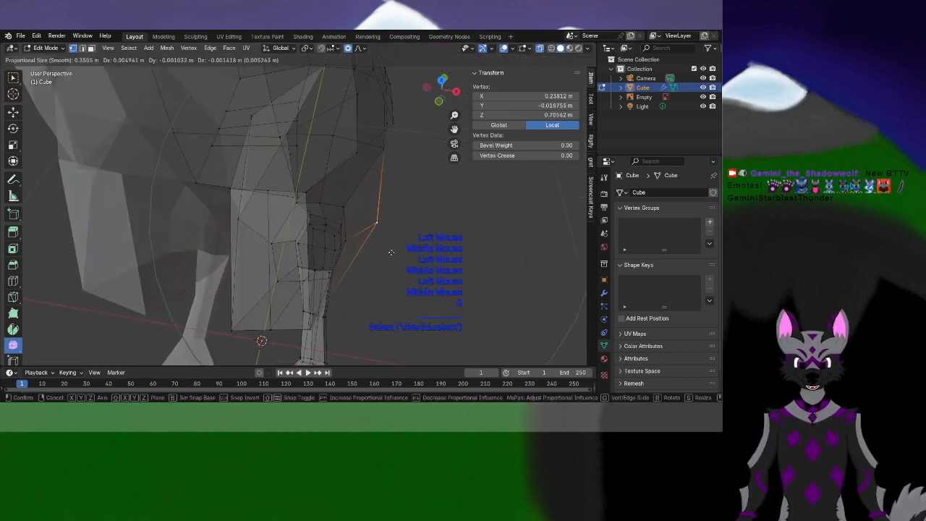
left_click(451, 245)
Move the upper front thigh vertex about 0.026 m along X, -0.006 m along Y and -0.008 m along Z with proportional editing
left_click(320, 198)
key("g")
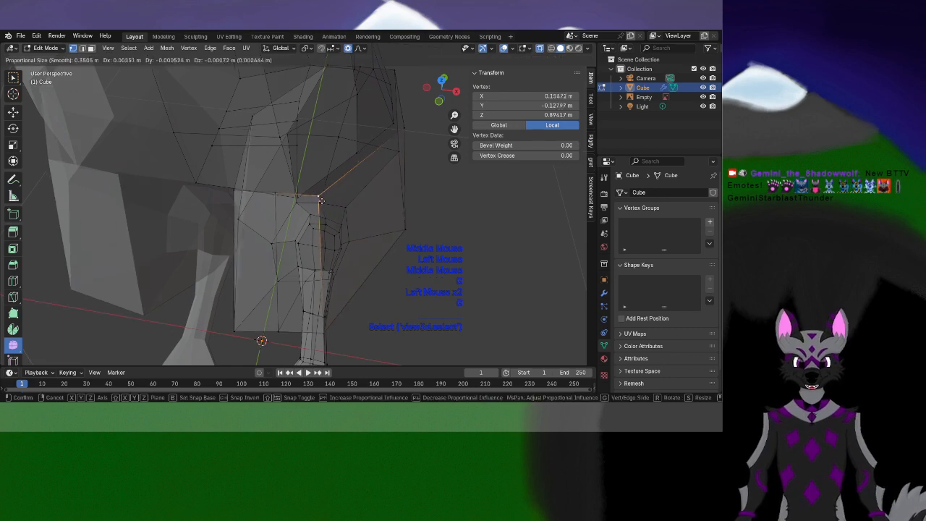
left_click(366, 233)
Examine the reshaped leg and the ankle area above the paw up close
middle_click_drag(366, 233, 367, 162)
scroll(315, 189, "down", 3)
middle_click_drag(325, 213, 367, 216, "shift")
scroll(339, 214, "up", 1)
scroll(287, 233, "up", 2)
mouse_move(284, 232)
middle_mouse_down("shift")
mouse_move(297, 252)
mouse_move(289, 231)
mouse_move(259, 242)
mouse_move(277, 249)
mouse_move(273, 279)
mouse_move(282, 242)
middle_mouse_up("shift")
scroll(292, 240, "down", 1)
scroll(289, 231, "up", 3)
scroll(280, 237, "up", 2)
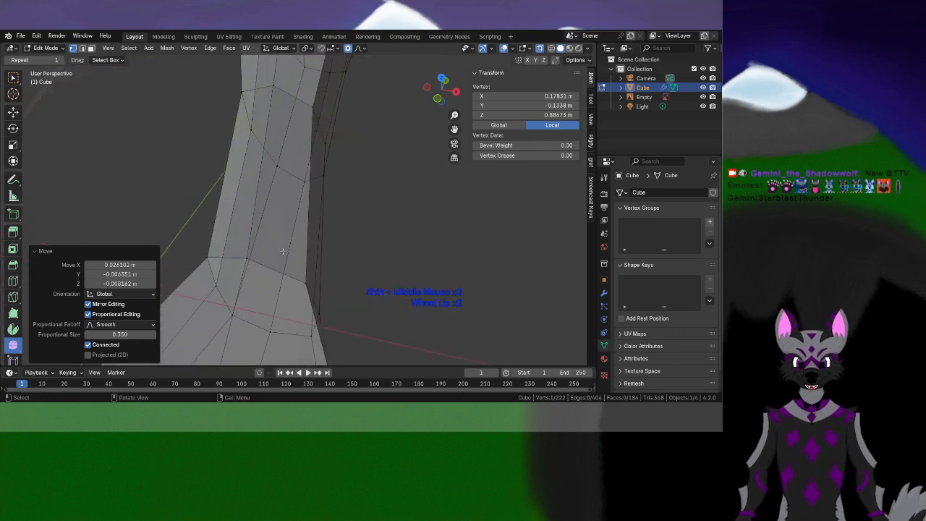
middle_click_drag(283, 259, 279, 252, "shift")
scroll(282, 264, "down", 1, "shift")
Select the edge loop just behind the paw block and smooth its vertices in several passes, including strengths of about 1.2, 1.86 and 2.04
left_click(308, 193)
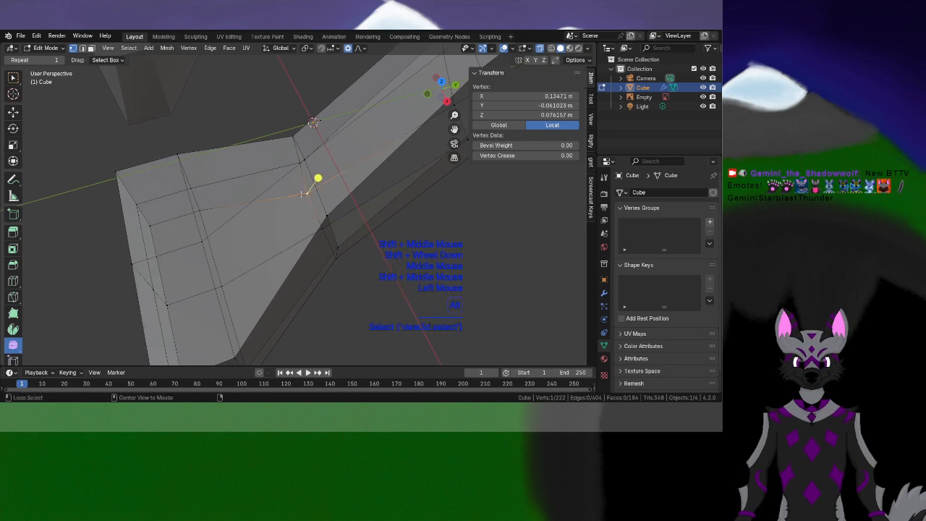
left_click_drag(342, 191, 385, 192)
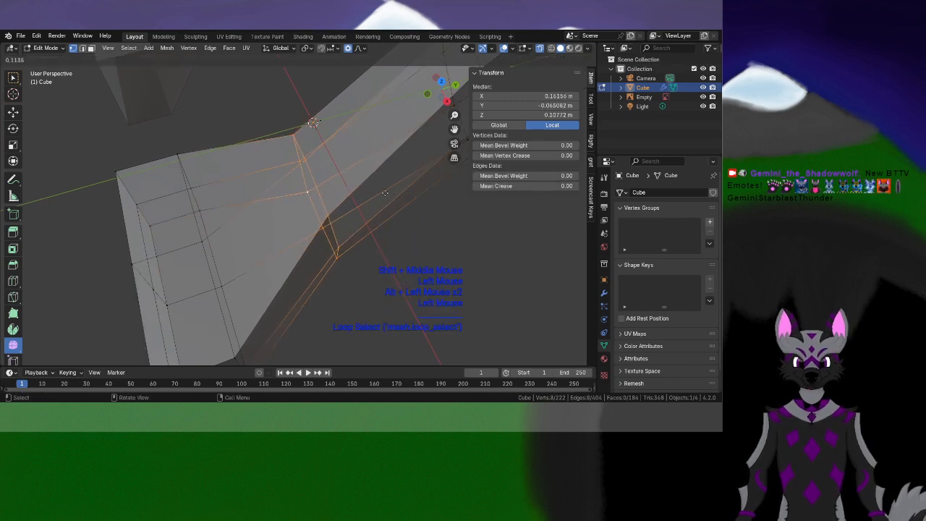
left_click_drag(530, 227, 552, 233)
middle_click_drag(335, 185, 277, 196, "shift")
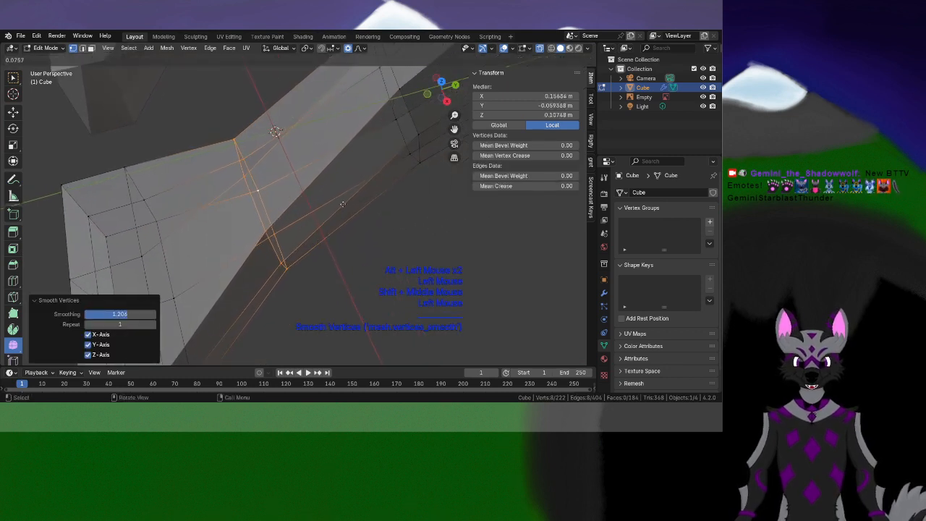
left_click_drag(343, 203, 567, 202)
left_click_drag(343, 203, 578, 201)
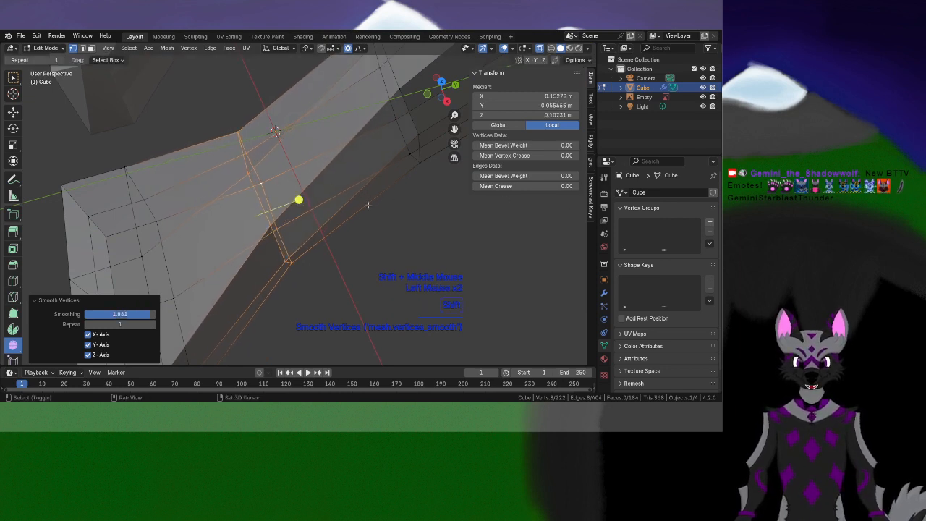
middle_click_drag(368, 205, 373, 265, "shift")
left_click_drag(305, 267, 448, 251)
Add the next edge loop up the ankle to the selection and smooth both loops repeatedly, including strengths of about 0.46, 1.36, 0.55 and 1.16
middle_click_drag(405, 248, 393, 256, "shift")
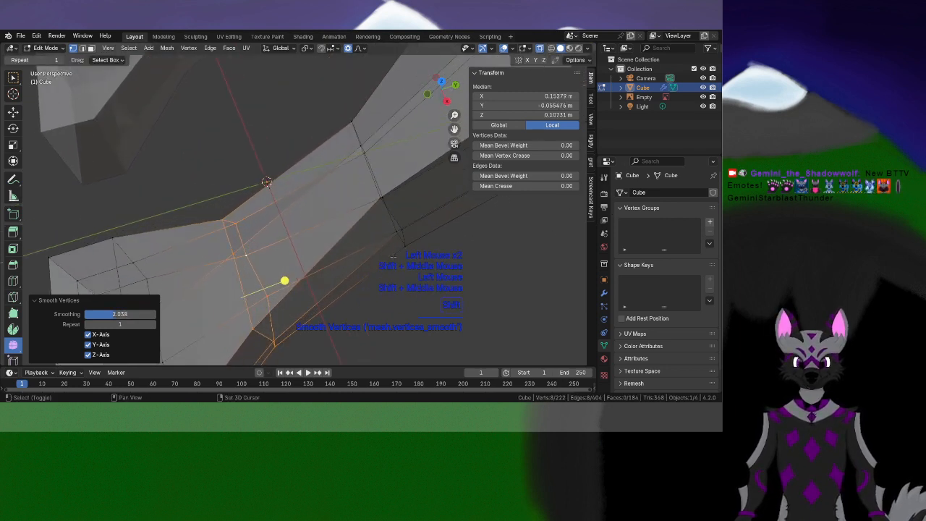
left_click(375, 175, "alt+shift")
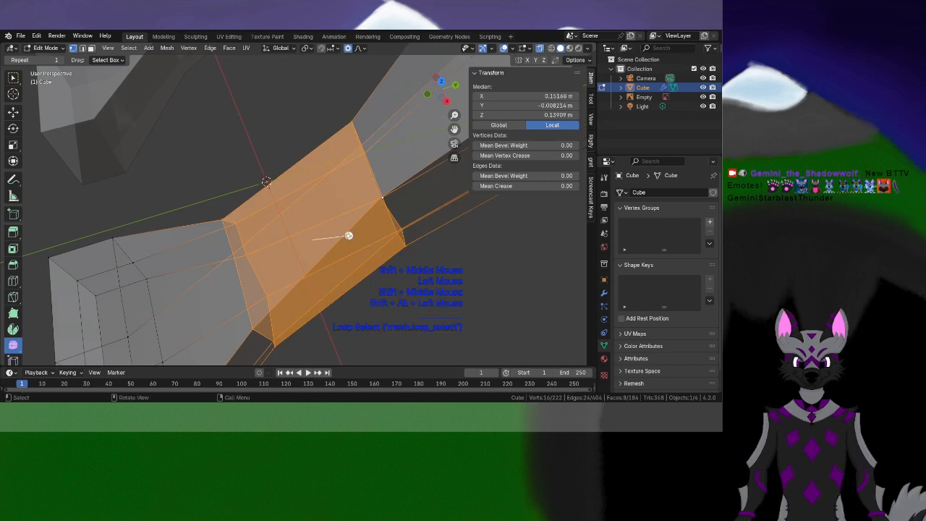
mouse_move(337, 233)
left_mouse_down()
mouse_move(338, 250)
mouse_move(347, 230)
mouse_move(329, 223)
left_mouse_up()
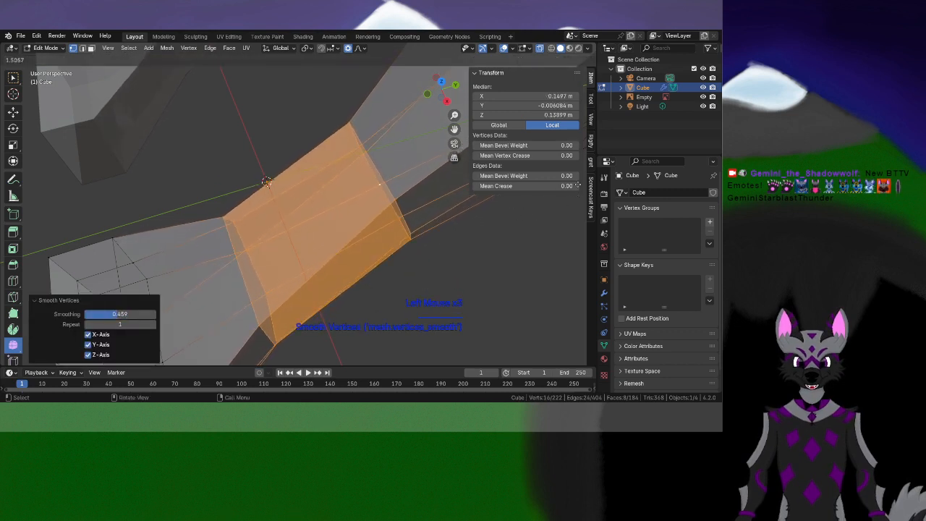
left_click_drag(577, 186, 582, 184)
left_click_drag(350, 236, 457, 222)
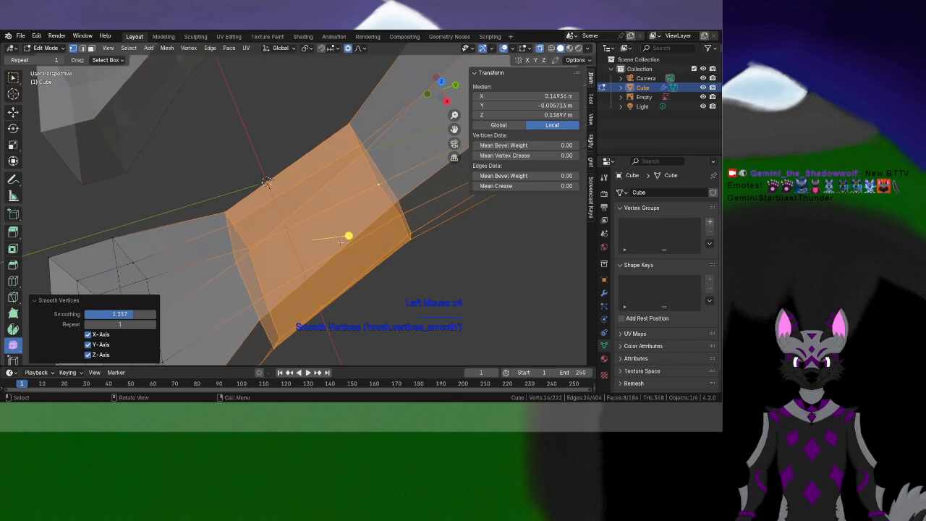
left_click_drag(339, 241, 458, 209)
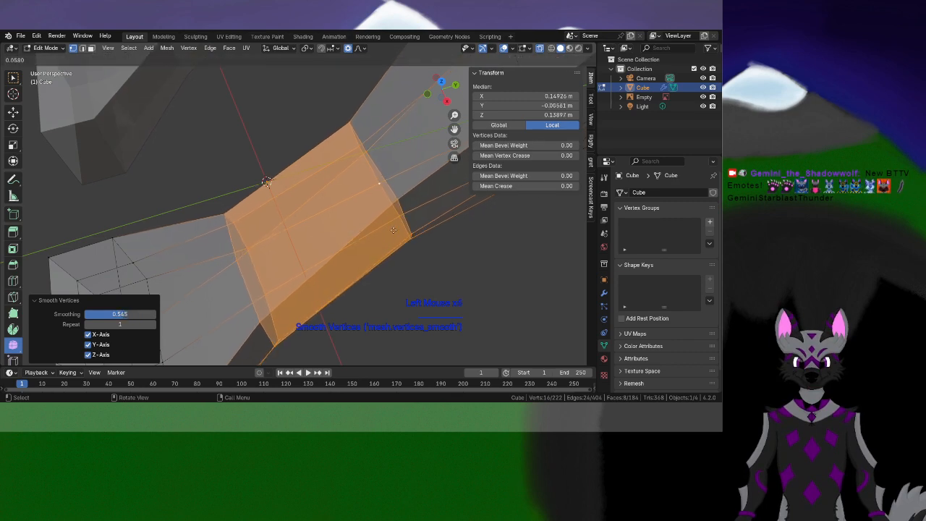
left_click_drag(524, 183, 523, 183)
scroll(434, 203, "down", 4)
Select all vertices of the paw block and check its width against the front reference image
middle_click_drag(405, 210, 238, 217)
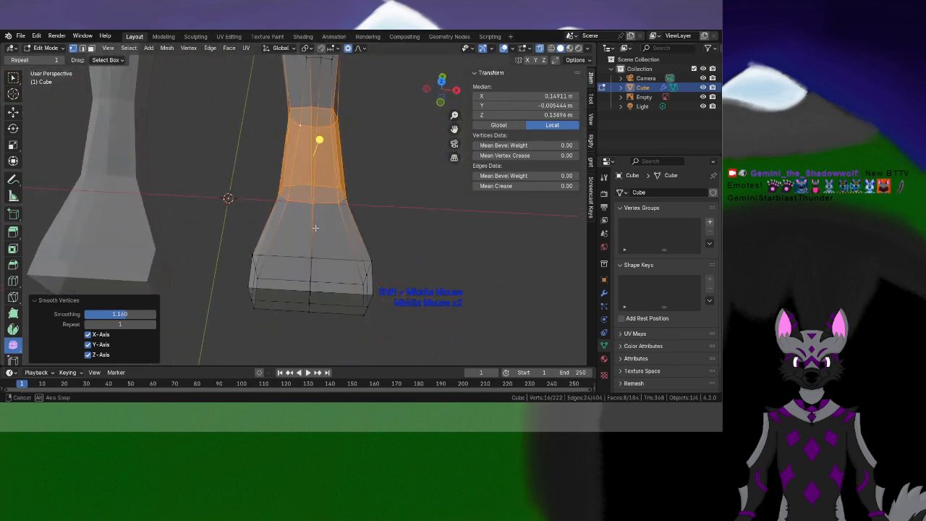
scroll(231, 246, "up", 1)
left_click_drag(223, 258, 416, 339)
scroll(394, 289, "down", 3)
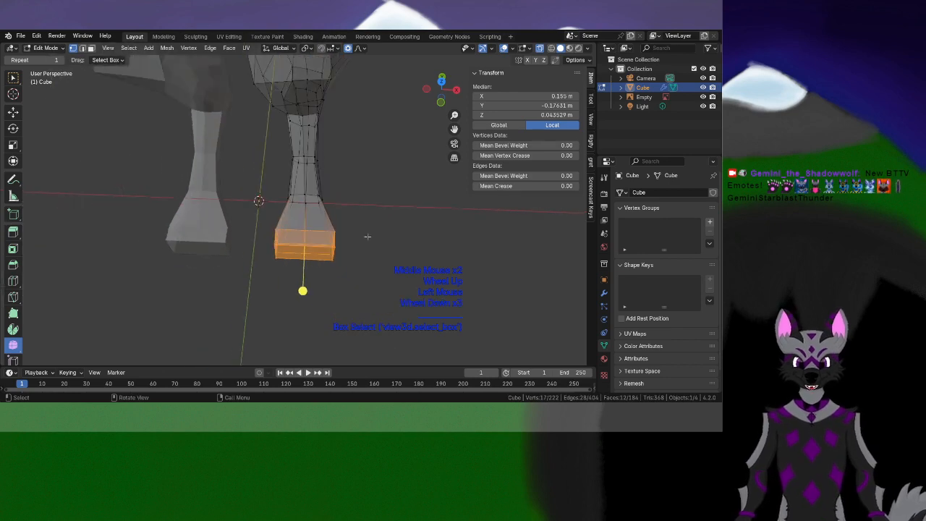
middle_click_drag(365, 239, 380, 270, "shift")
key("KP_3")
key("KP_3")
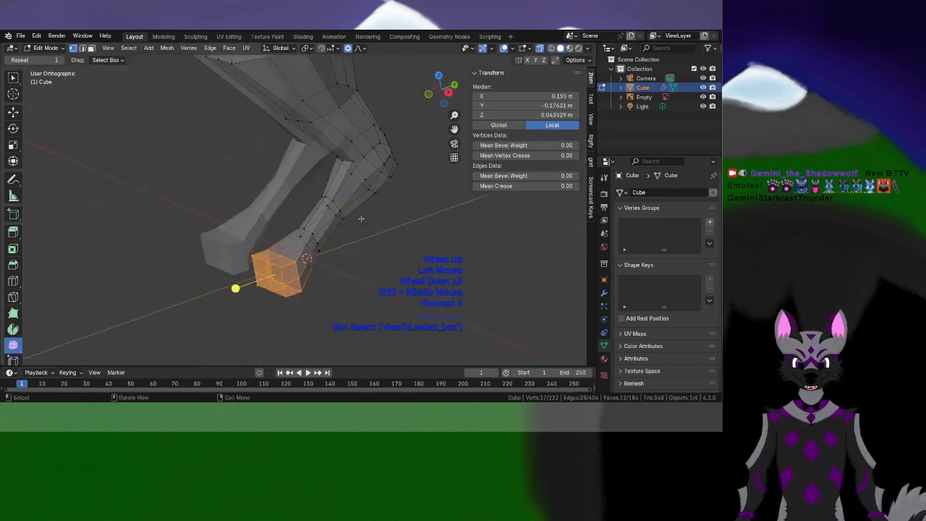
key("KP_1")
scroll(360, 218, "down", 1)
scroll(360, 219, "up", 2)
middle_click_drag(362, 224, 380, 242, "shift")
scroll(380, 243, "up", 2)
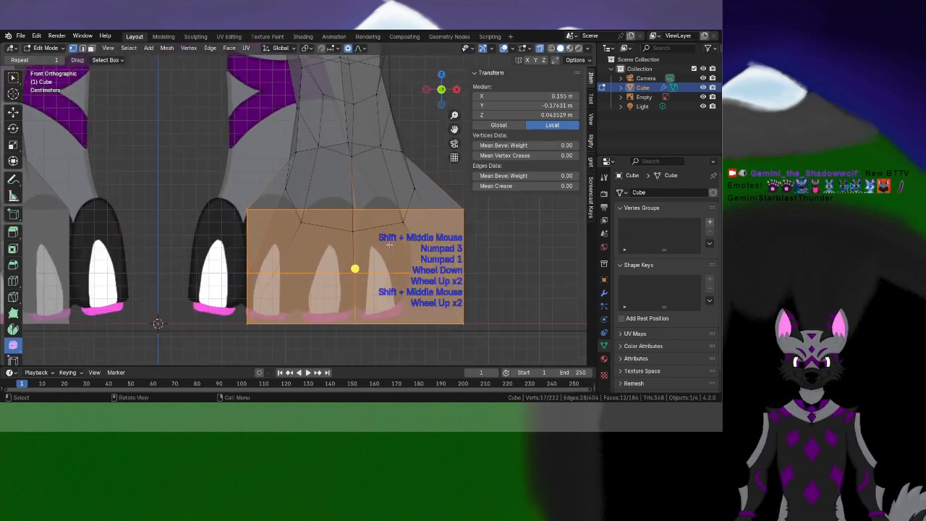
Try narrowing the paw block along X with proportional editing, undo it, and turn proportional editing off
key("s")
key("x")
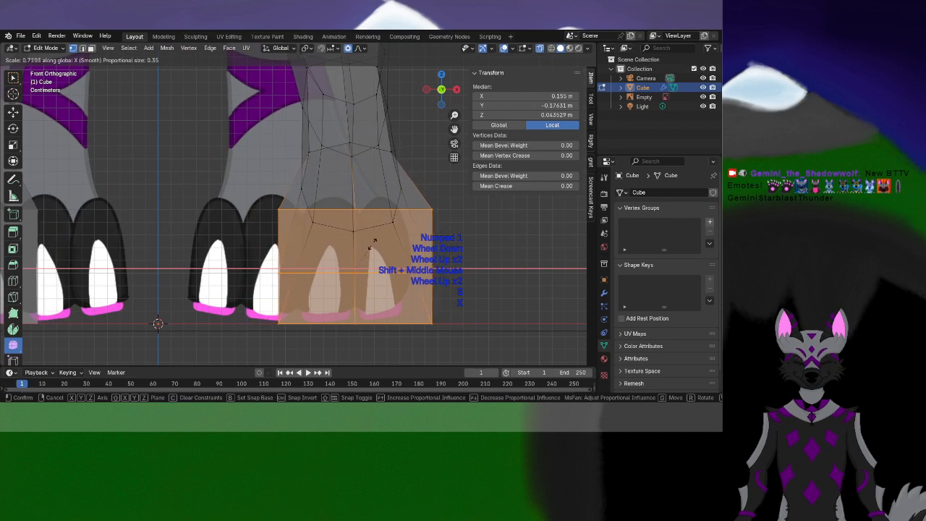
left_click(374, 241)
key("ctrl+z")
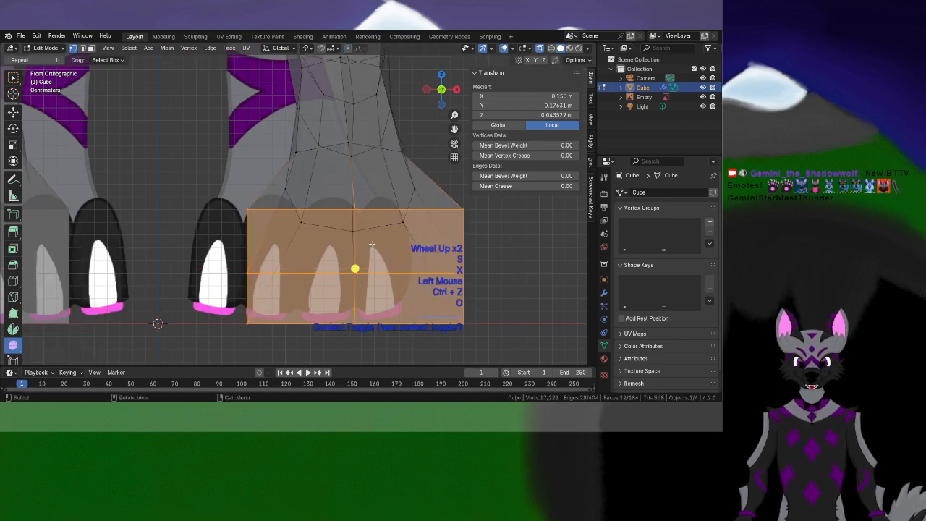
key("o")
Try scaling the paw block to 0.731 along X without proportional editing
key("s")
key("x")
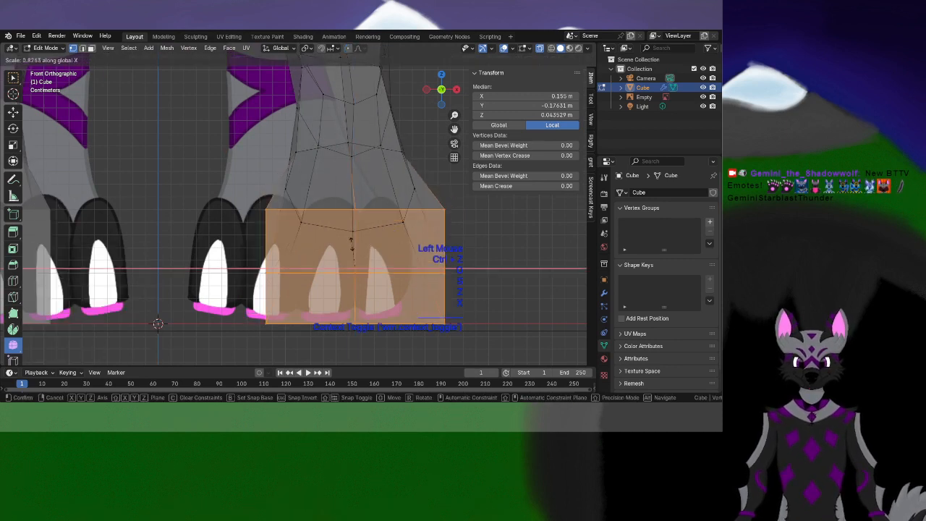
key("z")
key("x")
left_click(355, 267)
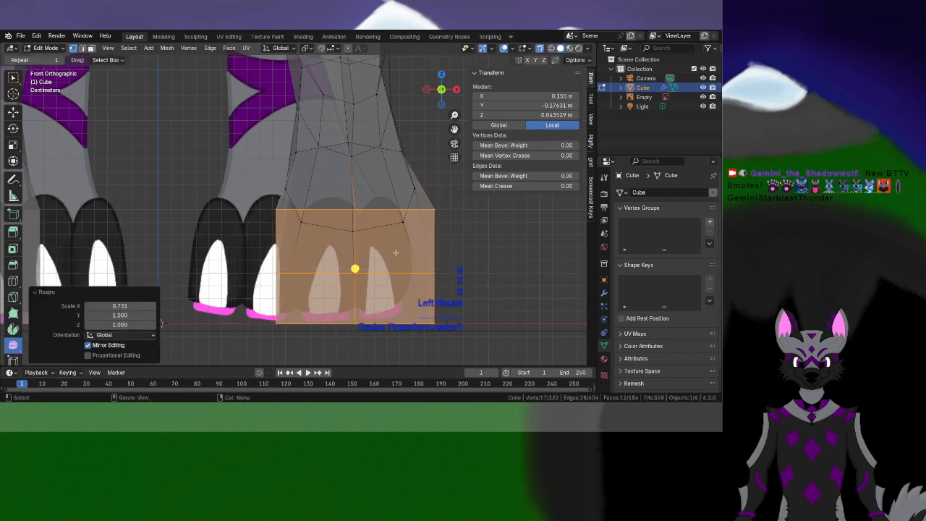
key("ctrl+z")
Try shifting the paw block about -0.021 m along X toward the inner side
key("g")
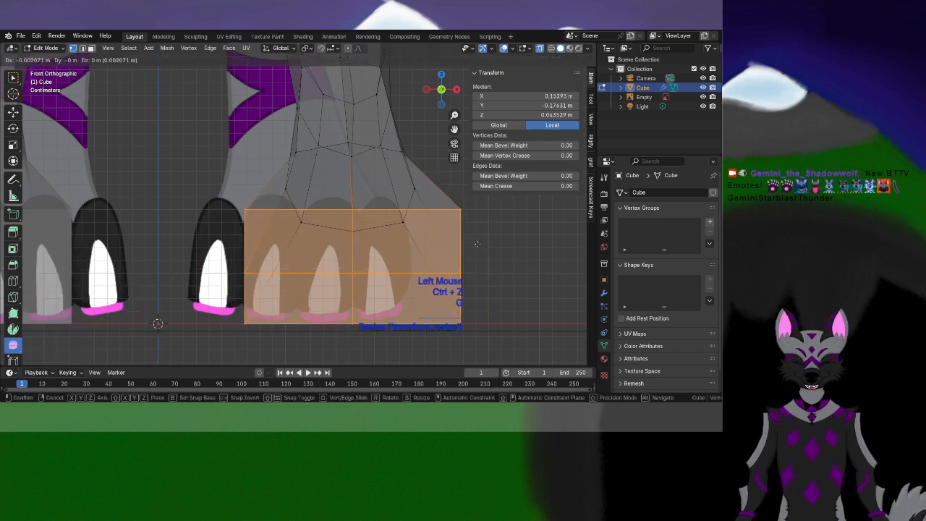
key("x")
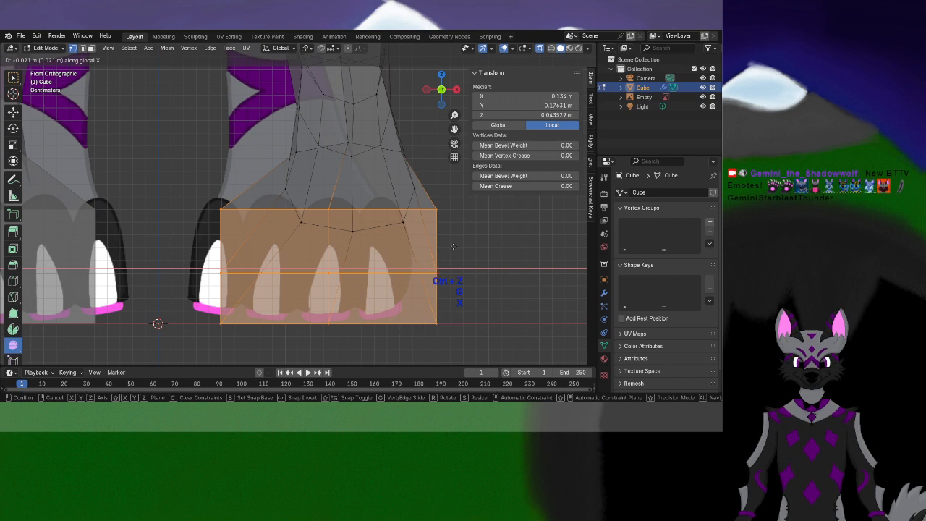
left_click(452, 247)
key("ctrl+z")
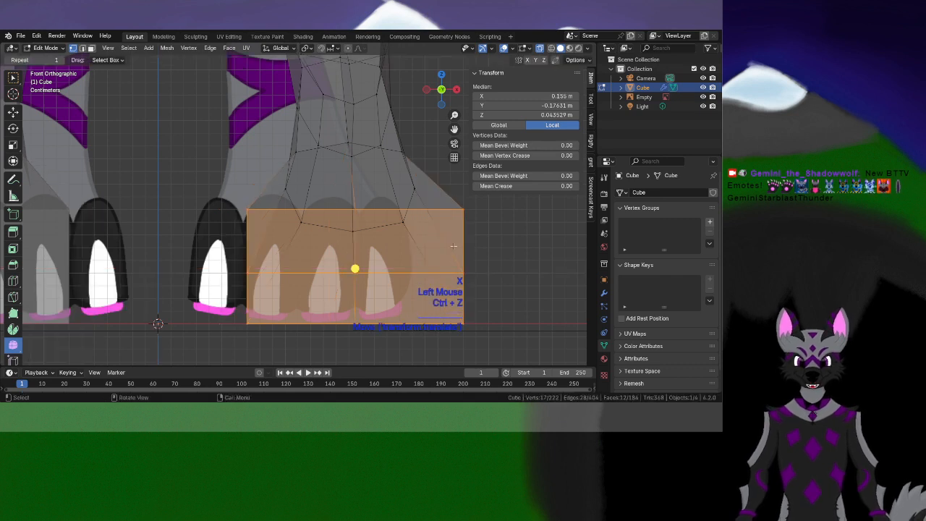
Scale the paw block to 0.827 along X
key("s")
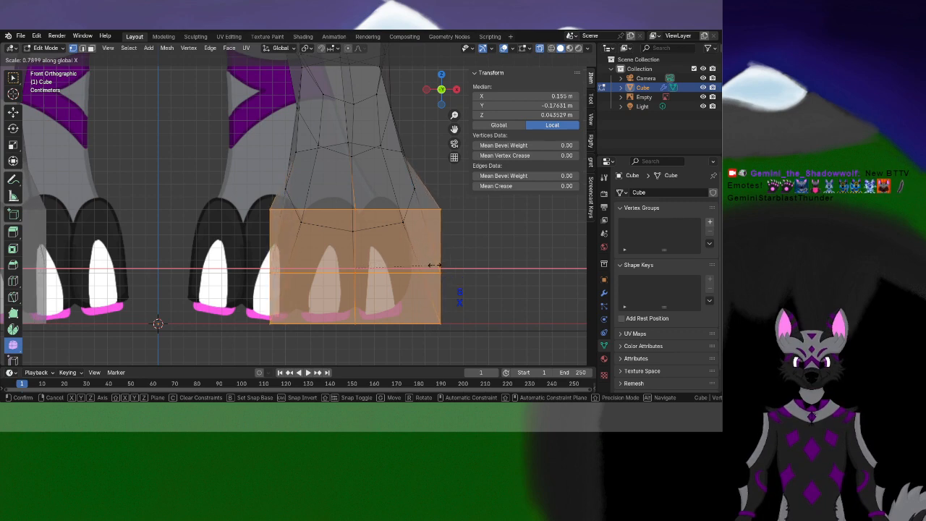
left_click(437, 271)
scroll(434, 274, "down", 3)
middle_click_drag(434, 273, 348, 217)
scroll(345, 259, "down", 2)
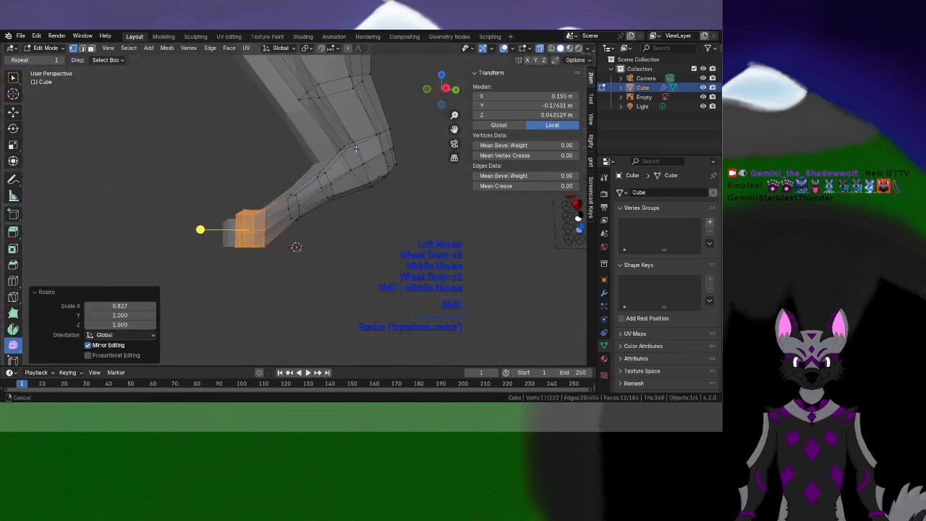
Raise the outer heel vertex about 0.052 m along Z with proportional editing and rotate the heel area by -8.91°
middle_click_drag(350, 166, 347, 239, "shift")
scroll(347, 239, "up", 2)
left_click(430, 280)
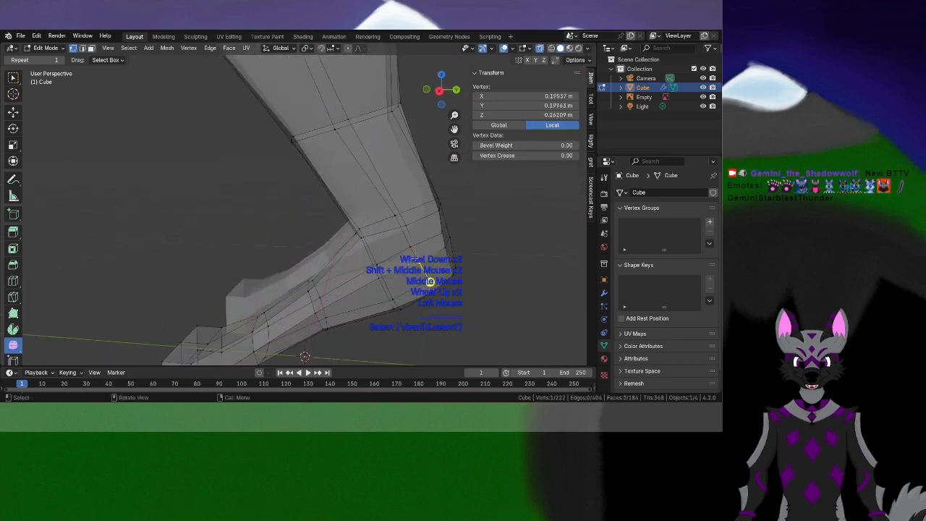
key("o")
key("g")
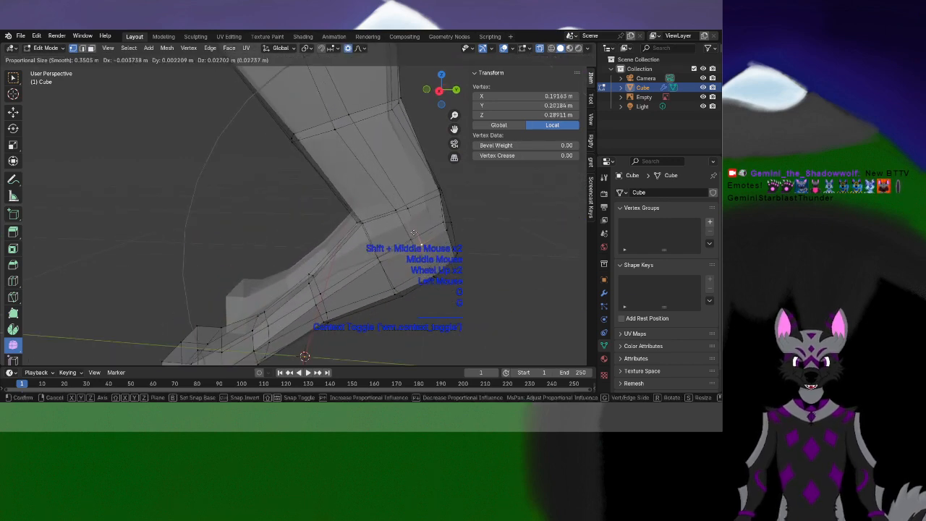
left_click(436, 241)
key("r")
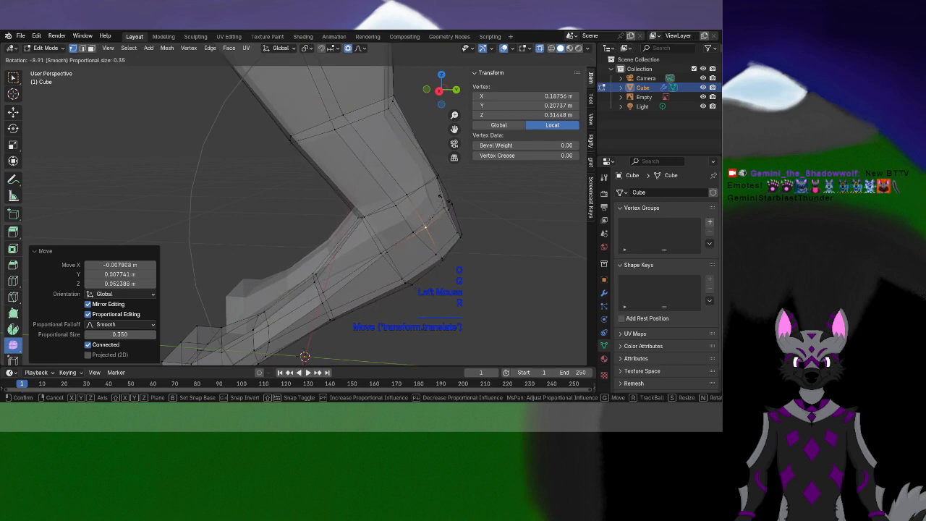
left_click(438, 241)
Select the edge loop below the knee and slide it up the leg by a factor of about 0.35
middle_click_drag(439, 165, 356, 258, "shift")
scroll(355, 314, "down", 2)
scroll(357, 259, "up", 2)
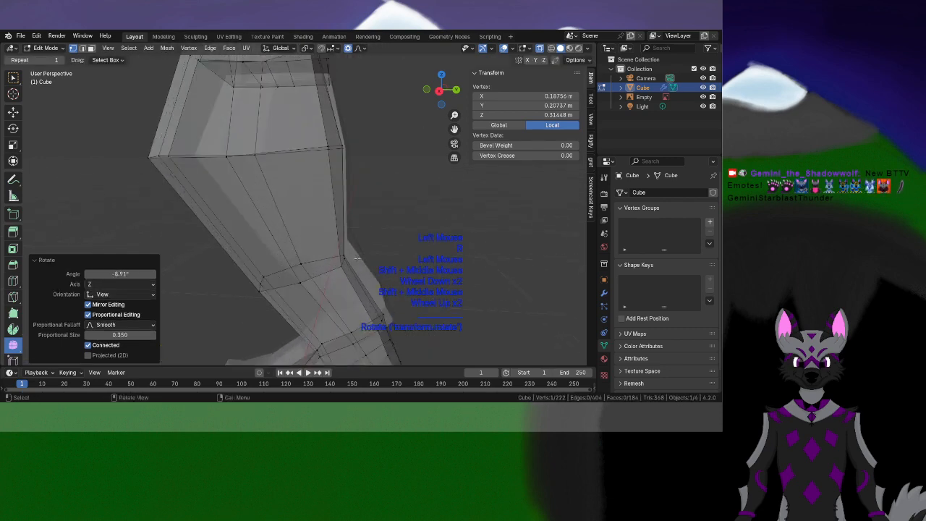
left_click(322, 274, "alt")
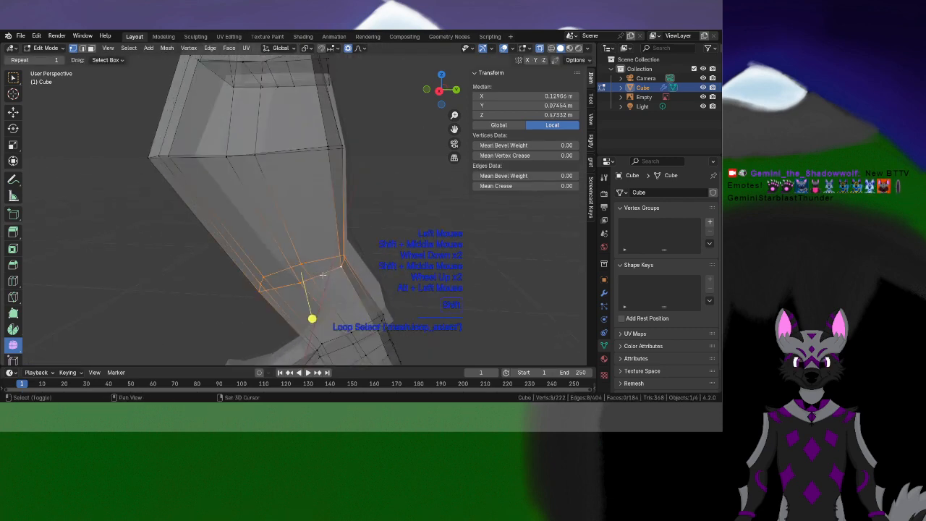
left_click(318, 233, "shift")
scroll(299, 271, "down", 2)
middle_click_drag(300, 271, 306, 269)
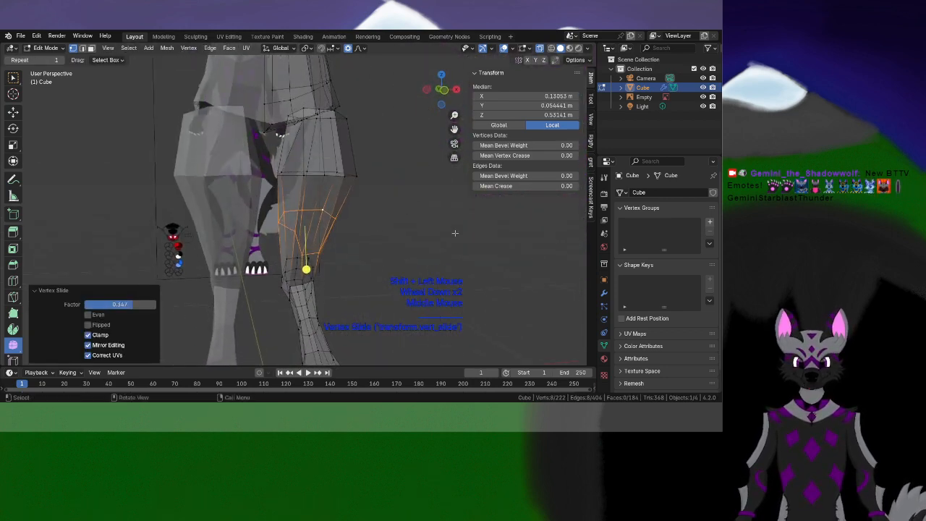
Move the hip's outer rear vertex about 0.042 m along X, 0.051 m along Y and 0.005 m along Z with proportional editing
middle_click_drag(402, 201, 350, 248, "shift")
scroll(289, 275, "up", 3)
left_click(312, 230)
left_click(322, 237)
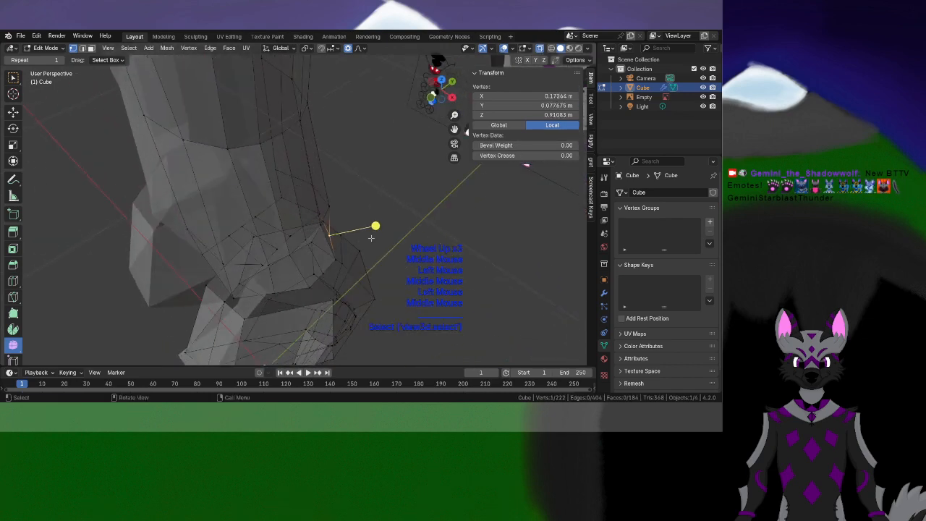
key("g")
left_click(400, 236)
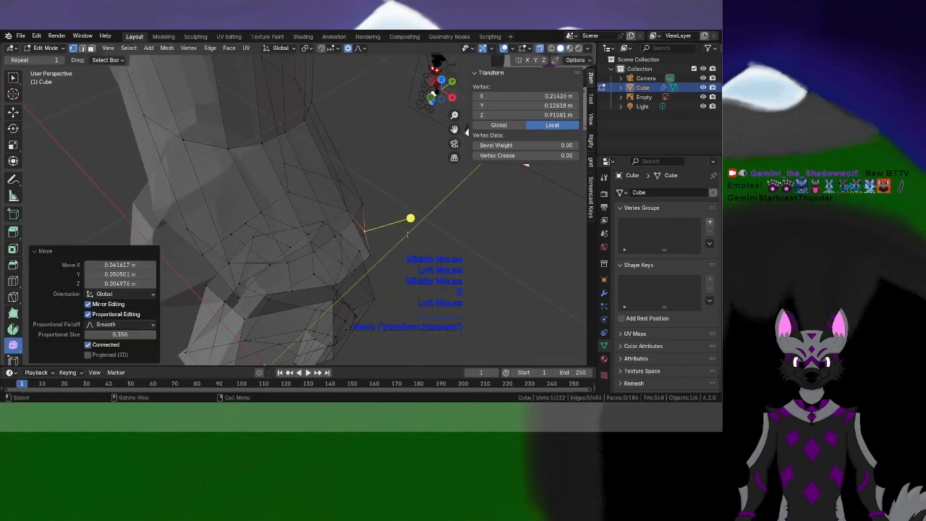
Select the centre-line vertex at the rear of the crotch between the two legs
middle_click_drag(399, 236, 354, 233)
left_click(328, 251)
left_click(342, 234)
left_click(340, 233)
Try moving the crotch vertex forward and up with proportional editing, and try sliding it along its edge
key("g")
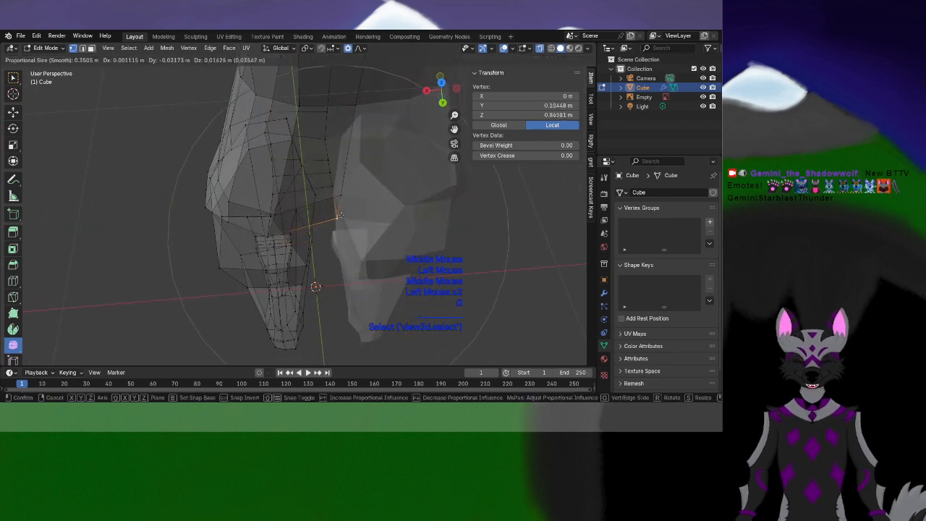
left_click(340, 215)
key("ctrl+z")
key("g")
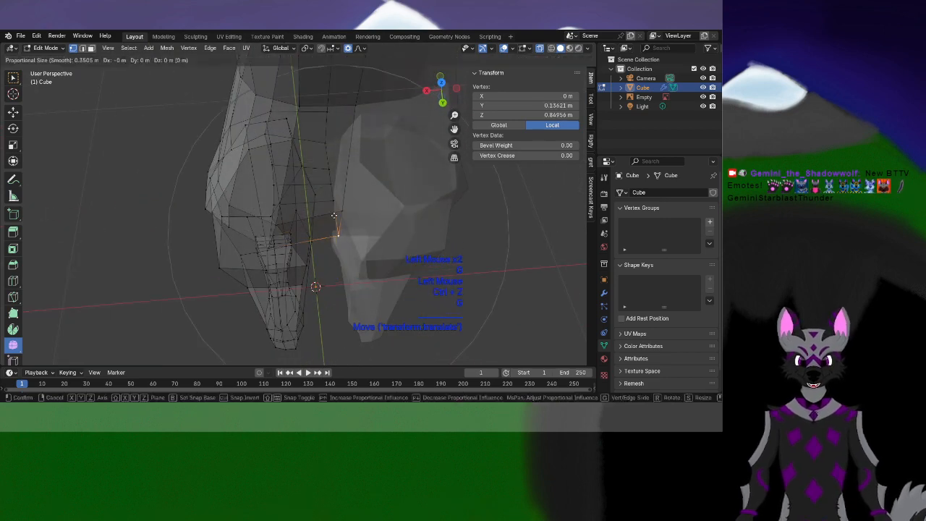
scroll(334, 215, "up", 2)
key("g")
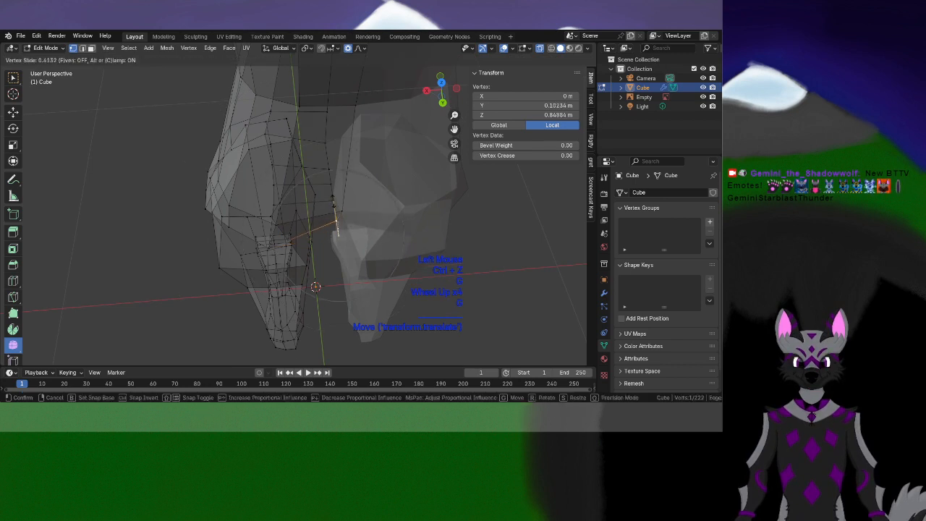
left_click(337, 230)
key("ctrl+z")
Move the crotch vertex about -0.032 m along Y and 0.017 m along Z with a proportional size of 0.164
scroll(337, 239, "up", 1)
key("g")
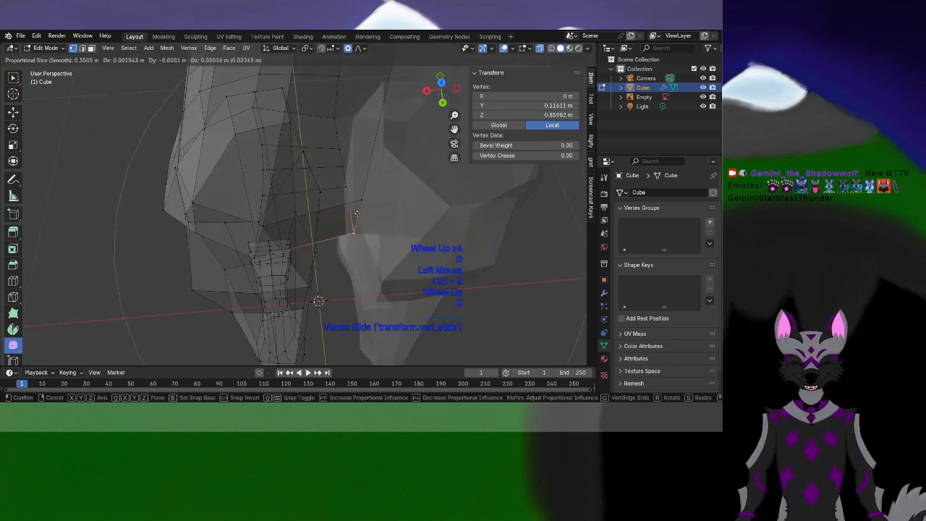
scroll(357, 212, "up", 1)
left_click(354, 206)
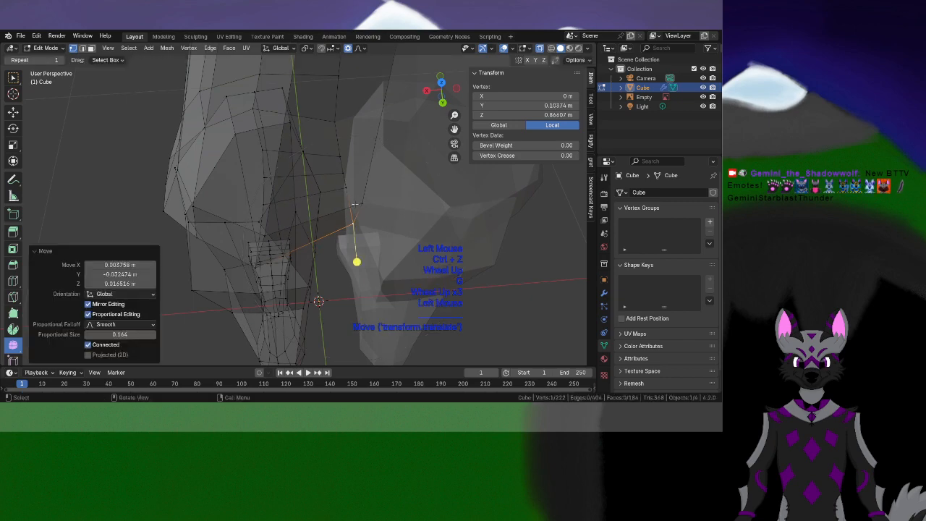
Insert a new edge loop around the lower torso and slide it down to about Z 1.025 m
scroll(355, 261, "down", 2)
middle_click_drag(355, 261, 336, 263)
scroll(373, 275, "down", 1)
scroll(336, 263, "up", 1)
left_click(335, 263)
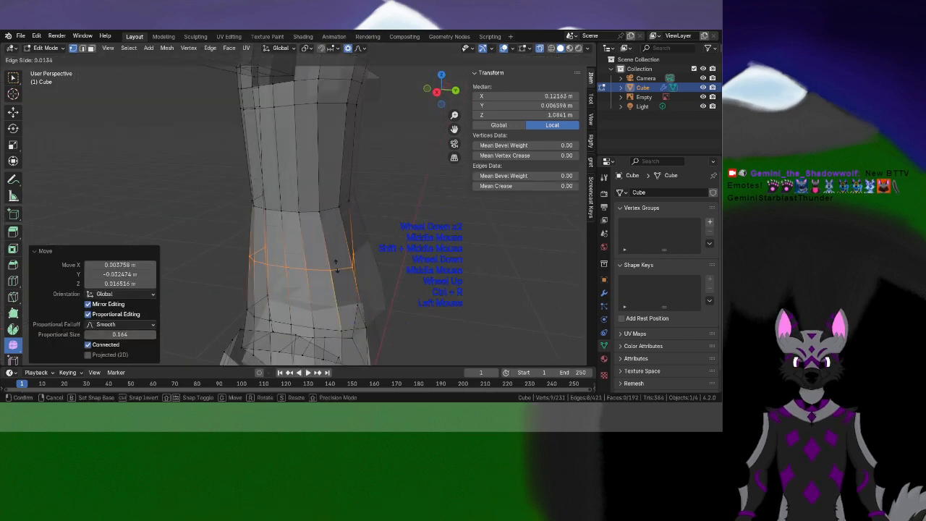
left_click(338, 298)
Try scaling the new lower-torso loop with proportional editing on
scroll(379, 277, "up", 2)
middle_click_drag(351, 294, 294, 211)
key("s")
left_click(330, 260)
key("ctrl+z")
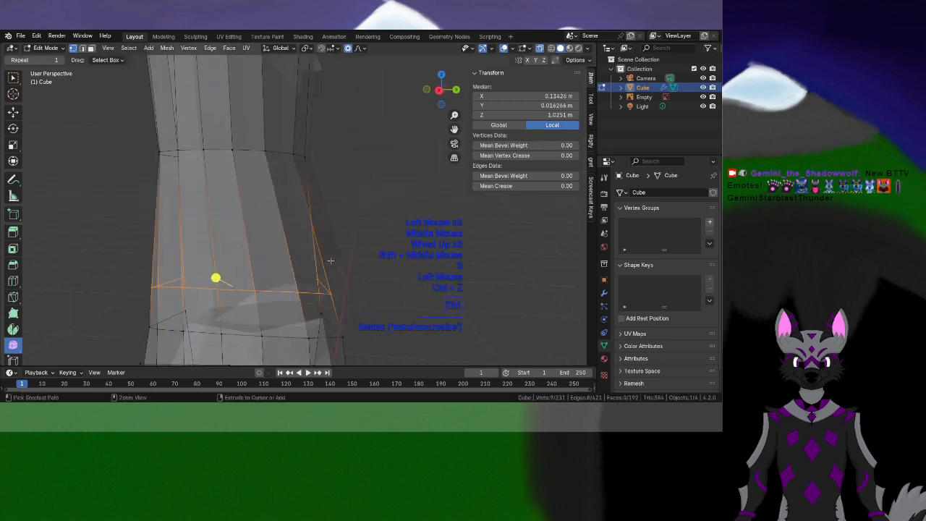
Scale the new lower-torso loop down to about 0.87 with proportional editing off
key("s")
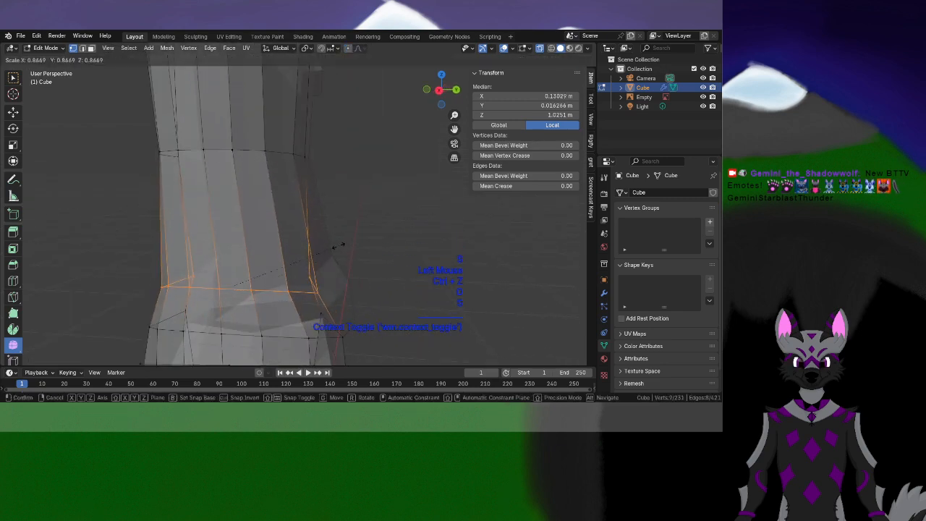
left_click(347, 253)
With proportional editing on, move the upper-back vertex beside the spine about 0.016 m along X, 0.009 m along Y and -0.011 m along Z
scroll(347, 253, "down", 2)
middle_click_drag(347, 253, 395, 248, "shift")
middle_click_drag(395, 247, 405, 286)
middle_click_drag(405, 286, 220, 256)
scroll(220, 256, "up", 2)
left_click(200, 164)
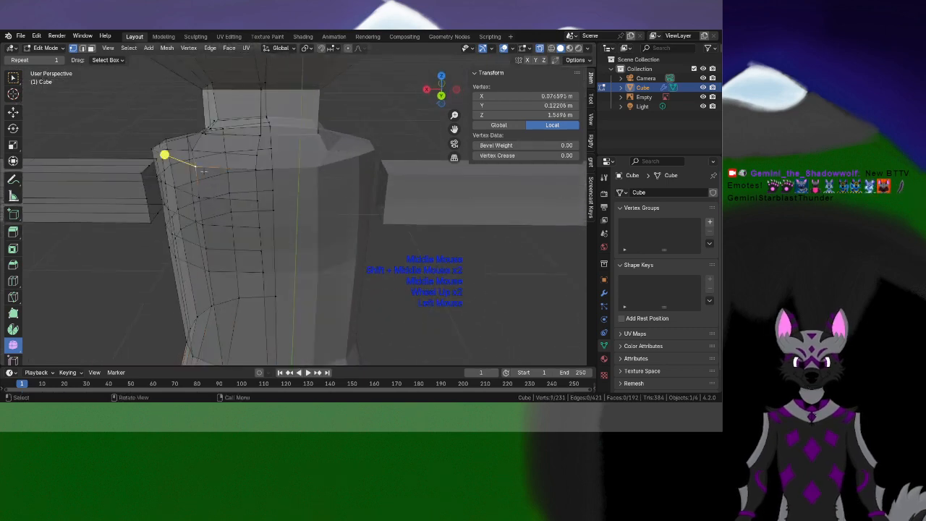
middle_click_drag(198, 165, 196, 209)
key("g")
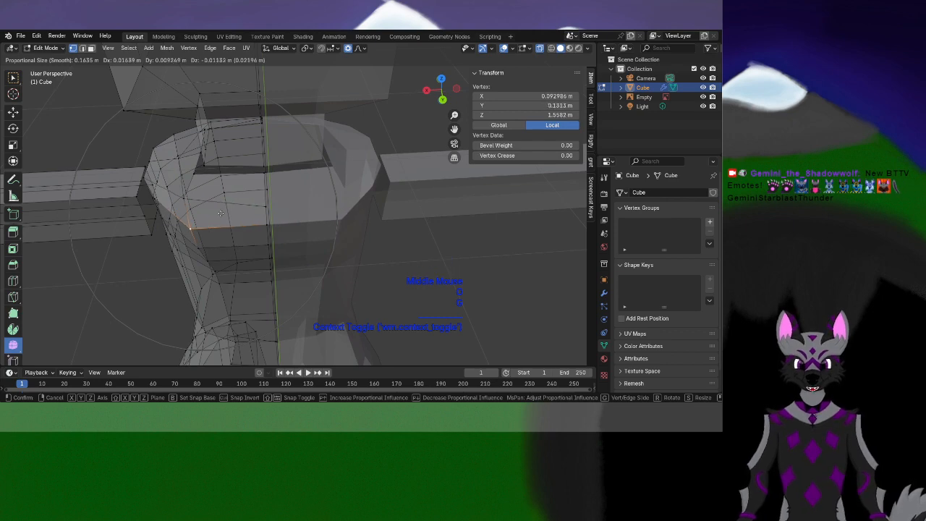
left_click(221, 212)
Move the centreline vertex of the upper back about -0.046 m along Y and 0.011 m along Z with a proportional size of 0.102
middle_click_drag(222, 212, 355, 259)
left_click(271, 247)
left_click(326, 252)
left_click(340, 254)
left_click(344, 251)
key("g")
scroll(351, 255, "up", 4)
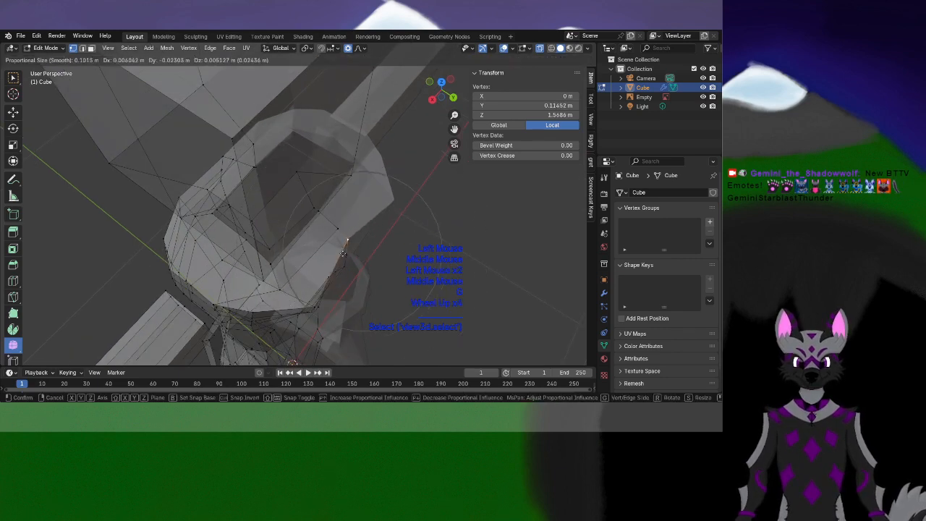
left_click(327, 243)
Move the next centreline vertex down about -0.020 m along Y and 0.014 m along Z, and the neighbouring shoulder-blade vertex about -0.019 m along Y
middle_click_drag(352, 221, 277, 219)
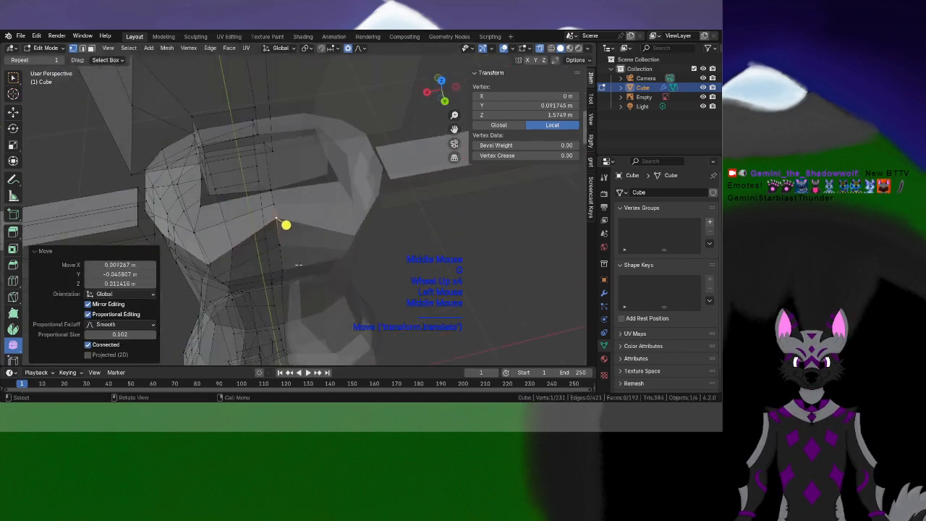
left_click(282, 267)
key("g")
left_click(277, 255)
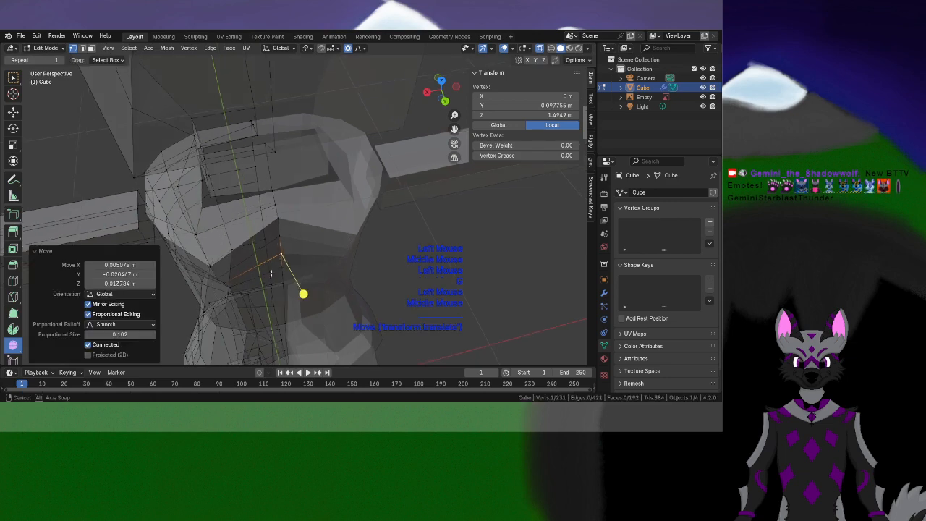
middle_click_drag(301, 292, 393, 250)
left_click(344, 280)
key("g")
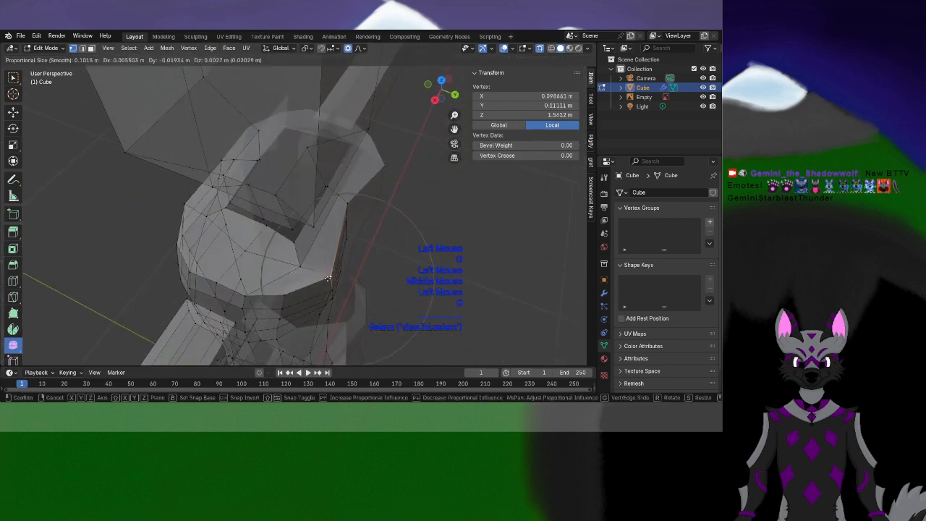
left_click(328, 278)
Pull in the centreline back vertices further down, moving the one near Z 1.39 m about -0.021 m along Y
middle_click_drag(330, 275, 287, 230)
key("g")
left_click(344, 268)
left_click(330, 230)
left_click(358, 238)
key("g")
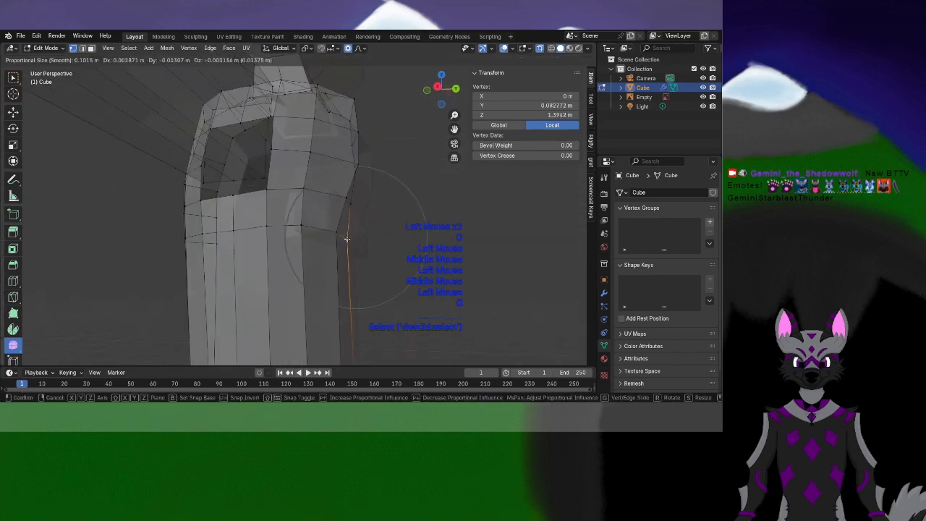
left_click(353, 239)
Insert a vertical edge loop down the back between the spine and the shoulder-blade column
middle_click_drag(353, 240, 238, 211)
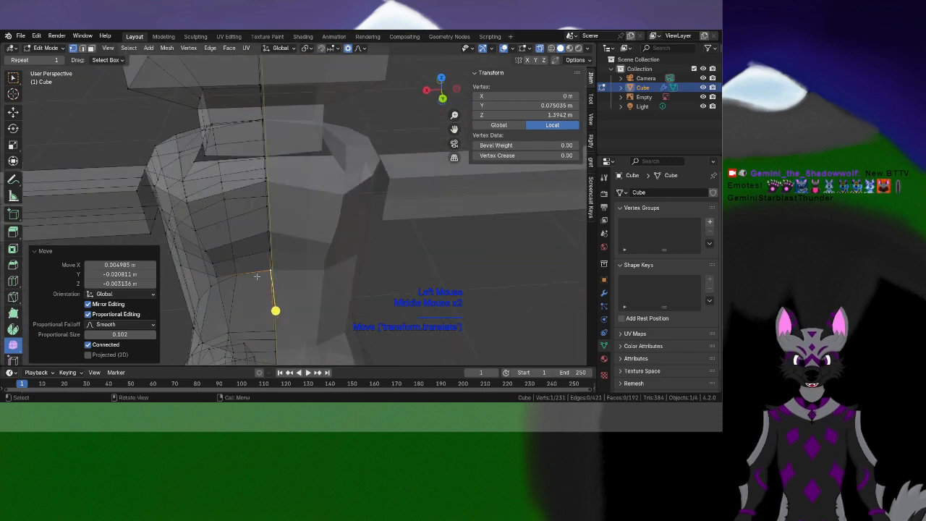
middle_click_drag(257, 277, 285, 240)
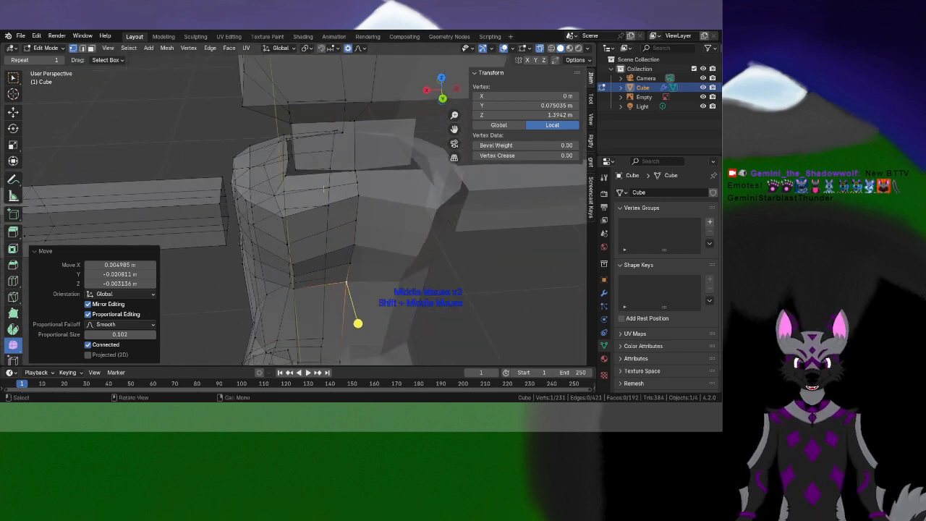
middle_click_drag(324, 188, 296, 233)
key("ctrl+r")
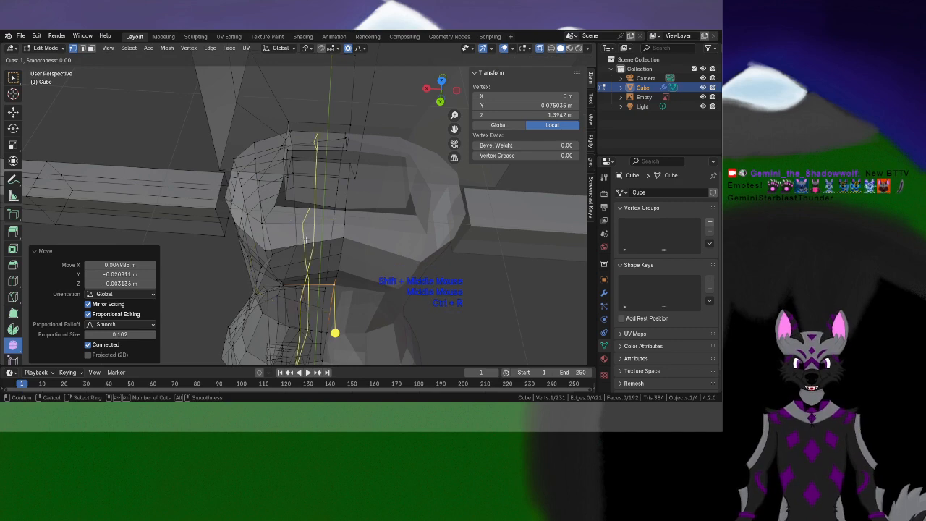
left_click(307, 240)
left_click(326, 271)
Select the three upper-back vertices on the new loop and move them about 0.010 m along Y and -0.004 m along Z
middle_click_drag(326, 270, 299, 248)
scroll(302, 285, "up", 1)
scroll(279, 287, "up", 2)
left_click(264, 288)
left_click(313, 260, "shift")
left_click(312, 260, "shift")
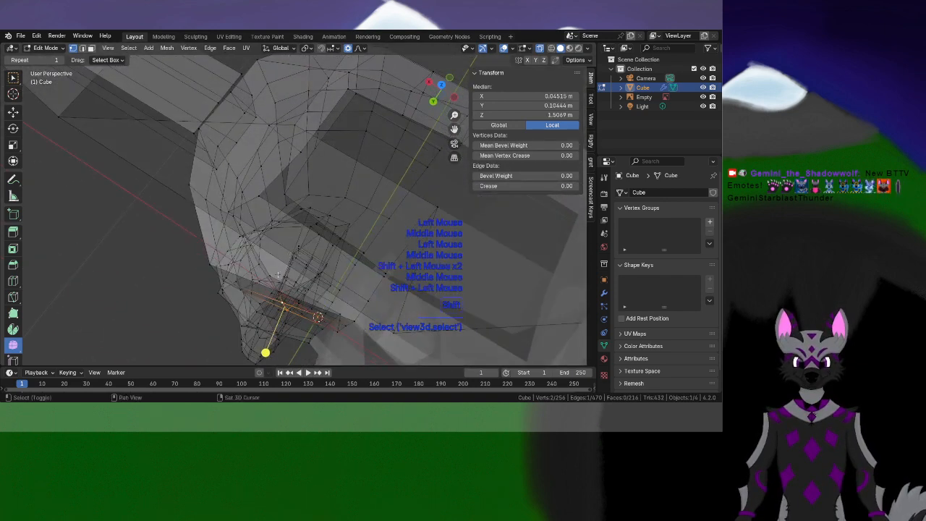
middle_click_drag(285, 280, 269, 238)
left_click(238, 263)
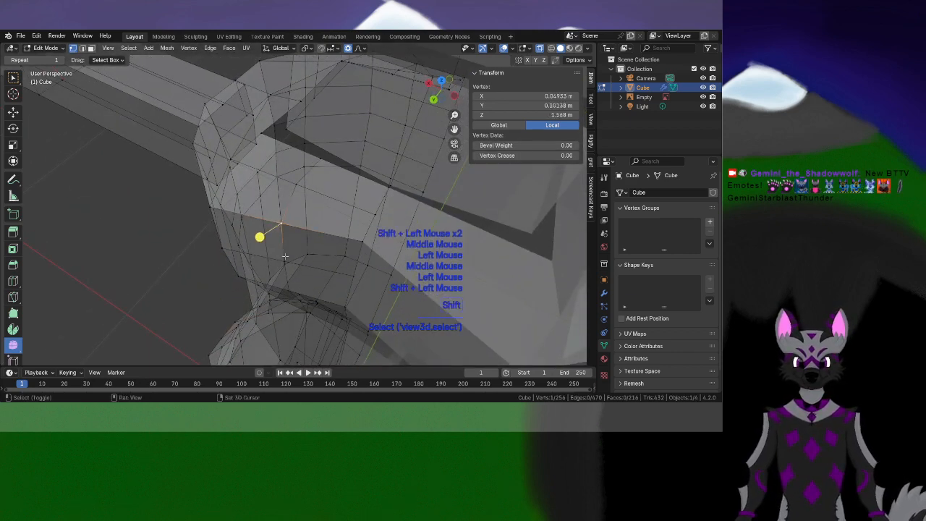
left_click(285, 256, "shift")
left_click(288, 290, "shift")
middle_click_drag(286, 288, 266, 275)
key("g")
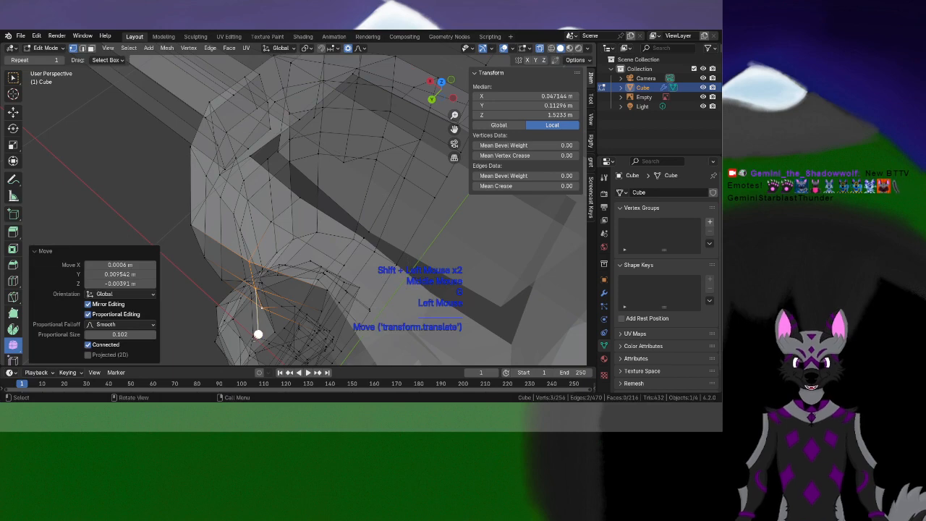
Add the neighbouring column of upper-back vertices to the selection and smooth them with a factor of 0.683
right_click(259, 286)
left_click(225, 253)
middle_click_drag(259, 333, 390, 254)
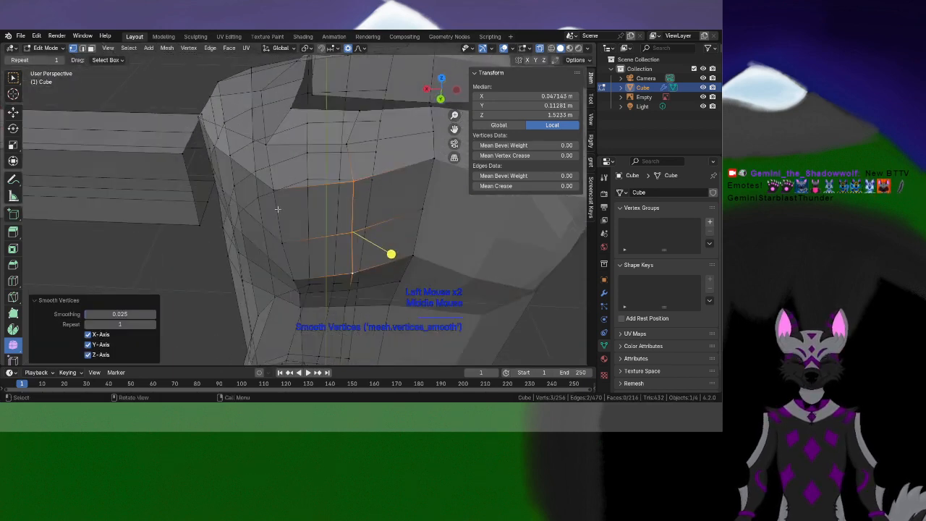
left_click(337, 246, "shift")
left_click(326, 258, "shift")
left_click(322, 271, "shift")
left_click_drag(322, 271, 374, 272)
Move the selected patch of upper-back faces about 0.03 m along X and -0.02 m along Y
scroll(311, 264, "down", 2)
middle_click_drag(306, 262, 298, 319)
scroll(272, 277, "down", 2)
scroll(283, 296, "down", 1, "shift")
scroll(283, 297, "up", 1)
scroll(283, 297, "down", 1)
scroll(298, 320, "up", 1)
key("g")
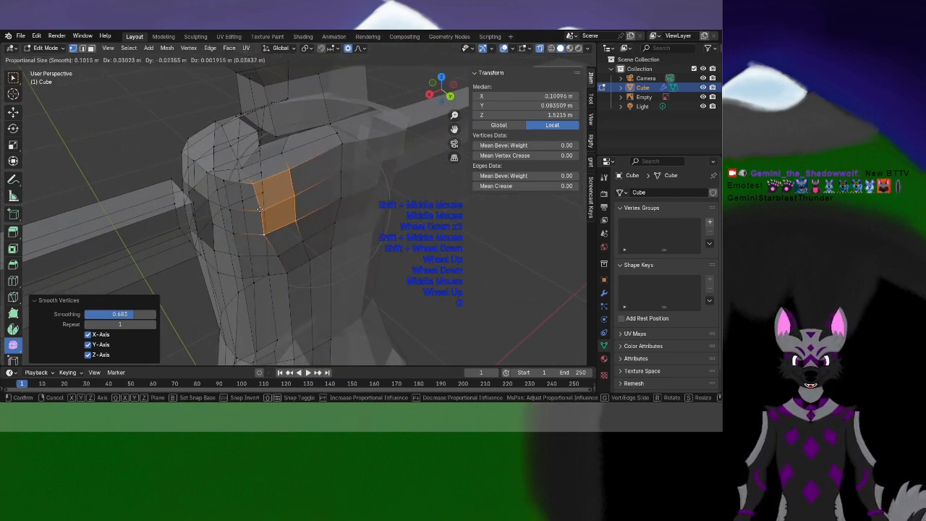
left_click(263, 216)
Nudge a back vertex behind the armpit and move the vertex at the arm's base about 0.009 m along X and -0.008 m along Z
middle_click_drag(318, 238, 250, 255)
left_click(245, 251)
key("g")
left_click(245, 252)
left_click(179, 229)
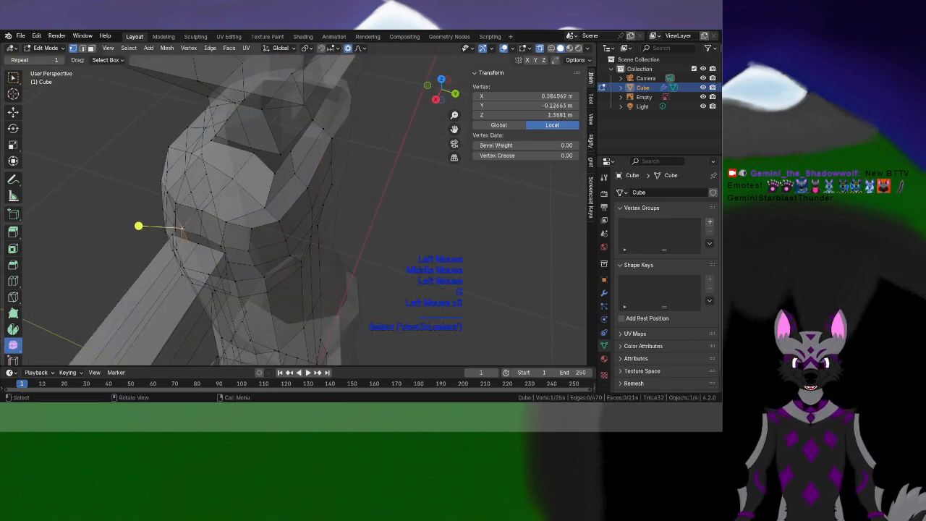
left_click(171, 231)
key("g")
left_click(169, 238)
middle_click_drag(170, 238, 267, 205)
Move the outer top vertex of the leg about 0.024 m along X, 0.024 m along Y and 0.034 m along Z
scroll(272, 229, "down", 2)
scroll(270, 166, "down", 3)
middle_click_drag(267, 205, 305, 180)
middle_click_drag(287, 255, 195, 239, "shift")
scroll(279, 278, "up", 2)
scroll(273, 269, "down", 1)
middle_click_drag(243, 219, 278, 210)
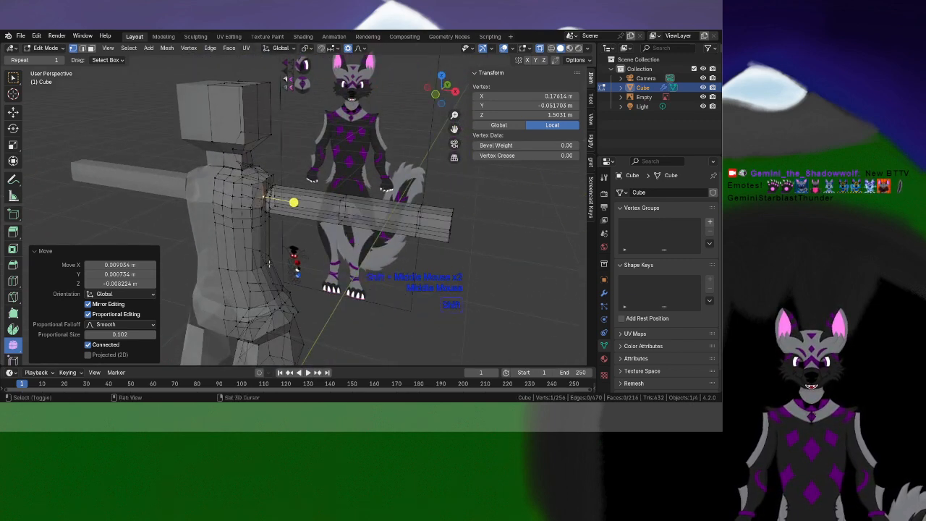
middle_click_drag(269, 273, 251, 202, "shift")
scroll(278, 359, "up", 2)
middle_click_drag(278, 359, 311, 218)
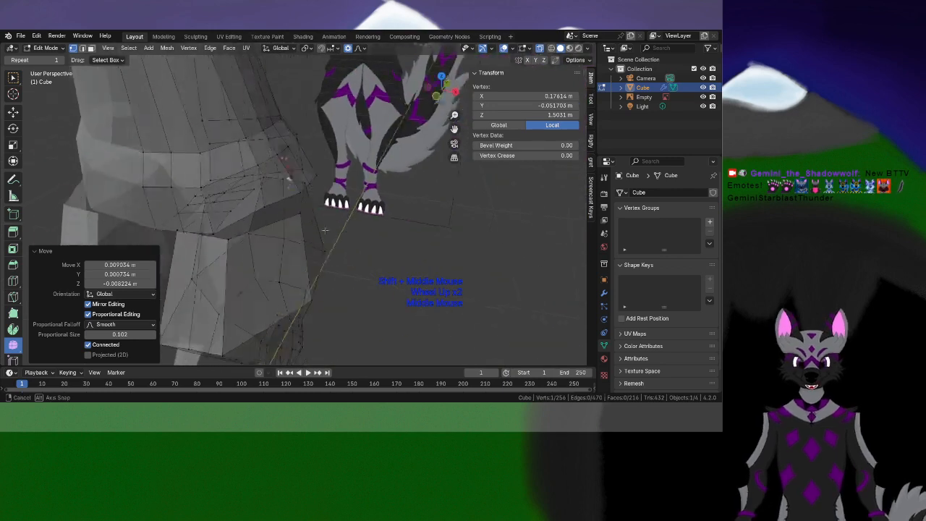
scroll(311, 218, "up", 2)
left_click(311, 217)
key("g")
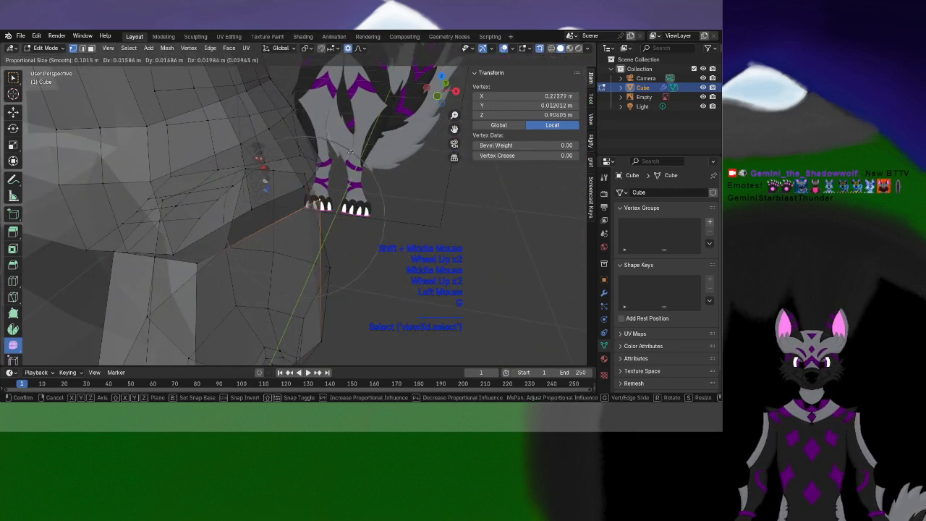
left_click(349, 146)
Try moving a rear vertex on the lower leg
middle_click_drag(234, 256, 288, 271)
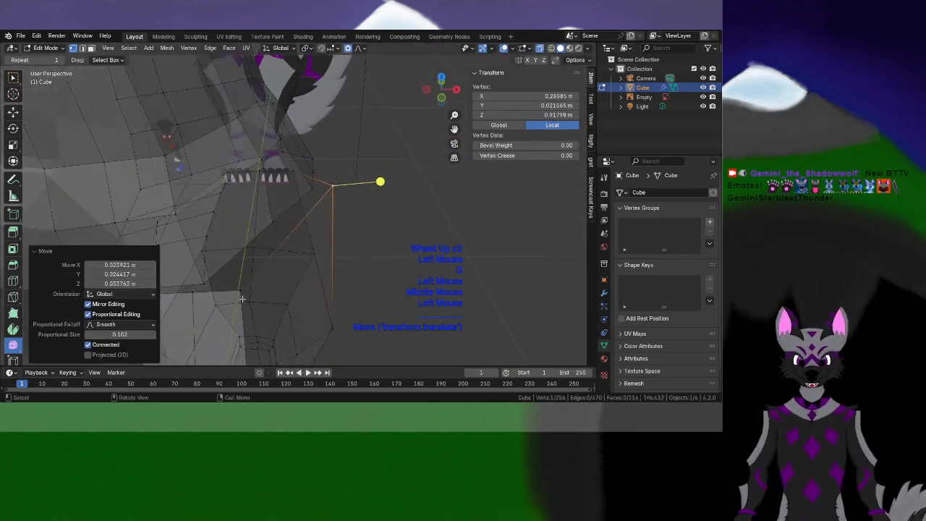
left_click(289, 272)
key("g")
left_click(294, 274)
key("ctrl+z")
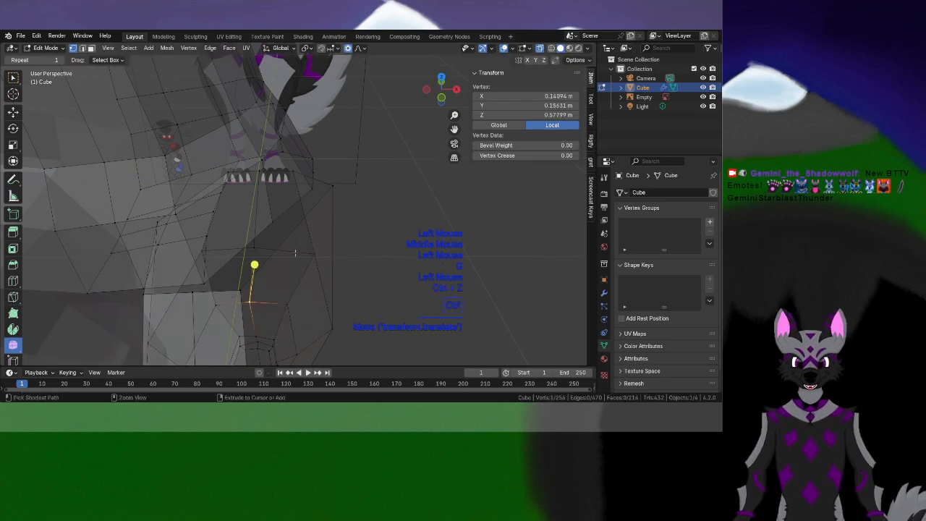
Try inserting an edge loop through the outer side of the leg
key("ctrl+r")
double_click(295, 252)
middle_click_drag(295, 252, 275, 330)
key("ctrl+z")
Insert two edge loops through the leg at their default centred positions
key("ctrl+r")
double_click(222, 254)
key("ctrl+r")
double_click(276, 329)
Select the edge loop around the leg's top rim and smooth it with a factor of 0.716
middle_click_drag(270, 234, 323, 259)
left_click(236, 259)
middle_click_drag(236, 260, 233, 151)
left_click(228, 182, "alt")
left_click_drag(235, 153, 345, 175)
Rotate the leg's top rim about -6.6° in the view and raise it about 0.026 m along Z
middle_click_drag(344, 175, 316, 208)
key("r")
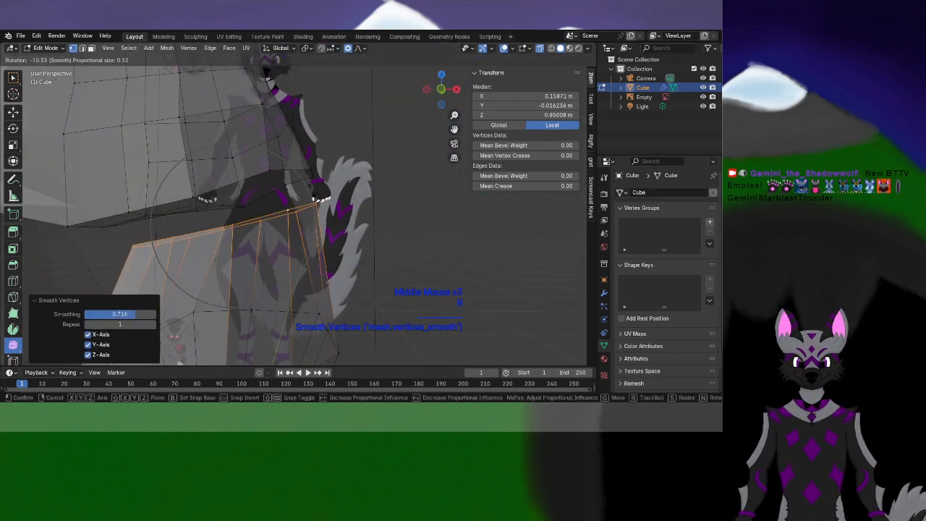
left_click(314, 196)
key("g")
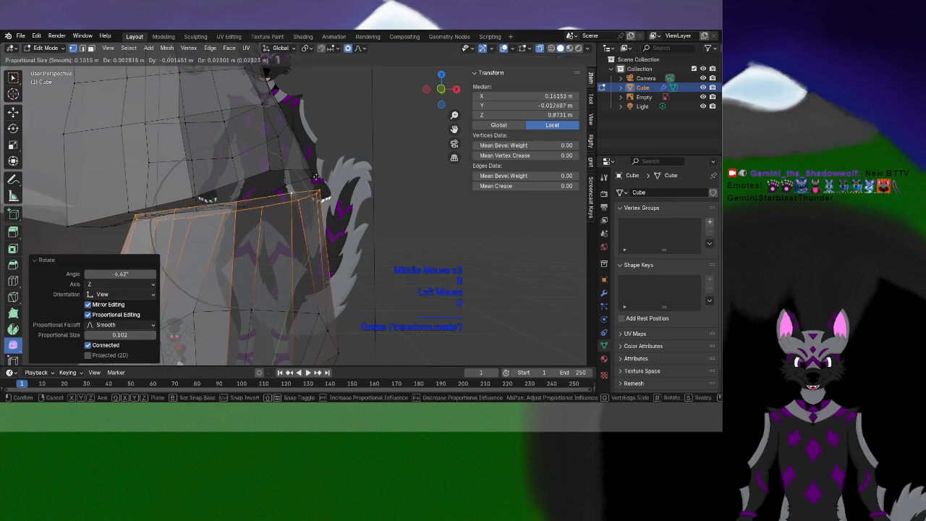
left_click(311, 189)
Select the edge loop around the middle of the leg near Z 0.70 m and smooth it with a factor of 0.351
scroll(291, 246, "down", 2)
middle_click_drag(291, 246, 247, 292, "shift")
scroll(246, 291, "up", 1)
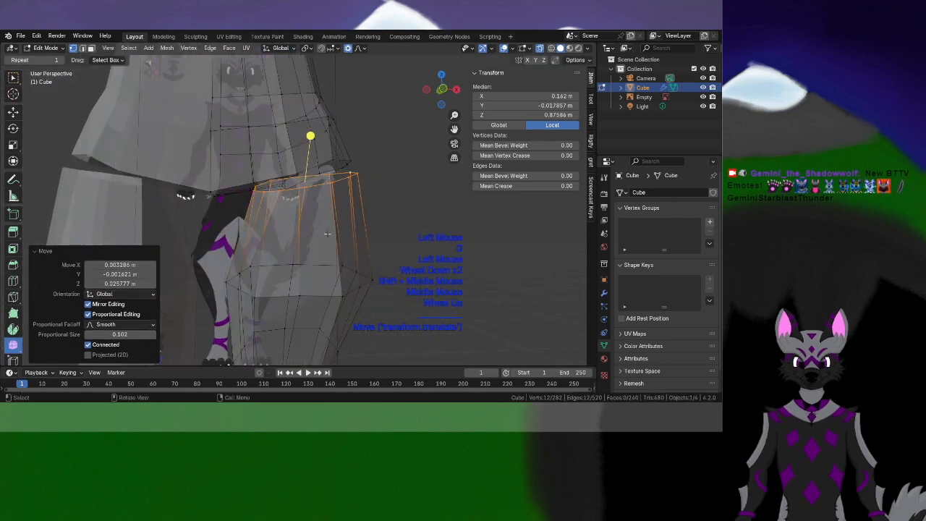
left_click(275, 293, "alt")
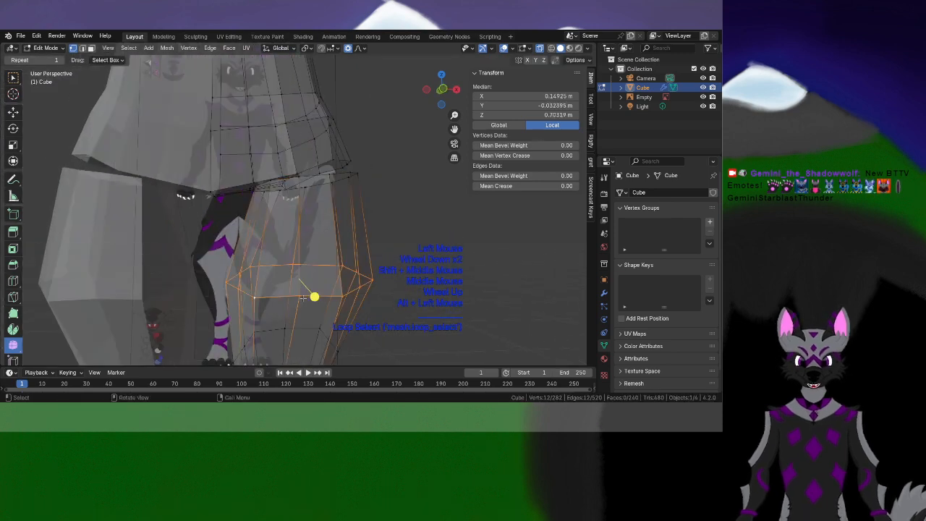
left_click_drag(385, 288, 368, 296)
Smooth the same mid-leg loop again with a factor of 0.300
scroll(360, 295, "down", 1)
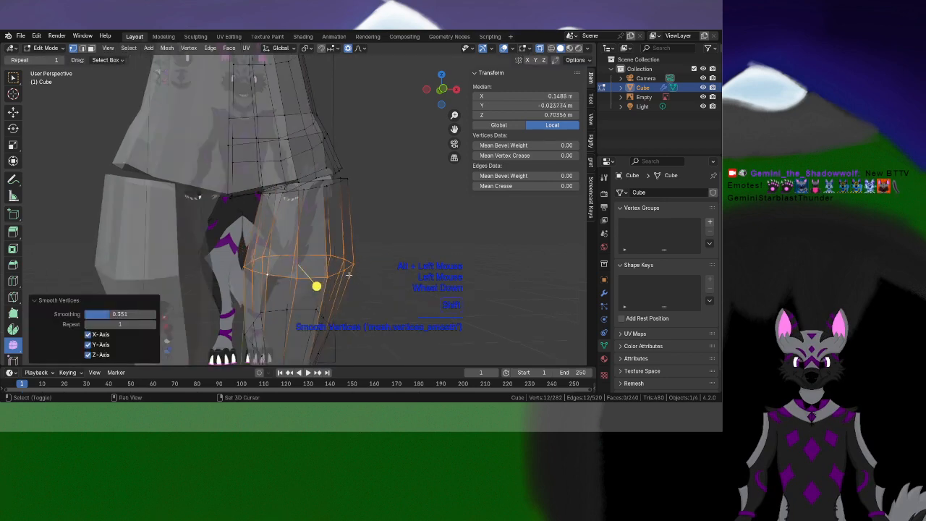
middle_click_drag(351, 292, 223, 268, "shift")
scroll(227, 248, "up", 3)
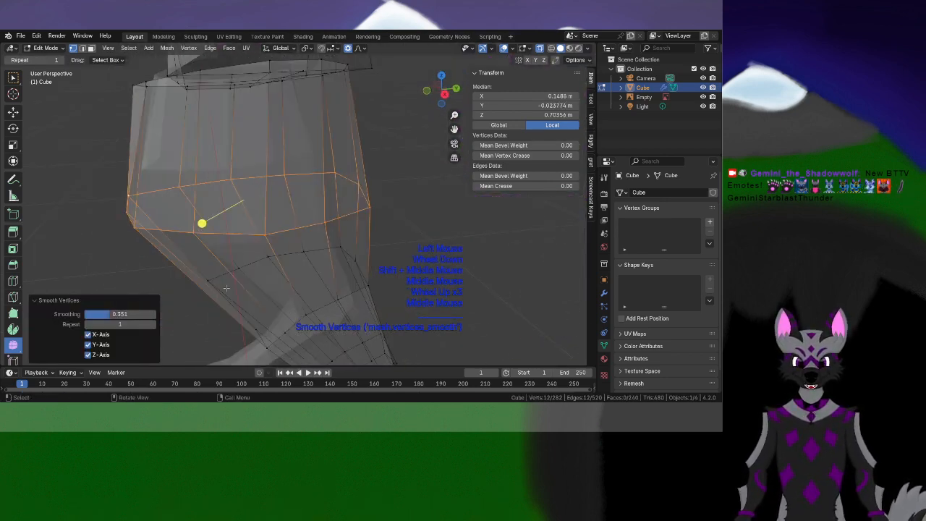
left_click_drag(201, 222, 248, 239)
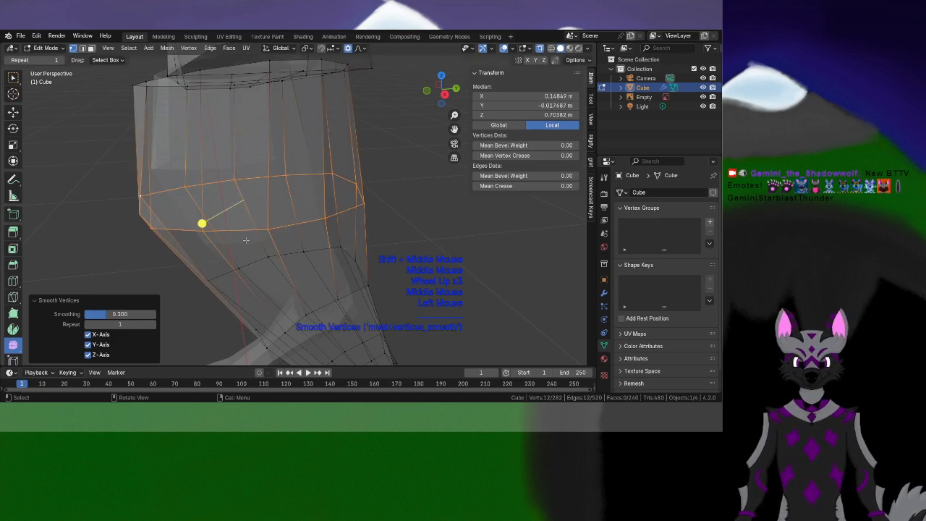
mouse_move(248, 239)
middle_mouse_down()
mouse_move(277, 299)
mouse_move(272, 231)
mouse_move(294, 248)
mouse_move(232, 230)
middle_mouse_up()
Move two inner vertices of the leg's top rim toward the crotch, the second about -0.051 m along X and -0.009 m along Y and Z
scroll(232, 230, "down", 1)
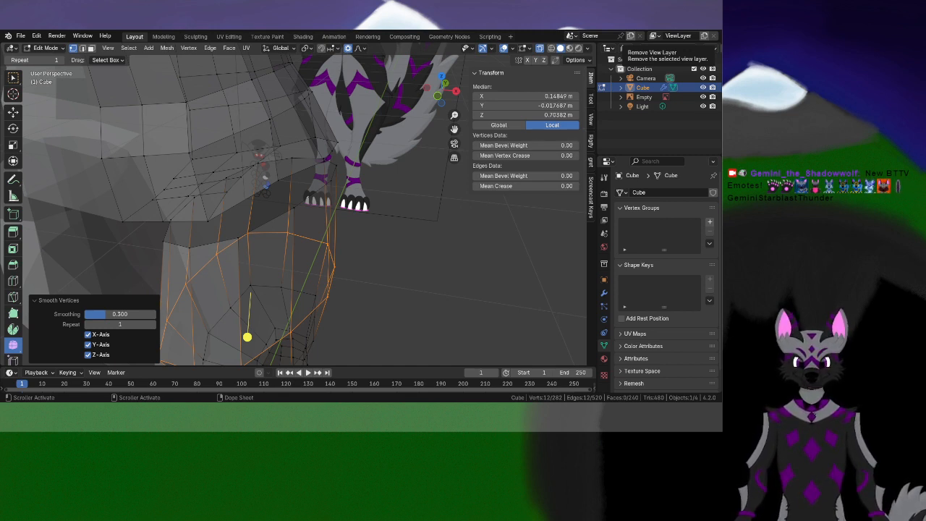
middle_click_drag(266, 232, 197, 220)
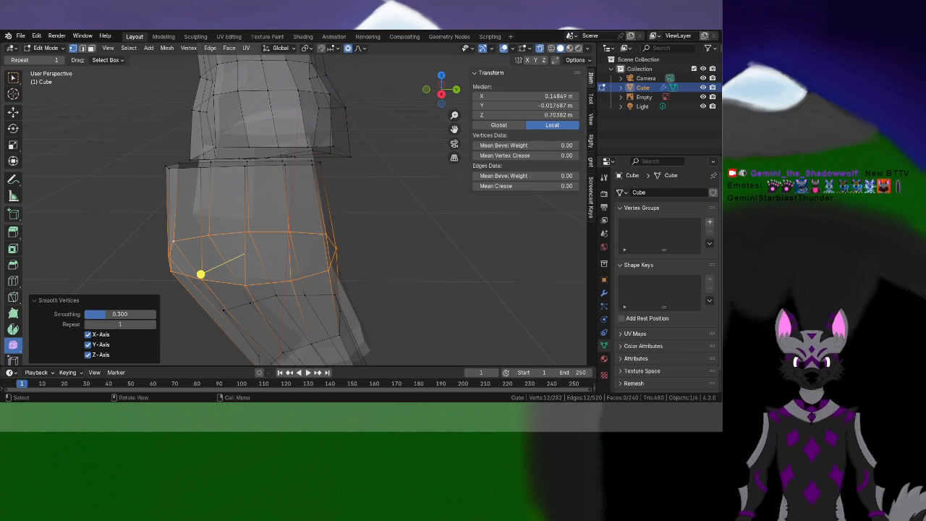
middle_click_drag(304, 217, 282, 221)
scroll(327, 226, "up", 2)
scroll(289, 215, "up", 1)
left_click(285, 215)
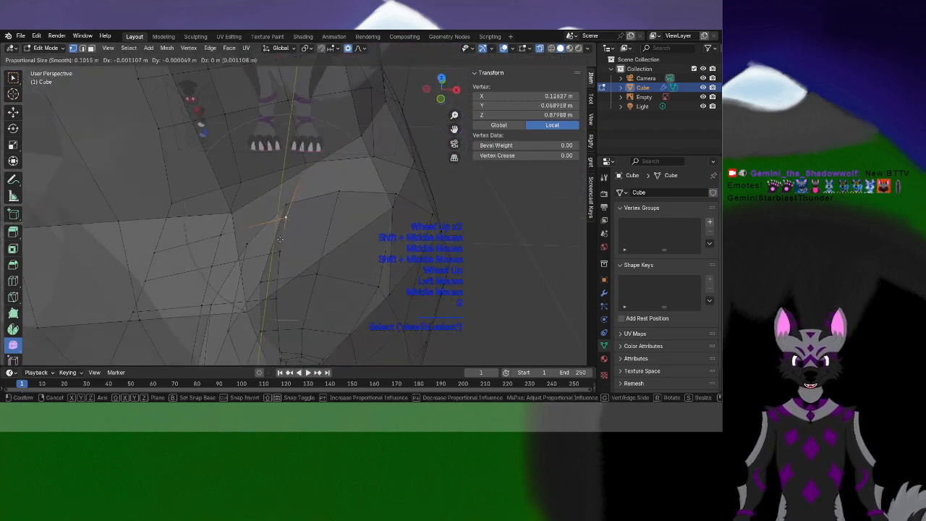
key("g")
left_click(262, 253)
left_click(217, 300)
key("g")
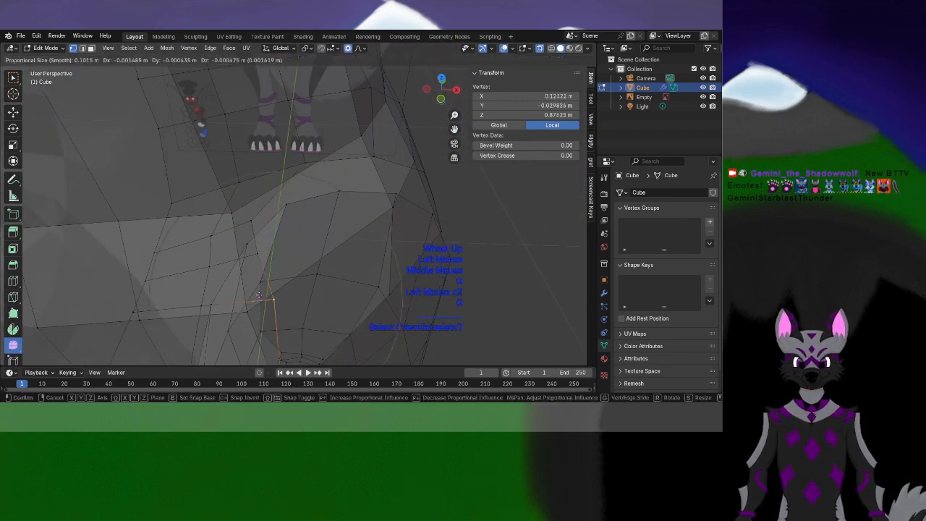
left_click(228, 338)
Move the front inner vertex of the leg's top rim about -0.032 m along X, -0.033 m along Y and -0.012 m along Z
middle_click_drag(250, 203, 261, 188, "shift")
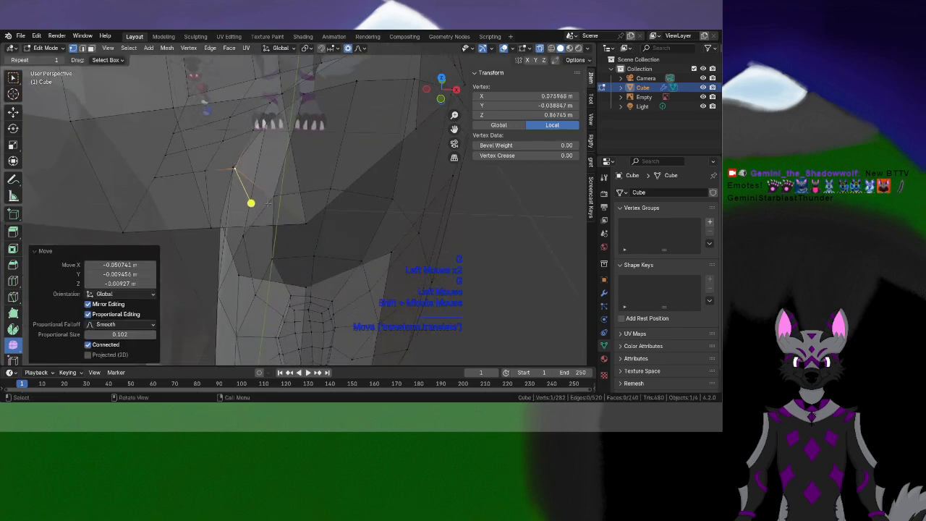
left_click(271, 181)
middle_click_drag(269, 123, 217, 275)
left_click(246, 256)
left_click(275, 262)
key("g")
left_click(169, 293)
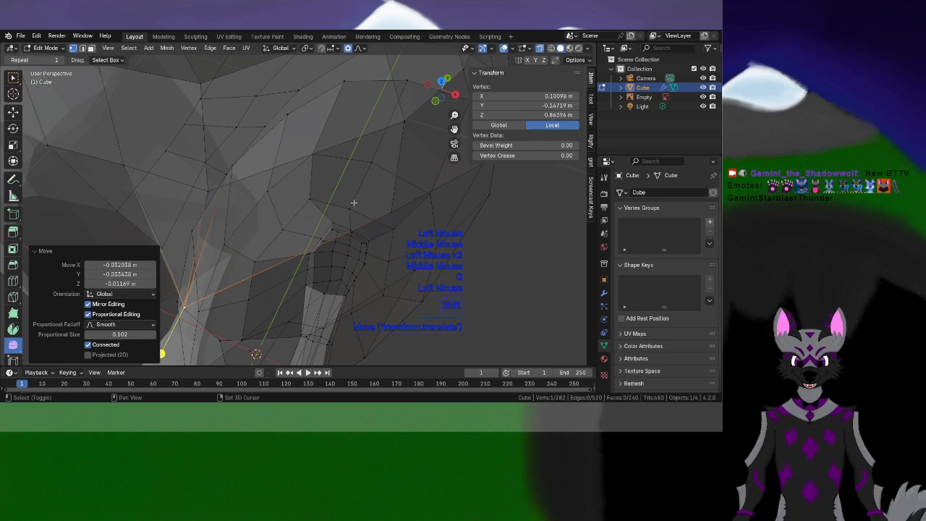
Reposition an outer vertex and a neighbouring vertex on the leg's top rim to follow the hip
middle_click_drag(353, 203, 334, 156, "shift")
middle_click_drag(334, 156, 257, 189)
left_click(245, 188)
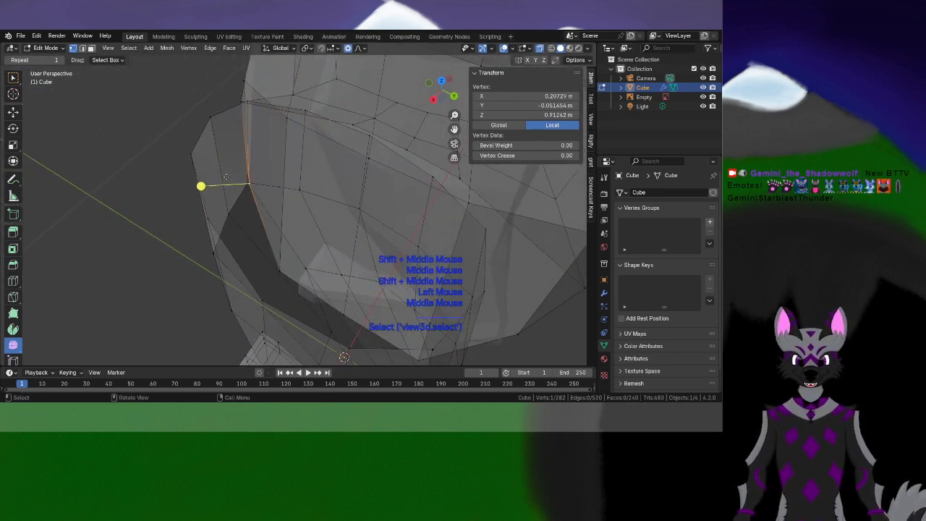
key("g")
left_click(262, 190)
left_click_drag(263, 191, 170, 108, "shift")
middle_click_drag(169, 108, 120, 97)
left_click(257, 206)
middle_click_drag(257, 206, 294, 243)
key("g")
left_click(318, 255)
Move the rear inner vertex of the leg's top rim about -0.022 m along X, 0.021 m along Y and -0.005 m along Z
left_click(292, 245)
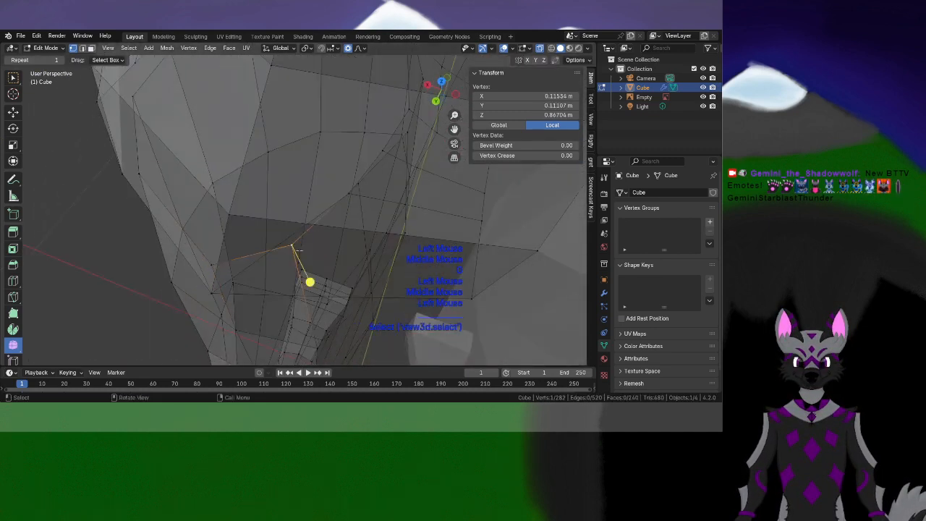
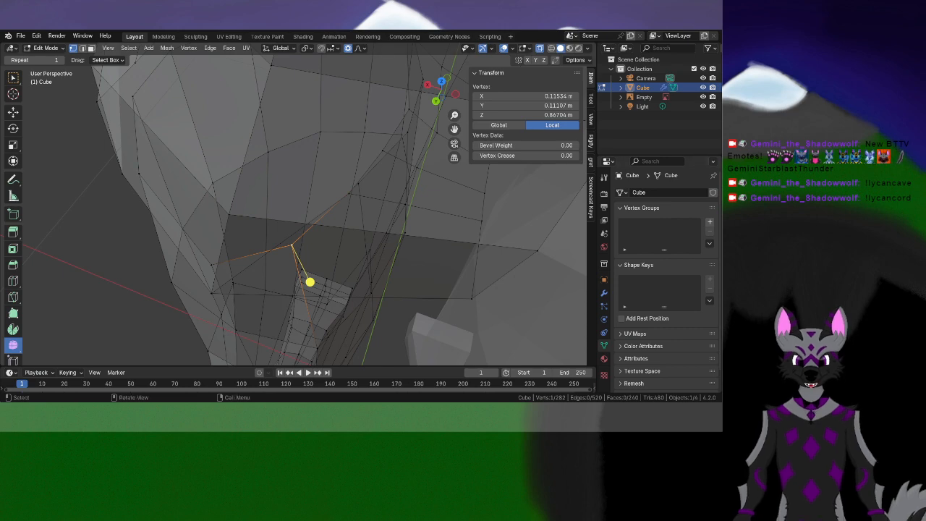
scroll(124, 245, "down", 1)
middle_click_drag(125, 246, 175, 255)
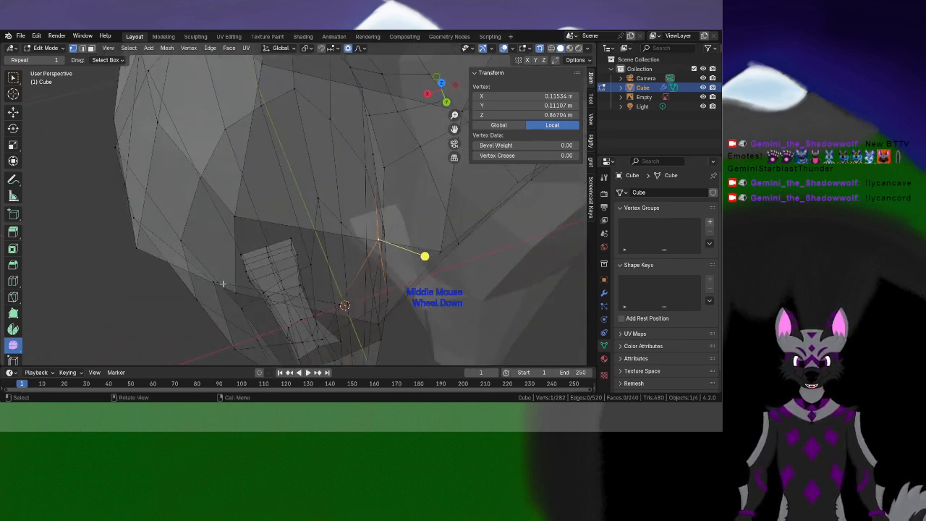
middle_click_drag(310, 256, 337, 262)
key("g")
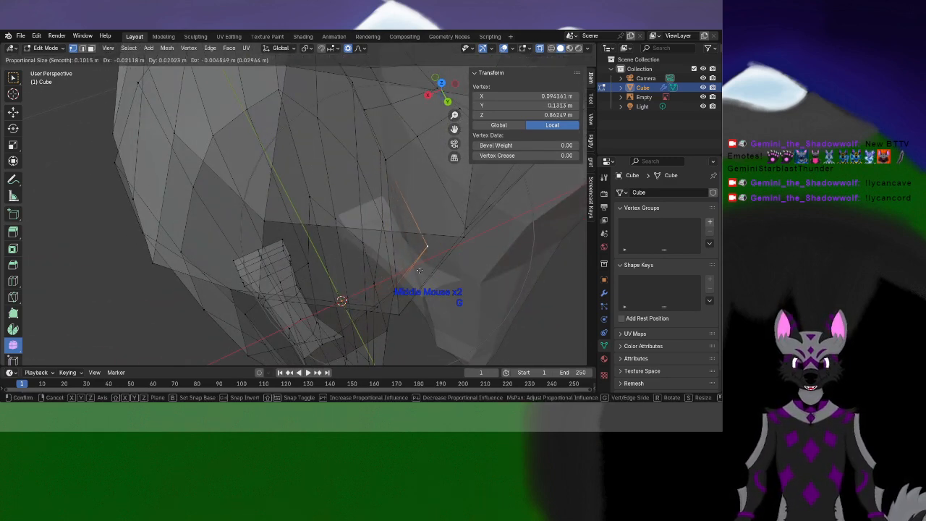
left_click(405, 275)
Examine the leg's top rim and the hips from several angles
middle_click_drag(405, 275, 376, 178)
middle_click_drag(354, 113, 357, 181, "shift")
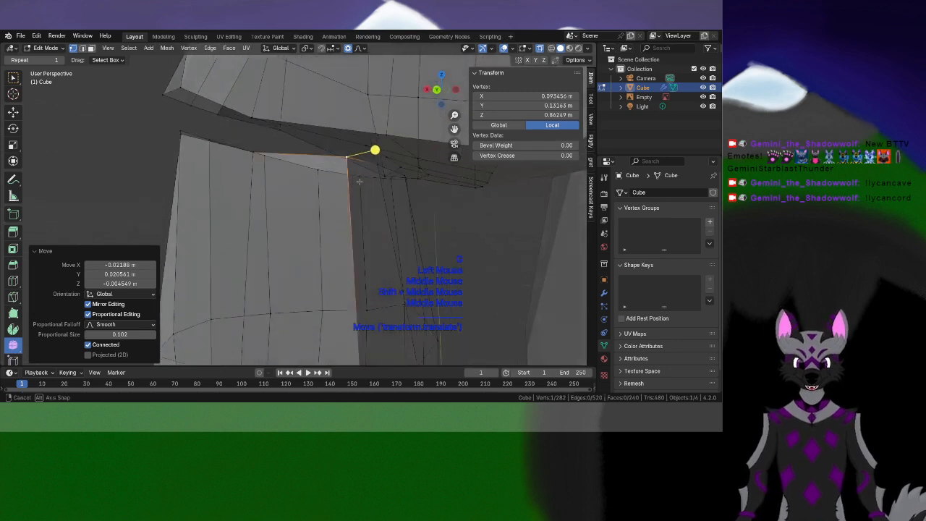
middle_click_drag(311, 122, 322, 209, "shift")
scroll(323, 209, "down", 3)
scroll(318, 166, "up", 1, "shift")
middle_click_drag(304, 108, 289, 217, "shift")
scroll(275, 202, "down", 1, "shift")
middle_click_drag(209, 152, 282, 282)
scroll(278, 254, "up", 1)
middle_click_drag(246, 224, 304, 245)
scroll(307, 220, "down", 1)
Move two vertices at the base of the neck, the second about -0.014 m along X, -0.015 m along Y and 0.005 m along Z
scroll(304, 244, "up", 1, "shift")
scroll(304, 244, "up", 1)
middle_click_drag(396, 209, 237, 262, "shift")
scroll(278, 214, "up", 2)
scroll(283, 260, "up", 1)
middle_click_drag(281, 289, 271, 195, "shift")
scroll(327, 299, "up", 2)
left_click(345, 279)
key("g")
left_click(382, 264)
key("g")
left_click(370, 311)
Review the whole body against the reference image and save the project
scroll(374, 319, "down", 2)
scroll(319, 239, "down", 2)
scroll(232, 193, "down", 2)
middle_click_drag(271, 195, 297, 180, "shift")
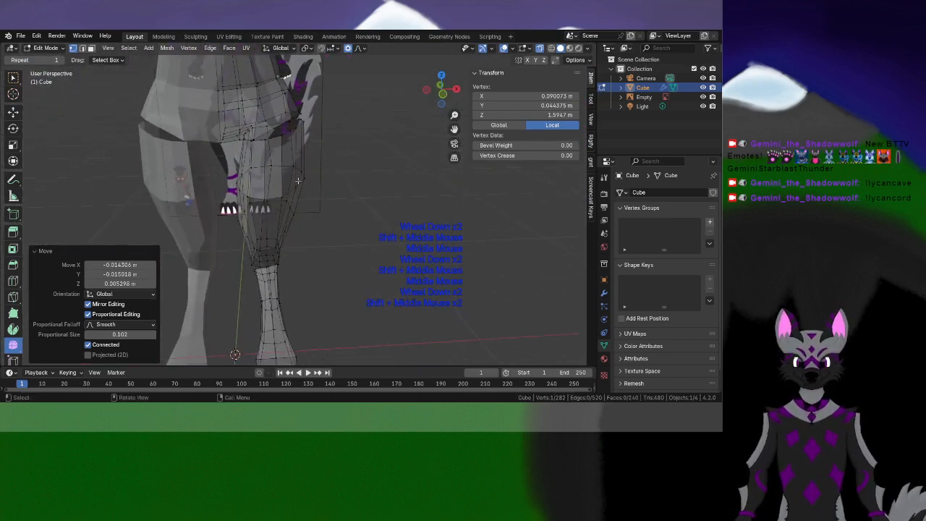
middle_click_drag(282, 128, 277, 218, "shift")
middle_click_drag(250, 165, 223, 182)
scroll(264, 253, "up", 1)
scroll(252, 210, "up", 3)
scroll(292, 170, "down", 1, "shift")
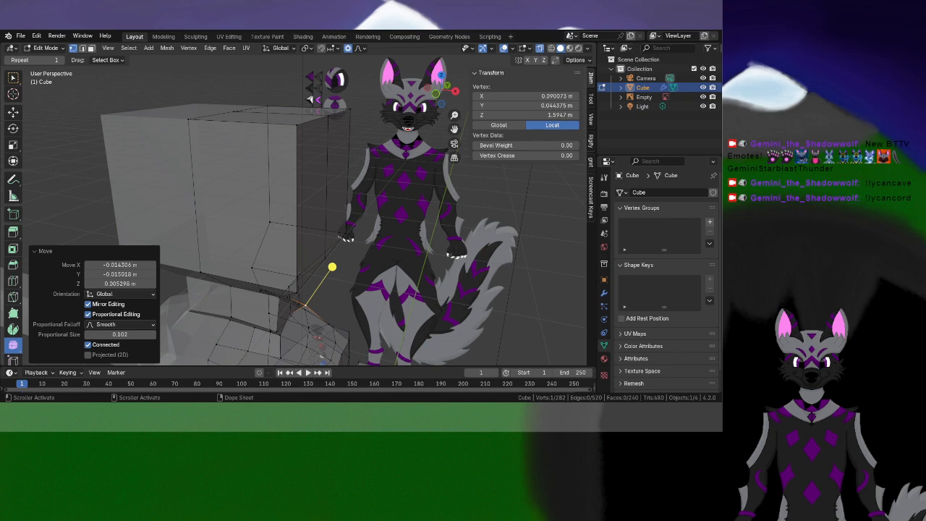
middle_click_drag(160, 184, 311, 253, "shift")
key("ctrl+s")
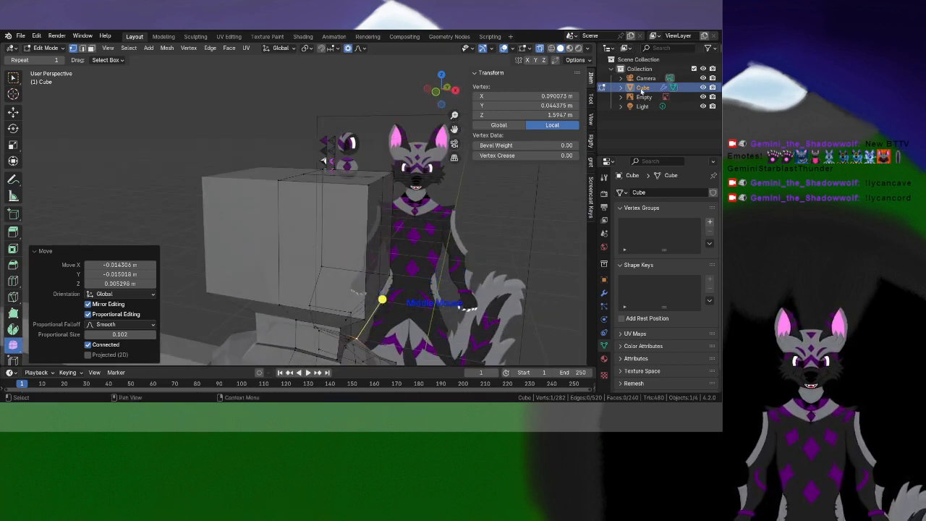
Try dividing the outstretched arm between the shoulder and the wrist with six centred loop cuts
scroll(641, 92, "down", 2)
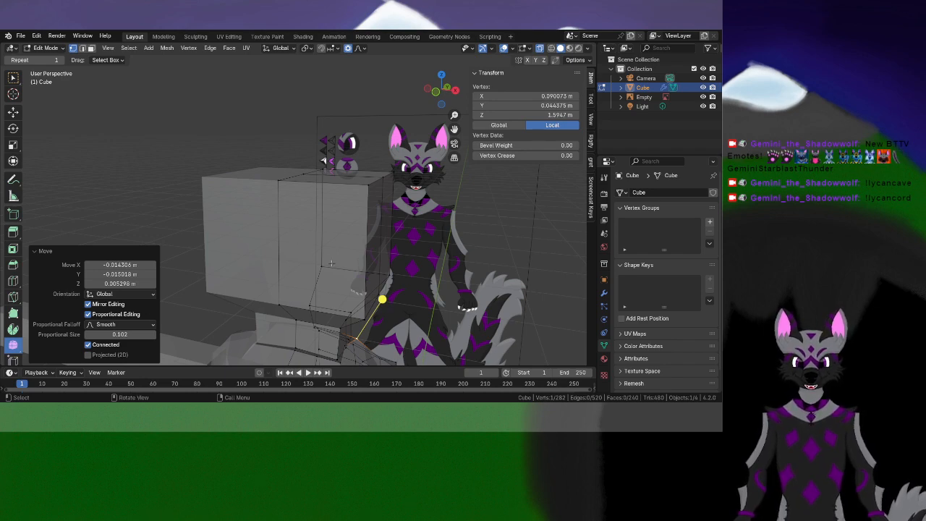
middle_click_drag(331, 230, 264, 182, "shift")
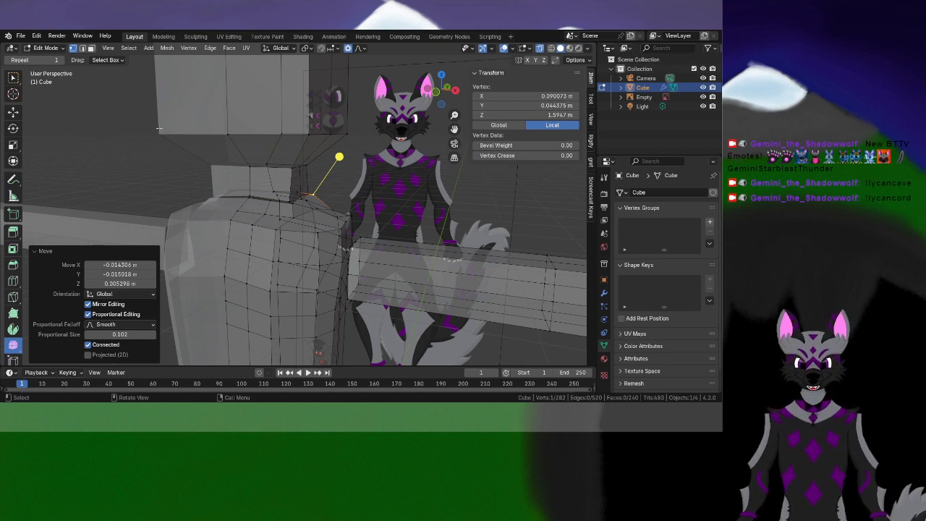
middle_click_drag(159, 128, 248, 166)
scroll(247, 166, "down", 1)
scroll(247, 166, "up", 1)
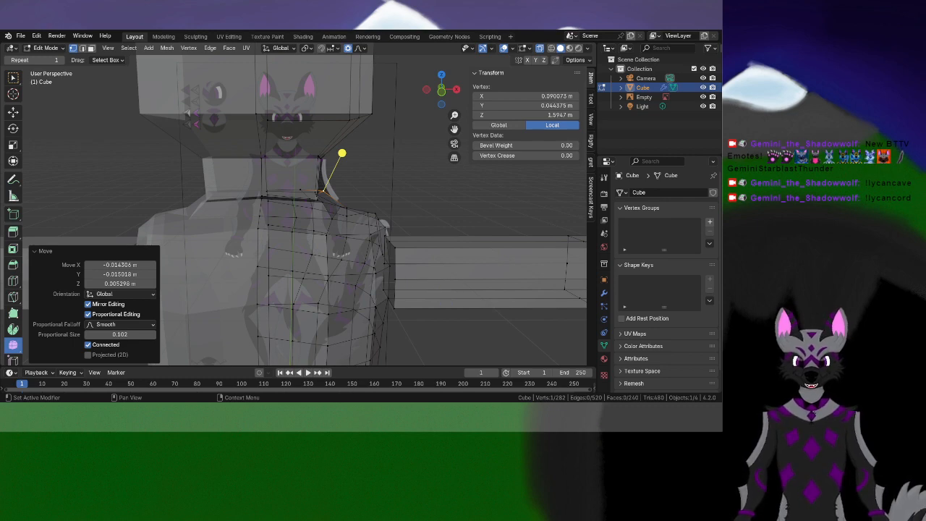
middle_click_drag(576, 252, 456, 200, "shift")
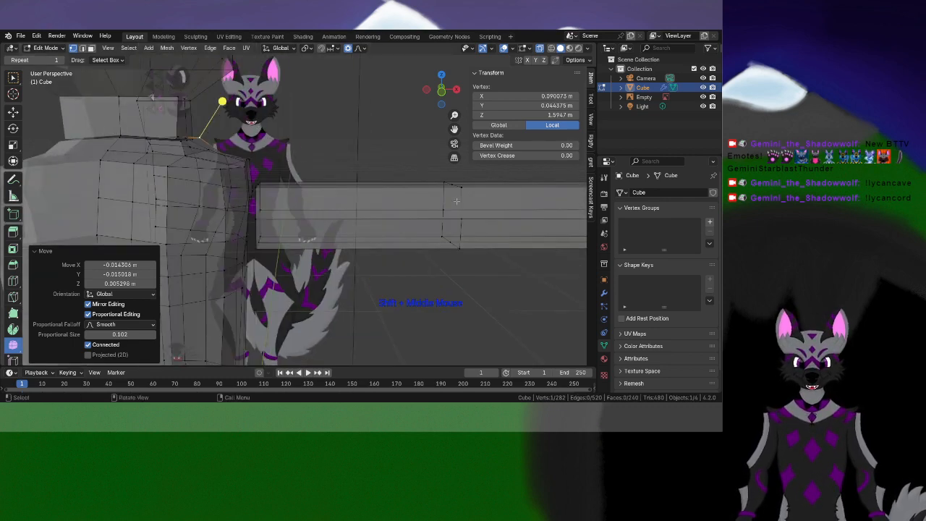
middle_click_drag(326, 216, 287, 189)
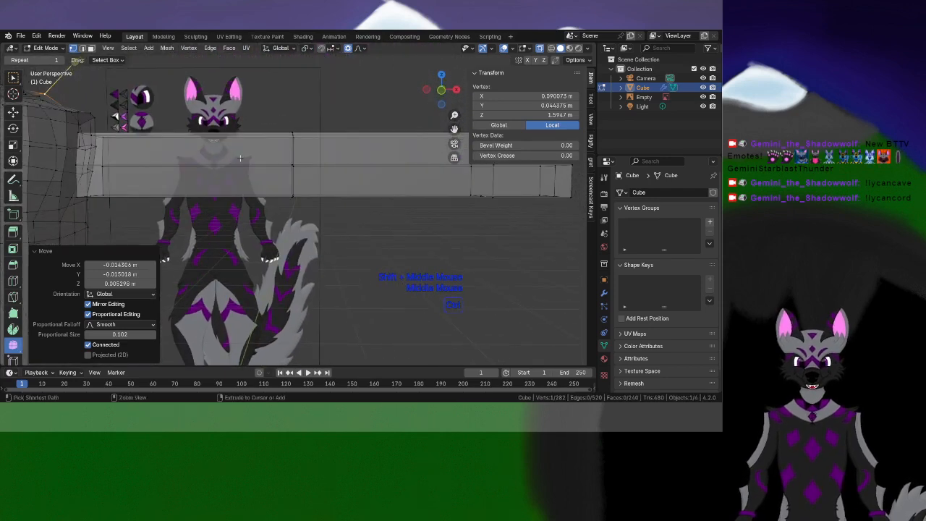
key("ctrl+r")
double_click(200, 148)
key("ctrl+r")
double_click(246, 148)
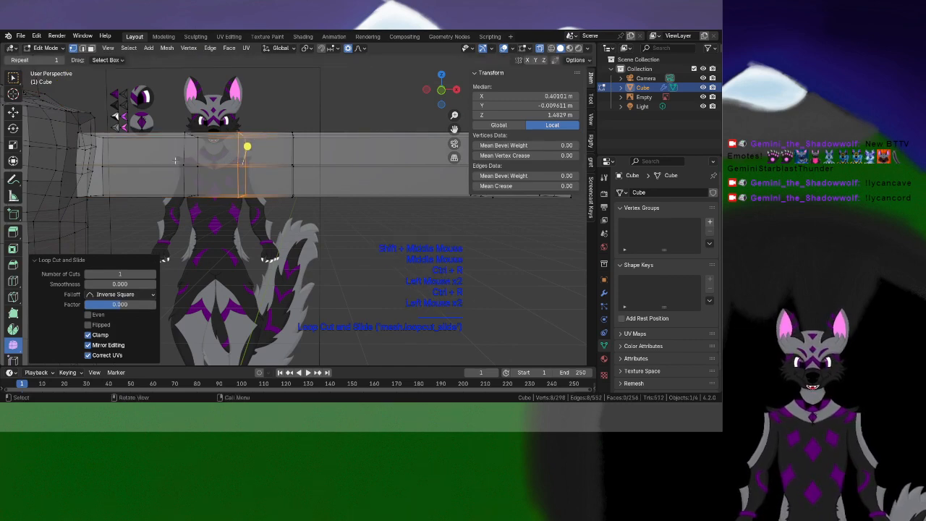
key("ctrl")
key("ctrl+r")
double_click(151, 163)
key("ctrl+r")
left_click(341, 149, "ctrl")
left_click(340, 149)
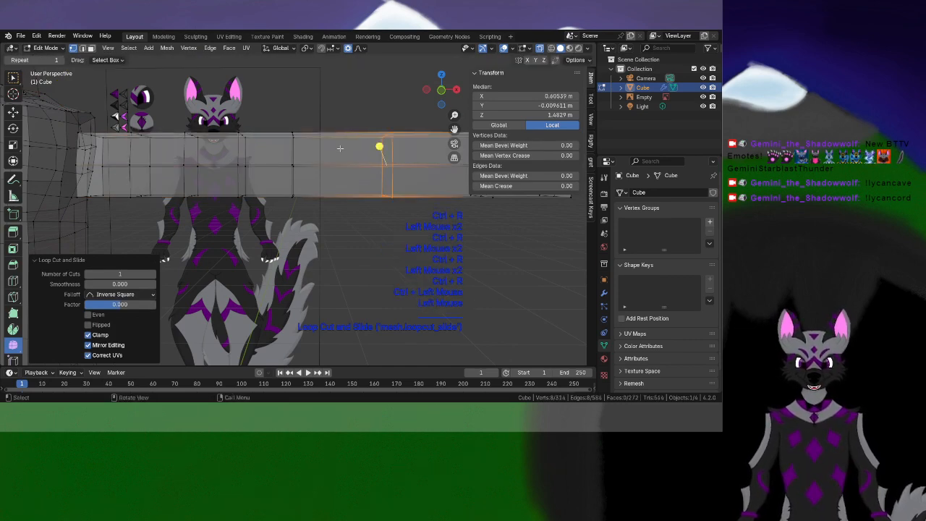
middle_click_drag(341, 149, 318, 210, "shift")
key("ctrl+r")
left_click(362, 181, "ctrl")
left_click(361, 181)
key("ctrl+r")
double_click(277, 186)
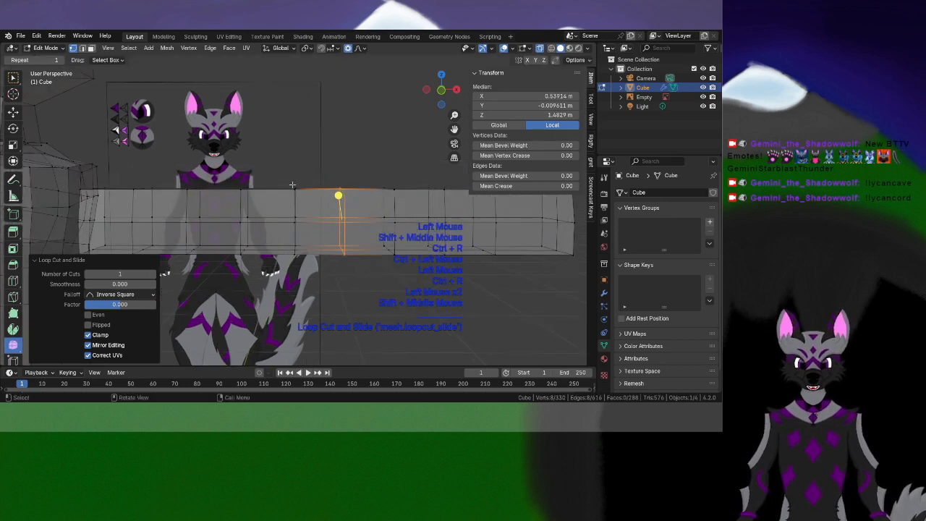
Undo the arm's new loop cuts, stepping back and forth to compare, until all of them are removed
left_click_drag(284, 170, 315, 284)
middle_click_drag(314, 283, 300, 253, "shift")
key("ctrl+z")
key("ctrl+z")
key("ctrl+z")
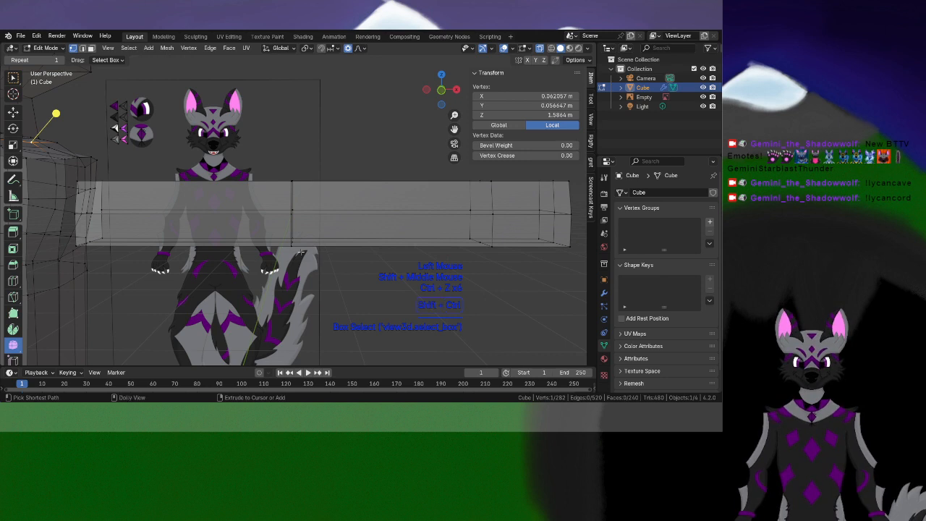
key("ctrl+shift+z")
key("ctrl+shift+z")
key("ctrl+shift+z")
key("ctrl+shift+z")
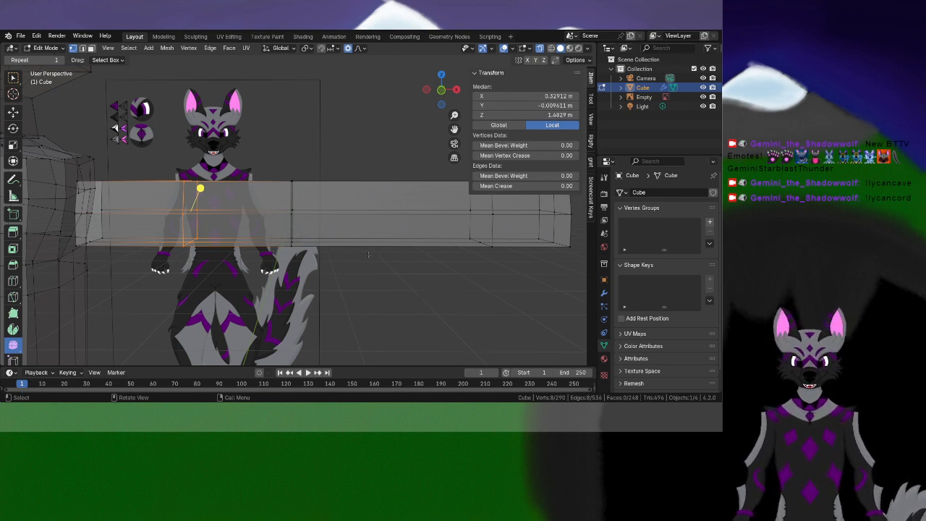
middle_click_drag(377, 245, 310, 235, "shift")
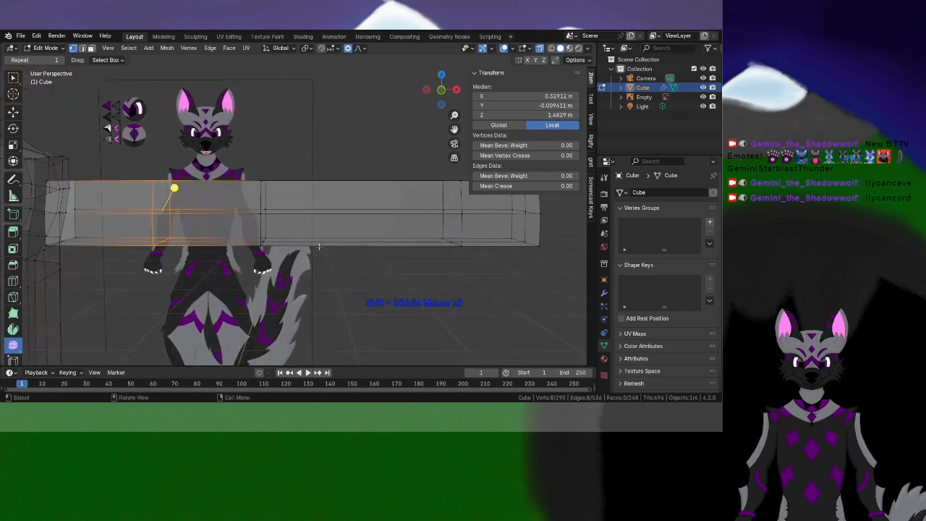
key("ctrl+z")
key("ctrl+shift+z")
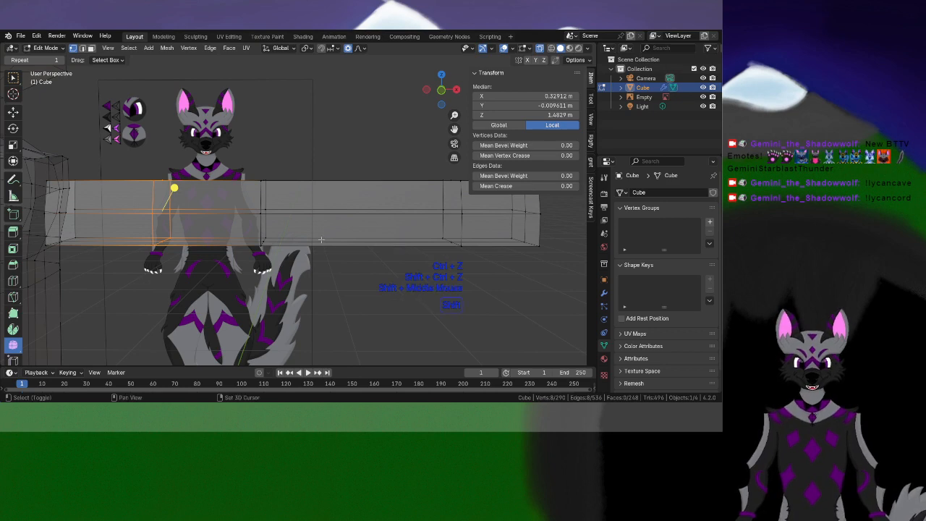
scroll(319, 246, "up", 2)
key("ctrl+z")
Add a loop cut close to each side of the elbow loop, at slide factors of -0.869 and 0.833
middle_click_drag(294, 242, 337, 224, "shift")
key("ctrl+r")
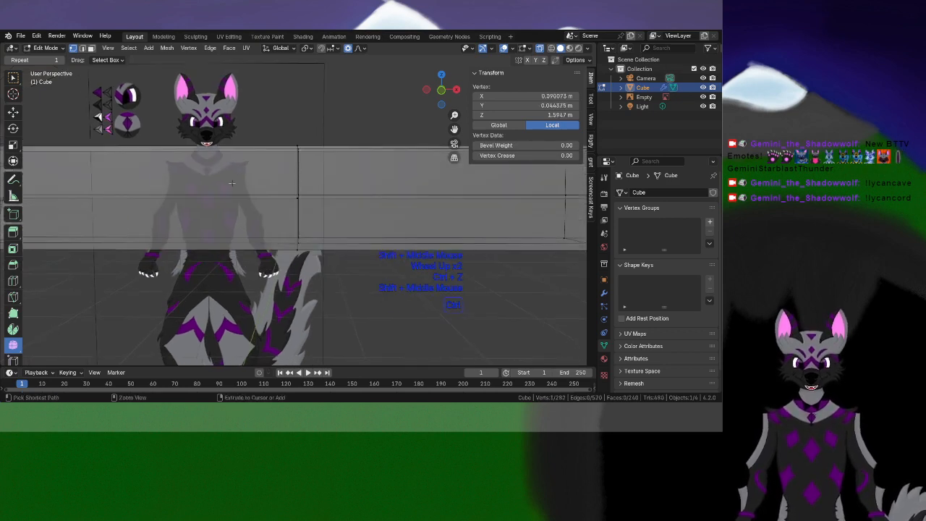
left_click(337, 223)
left_click(355, 215)
key("ctrl+r")
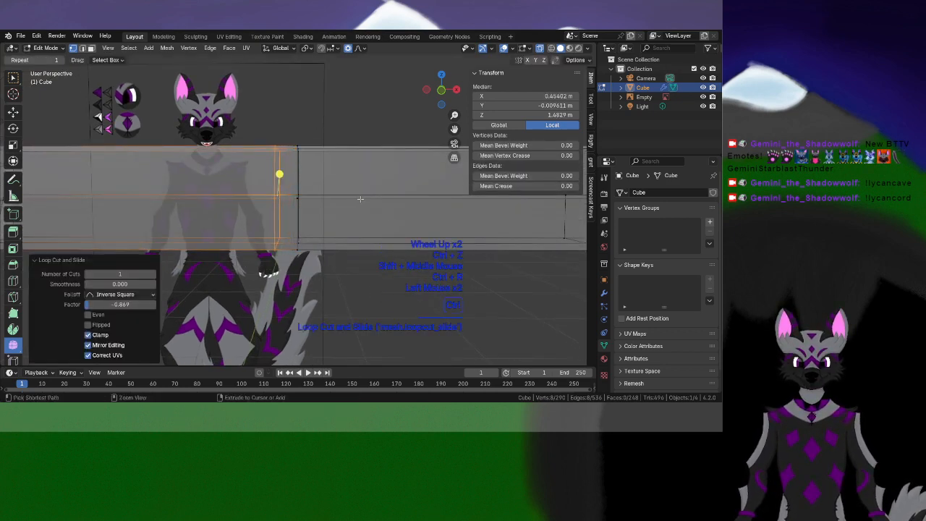
left_click(279, 177)
left_click(232, 217)
Add a loop cut close to each side of the wrist loop, sliding the hand-side cut to a factor of 0.677
middle_click_drag(321, 174, 120, 170, "shift")
key("ctrl+r")
left_click(236, 181)
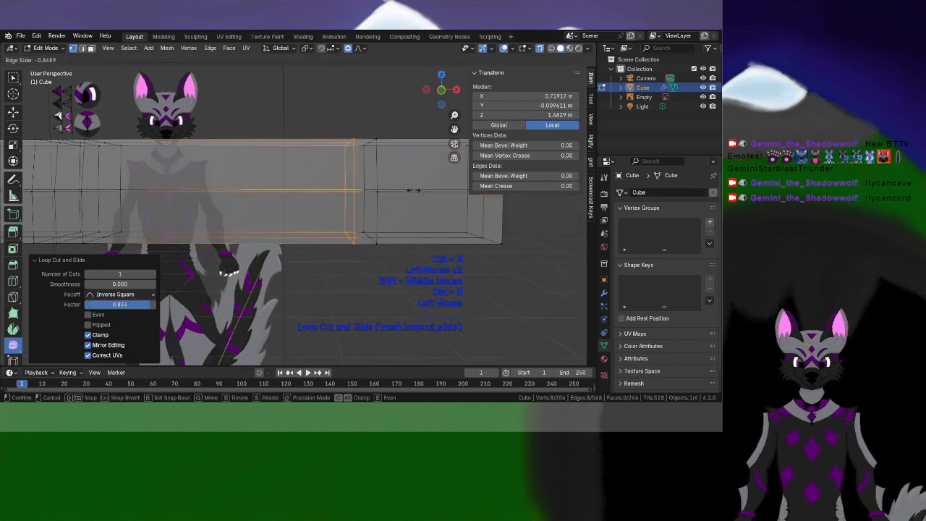
left_click(345, 170)
key("ctrl+r")
left_click(408, 186)
left_click(388, 204)
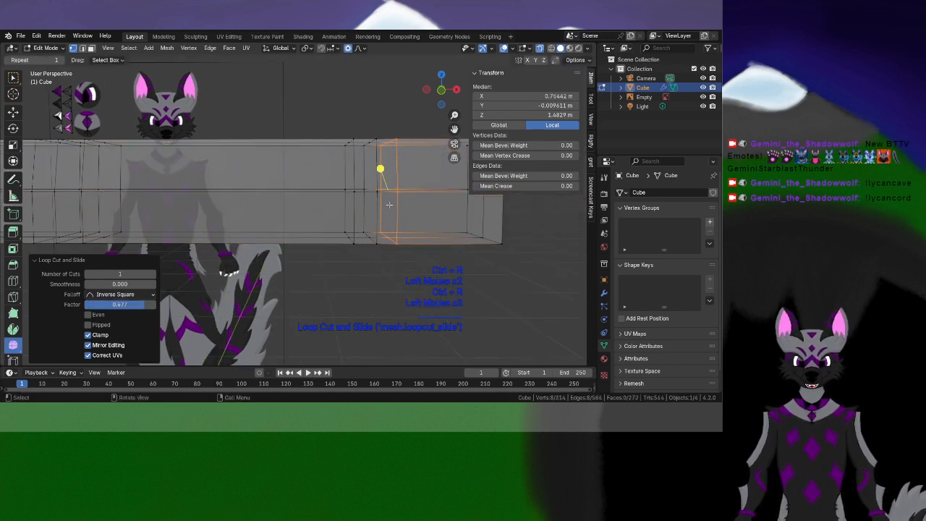
Select the middle edge loop of the elbow and delete its vertices to separate the upper arm from the forearm
middle_click_drag(464, 184, 399, 195, "shift")
middle_click_drag(329, 221, 347, 284, "shift")
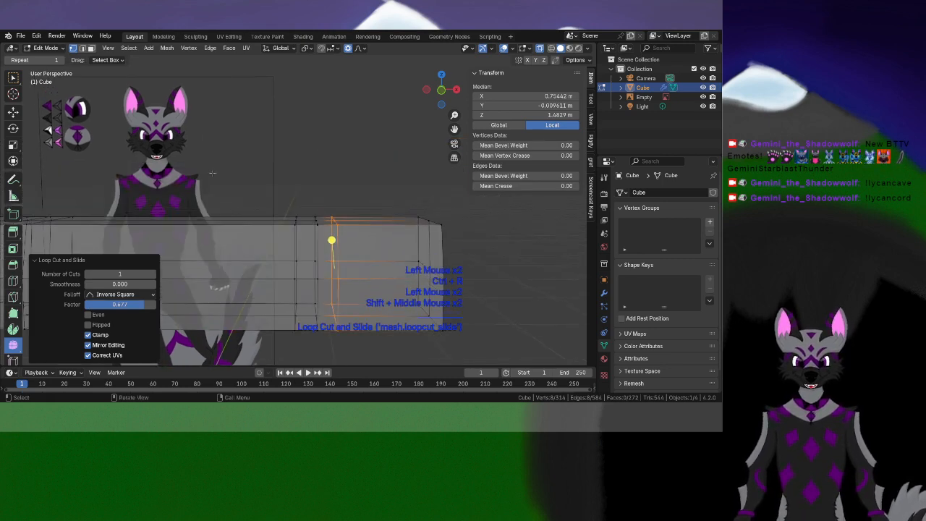
mouse_move(253, 278)
middle_mouse_down("shift")
mouse_move(266, 242)
mouse_move(309, 200)
middle_mouse_up("shift")
mouse_move(198, 204)
middle_mouse_down("shift")
mouse_move(223, 203)
mouse_move(264, 249)
middle_mouse_up("shift")
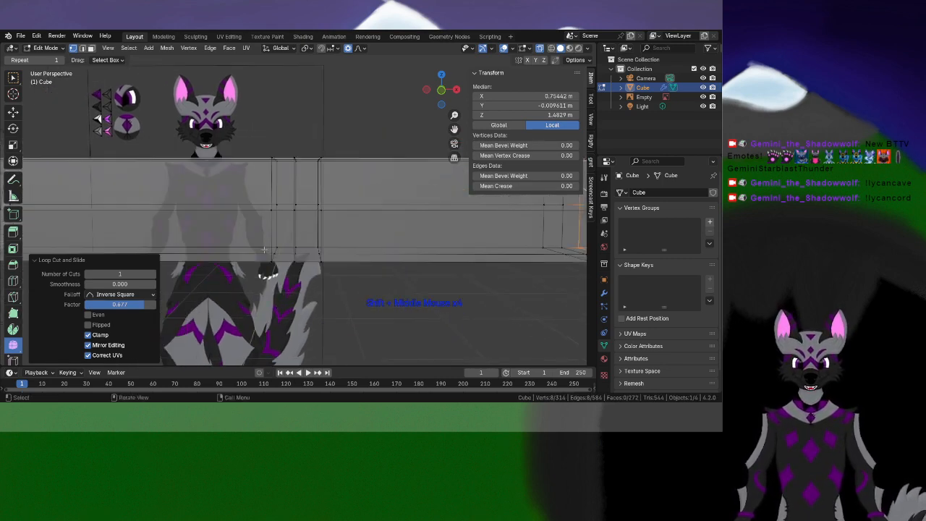
left_click(293, 182, "alt")
middle_click_drag(293, 181, 306, 217, "shift")
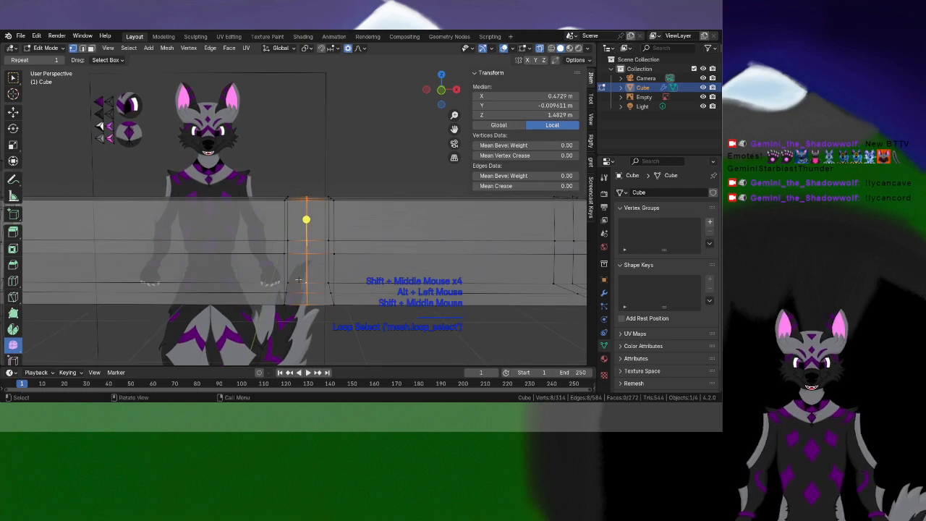
key("Delete")
left_click(279, 259)
Add one centred loop cut around the middle of the upper arm
middle_click_drag(278, 260, 374, 252)
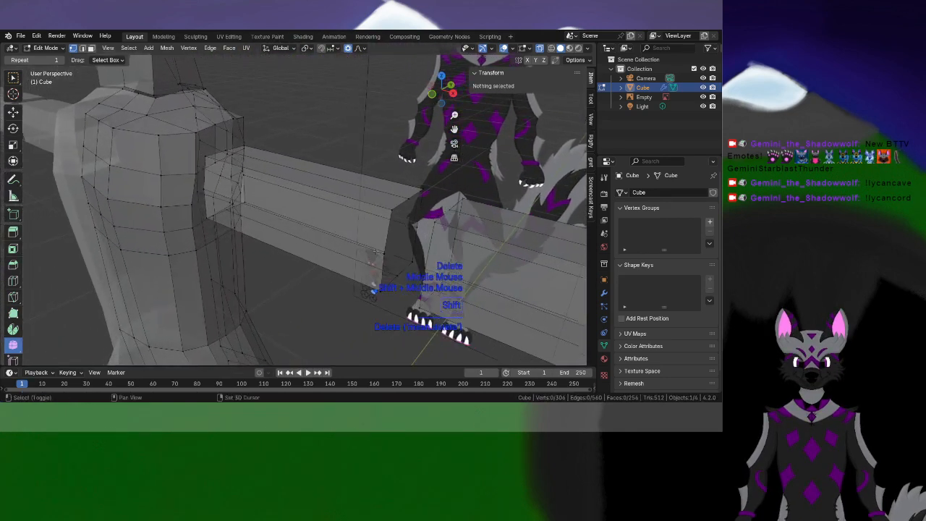
key("ctrl+r")
double_click(311, 200)
middle_click_drag(311, 200, 333, 262)
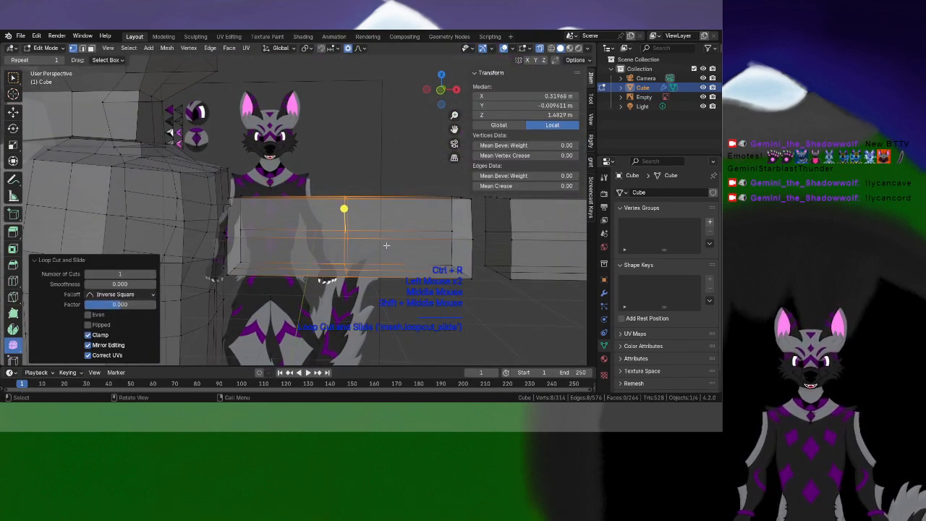
Move three top vertices at the upper arm's shoulder end about -0.008 m along X, -0.003 m along Y and 0.020 m along Z
middle_click_drag(470, 259, 318, 200, "shift")
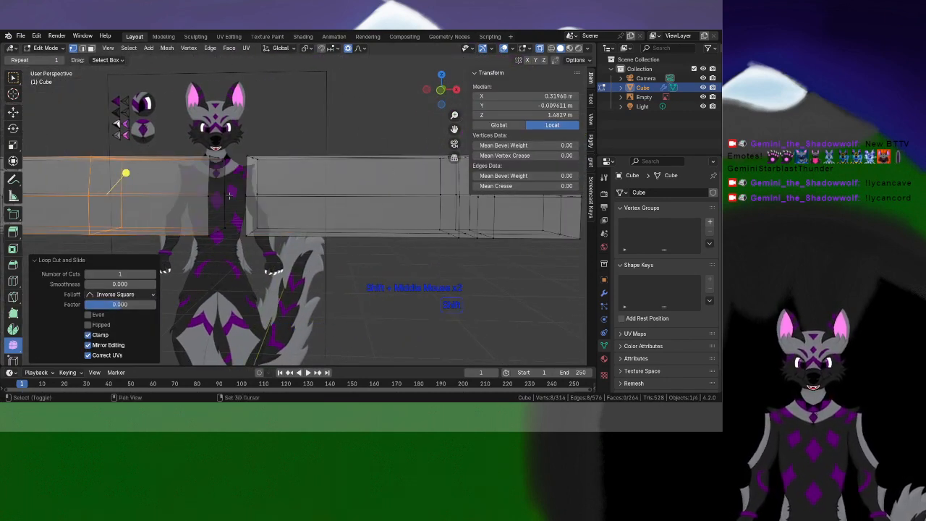
middle_click_drag(229, 196, 287, 247, "shift")
scroll(284, 228, "up", 1)
scroll(285, 228, "up", 1)
scroll(287, 248, "down", 1)
middle_click_drag(387, 212, 408, 254, "shift")
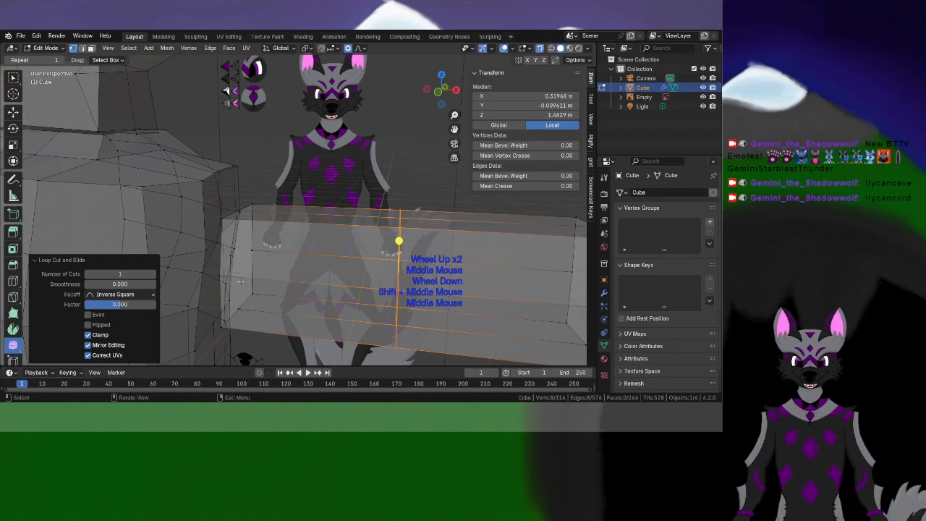
middle_click_drag(304, 250, 434, 344)
scroll(334, 233, "up", 2)
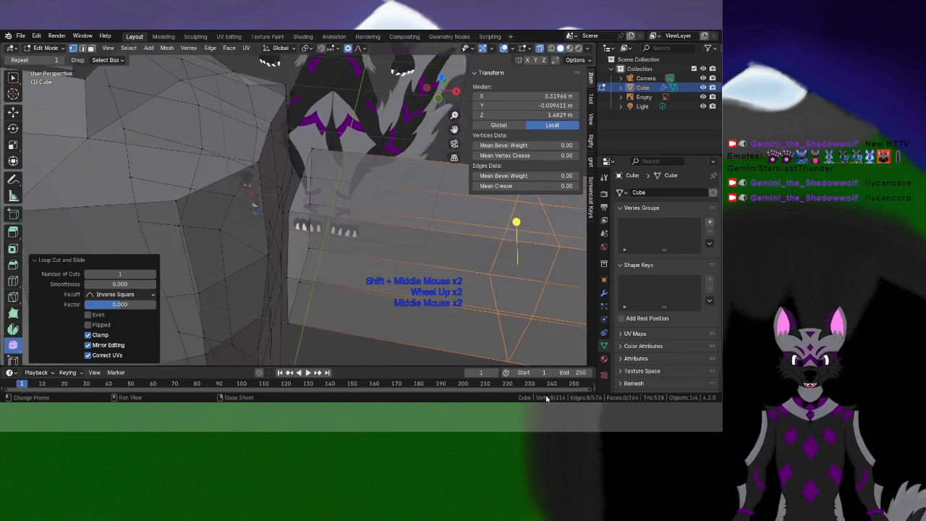
middle_click_drag(235, 300, 310, 215, "shift")
scroll(286, 267, "up", 1)
left_click(314, 244)
left_click(314, 233, "shift")
left_click(314, 233, "shift")
key("g")
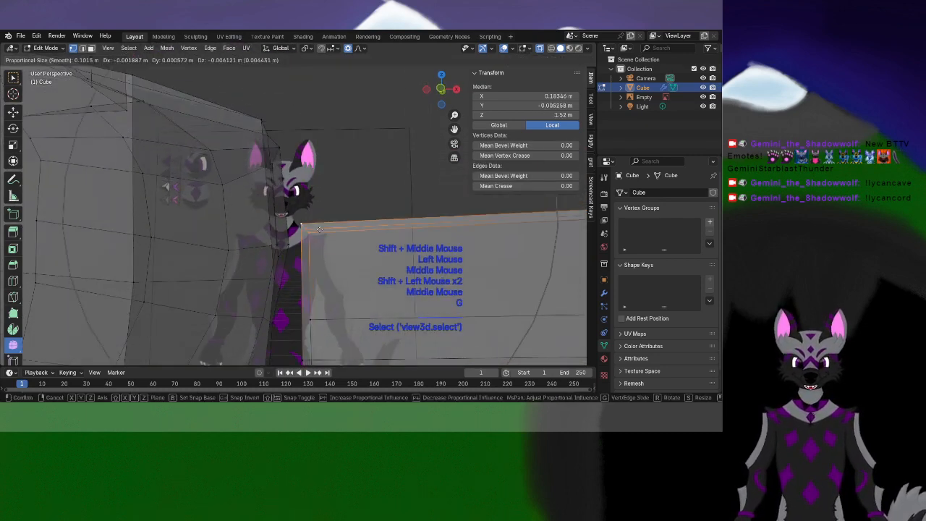
left_click(309, 156)
middle_click_drag(309, 155, 282, 269, "shift")
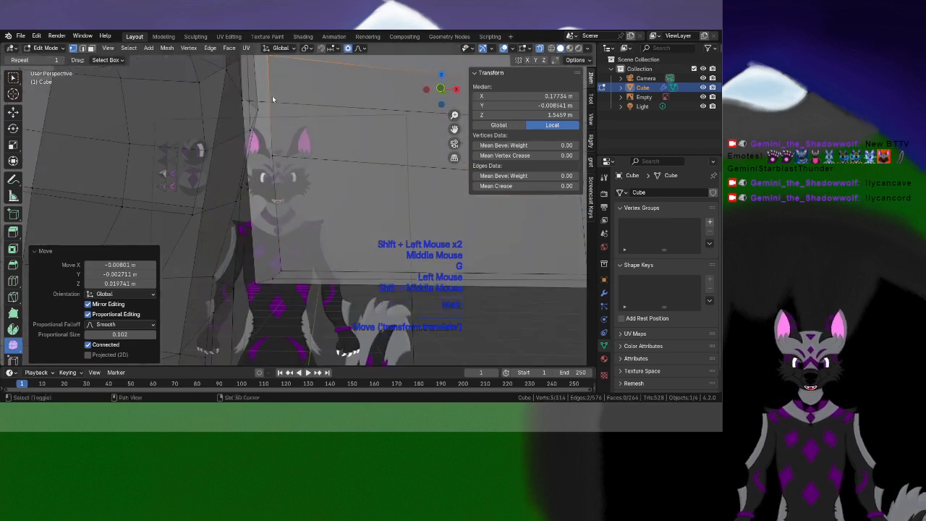
Move the lower vertex of the upper arm's shoulder end, finishing with about -0.006 m along both X and Z
scroll(282, 269, "down", 1)
left_click(281, 271)
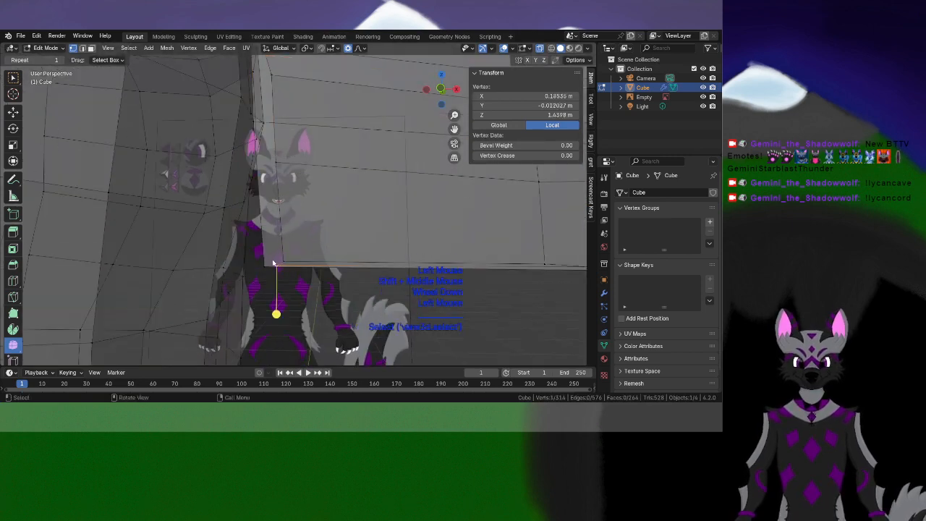
key("g")
left_click(254, 201)
middle_click_drag(255, 201, 248, 233)
key("g")
left_click(238, 245)
scroll(238, 246, "down", 2)
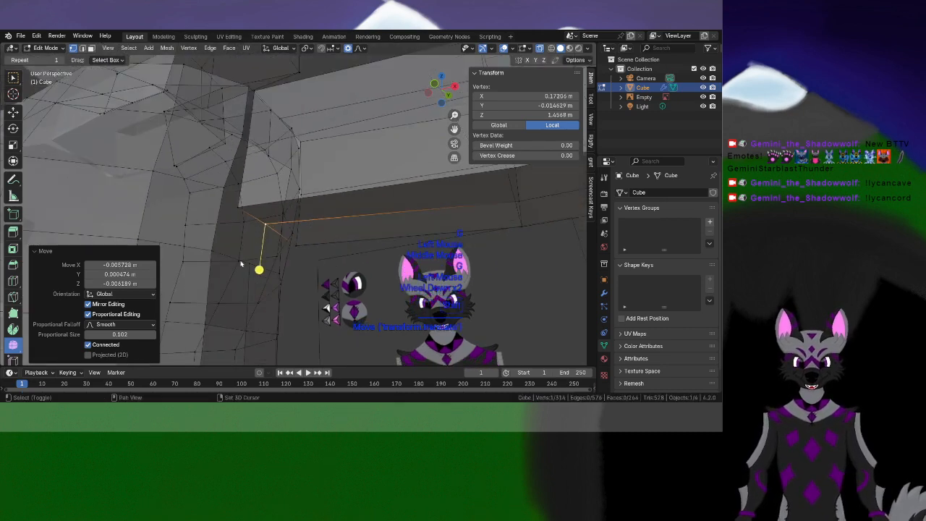
Reposition two neighbouring underside vertices at the upper arm's shoulder end to follow the shoulder opening
left_click(242, 263)
key("g")
left_click(263, 232)
left_click(226, 228)
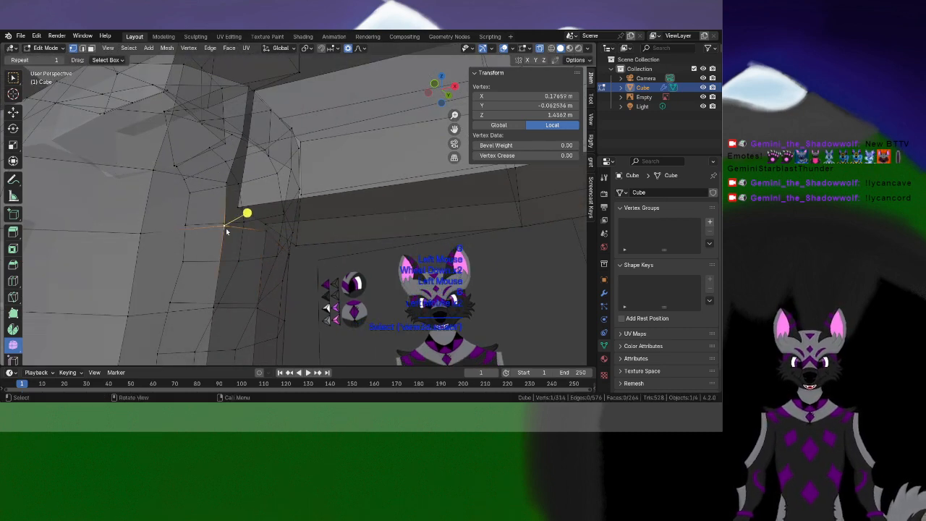
key("g")
left_click(236, 240)
Add a centred loop cut around the arm in each half of the upper arm
middle_click_drag(311, 244, 293, 269)
key("ctrl+r")
double_click(376, 188)
key("ctrl+r")
double_click(330, 199)
Raise three vertices along the top of the upper arm about 0.006 m in Z, and move the middle one further up
left_click(293, 237)
left_click(179, 225, "shift")
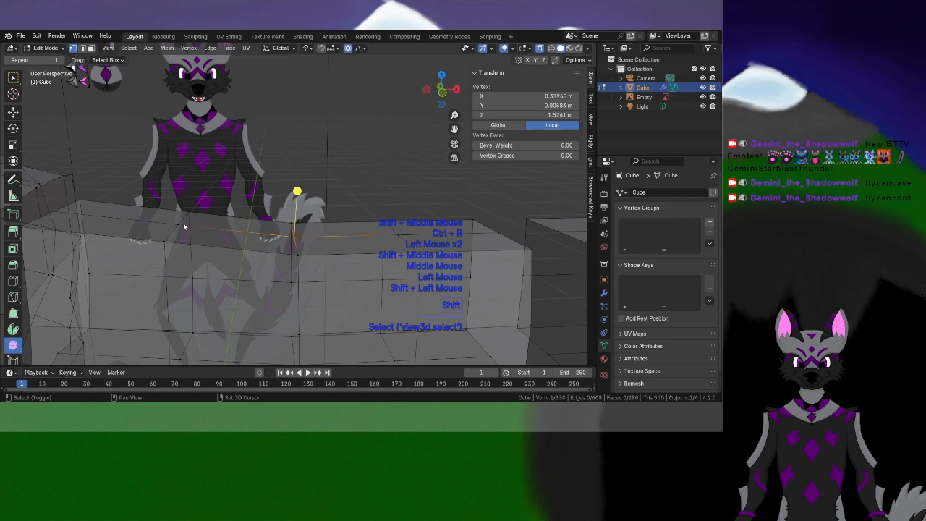
left_click(396, 229, "shift")
key("g")
left_click(296, 227)
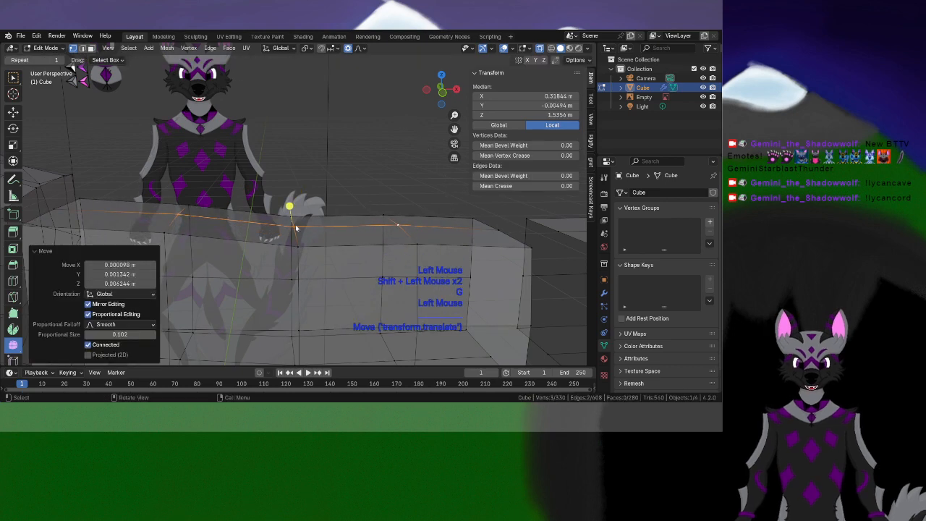
left_click(295, 227)
key("g")
left_click(297, 216)
Lower three vertices along the upper arm's underside, the shoulder-side one about 0.009 m and the middle one about 0.006 m in Z
middle_click_drag(340, 242, 288, 298, "shift")
middle_click_drag(242, 281, 311, 246, "shift")
left_click(276, 269)
key("g")
left_click(279, 269)
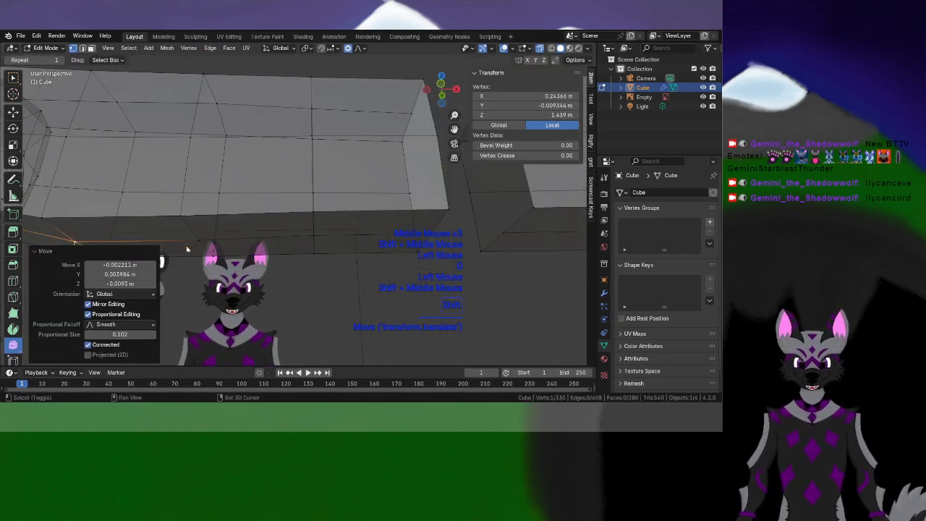
left_click(317, 248)
key("g")
left_click(200, 251)
key("g")
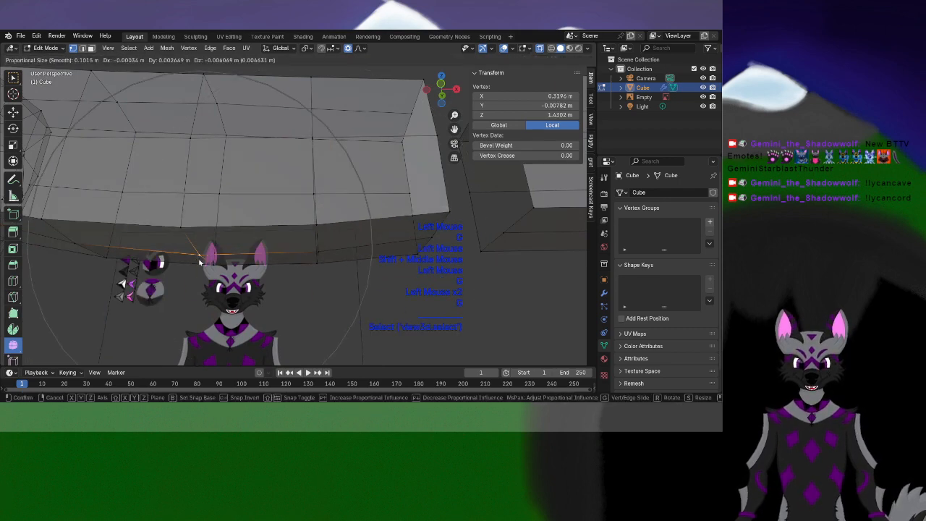
left_click(200, 262)
Examine the upper arm's shape from the front and from below
middle_click_drag(365, 239, 282, 302, "shift")
scroll(244, 246, "down", 2)
scroll(246, 245, "up", 1)
scroll(282, 272, "down", 3)
scroll(282, 301, "up", 2)
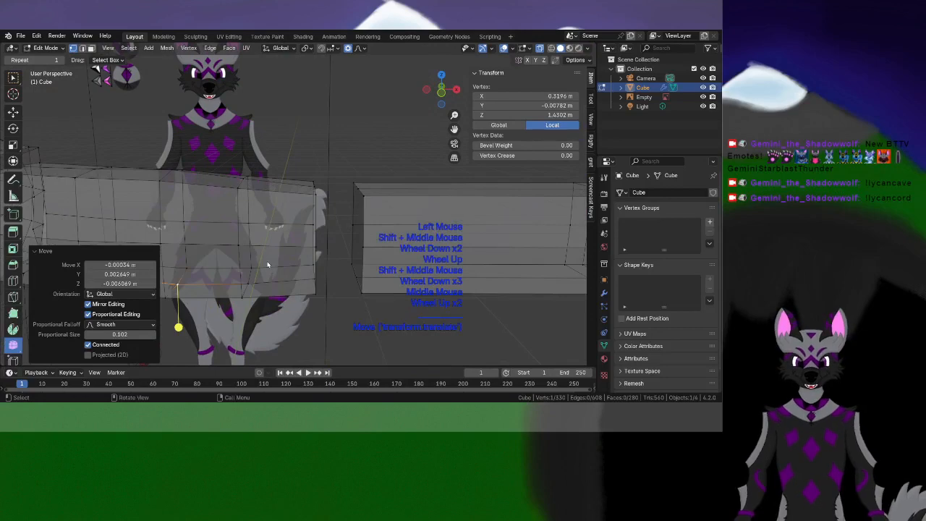
middle_click_drag(267, 263, 243, 290)
middle_click_drag(239, 238, 332, 243, "shift")
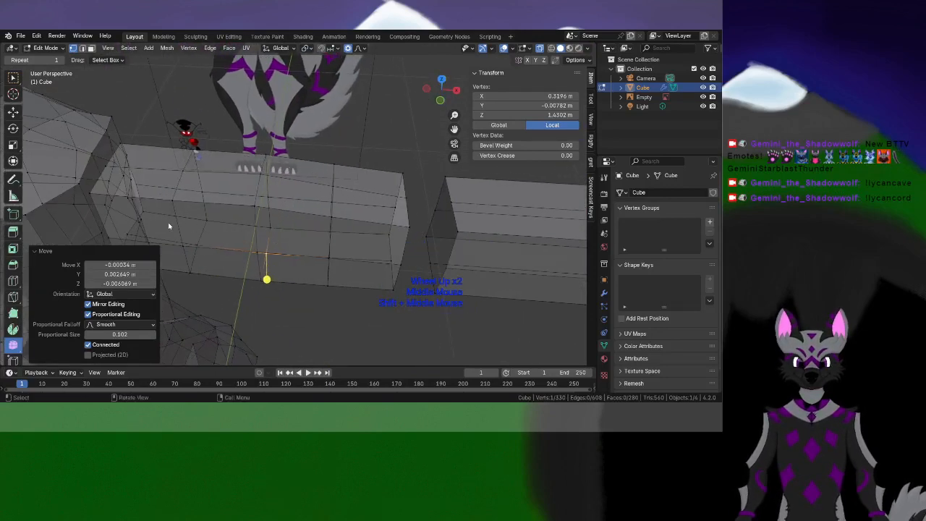
middle_click_drag(244, 227, 266, 214)
scroll(282, 234, "up", 2)
scroll(266, 208, "down", 1)
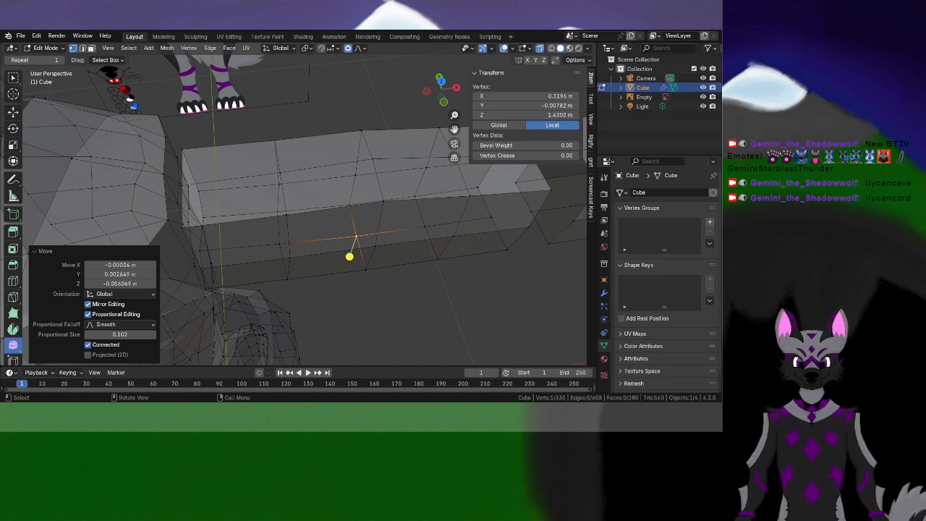
middle_click_drag(329, 223, 223, 222, "shift")
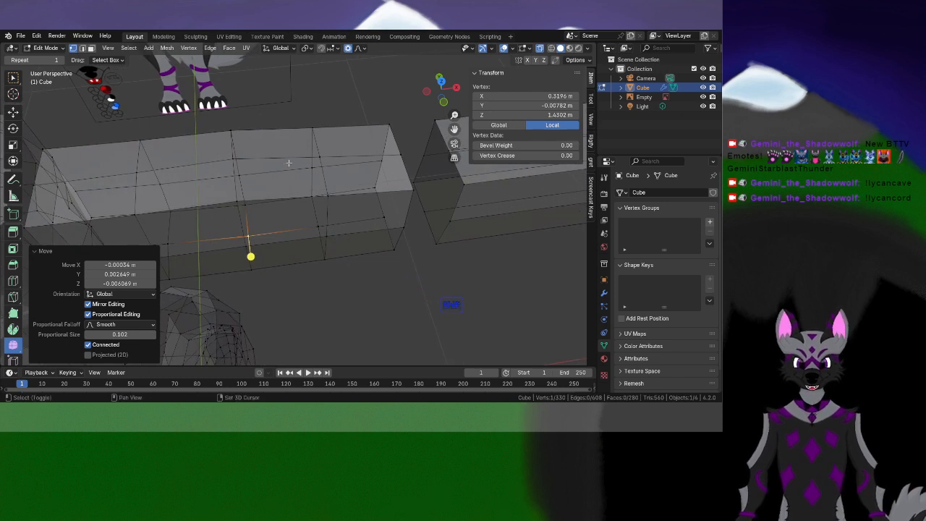
middle_click_drag(288, 163, 324, 193, "shift")
scroll(316, 167, "up", 2)
scroll(324, 193, "up", 2)
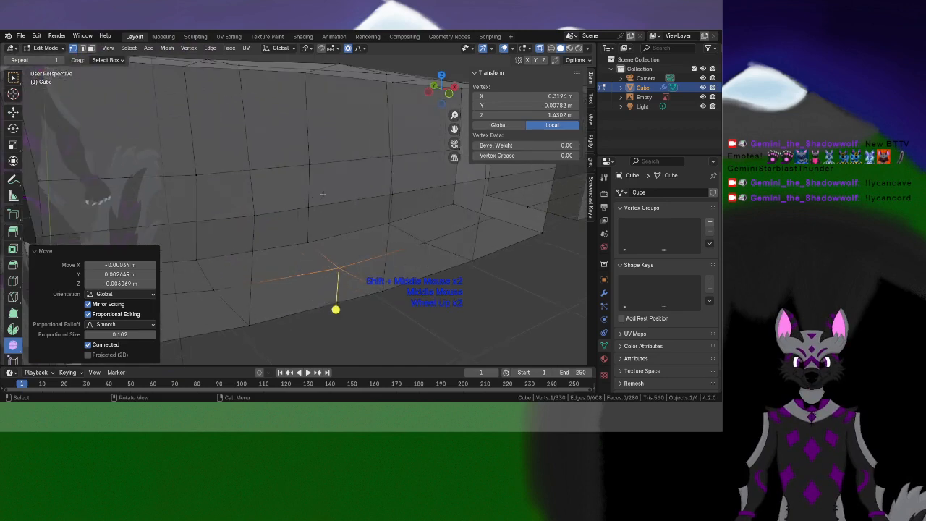
Add four centred lengthwise loop cuts along the front and back sides of the upper arm
left_click(308, 203, "alt")
key("ctrl+r")
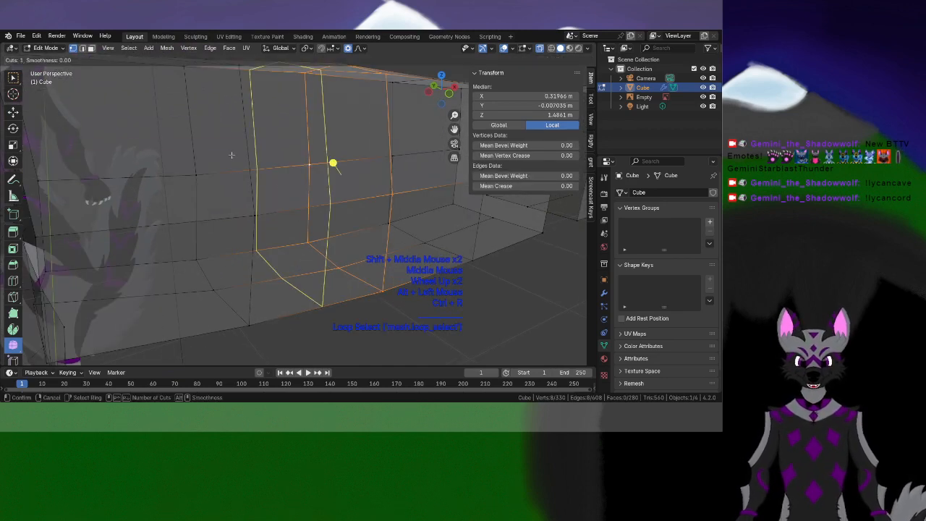
double_click(248, 148)
key("ctrl+r")
double_click(254, 254)
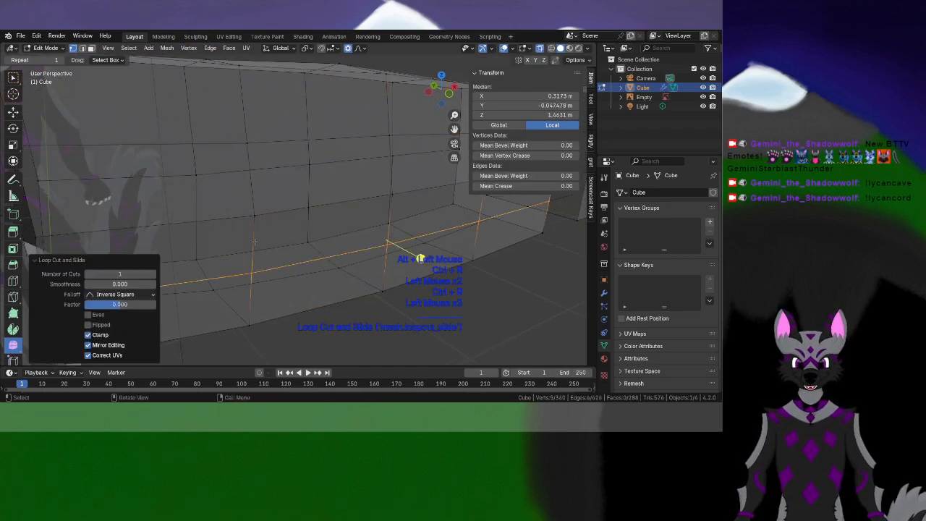
key("ctrl+r")
double_click(306, 197)
key("ctrl+r")
left_click(306, 126, "ctrl")
left_click(306, 126)
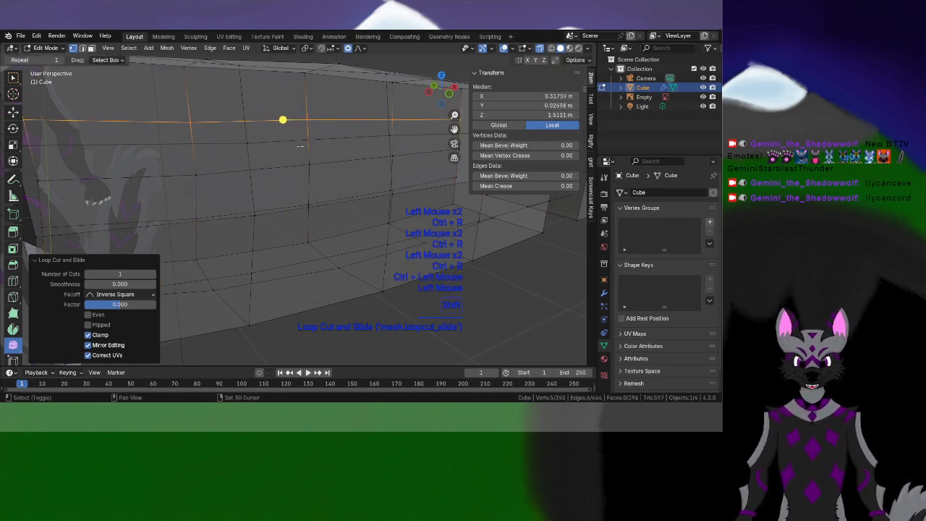
middle_click_drag(304, 174, 273, 217, "shift")
scroll(325, 216, "down", 2)
left_click(271, 217)
left_click(274, 253, "shift")
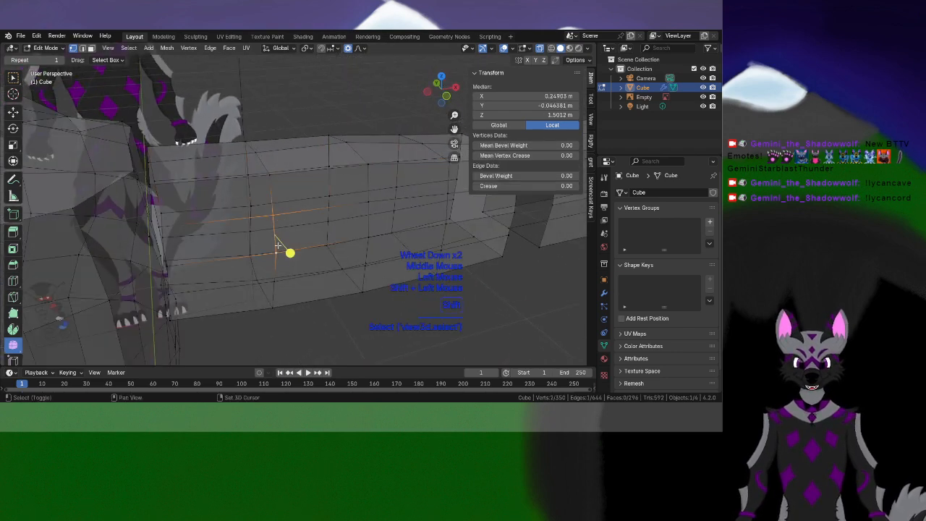
left_click(274, 281, "shift")
left_click(365, 243, "shift")
left_click(365, 266, "shift")
left_click(367, 205, "shift")
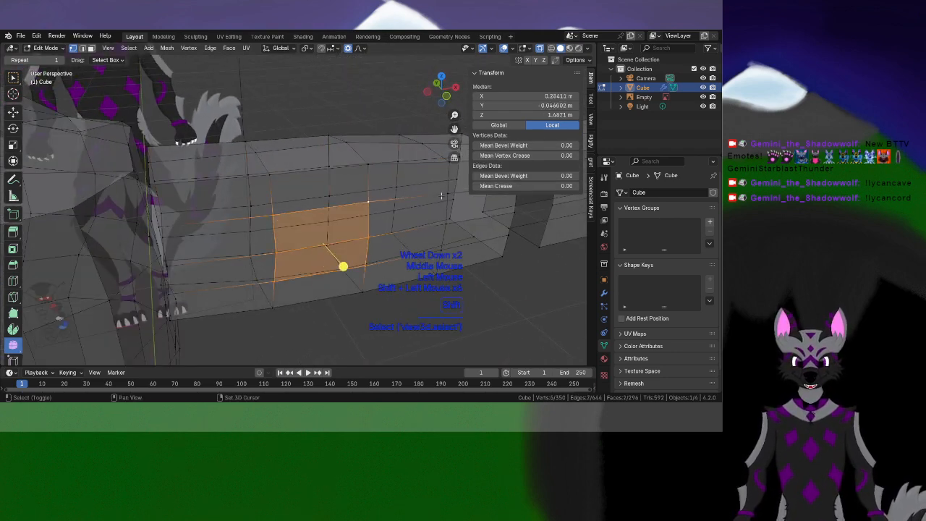
left_click(448, 192, "shift")
left_click(447, 228, "shift")
middle_click_drag(396, 260, 392, 240)
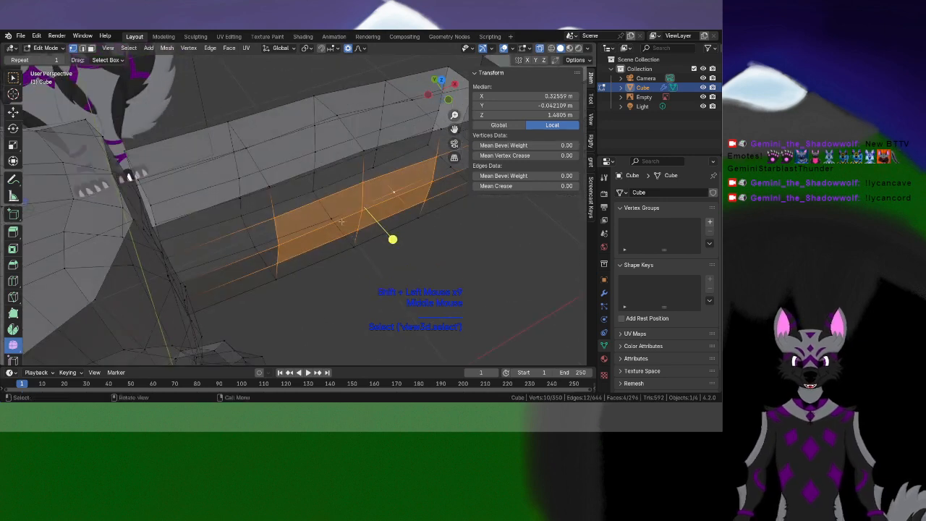
Add four more centred lengthwise loop cuts along the top and underside faces of the upper arm
key("ctrl+r")
left_click(264, 164)
left_click(264, 163)
key("ctrl+r")
left_click(238, 136)
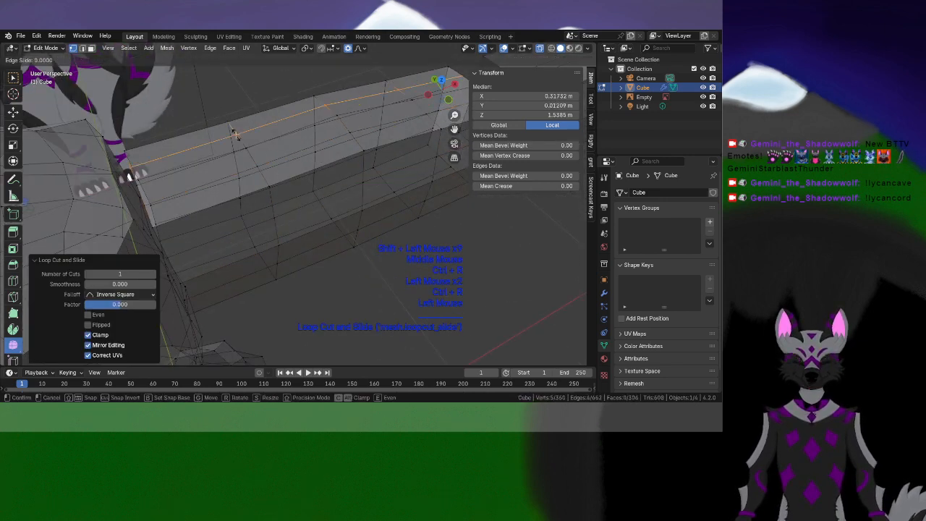
left_click(238, 136)
key("ctrl+r")
left_click(247, 233)
left_click(247, 232)
key("ctrl+r")
left_click(258, 259)
left_click(258, 259)
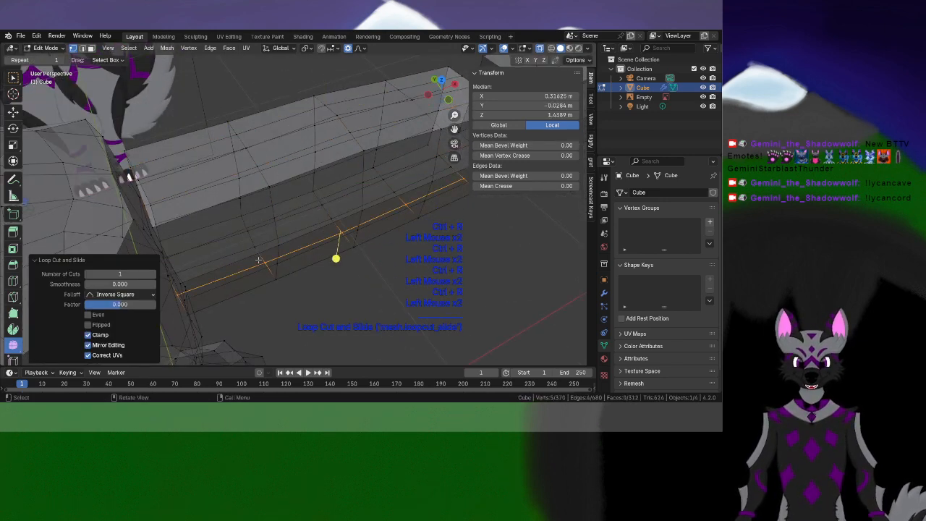
Smooth the nine inner vertices on the upper arm's underside with a smoothing factor of about 1.042
middle_click_drag(259, 261, 303, 262)
middle_click_drag(304, 262, 254, 279, "shift")
left_click(266, 273)
left_click(279, 269, "shift")
left_click(290, 249, "shift")
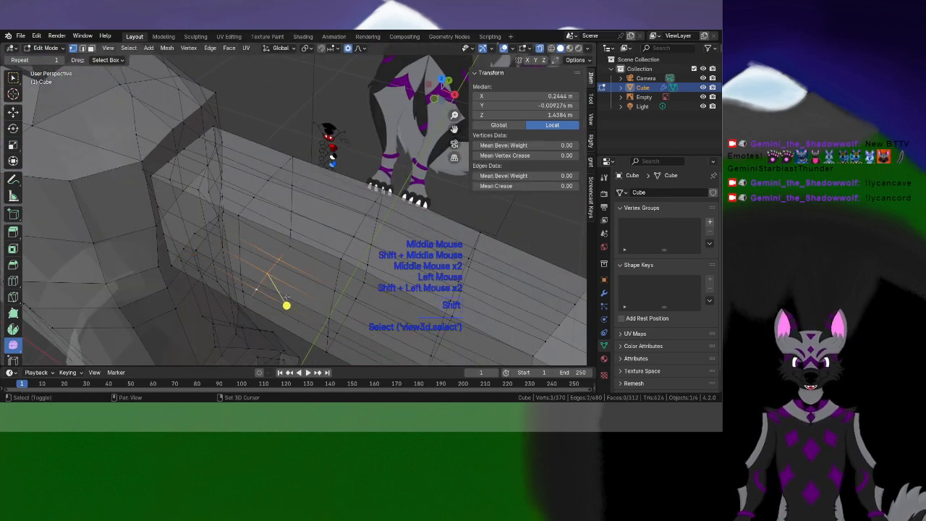
middle_click_drag(290, 253, 199, 252)
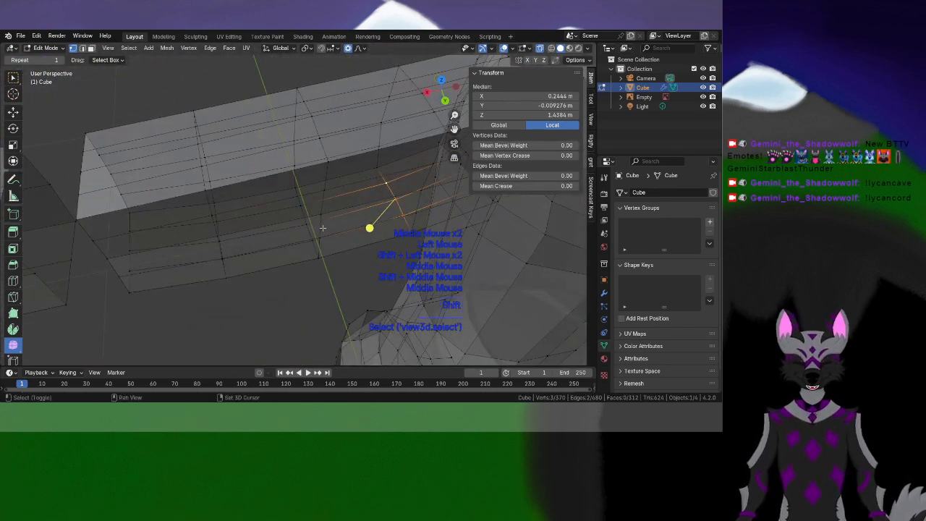
scroll(199, 251, "down", 3)
scroll(282, 235, "up", 2)
middle_click_drag(282, 235, 295, 228, "shift")
scroll(295, 227, "up", 2)
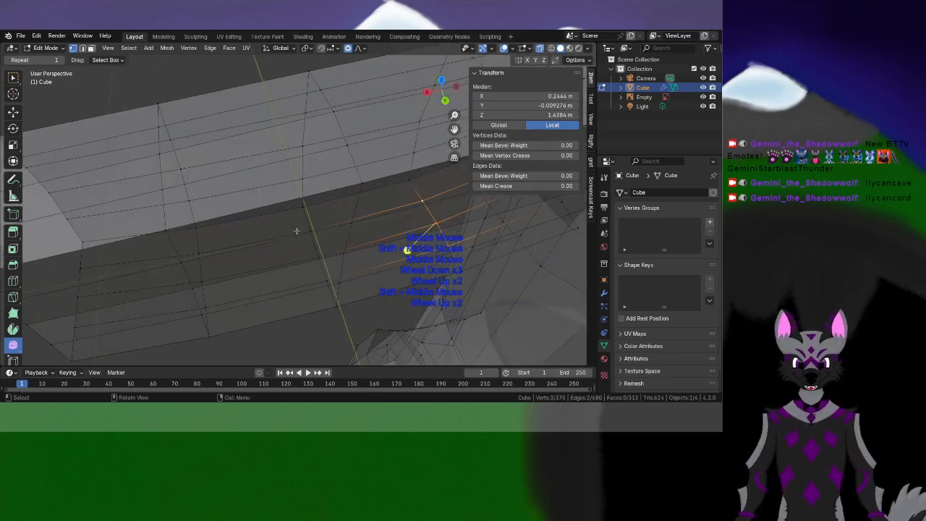
left_click(322, 275, "shift")
left_click(292, 242, "shift")
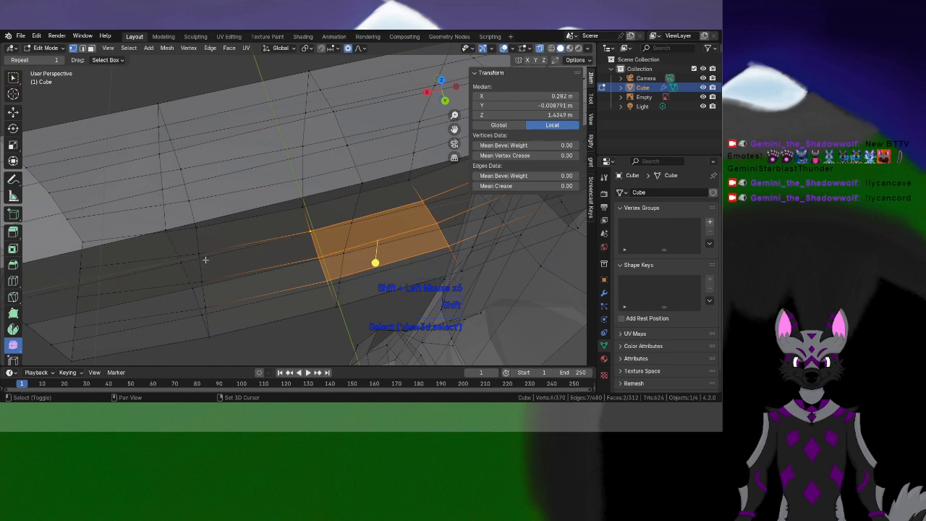
left_click(206, 281, "shift")
left_click(207, 304, "shift")
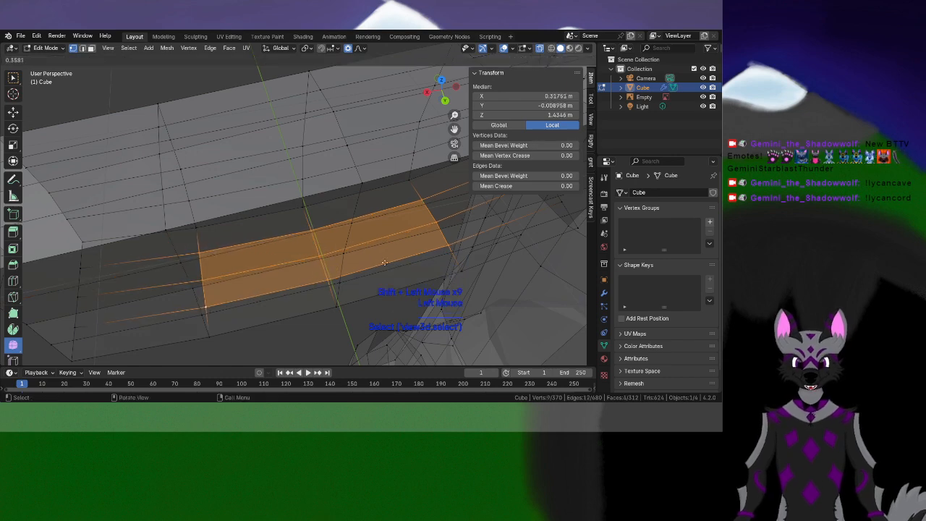
left_click_drag(321, 275, 316, 262)
Add the three vertices along the upper arm's lower back edge to the selection and smooth all twelve vertices
scroll(316, 261, "down", 2)
middle_click_drag(316, 260, 293, 335)
middle_click_drag(379, 210, 326, 280)
scroll(325, 217, "up", 2)
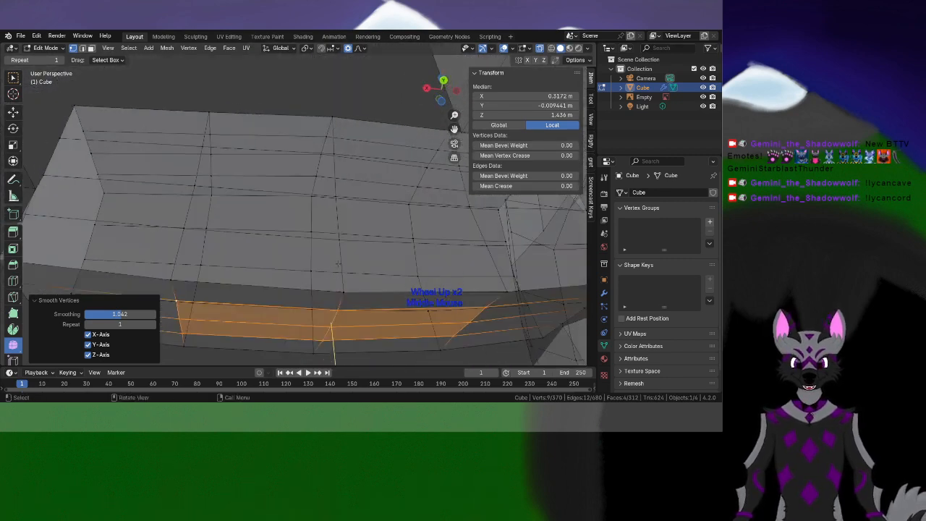
scroll(331, 354, "down", 1)
left_click(200, 259, "shift")
left_click(332, 272, "shift")
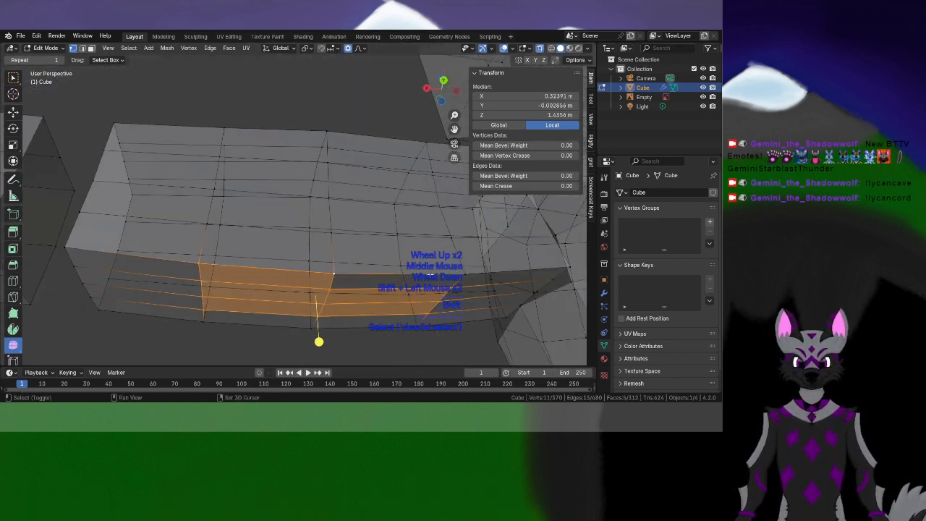
left_click(450, 263, "shift")
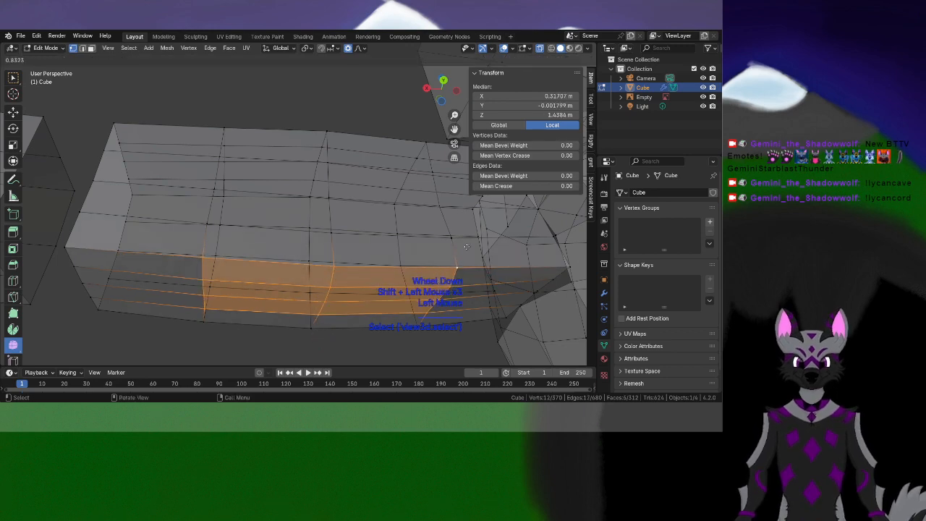
left_click_drag(567, 248, 567, 248)
Add the three edge loops around the middle of the upper arm to the selection and smooth them
middle_click_drag(567, 248, 418, 272)
left_click(405, 249, "alt+shift")
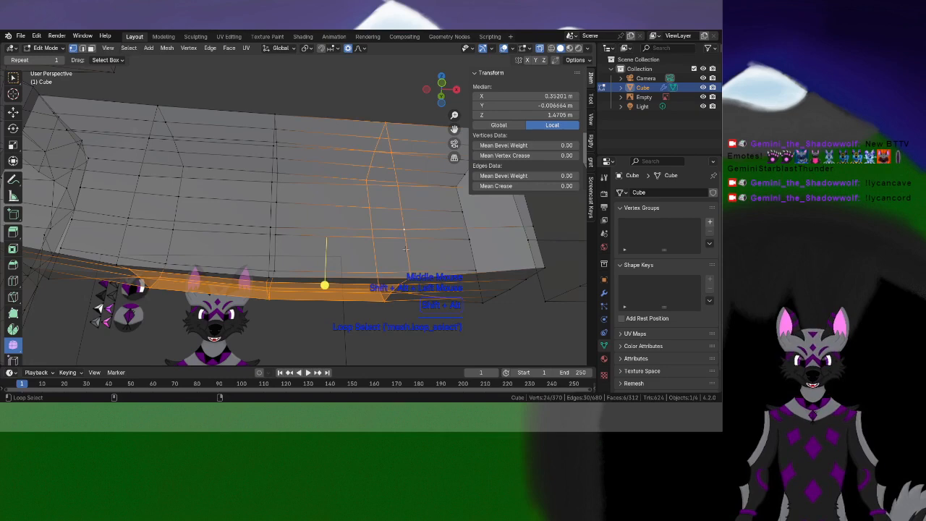
left_click(262, 247, "alt+shift")
left_click(126, 240, "alt+shift")
left_click_drag(239, 239, 323, 251)
Smooth the edge loops at the upper arm's shoulder and elbow ends, using a factor of about 0.817 for the elbow end
middle_click_drag(103, 225, 308, 205, "shift")
left_click(308, 204, "alt")
left_click(309, 212, "alt")
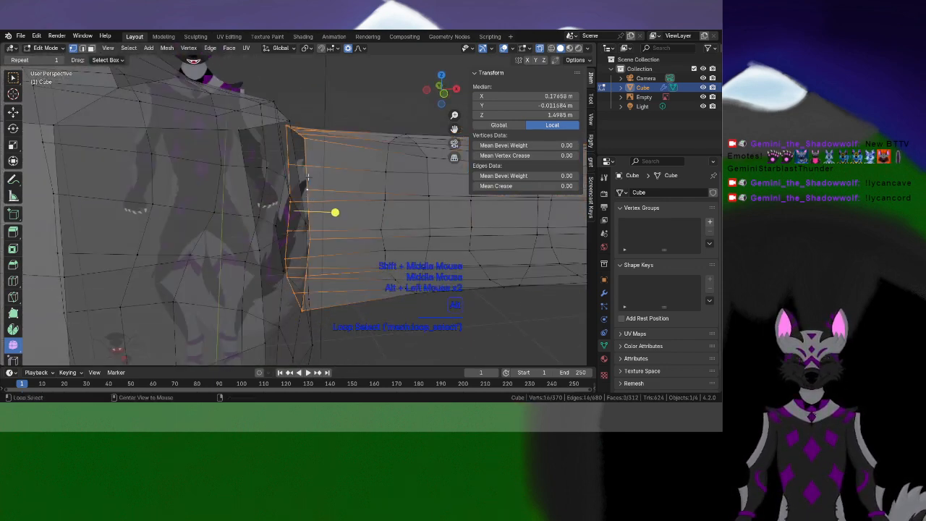
left_click_drag(335, 212, 174, 229)
middle_click_drag(173, 228, 317, 198, "shift")
left_click(316, 198, "alt")
left_click_drag(282, 191, 153, 214)
middle_click_drag(153, 214, 293, 208, "shift")
middle_click_drag(177, 191, 293, 234, "shift")
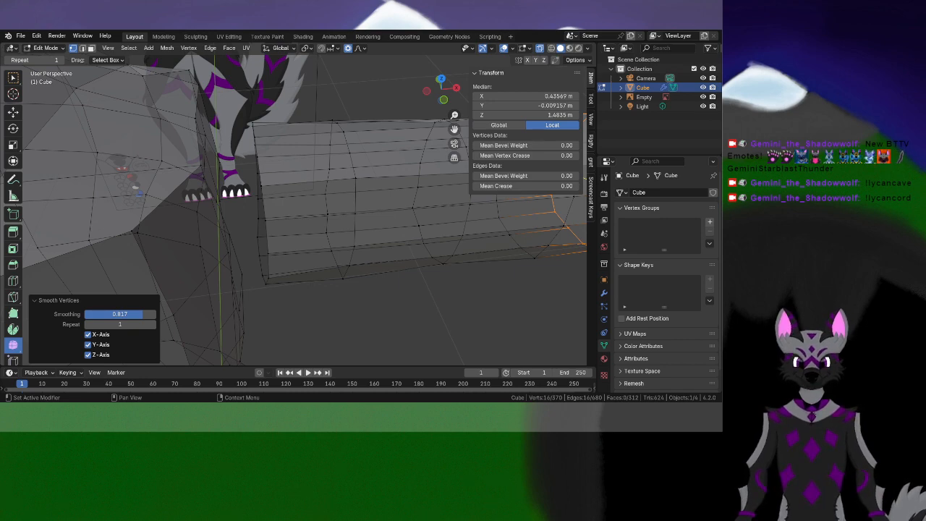
Move two single vertices of the upper arm's shoulder-end loop, bringing the front one closer to the body
middle_click_drag(275, 223, 287, 216, "shift")
middle_click_drag(288, 216, 319, 231)
scroll(303, 210, "up", 2)
middle_click_drag(286, 173, 221, 108, "shift")
left_click(259, 206)
key("g")
left_click(183, 133)
left_click(267, 244)
middle_click_drag(269, 244, 247, 247)
key("g")
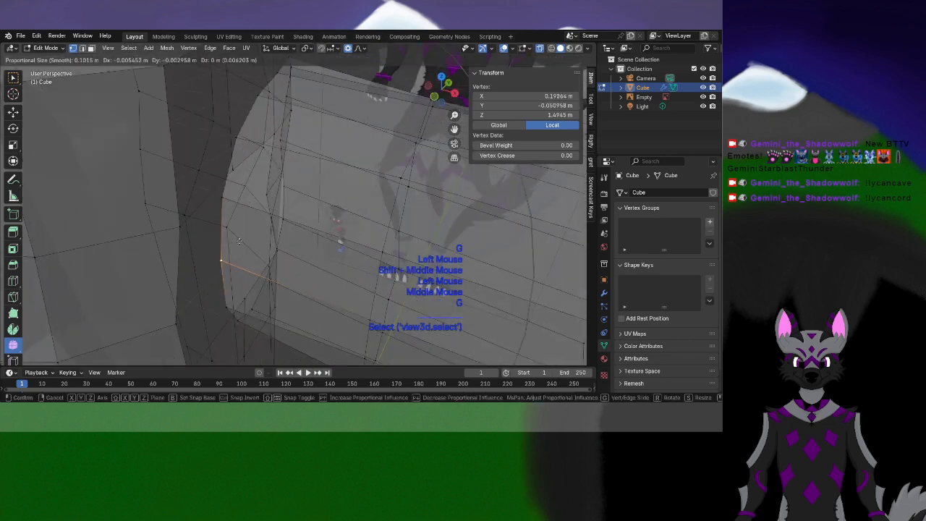
left_click(240, 267)
Move the top vertex of the shoulder-end loop about -0.004 m along X, -0.003 m along Y and -0.006 m along Z
middle_click_drag(224, 172, 306, 166, "shift")
key("g")
left_click(313, 101)
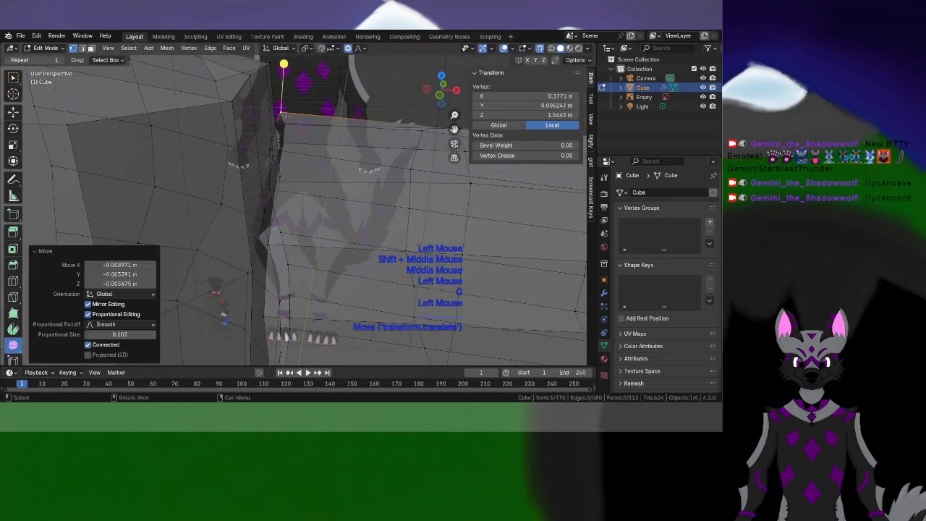
Move the lower front vertex of the shoulder-end loop about -0.007 m along X, -0.003 m along Y and -0.009 m along Z
middle_click_drag(312, 101, 295, 174, "shift")
left_click(247, 217)
key("g")
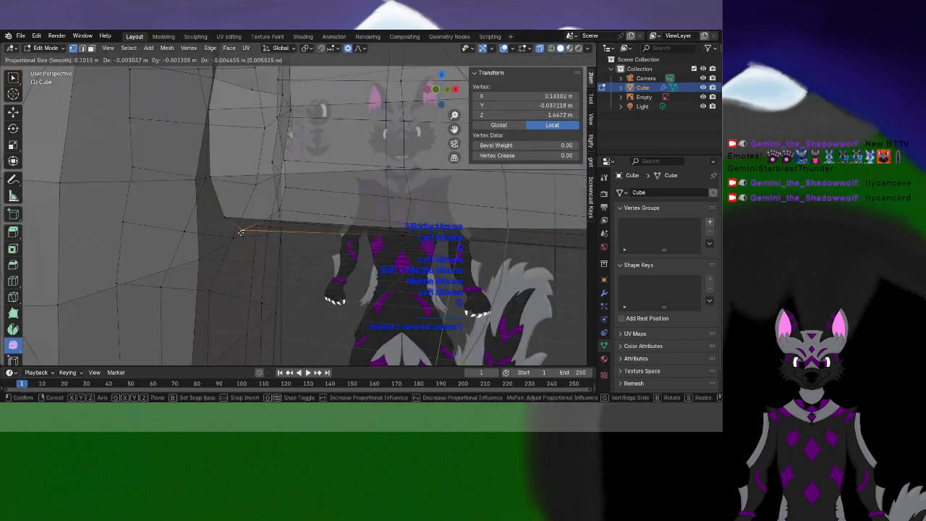
left_click(233, 243)
scroll(338, 242, "down", 2)
middle_click_drag(339, 242, 340, 165, "shift")
scroll(378, 179, "down", 1)
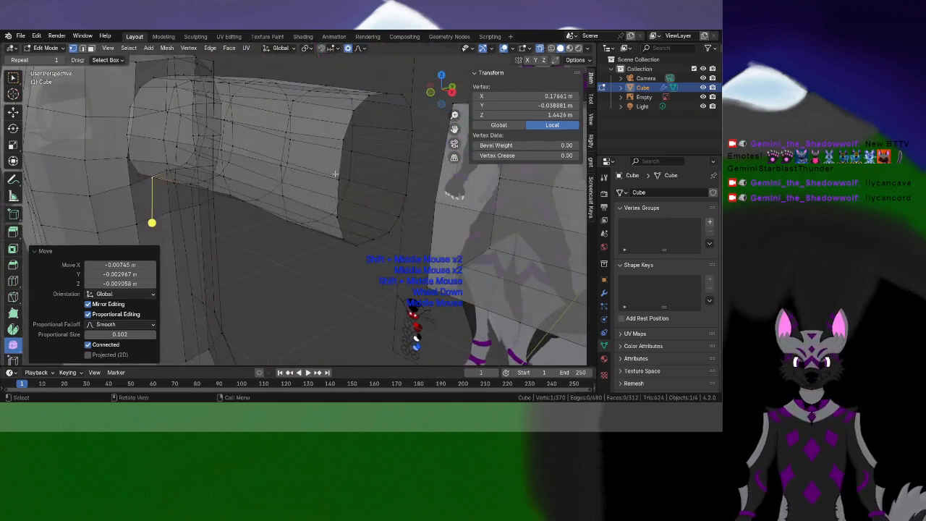
Move the upper arm's elbow-end edge loop about 0.036 m along X, 0.009 m along Y and -0.005 m along Z
left_click(339, 164, "alt")
left_click_drag(394, 176, 411, 179)
middle_click_drag(340, 179, 293, 160)
key("g")
left_click(340, 177)
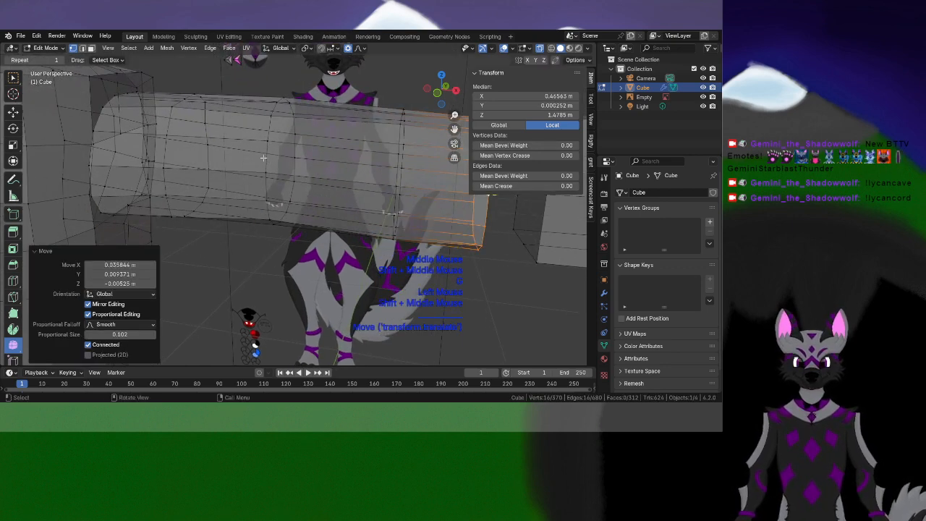
Shift the upper arm's middle edge loop slightly toward the elbow and lower its bottom vertex by about 0.013 m
left_click(263, 158, "alt")
key("g")
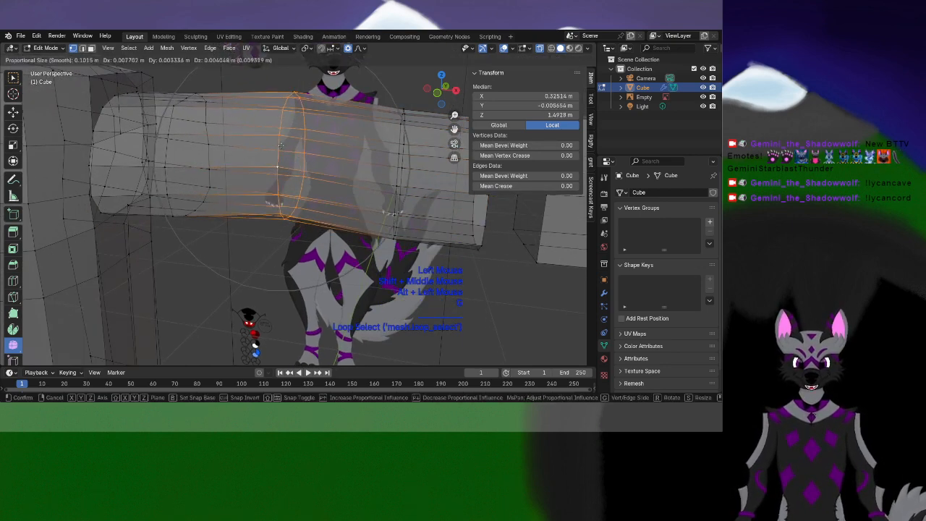
left_click(283, 148)
left_click(288, 224)
key("g")
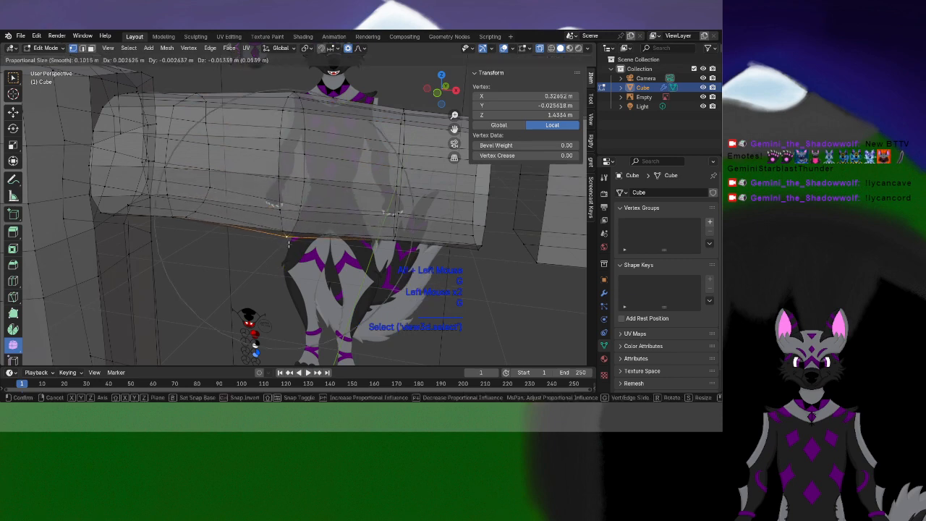
left_click(288, 244)
On the loop between the upper arm's middle and elbow, raise the top vertex about 0.007 m and move the bottom vertex
left_click(403, 112)
key("g")
left_click(408, 103)
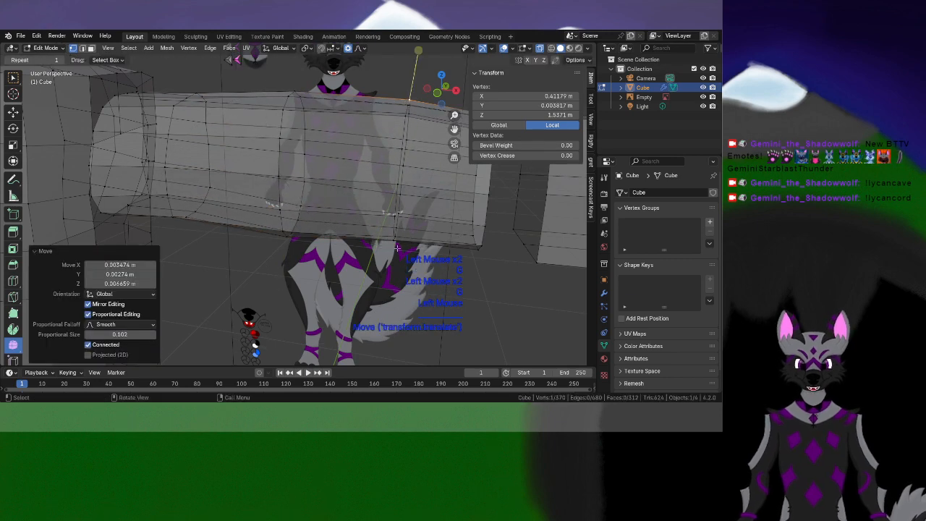
left_click(395, 243)
middle_click_drag(396, 245, 397, 233)
key("g")
left_click(401, 238)
Raise the top vertex of the upper arm loop nearest the shoulder by about 0.006 m
middle_click_drag(283, 215, 317, 194, "shift")
left_click(307, 155)
key("g")
left_click(309, 218)
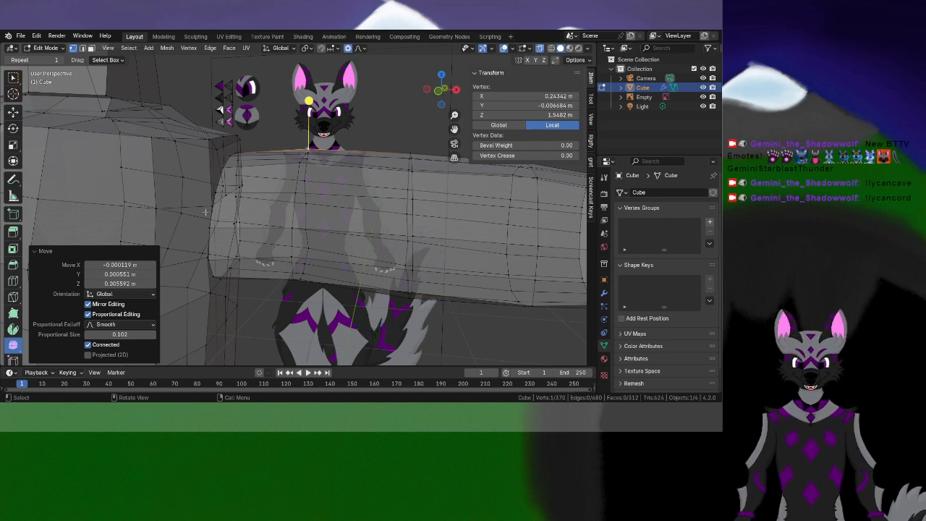
Try deleting the vertices of the middle of the three closely spaced edge loops near the forearm's outer end
middle_click_drag(139, 193, 288, 195)
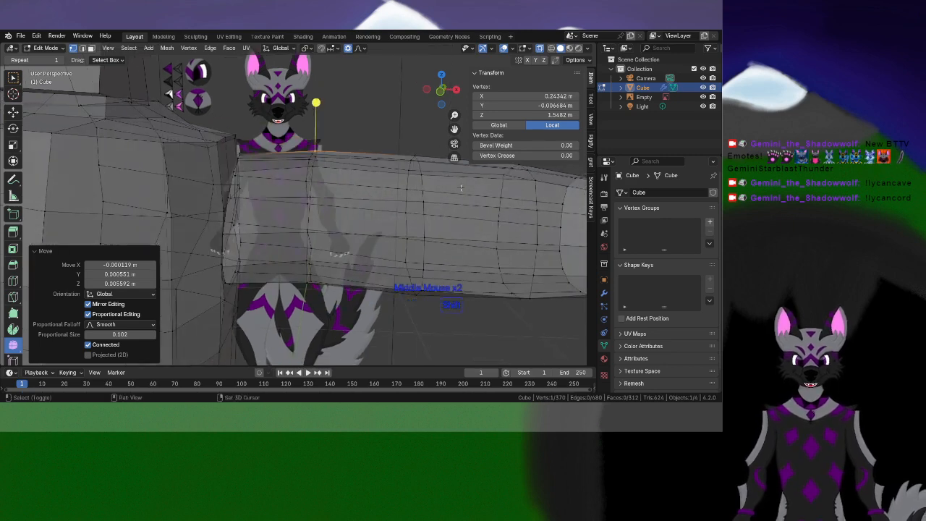
middle_click_drag(556, 252, 327, 246, "shift")
scroll(327, 247, "up", 1)
scroll(326, 247, "down", 2)
scroll(258, 170, "down", 1, "shift")
middle_click_drag(408, 194, 247, 199, "shift")
scroll(282, 198, "up", 1)
middle_click_drag(462, 198, 426, 207, "shift")
scroll(425, 207, "up", 1)
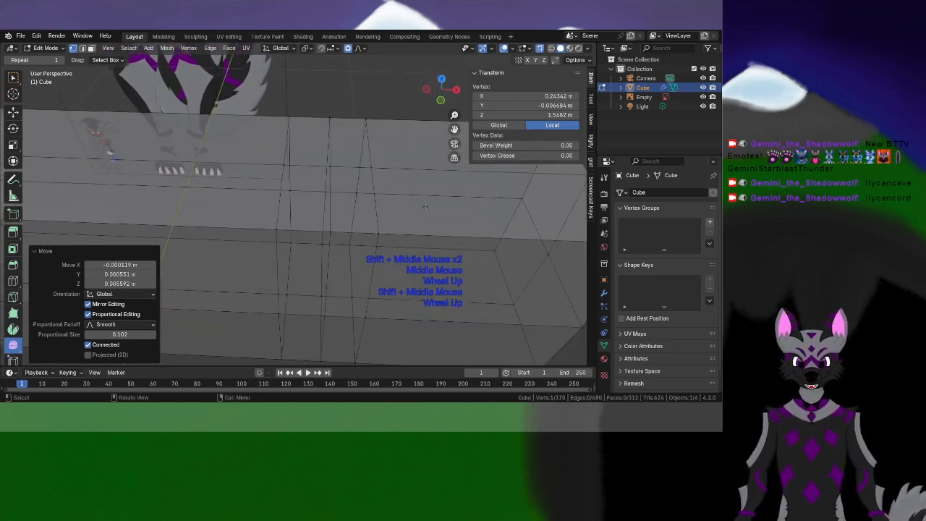
left_click(326, 195, "alt")
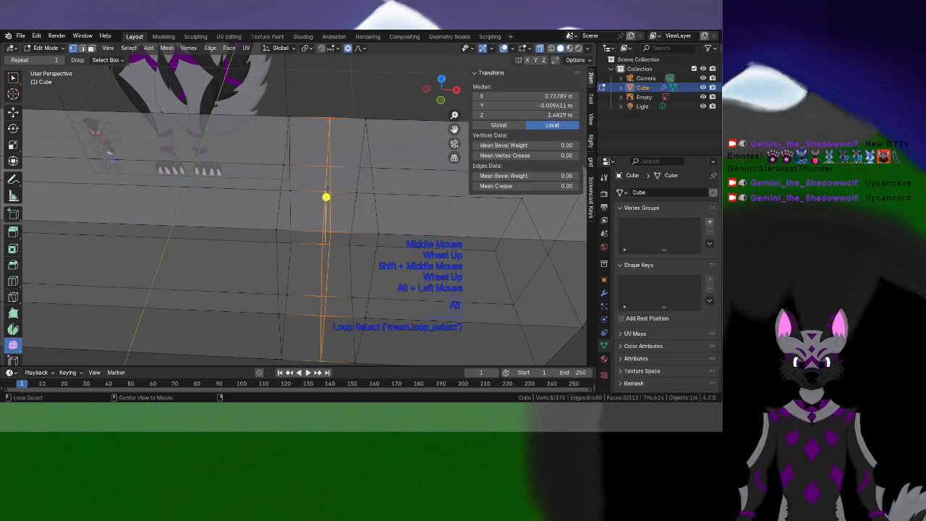
key("Delete")
left_click(327, 190)
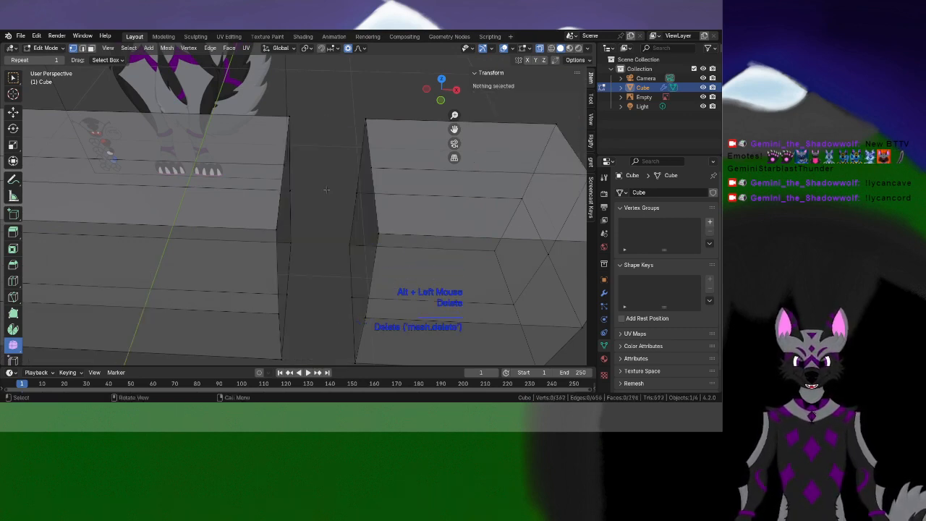
scroll(375, 235, "down", 2)
middle_click_drag(374, 235, 281, 188, "shift")
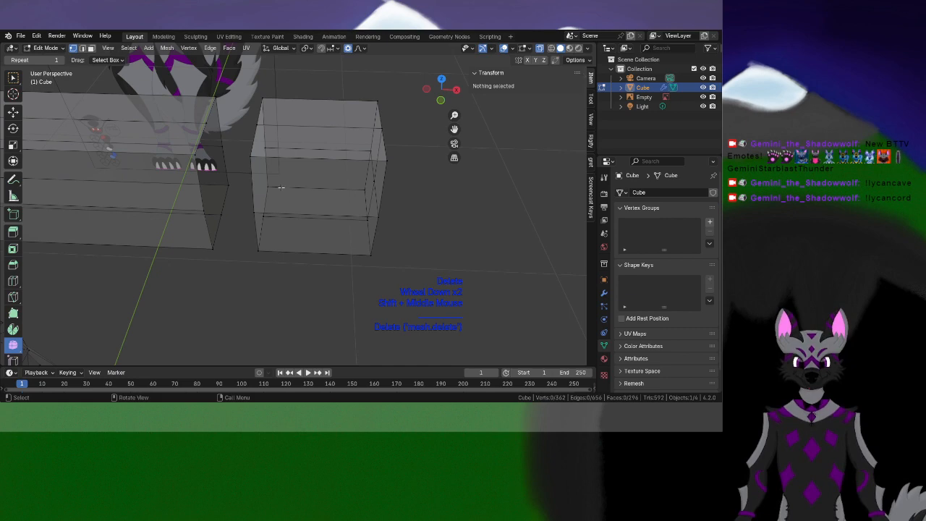
key("ctrl+z")
key("ctrl+z")
Try rotating the upper arm and forearm together downward by 77.8°
scroll(168, 216, "down", 2)
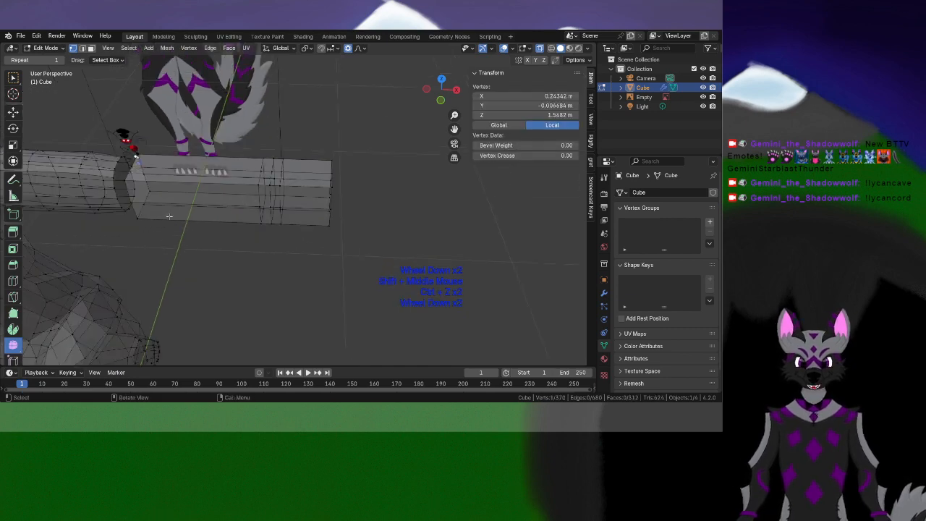
middle_click_drag(168, 215, 327, 211, "shift")
scroll(271, 215, "up", 3)
scroll(278, 201, "down", 1)
scroll(301, 218, "down", 2)
scroll(214, 218, "down", 2)
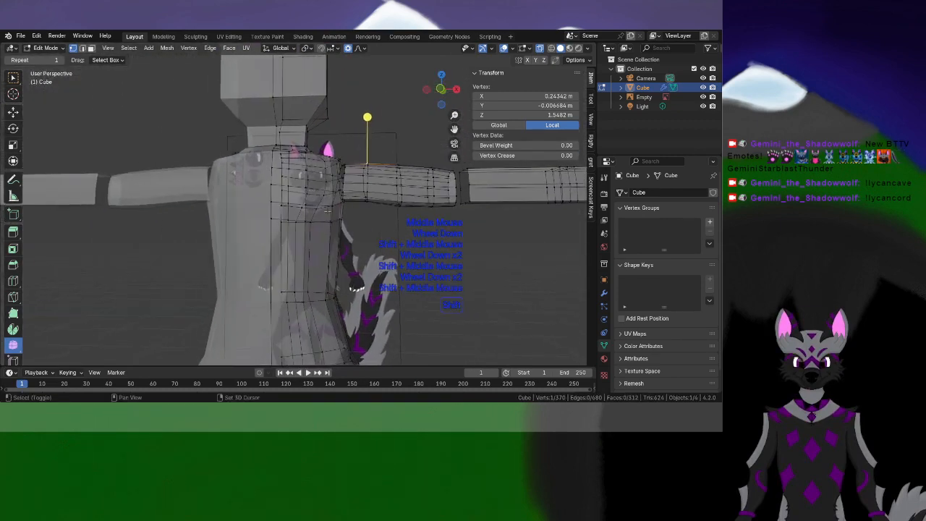
scroll(328, 210, "down", 3)
scroll(327, 212, "up", 3)
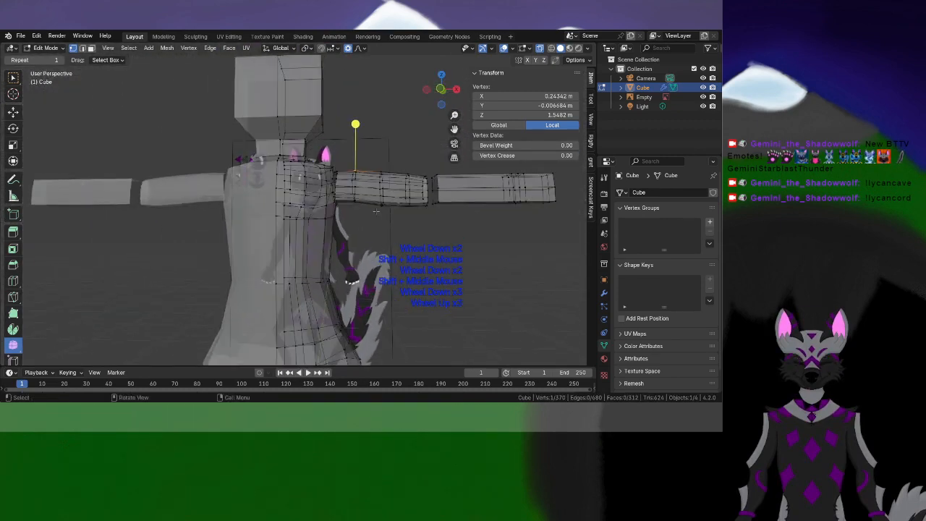
middle_click_drag(327, 211, 244, 211, "shift")
scroll(244, 212, "up", 2)
left_click_drag(495, 220, 127, 101)
middle_click_drag(199, 150, 216, 141, "shift")
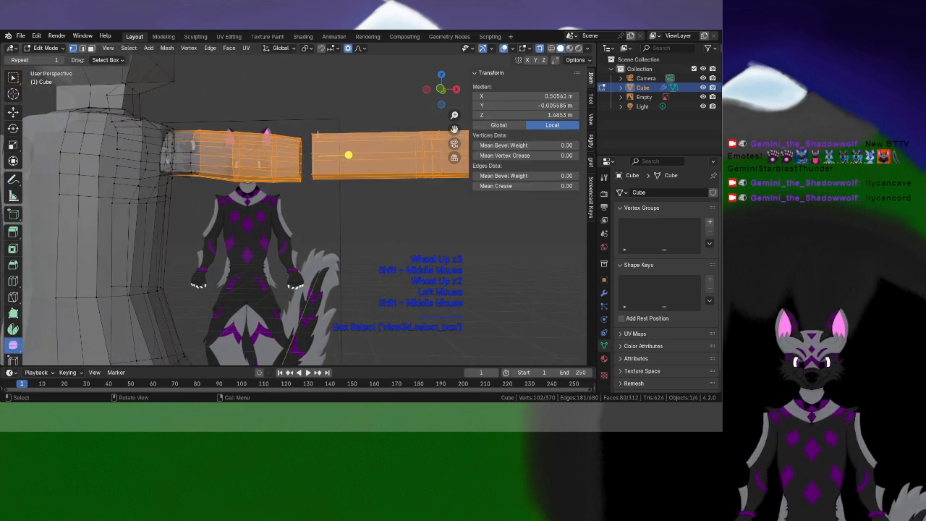
key("r")
left_click(333, 177)
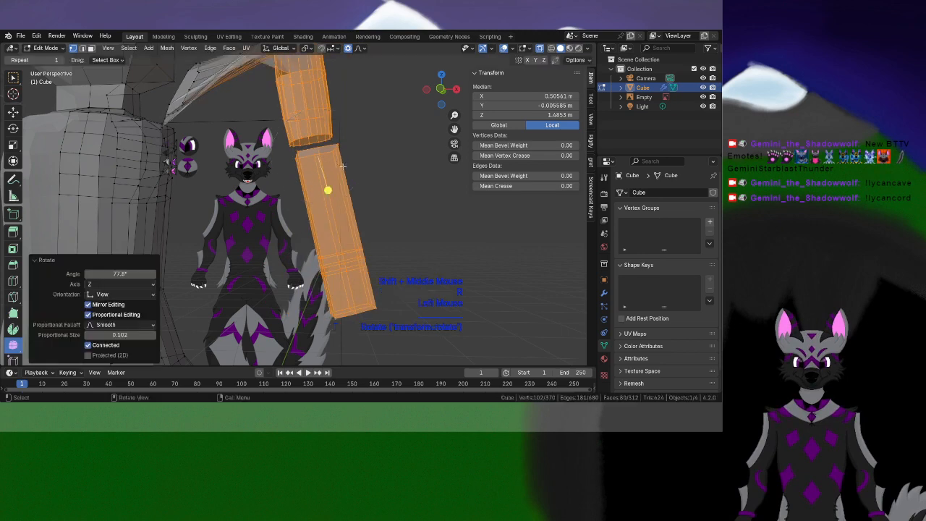
Try moving the rotated arm about -0.177 m along X and -0.259 m along Z, beside the torso
scroll(325, 186, "down", 2)
key("g")
left_click(250, 230)
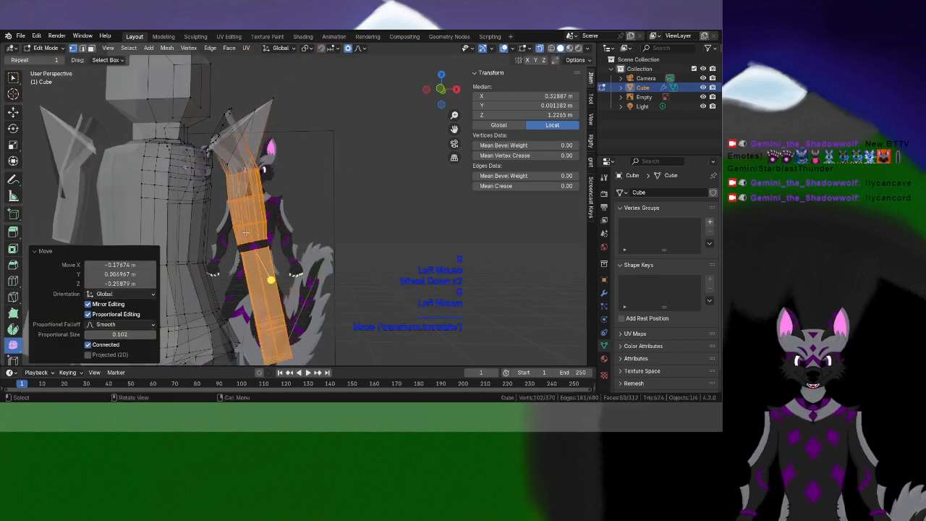
middle_click_drag(250, 230, 329, 184, "shift")
scroll(376, 184, "down", 2)
key("ctrl+z")
key("ctrl+z")
Examine the upper arm and shoulder against the wolf reference image
scroll(293, 159, "up", 3)
middle_click_drag(293, 159, 278, 249, "shift")
scroll(278, 250, "up", 1)
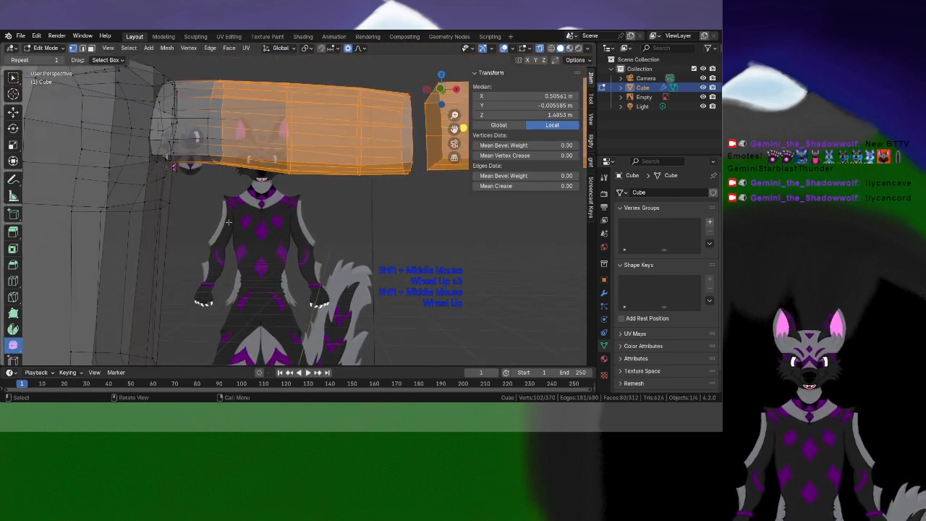
middle_click_drag(214, 215, 244, 243, "shift")
scroll(244, 244, "down", 1, "shift")
scroll(244, 244, "up", 1)
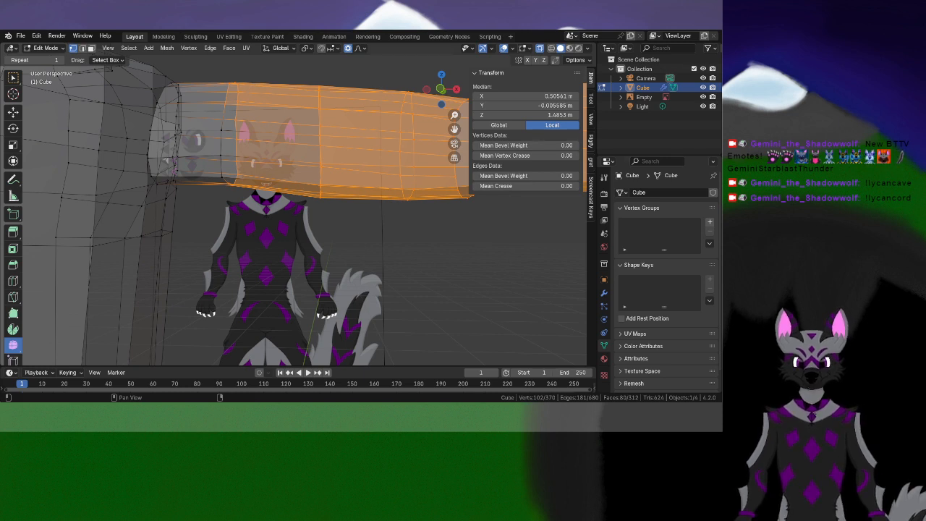
middle_click_drag(273, 191, 305, 238, "shift")
scroll(239, 252, "down", 2)
left_click(262, 253)
Move the bottom vertex of the upper arm's shoulder-end loop, and raise its top vertex by about 0.01 m
middle_click_drag(210, 241, 371, 244, "shift")
scroll(371, 244, "up", 1, "shift")
scroll(372, 243, "up", 2)
middle_click_drag(247, 226, 201, 216, "shift")
scroll(242, 225, "up", 1)
left_click(201, 228)
scroll(201, 216, "up", 2)
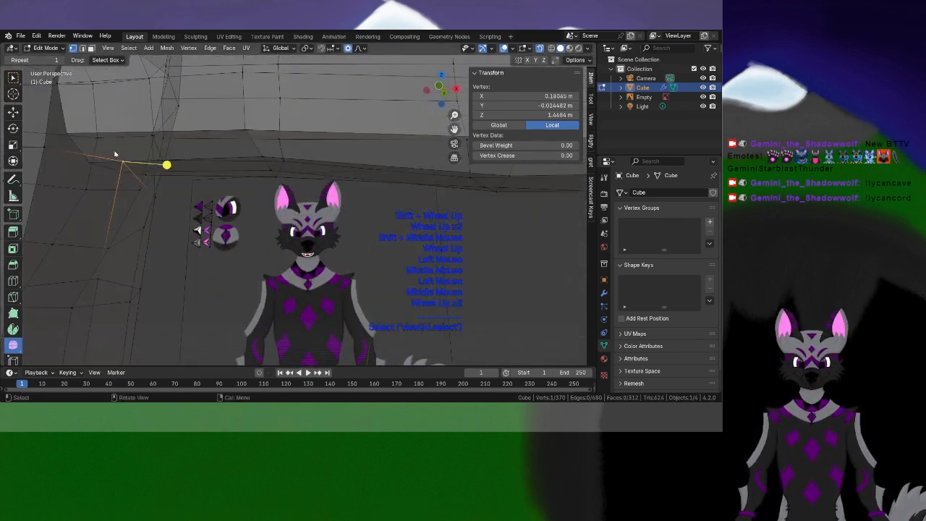
middle_click_drag(94, 161, 231, 202)
key("g")
left_click(147, 155)
scroll(248, 182, "up", 1)
left_click(222, 154)
key("g")
left_click(273, 147)
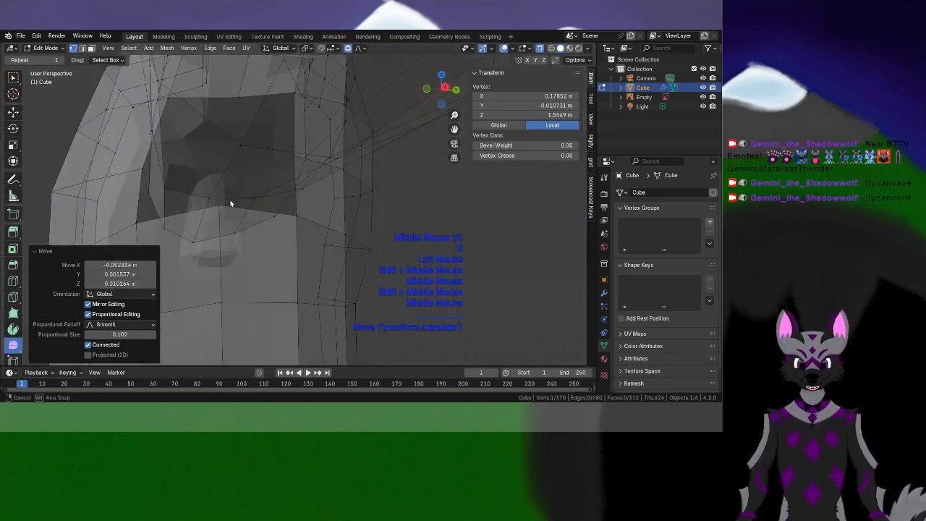
Lower the shoulder-end loop's lower rear vertex about 0.014 m and move its lower front vertex about -0.007 m along Y
scroll(243, 221, "up", 1)
left_click(256, 222)
key("g")
left_click(269, 258)
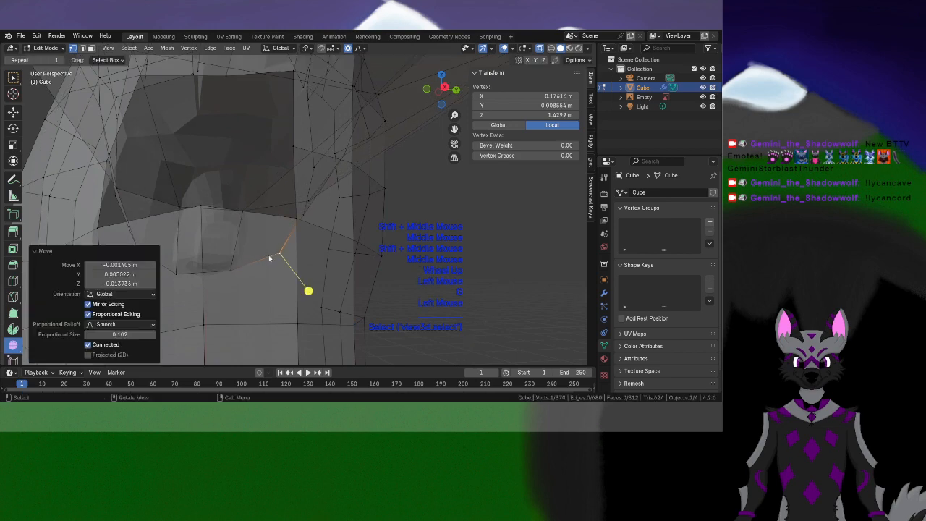
middle_click_drag(131, 160, 248, 165, "shift")
left_click(263, 203)
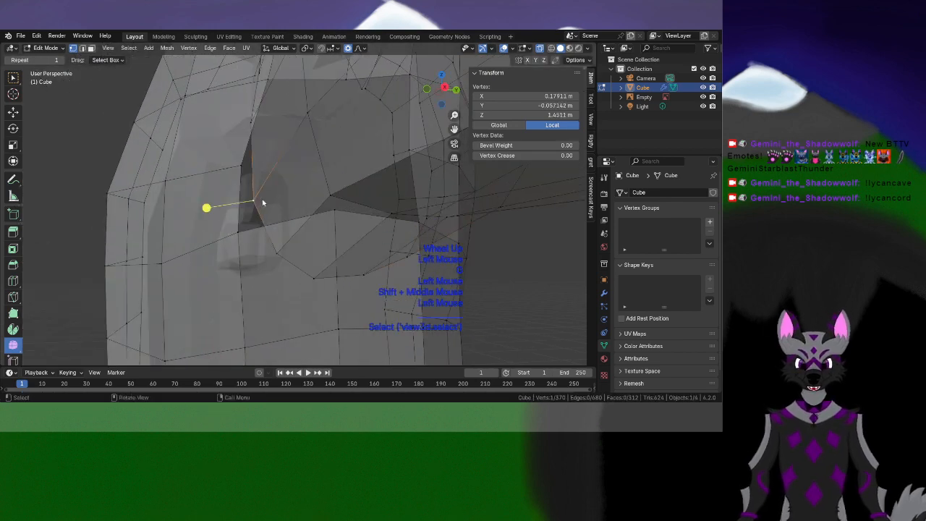
key("g")
left_click(260, 202)
scroll(250, 196, "down", 2)
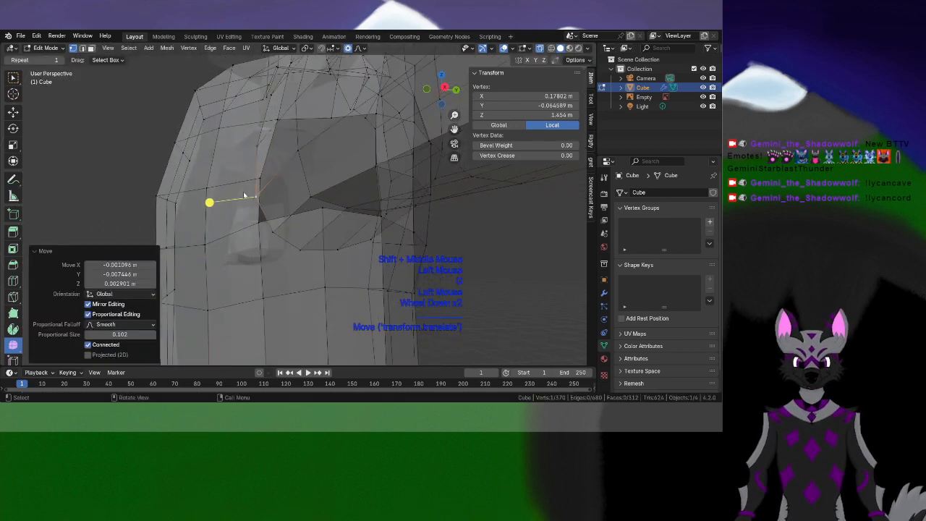
Move the bottom vertex of the upper arm's elbow-end loop about -0.002 m along X, 0.002 m along Y and -0.012 m along Z
middle_click_drag(243, 192, 293, 216)
scroll(292, 216, "down", 1)
middle_click_drag(380, 213, 340, 181, "shift")
scroll(340, 181, "up", 2)
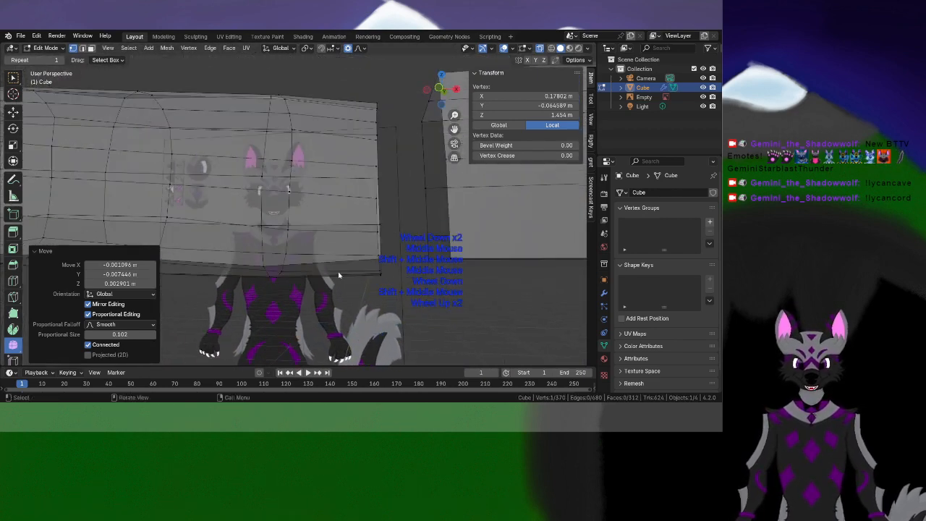
left_click(366, 276)
middle_click_drag(366, 275, 354, 295)
key("g")
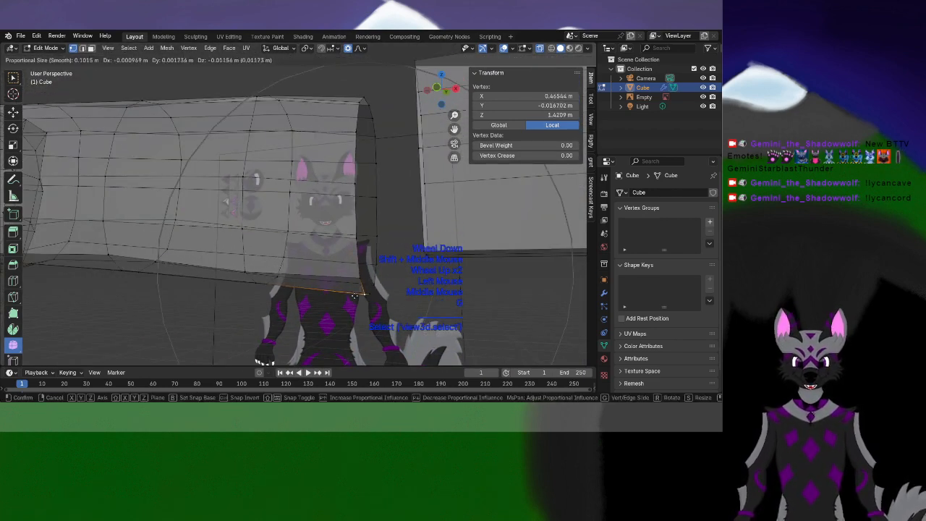
left_click(353, 299)
Move the front vertex of the elbow-end loop about 0.004 m along X, -0.01 m along Y and 0.007 m along Z
scroll(353, 299, "down", 2)
middle_click_drag(407, 270, 207, 234, "shift")
scroll(220, 238, "up", 2)
scroll(316, 227, "up", 2)
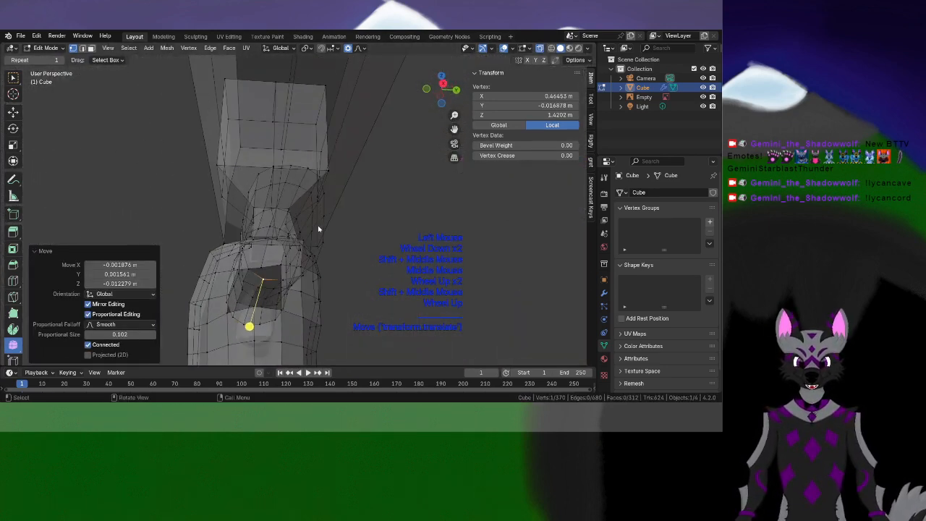
middle_click_drag(316, 227, 223, 224)
left_click(257, 217)
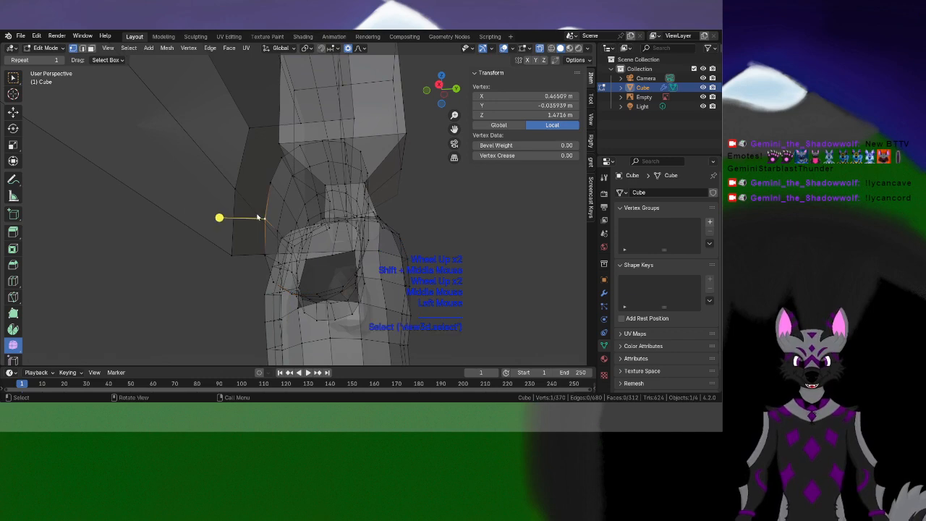
key("g")
left_click(246, 211)
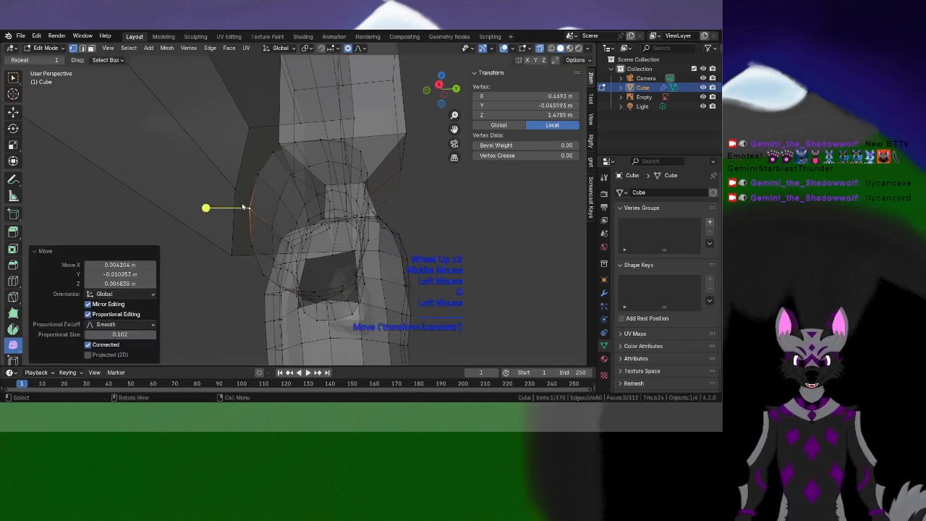
Add two lengthwise edge loops to the forearm, one in the upper and one in the lower half of its front face
scroll(246, 212, "down", 3)
middle_click_drag(246, 211, 354, 219)
middle_click_drag(325, 181, 389, 290, "shift")
scroll(207, 253, "up", 1)
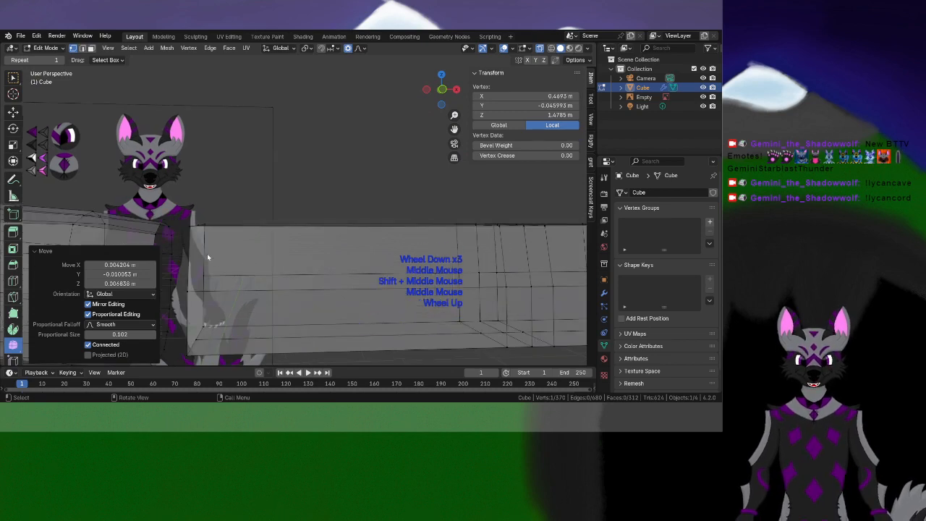
key("ctrl+r")
left_click(196, 262)
left_click(196, 262)
key("ctrl+r")
left_click(193, 310, "ctrl")
left_click(194, 309)
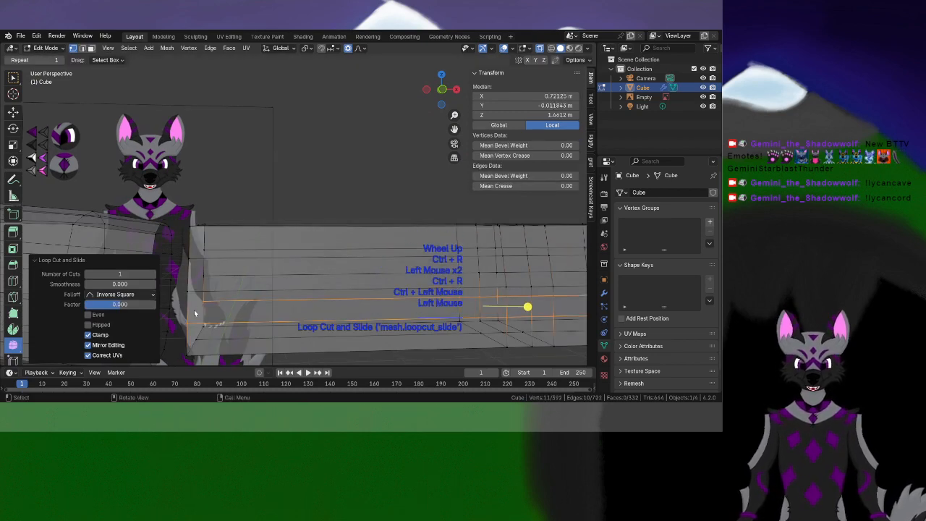
Add a lengthwise edge loop through the forearm's top and bottom faces, in their front half
middle_click_drag(193, 310, 304, 270, "shift")
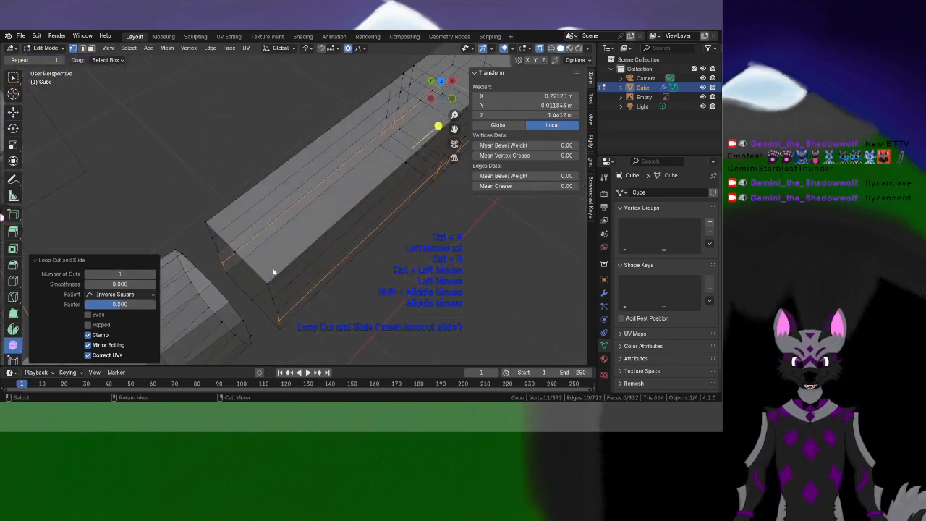
key("ctrl+r")
left_click(268, 270)
left_click(269, 272)
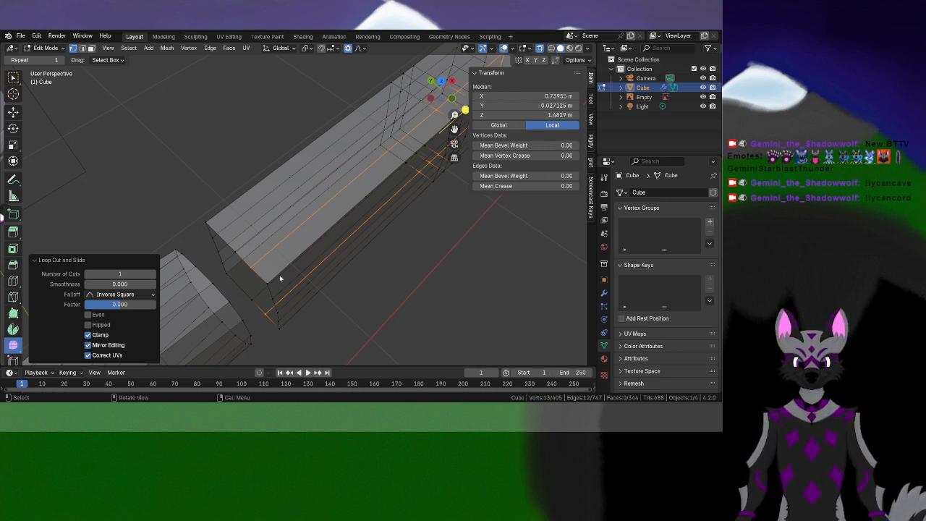
Add a lengthwise edge loop through the forearm's top and bottom faces, in their rear half
mouse_move(295, 246)
middle_mouse_down()
mouse_move(223, 218)
mouse_move(293, 233)
middle_mouse_up()
scroll(293, 233, "up", 1)
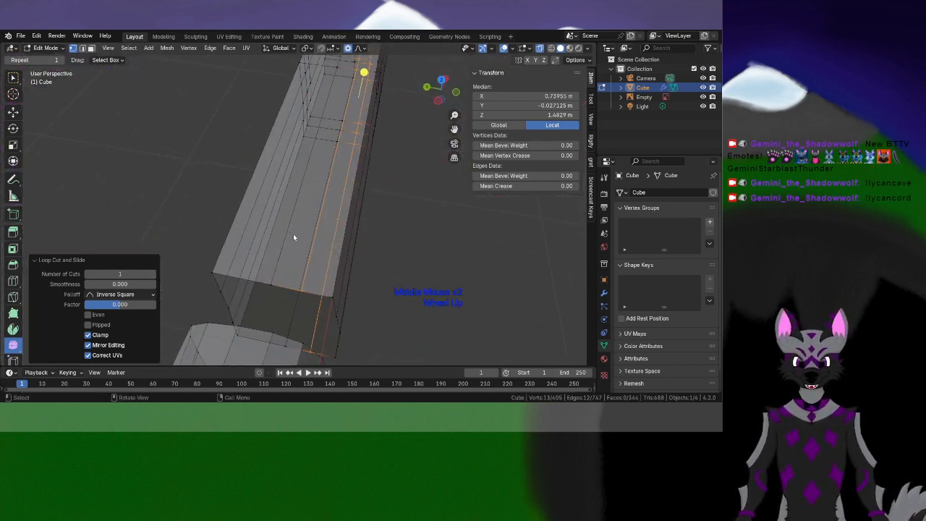
key("ctrl+r")
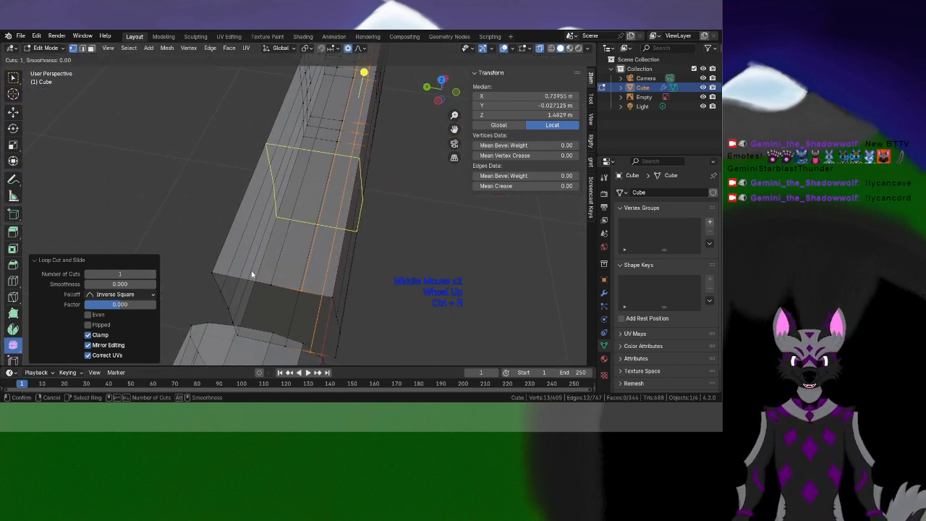
left_click(245, 276)
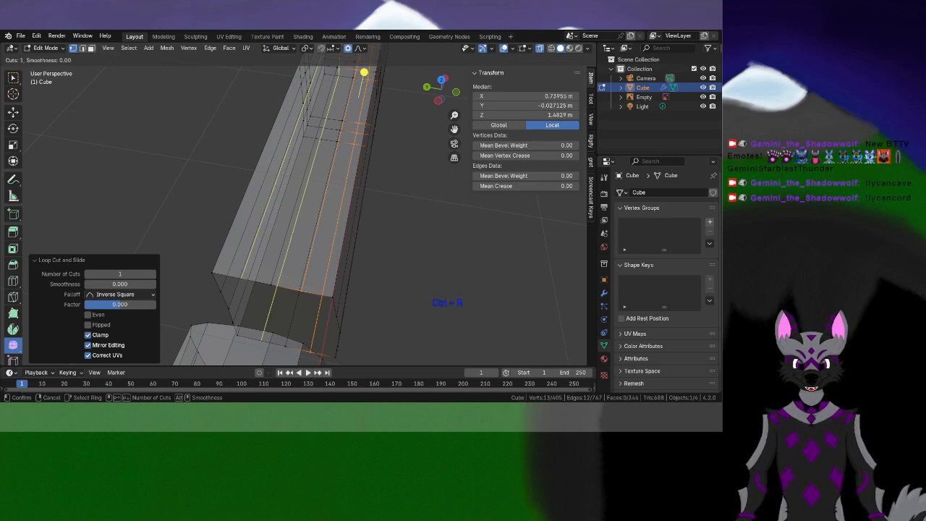
left_click(264, 274)
middle_click_drag(268, 273, 297, 215)
scroll(297, 215, "down", 2)
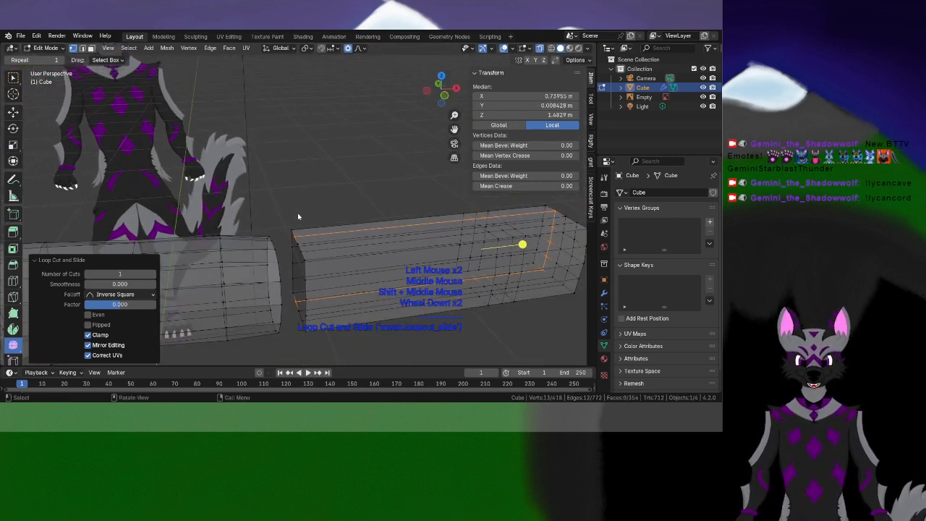
Clear the selection and examine the forearm's lengthwise and cross loops from several sides
middle_click_drag(346, 244, 314, 263, "shift")
scroll(281, 227, "up", 2)
scroll(266, 256, "up", 2)
middle_click_drag(324, 215, 189, 250, "shift")
middle_click_drag(369, 229, 272, 239)
scroll(314, 260, "down", 3)
scroll(272, 240, "up", 1, "shift")
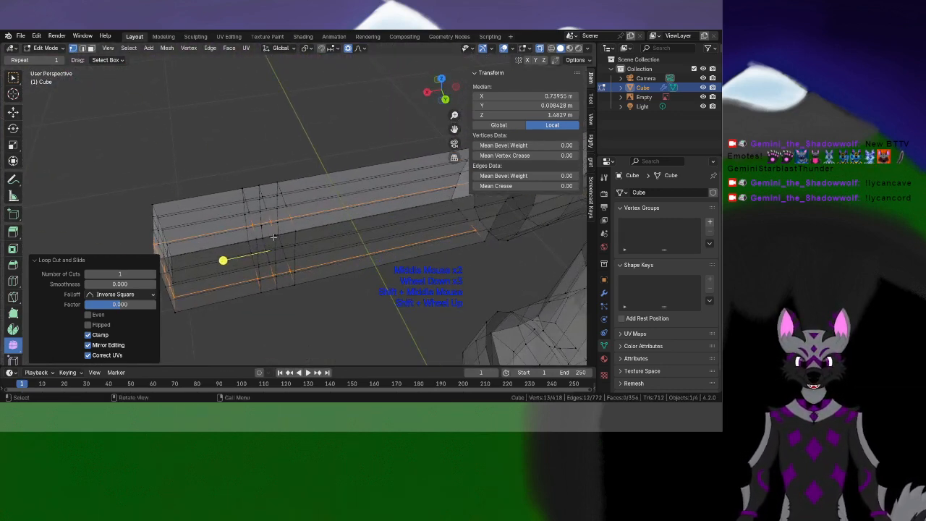
middle_click_drag(374, 226, 337, 261, "shift")
scroll(341, 161, "down", 2)
scroll(330, 222, "up", 2)
scroll(342, 273, "down", 3)
scroll(338, 261, "up", 2)
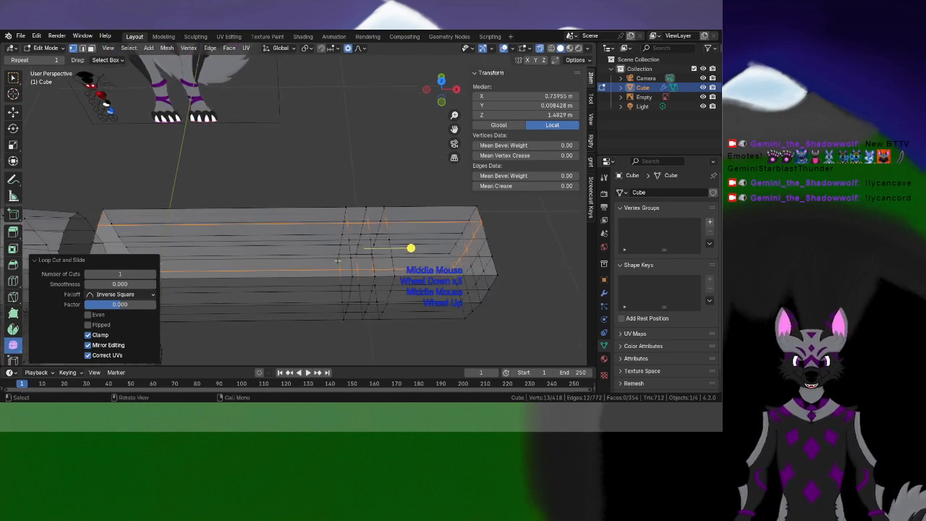
left_click(321, 196)
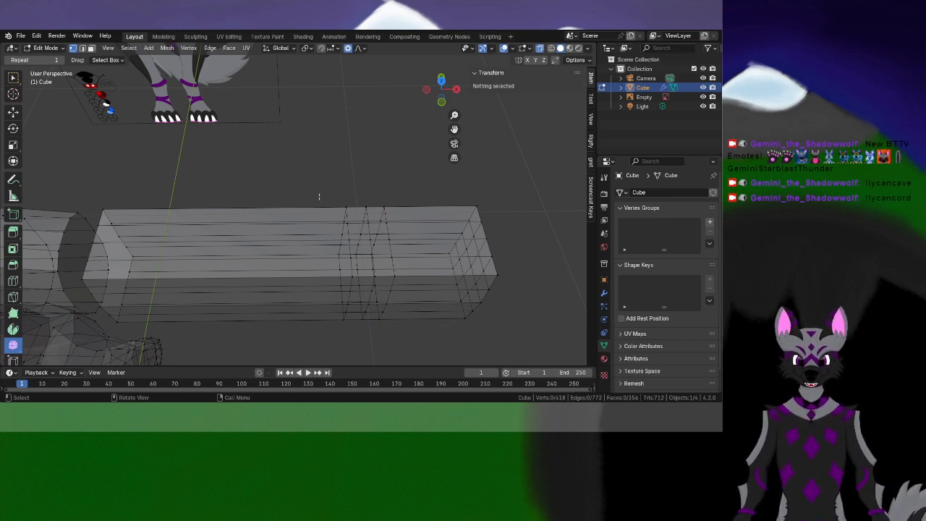
scroll(316, 249, "up", 2)
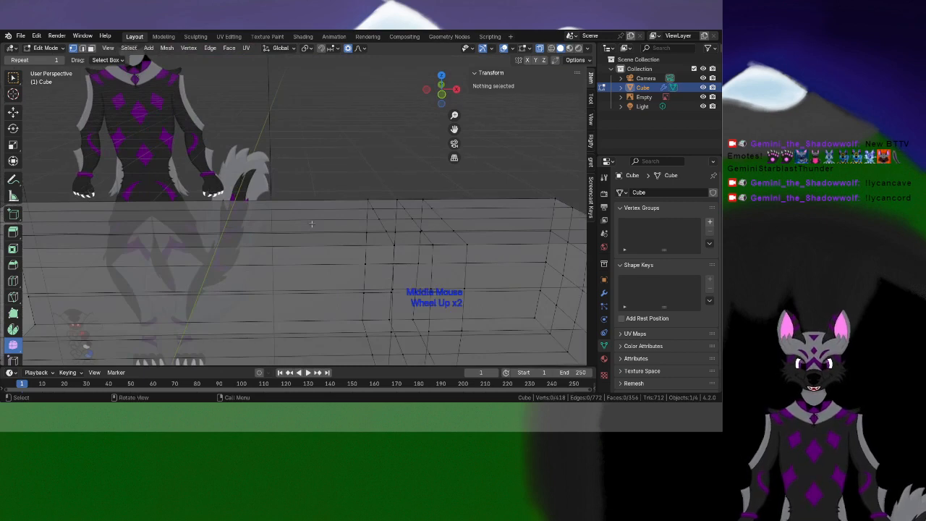
middle_click_drag(312, 224, 223, 137, "shift")
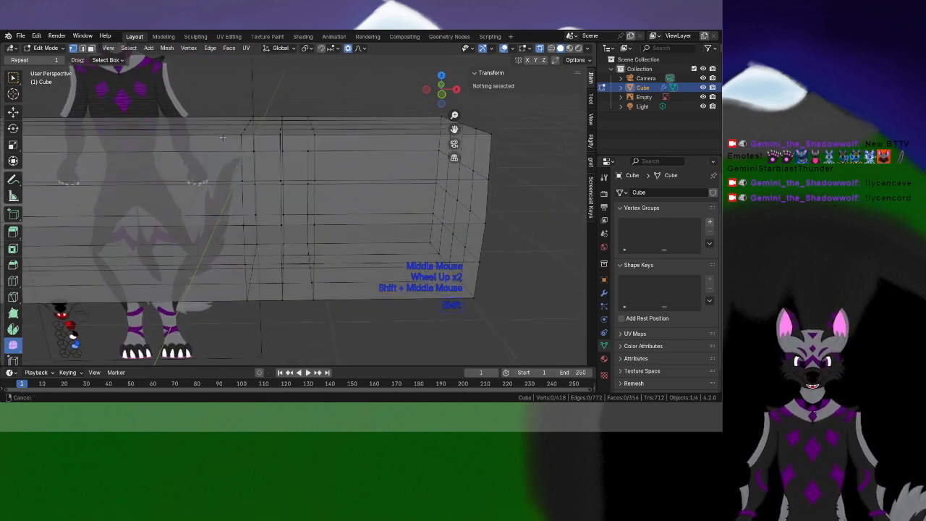
middle_click_drag(240, 200, 298, 234)
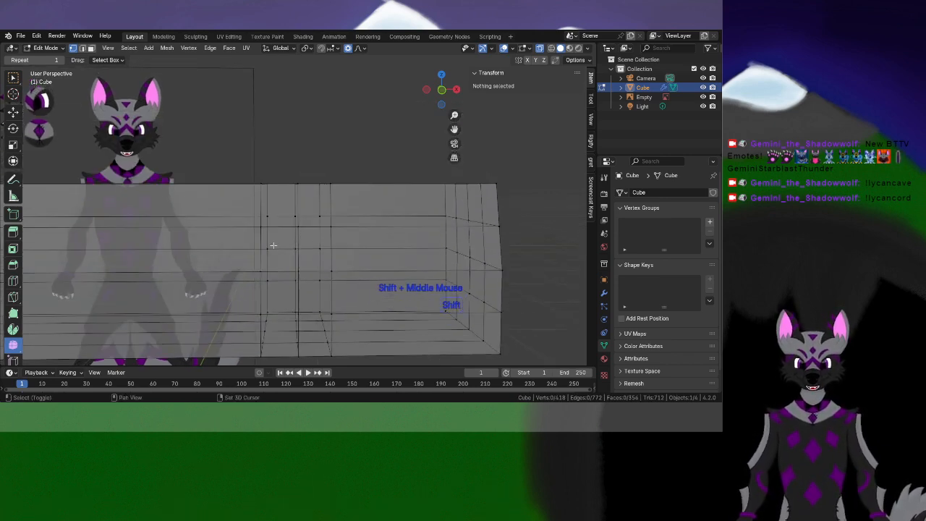
middle_click_drag(281, 240, 298, 217, "shift")
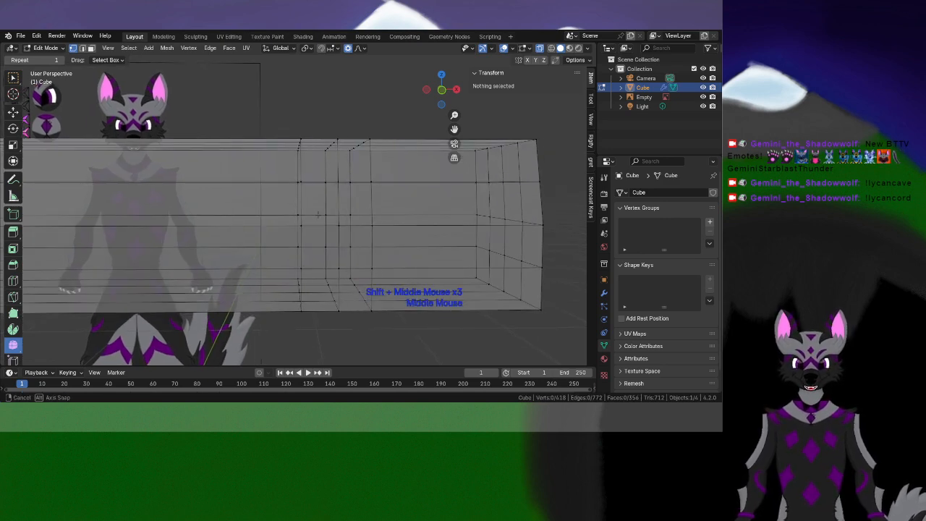
In front view, move the front bottom corner vertex of the forearm's elbow end about -0.019 m along X and -0.016 m along Z
key("KP_3")
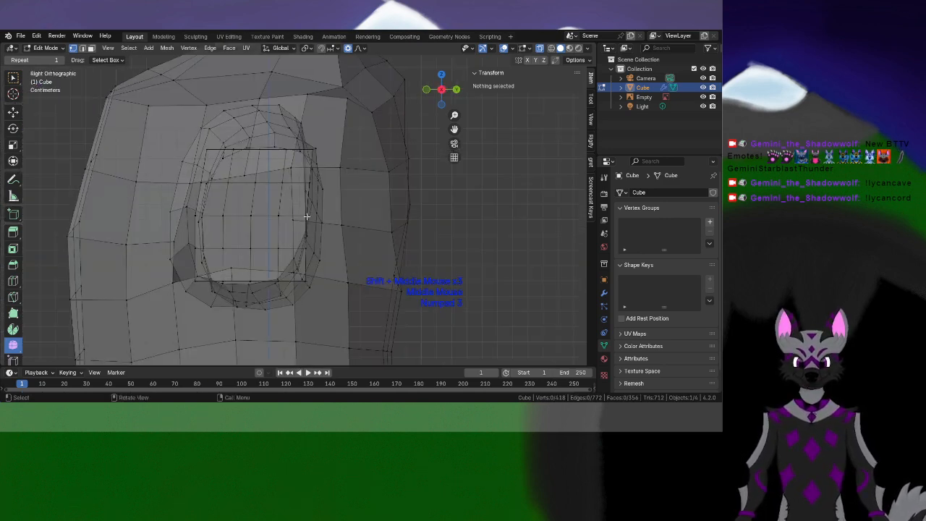
key("grave")
key("KP_1")
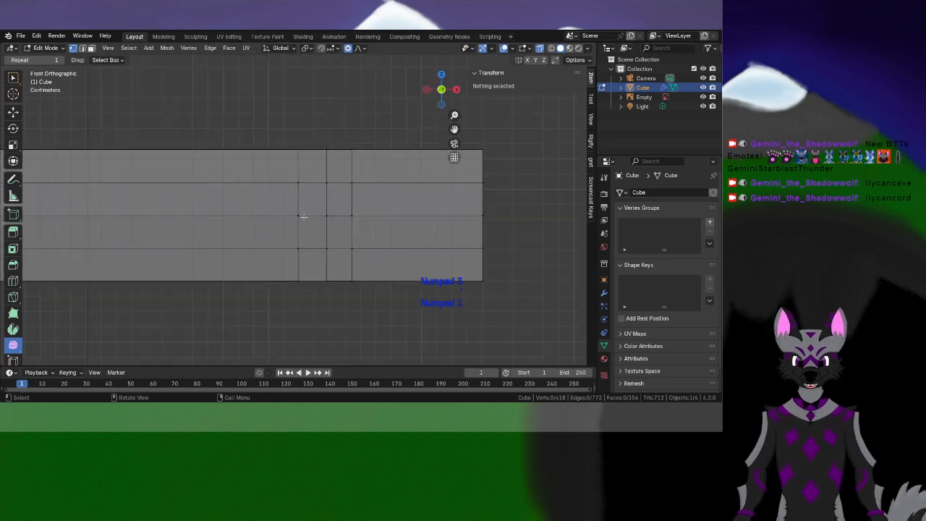
scroll(257, 196, "down", 3)
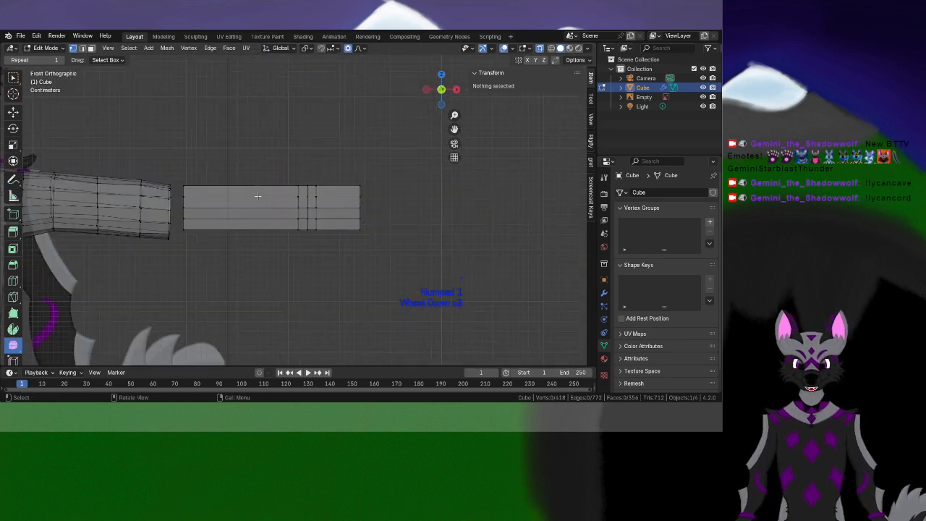
middle_click_drag(258, 196, 310, 196, "shift")
scroll(293, 203, "up", 2)
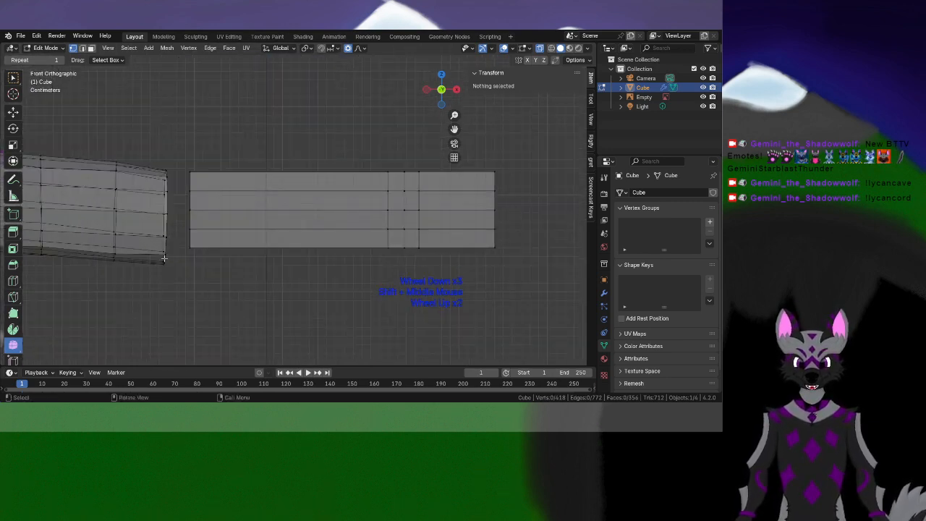
middle_click_drag(164, 258, 256, 242, "shift")
scroll(256, 242, "up", 2)
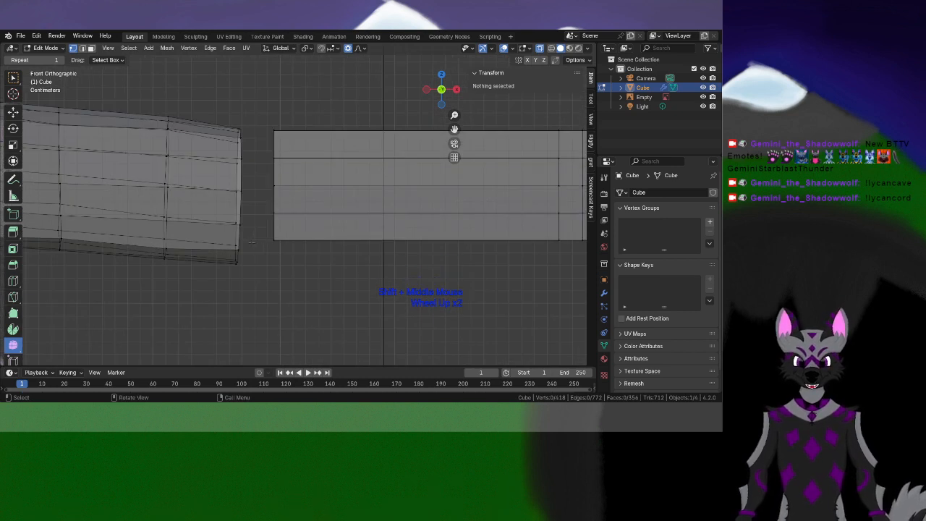
left_click(260, 239)
scroll(274, 238, "up", 1)
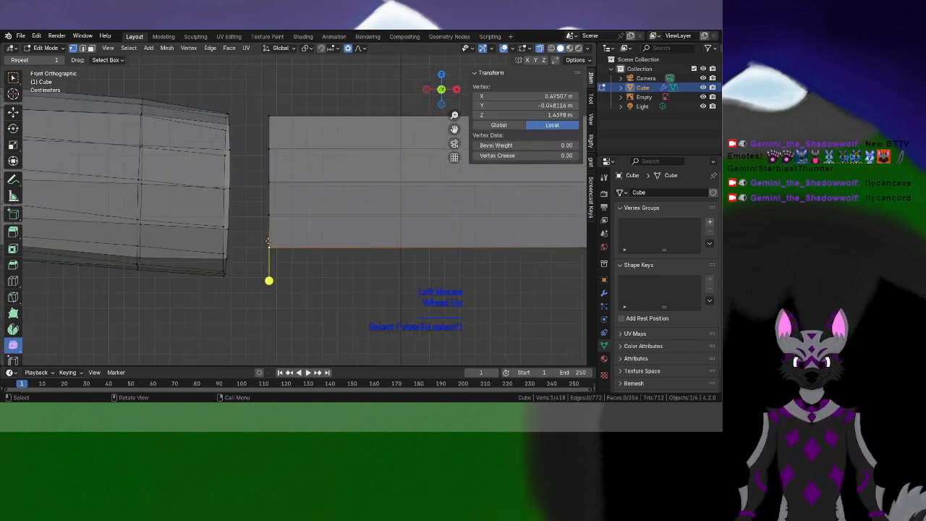
key("g")
left_click(241, 306)
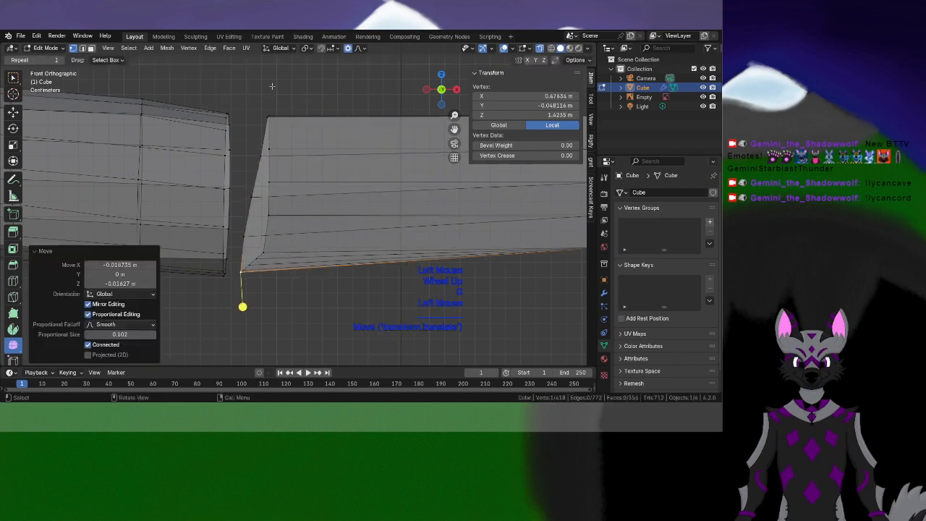
Pull a top corner vertex and the rear mid-height vertex of the forearm's elbow end toward the upper arm
left_click(266, 82)
key("g")
left_click(241, 82)
middle_click_drag(240, 110, 285, 325)
left_click(270, 195)
key("g")
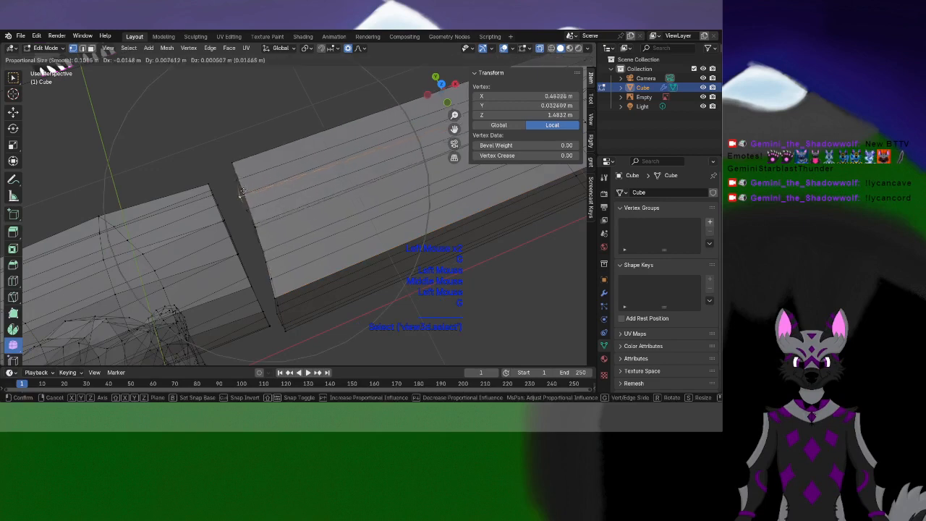
left_click(261, 233)
Move the top middle vertex of the forearm's elbow end about -0.008 m along X, 0.001 m along Y and -0.001 m along Z
left_click(261, 232)
left_click(261, 232)
key("g")
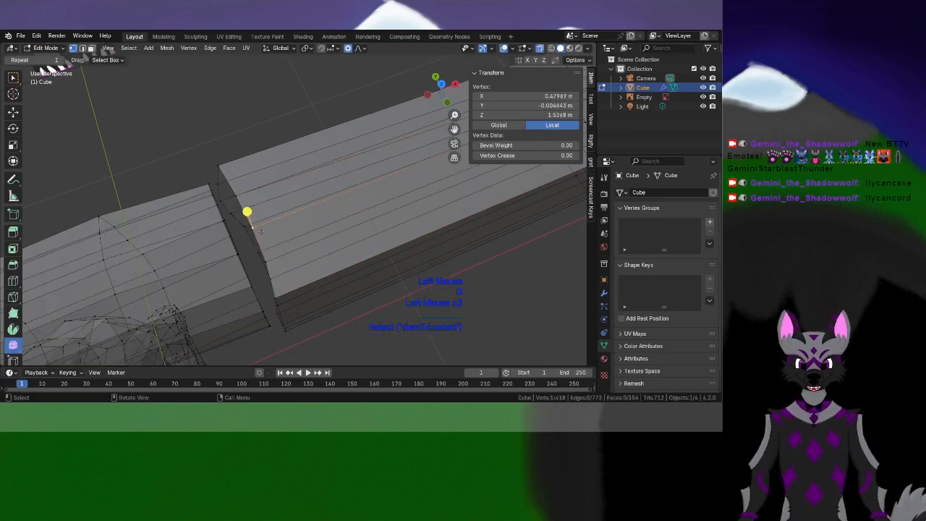
left_click(390, 232)
Try to dissolve the vertices of the two forearm cross loops nearest the wrist end, and undo it
scroll(390, 232, "down", 2)
middle_click_drag(390, 232, 187, 148, "shift")
middle_click_drag(123, 226, 145, 227)
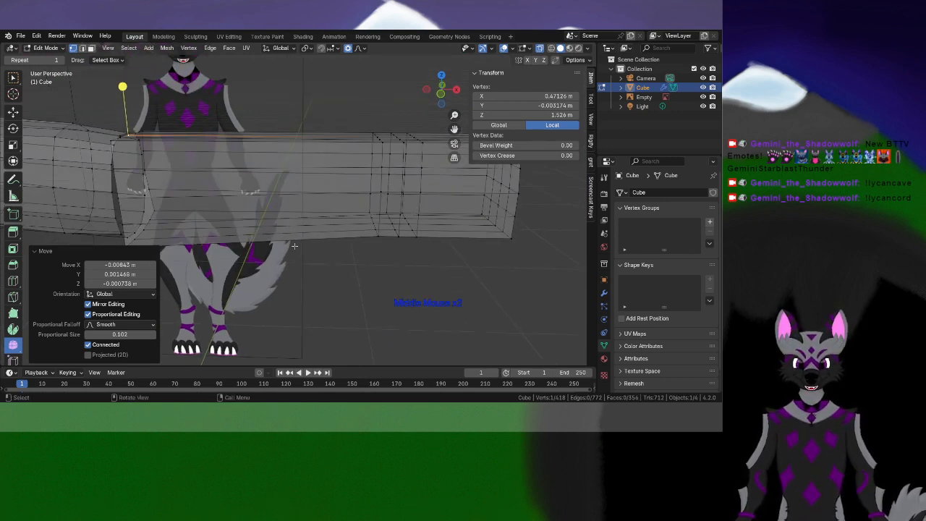
mouse_move(294, 246)
middle_mouse_down("shift")
mouse_move(281, 225)
mouse_move(308, 235)
middle_mouse_up("shift")
middle_click_drag(308, 210, 289, 217, "shift")
scroll(289, 225, "up", 2)
scroll(288, 225, "down", 2)
scroll(332, 223, "up", 2)
left_click(261, 186, "alt")
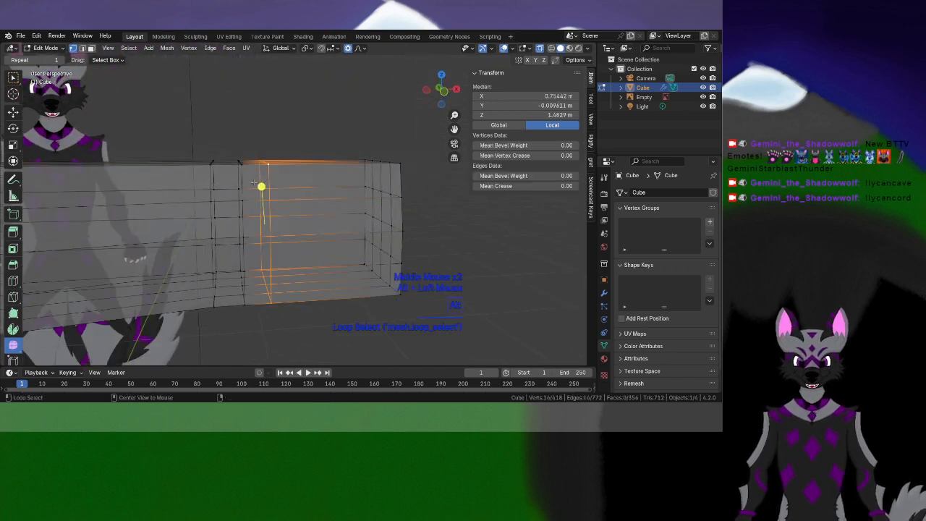
left_click(250, 178, "alt+shift")
right_click(250, 178)
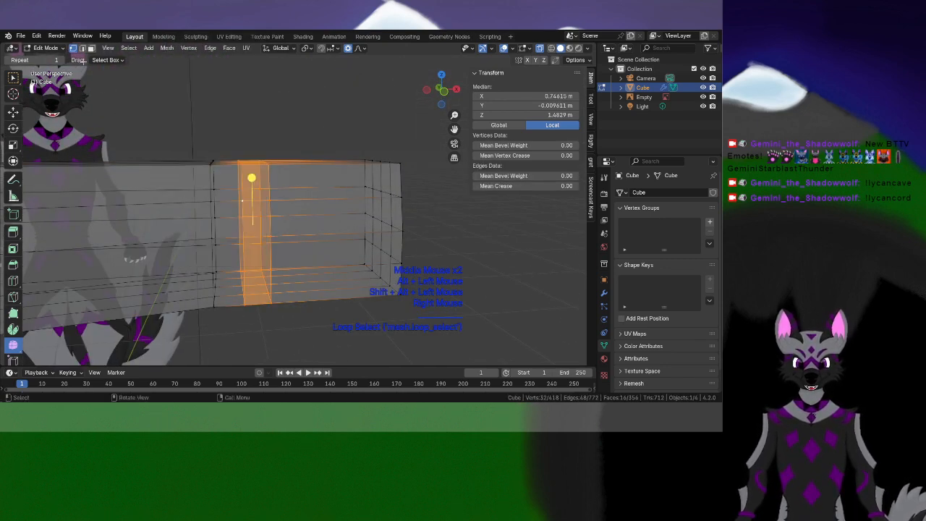
middle_click_drag(290, 254, 275, 222)
scroll(282, 231, "up", 3)
right_click(276, 222)
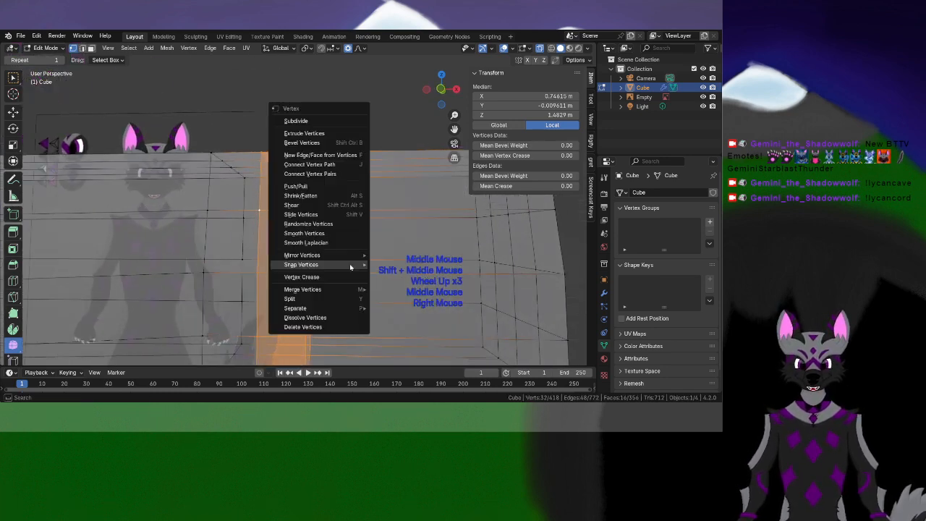
left_click(318, 316)
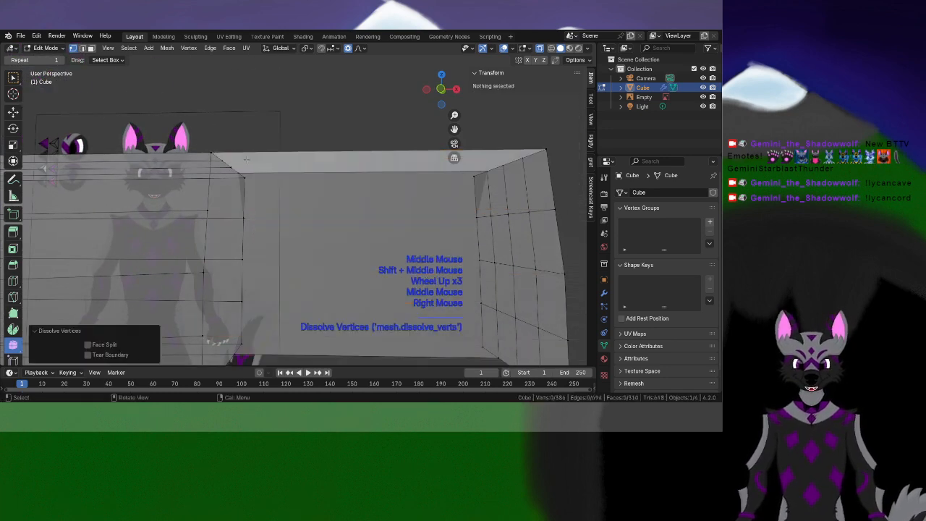
middle_click_drag(246, 159, 332, 220)
scroll(233, 232, "down", 2)
key("ctrl+z")
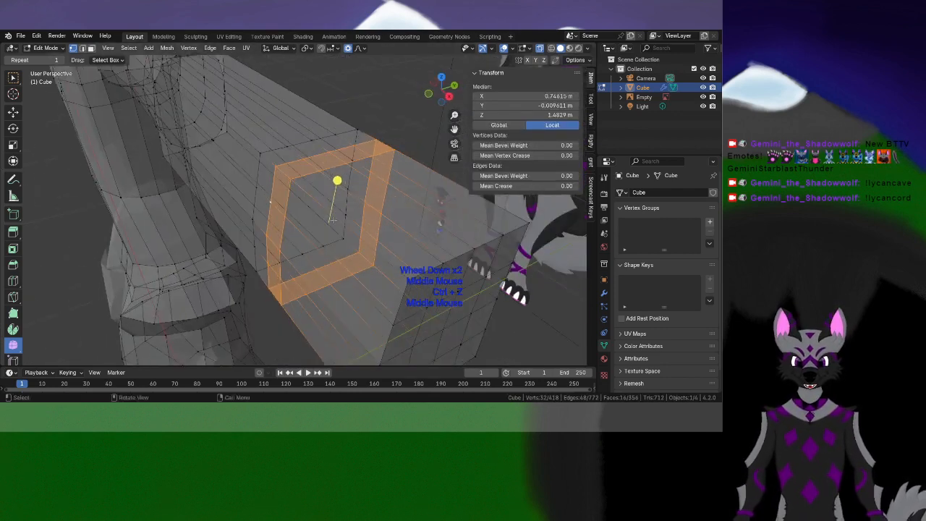
Switch to edge selection and select the two forearm cross loops nearest the wrist end
left_click(83, 48)
middle_click_drag(233, 212, 279, 199)
scroll(279, 200, "up", 1)
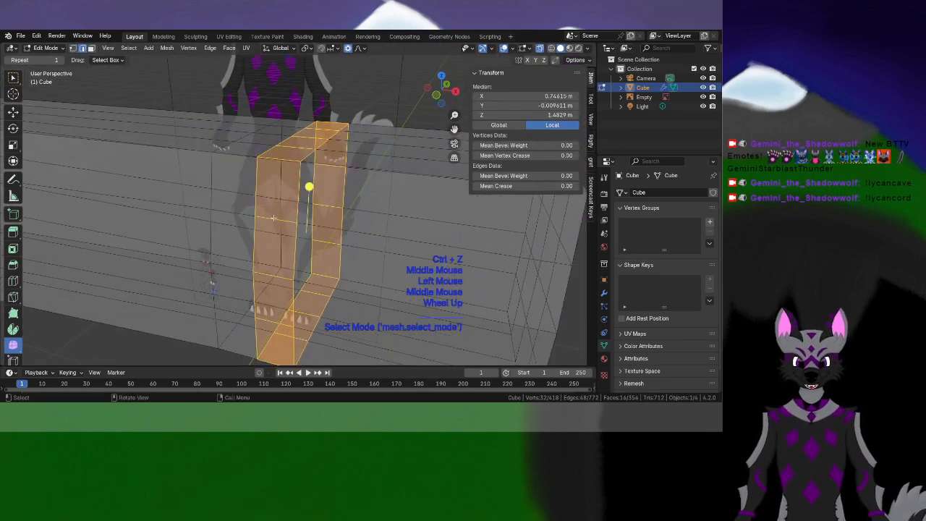
right_click(273, 217)
left_click(287, 196)
left_click(296, 196, "alt")
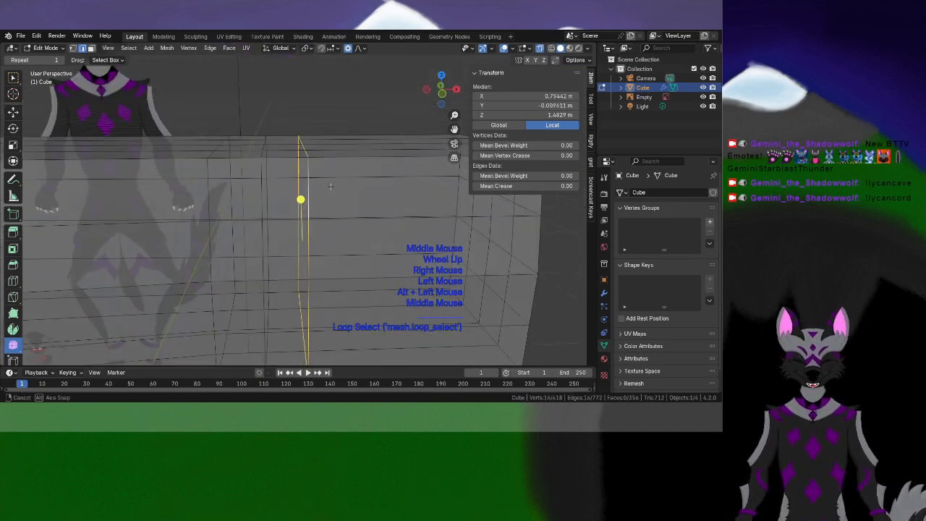
middle_click_drag(297, 195, 313, 260)
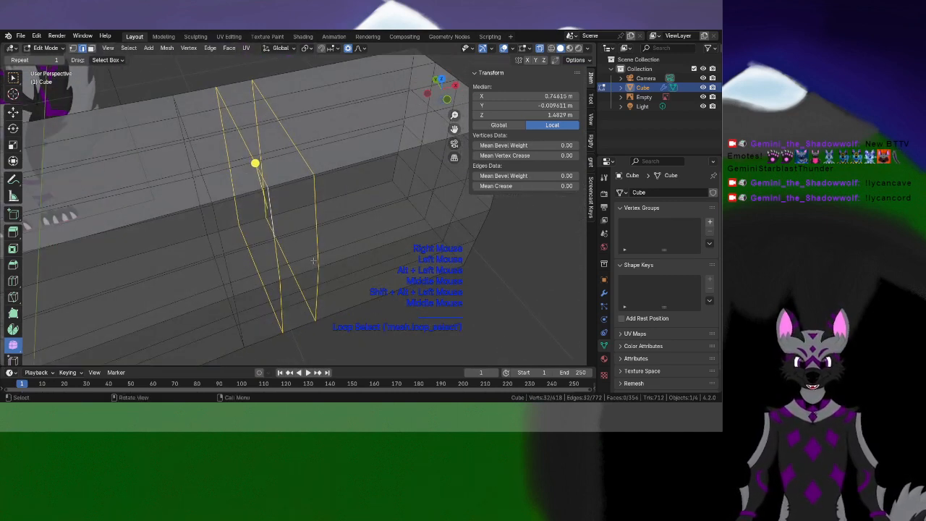
middle_click_drag(291, 226, 218, 201)
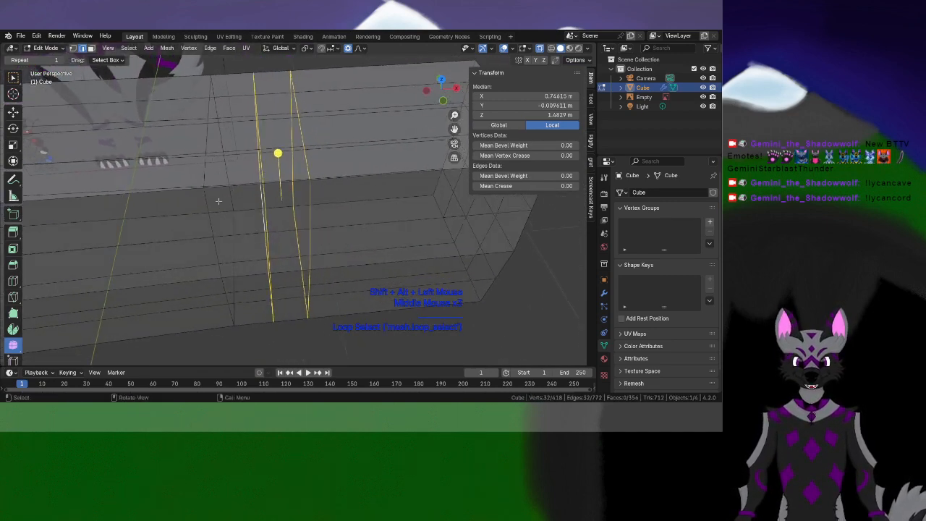
Try a box selection across the forearm's two selected cross loops
left_click_drag(277, 85, 271, 136)
key("ctrl+z")
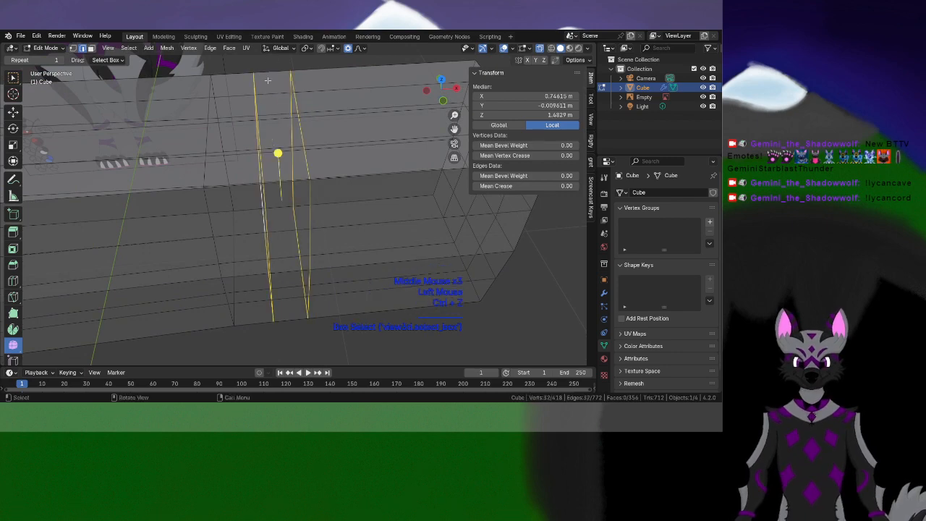
middle_click_drag(286, 96, 298, 74)
left_click_drag(299, 73, 294, 340)
middle_click_drag(293, 340, 302, 329)
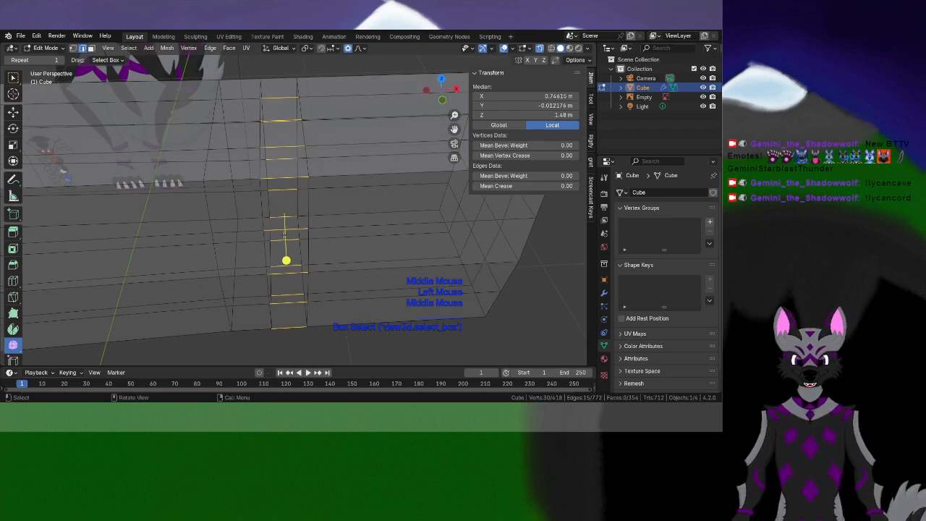
middle_click_drag(285, 230, 187, 149)
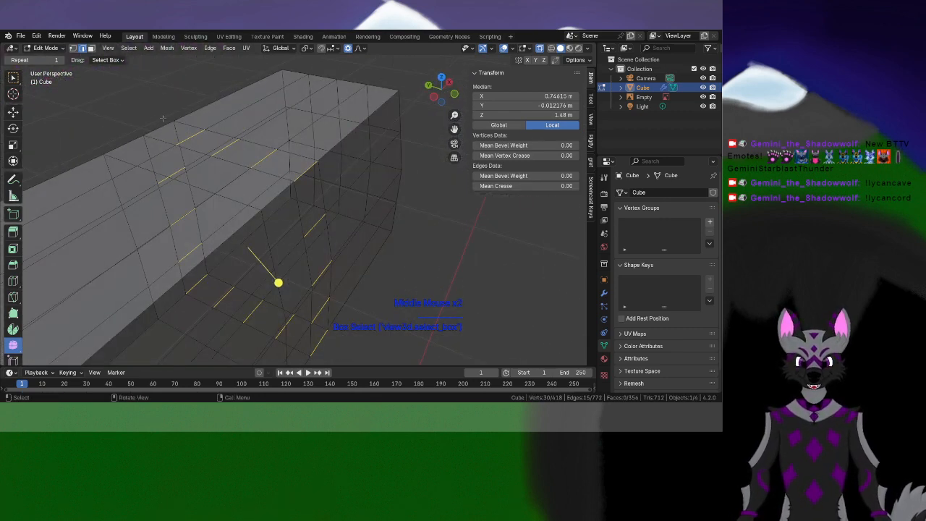
Reselect the two forearm cross loops nearest the wrist end and dissolve their edges
middle_click_drag(286, 197, 352, 150)
left_click(305, 192, "alt")
left_click(307, 192, "alt+shift")
left_click(306, 192, "alt+shift")
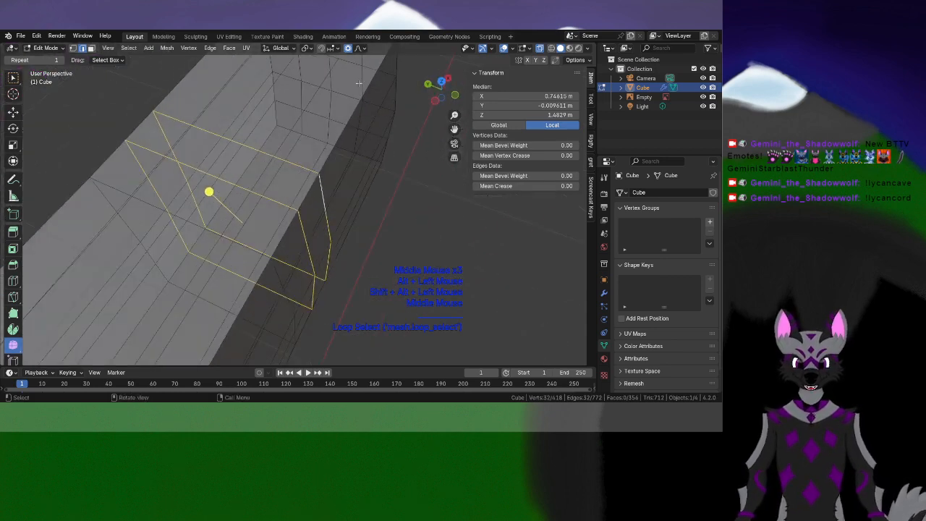
middle_click_drag(377, 104, 300, 145)
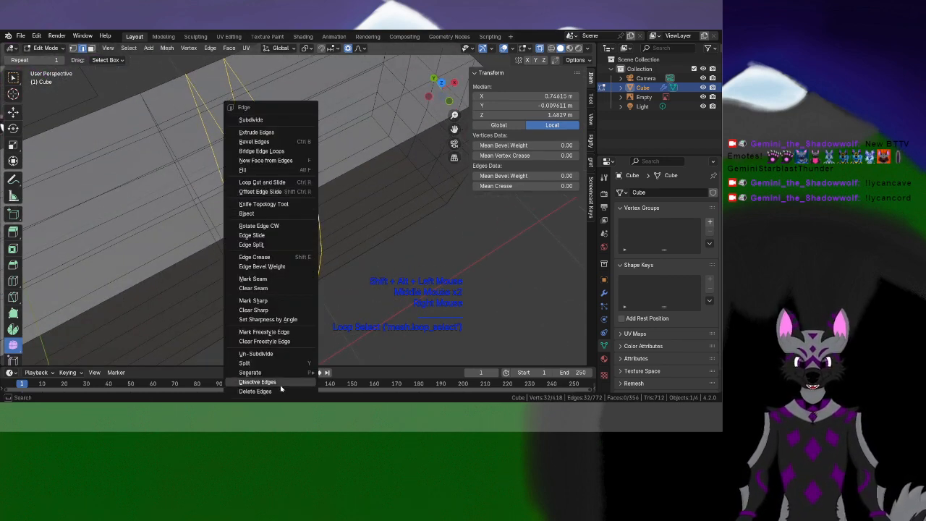
left_click(257, 382)
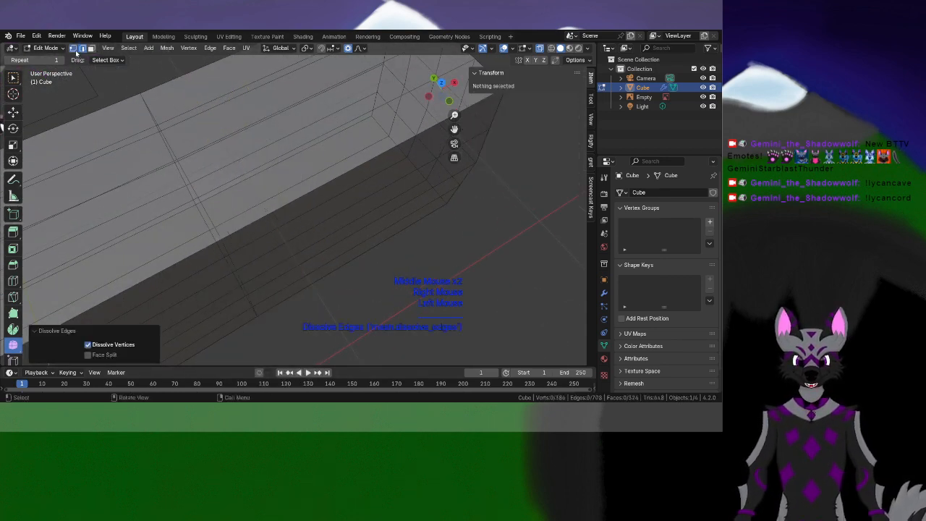
Switch to vertex selection and dissolve the upper front interior vertex of the forearm's wrist-end cap
left_click(75, 50)
middle_click_drag(250, 174, 191, 138)
middle_click_drag(192, 137, 431, 264, "shift")
middle_click_drag(430, 264, 335, 221)
scroll(405, 251, "up", 1)
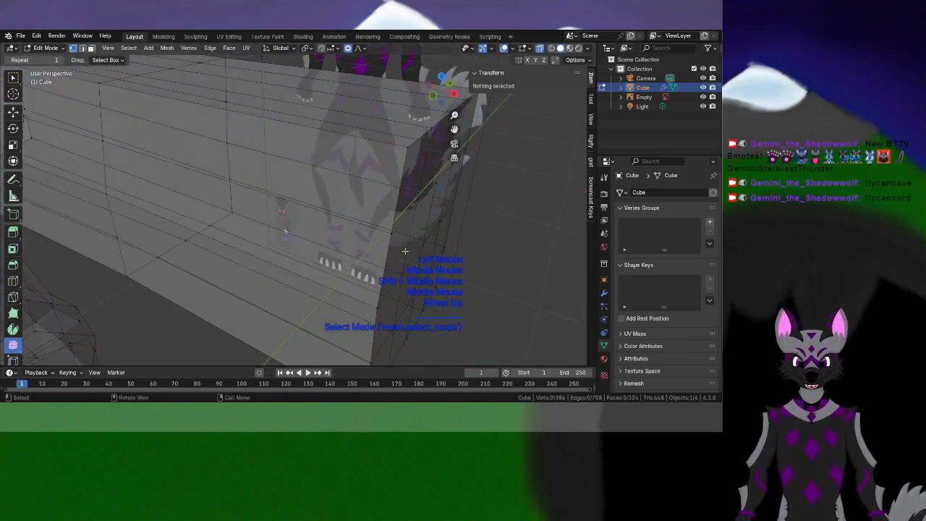
left_click(428, 230)
right_click(428, 230)
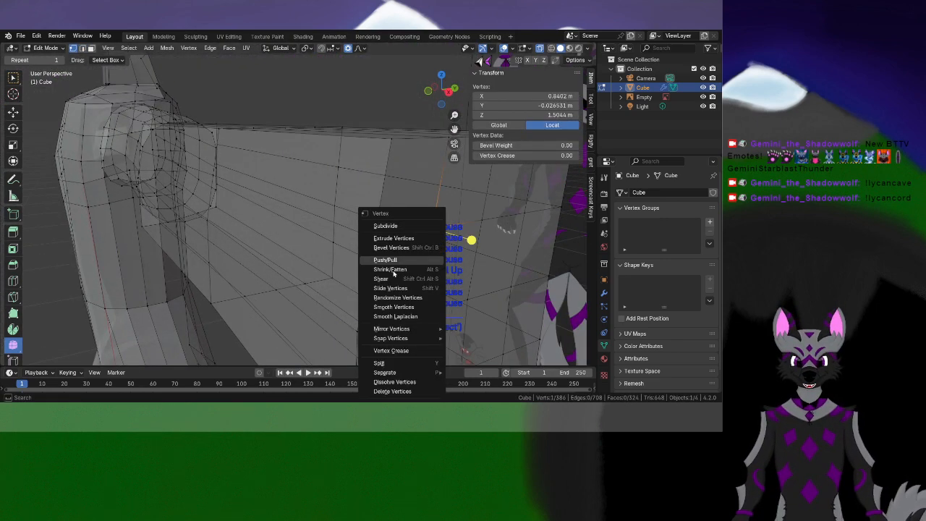
left_click(394, 382)
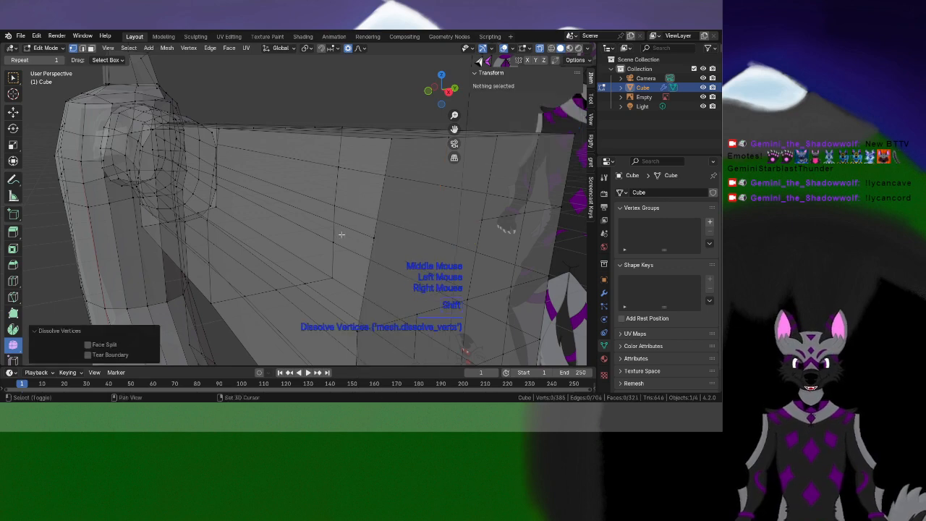
Undo the last vertex dissolve on the arm mesh
middle_click_drag(410, 195, 381, 184, "shift")
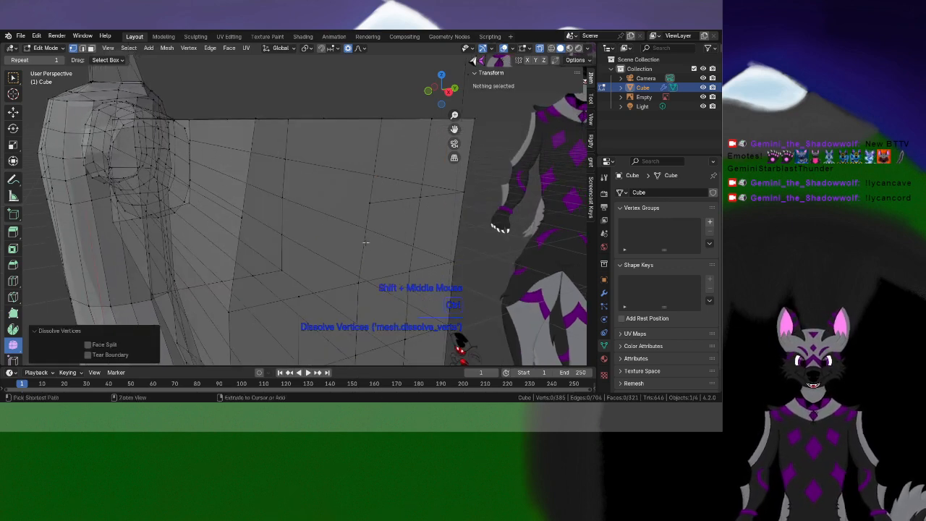
key("ctrl+z")
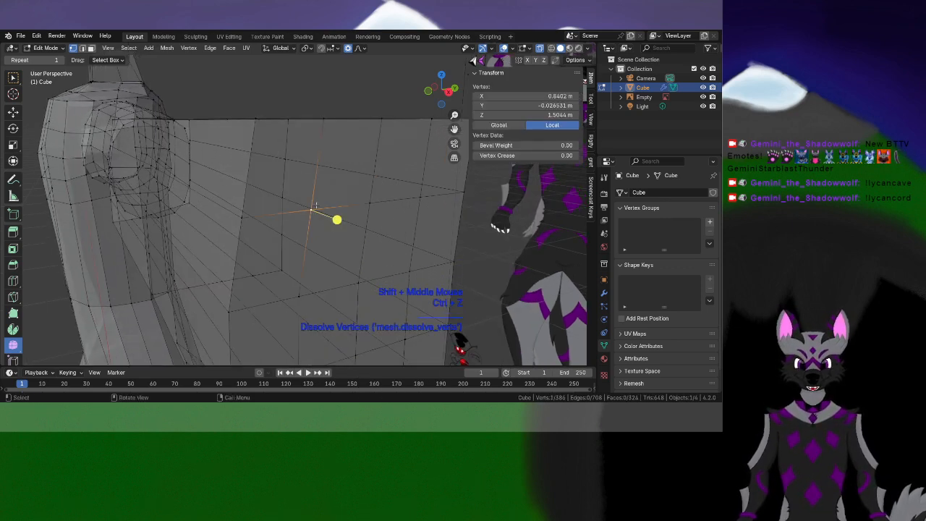
middle_click_drag(316, 206, 393, 198)
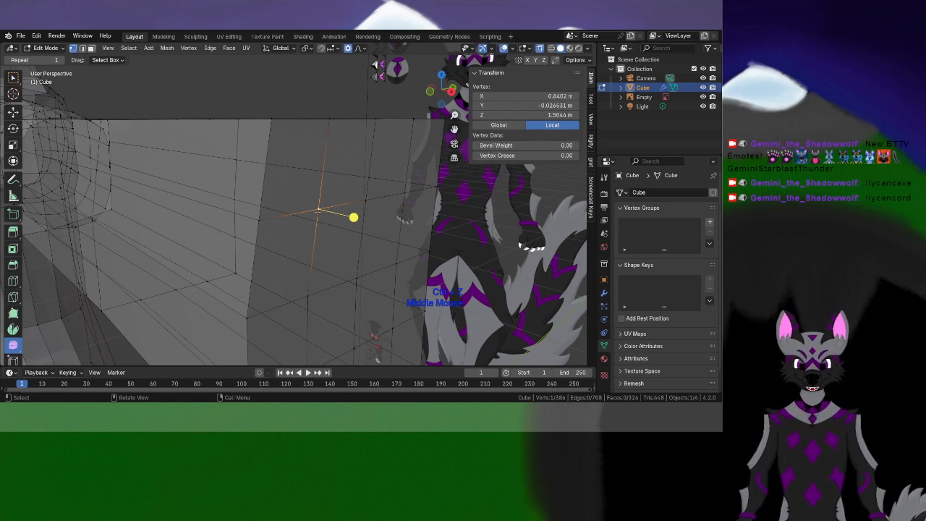
With proportional editing off, move all vertices at the arm's outer end about -0.108 m along global X
middle_click_drag(338, 200, 383, 203)
scroll(361, 206, "down", 2)
middle_click_drag(209, 242, 261, 228, "shift")
middle_click_drag(262, 228, 278, 230)
scroll(278, 229, "up", 1)
middle_click_drag(362, 146, 351, 145)
scroll(351, 145, "down", 2)
left_click_drag(332, 135, 399, 293)
scroll(380, 232, "up", 1)
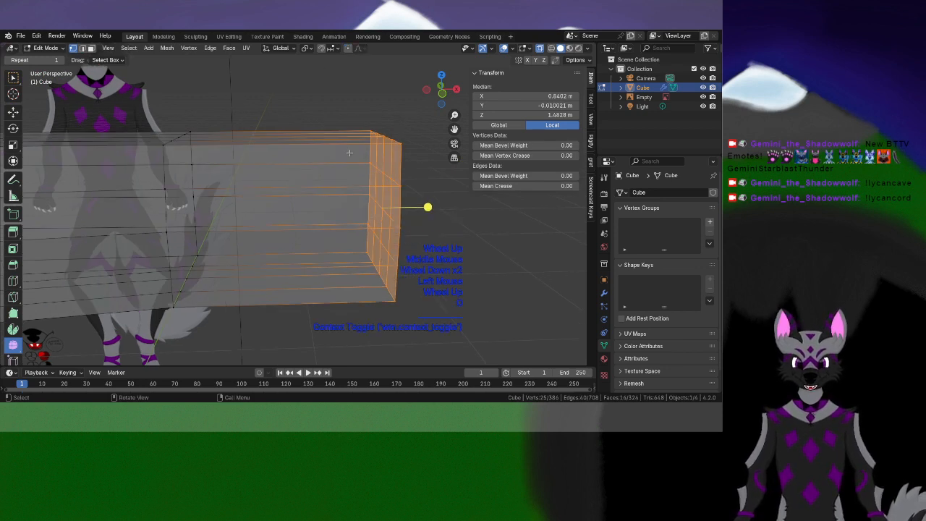
key("g")
key("x")
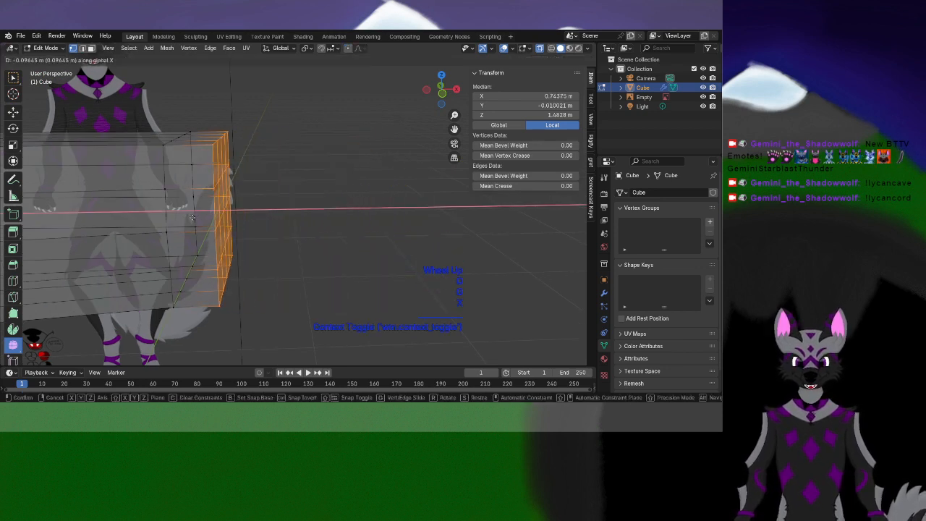
left_click(179, 222)
Deselect the arm end and turn proportional editing back on
scroll(179, 222, "down", 2)
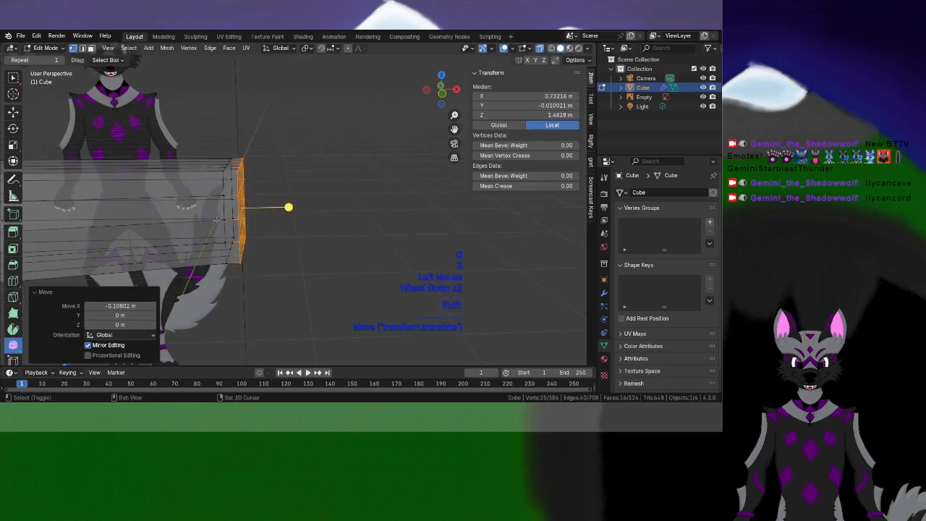
scroll(289, 230, "down", 2)
middle_click_drag(217, 224, 340, 278, "shift")
scroll(329, 225, "up", 3)
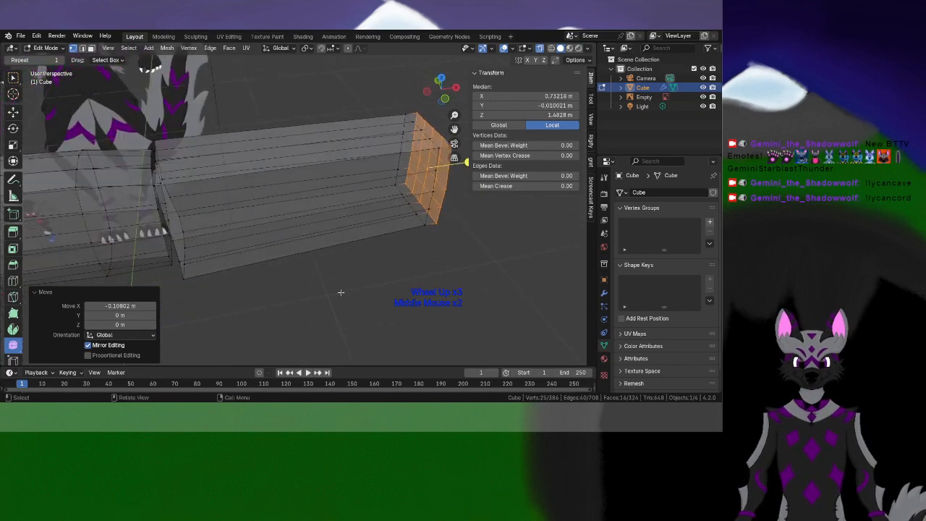
left_click(304, 278)
scroll(258, 278, "down", 2)
key("o")
Add a single vertical loop cut with factor 0 through the head and neck on the editable half
middle_click_drag(241, 261, 293, 157)
scroll(280, 181, "down", 3)
scroll(274, 162, "up", 3)
middle_click_drag(320, 244, 280, 301)
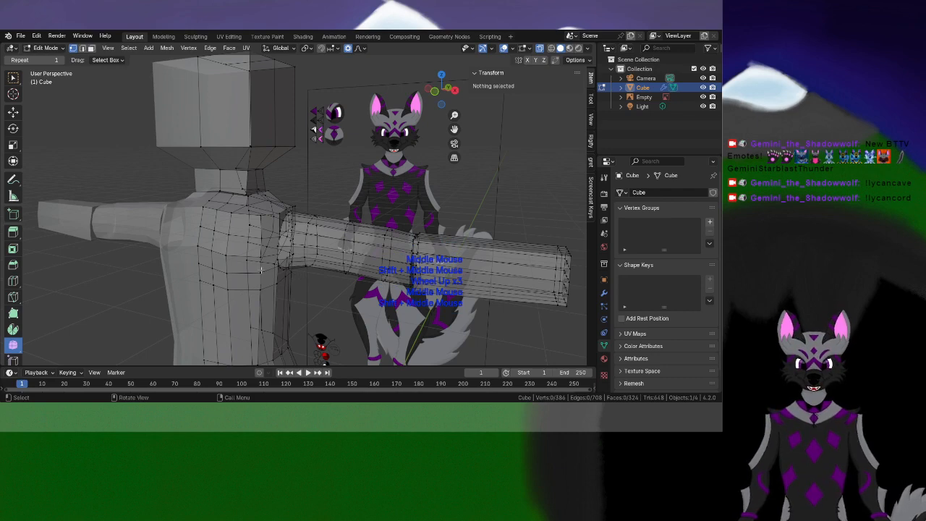
middle_click_drag(261, 270, 289, 261)
scroll(284, 246, "up", 1)
scroll(315, 197, "up", 2)
middle_click_drag(260, 193, 309, 223, "shift")
scroll(314, 196, "down", 1)
scroll(291, 113, "up", 2)
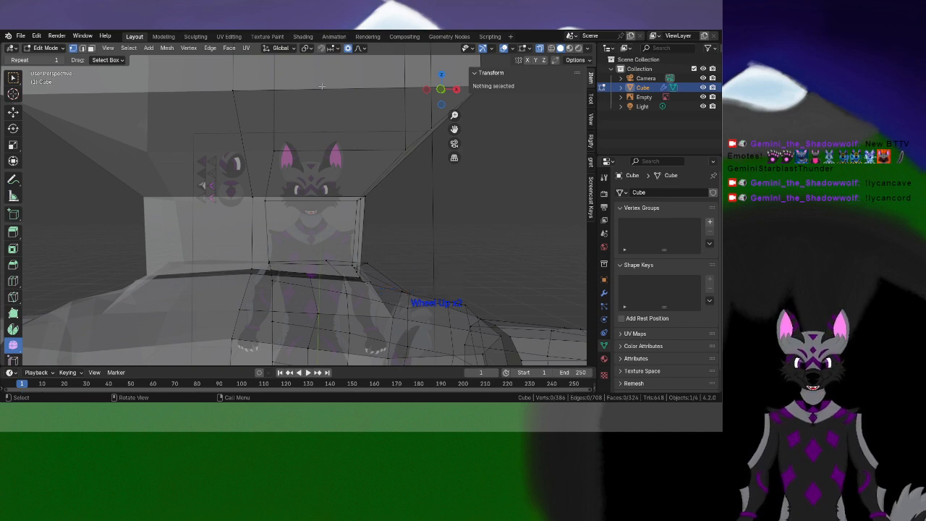
middle_click_drag(278, 243, 315, 192, "shift")
scroll(318, 190, "up", 2)
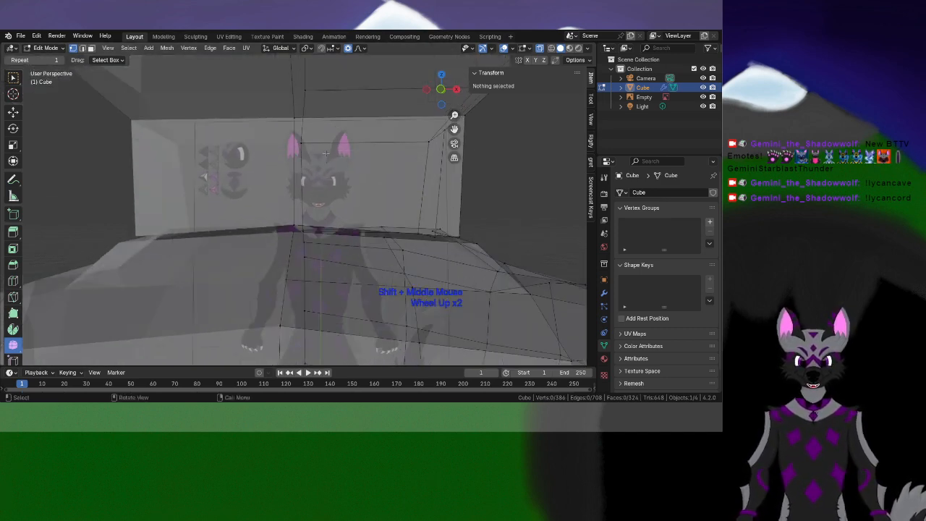
middle_click_drag(347, 125, 322, 227, "shift")
scroll(292, 157, "down", 3)
key("ctrl+r")
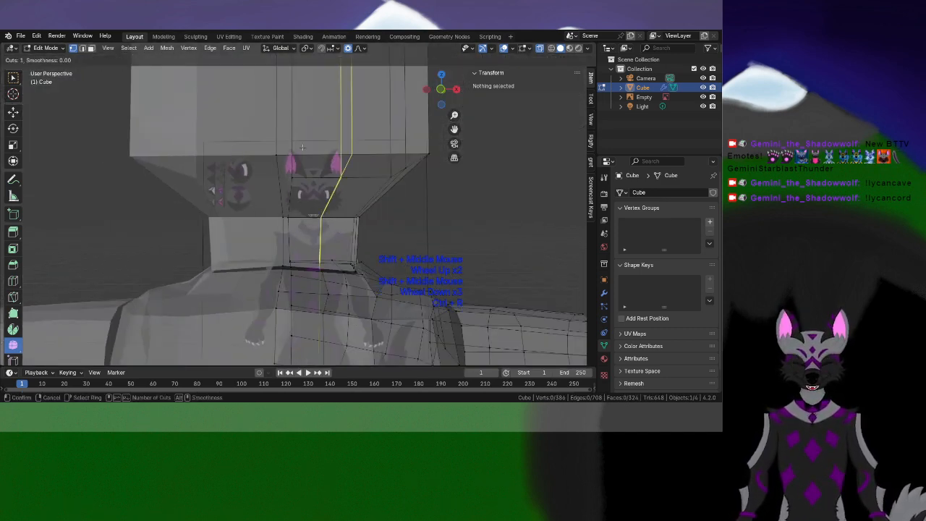
left_click(302, 147)
left_click(302, 147)
Examine the new edge loop and the junction between the neck and shoulders from several angles
middle_click_drag(368, 202, 264, 235)
middle_click_drag(292, 288, 315, 191, "shift")
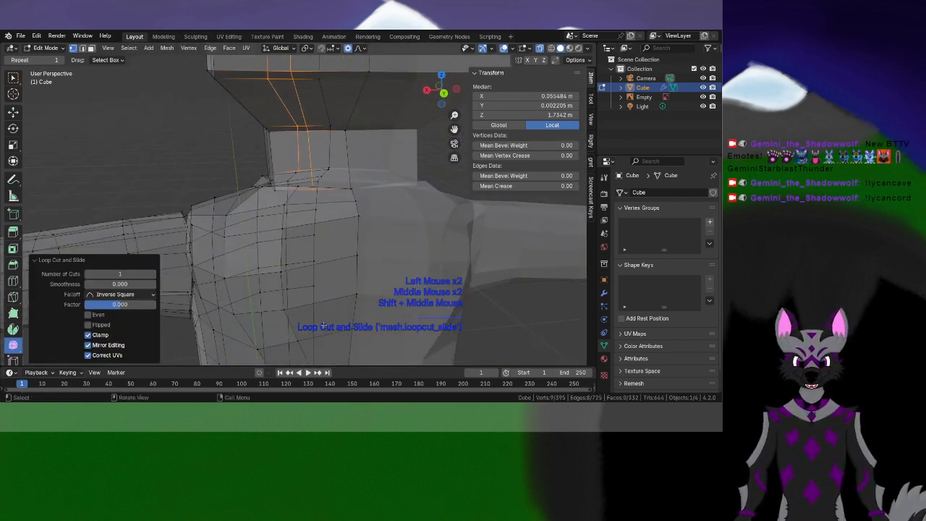
middle_click_drag(335, 155, 226, 97, "shift")
scroll(320, 176, "down", 3)
scroll(305, 168, "up", 3)
scroll(305, 246, "down", 1)
scroll(406, 262, "up", 2)
scroll(213, 219, "down", 1)
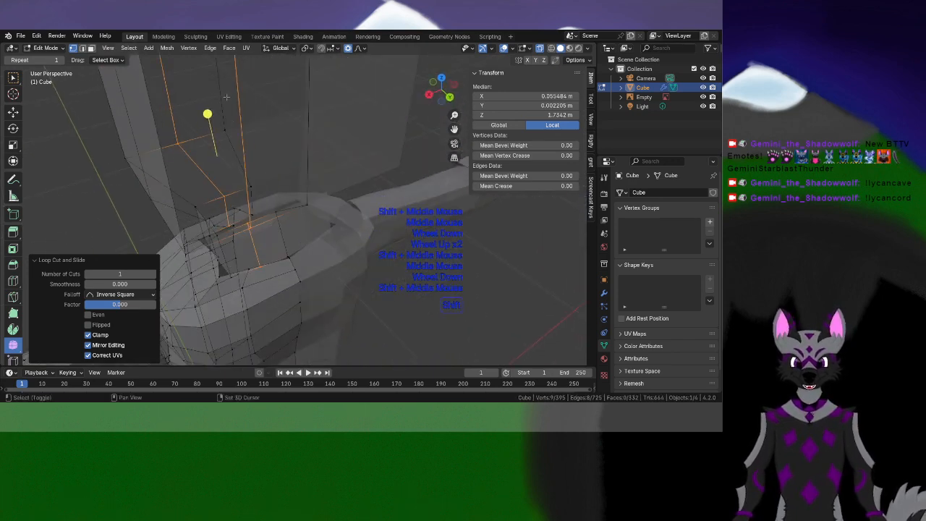
scroll(237, 119, "down", 2)
middle_click_drag(325, 246, 292, 207)
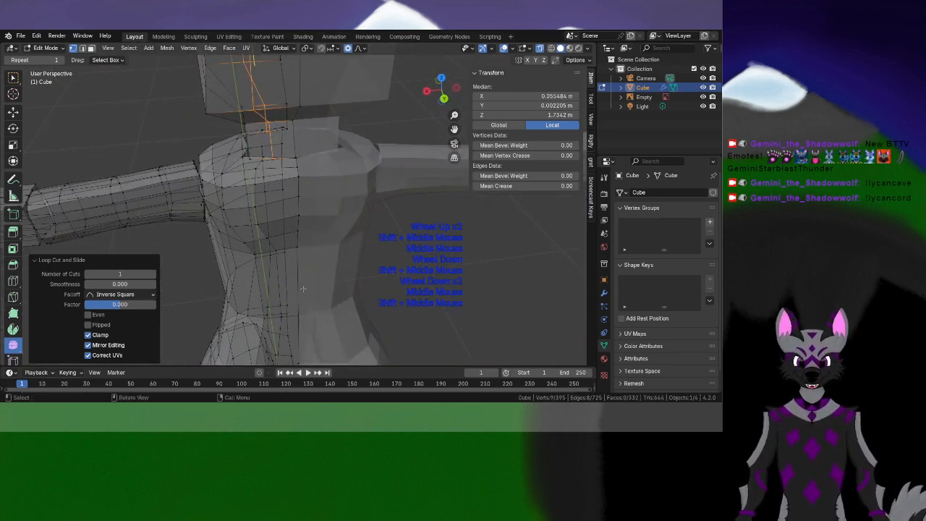
middle_click_drag(302, 289, 311, 255)
scroll(347, 261, "up", 3)
scroll(334, 257, "up", 2)
scroll(325, 255, "down", 1)
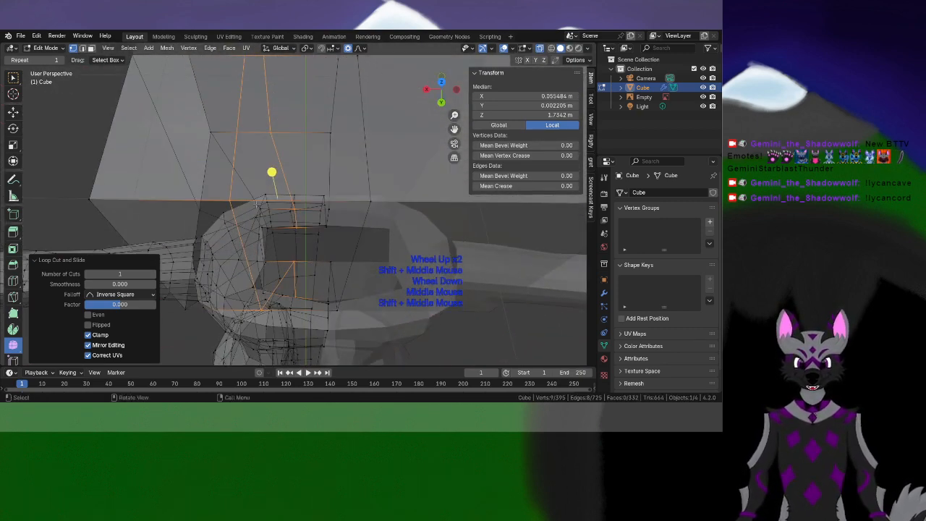
middle_click_drag(276, 216, 336, 225)
middle_click_drag(336, 224, 324, 242)
mouse_move(324, 243)
middle_mouse_down("shift")
mouse_move(313, 257)
mouse_move(325, 240)
mouse_move(276, 259)
mouse_move(285, 232)
mouse_move(331, 223)
mouse_move(327, 247)
middle_mouse_up("shift")
Add a horizontal loop cut around the middle of the head
middle_click_drag(323, 296, 298, 192, "shift")
scroll(319, 221, "down", 3)
double_click(298, 206)
Add a horizontal loop cut around the neck and slide it toward the head with a factor of -0.690
middle_click_drag(311, 322, 305, 233, "shift")
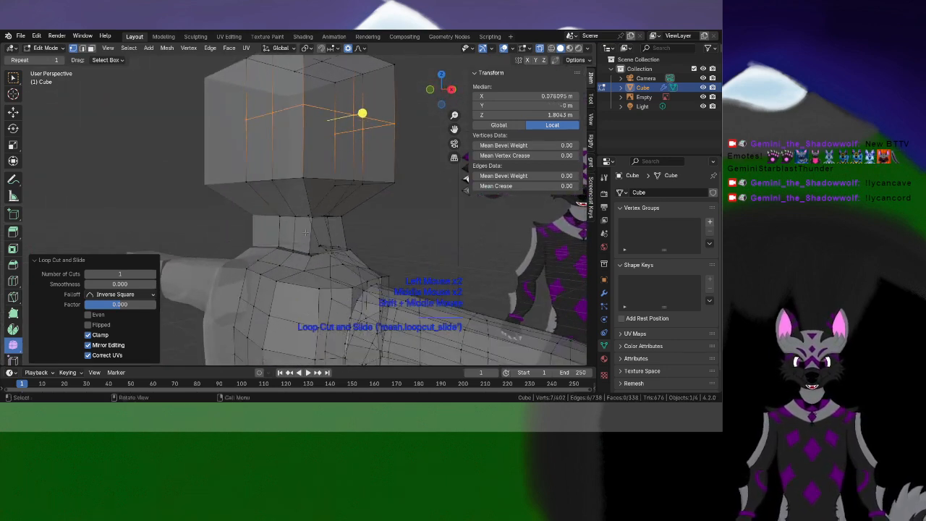
scroll(305, 232, "up", 2)
key("ctrl+r")
left_click(285, 246)
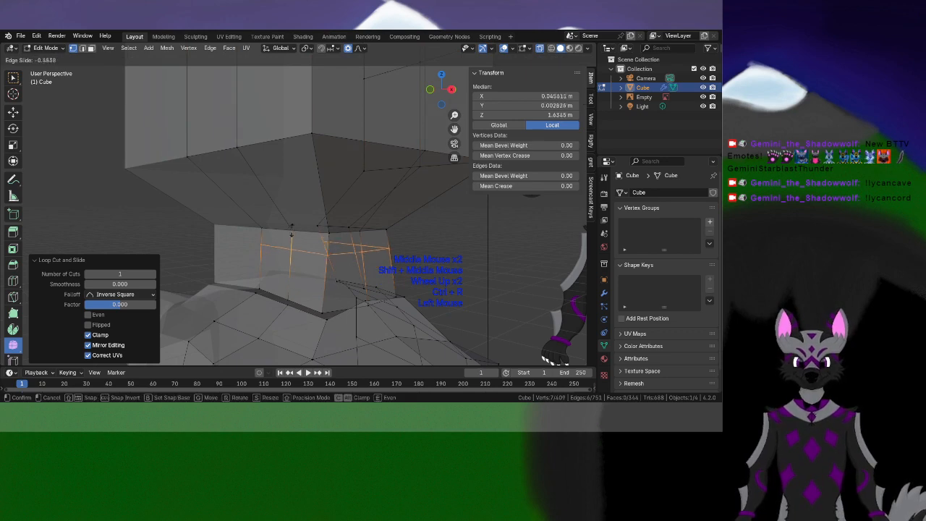
left_click(359, 223)
Delete the narrow ring of faces at the top of the neck, separating the head from the body
scroll(373, 239, "up", 1)
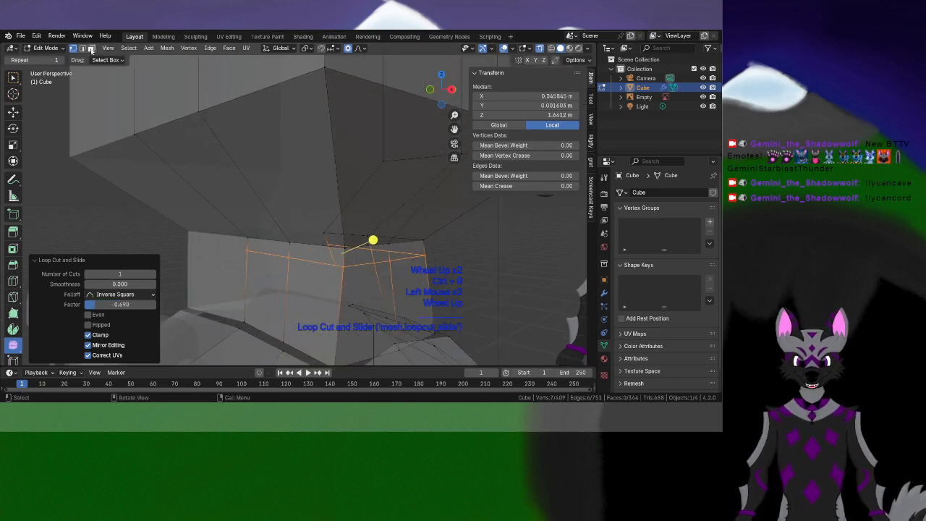
left_click(91, 48)
left_click(372, 233, "alt")
right_click(325, 303)
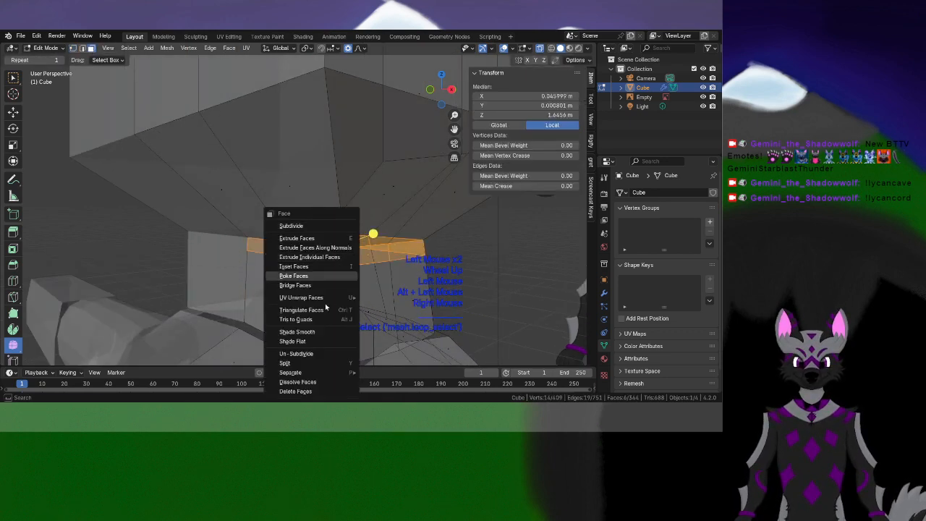
left_click(311, 391)
scroll(335, 276, "down", 1)
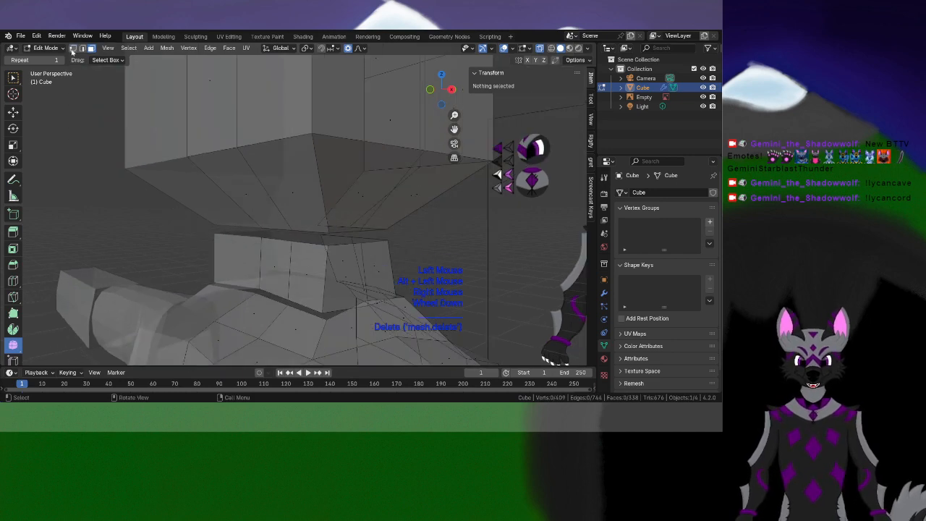
In vertex selection mode, select the edge loops along the head block's lower rim and vertical corner plus neighbouring vertices
left_click(73, 48)
left_click_drag(308, 138, 253, 235, "shift")
middle_click_drag(253, 236, 240, 249, "shift")
scroll(240, 249, "down", 1)
left_click(298, 244, "alt")
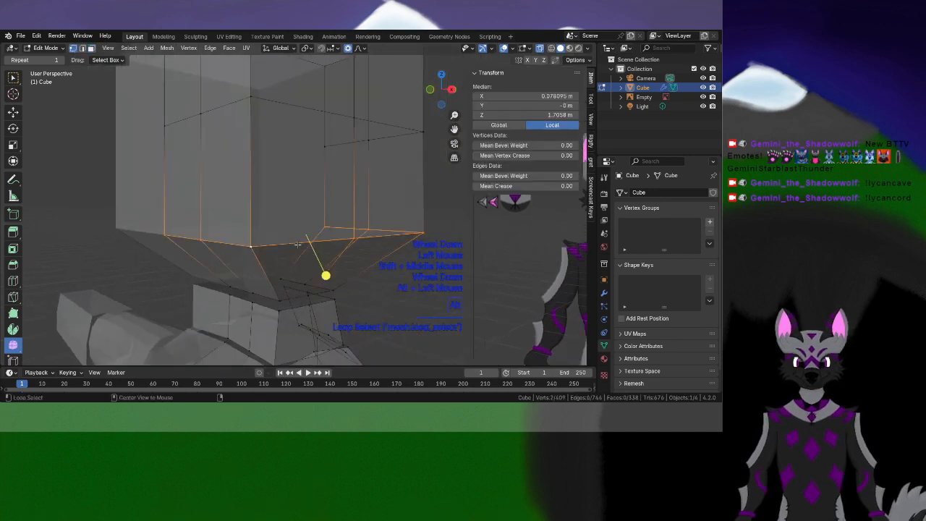
middle_click_drag(297, 245, 297, 254, "shift")
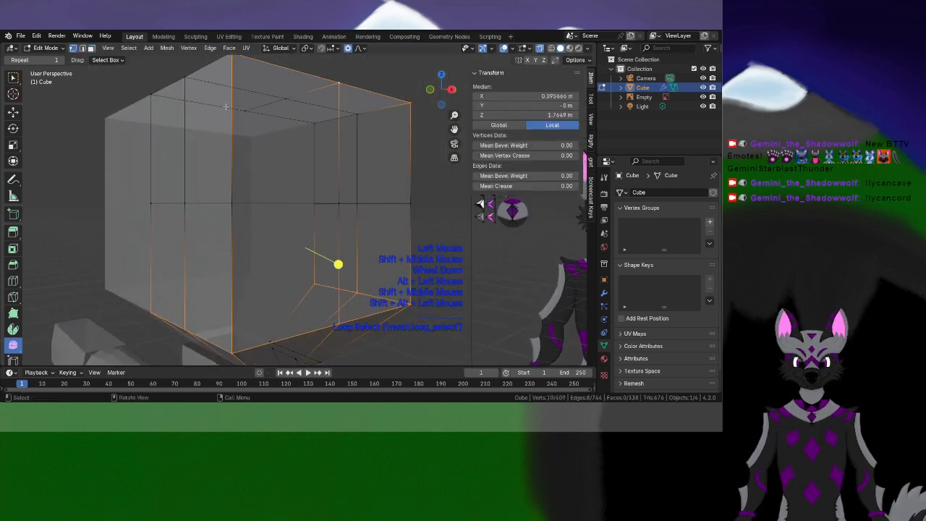
middle_click_drag(302, 82, 265, 109)
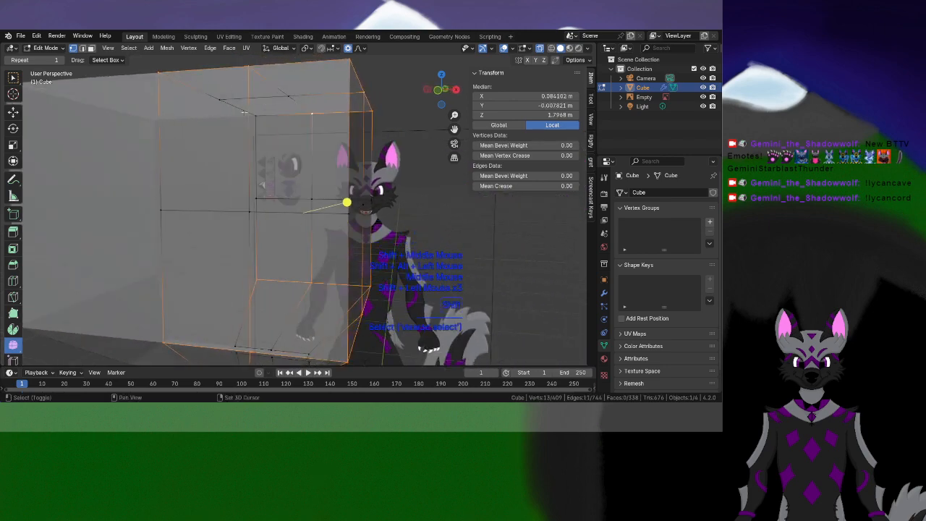
left_click_drag(340, 184, 444, 190)
scroll(431, 194, "down", 1)
key("ctrl+z")
Extend the selection to the remaining top and mid-height vertices of the head block
middle_click_drag(311, 137, 241, 170, "shift")
left_click(288, 176, "shift")
left_click(248, 182, "shift")
left_click(241, 170, "shift")
left_click(370, 244, "shift")
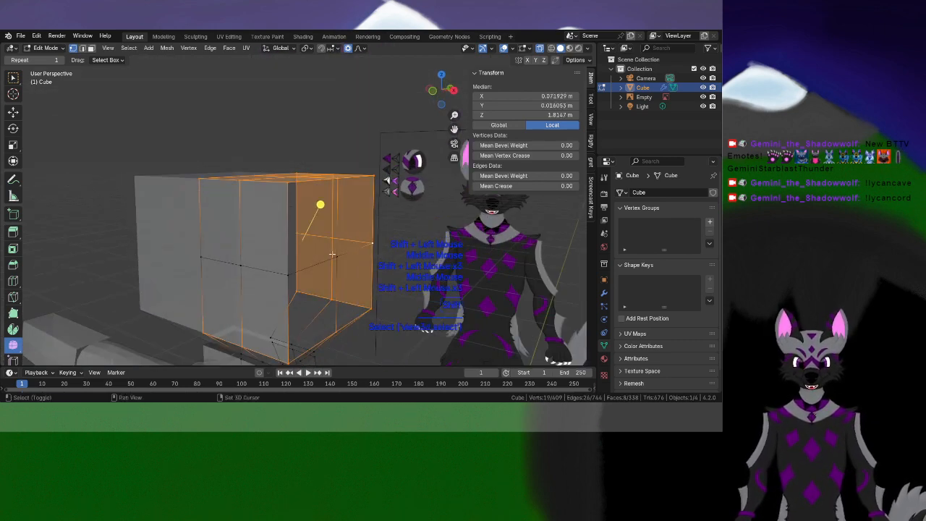
left_click(338, 257, "shift")
left_click(288, 274, "shift")
left_click(241, 266, "shift")
left_click(203, 260, "shift")
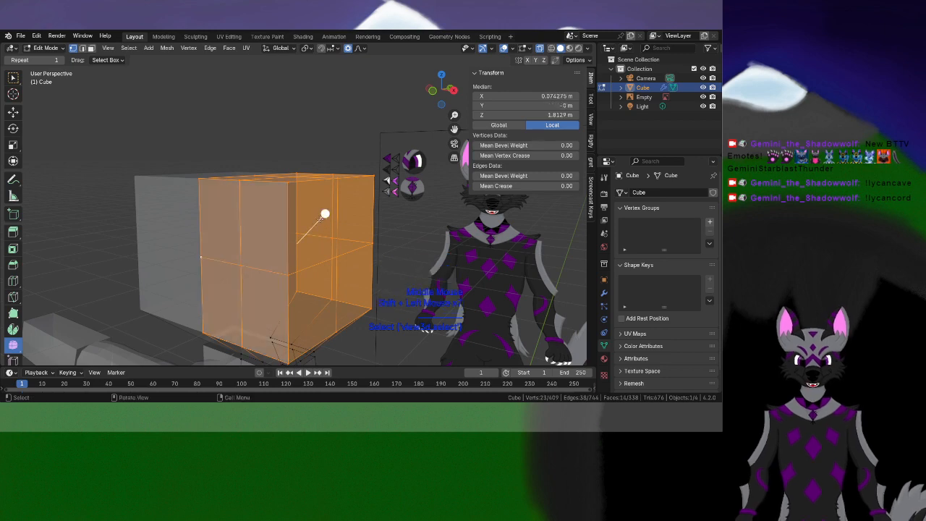
Try smoothing the selected head vertices with a strength of about 1.07
key("shift+alt+s")
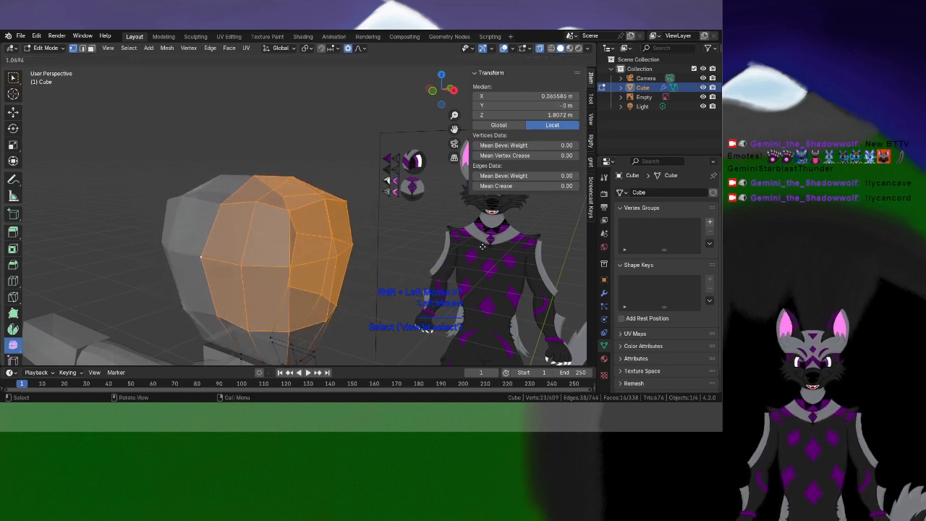
left_click_drag(482, 246, 480, 247)
key("ctrl+z")
Add the vertices around the head's bottom opening above the neck to the selection
middle_click_drag(300, 344, 292, 291, "shift")
middle_click_drag(292, 291, 278, 268)
scroll(278, 269, "up", 1)
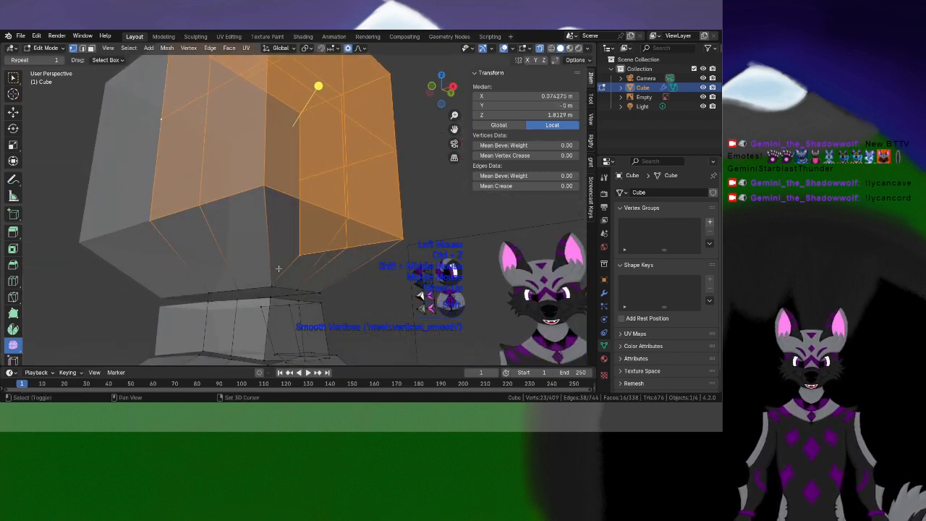
left_click(219, 283, "shift")
left_click(279, 289, "shift")
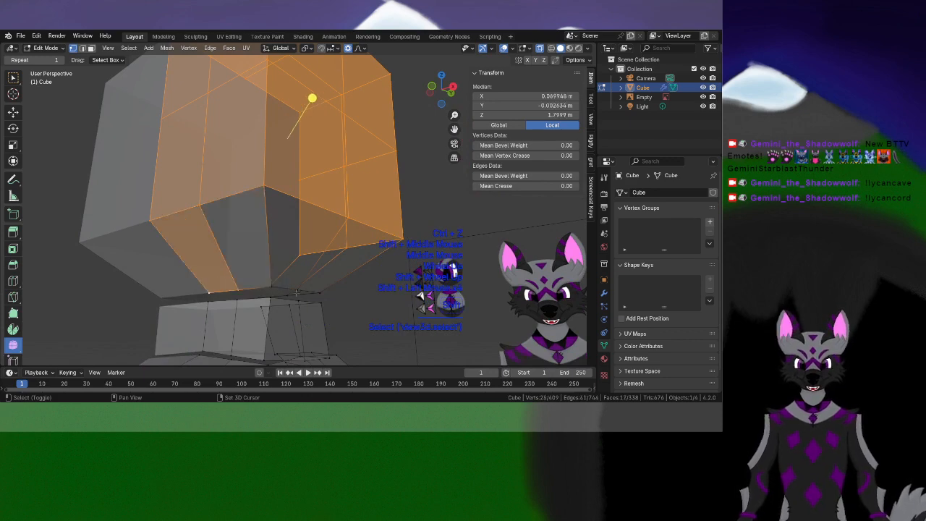
left_click(293, 290, "shift")
middle_click_drag(295, 290, 257, 291)
left_click(277, 290, "shift")
scroll(308, 275, "up", 1)
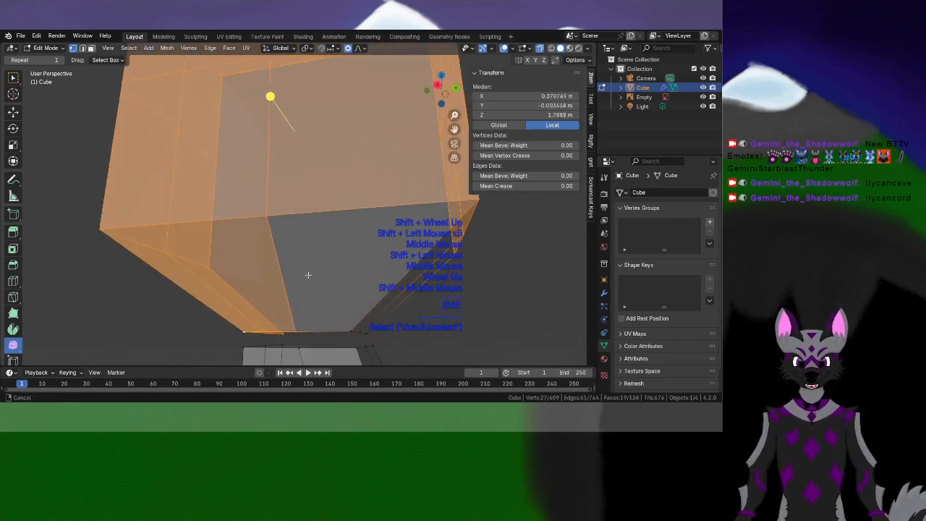
mouse_move(308, 275)
middle_mouse_down("shift")
mouse_move(318, 283)
mouse_move(304, 310)
mouse_move(319, 290)
middle_mouse_up("shift")
left_click(303, 310, "shift")
left_click(337, 308, "shift")
left_click(337, 307, "shift")
Try moving the selected head freely
scroll(337, 307, "down", 2)
scroll(318, 289, "up", 1)
key("g")
left_click(293, 223)
key("ctrl+z")
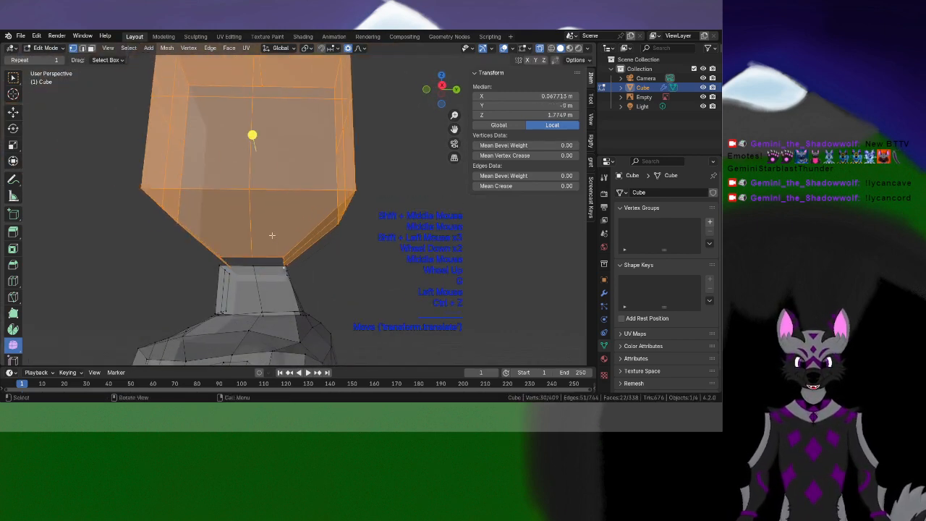
Smooth the selected head vertices with a smoothing value of 0.863
middle_click_drag(293, 222, 235, 230)
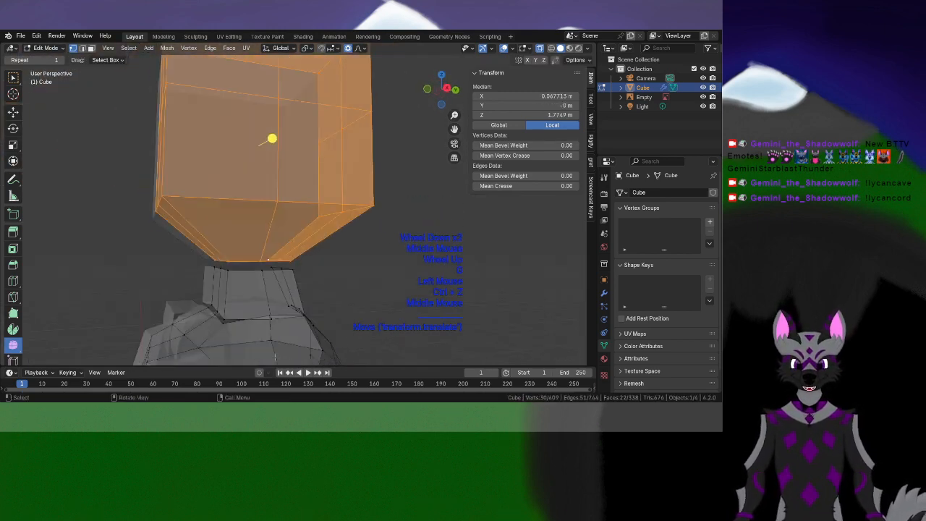
scroll(304, 147, "up", 2)
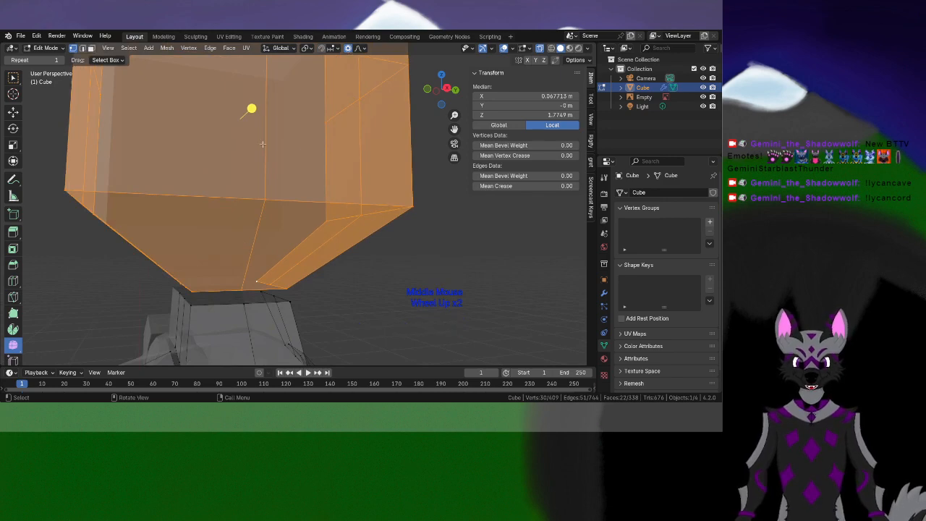
middle_click_drag(263, 143, 305, 206, "shift")
left_click_drag(296, 126, 423, 183)
Smooth the head vertices two more times, with smoothing values of 1.145 and 0.757
scroll(308, 188, "down", 3)
middle_click_drag(295, 190, 292, 268, "shift")
middle_click_drag(293, 268, 383, 270)
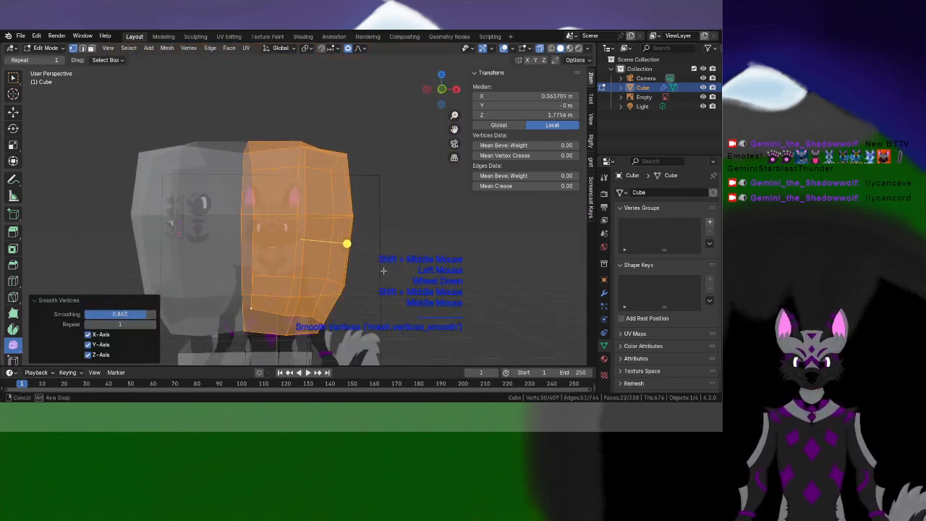
left_click_drag(347, 243, 521, 205)
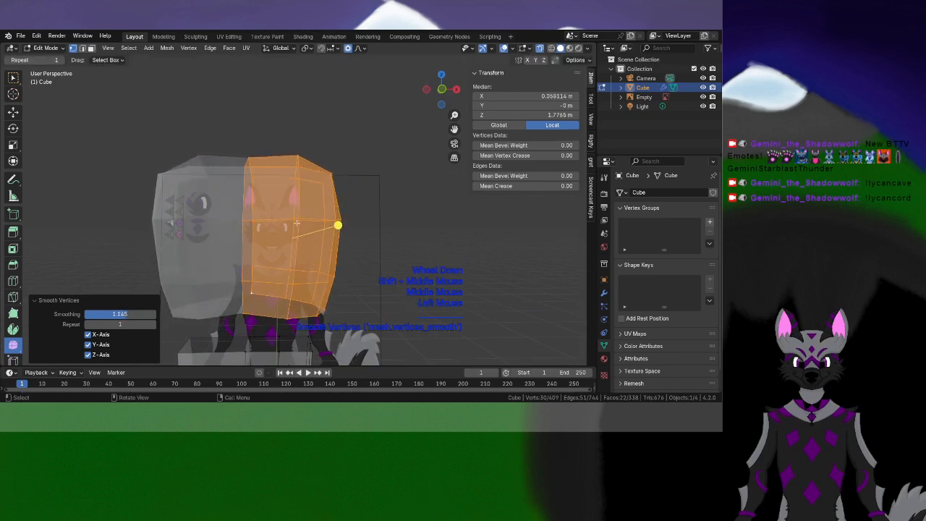
left_click_drag(337, 225, 308, 228)
scroll(399, 234, "down", 2)
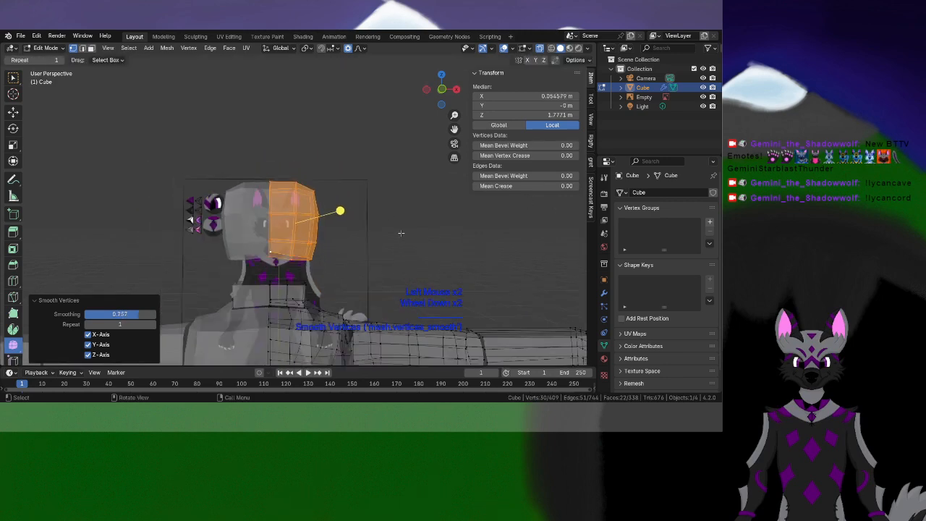
Undo the recent smoothing passes on the head
middle_click_drag(400, 233, 324, 169)
key("ctrl+z")
key("ctrl+z")
key("ctrl+z")
key("ctrl+z")
scroll(295, 230, "up", 2)
scroll(326, 126, "down", 2)
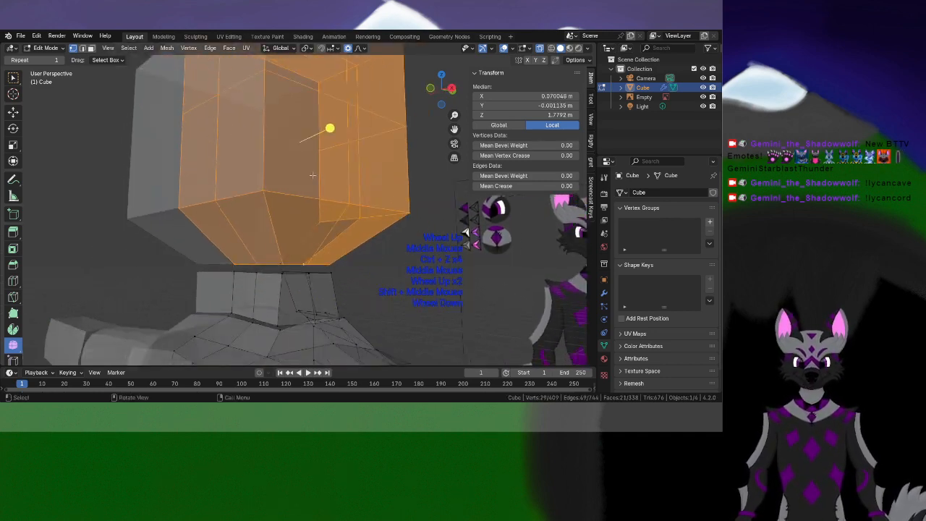
Select the edge loop around the head's bottom opening above the neck and delete its vertices
left_click(287, 249, "alt")
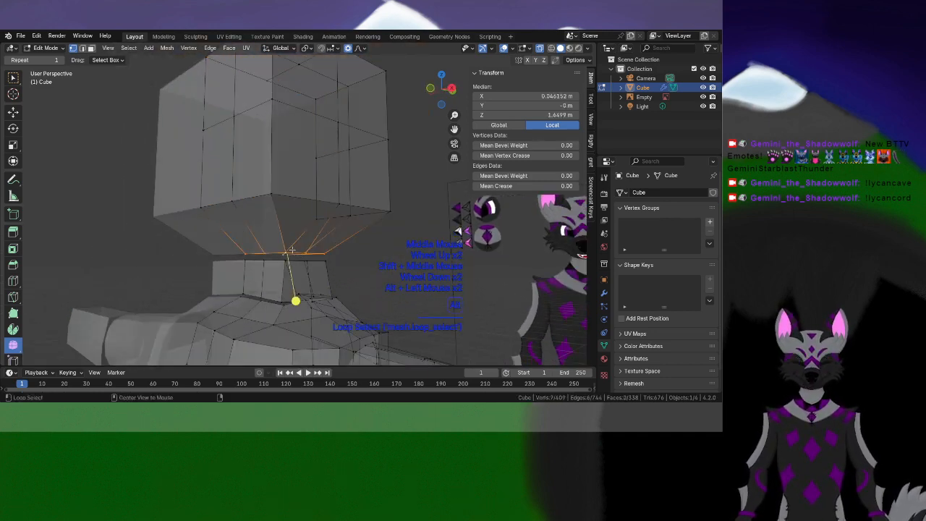
right_click(292, 250)
left_click(273, 390)
middle_click_drag(283, 230, 301, 260, "shift")
Select the head's horizontal edge loops one after another, from the new bottom edge up to the top
left_click(272, 243, "alt")
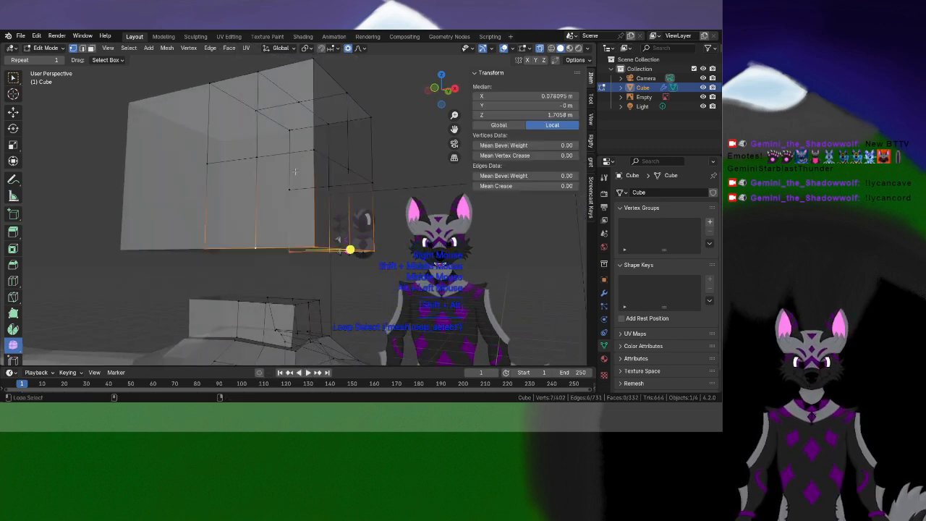
middle_click_drag(295, 171, 283, 160)
scroll(281, 158, "up", 2)
left_click(291, 101, "alt+shift")
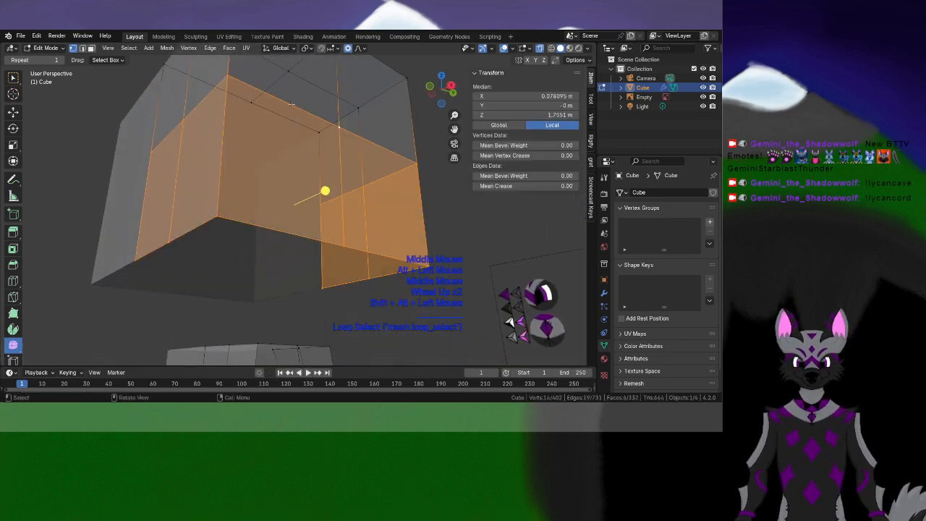
middle_click_drag(302, 106, 300, 196, "shift")
left_click(321, 157, "alt+shift")
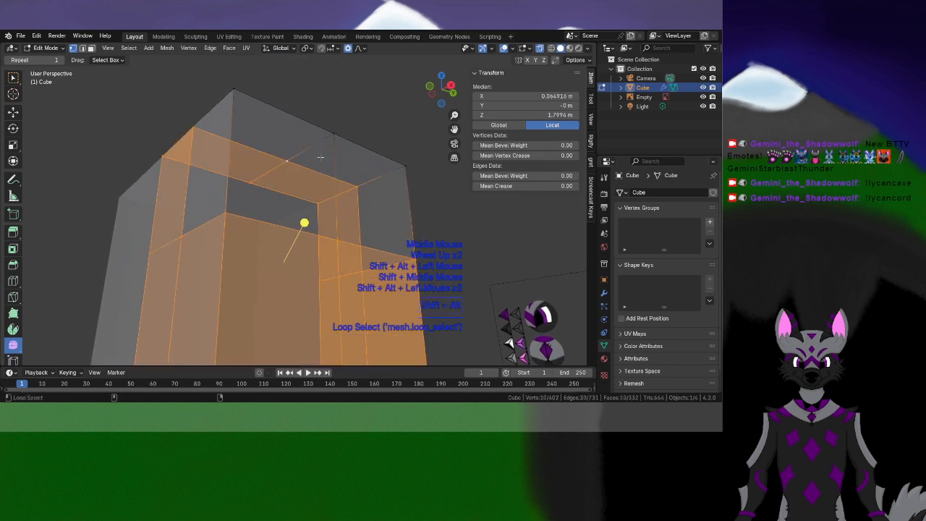
left_click(311, 128, "alt+shift")
middle_click_drag(311, 128, 323, 234)
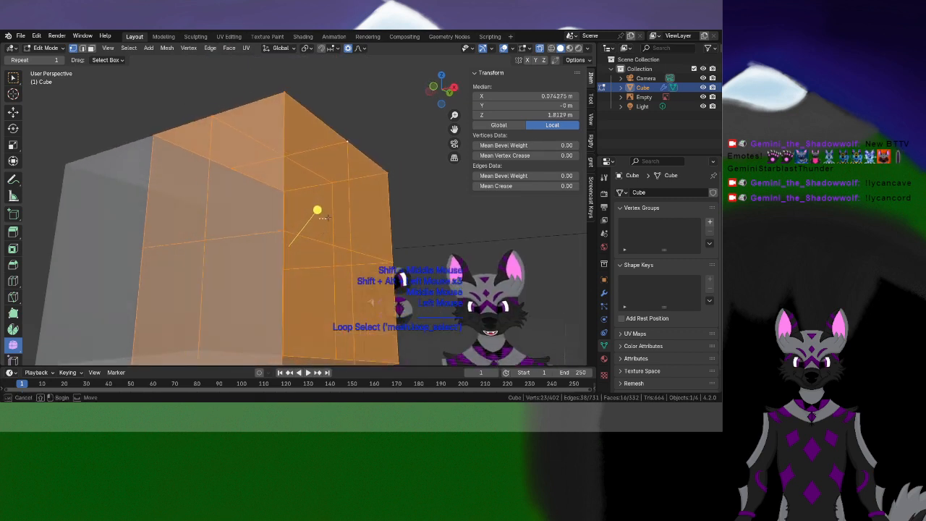
Add three centred loop cuts through the head, including a horizontal one around its upper part
left_click(302, 218)
left_click(277, 192)
left_click(276, 194)
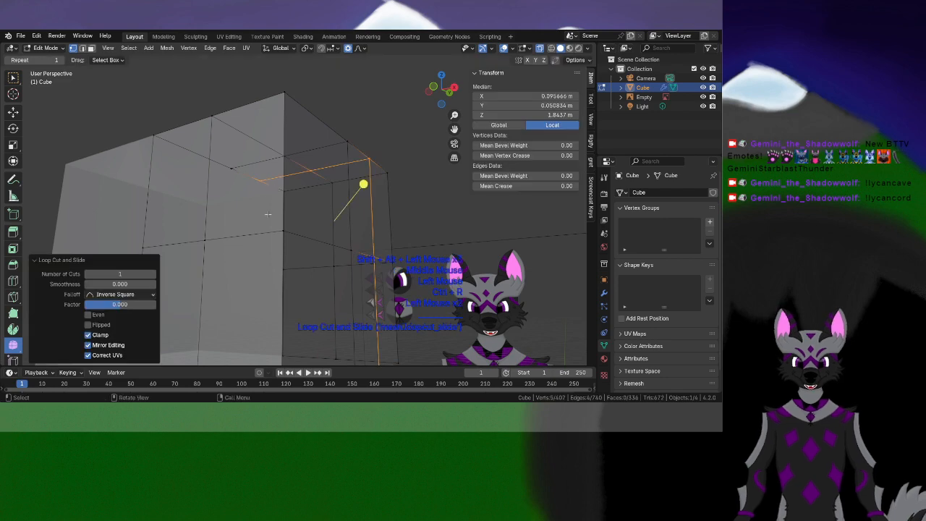
key("ctrl+r")
left_click(255, 194)
left_click(254, 194)
mouse_move(254, 194)
middle_mouse_down()
mouse_move(328, 220)
mouse_move(271, 185)
middle_mouse_up()
key("ctrl+r")
left_click(244, 240)
left_click(243, 240)
middle_click_drag(243, 240, 267, 173, "shift")
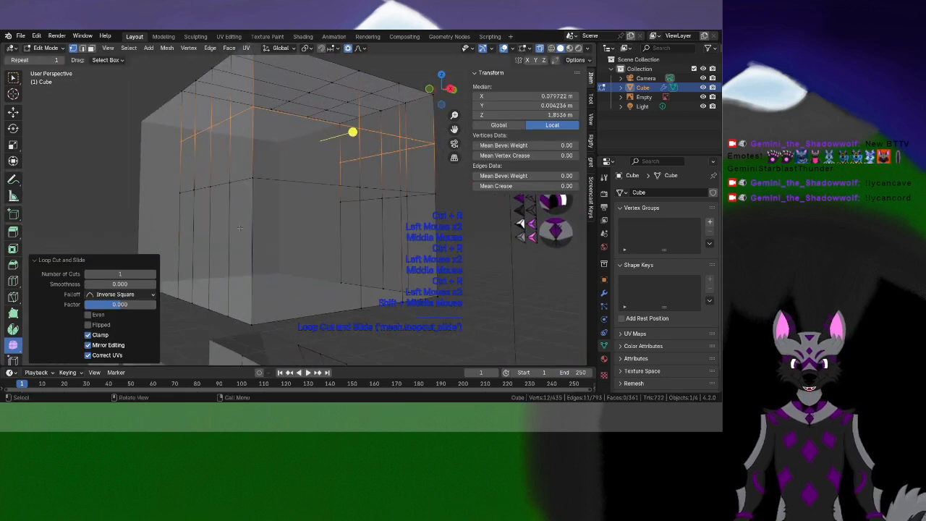
Add a centred horizontal loop cut around the head's lower part and a centred vertical one through its side
key("ctrl+r")
left_click(238, 230)
left_click(238, 230)
scroll(238, 230, "down", 1)
middle_click_drag(238, 230, 267, 226)
key("ctrl+r")
left_click(296, 195, "ctrl")
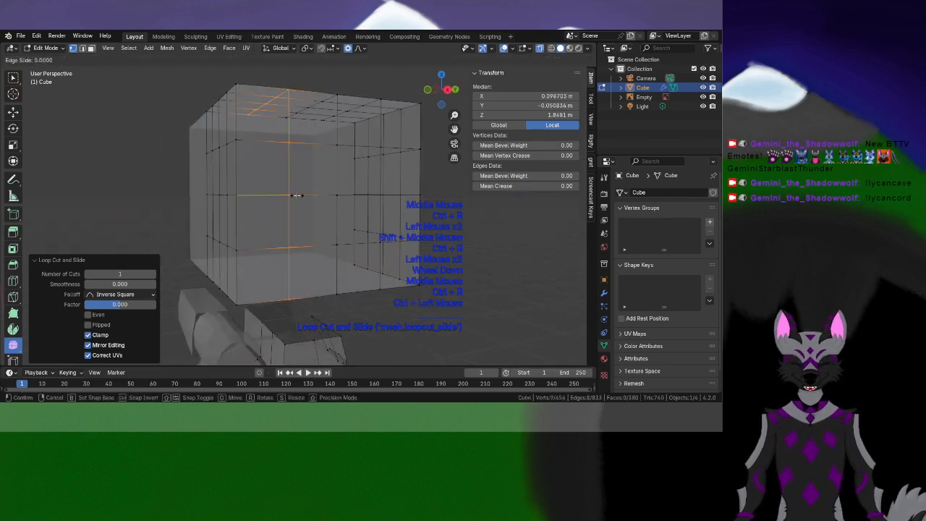
left_click(296, 196)
Select all vertices of the head half and try smoothing them with a value of 1.264
middle_click_drag(297, 196, 334, 183)
scroll(334, 184, "down", 2)
left_click_drag(201, 121, 363, 181)
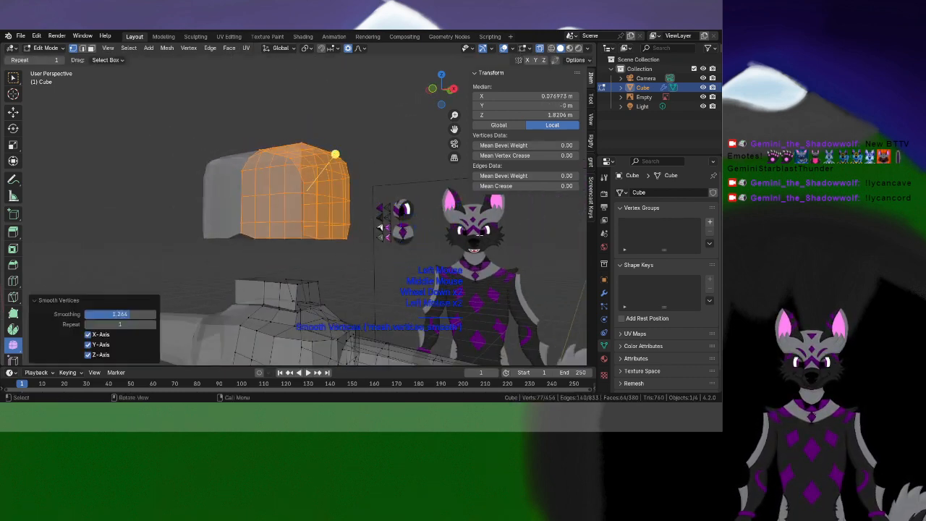
middle_click_drag(318, 213, 299, 211)
key("ctrl+z")
scroll(264, 230, "up", 2)
scroll(264, 229, "up", 1)
scroll(299, 211, "down", 1)
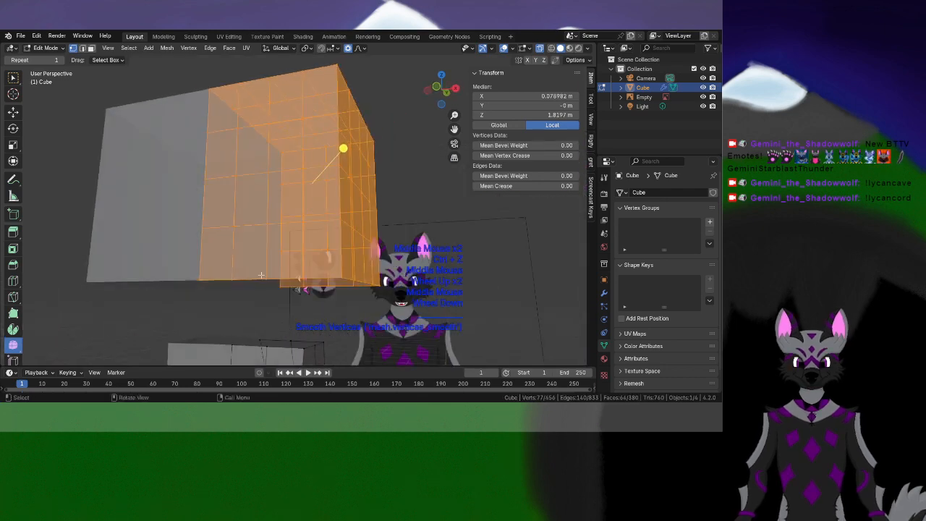
Deselect two vertices on the centre line of the head's bottom edge and try smoothing the rest with a value of 1.266
left_click(200, 281, "shift")
left_click(285, 289, "shift")
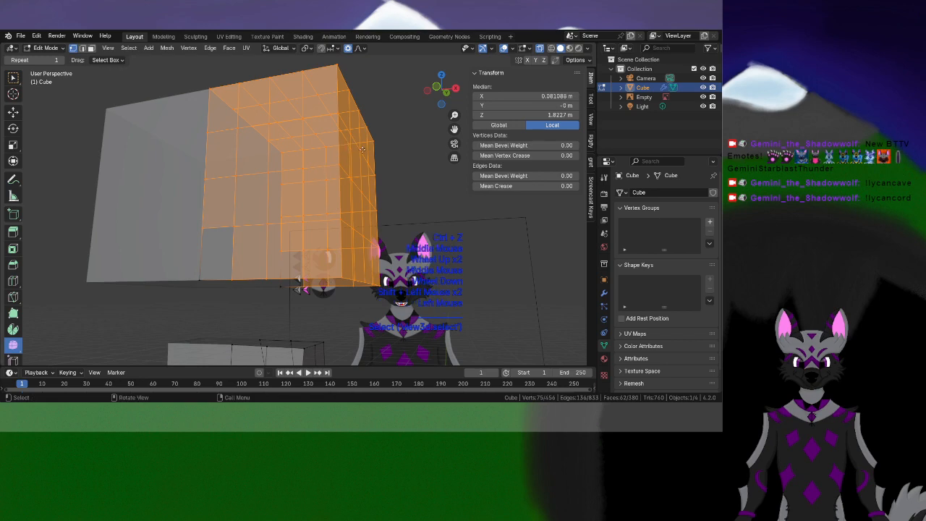
left_click_drag(361, 149, 343, 150)
middle_click_drag(343, 150, 361, 239)
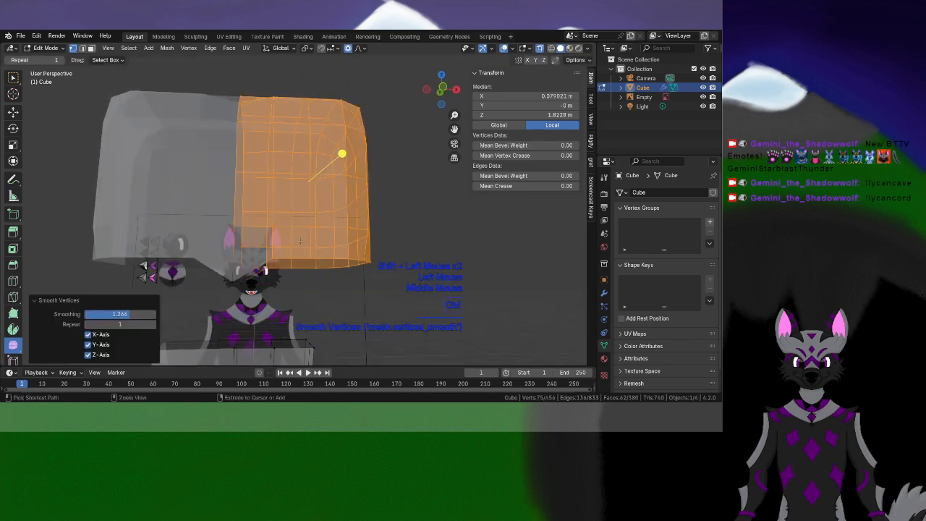
key("ctrl+z")
Add the two deselected bottom vertices back to the selection and move the head down along the Z axis
middle_click_drag(303, 239, 250, 281)
left_click(317, 318, "shift")
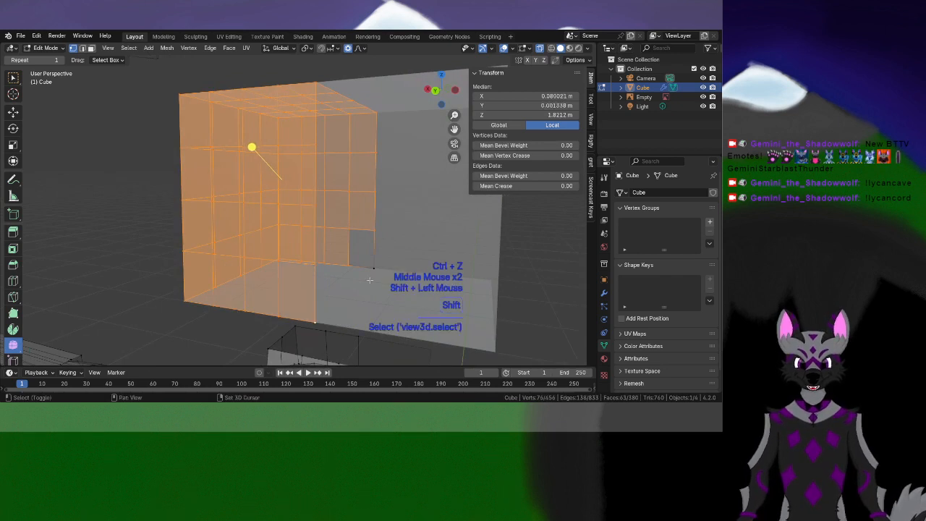
middle_click_drag(378, 266, 370, 227)
key("g")
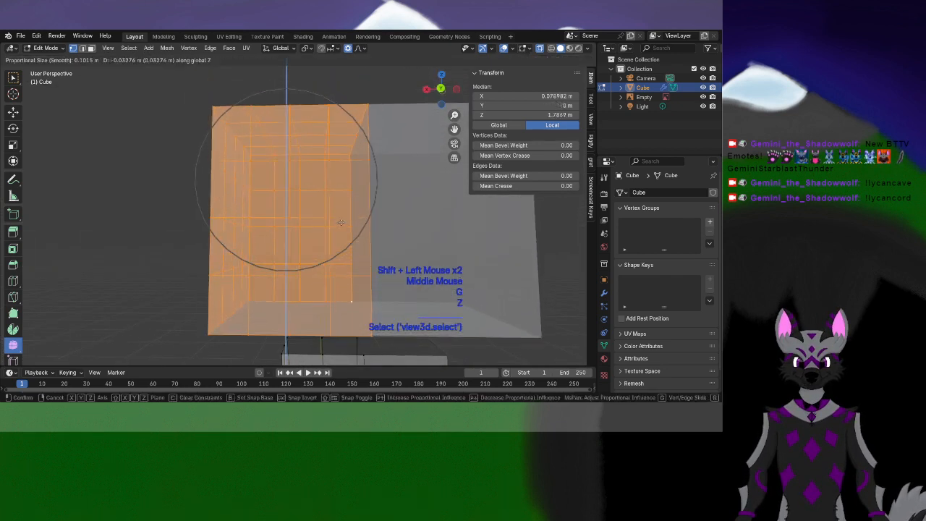
key("z")
left_click(337, 230)
scroll(337, 230, "down", 2)
middle_click_drag(337, 230, 366, 220)
Undo the head edits back to before the vertices around its bottom opening were deleted
key("ctrl+z")
key("ctrl+z")
key("ctrl+z")
key("ctrl+z")
key("ctrl+z")
key("ctrl+z")
key("ctrl+z")
key("ctrl+z")
key("ctrl+z")
key("ctrl+z")
key("ctrl+z")
key("ctrl+z")
key("ctrl+z")
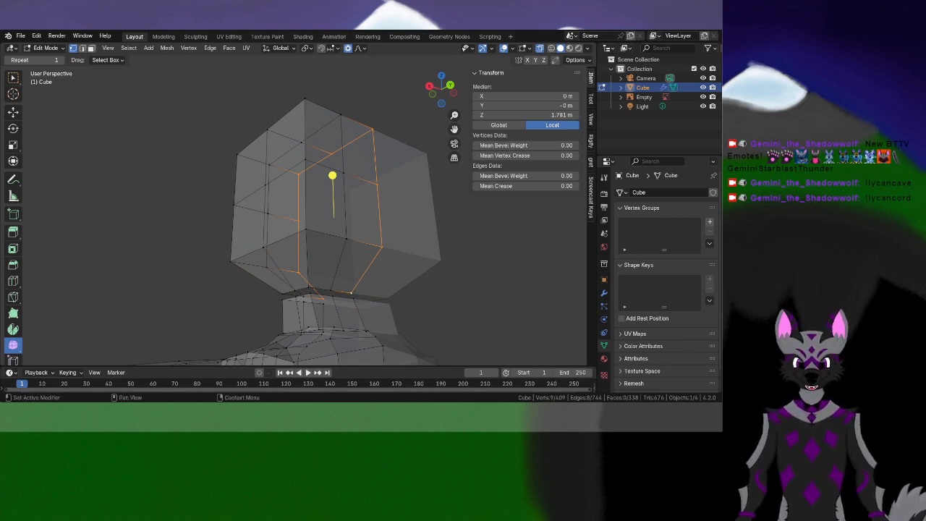
Try moving a single vertex at the head's bottom opening freely
middle_click_drag(295, 239, 413, 250)
scroll(413, 250, "up", 2)
middle_click_drag(335, 266, 264, 279, "shift")
scroll(264, 279, "down", 1)
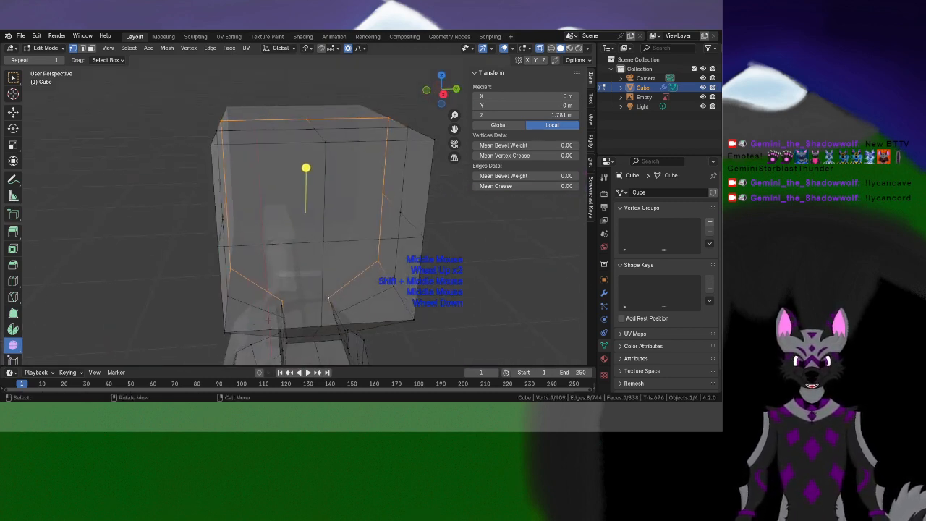
middle_click_drag(322, 298, 279, 271, "shift")
scroll(259, 261, "up", 2)
left_click(257, 275)
key("g")
left_click(326, 291)
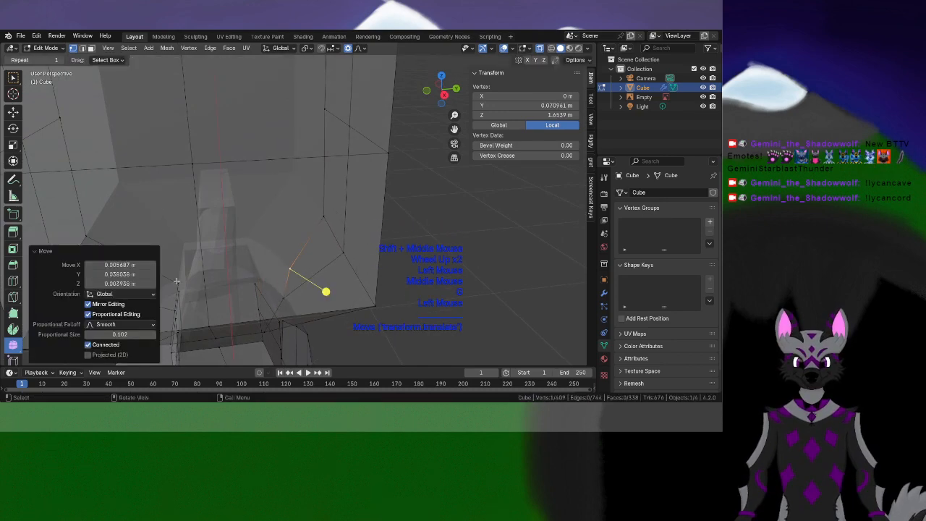
key("ctrl+z")
Add a centred horizontal loop cut around the upper part of the head
middle_click_drag(200, 277, 256, 246, "shift")
key("ctrl+r")
scroll(244, 228, "down", 2)
Try a centred vertical loop cut running over the top and side of the head
key("ctrl+r")
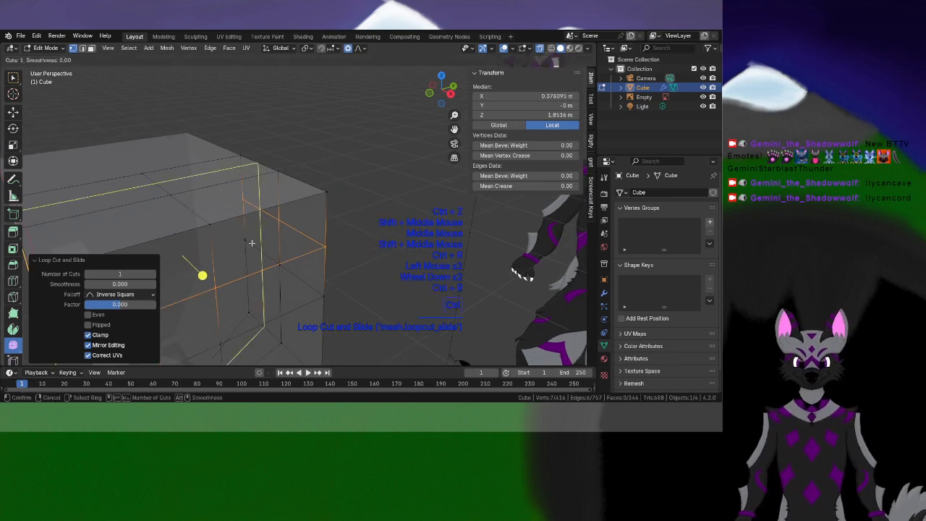
left_click(253, 228)
left_click(253, 227)
key("ctrl+z")
middle_click_drag(256, 226, 233, 226)
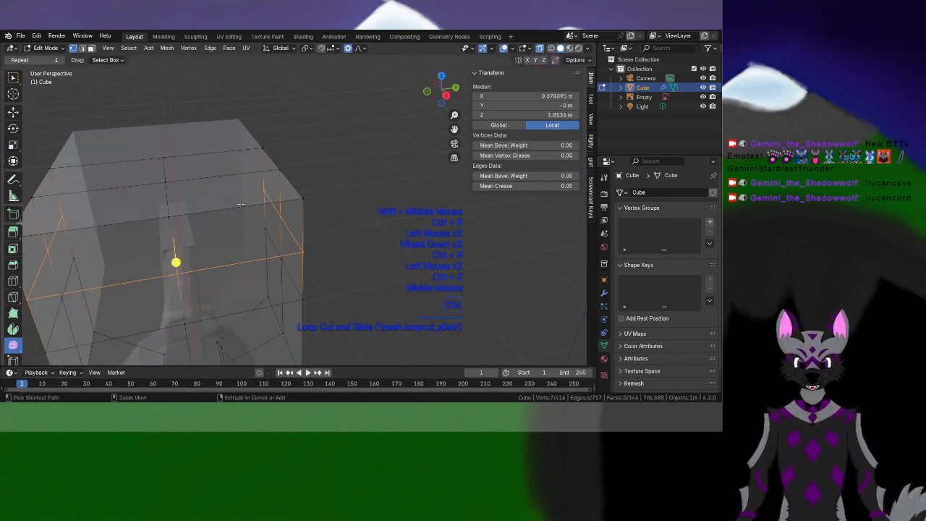
Add centred vertical loop cuts in both halves of the head's side and a horizontal one around its lower half
key("ctrl+r")
left_click(207, 203)
left_click(206, 203)
key("ctrl+r")
left_click(125, 204, "ctrl")
left_click(126, 205)
middle_click_drag(167, 196, 253, 236, "shift")
scroll(287, 289, "down", 1)
key("ctrl+r")
left_click(289, 292)
left_click(290, 292)
Select the vertical edge loops along the front and back corners of the head's side and smooth them
scroll(271, 264, "up", 1)
left_click(244, 174)
middle_click_drag(244, 174, 272, 177)
scroll(203, 155, "up", 1)
left_click(201, 183, "alt+shift")
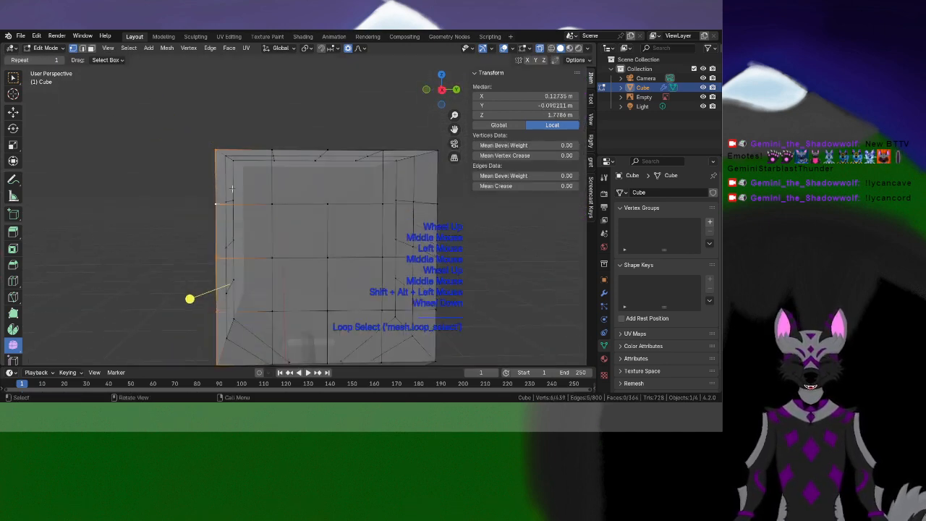
scroll(398, 187, "down", 1)
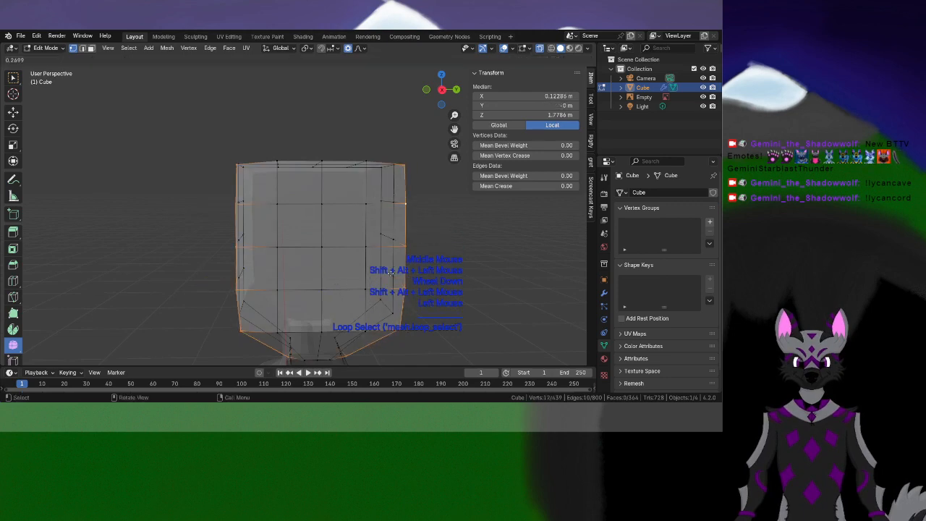
left_click_drag(461, 252, 421, 251)
Smooth the head's front top edge and the top edge along its side
middle_click_drag(337, 250, 358, 268)
scroll(356, 269, "up", 1)
scroll(355, 268, "up", 1)
left_click(261, 160, "alt")
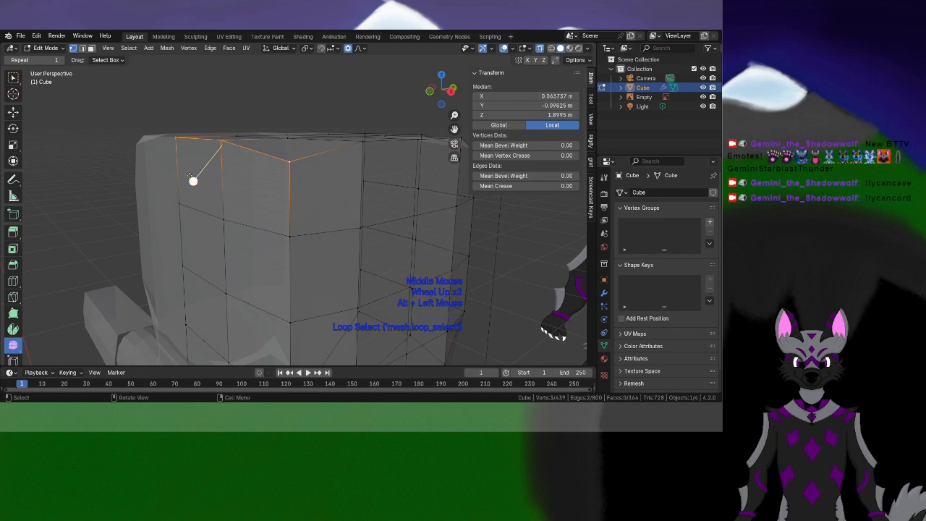
middle_click_drag(353, 182, 313, 191, "shift")
left_click(313, 191, "alt")
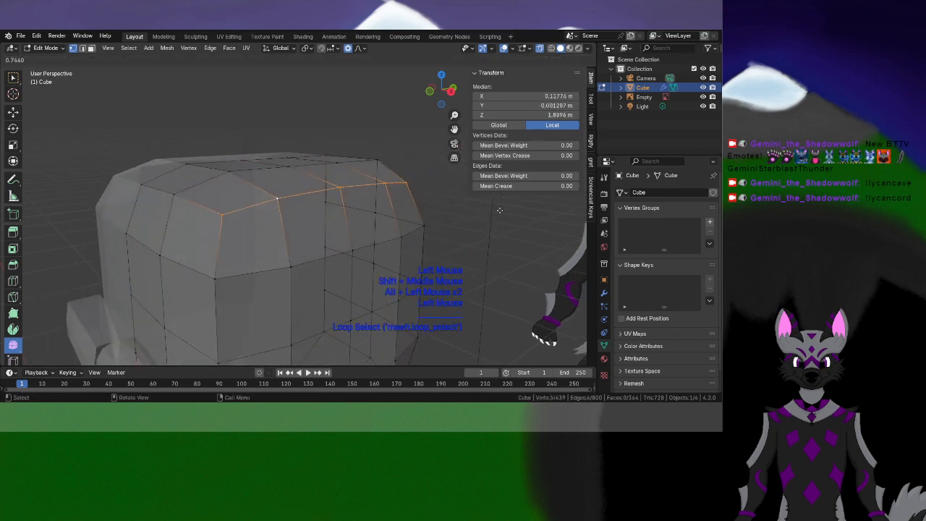
left_click(322, 159)
Select the head's back top edge and smooth its vertices with a value of 0.951
middle_click_drag(322, 159, 202, 184)
left_click(382, 161, "alt")
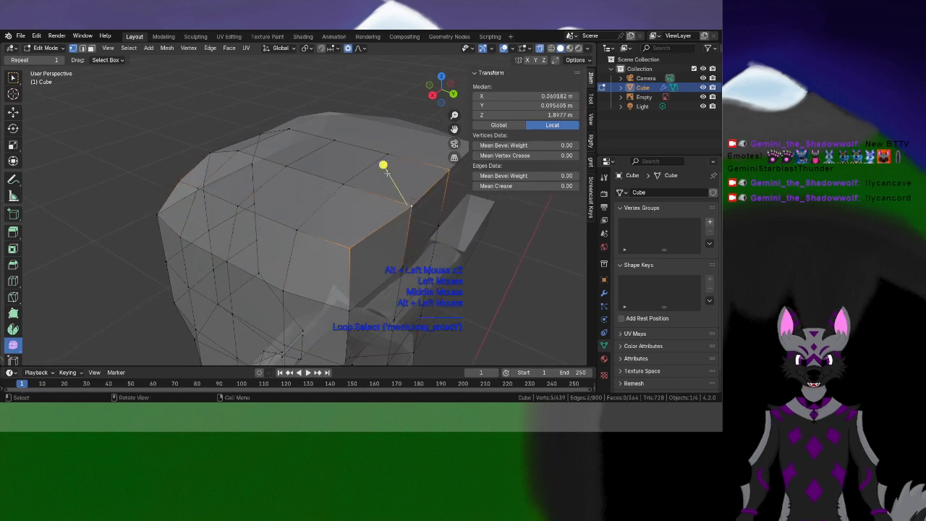
left_click_drag(388, 172, 443, 190)
key("ctrl+z")
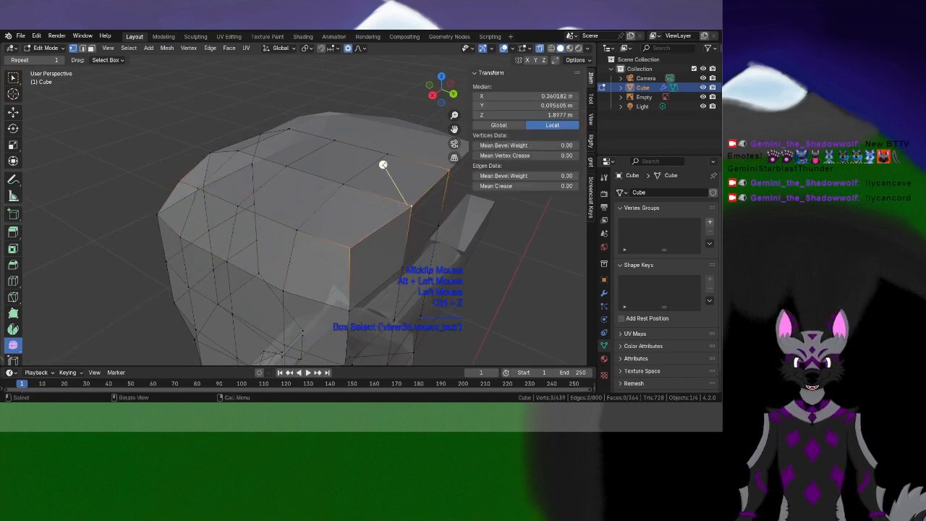
left_click(382, 162)
middle_click_drag(382, 163, 332, 80, "shift")
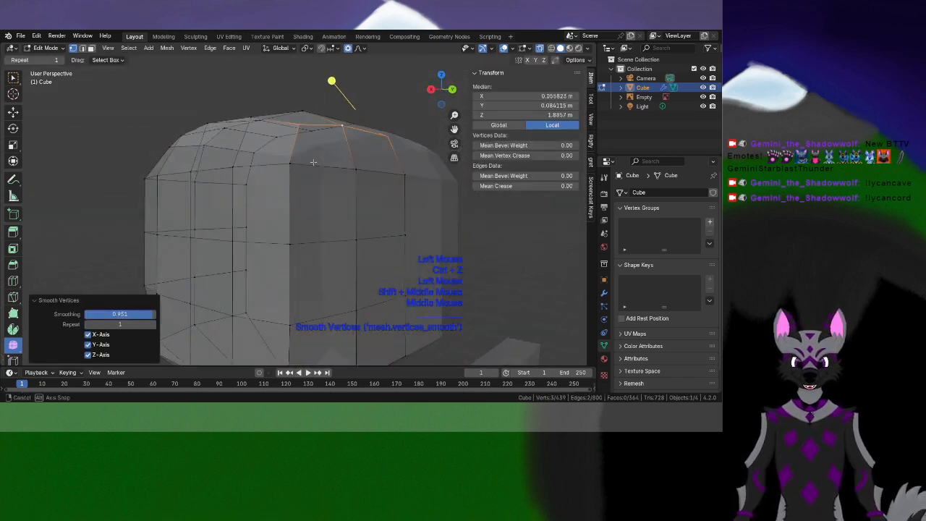
In front view, move the edge loop around the head's jaw down about 0.016 m and inward about 0.002 m
scroll(313, 162, "down", 4)
middle_click_drag(313, 162, 299, 202)
scroll(311, 180, "up", 1)
scroll(311, 188, "down", 2)
scroll(311, 186, "down", 1)
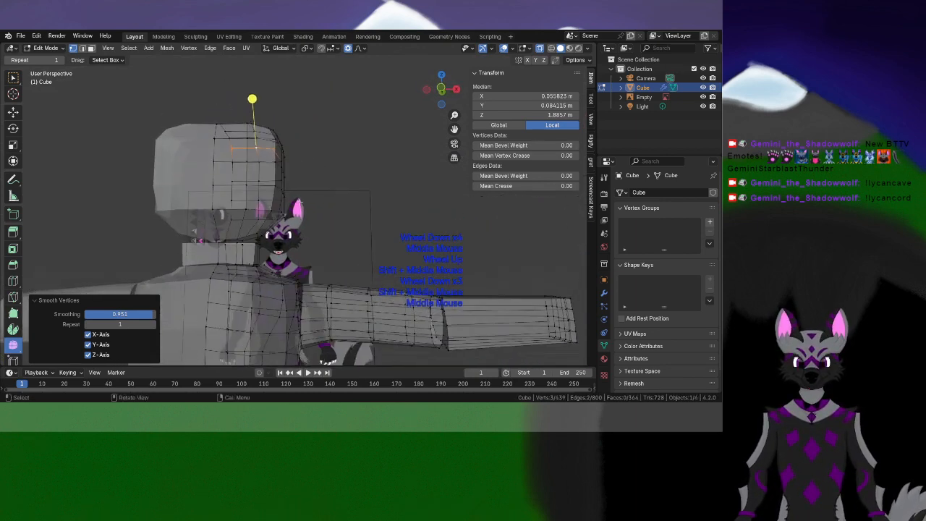
key("KP_1")
scroll(163, 202, "up", 2)
middle_click_drag(163, 202, 254, 189, "shift")
scroll(263, 181, "up", 3)
middle_click_drag(263, 269, 248, 205, "shift")
left_click(231, 187, "alt")
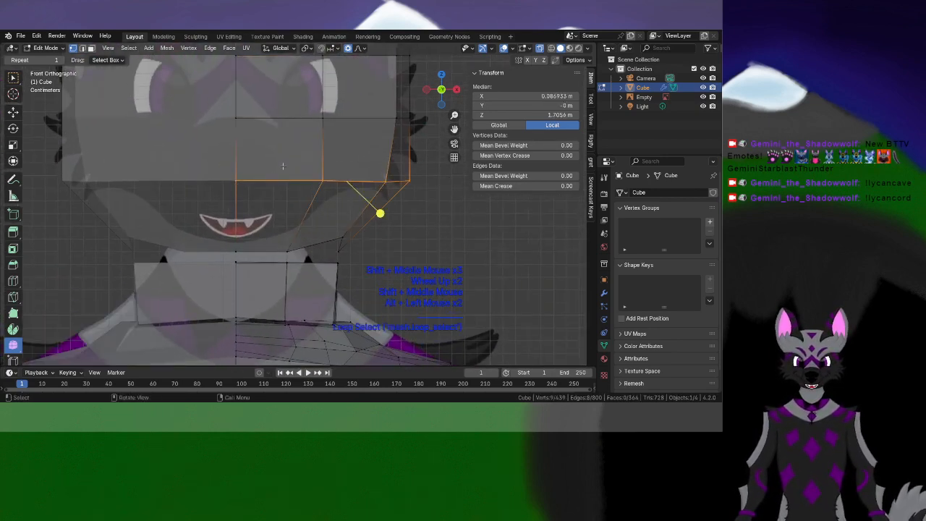
key("g")
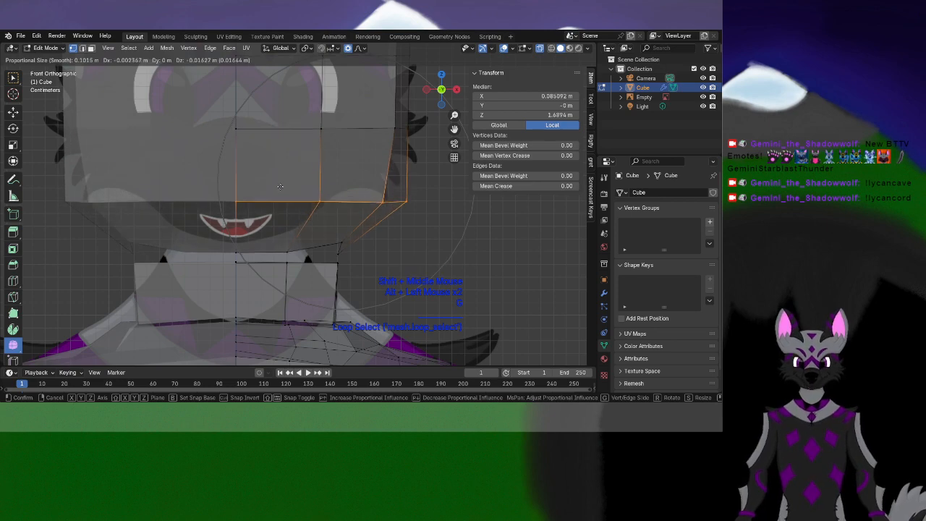
left_click(280, 187)
Add a centred vertical loop cut on the head between the centre line and the column through the eye
middle_click_drag(299, 193, 347, 304, "shift")
scroll(363, 265, "down", 3)
scroll(334, 225, "up", 5)
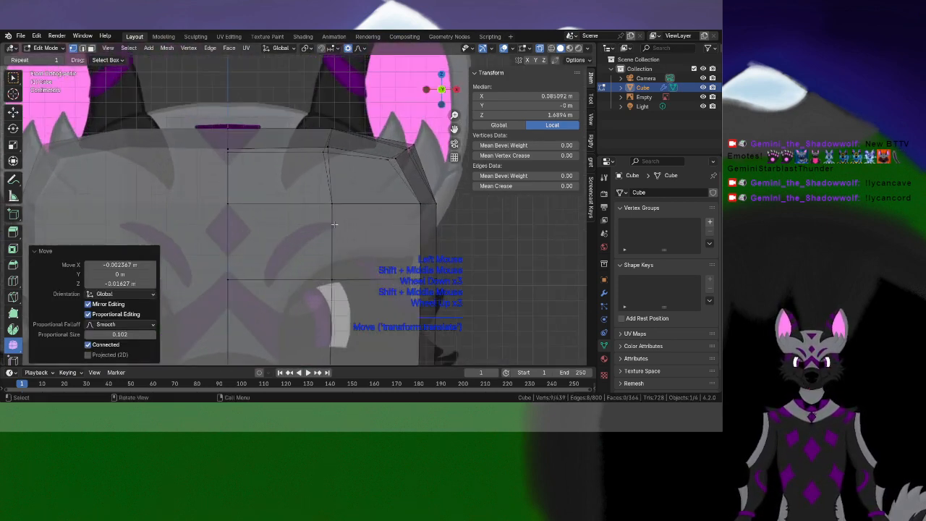
middle_click_drag(350, 176, 309, 172, "shift")
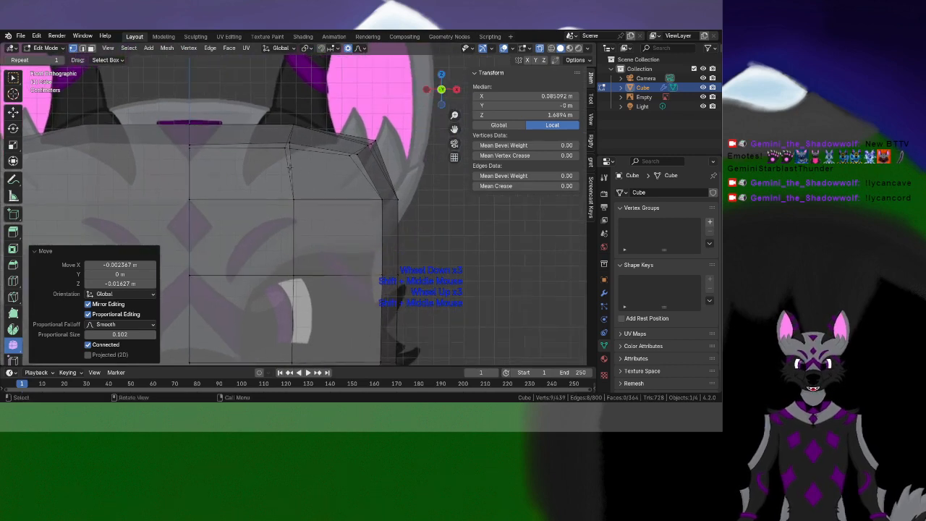
middle_click_drag(296, 222, 323, 118, "shift")
scroll(281, 222, "down", 2)
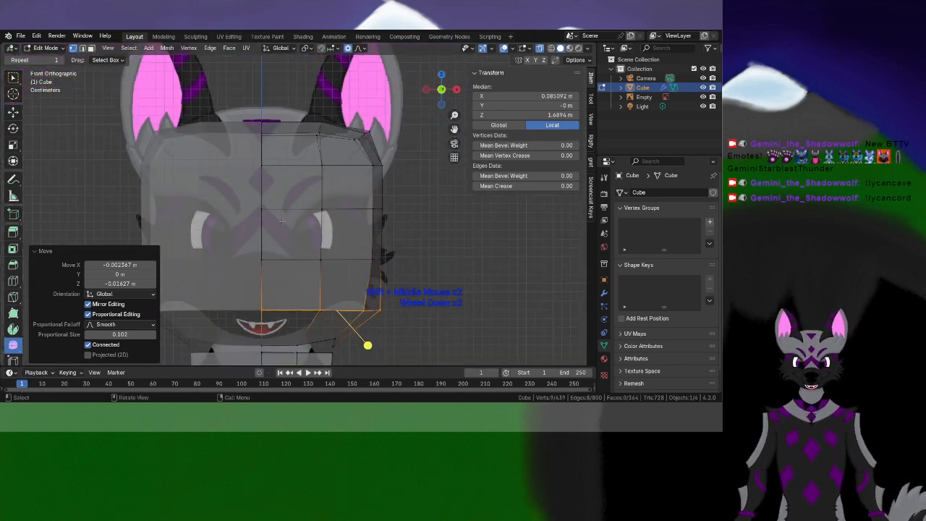
scroll(288, 220, "up", 2)
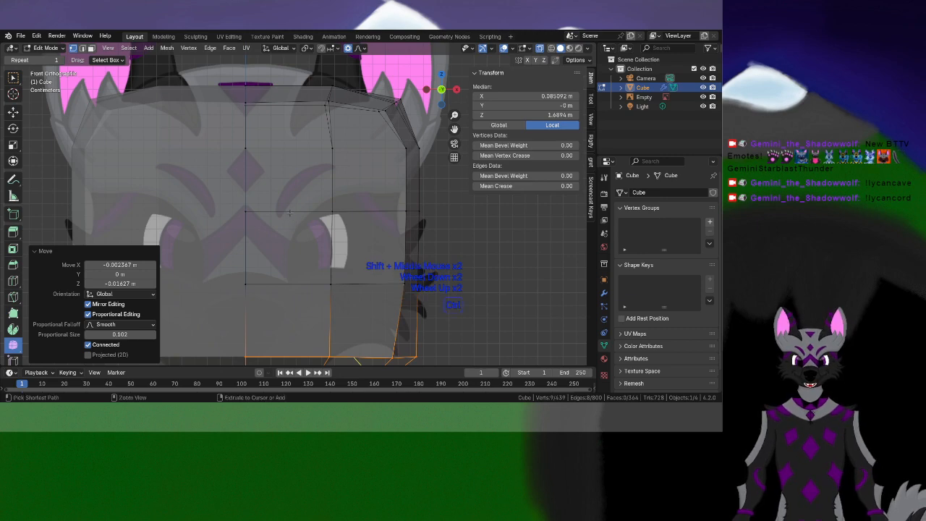
key("ctrl+r")
left_click(289, 212)
left_click(289, 213)
middle_click_drag(283, 277, 273, 308, "shift")
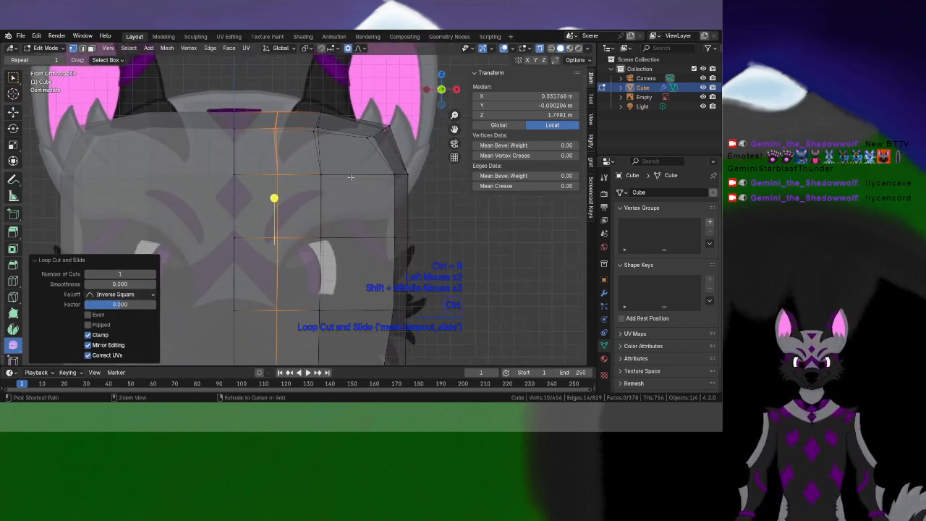
Add vertical loop cuts through the head's outer front column and along its side, plus extra cuts around the head
key("ctrl+r")
left_click(359, 198)
left_click(359, 198)
middle_click_drag(360, 197, 234, 218, "shift")
scroll(216, 168, "down", 3)
scroll(233, 217, "up", 1, "shift")
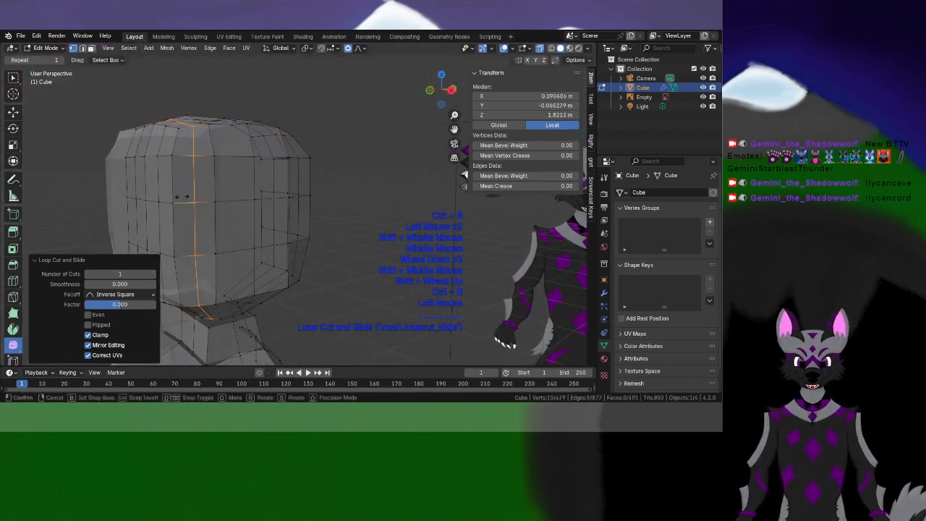
left_click(270, 152, "ctrl")
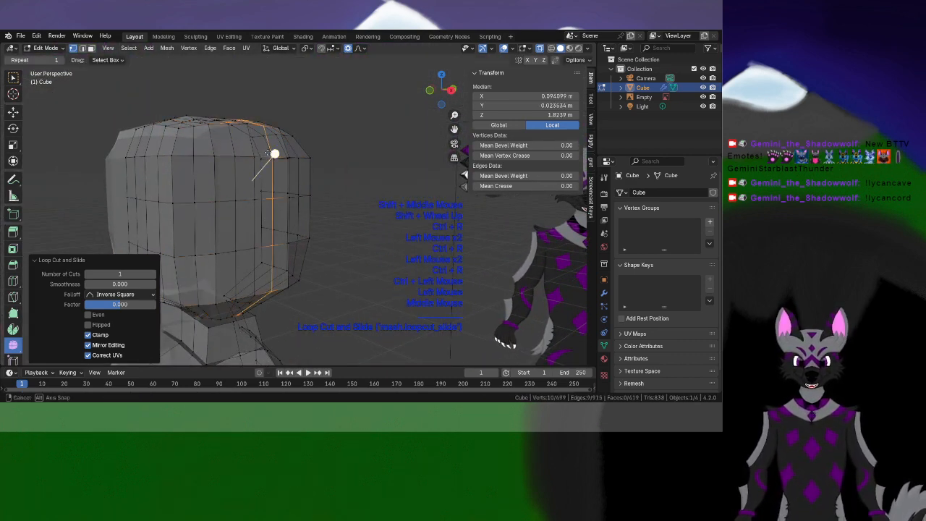
middle_click_drag(268, 153, 311, 239)
scroll(340, 186, "up", 4)
scroll(339, 186, "down", 2, "shift")
middle_click_drag(311, 238, 279, 294)
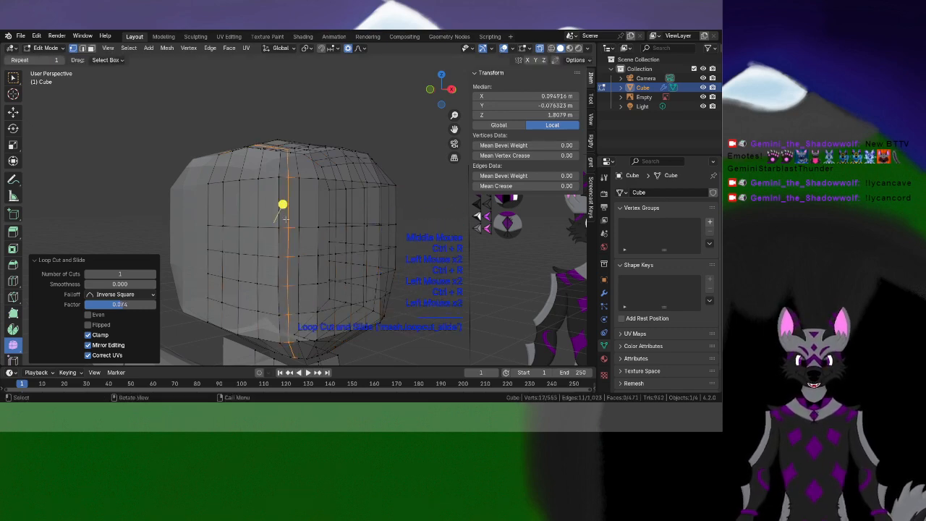
Undo the vertical loop cut near the head's front corner and add two centred horizontal loop cuts around the upper head
key("ctrl+z")
left_click(361, 253, "ctrl")
left_click(360, 253)
middle_click_drag(360, 253, 376, 220)
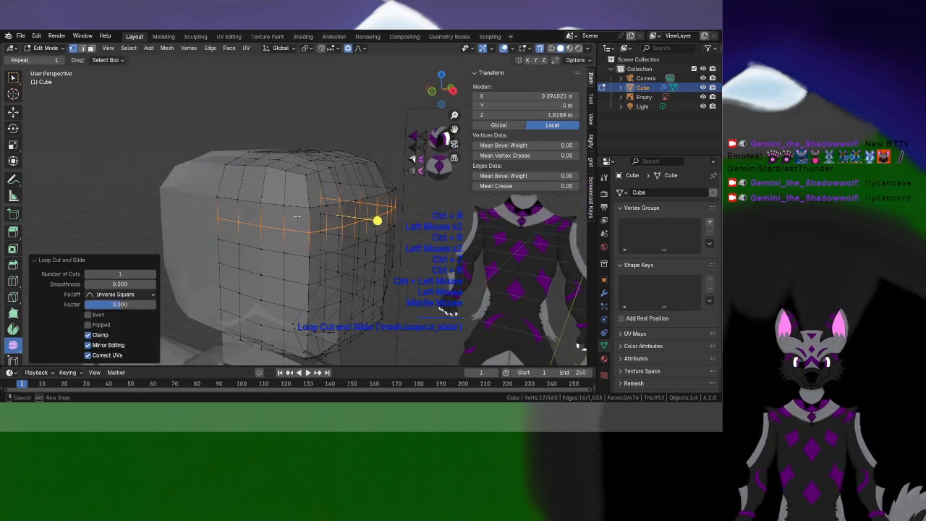
middle_click_drag(418, 241, 452, 233)
middle_click_drag(376, 273, 396, 202, "shift")
middle_click_drag(396, 202, 393, 211)
Select the vertices along the face's front centre line and move them forward with a proportional size of 0.1635 m
scroll(393, 212, "up", 2)
middle_click_drag(206, 185, 305, 225, "shift")
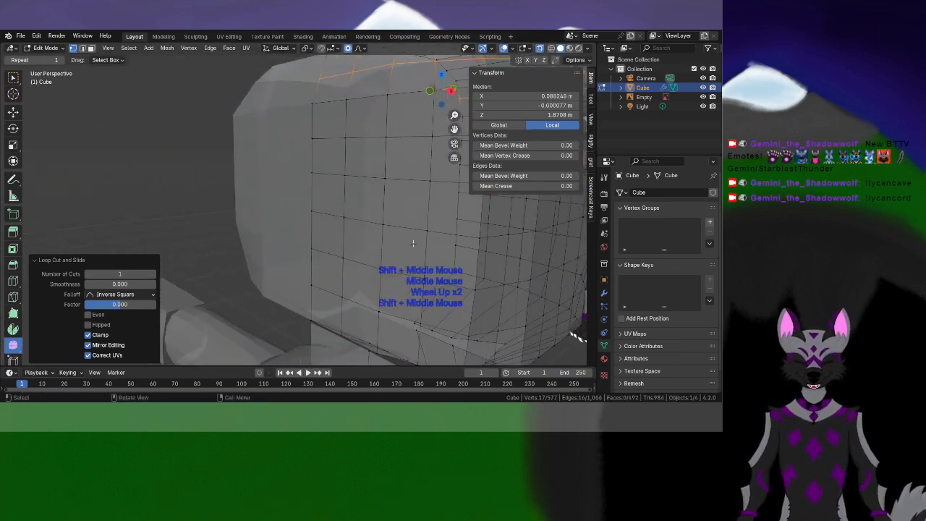
left_click(304, 224, "alt")
left_click(306, 218)
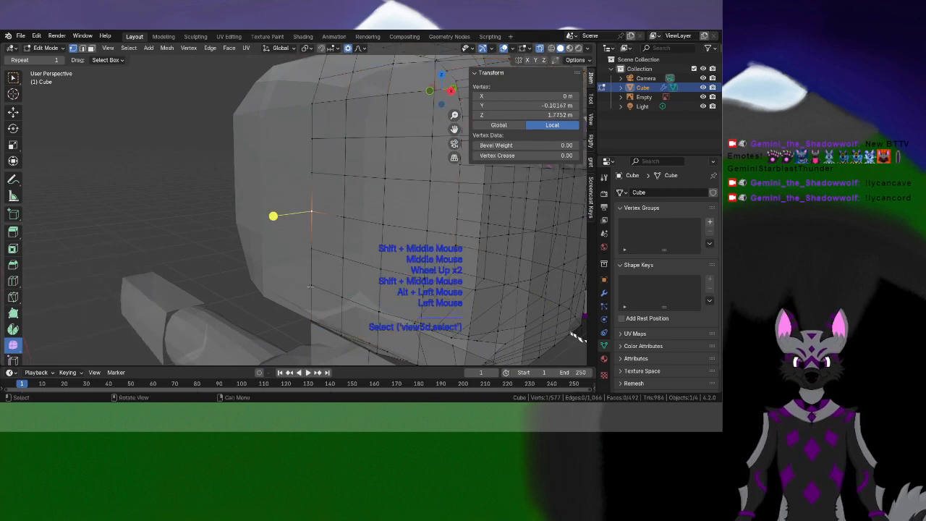
left_click(312, 249, "shift")
left_click(310, 174, "shift")
left_click(312, 138, "shift")
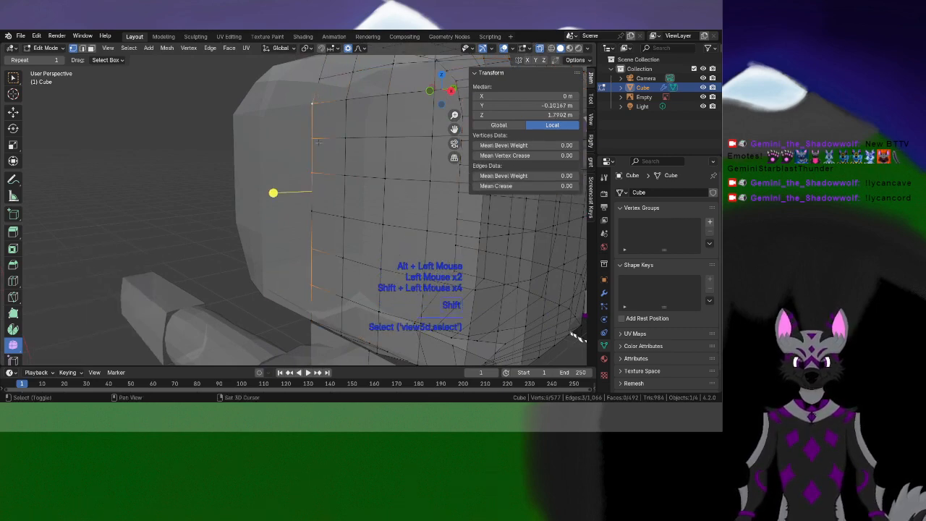
middle_click_drag(311, 211, 287, 217)
key("g")
scroll(253, 213, "down", 3)
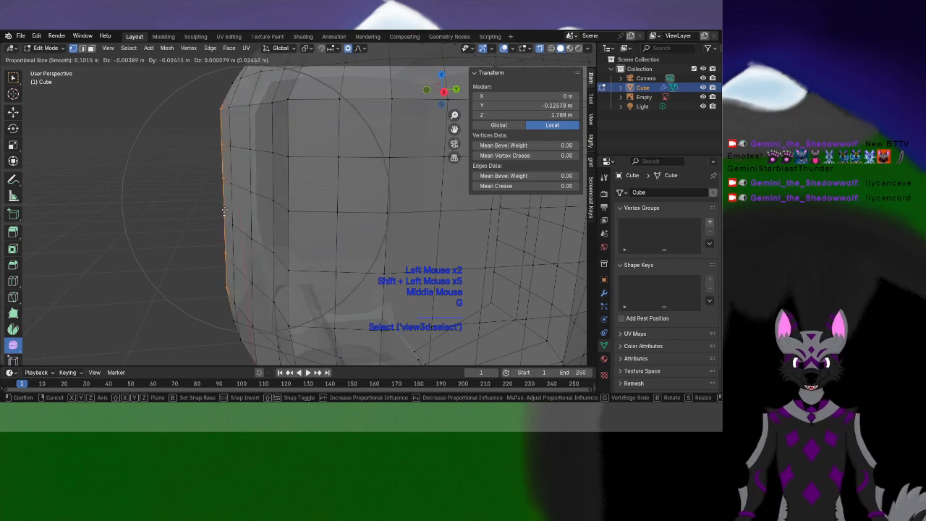
scroll(232, 210, "down", 2)
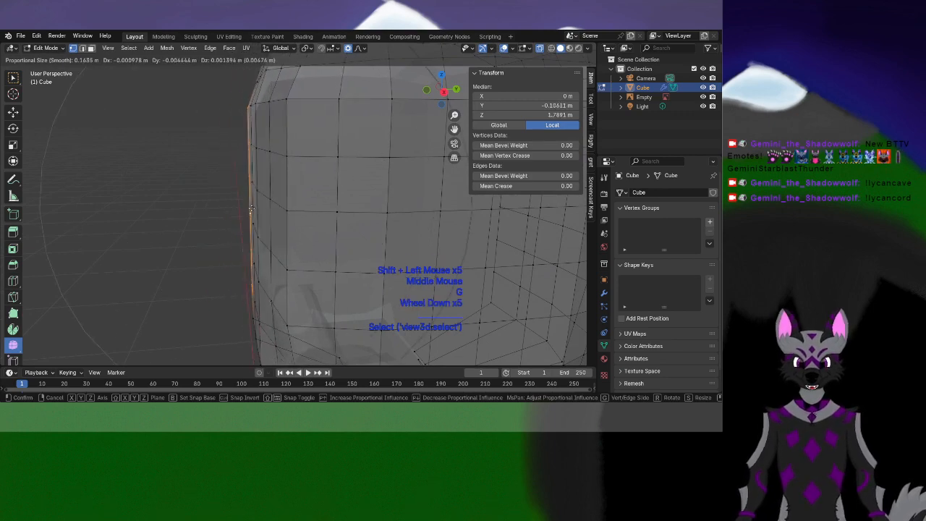
left_click(234, 210)
Select another vertex on the front of the face and reposition it with proportional editing
middle_click_drag(235, 210, 250, 211)
scroll(253, 211, "down", 1)
scroll(253, 211, "up", 1)
left_click(278, 213)
middle_click_drag(326, 230, 332, 167)
key("g")
left_click(286, 233)
scroll(318, 188, "down", 2)
Select the vertices on the front part of the head's top and move them down and back with proportional editing
left_click(306, 96)
scroll(308, 108, "down", 2)
middle_click_drag(311, 132, 327, 170)
scroll(327, 169, "up", 1)
left_click_drag(284, 114, 379, 159)
key("g")
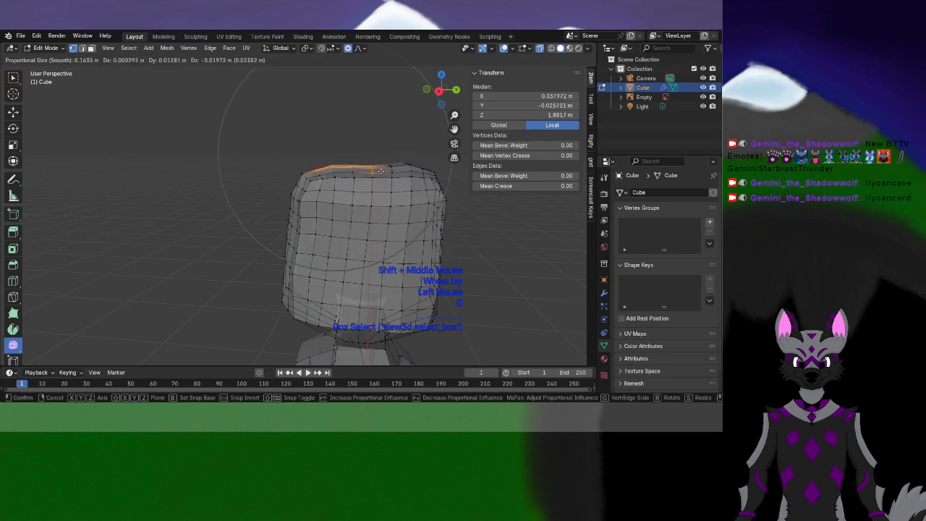
left_click(346, 114)
Move the lower centre-line vertex of the face forward about 0.007 m and up about 0.003 m
middle_click_drag(346, 114, 304, 239)
left_click(289, 266)
key("g")
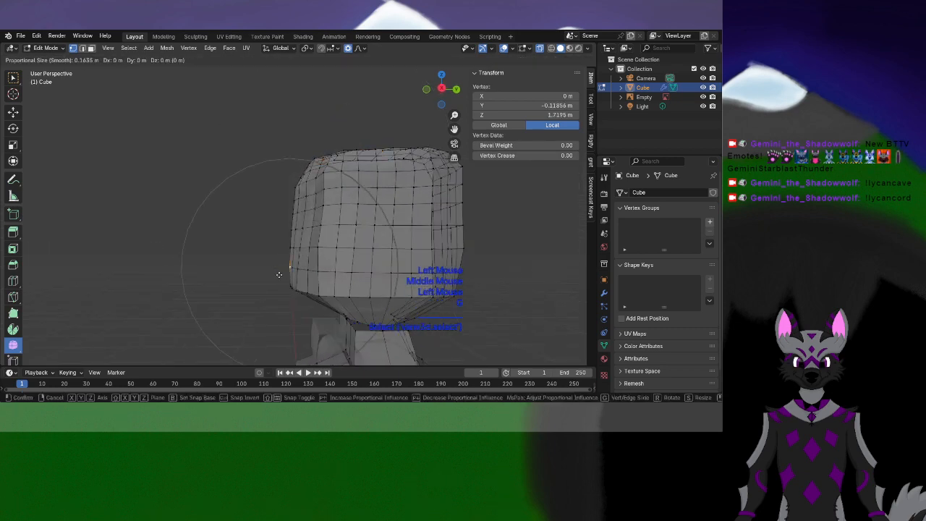
left_click(278, 272)
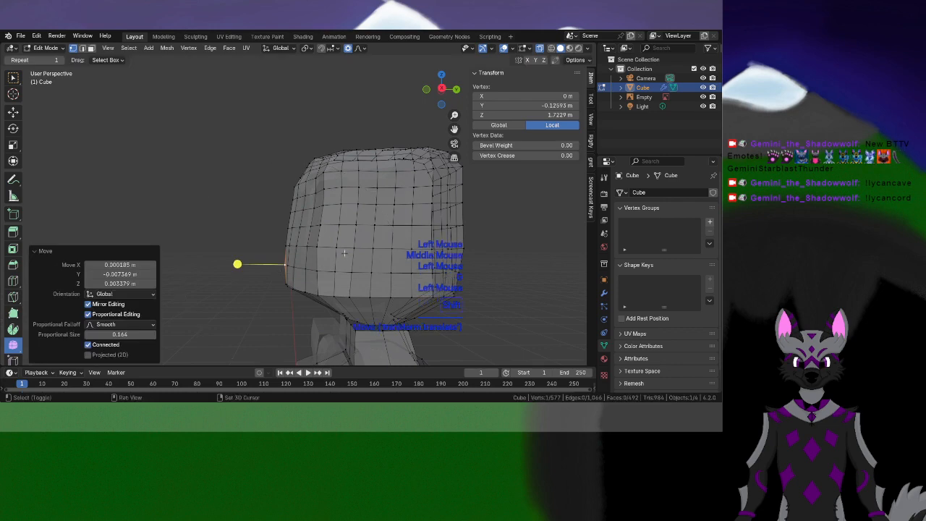
Pull the vertex at the head's rear top corner inward and forward, and smooth it with a value of 0.293
scroll(250, 250, "down", 2)
middle_click_drag(356, 259, 369, 236, "shift")
scroll(290, 254, "up", 1)
scroll(333, 242, "up", 2)
left_click(426, 176)
key("g")
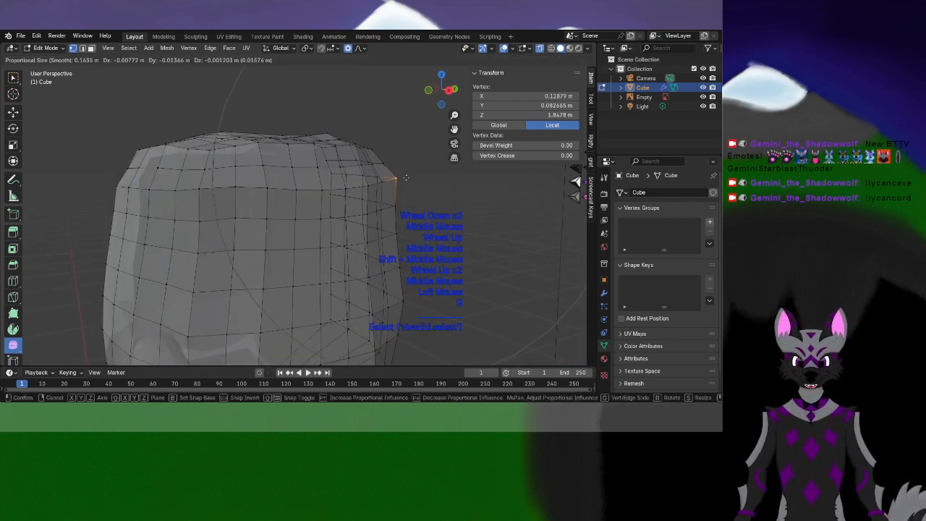
left_click(398, 181)
left_click_drag(431, 171, 409, 188)
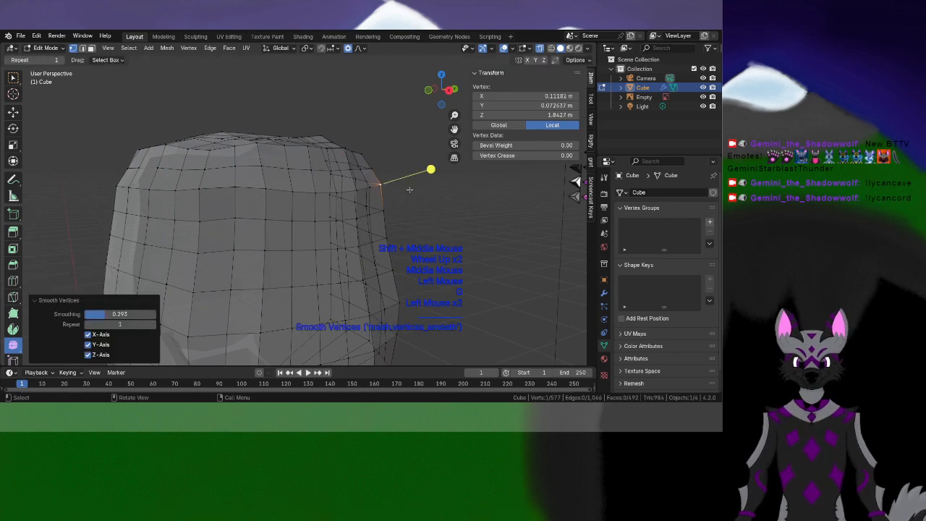
Try smoothing the small patch of vertices around the head's rear top corner with a value of 1.314, and undo it
middle_click_drag(409, 188, 318, 207)
scroll(318, 207, "up", 1)
left_click(136, 186)
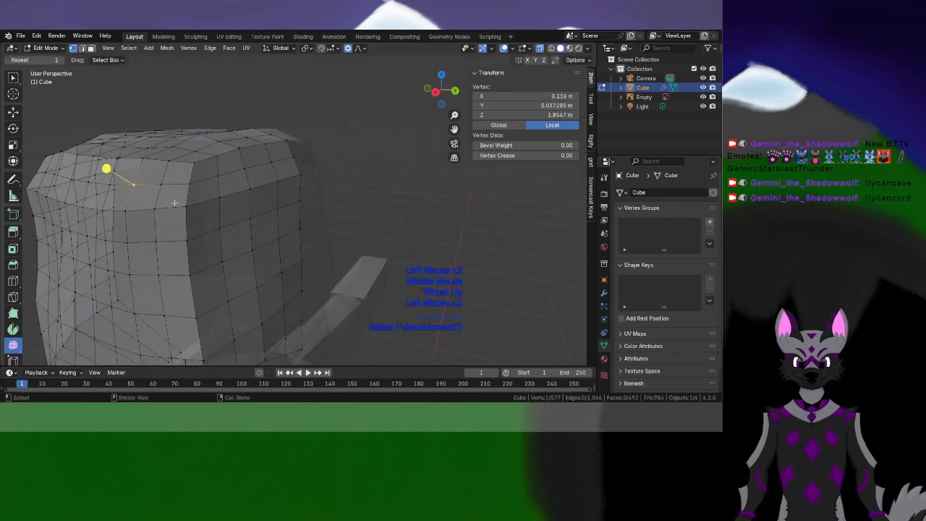
middle_click_drag(173, 203, 174, 148)
left_click_drag(174, 173, 174, 150)
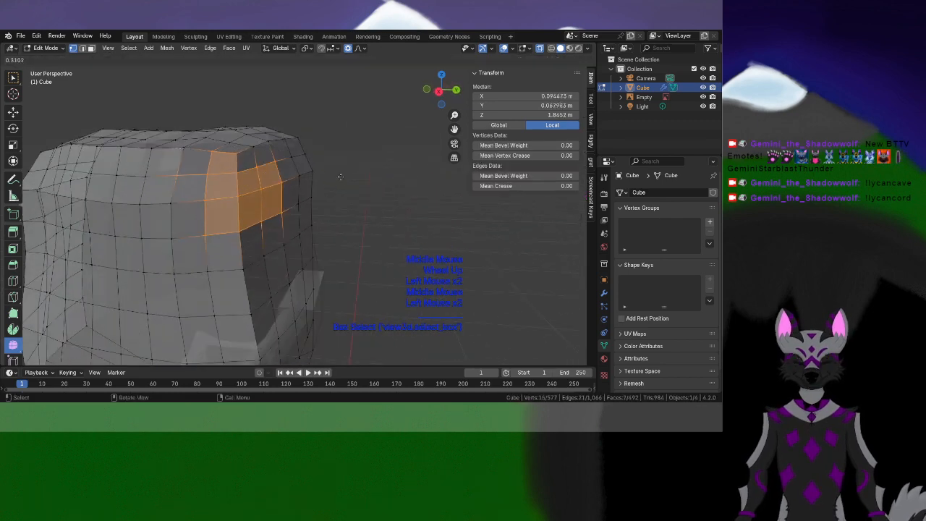
left_click_drag(462, 224, 416, 226)
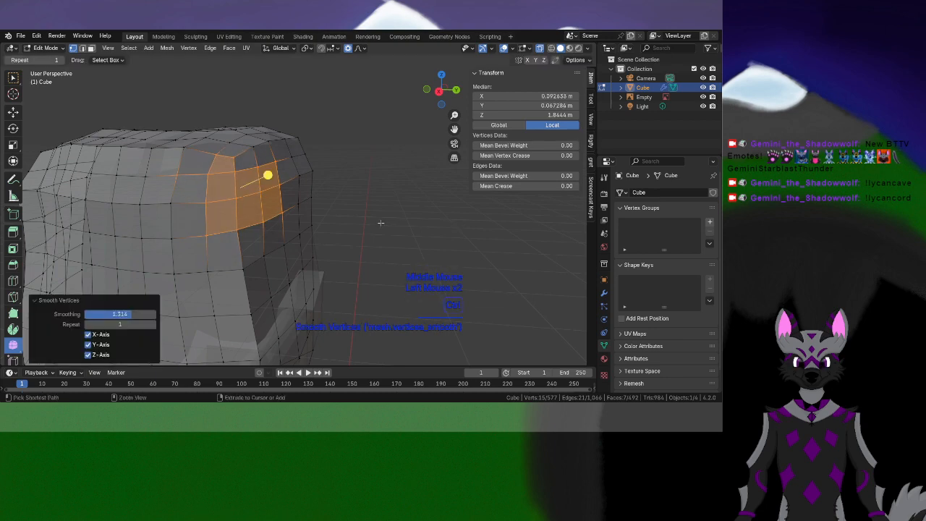
key("ctrl+z")
Select the whole rear upper section of the head, smooth its vertices and clear the selection
middle_click_drag(380, 223, 342, 181)
scroll(364, 224, "down", 3)
scroll(342, 181, "up", 1)
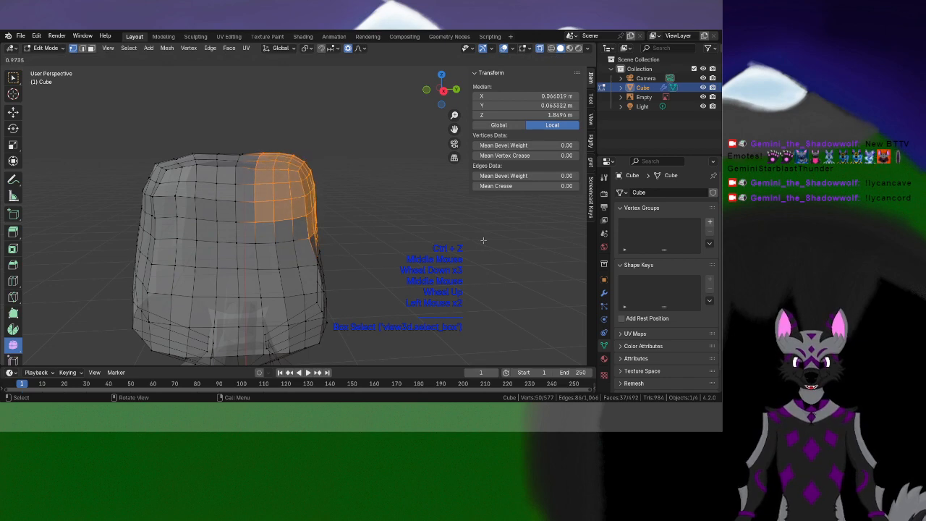
left_click_drag(483, 240, 389, 246)
left_click(416, 249)
middle_click_drag(389, 246, 290, 236)
In front view, select the vertices at the centre of the head's top and raise them about 0.036 m with proportional editing
scroll(405, 249, "down", 2)
scroll(404, 198, "down", 2)
scroll(361, 232, "up", 3)
scroll(355, 253, "down", 1)
key("KP_1")
key("KP_1")
scroll(355, 252, "up", 2)
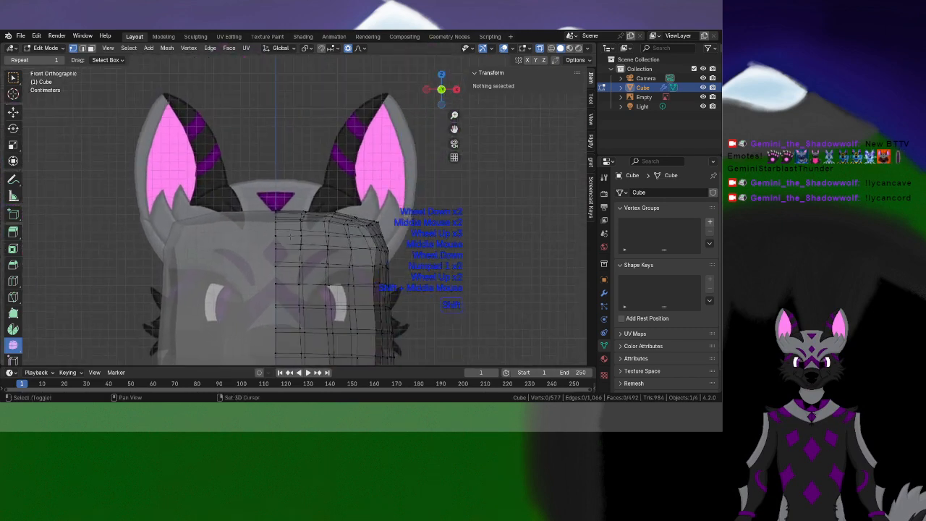
scroll(290, 236, "up", 2)
left_click_drag(225, 214, 308, 238)
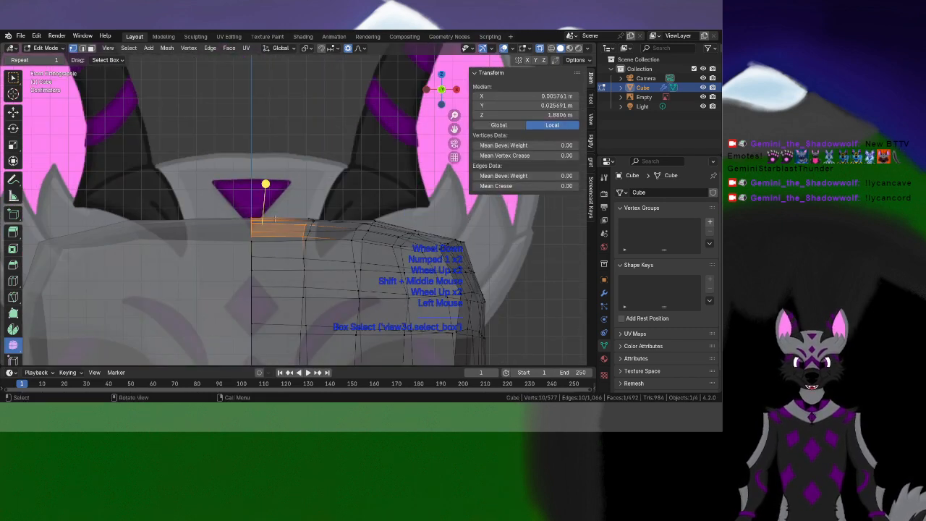
key("g")
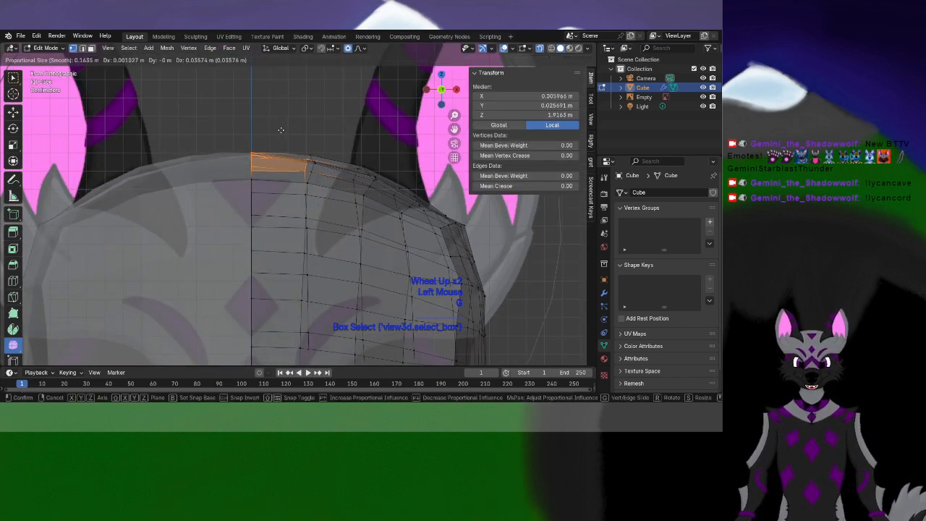
left_click(280, 130)
Select the vertices at the jaw's outer corner and move them inward about 0.03 m and up about 0.01 m
scroll(281, 129, "down", 2)
middle_click_drag(280, 129, 339, 217, "shift")
scroll(347, 228, "up", 3)
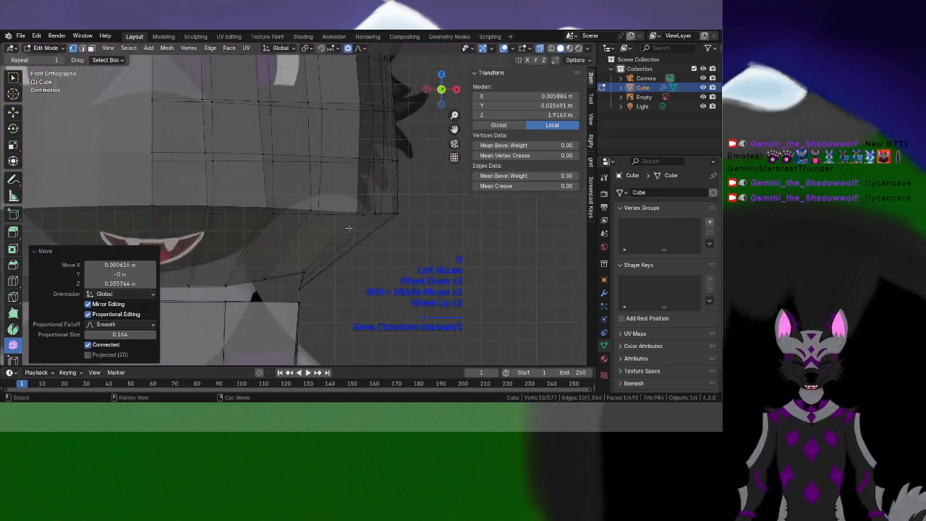
left_click_drag(380, 204, 406, 236)
key("g")
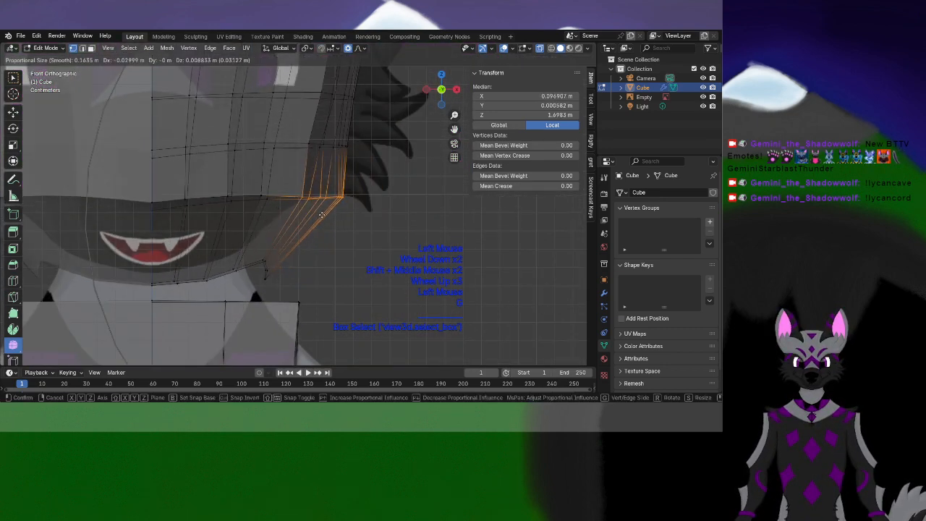
left_click(319, 173)
Select the cheek's outer vertices just below eye level and move them outward with a proportional size of 0.063 m
middle_click_drag(318, 174, 306, 230, "shift")
left_click(319, 185)
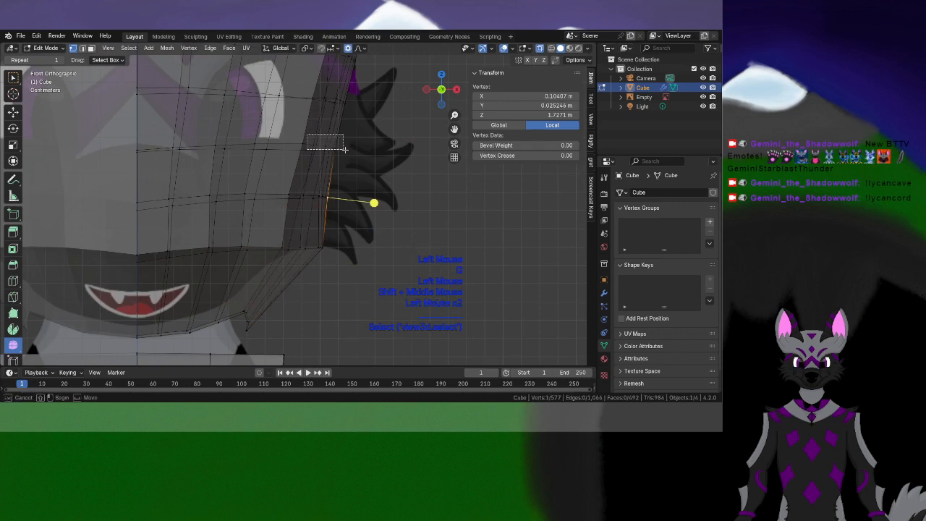
left_click_drag(344, 149, 344, 149)
key("g")
scroll(376, 148, "up", 4)
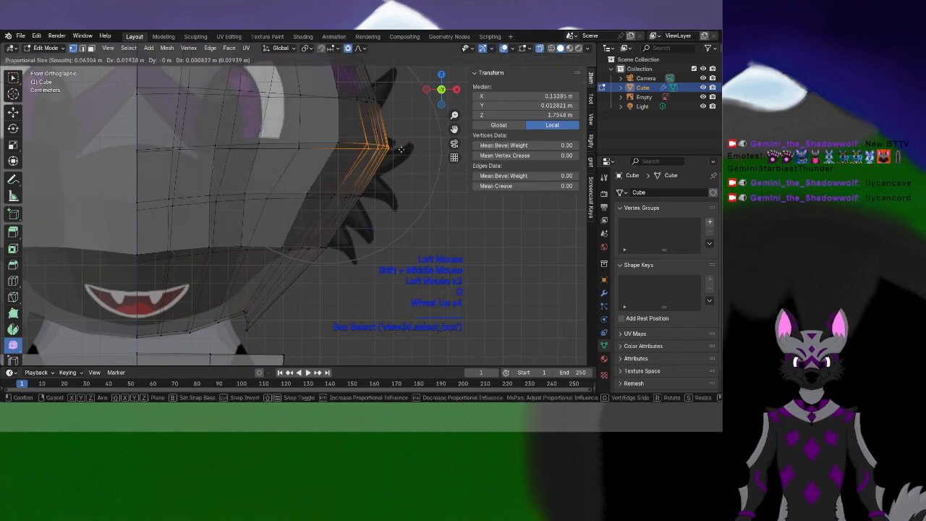
left_click(393, 152)
Move the outer vertex between the cheek and the jaw corner outward about 0.009 m and down about 0.005 m
left_click(358, 218)
key("g")
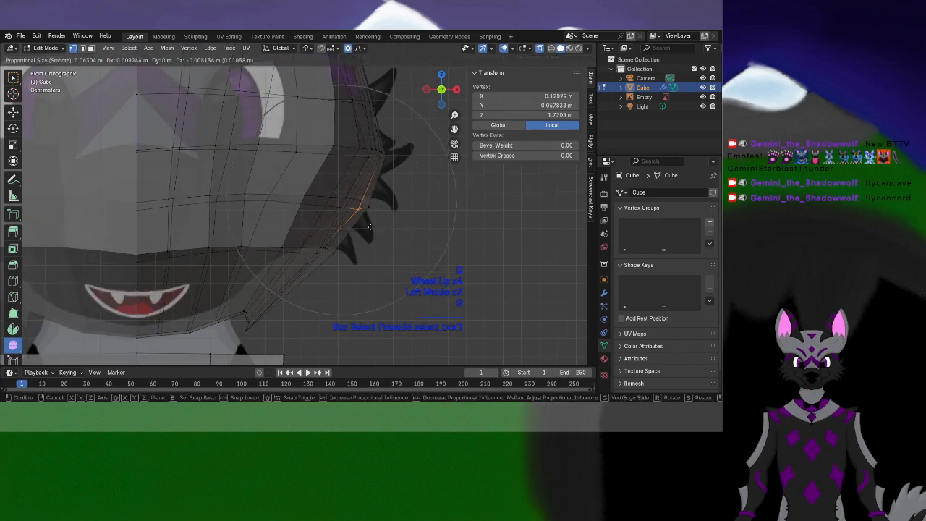
left_click(369, 227)
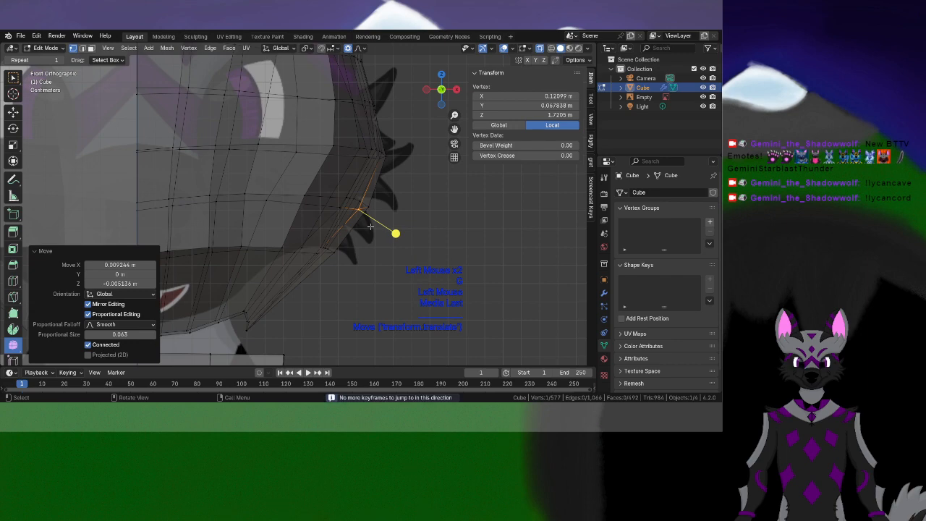
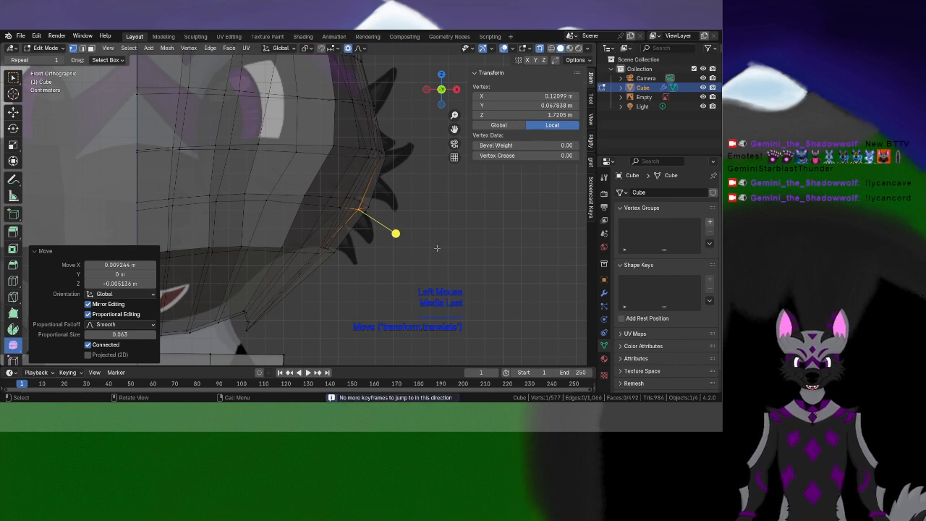
Select the back-of-head vertex above the mouth's corner and move it about 0.01 m toward the centre line
scroll(252, 164, "up", 2)
middle_click_drag(252, 163, 344, 222, "shift")
left_click(356, 243)
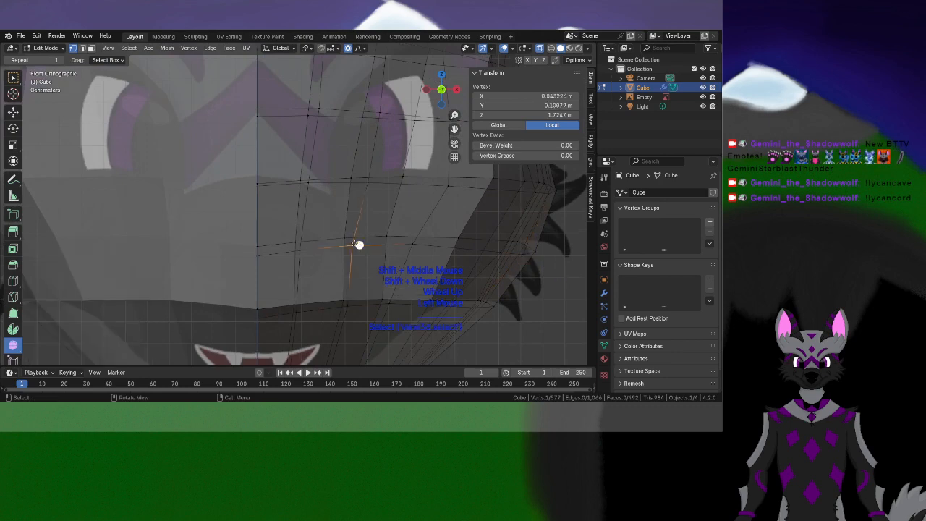
key("g")
left_click(320, 240)
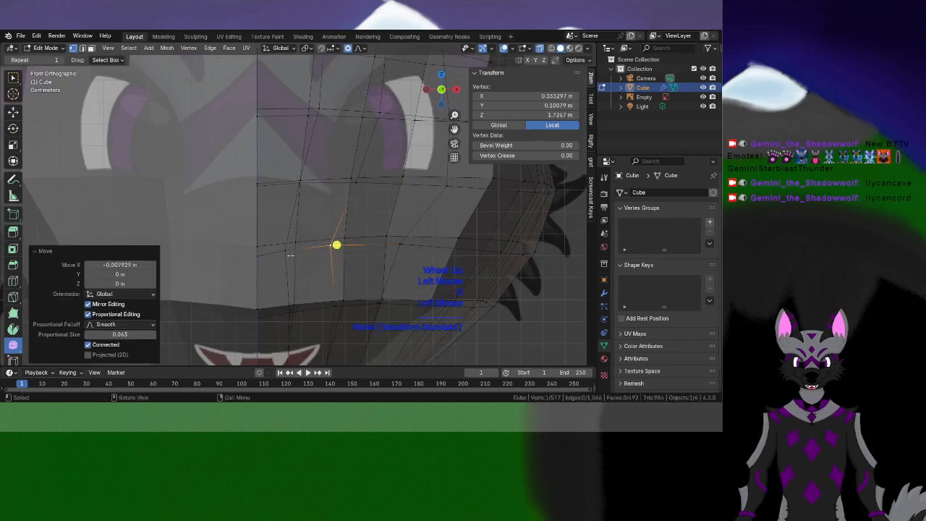
Move the back-of-head vertex beside the centre line onto the centre line, and shift it back about 0.007 m
scroll(291, 252, "down", 2)
middle_click_drag(291, 252, 304, 229)
scroll(304, 230, "up", 2)
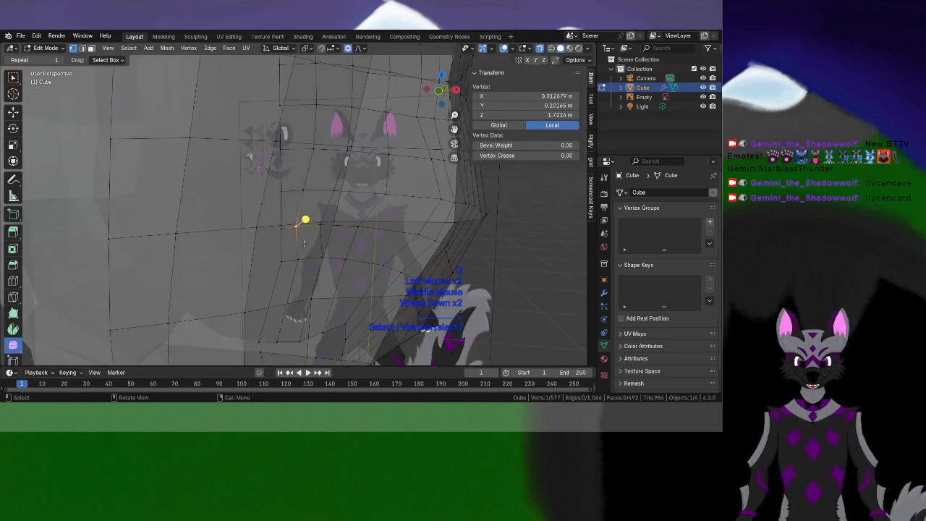
left_click(304, 229)
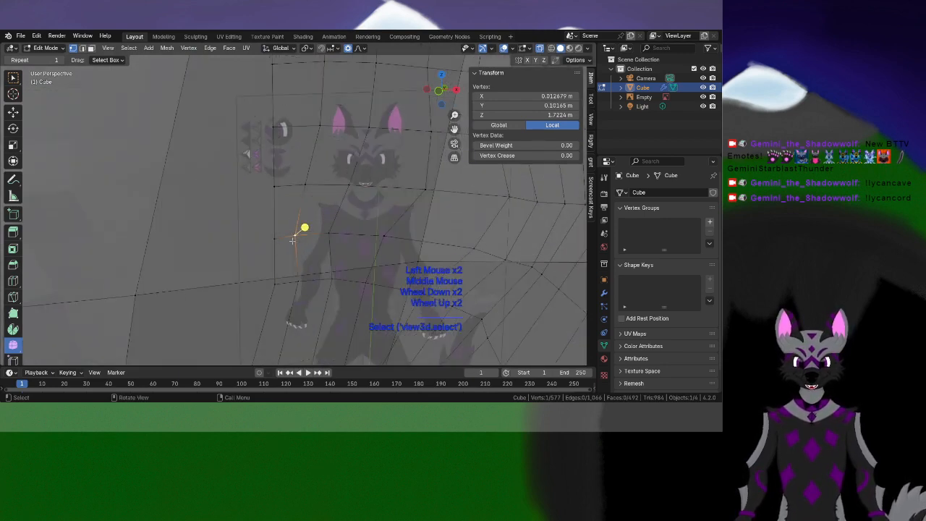
key("g")
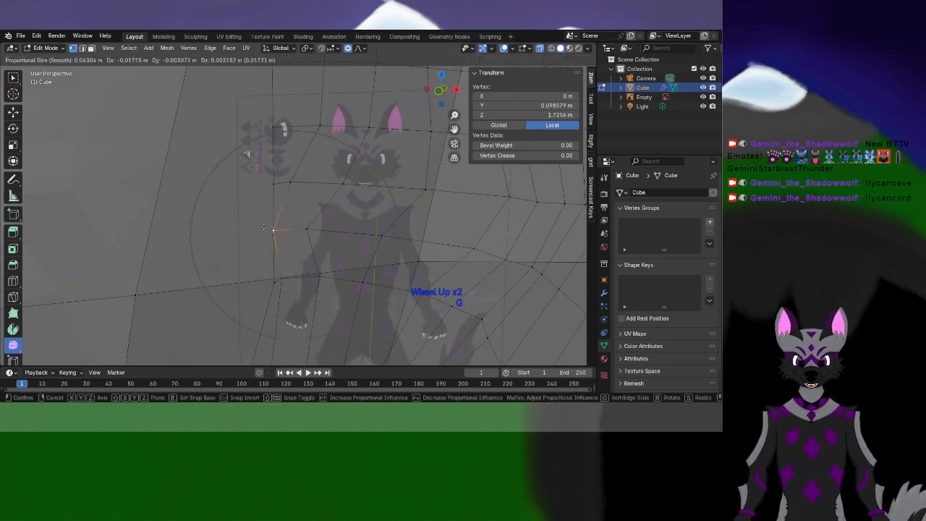
left_click(274, 231)
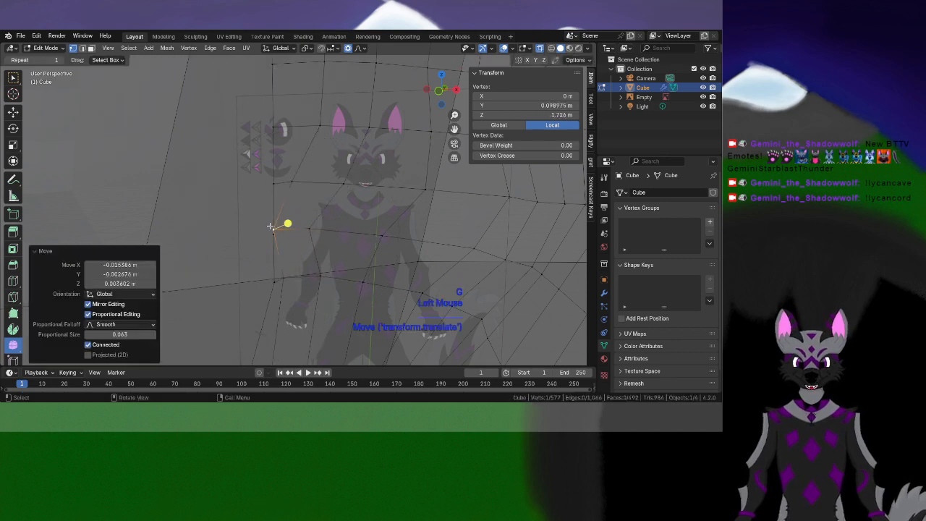
key("g")
left_click(352, 240)
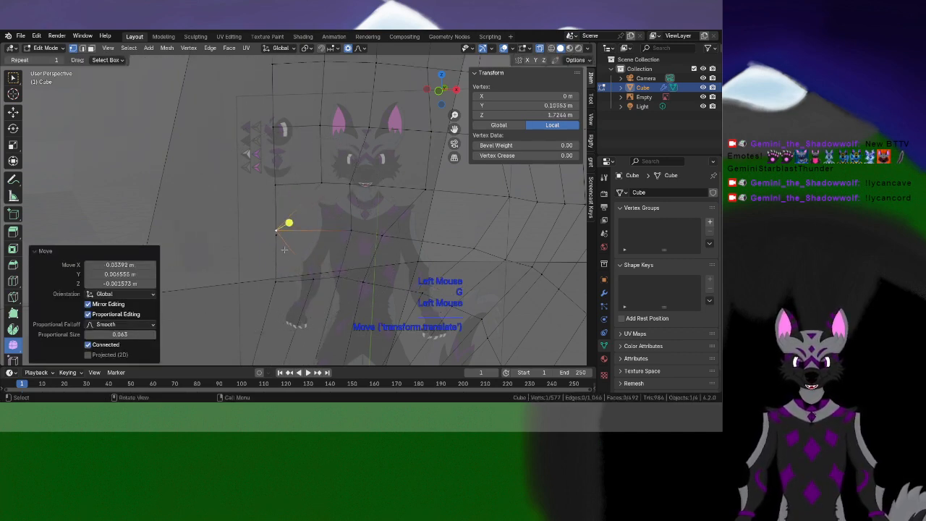
Undo the last move of the back-of-head vertex beside the centre line
key("ctrl+z")
scroll(284, 250, "down", 2)
middle_click_drag(286, 248, 304, 217, "shift")
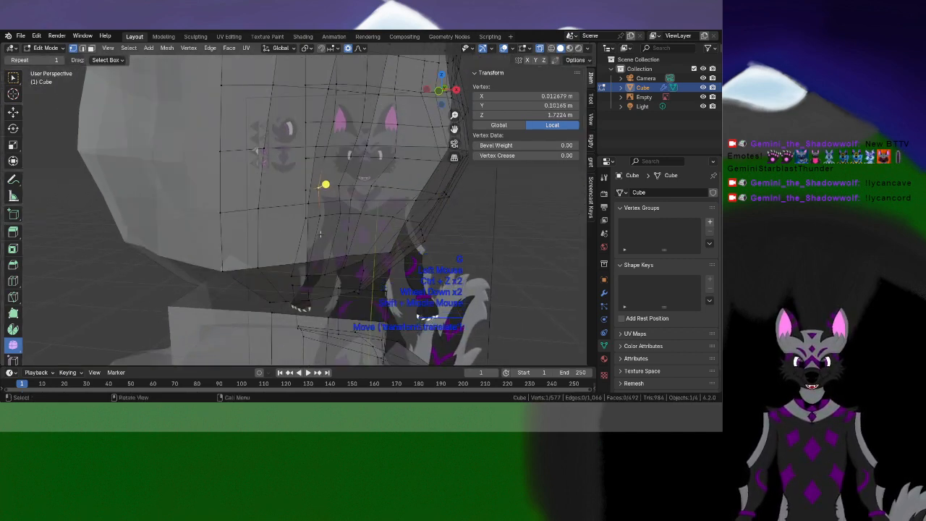
Move a mid-face vertex about 0.01 m toward the centre line, and the lower-face vertex about 0.012 m inward and 0.008 m forward
middle_click_drag(311, 170, 265, 303)
middle_click_drag(248, 268, 329, 217)
key("g")
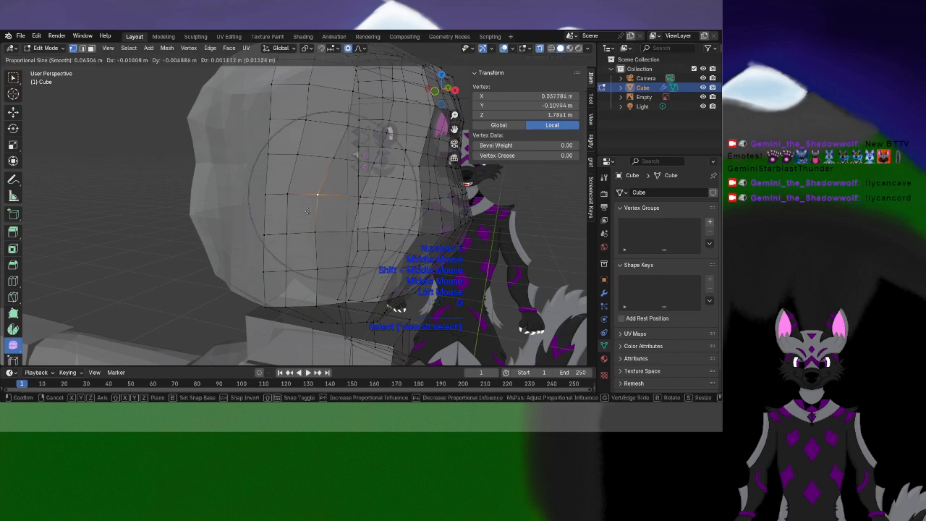
left_click(308, 210)
left_click(358, 253)
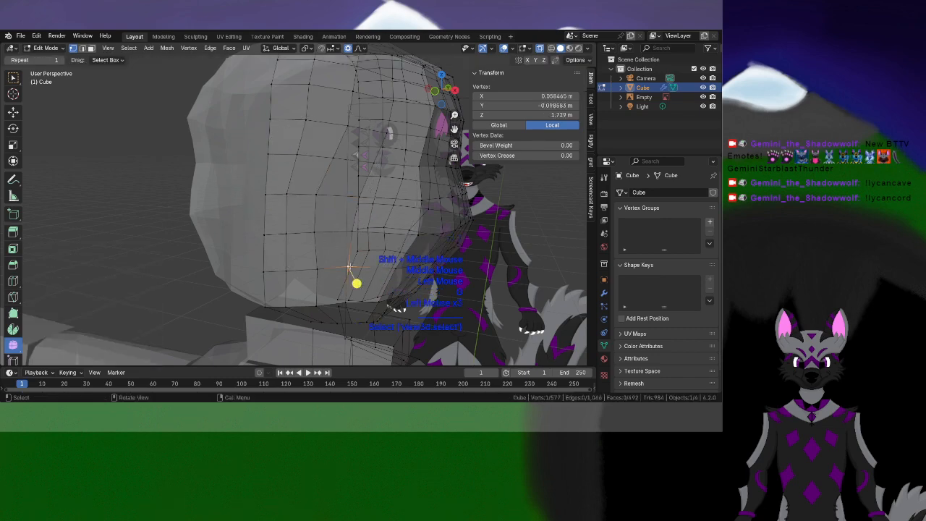
key("g")
middle_click_drag(348, 266, 330, 345)
left_click(309, 275)
Reposition an upper head vertex between the centre line and the outer side of the head
middle_click_drag(338, 240, 379, 218)
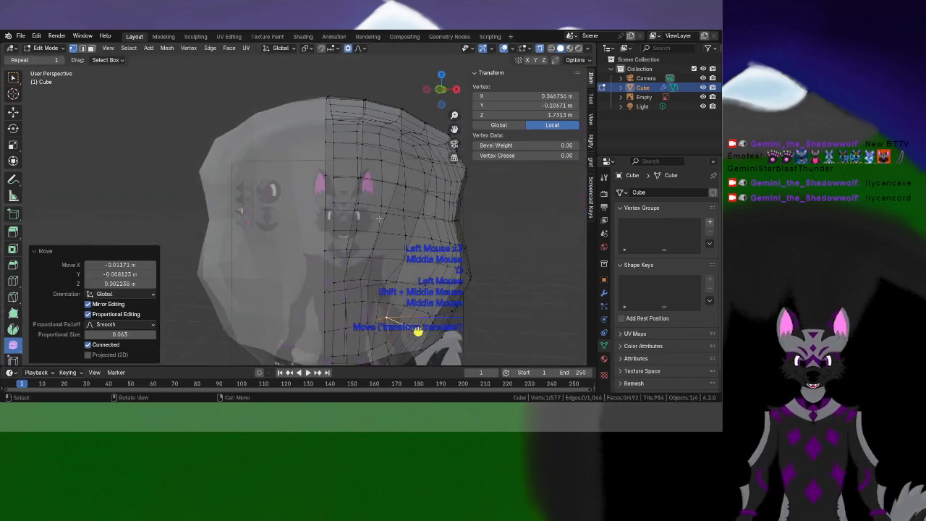
left_click(398, 171)
key("g")
middle_click_drag(398, 172, 322, 304)
left_click(317, 202)
Try to move the upper back-of-head vertex near the centre line with proportional editing
left_click(393, 166)
key("g")
left_click(372, 173)
key("ctrl+z")
middle_click_drag(358, 180, 347, 341, "shift")
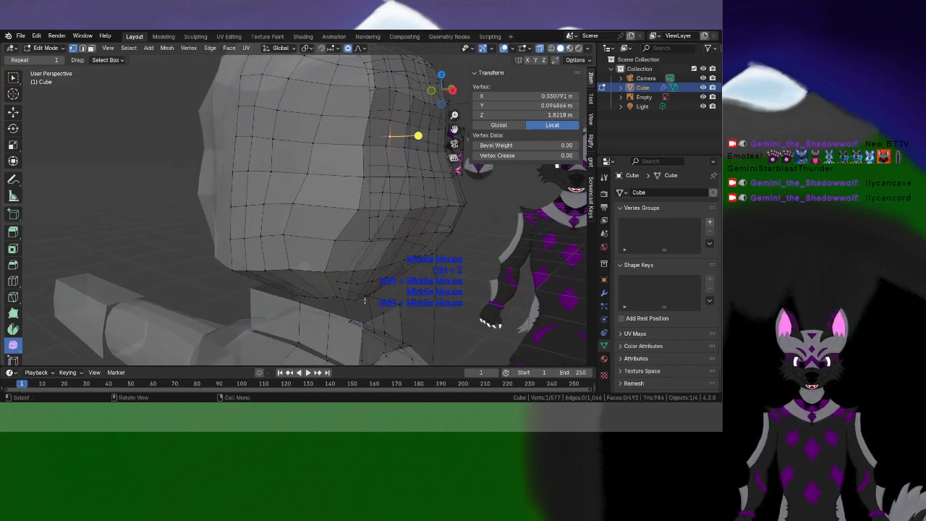
Move a rear side vertex of the head outward with a proportional size of 0.063 m
middle_click_drag(365, 301, 341, 250)
middle_click_drag(426, 196, 357, 308, "shift")
scroll(316, 250, "up", 1)
left_click(323, 248)
key("g")
left_click(342, 251)
scroll(357, 304, "down", 1, "shift")
Move the outermost side-of-head vertex about 0.008 m outward, 0.006 m back and 0.004 m up
left_click(352, 214)
key("g")
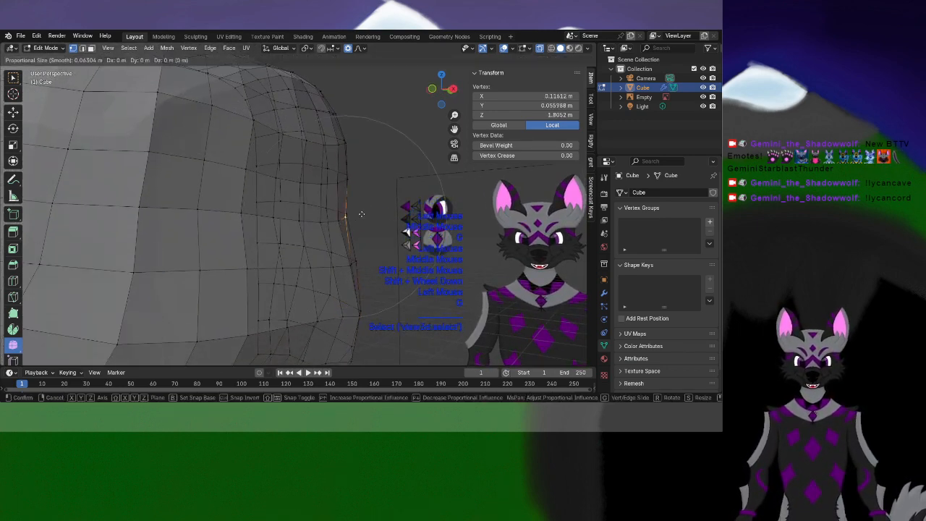
left_click(371, 209)
middle_click_drag(371, 209, 371, 303, "shift")
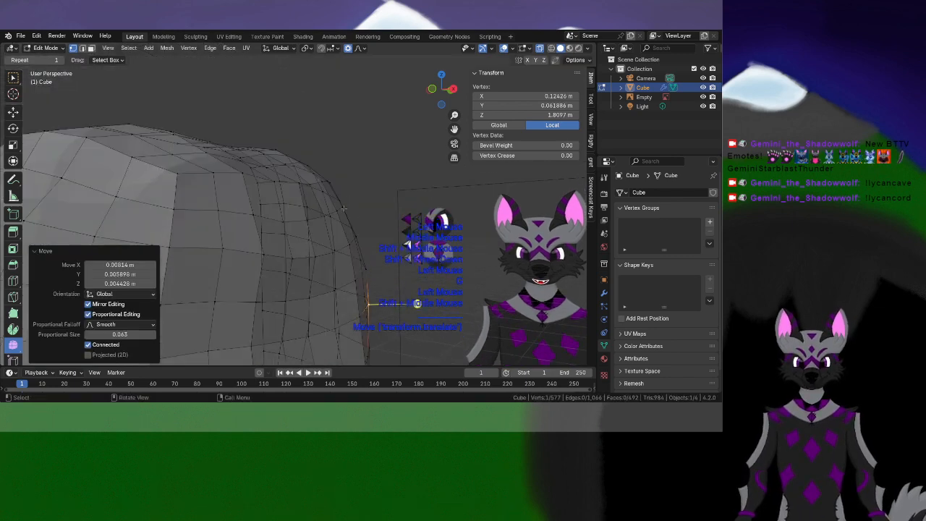
Adjust the position of the outer vertex on the upper side of the head, above the one just moved
left_click(366, 196)
key("g")
left_click(368, 200)
middle_click_drag(367, 199, 277, 202)
scroll(383, 229, "down", 1)
key("g")
left_click(292, 206)
Move the upper outer vertex about 0.009 m inward and 0.008 m forward, and pull the vertex below it slightly inward
left_click(351, 263)
key("g")
left_click(341, 266)
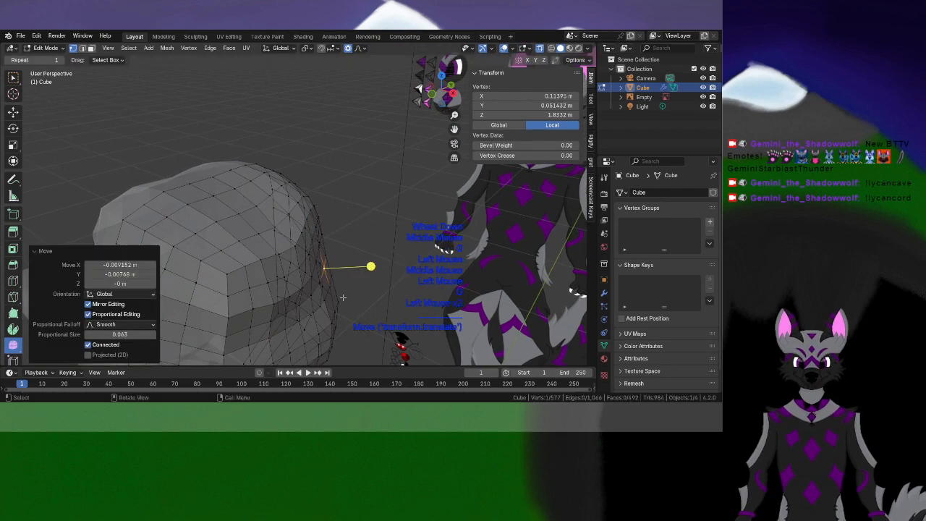
left_click(338, 297)
key("g")
left_click(332, 298)
Move the next lower outer vertex at the side of the head about 0.006 m inward and 0.005 m forward
left_click(338, 335)
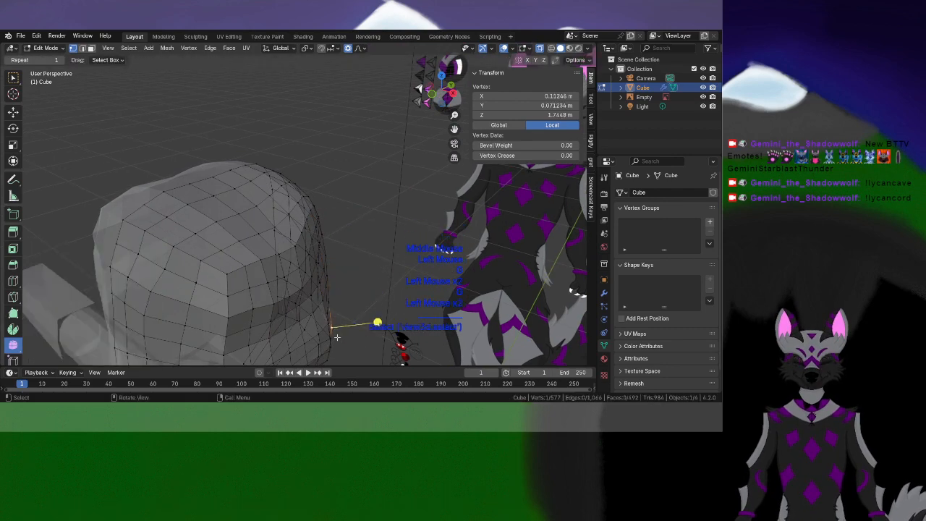
key("g")
left_click(329, 336)
middle_click_drag(329, 336, 340, 299, "shift")
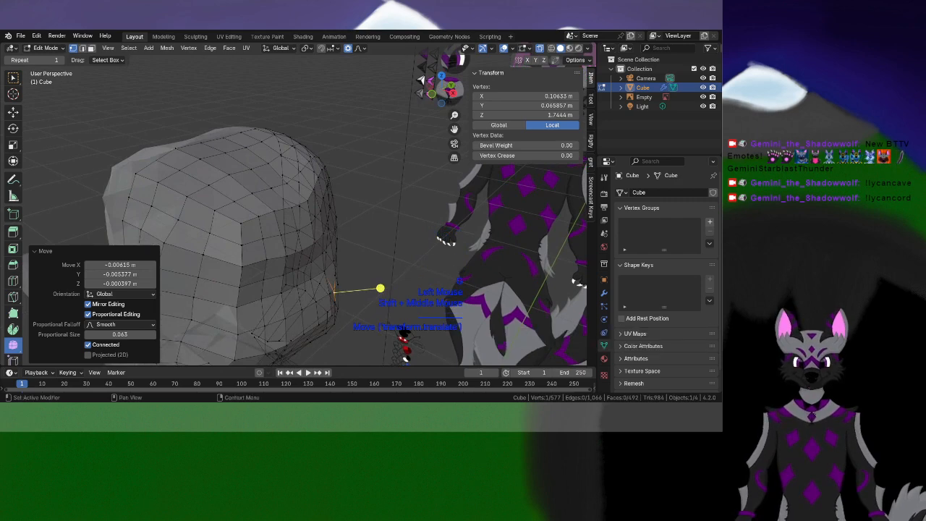
Pull the lower rear corner vertex inward, and move the vertex near the back of the neck about 0.006 m inward and 0.009 m forward
middle_click_drag(279, 241, 339, 297)
left_click(329, 302)
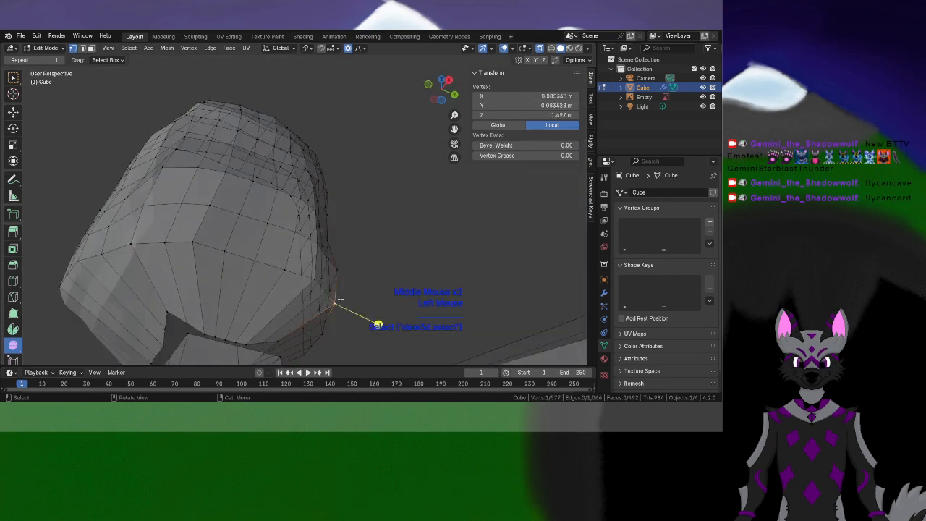
key("g")
left_click(320, 331)
key("g")
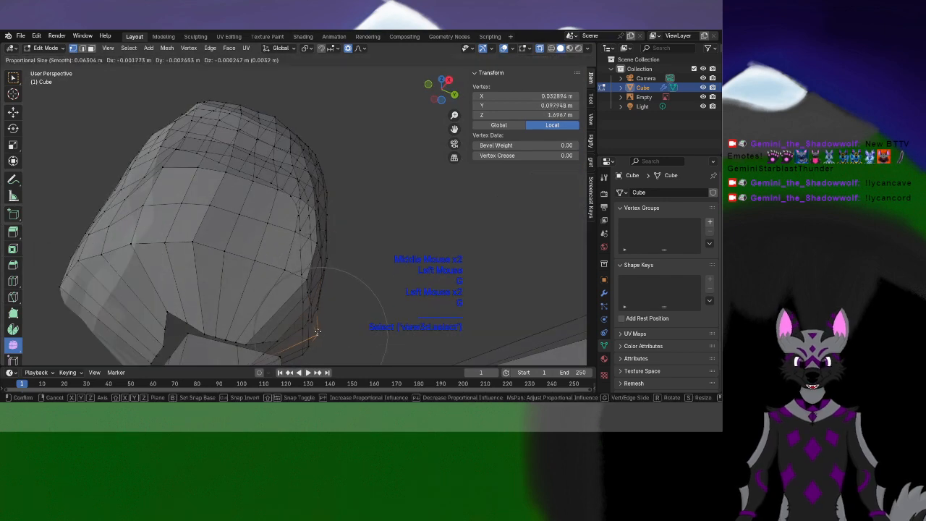
left_click(311, 332)
Add a loop cut through the faces on the underside of the chin
left_click_drag(170, 313, 324, 275, "shift")
middle_click_drag(324, 275, 273, 283)
scroll(272, 283, "up", 1)
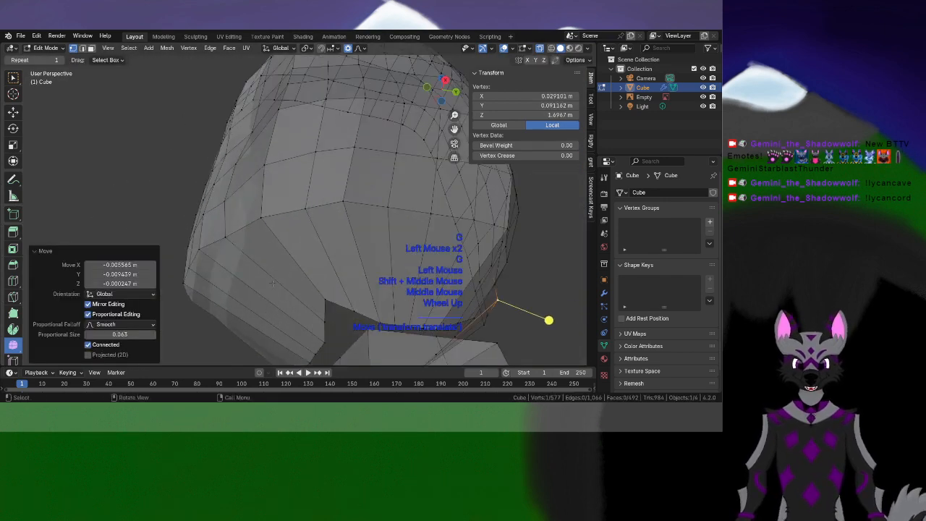
key("ctrl+r")
left_click(268, 279)
left_click(266, 286)
Move the new loop's under-chin vertex about 0.01 m outward, 0.014 m back and 0.007 m up
left_click(257, 307)
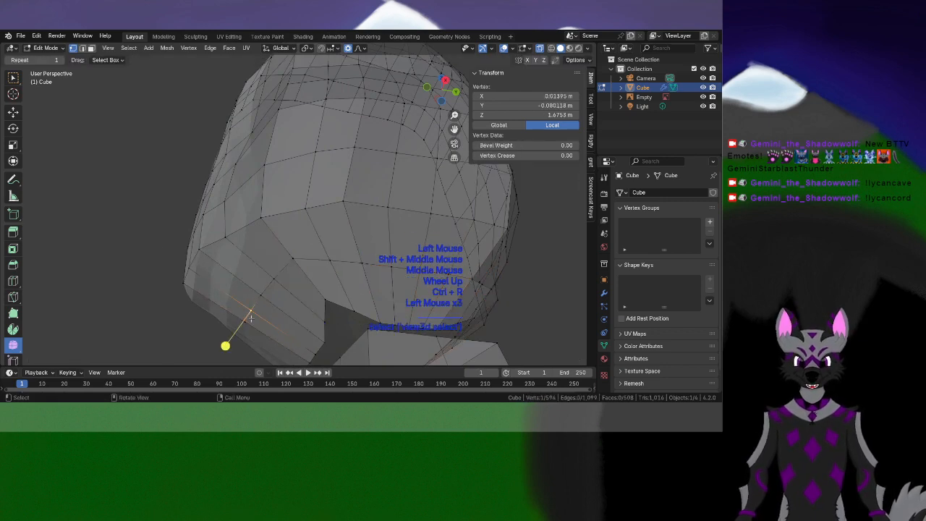
key("g")
left_click(283, 300)
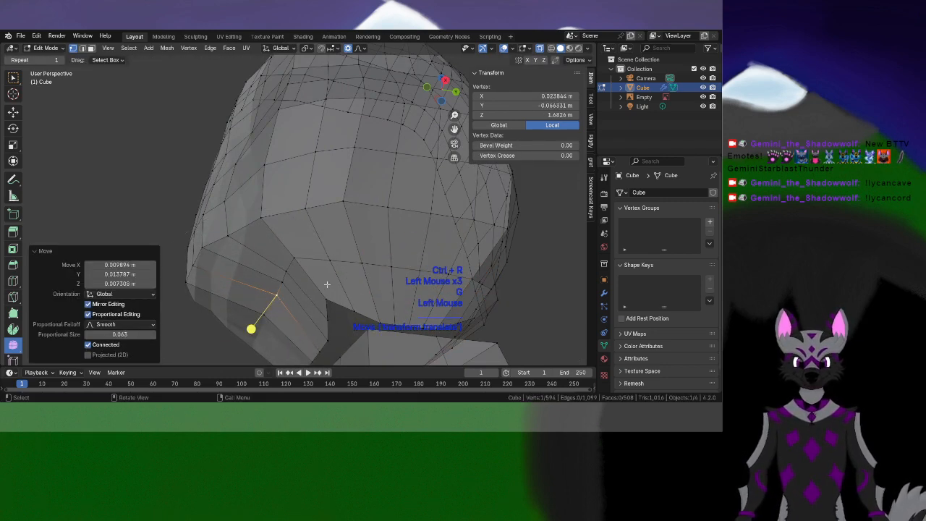
Select the twelve vertices enclosing the six lower front faces beside the centre line, where the muzzle starts
middle_click_drag(326, 283, 425, 289)
scroll(361, 261, "up", 1)
left_click(311, 244)
left_click(338, 240, "shift")
left_click(365, 236, "shift")
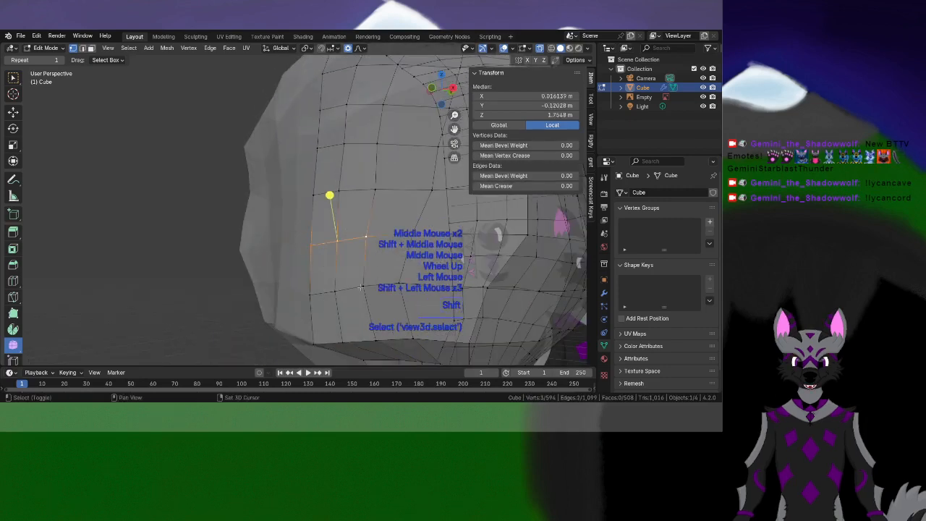
left_click(363, 286, "shift")
left_click(375, 339, "shift")
left_click(314, 344, "shift")
left_click(334, 292, "shift")
left_click(311, 295, "shift")
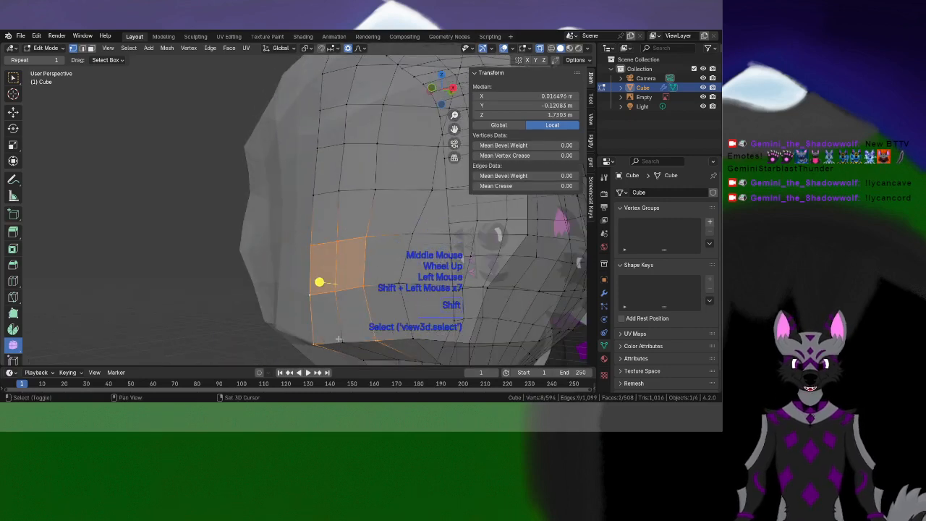
left_click(343, 341, "shift")
middle_click_drag(343, 340, 312, 334)
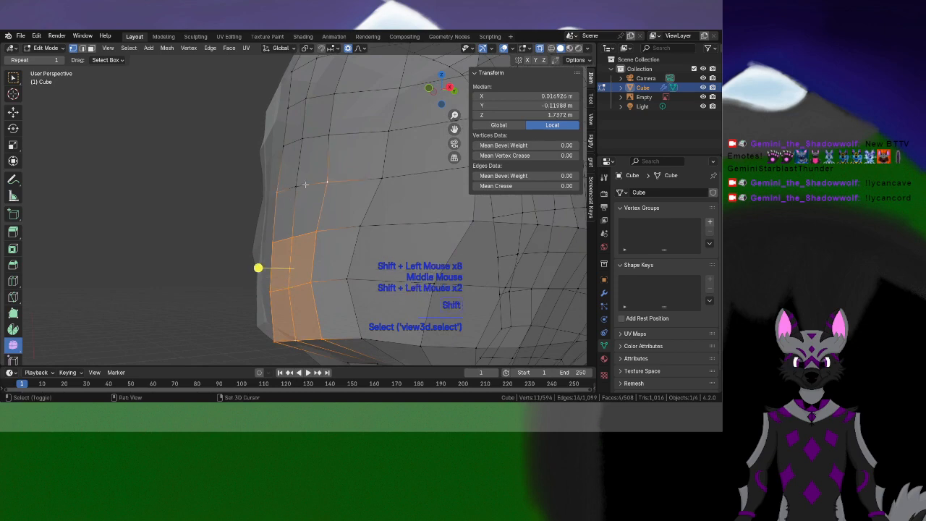
left_click(305, 184, "shift")
Try to rotate the selected lower front faces in the side view
scroll(304, 184, "down", 2)
middle_click_drag(305, 185, 242, 204)
key("r")
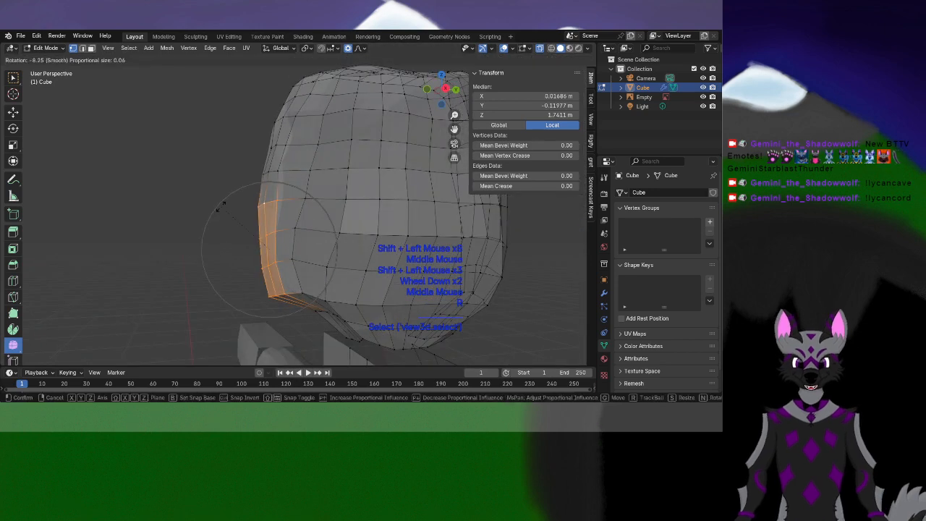
left_click(223, 254)
key("ctrl+z")
Extrude the selected front faces about 0.097 m forward as a muzzle, and scale its end to about 0.318 along X
key("e")
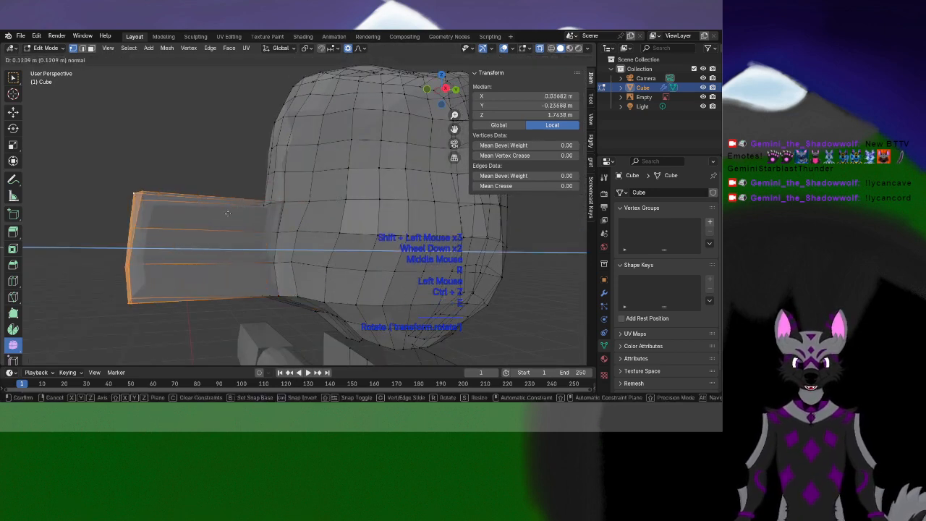
left_click(241, 221)
middle_click_drag(240, 221, 414, 275)
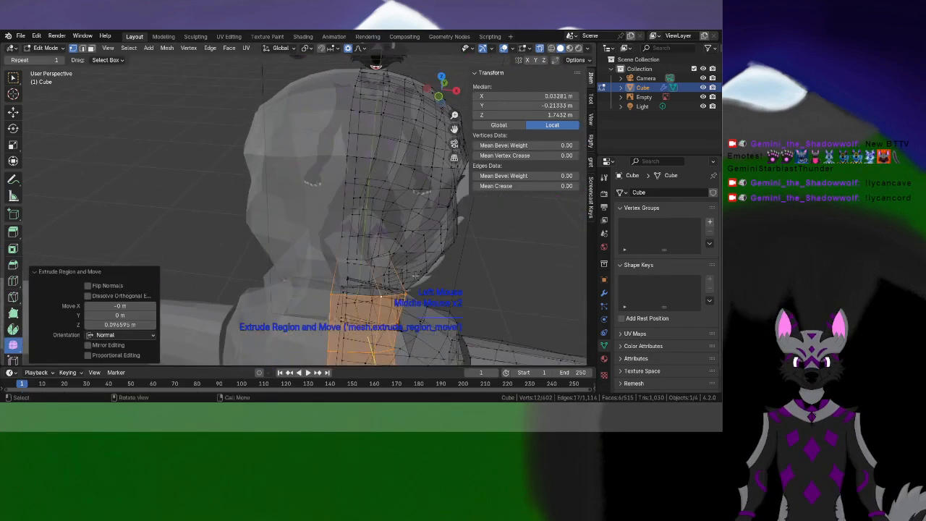
key("s")
key("x")
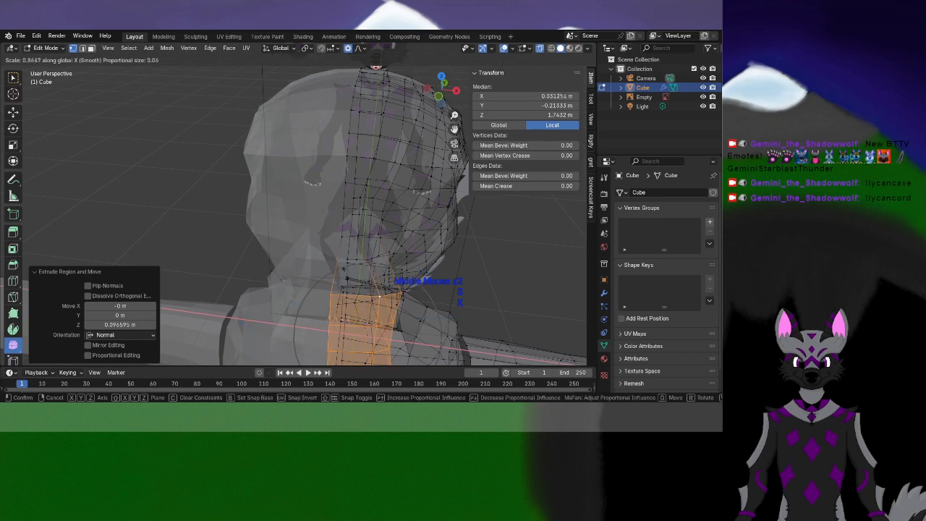
left_click(389, 336)
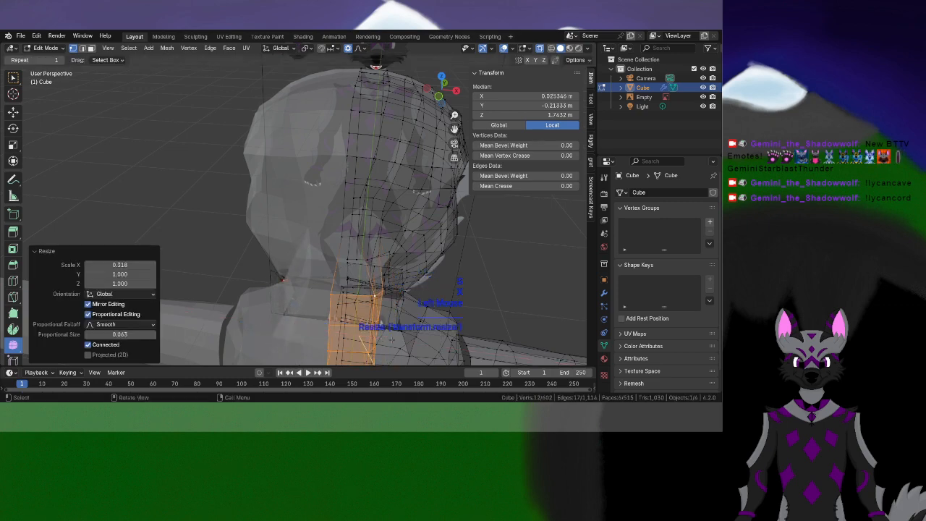
Select the four vertices along the outer edge of the muzzle's end and slide them toward the centre line
middle_click_drag(374, 316, 328, 287)
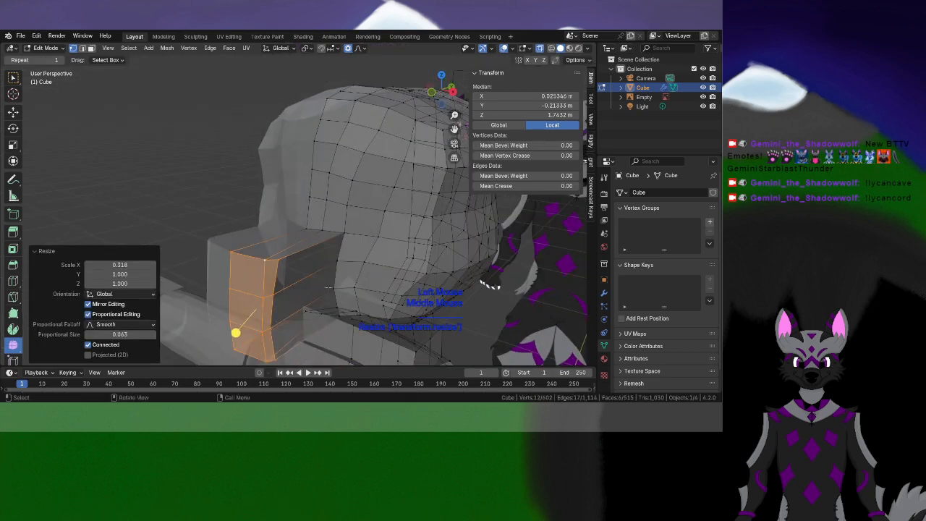
left_click(263, 263)
left_click(263, 297, "shift")
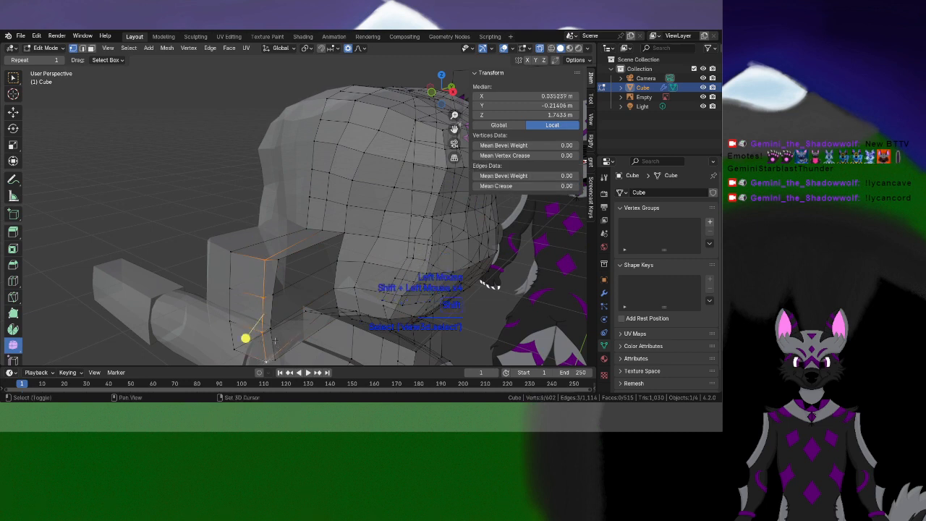
key("shift+v")
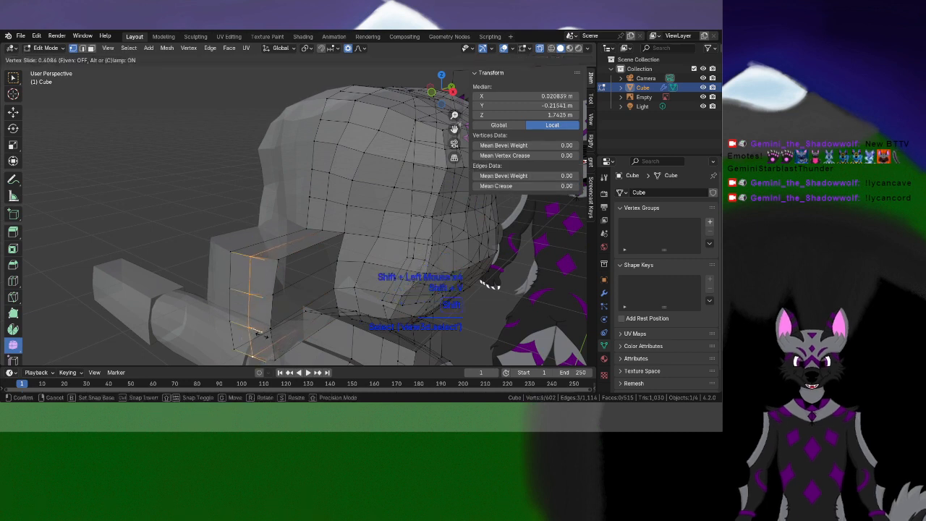
left_click(221, 325)
Move the upper vertex beside the muzzle's base about 0.01 m outward and 0.006 m back, and move the vertex below it outward
middle_click_drag(221, 324, 368, 163)
middle_click_drag(328, 241, 408, 237)
scroll(283, 262, "up", 2)
left_click(337, 266)
key("g")
left_click(437, 238)
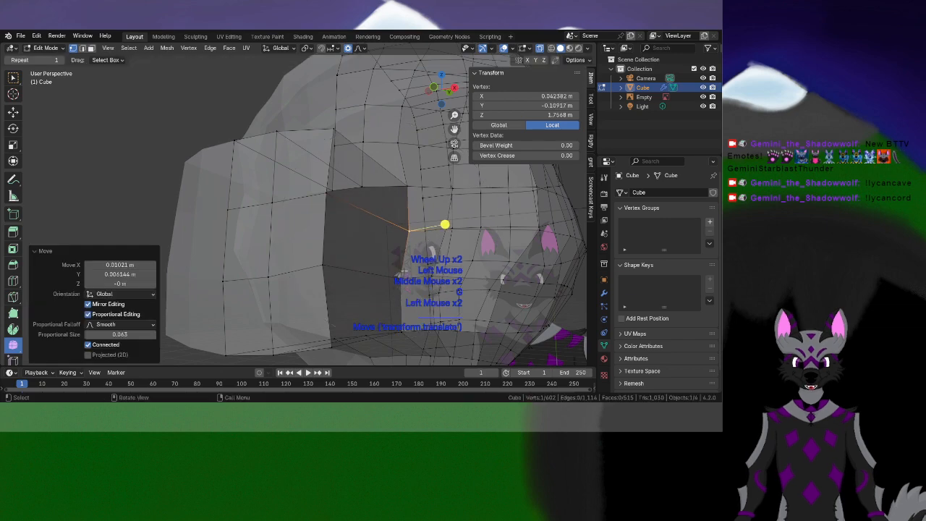
left_click(401, 276)
key("g")
left_click(422, 279)
Move the face vertex above the muzzle about 0.012 m toward the centre line, 0.002 m forward and 0.004 m up
middle_click_drag(418, 204, 383, 203, "shift")
middle_click_drag(383, 203, 307, 219)
middle_click_drag(308, 218, 419, 255)
scroll(408, 236, "up", 1)
middle_click_drag(420, 255, 459, 261)
scroll(434, 253, "up", 1)
left_click(308, 222)
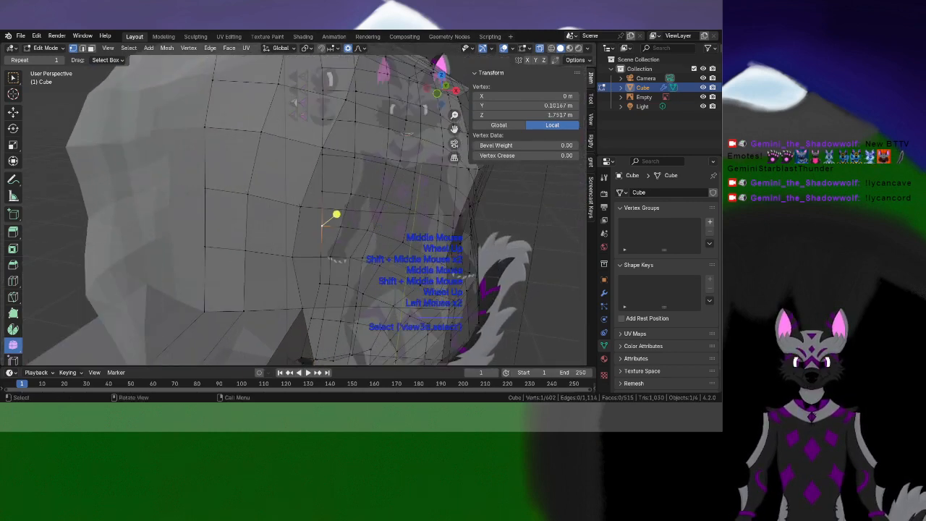
key("g")
left_click(272, 196)
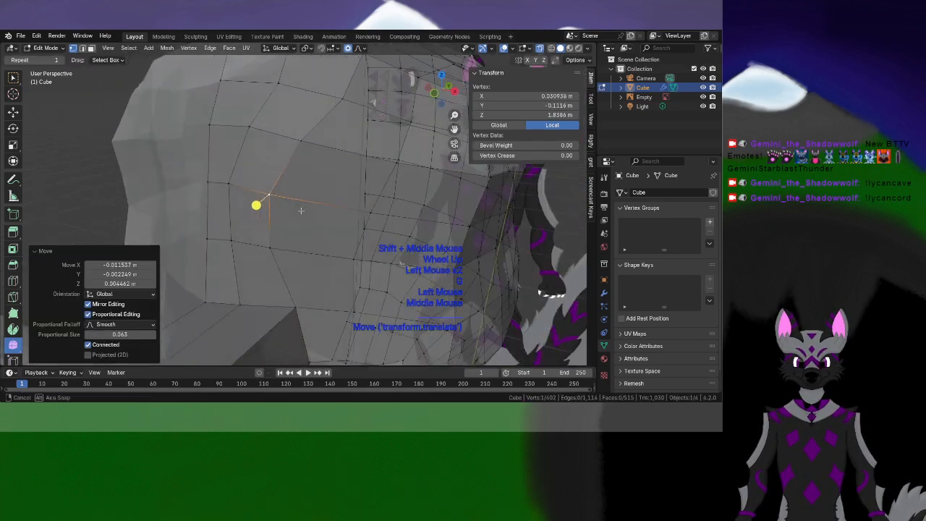
Move the outer face vertex at eye level upward and slightly back with proportional editing
middle_click_drag(273, 196, 232, 232)
left_click(314, 251)
key("g")
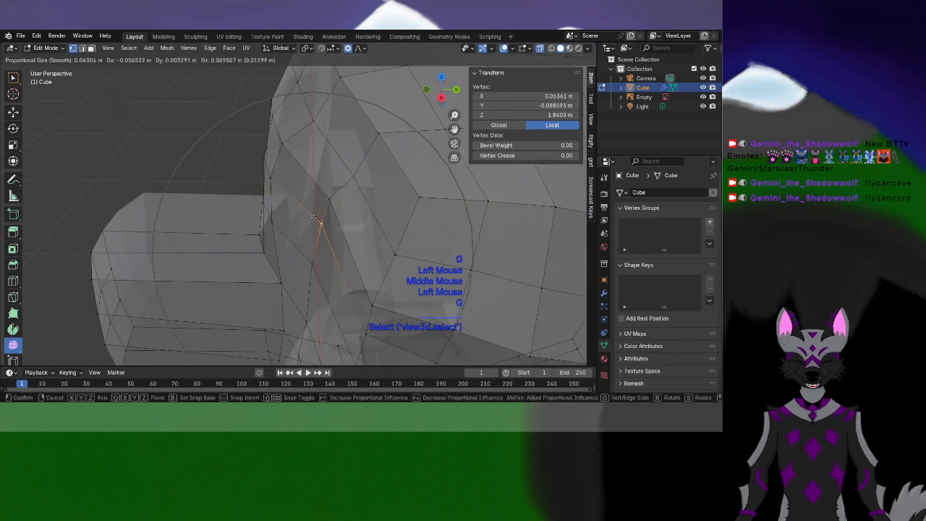
left_click(328, 215)
Move the outer brow vertex about 0.005 m inward, 0.003 m back and 0.008 m up
middle_click_drag(327, 215, 360, 229)
left_click(355, 259)
key("g")
left_click(369, 189)
middle_click_drag(370, 189, 290, 226, "shift")
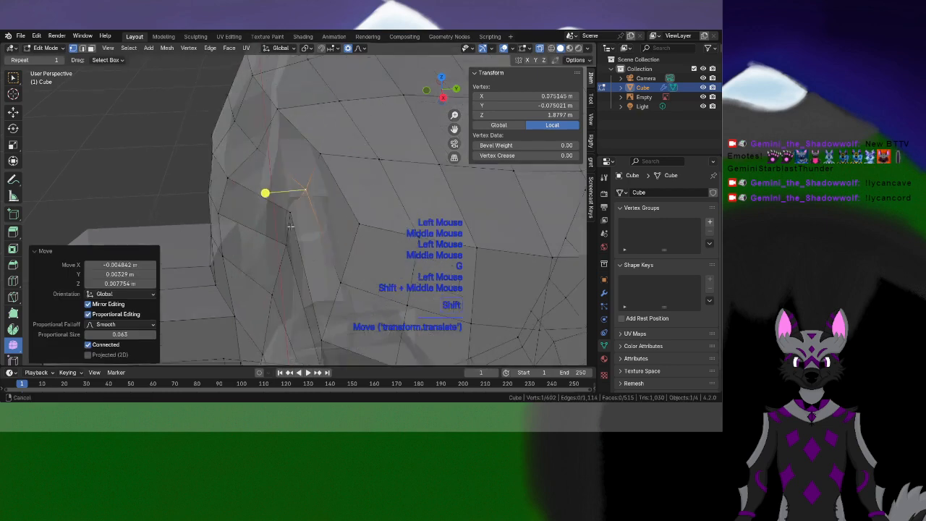
Move the top forehead vertex beside the centre line about 0.015 m back, and shift its neighbour on the centre line back too
left_click(269, 96)
key("g")
left_click(307, 146)
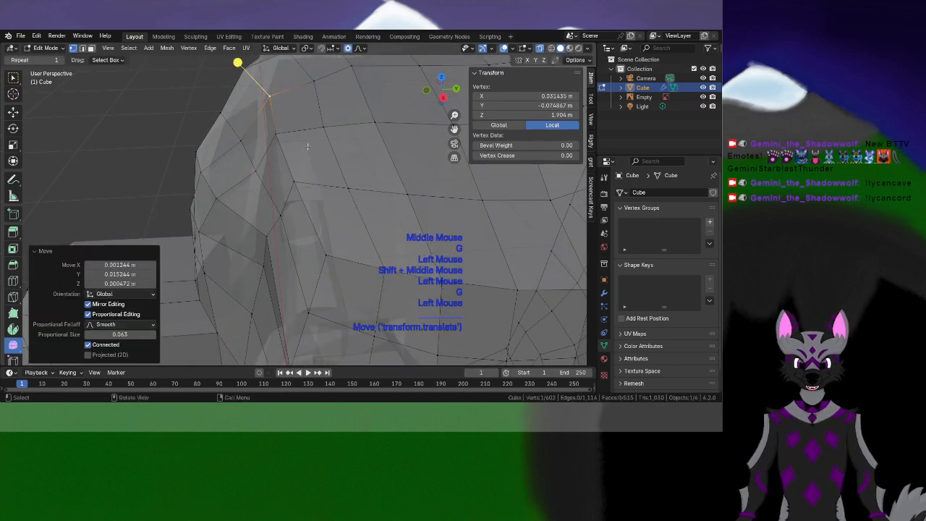
middle_click_drag(307, 146, 285, 166, "shift")
left_click(258, 112)
key("g")
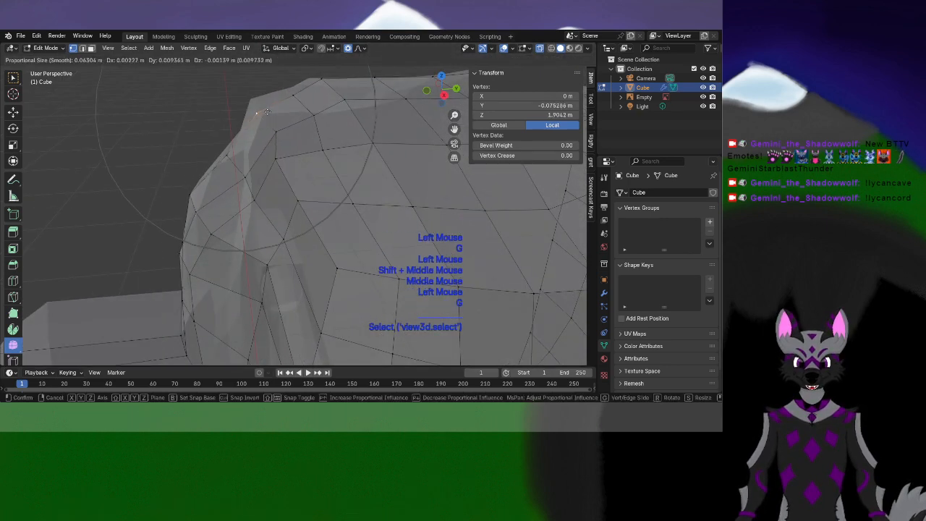
left_click(272, 112)
Smooth the forehead vertex beside the centre line, its lower neighbour and the adjacent vertex on the centre line
left_click(279, 132)
left_click_drag(250, 97, 267, 99)
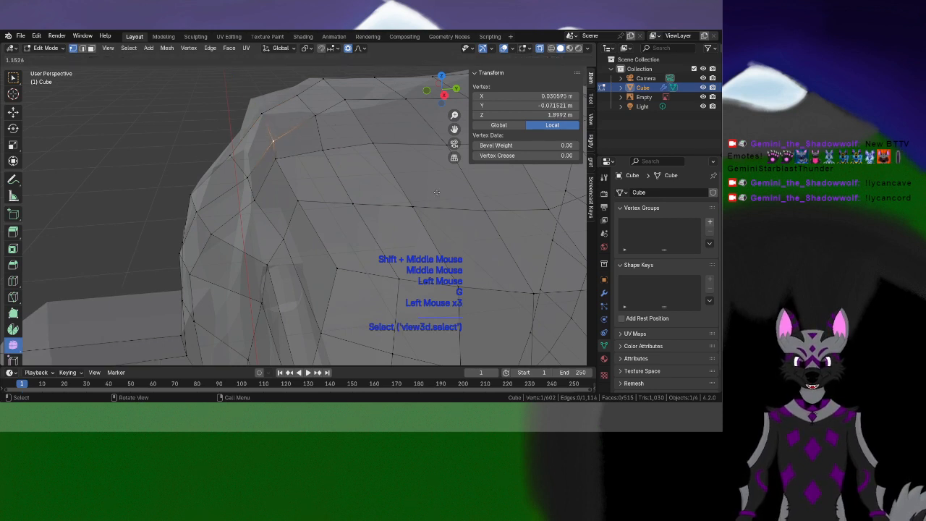
left_click_drag(436, 192, 436, 191)
left_click(281, 157)
left_click_drag(236, 135, 238, 133)
left_click(251, 110)
left_click_drag(230, 79, 232, 80)
Smooth the next centre-line vertex on top of the head with a smoothing factor of about 0.76
left_click(327, 81)
middle_click_drag(326, 89, 276, 117, "shift")
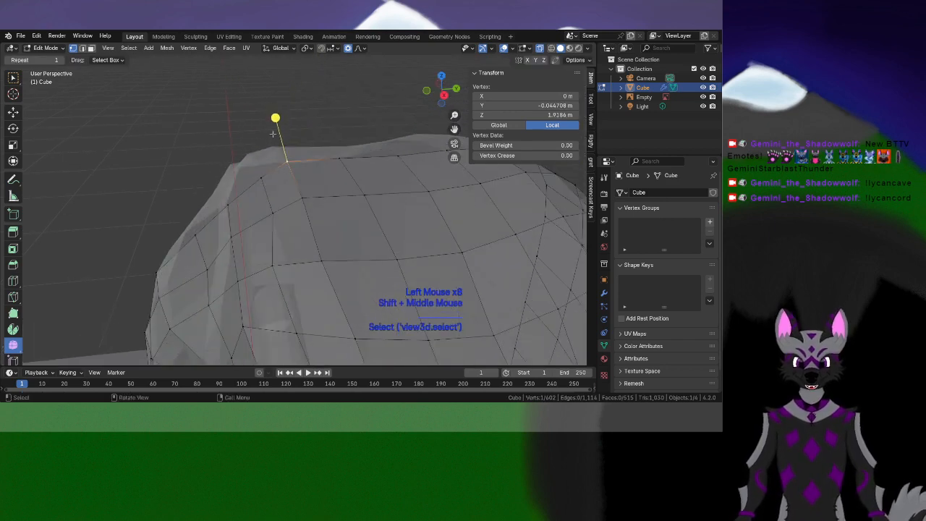
left_click_drag(276, 117, 311, 139)
left_click_drag(377, 197, 393, 212)
Duplicate a patch of six faces from the upper side of the head, offset 0.028 m in X, 0.016 m in Y and 0.030 m in Z
middle_click_drag(393, 212, 290, 276, "shift")
scroll(255, 214, "down", 2)
scroll(298, 219, "up", 1)
scroll(298, 219, "down", 2)
scroll(340, 217, "down", 1, "shift")
scroll(300, 282, "up", 1)
scroll(293, 279, "up", 1)
scroll(289, 275, "down", 1)
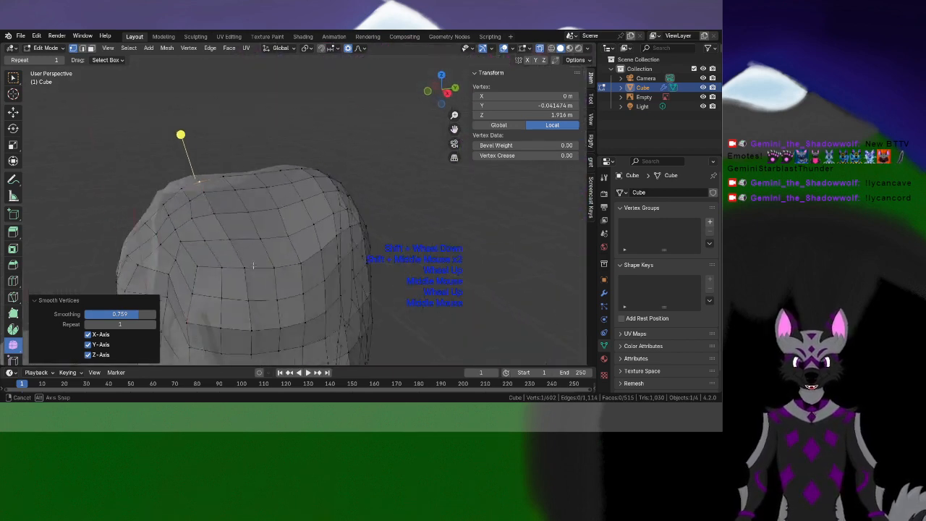
scroll(235, 218, "up", 2)
left_click(235, 210, "shift")
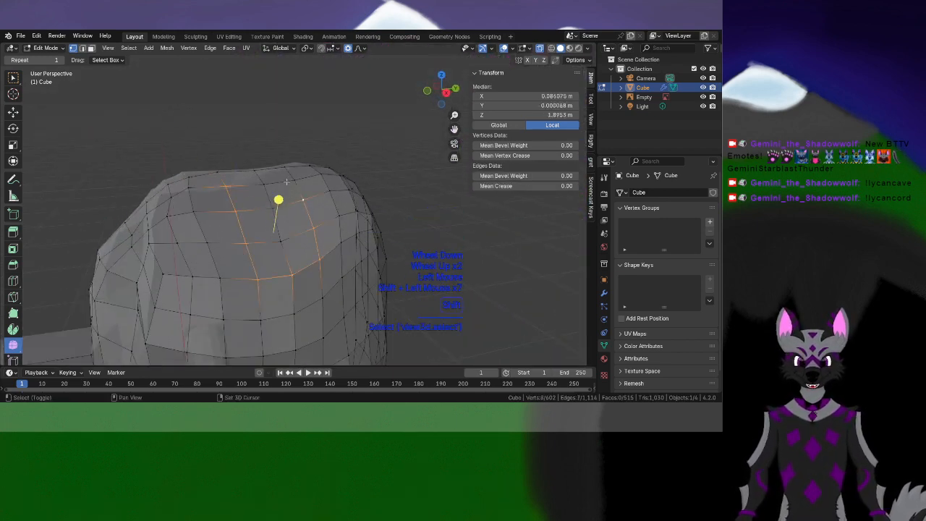
left_click(282, 247, "shift")
middle_click_drag(281, 247, 342, 205)
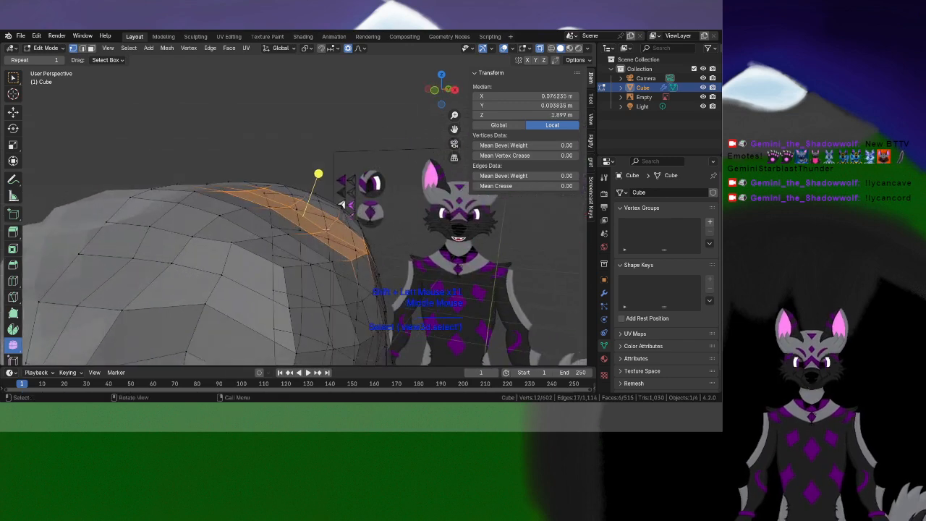
key("shift+d")
left_click(376, 178)
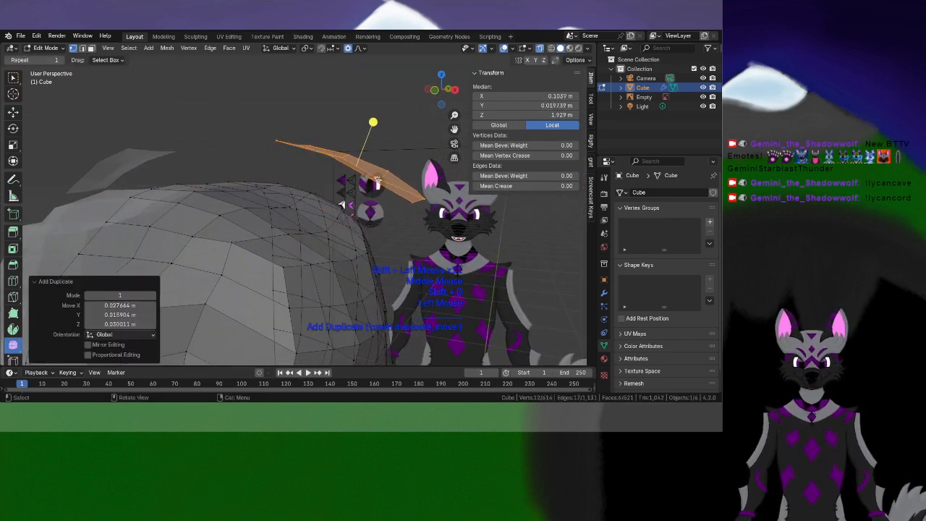
Extrude the duplicated face patch about 0.14 m outward along its normal to form an ear block
scroll(376, 179, "down", 2)
middle_click_drag(366, 177, 355, 206, "shift")
scroll(364, 199, "down", 1)
scroll(364, 199, "up", 1)
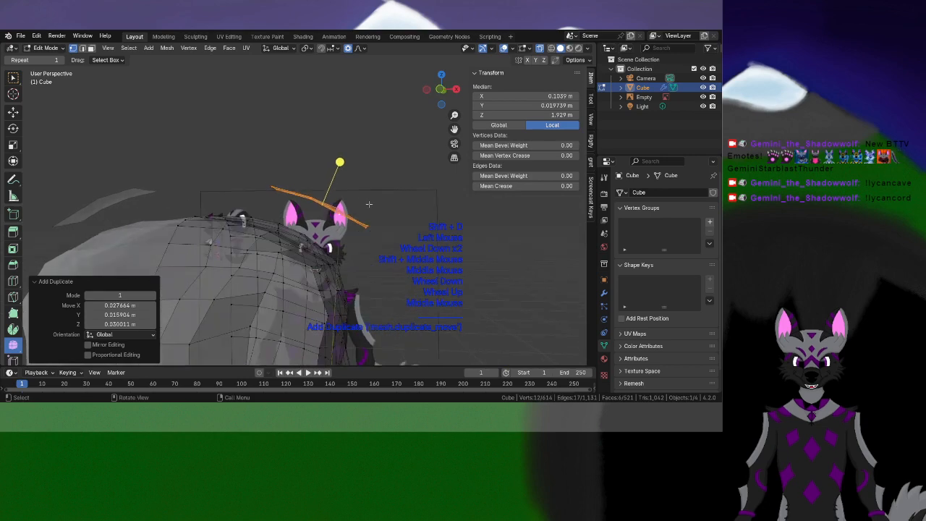
key("e")
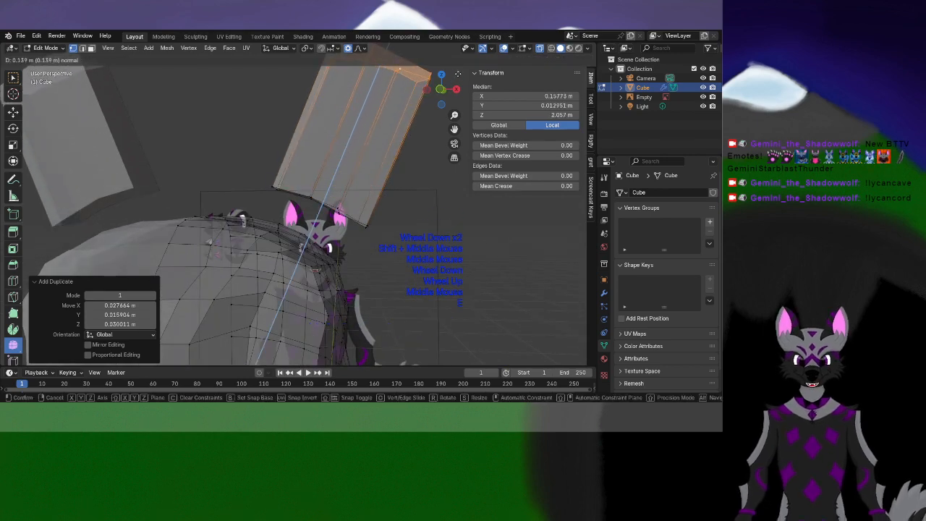
left_click(445, 75)
Move the inner corner vertex at the ear block's base with proportional editing
middle_click_drag(394, 159, 384, 199, "shift")
middle_click_drag(384, 199, 315, 267)
scroll(369, 269, "up", 2)
scroll(315, 266, "up", 2)
left_click(215, 253)
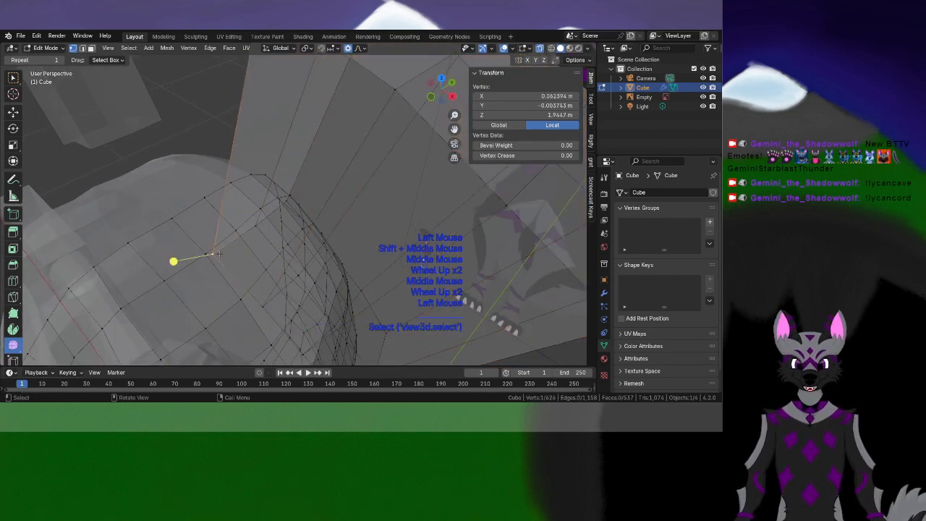
middle_click_drag(172, 261, 266, 298)
key("g")
left_click(157, 248)
Reposition further vertices at the ear block's base and cut an edge loop around its middle
scroll(209, 245, "down", 3)
scroll(265, 244, "up", 1)
scroll(238, 254, "up", 2)
key("g")
left_click(353, 285)
left_click(282, 312)
key("g")
left_click(249, 273)
middle_click_drag(266, 298, 272, 229)
double_click(256, 247)
Move two outer vertices at the ear's tip about 0.014 m outward, raising the upper one 0.024 m and the lower one 0.014 m
left_click(324, 128)
mouse_move(324, 127)
middle_mouse_down()
mouse_move(295, 138)
mouse_move(322, 130)
middle_mouse_up()
key("g")
left_click(371, 70)
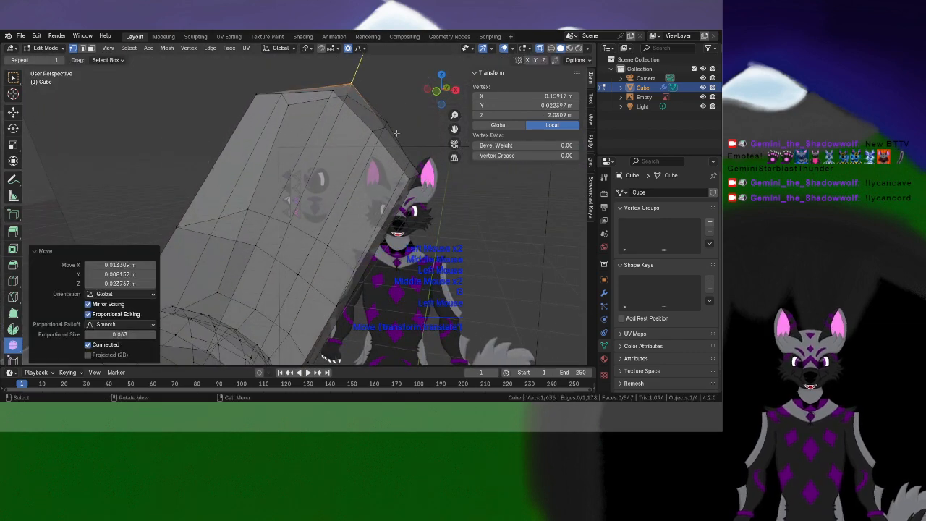
left_click(396, 134)
key("g")
left_click(428, 105)
Cut a centred edge loop lengthwise along the inner side of the ear
middle_click_drag(332, 221, 300, 218, "shift")
scroll(300, 219, "up", 2)
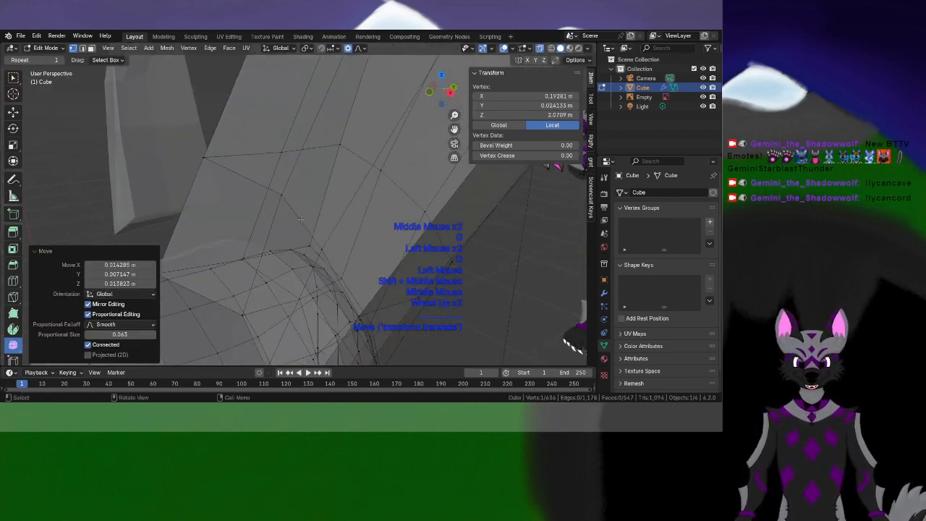
key("ctrl+r")
left_click(255, 195)
left_click(255, 195)
middle_click_drag(343, 277, 366, 279)
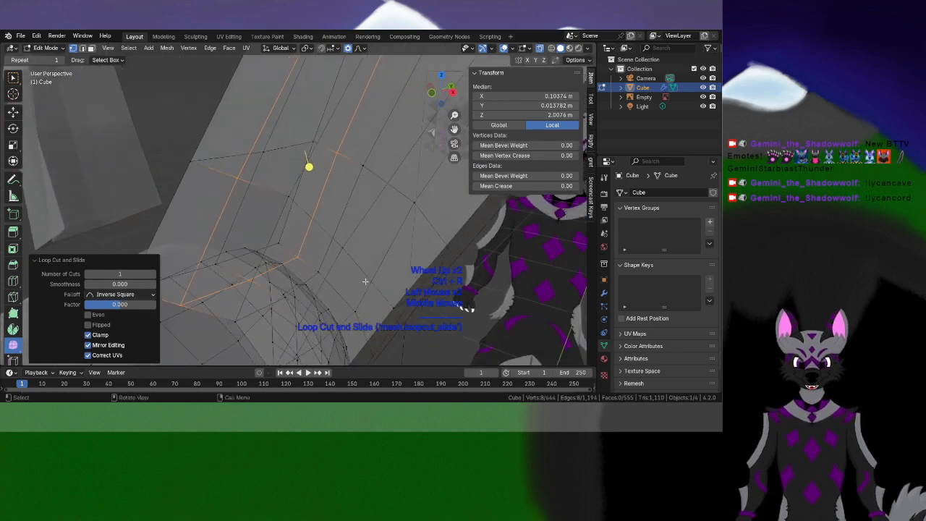
key("ctrl+r")
left_click(308, 167)
left_click(309, 167)
key("ctrl+z")
key("ctrl+r")
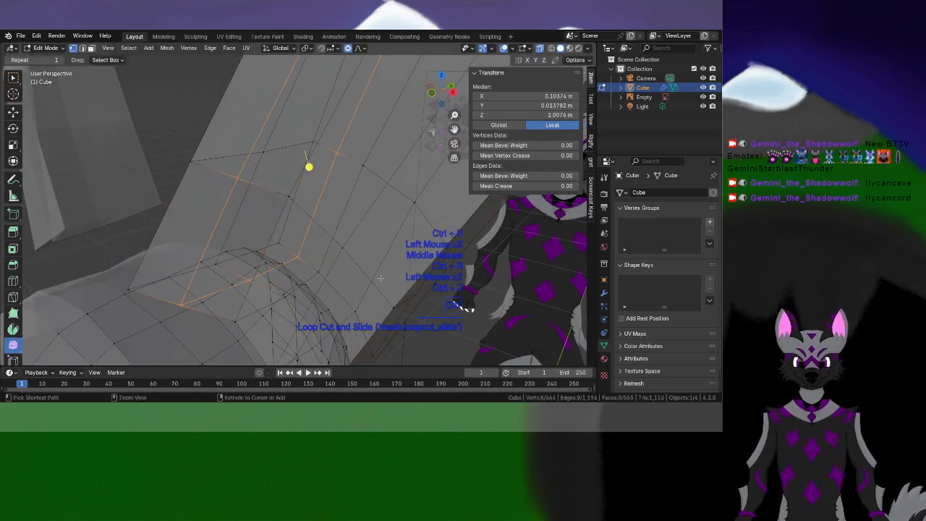
left_click(380, 277)
left_click(380, 277)
key("ctrl+z")
Cut a lengthwise edge loop along the outer side of the ear and a horizontal ring around its lower half
middle_click_drag(381, 277, 314, 255)
key("ctrl+r")
left_click(394, 270)
left_click(394, 269)
key("ctrl+r")
left_click(315, 257)
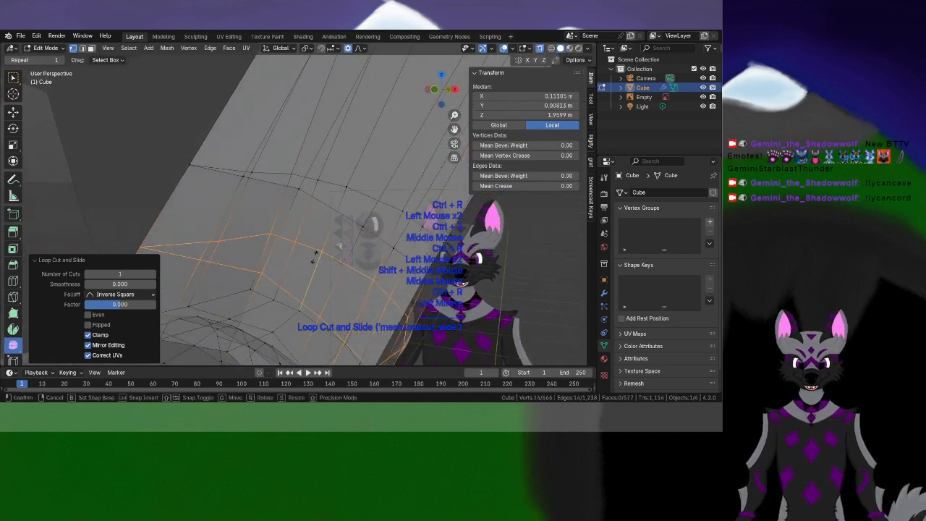
Cut a ring near the ear's tip at a slide factor of -0.819 and another around its upper half
scroll(313, 257, "down", 2)
middle_click_drag(350, 177, 344, 210, "shift")
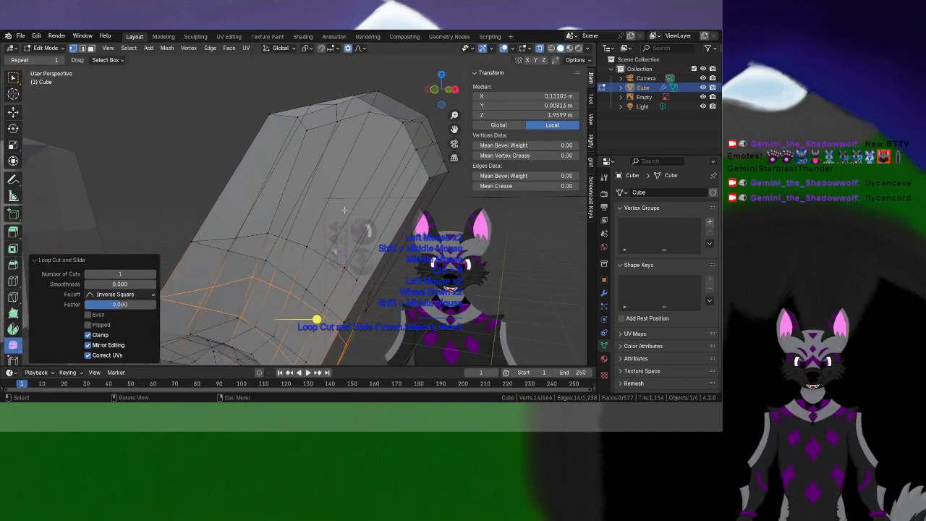
key("ctrl+r")
left_click(365, 159)
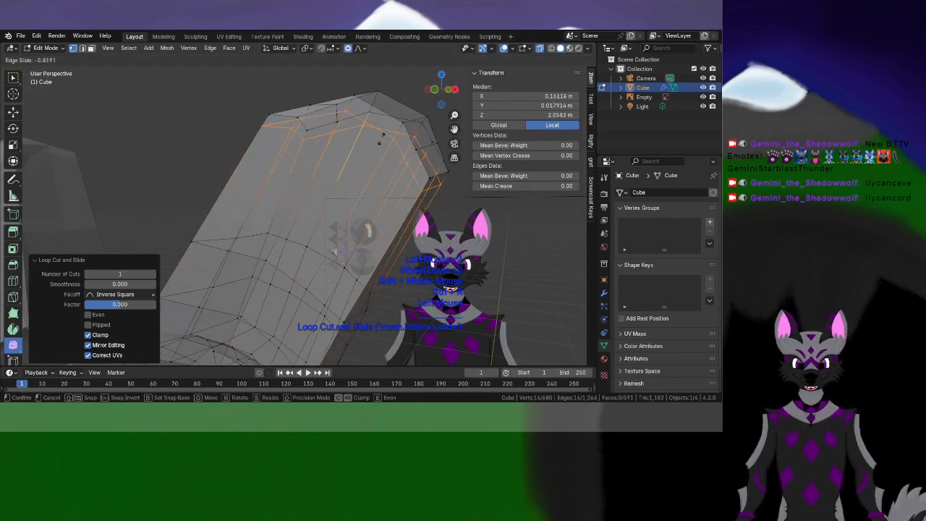
left_click(382, 136)
key("ctrl+r")
left_click(302, 188)
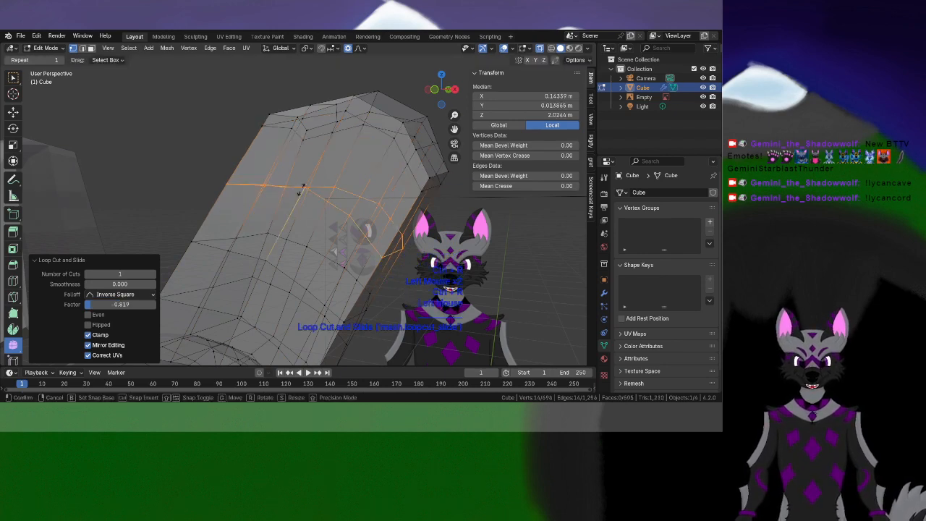
middle_click_drag(302, 190, 312, 209, "shift")
left_click(268, 232)
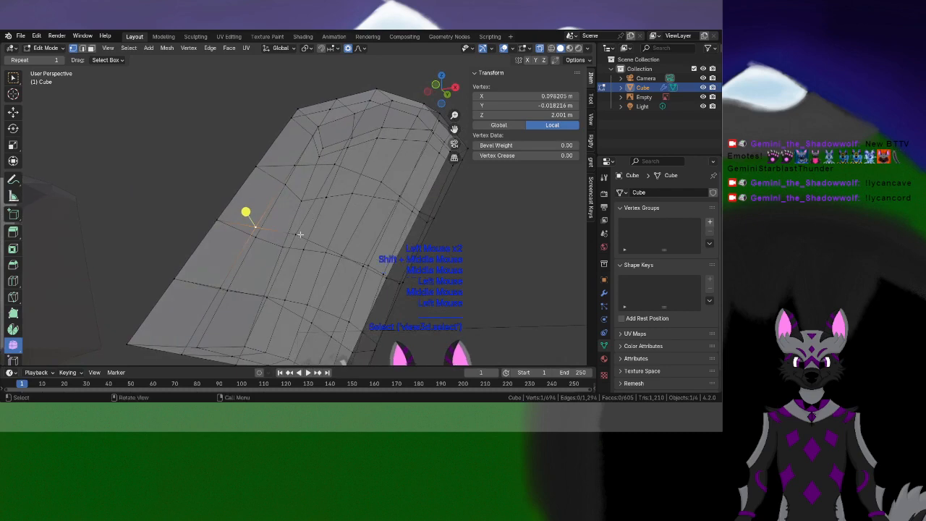
left_click(268, 295, "shift")
middle_click_drag(268, 295, 314, 286)
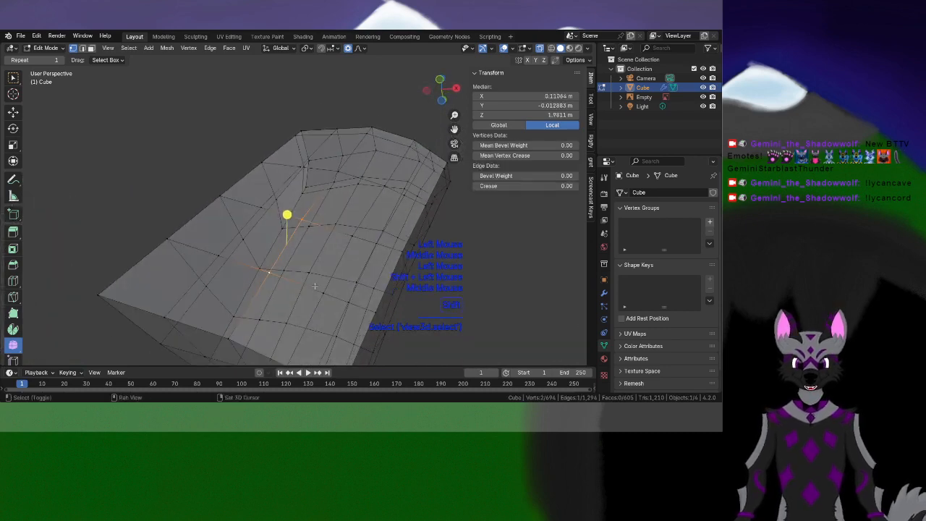
left_click(352, 235, "shift")
left_click(304, 167, "shift")
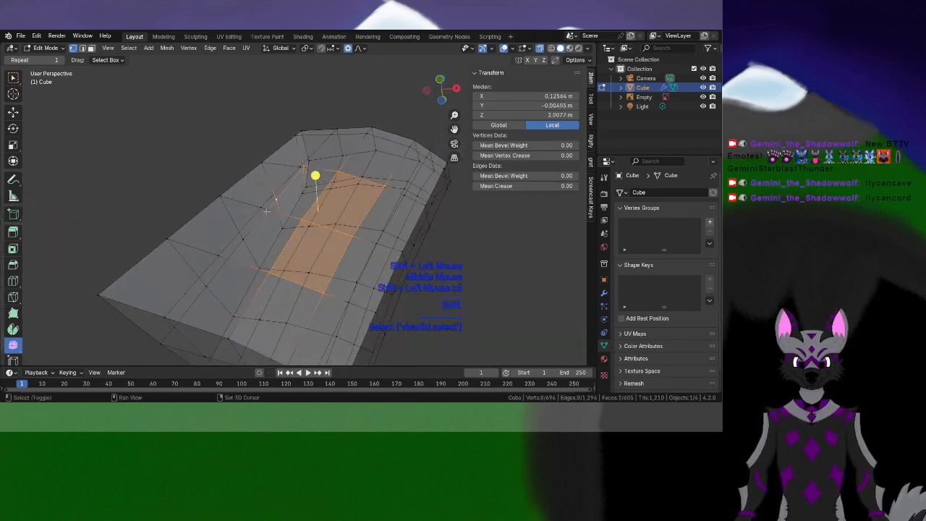
Select the faces on the ear's front inside its outer border, from the tip down toward the base
left_click(220, 252)
middle_click_drag(219, 253, 199, 269)
scroll(201, 268, "up", 1)
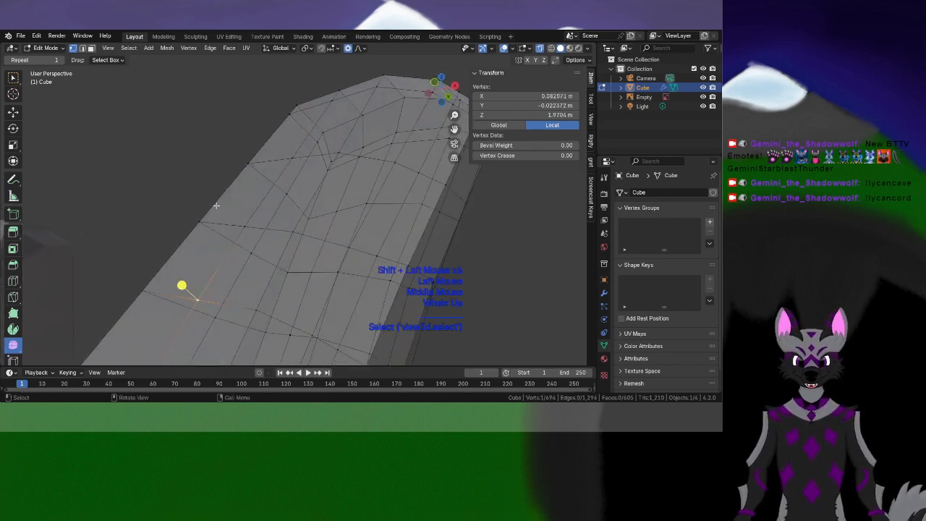
left_click(244, 226, "shift")
middle_click_drag(318, 131, 272, 152, "shift")
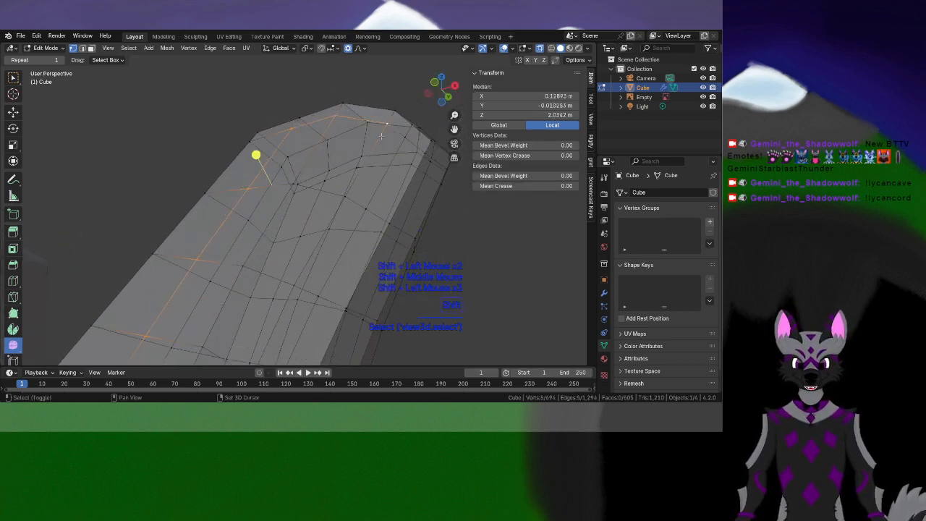
middle_click_drag(381, 135, 370, 246)
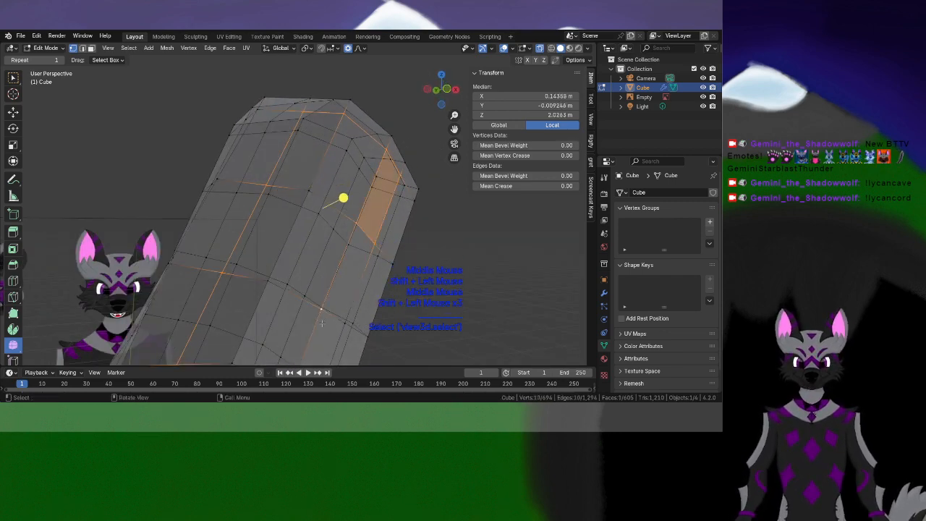
middle_click_drag(322, 323, 249, 221, "shift")
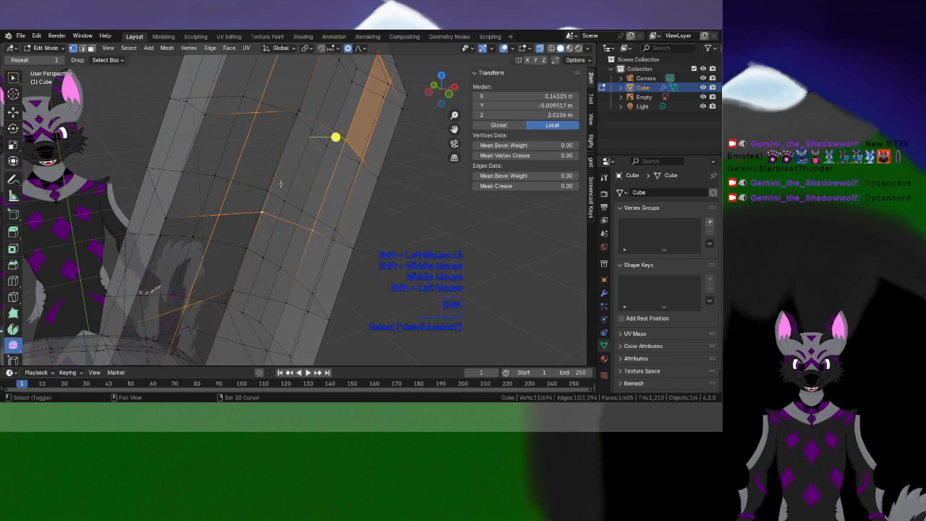
left_click(309, 96, "shift")
left_click(334, 235, "shift")
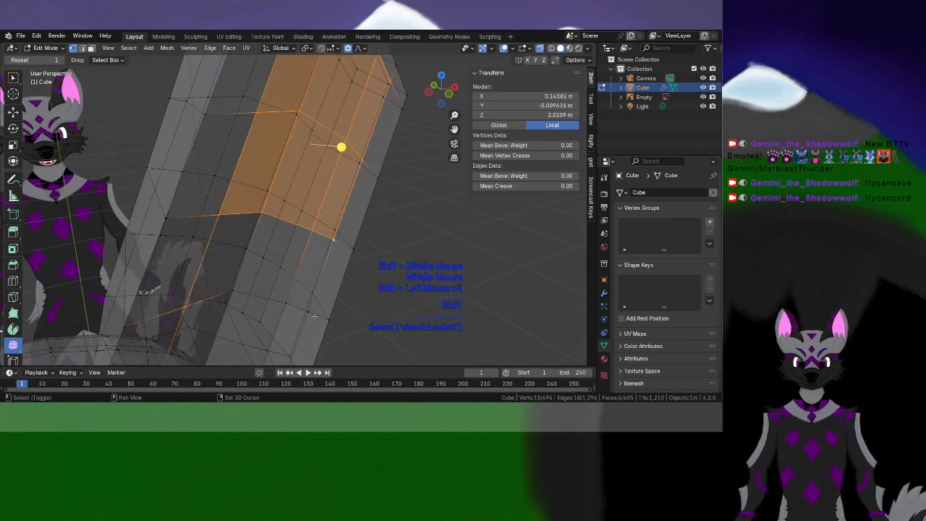
middle_click_drag(305, 311, 333, 275)
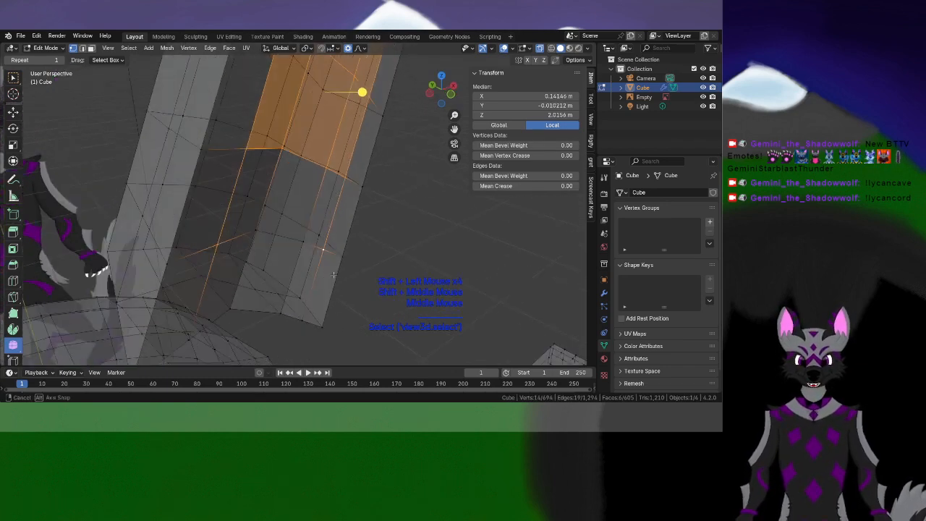
left_click(300, 248, "shift")
middle_click_drag(300, 248, 270, 255)
scroll(270, 255, "up", 2)
left_click(213, 229, "shift")
middle_click_drag(209, 309, 212, 230, "shift")
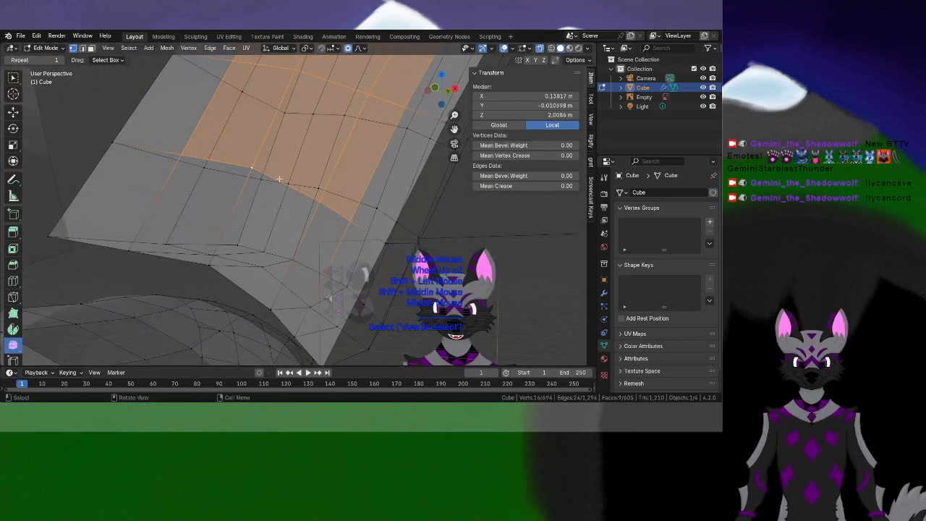
Cut a centred horizontal edge loop around the ear just above its base
scroll(279, 178, "down", 1)
key("ctrl+r")
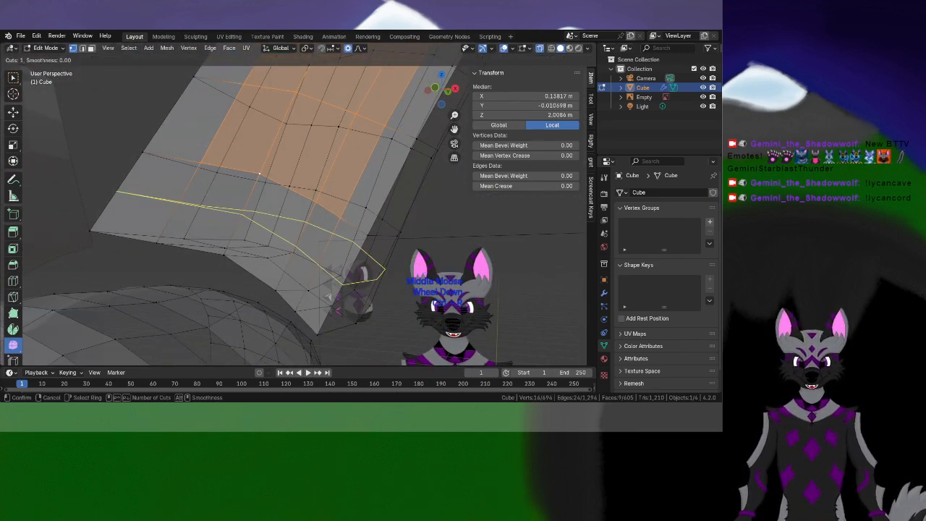
left_click(211, 195)
left_click(211, 196)
Select the twelve faces on the ear's front inside its border and extrude them 0.025 m inward to hollow the ear
middle_click_drag(212, 220, 221, 258, "shift")
left_click(208, 235)
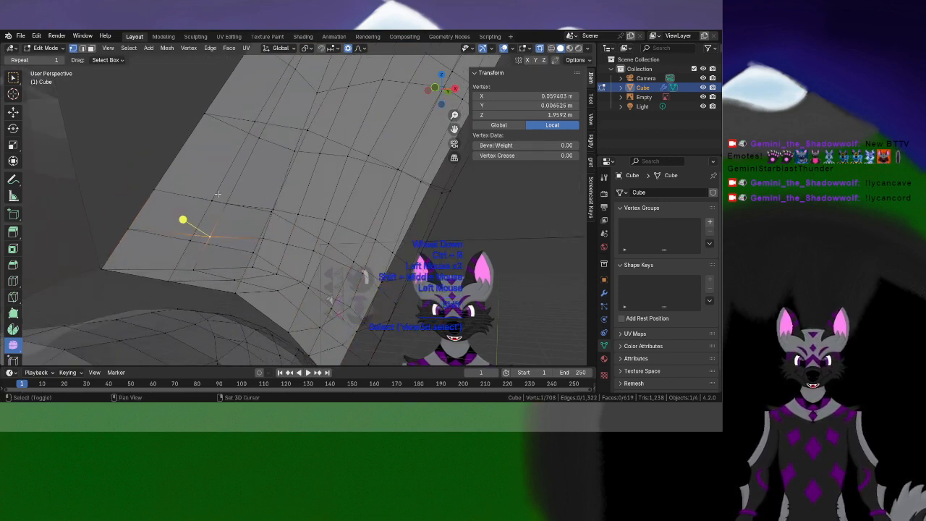
left_click(212, 200, "shift")
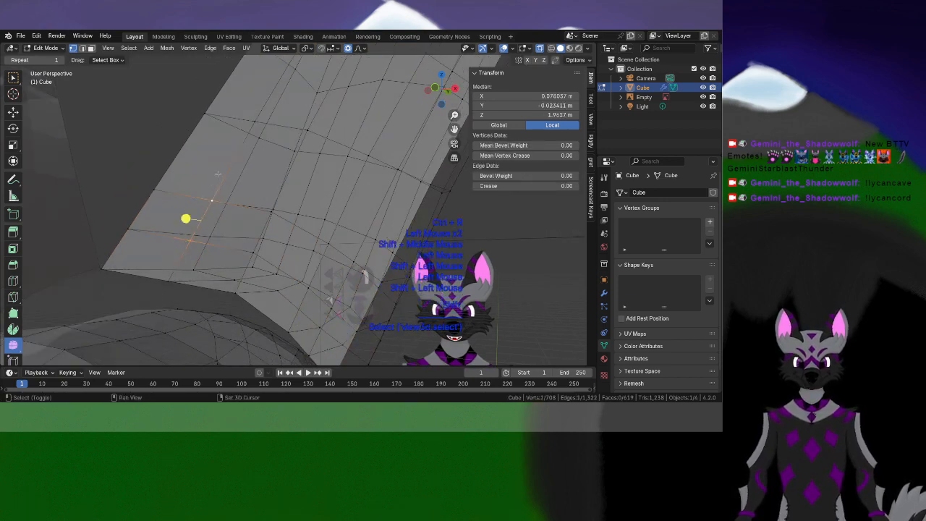
left_click(252, 118, "shift")
middle_click_drag(252, 118, 214, 253, "shift")
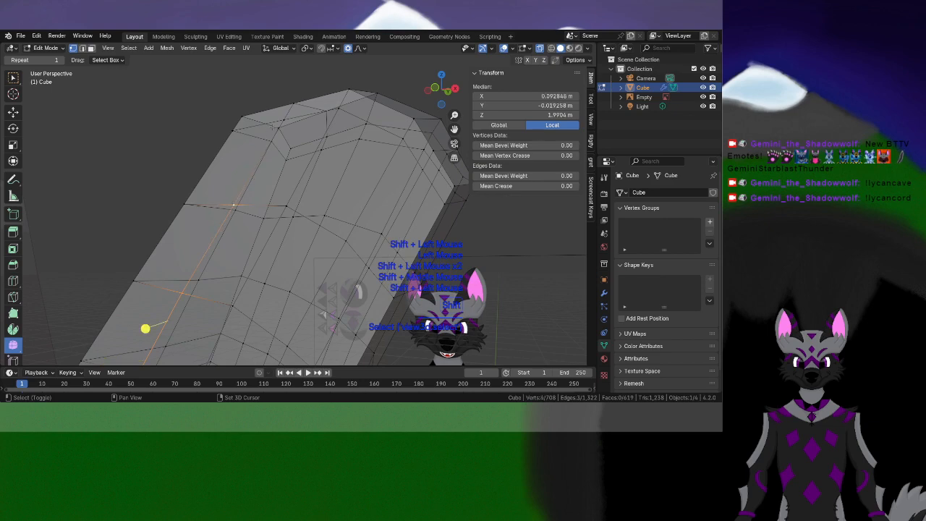
middle_click_drag(339, 160, 379, 164)
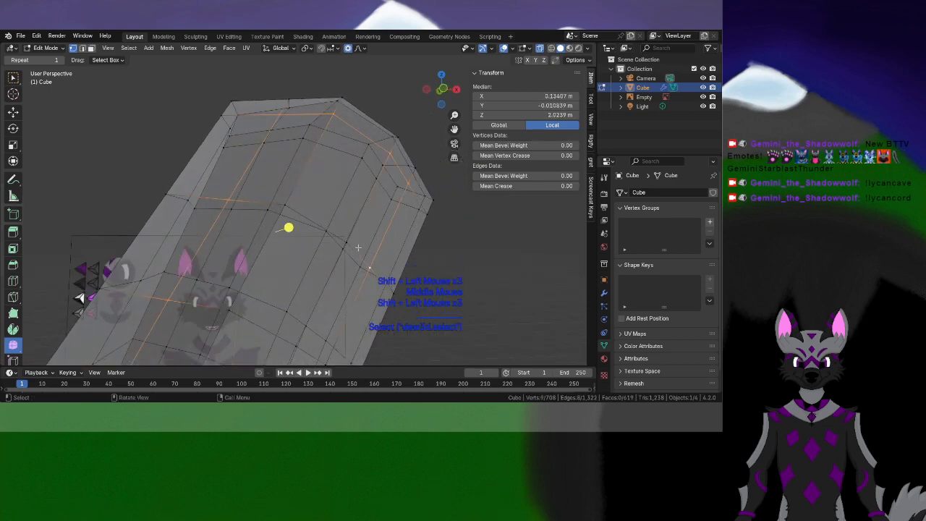
left_click(280, 203, "shift")
middle_click_drag(280, 203, 327, 130, "shift")
middle_click_drag(327, 130, 340, 153)
left_click(288, 240, "shift")
left_click(342, 259, "shift")
middle_click_drag(342, 259, 316, 255)
left_click(313, 248, "shift")
scroll(316, 255, "up", 1)
middle_click_drag(238, 244, 244, 259)
left_click(237, 233, "shift")
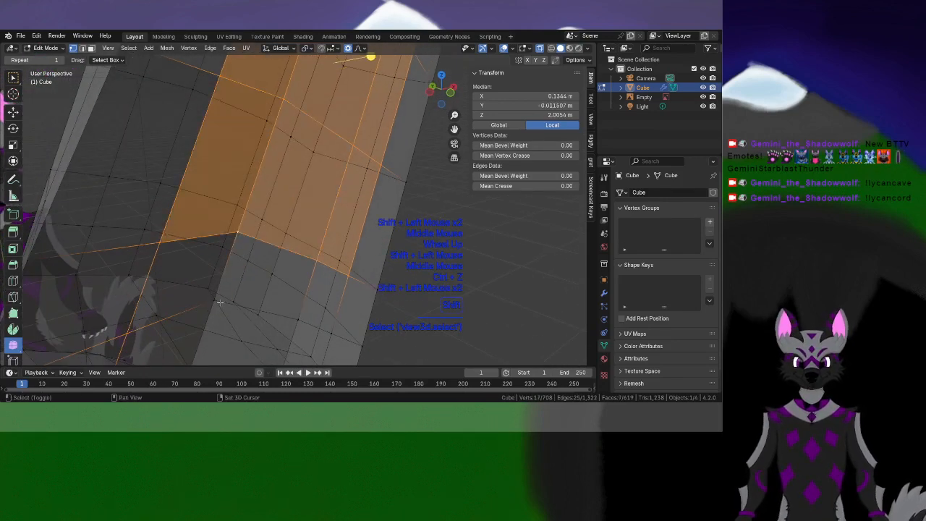
left_click(219, 302, "shift")
left_click(304, 318, "shift")
left_click(332, 333, "shift")
middle_click_drag(333, 333, 192, 310)
key("e")
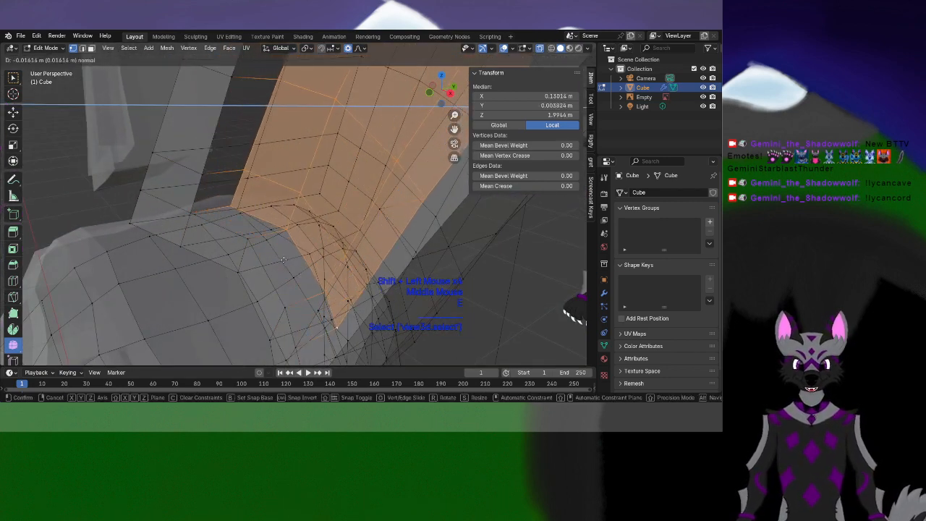
left_click(313, 261)
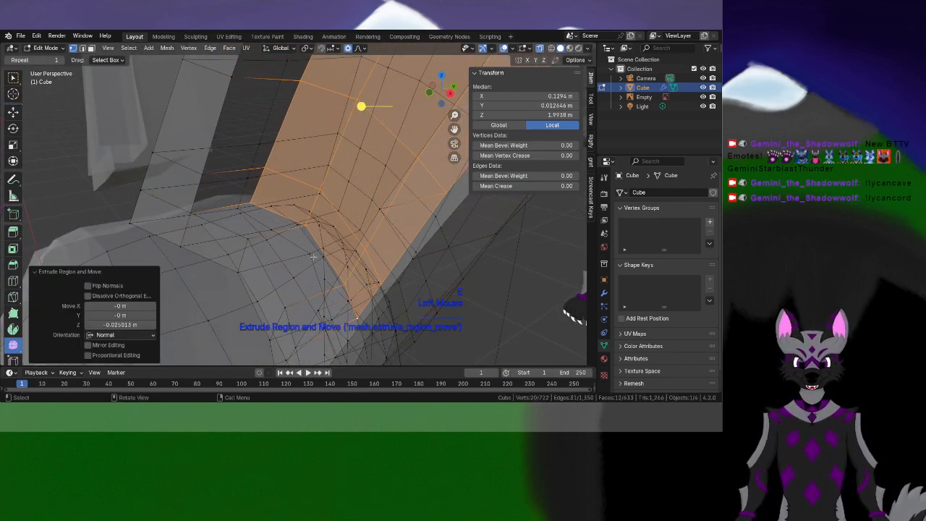
Select the five vertices along one inner side edge of the ear's hollow and shift them slightly, using a small proportional size of about 0.027
middle_click_drag(314, 261, 293, 314, "shift")
middle_click_drag(253, 289, 296, 233)
middle_click_drag(295, 233, 302, 248, "shift")
middle_click_drag(359, 169, 376, 269, "shift")
left_click(256, 279)
middle_click_drag(256, 279, 274, 274)
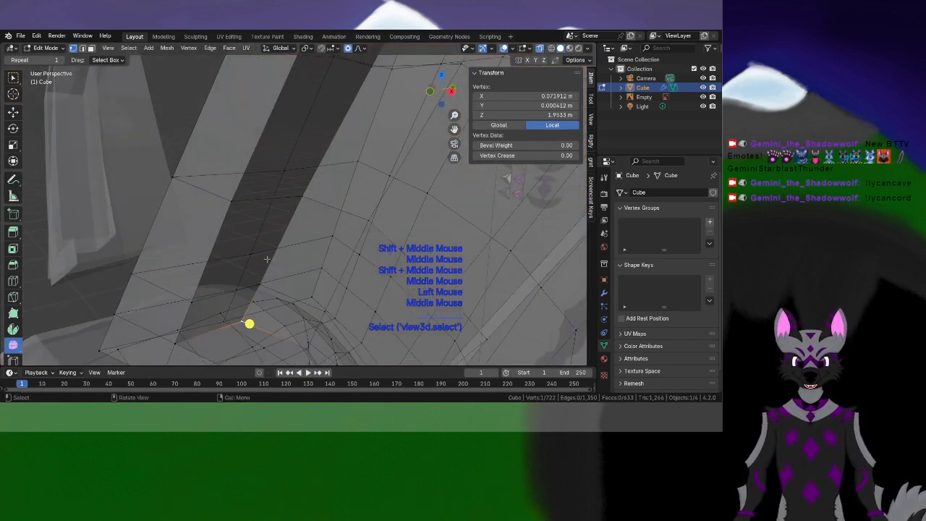
left_click(259, 286, "shift")
middle_click_drag(317, 152, 282, 181, "shift")
left_click(304, 190, "shift")
scroll(303, 190, "down", 2)
scroll(281, 191, "up", 1)
left_click(282, 192, "shift")
key("g")
scroll(282, 177, "up", 5)
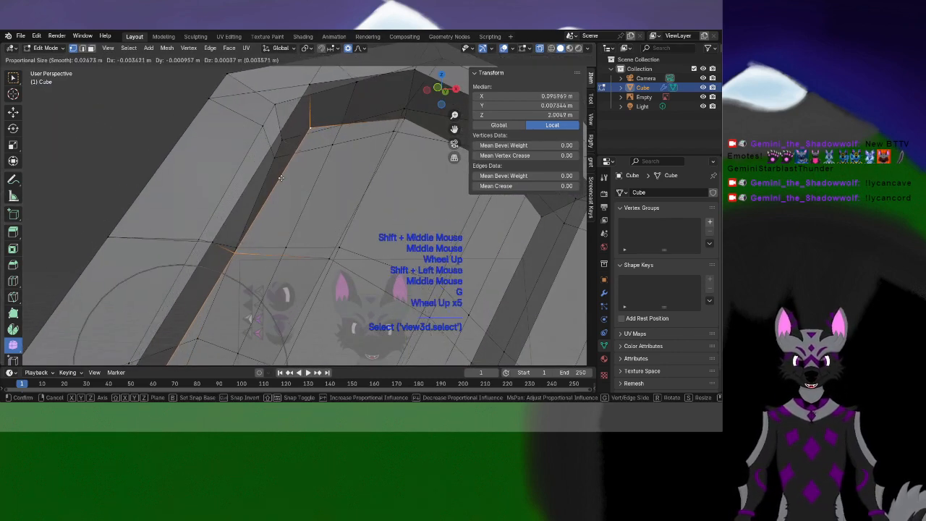
key("g")
middle_click_drag(214, 193, 273, 210)
left_click(233, 201)
left_click(249, 255)
Select the whole ear, including its base and back, and smooth its vertices with the Smooth tool
scroll(250, 255, "down", 2)
scroll(327, 201, "up", 1)
middle_click_drag(289, 249, 326, 182, "shift")
scroll(327, 201, "down", 2)
scroll(347, 217, "down", 1)
scroll(326, 181, "up", 2)
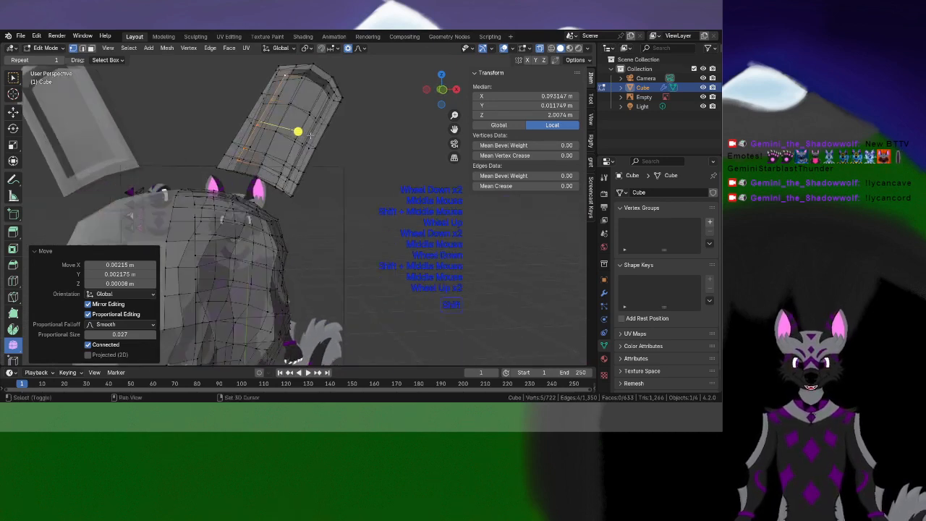
middle_click_drag(239, 108, 230, 159, "shift")
left_click_drag(265, 197, 273, 212)
middle_click_drag(196, 180, 194, 151)
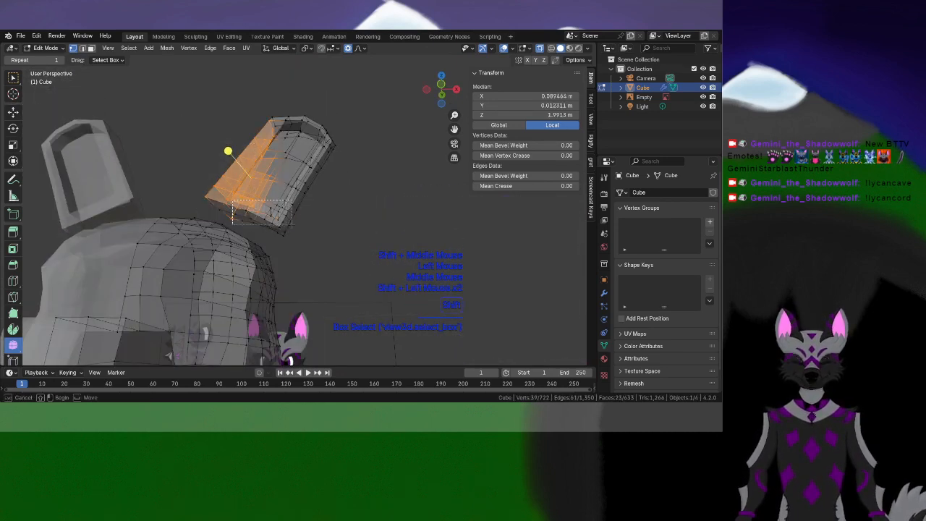
left_click_drag(269, 105, 386, 186, "shift")
scroll(386, 185, "up", 1)
middle_click_drag(361, 188, 321, 213, "shift")
scroll(392, 262, "up", 1)
middle_click_drag(392, 261, 394, 268)
scroll(394, 268, "up", 1)
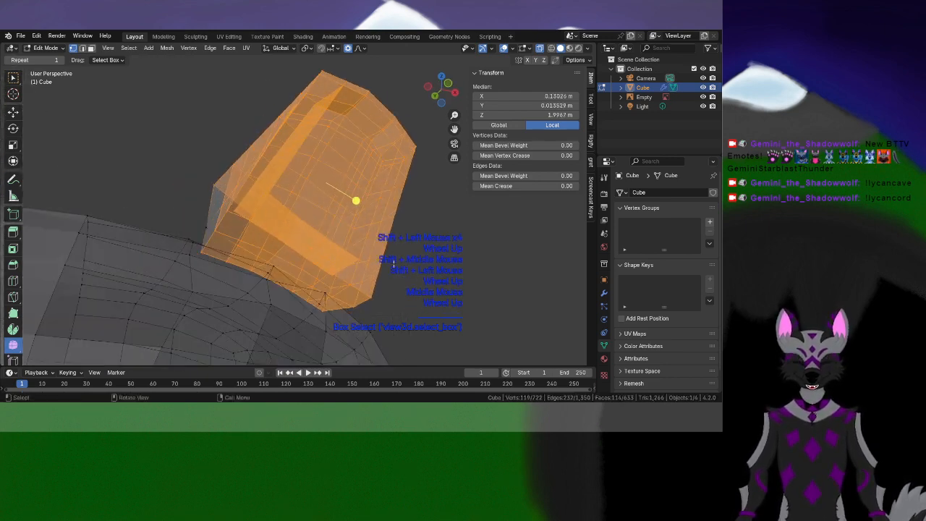
middle_click_drag(210, 237, 220, 215, "shift")
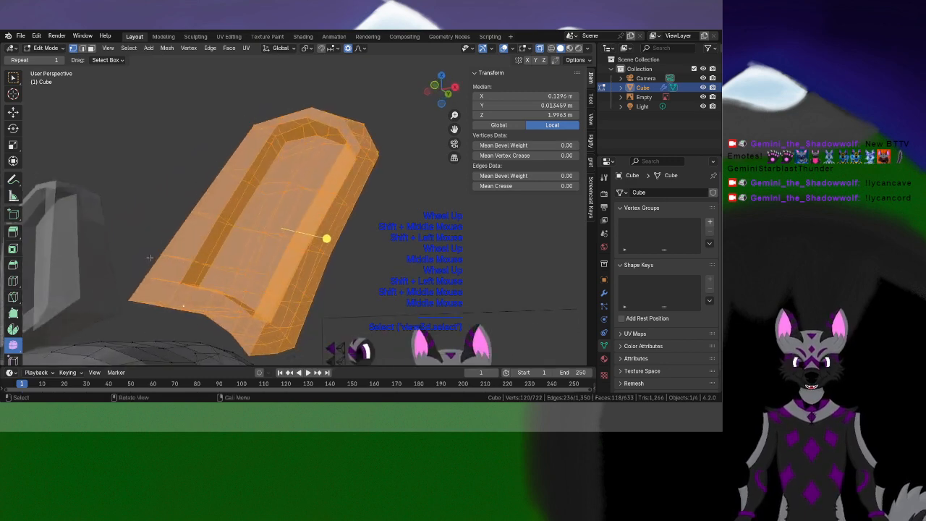
scroll(221, 213, "up", 1)
left_click(457, 248)
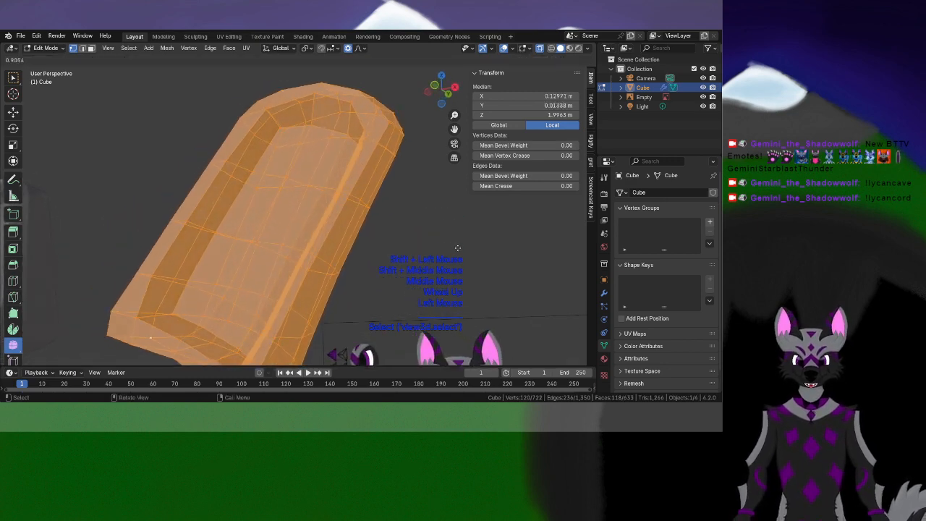
left_click_drag(432, 258, 431, 258)
middle_click_drag(289, 178, 368, 203)
scroll(351, 215, "down", 2)
left_click(347, 215)
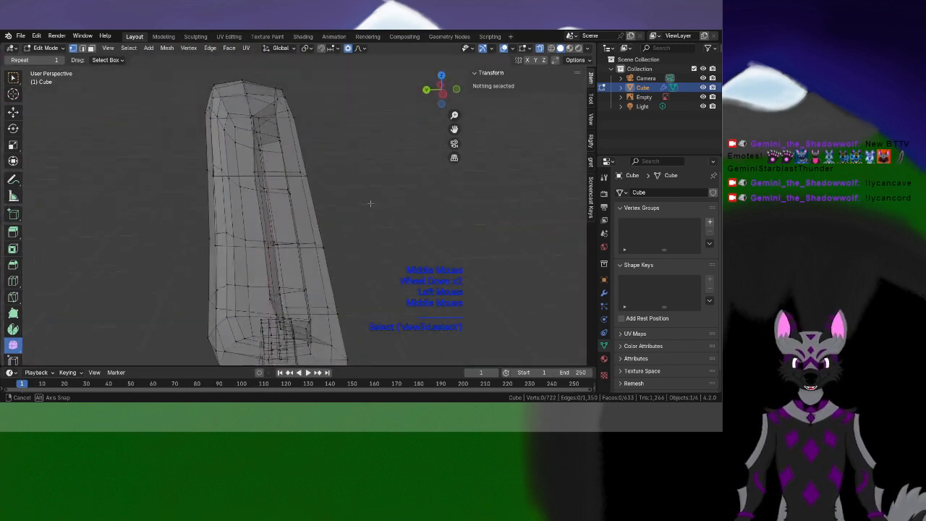
Try to bend the ear's tip outward by moving its top vertex with a proportional size of about 0.102
scroll(370, 222, "down", 1)
scroll(369, 224, "down", 2)
scroll(343, 219, "up", 1, "shift")
middle_click_drag(354, 275, 355, 362, "shift")
scroll(310, 238, "up", 3)
scroll(310, 238, "down", 1)
left_click(244, 184)
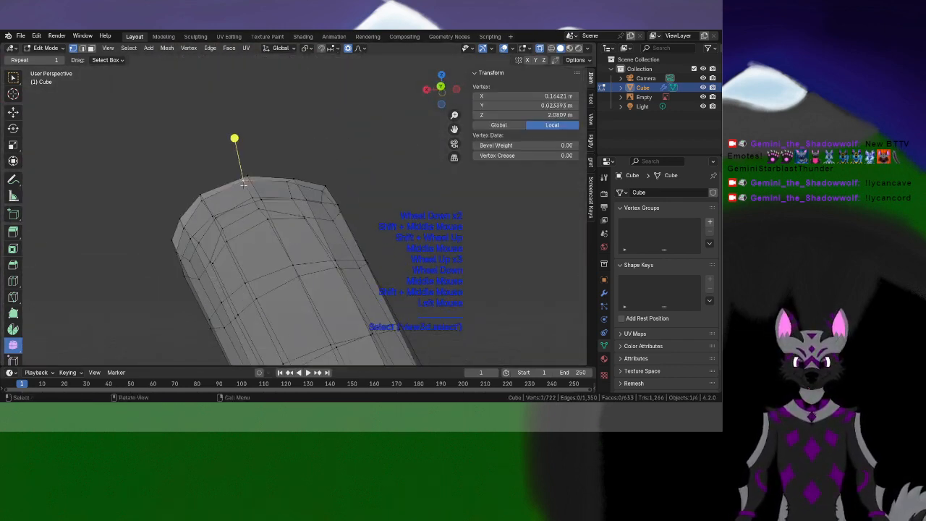
key("g")
scroll(240, 186, "up", 2)
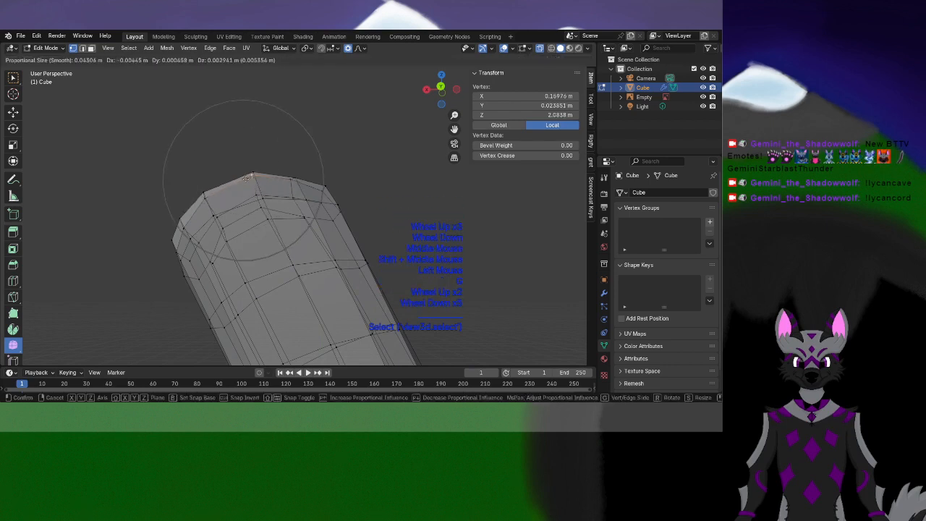
scroll(186, 187, "down", 2)
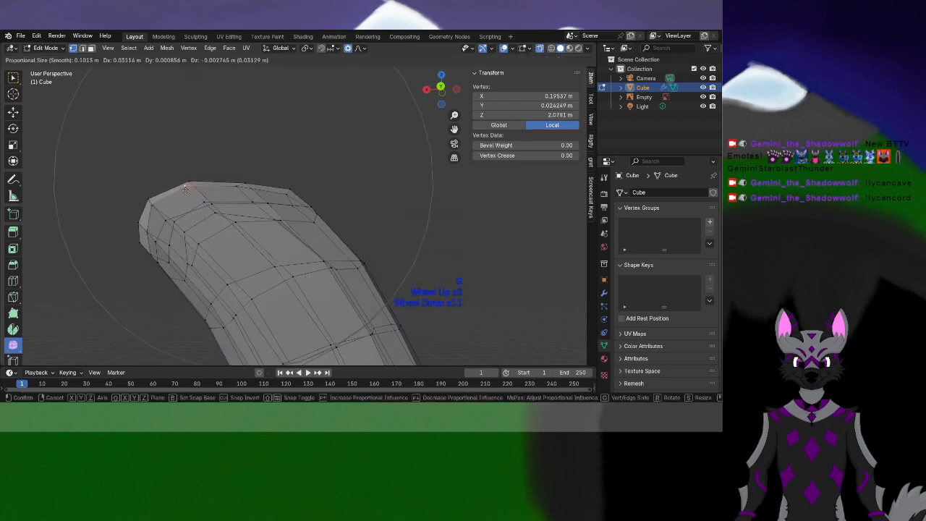
left_click(185, 188)
scroll(285, 224, "down", 4)
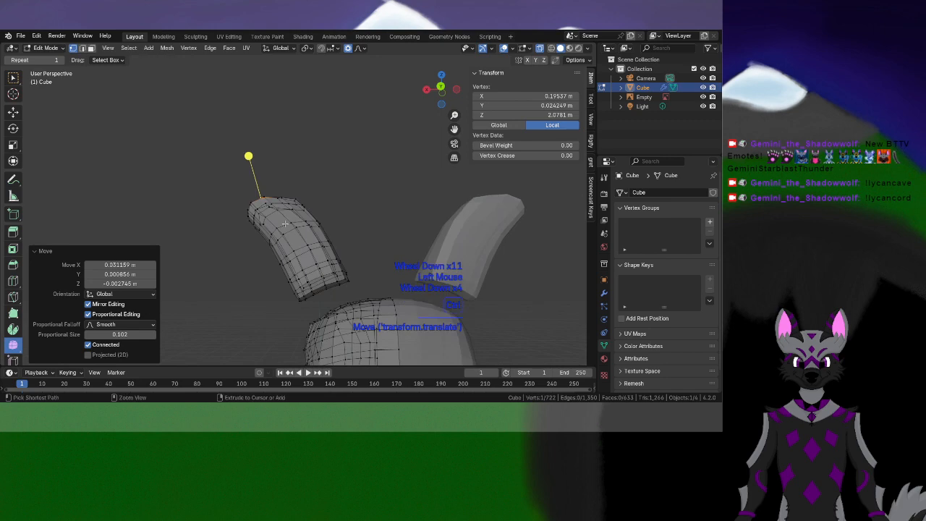
key("ctrl+z")
Select the whole ear and rotate it from several view angles, finishing with a 9.99° turn about the view axis
middle_click_drag(285, 224, 275, 217)
left_click_drag(186, 171, 373, 290)
left_click_drag(275, 262, 324, 310, "shift")
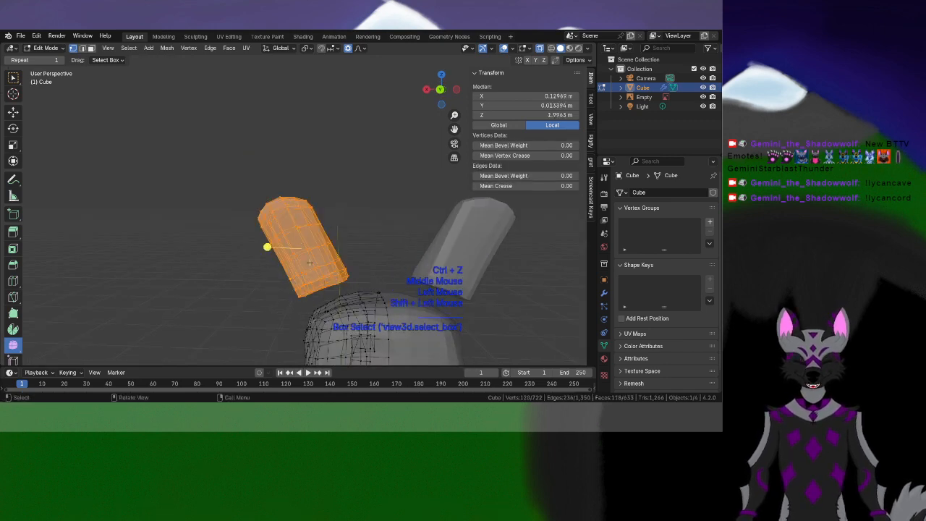
middle_click_drag(394, 268, 510, 262)
middle_click_drag(362, 194, 318, 210)
scroll(379, 222, "up", 1)
key("r")
left_click(329, 226)
key("r")
left_click(334, 195)
key("r")
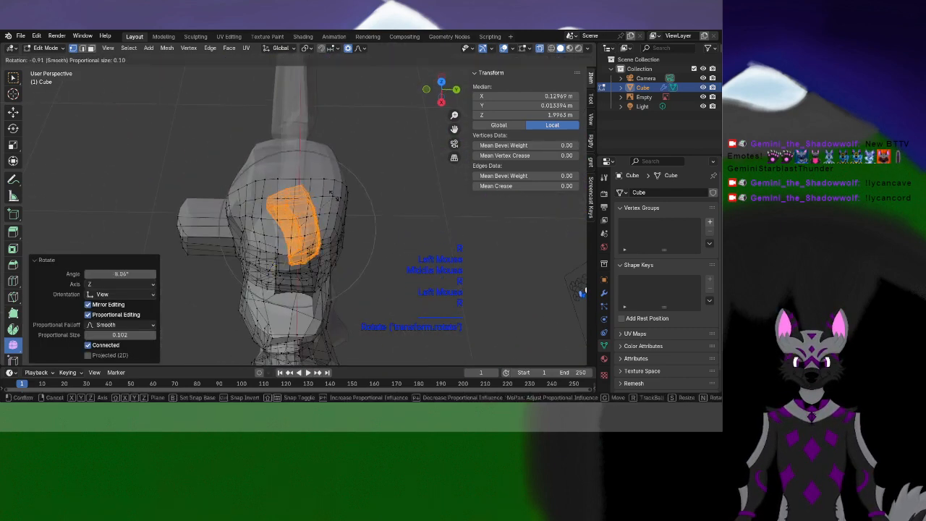
left_click(330, 177)
middle_click_drag(329, 180, 334, 248)
key("r")
left_click(305, 149)
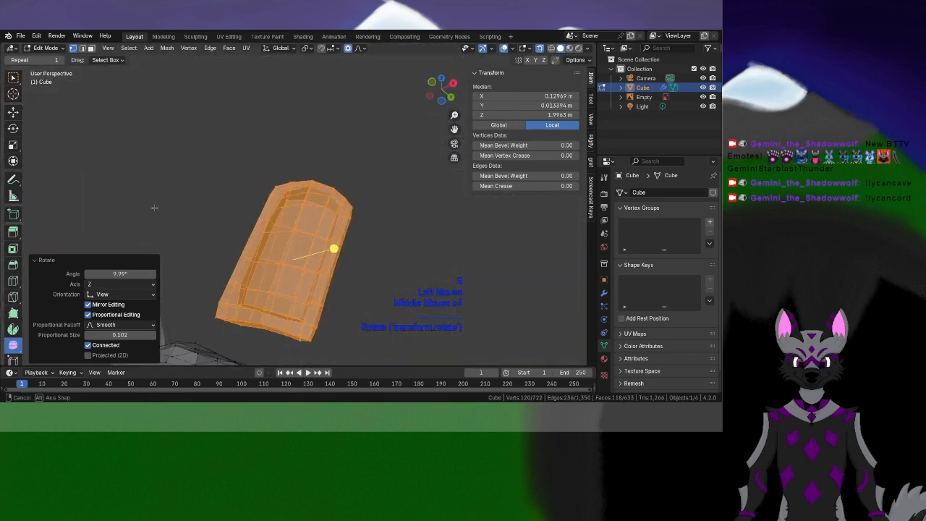
Pull the vertex at the hollow's upper rim by about X 0.0258, Y -0.0108, Z 0.0282 m with proportional editing
left_click(300, 206)
key("g")
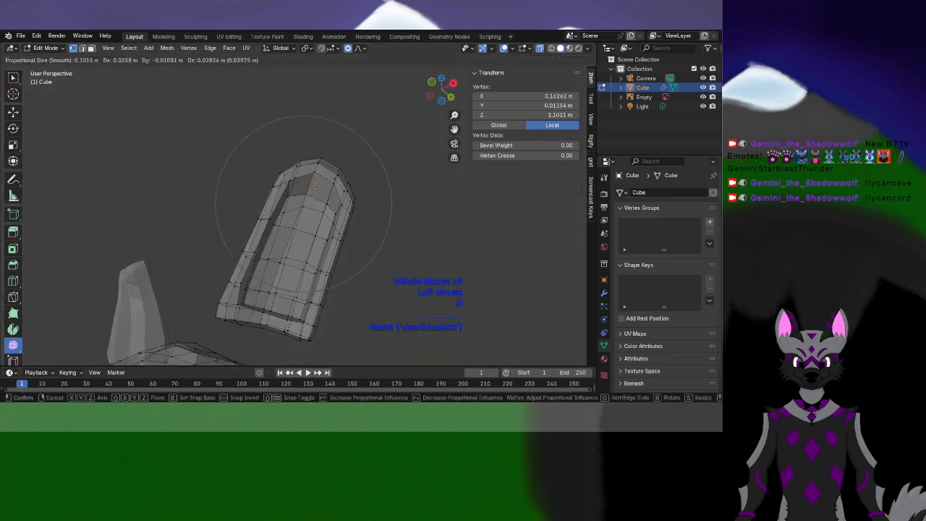
left_click(315, 186)
middle_click_drag(315, 186, 337, 267)
scroll(348, 235, "up", 2)
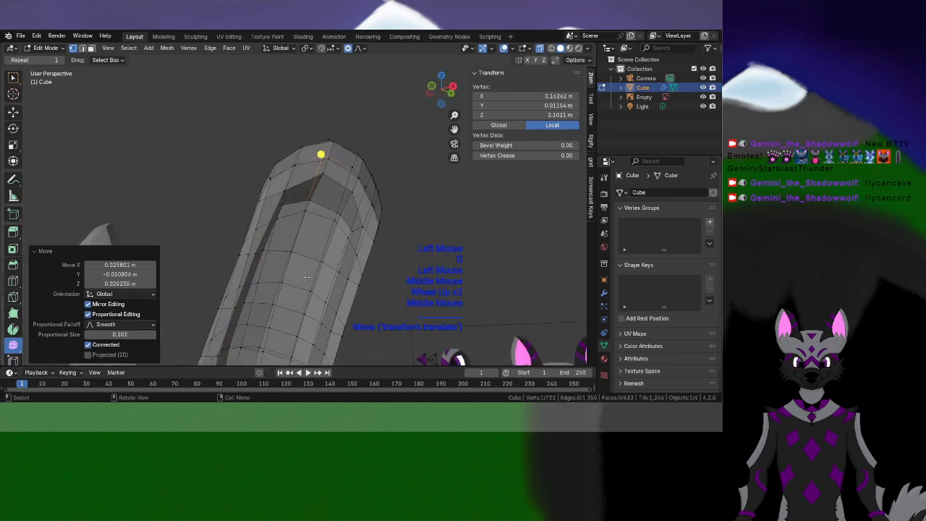
scroll(343, 269, "down", 1)
Bow out the ear's head-facing rim by moving two vertices, the upper one about X -0.0104, Y -0.0112, Z 0.0050 m
left_click(352, 275)
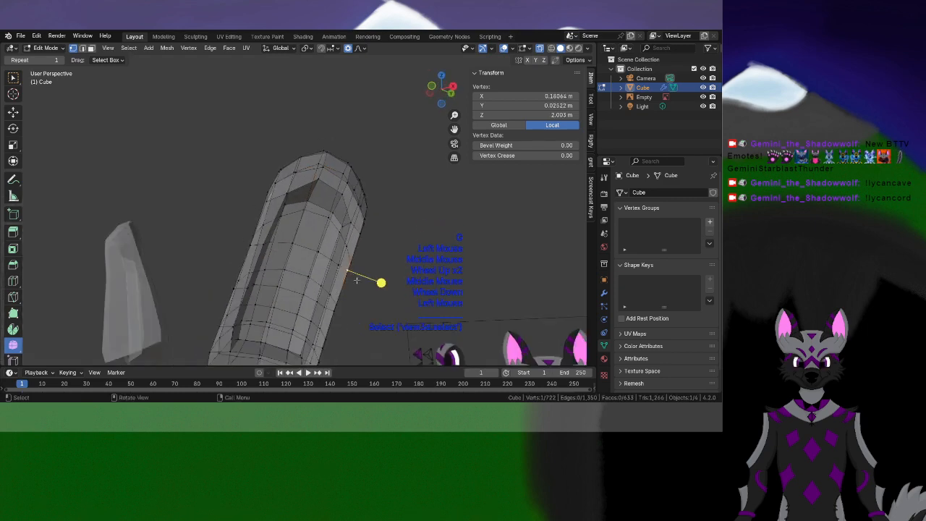
left_click(248, 269)
key("g")
left_click(198, 250)
left_click(262, 208)
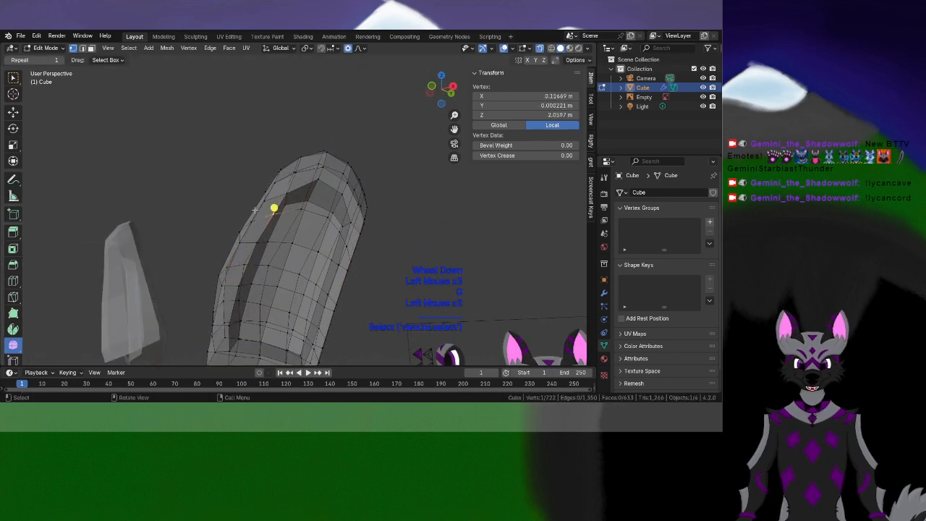
key("g")
left_click(237, 204)
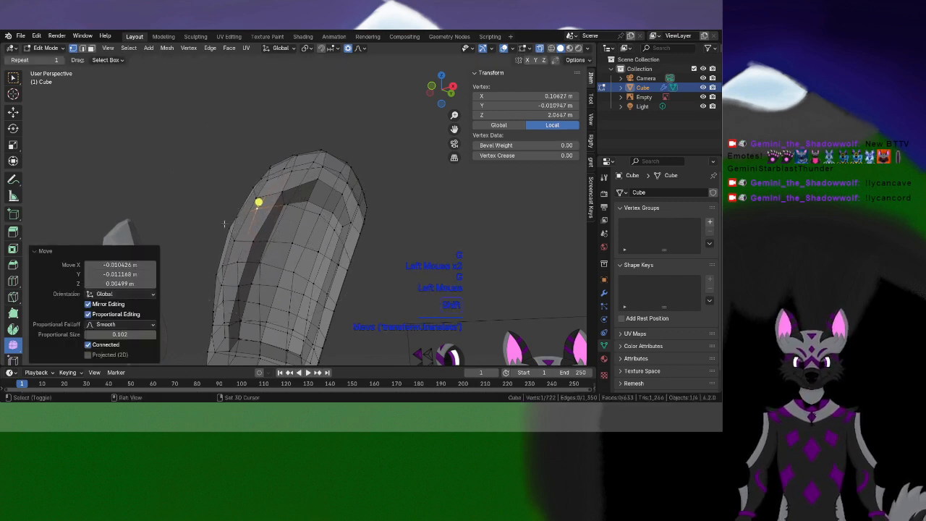
Widen the ear's base by moving its lower head-facing rim vertex about X -0.0156, Y -0.0132, Z 0 m
middle_click_drag(225, 228, 258, 182, "shift")
left_click(250, 286)
key("g")
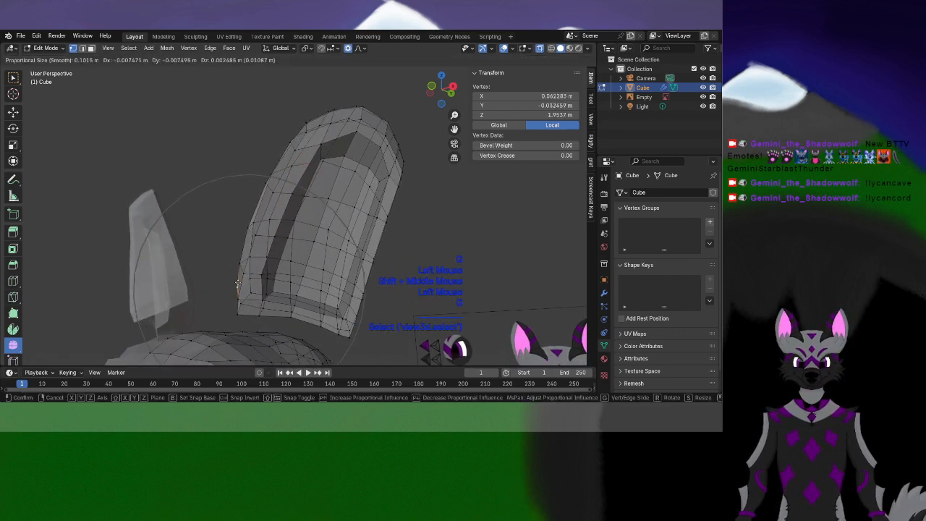
left_click(228, 286)
Round out the ear's back by moving two vertices about X -0.0068, Y 0.0123, Z 0.0036 m and X -0.0047, Y 0.0074, Z 0.0013 m
middle_click_drag(228, 286, 341, 242)
scroll(330, 321, "up", 2)
scroll(340, 241, "down", 1)
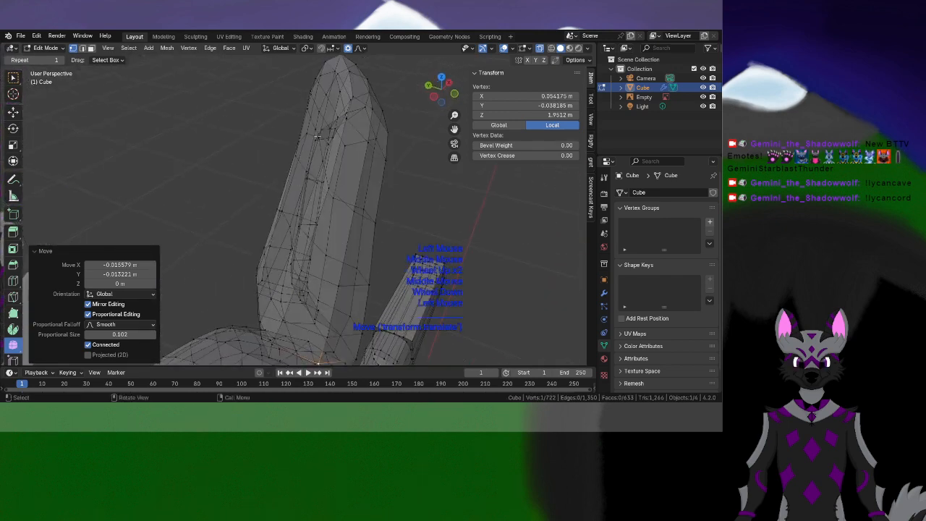
middle_click_drag(316, 136, 290, 206)
key("g")
left_click(286, 212)
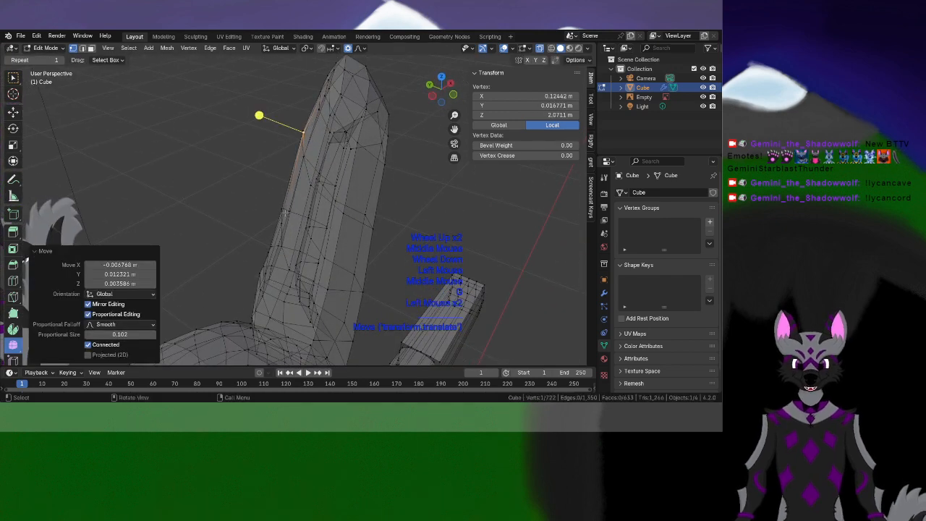
left_click(284, 213)
key("g")
left_click(275, 212)
Move the vertex at the hollow's inner corner closer to the surrounding rim, using a proportional size of about 0.039
scroll(275, 212, "down", 1)
middle_click_drag(275, 212, 376, 195)
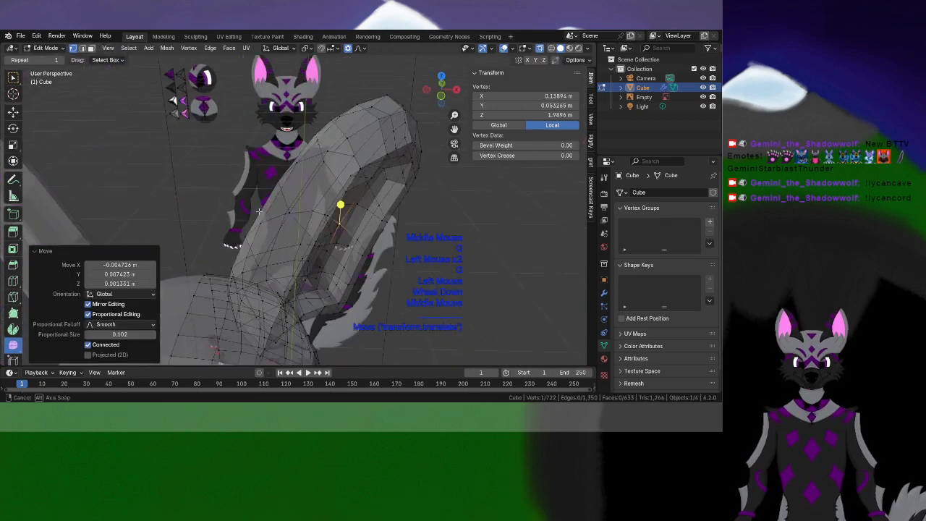
scroll(318, 184, "up", 3)
scroll(275, 177, "down", 1)
middle_click_drag(221, 173, 319, 163)
scroll(318, 163, "up", 3)
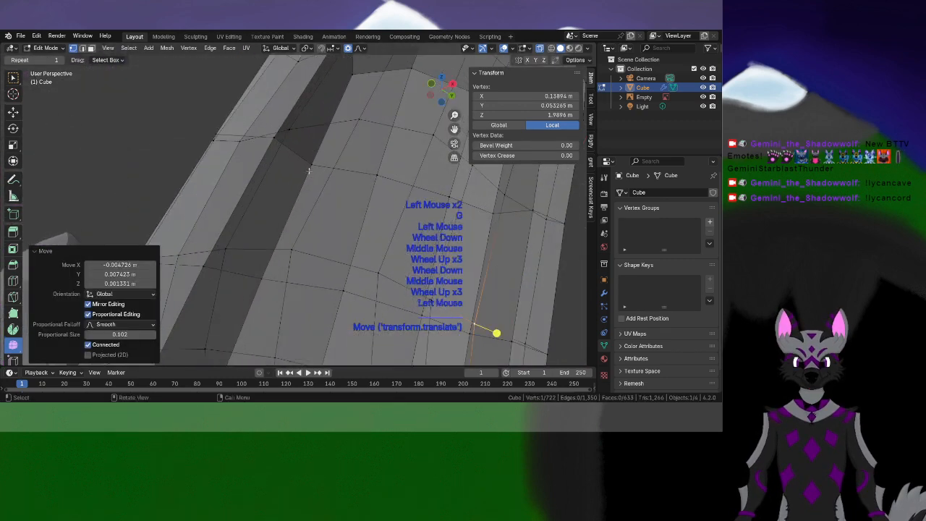
left_click(309, 169)
key("g")
scroll(309, 168, "up", 2)
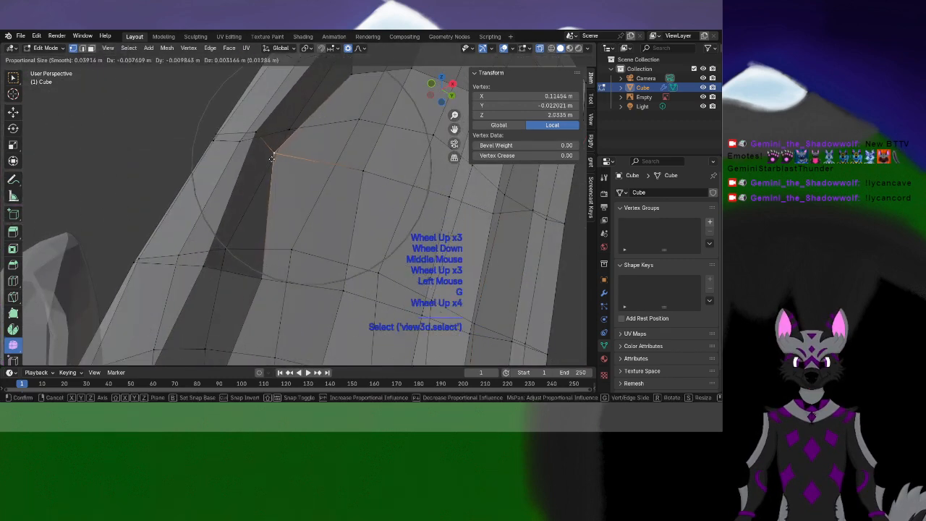
left_click(299, 165)
Try cutting a centred edge loop along the hollow's side walls and moving the hollow's inner corner loop toward the rim
middle_click_drag(299, 165, 261, 240)
key("ctrl+r")
left_click(256, 213)
left_click(255, 213)
scroll(261, 240, "up", 1)
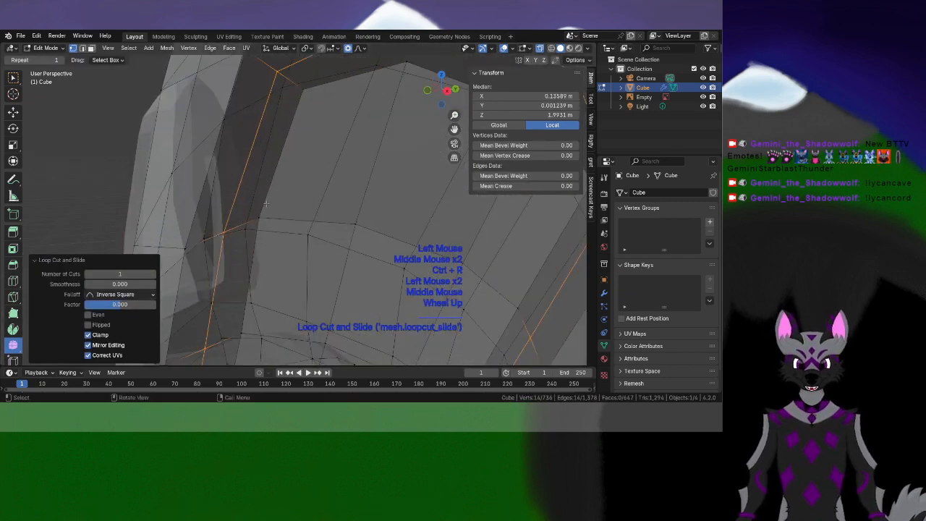
left_click(248, 354, "alt")
middle_click_drag(248, 354, 276, 353)
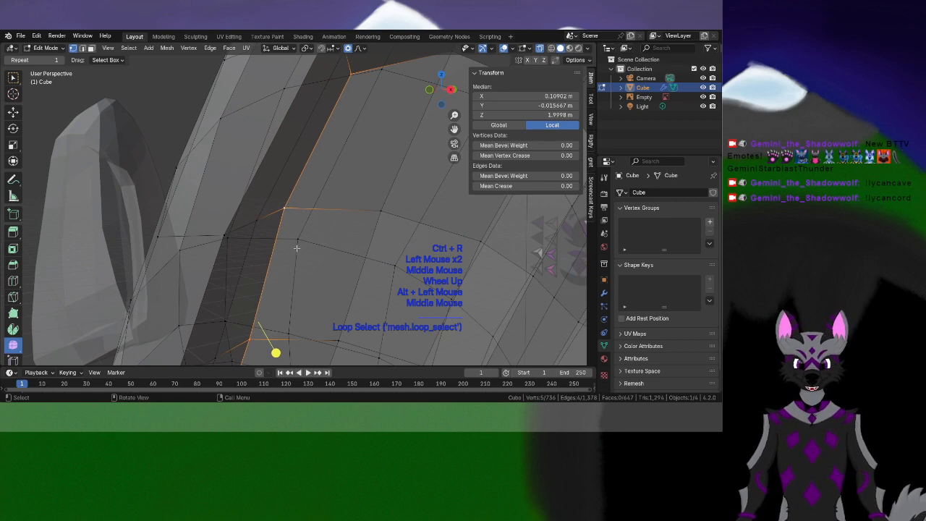
key("g")
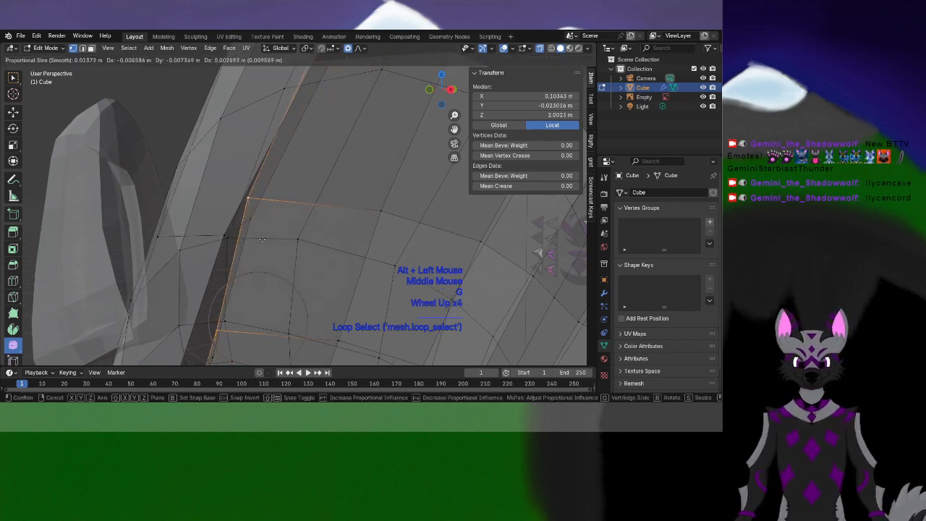
left_click(244, 335)
middle_click_drag(244, 335, 222, 320)
middle_click_drag(196, 268, 254, 268)
key("ctrl+z")
key("ctrl+z")
key("ctrl+z")
Try cutting a centred edge loop around the ear near the bottom of its hollow
key("ctrl+r")
left_click(287, 246)
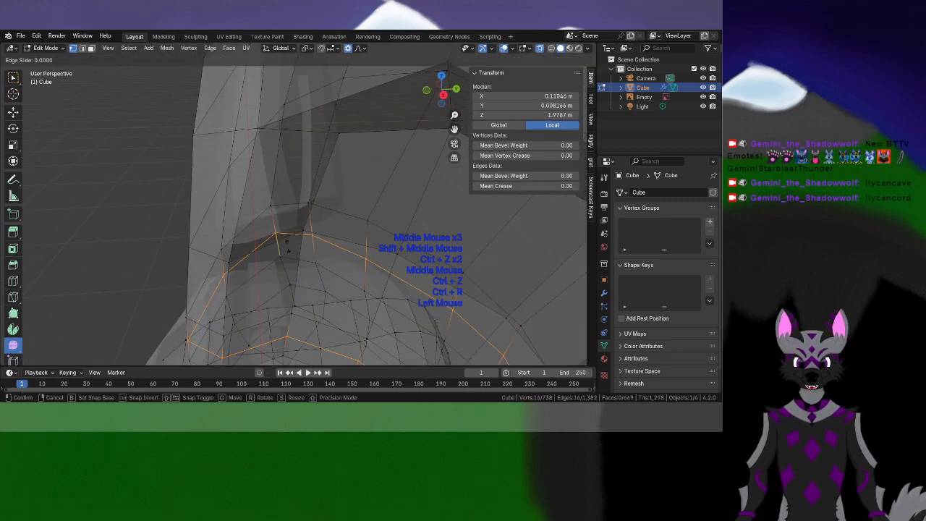
left_click(285, 244)
key("ctrl+z")
key("ctrl+r")
left_click(277, 235)
left_click(276, 235)
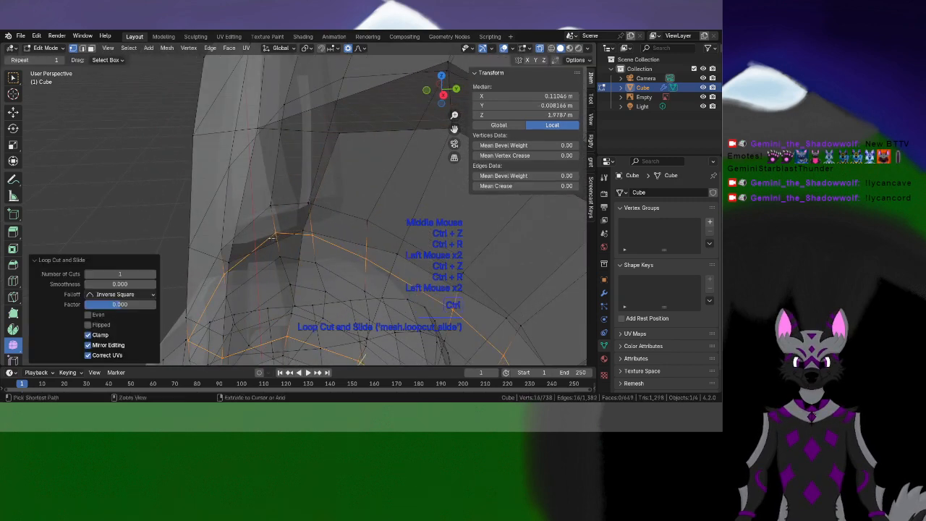
key("ctrl+z")
Cut two evenly spaced edge loops around the hollow's side walls, between the rim and the recessed floor
key("ctrl+r")
left_click(303, 268)
left_click(303, 269)
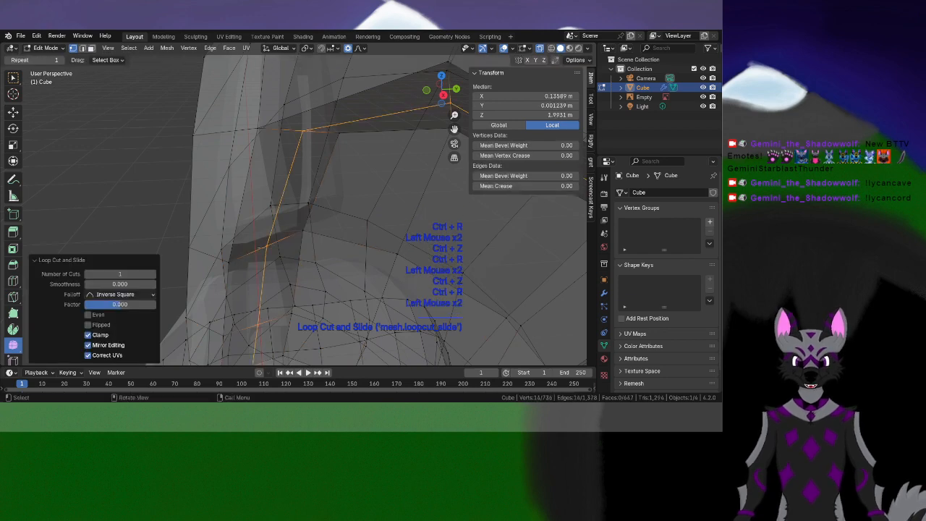
left_click(153, 275)
Select one of the hollow's new wall loops and move it about X 0.0009, Y -0.0028, Z 0.0007 m with a proportional size of 0.014
mouse_move(278, 273)
middle_mouse_down("shift")
mouse_move(294, 251)
mouse_move(261, 253)
mouse_move(274, 270)
middle_mouse_up("shift")
left_click(262, 253, "alt")
key("g")
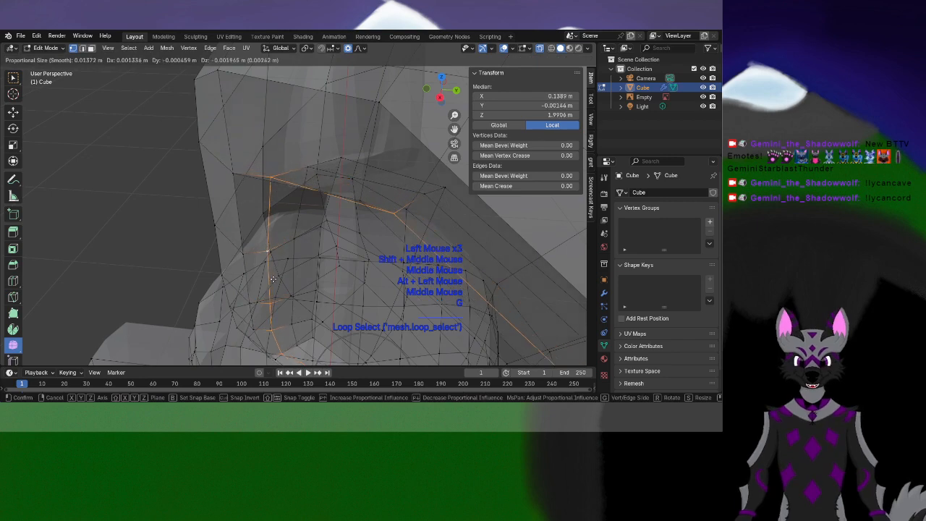
left_click(266, 282)
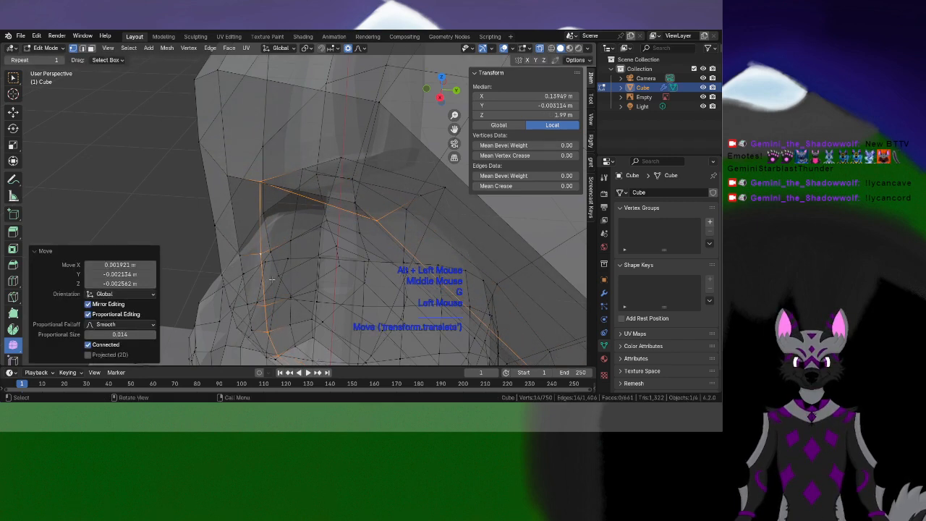
scroll(275, 279, "up", 2)
middle_click_drag(265, 282, 329, 275)
key("ctrl+z")
key("g")
left_click(307, 267)
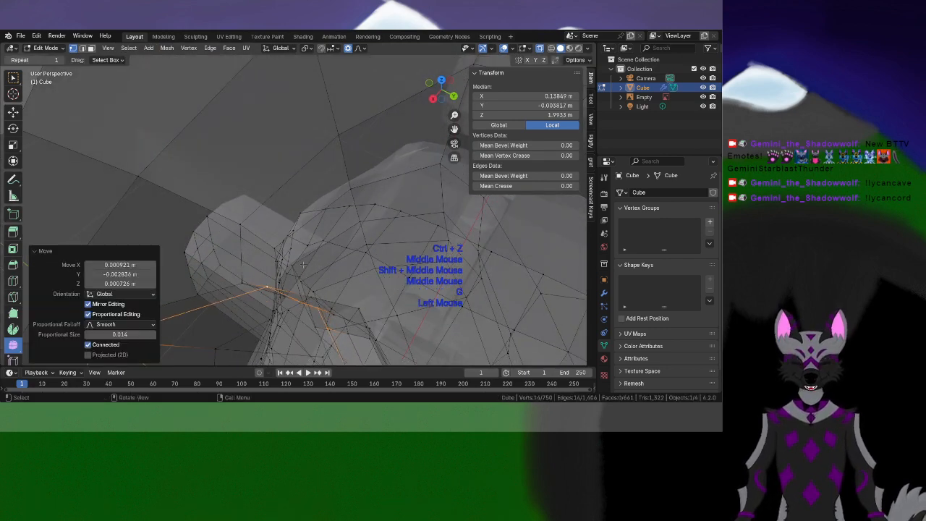
Undo the last wall-loop move and the two edge loops cut around the ear hollow's side walls
key("ctrl+z")
middle_click_drag(296, 313, 205, 174)
scroll(405, 238, "down", 8)
scroll(213, 181, "up", 2)
Select the head's geometry while leaving out the ear, and hide it
left_click(220, 187)
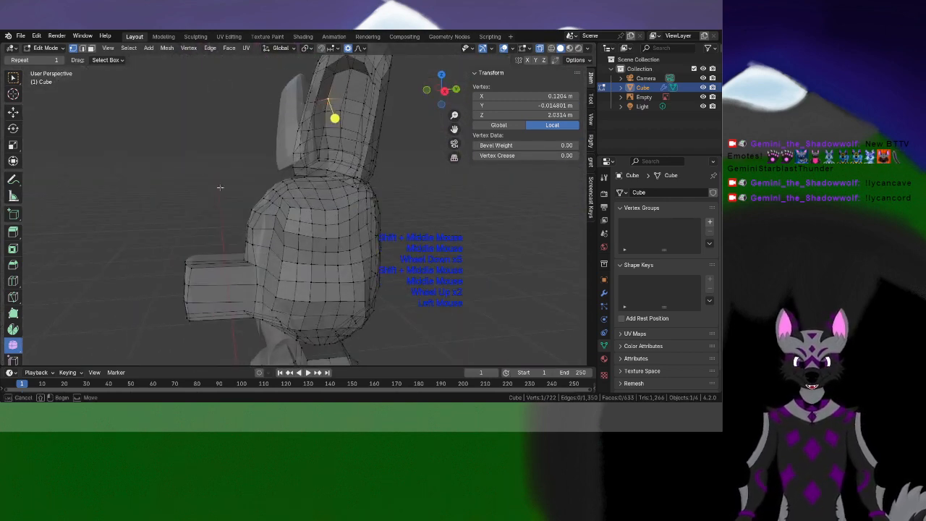
left_click_drag(292, 290, 292, 291, "shift")
middle_click_drag(296, 288, 269, 277)
left_click_drag(313, 255, 313, 255, "shift")
middle_click_drag(443, 276, 240, 237, "shift")
scroll(241, 237, "up", 1)
left_click_drag(334, 182, 379, 145, "shift")
middle_click_drag(379, 138, 298, 168, "shift")
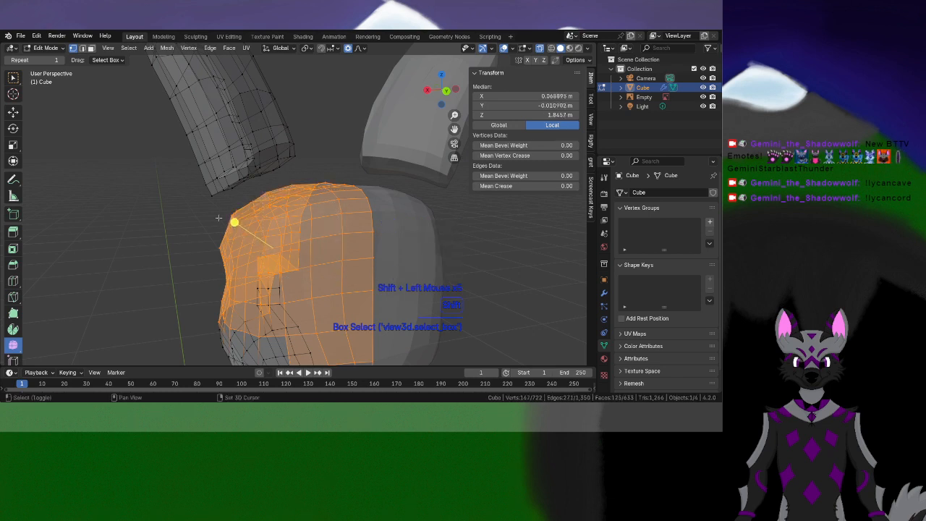
left_click_drag(373, 383, 373, 383, "shift")
key("h")
Select the remaining neck, torso, arm and leg geometry and hide it to isolate the ear
scroll(285, 188, "down", 2)
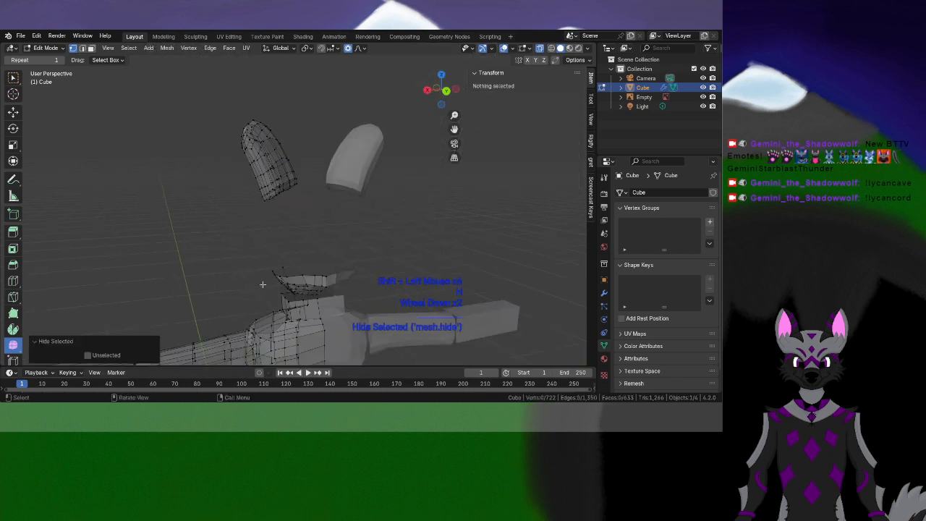
middle_click_drag(274, 195, 284, 175, "shift")
scroll(284, 175, "down", 1, "shift")
scroll(278, 177, "down", 1)
left_click_drag(70, 193, 407, 347)
left_click_drag(219, 159, 347, 216, "shift")
scroll(410, 264, "down", 2)
scroll(410, 264, "down", 1)
middle_click_drag(410, 264, 399, 185, "shift")
left_click_drag(232, 182, 374, 325, "shift")
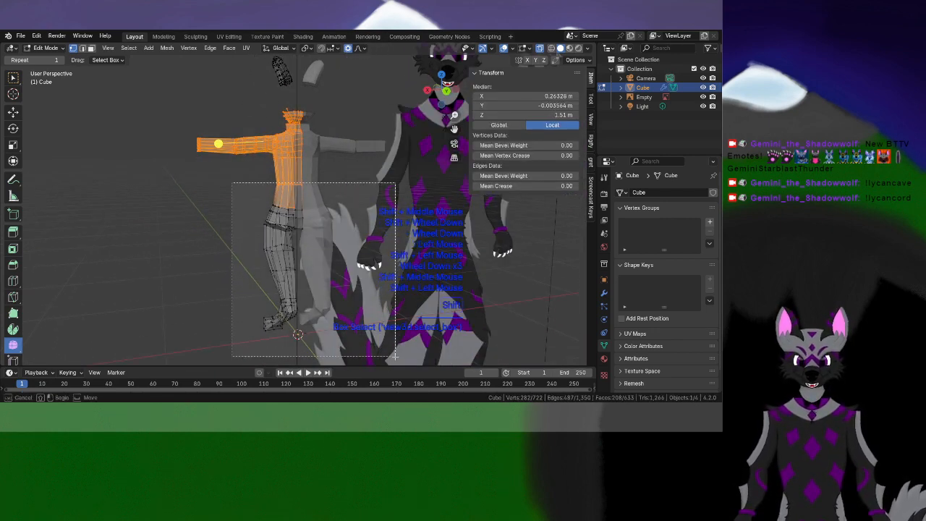
left_click_drag(395, 356, 395, 356, "shift")
key("h")
Cut three evenly spaced edge loops around the ear hollow's side walls, between the rim and the recessed floor
middle_click_drag(329, 191, 27, 275, "shift")
scroll(329, 253, "up", 2)
scroll(285, 248, "up", 2)
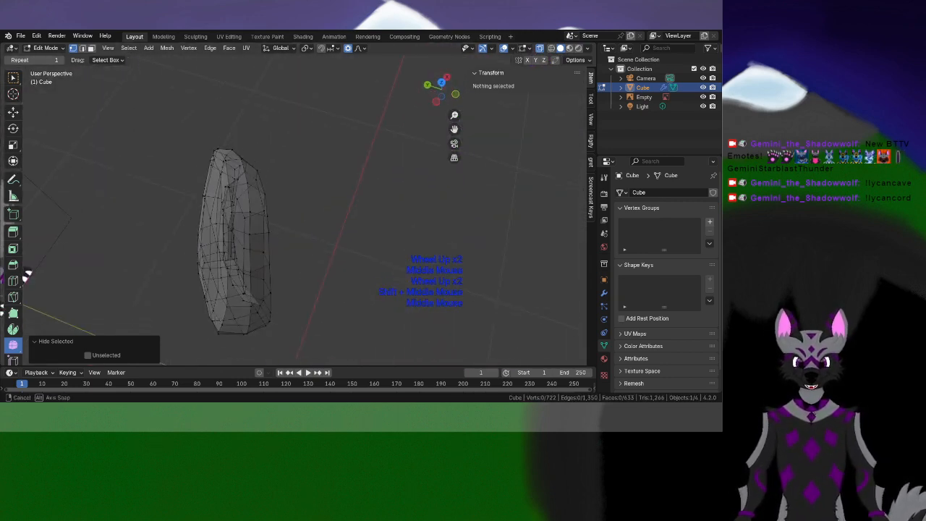
middle_click_drag(238, 274, 230, 217)
middle_click_drag(230, 216, 264, 260, "shift")
scroll(254, 232, "up", 2)
scroll(225, 242, "down", 1)
middle_click_drag(264, 260, 295, 300)
scroll(273, 294, "up", 2)
key("ctrl+r")
double_click(291, 274)
scroll(295, 300, "up", 1)
left_click(153, 274)
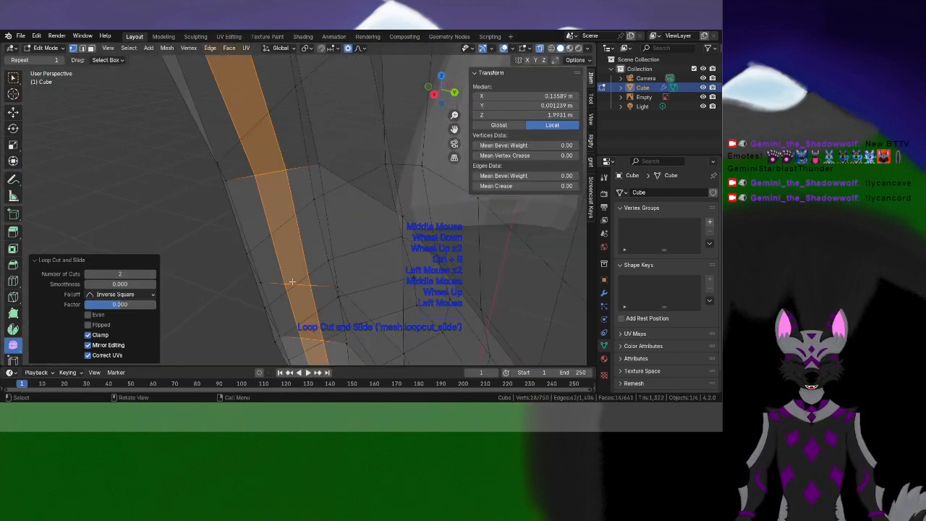
middle_click_drag(287, 273, 289, 318)
middle_click_drag(282, 254, 313, 254, "shift")
scroll(289, 265, "up", 2)
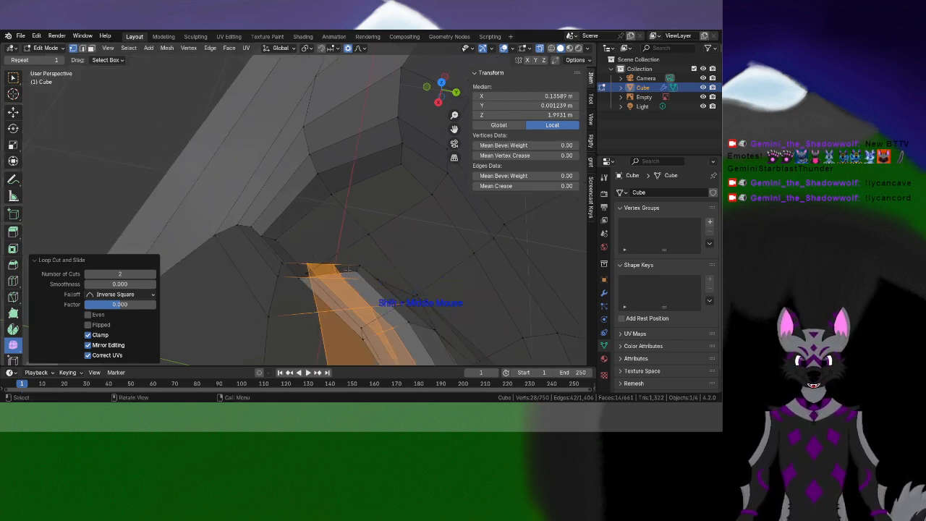
middle_click_drag(250, 276, 230, 260, "shift")
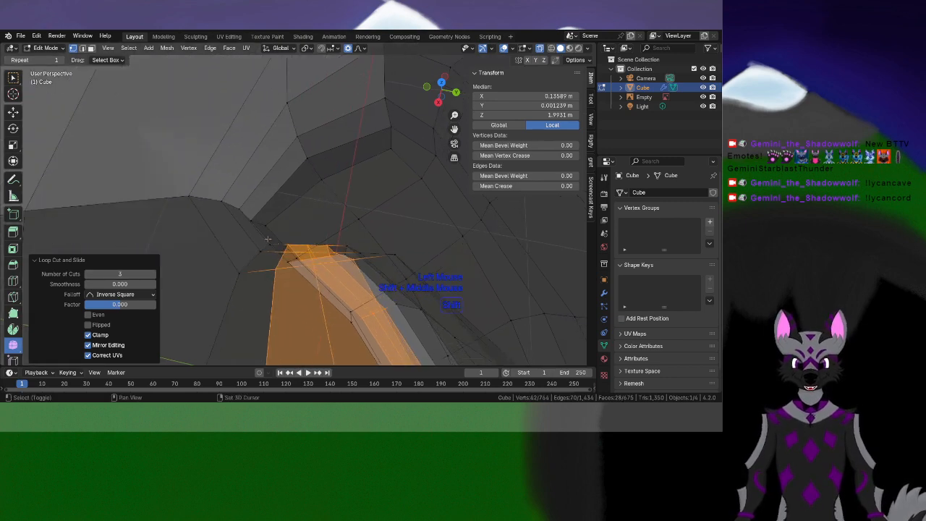
Select five vertices of a new wall loop on the hollow's side nearest the head's centre and move them upward without proportional editing
left_click(309, 251)
middle_click_drag(309, 251, 287, 289)
scroll(314, 297, "down", 2)
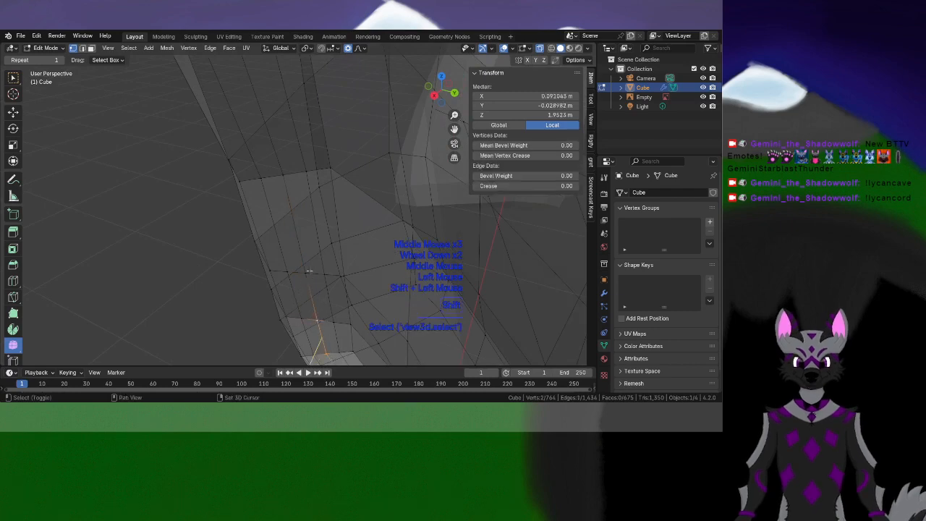
middle_click_drag(286, 178, 337, 259, "shift")
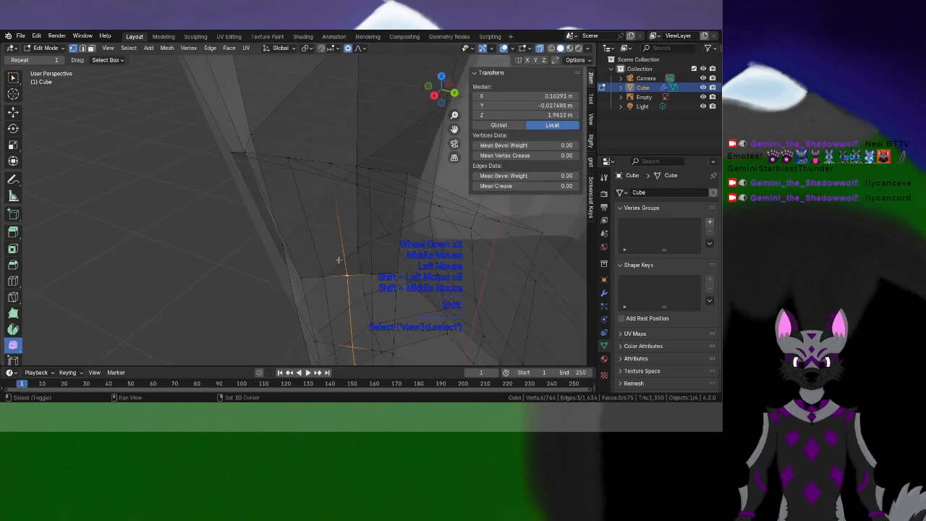
left_click(334, 173, "shift")
middle_click_drag(334, 174, 329, 247)
middle_click_drag(329, 247, 333, 277)
scroll(333, 277, "up", 1)
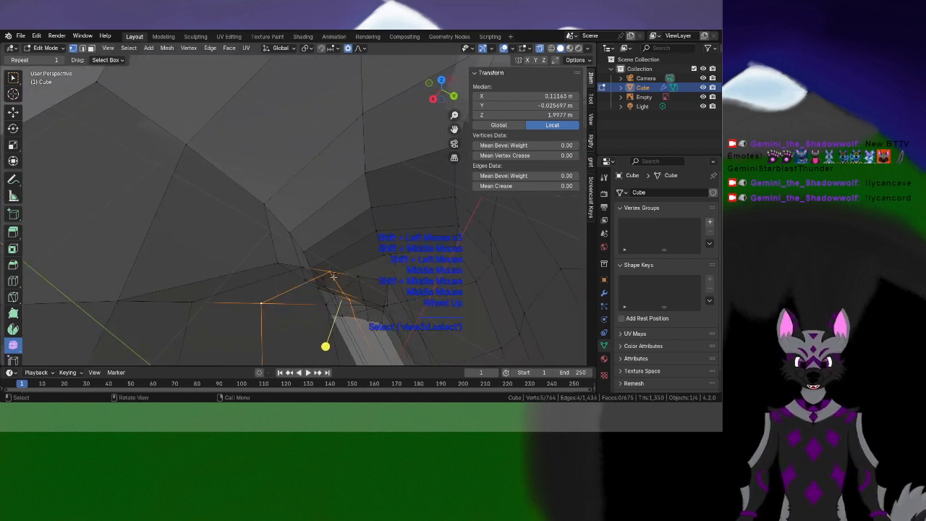
key("g")
left_click(338, 268)
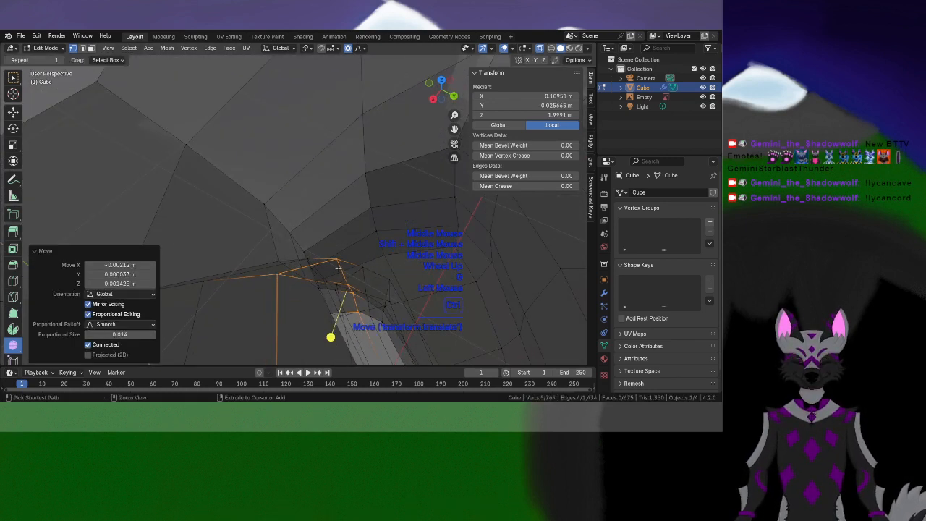
key("ctrl+z")
key("g")
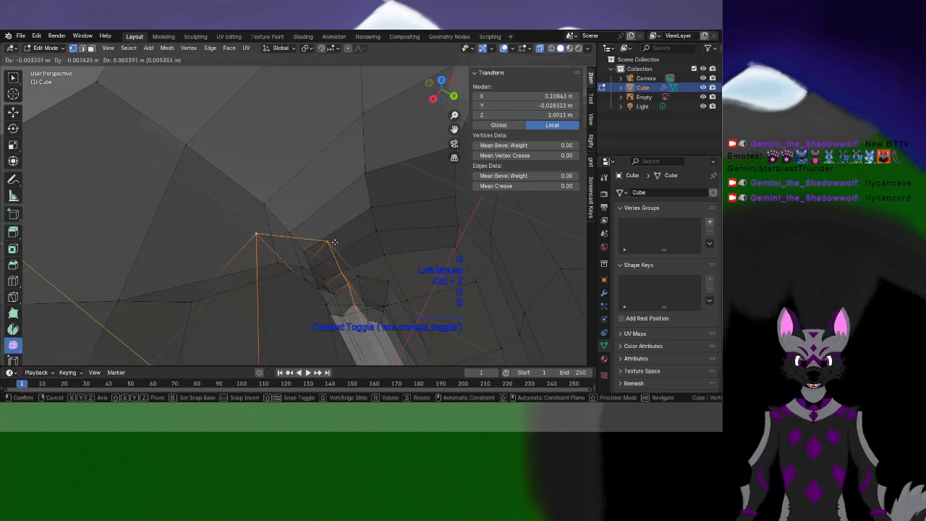
left_click(335, 206)
Select five vertices of the adjacent new wall loop on the same side and move them about X -0.0065, Y -0.0019, Z 0.0083 m
middle_click_drag(340, 246, 318, 273)
middle_click_drag(326, 304, 347, 272, "shift")
middle_click_drag(349, 275, 269, 196)
scroll(345, 288, "up", 2)
left_click(282, 349)
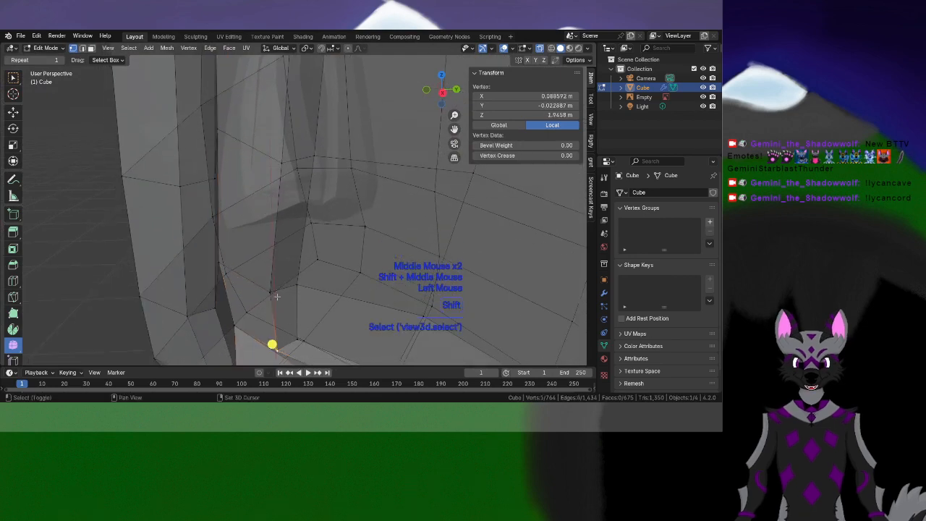
scroll(277, 296, "down", 1)
middle_click_drag(277, 297, 253, 308)
left_click(284, 282, "shift")
left_click(290, 253, "shift")
middle_click_drag(290, 255, 282, 278, "shift")
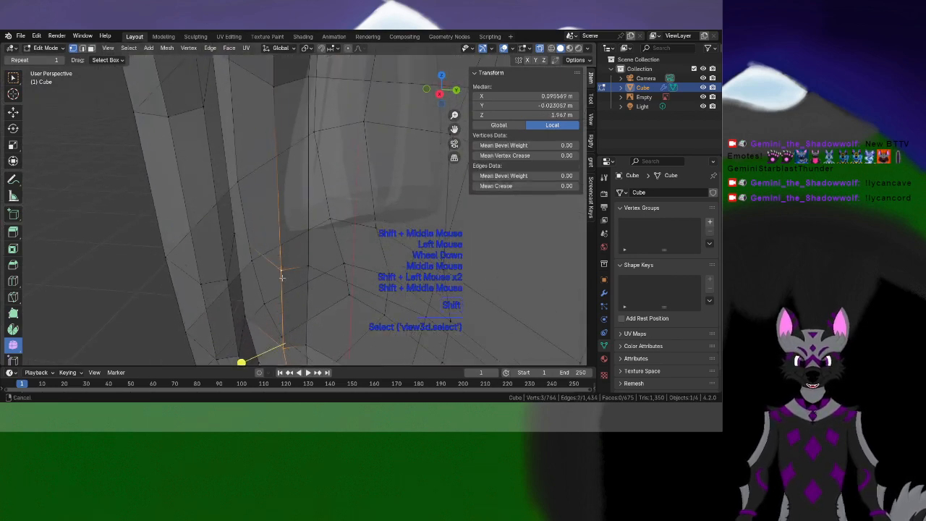
left_click(282, 275, "shift")
scroll(286, 222, "down", 1)
middle_click_drag(272, 189, 229, 341, "shift")
key("g")
left_click(238, 250)
scroll(235, 289, "down", 2)
scroll(262, 250, "up", 2)
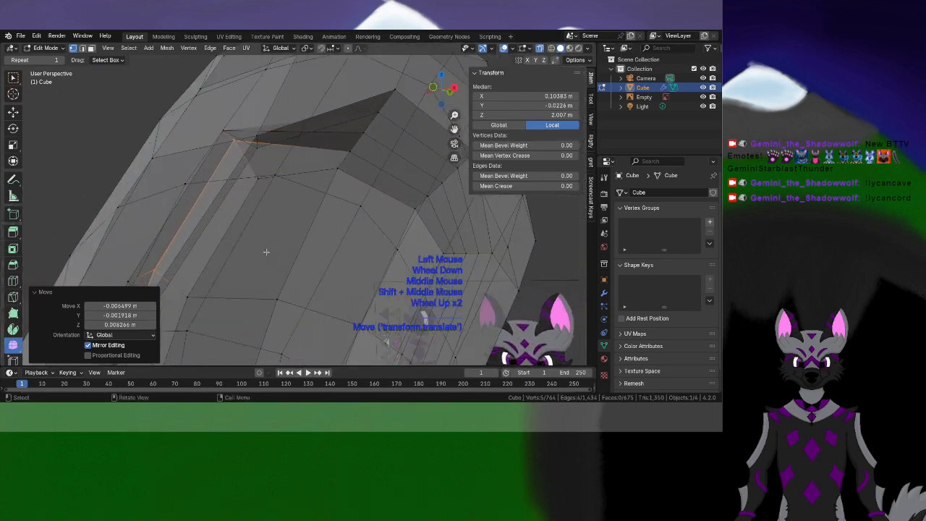
Reposition individual wall-loop vertices at the hollow's upper end, the last by about X 0.0010, Y -0.0005, Z 0.0037 m
middle_click_drag(262, 251, 222, 291)
scroll(266, 291, "up", 1)
left_click(238, 300)
left_click(232, 272)
left_click(293, 228)
key("g")
left_click(249, 214)
key("g")
left_click(251, 288)
Move another wall-loop vertex at the hollow's upper tip about X 0.0014, Y 0.0010, Z 0.0118 m
left_click(222, 289)
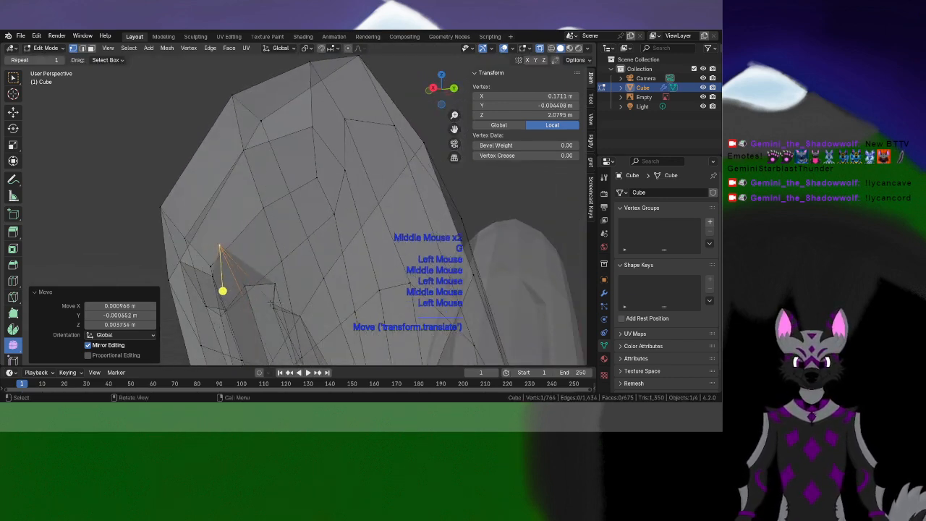
key("g")
left_click(276, 249)
middle_click_drag(275, 249, 398, 218, "shift")
middle_click_drag(192, 226, 264, 189)
middle_click_drag(263, 189, 368, 223)
Move individual wall-loop vertices down the hollow's outer side, the last by about X 0.0037, Y 0.0033, Z 0.0008 m
scroll(368, 223, "up", 2)
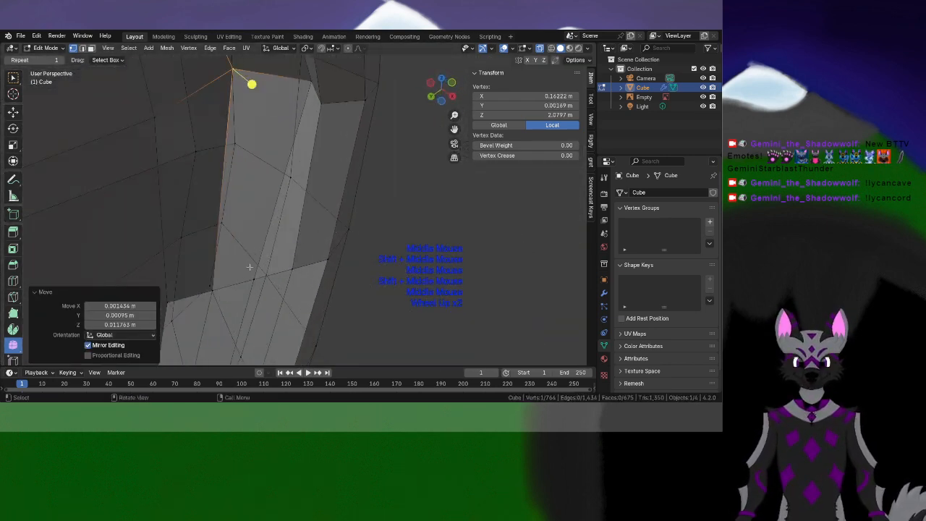
left_click(256, 285)
key("g")
middle_click_drag(256, 285, 318, 246)
left_click(297, 258)
key("g")
left_click(306, 240)
scroll(275, 167, "up", 2)
left_click(334, 240)
key("g")
left_click(413, 220)
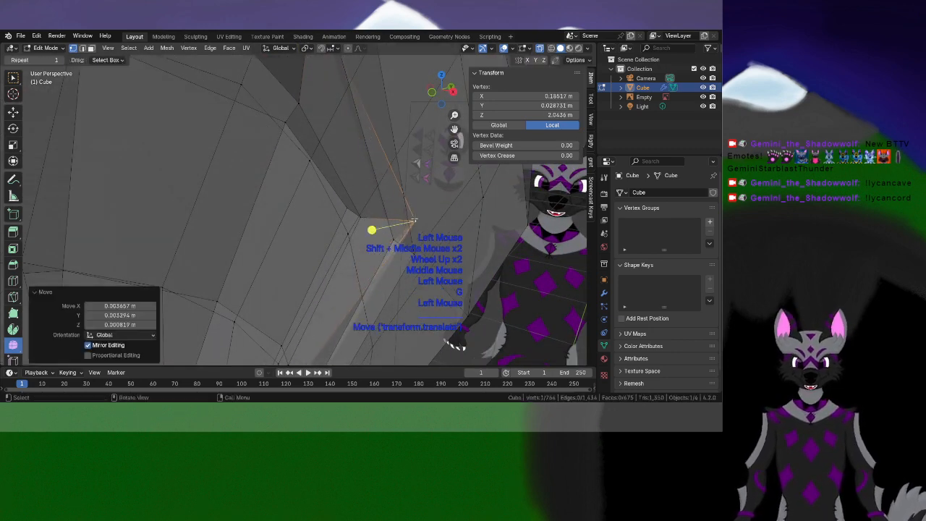
Move the next two outer-side loop vertices outward by about X 0.0049, Y 0.0032, Z -0.0026 m and X 0.0026, Y 0.0012, Z -0.0030 m
middle_click_drag(414, 220, 416, 142, "shift")
middle_click_drag(303, 318, 326, 241, "shift")
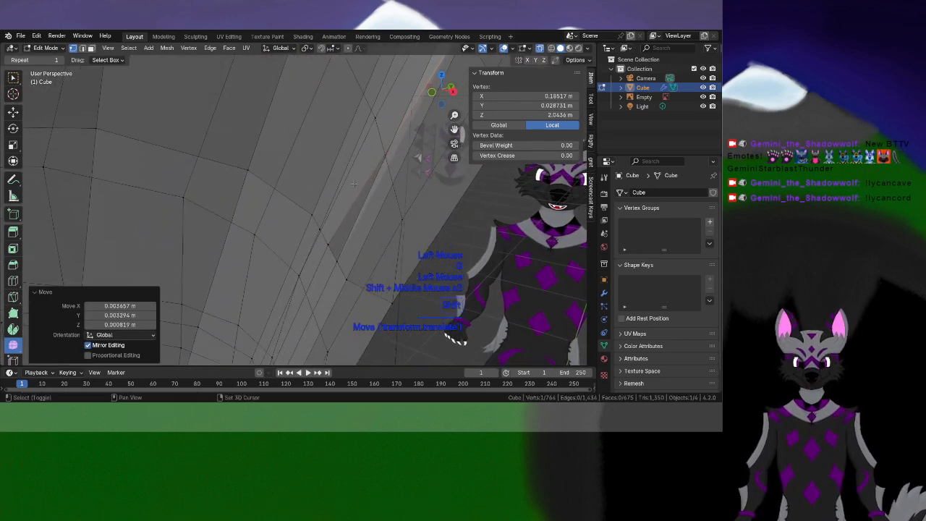
left_click(327, 244)
key("g")
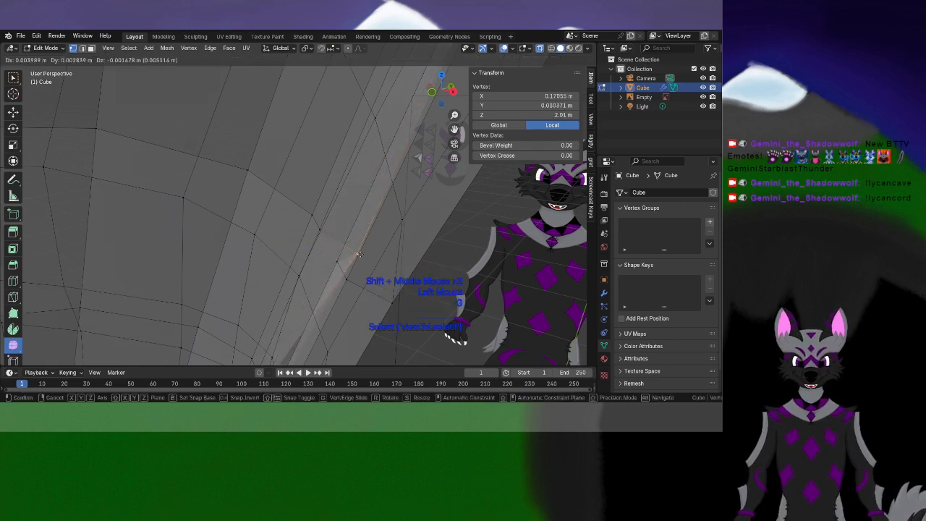
left_click(329, 242)
middle_click_drag(329, 242, 404, 130, "shift")
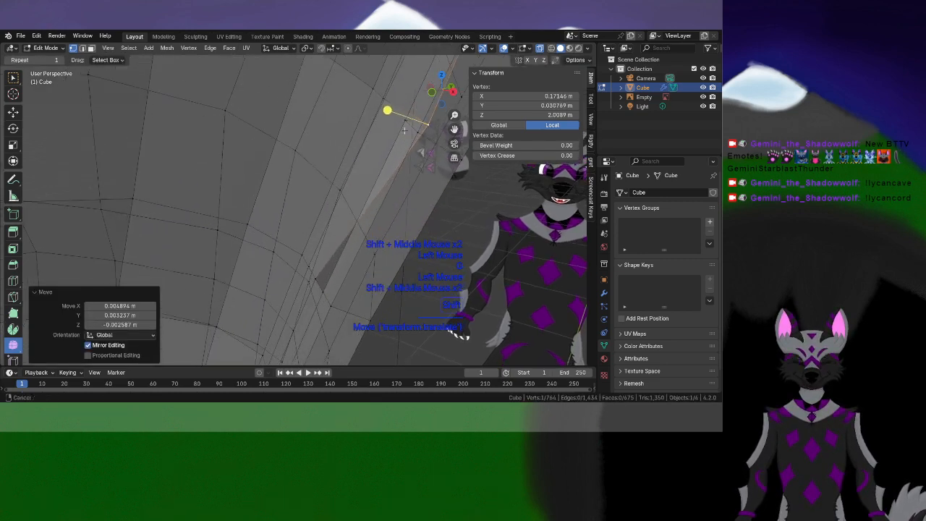
left_click(337, 287)
key("g")
left_click(336, 294)
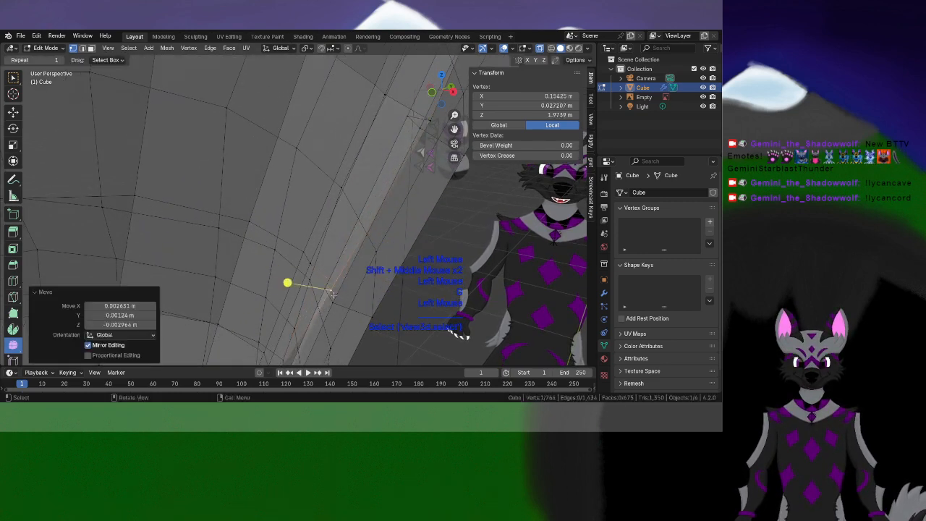
Move the following vertex lower on the outer-side wall loop about X 0.0037, Y 0.0012, Z -0.0018 m
middle_click_drag(279, 209, 93, 169)
middle_click_drag(215, 217, 361, 171, "shift")
key("g")
left_click(248, 279)
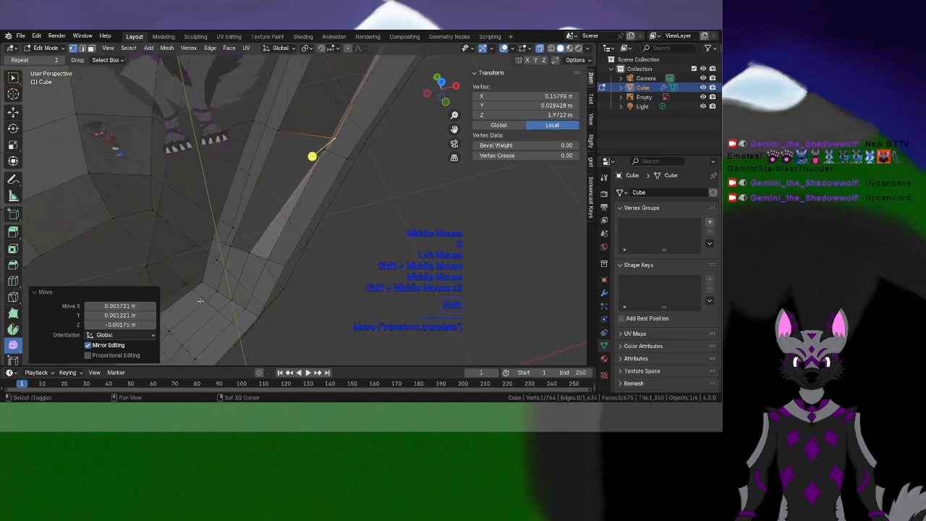
Select a wall-loop vertex near the hollow's lower outer corner and shift it toward the rim
middle_click_drag(210, 282, 265, 295)
middle_click_drag(289, 250, 296, 188, "shift")
middle_click_drag(228, 271, 347, 266)
left_click(284, 246)
scroll(283, 246, "up", 3)
key("g")
left_click(263, 254)
Adjust the wall-loop vertices at the hollow's bottom corner, moving the last about X 0.0017, Y 0.0073, Z -0.0017 m
middle_click_drag(195, 294, 378, 314, "shift")
key("g")
left_click(298, 295)
scroll(247, 283, "down", 2)
key("g")
left_click(337, 316)
scroll(325, 313, "down", 2)
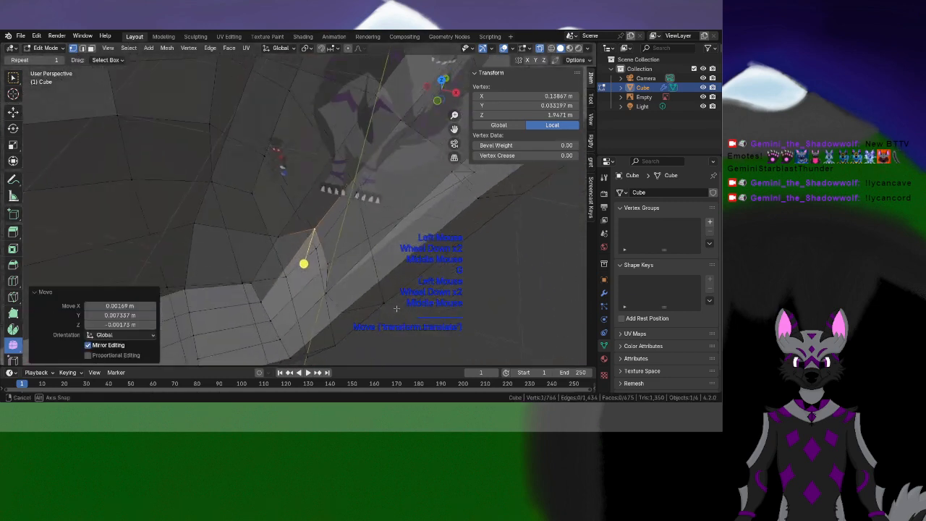
Move two vertices of the adjacent outer-side wall loop outward, the upper one by about X 0.0040, Y 0.0044, Z -0.0008 m
middle_click_drag(313, 248, 252, 272, "shift")
left_click_drag(252, 272, 236, 298, "shift")
middle_click_drag(232, 296, 199, 283)
left_click(180, 180)
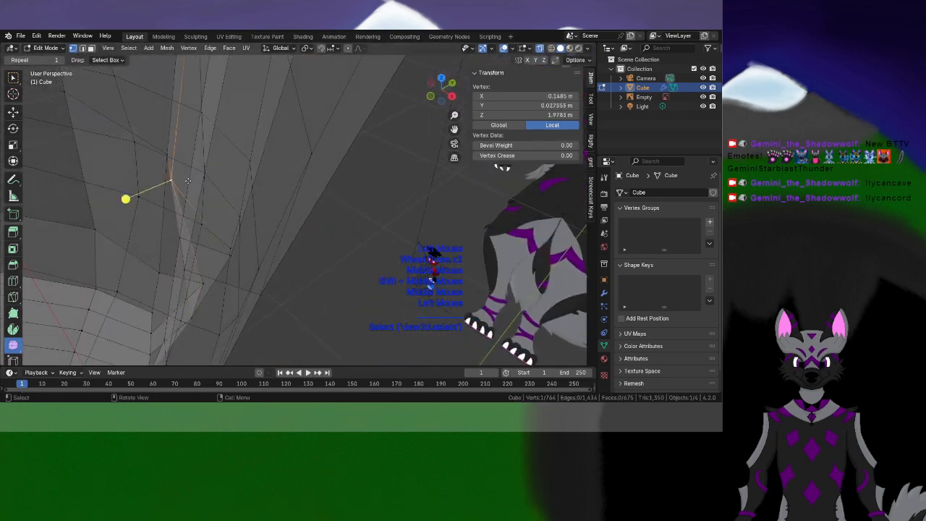
key("g")
left_click(257, 189)
scroll(257, 190, "down", 1)
middle_click_drag(258, 192, 248, 269, "shift")
left_click(237, 138)
key("g")
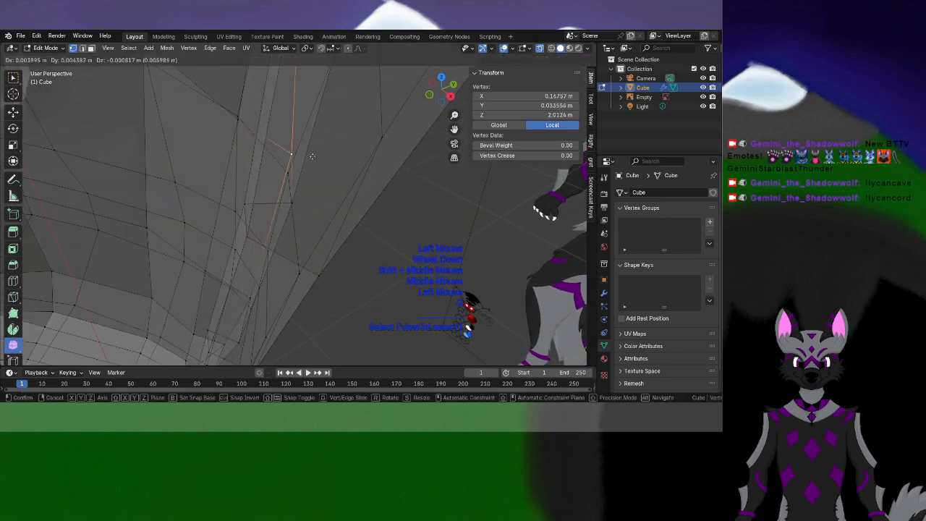
left_click(315, 157)
Move the adjacent loop's vertex at the hollow's upper outer corner about X 0.0024, Y 0.0039, Z 0.0014 m
left_click_drag(314, 157, 277, 238, "shift")
middle_click_drag(277, 237, 265, 298)
middle_click_drag(269, 189, 288, 217, "shift")
left_click(315, 167)
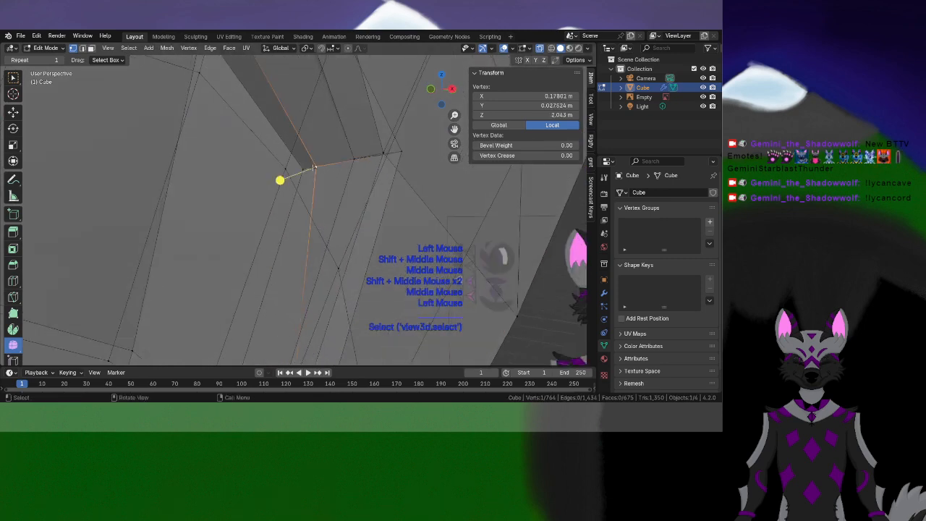
middle_click_drag(314, 167, 118, 246)
key("g")
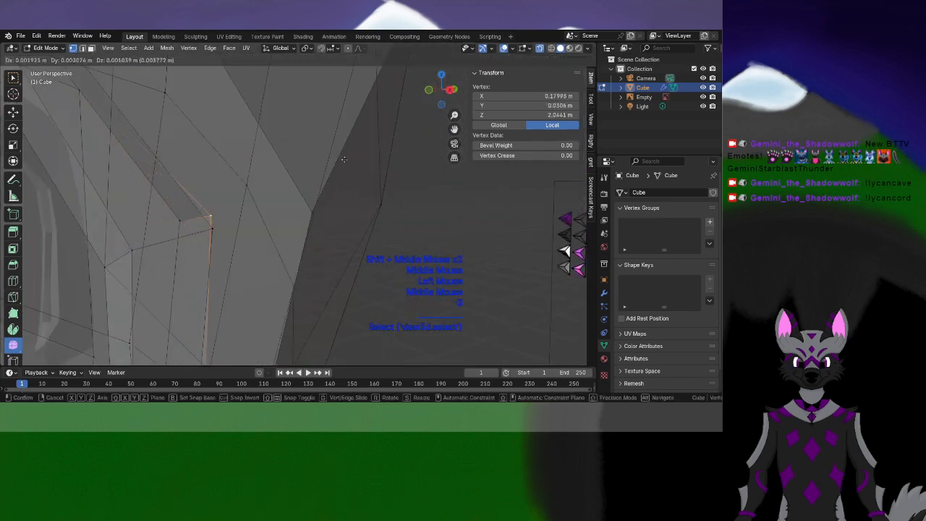
left_click(356, 156)
Move the next loop vertex toward the tip about X 0.0005, Y 0.0012, Z 0.0058 m and turn off X-ray display
middle_click_drag(209, 157, 274, 200, "shift")
left_click(274, 200)
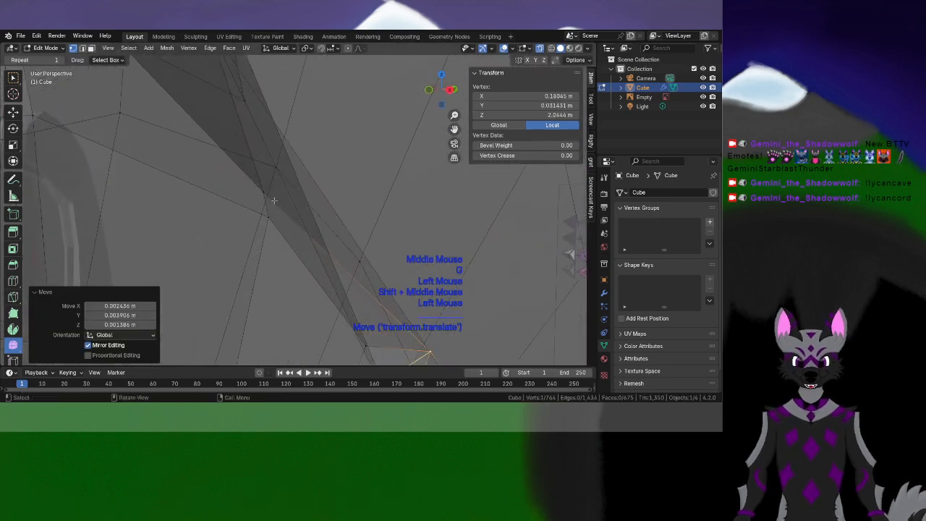
key("g")
left_click(269, 181)
scroll(269, 181, "down", 2)
middle_click_drag(262, 105, 346, 112, "shift")
scroll(346, 113, "up", 1)
scroll(341, 217, "down", 3)
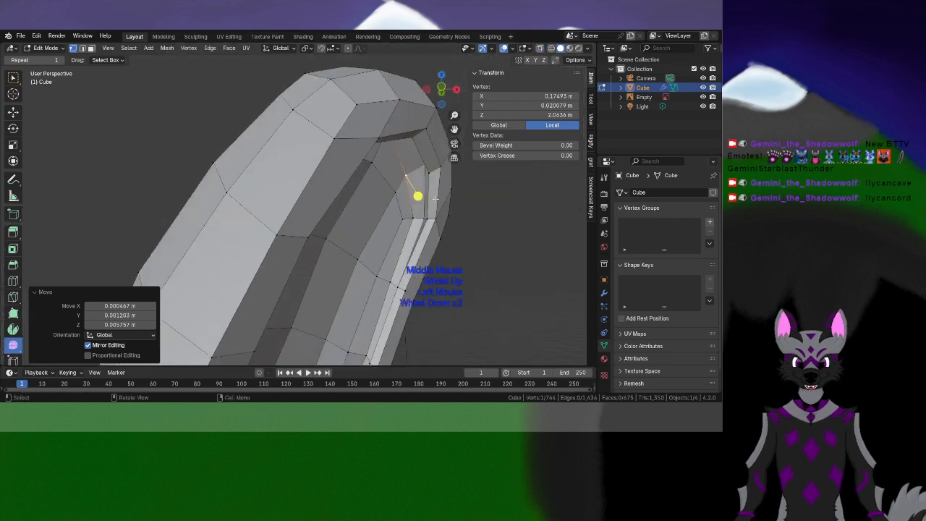
Select the new wall loop near the hollow's rim and smooth its vertices with a smoothing of 0.578
middle_click_drag(304, 275, 275, 235)
scroll(341, 310, "up", 2)
scroll(269, 229, "up", 1)
left_click(230, 278, "alt")
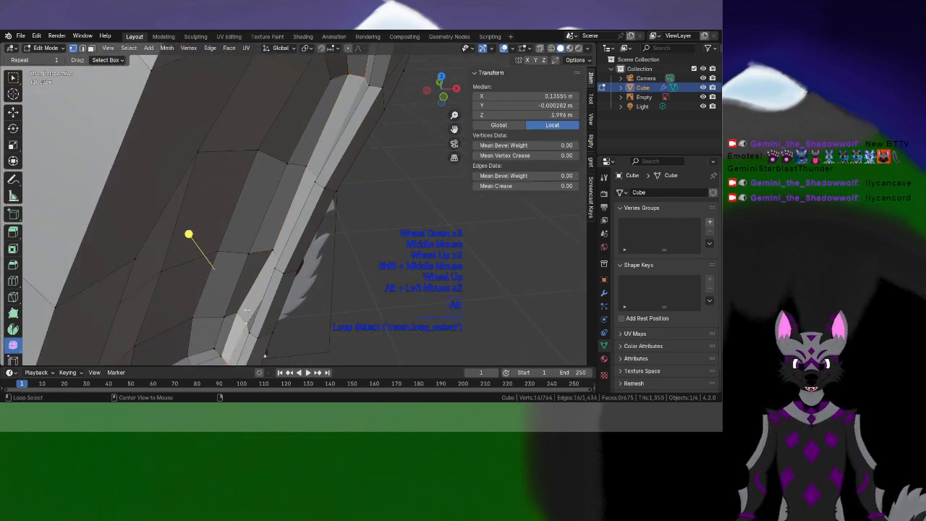
middle_click_drag(264, 244, 196, 246)
left_click(312, 296, "alt")
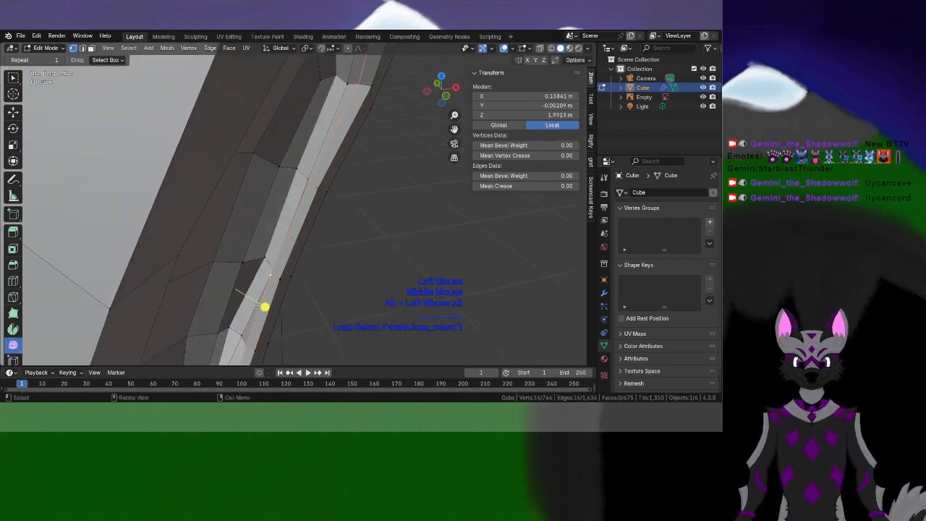
left_click_drag(265, 306, 290, 310)
left_click_drag(356, 291, 315, 279)
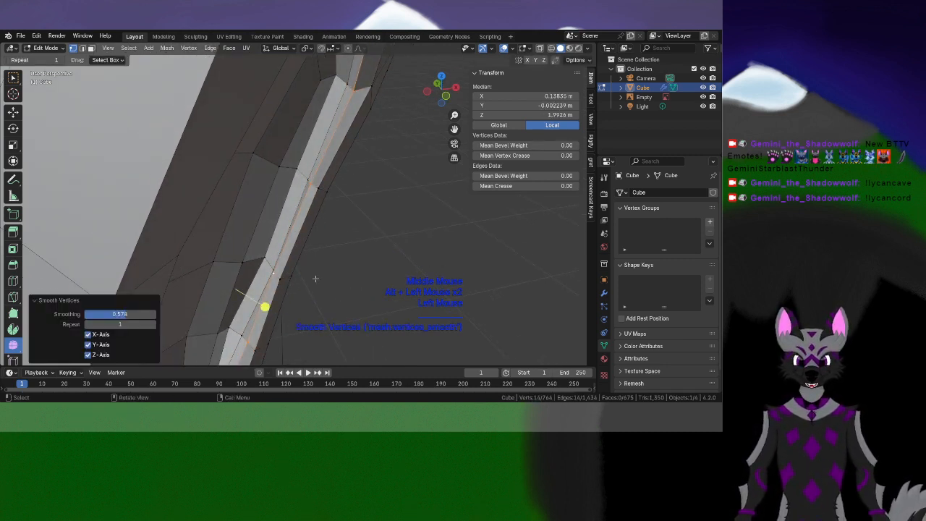
Select the short edge loop at the base of the ear hollow's floor and smooth its vertices with a smoothing of 0.678
left_click(299, 223, "alt")
middle_click_drag(302, 251, 196, 155)
scroll(157, 230, "down", 3)
scroll(156, 230, "up", 1)
scroll(201, 247, "up", 2)
middle_click_drag(197, 156, 290, 323)
scroll(262, 249, "up", 3)
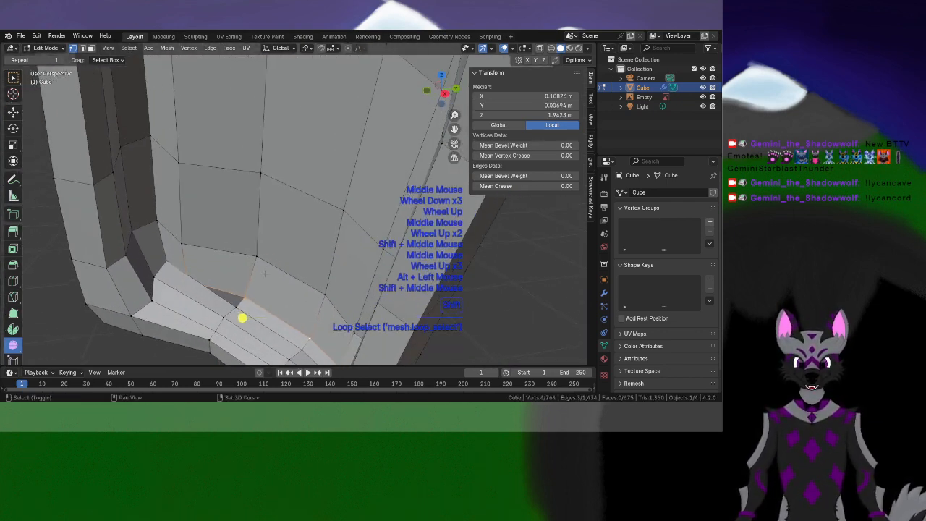
left_click_drag(241, 318, 331, 298)
Select the lengthwise loop along the inner side of the hollow's floor and smooth it with a smoothing of 1.180
middle_click_drag(331, 298, 260, 245)
scroll(322, 234, "up", 2)
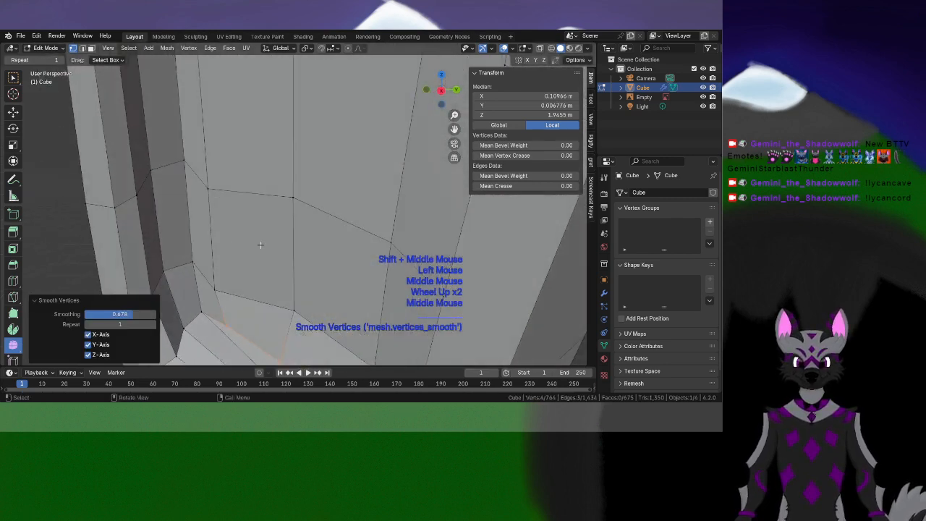
left_click(212, 247, "alt")
scroll(212, 247, "down", 1)
scroll(189, 197, "down", 2)
middle_click_drag(217, 206, 210, 288, "shift")
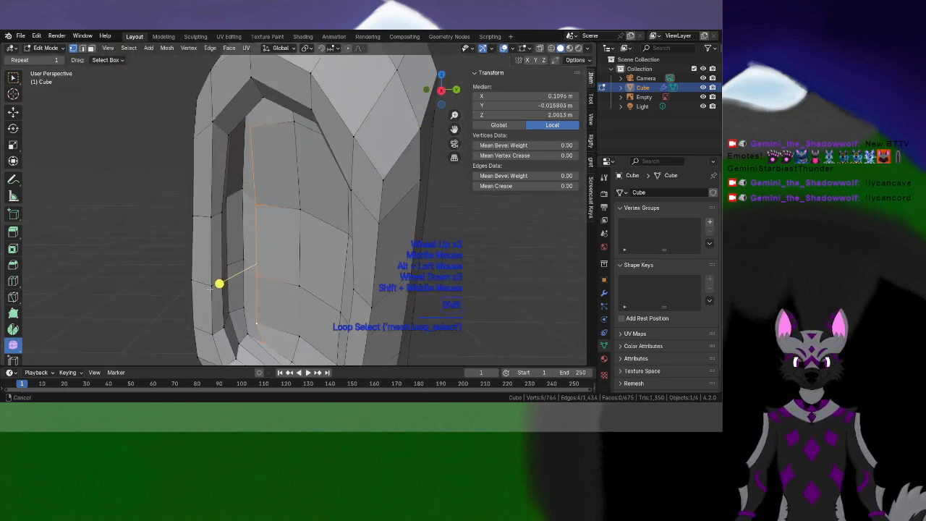
left_click_drag(214, 283, 383, 278)
middle_click_drag(219, 252, 263, 251)
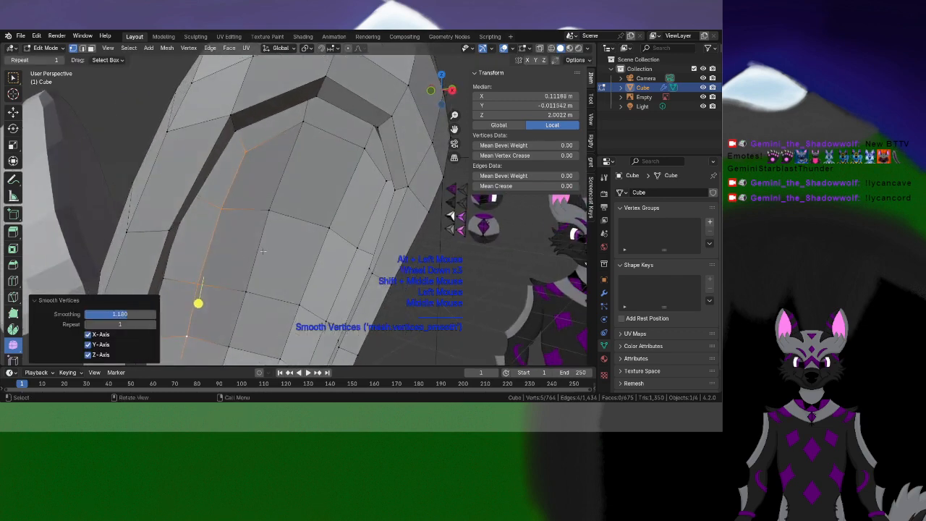
Select the lengthwise loop along the outer side of the hollow's floor and smooth it with a smoothing of 0.832
middle_click_drag(338, 197, 361, 199)
left_click(364, 198, "alt")
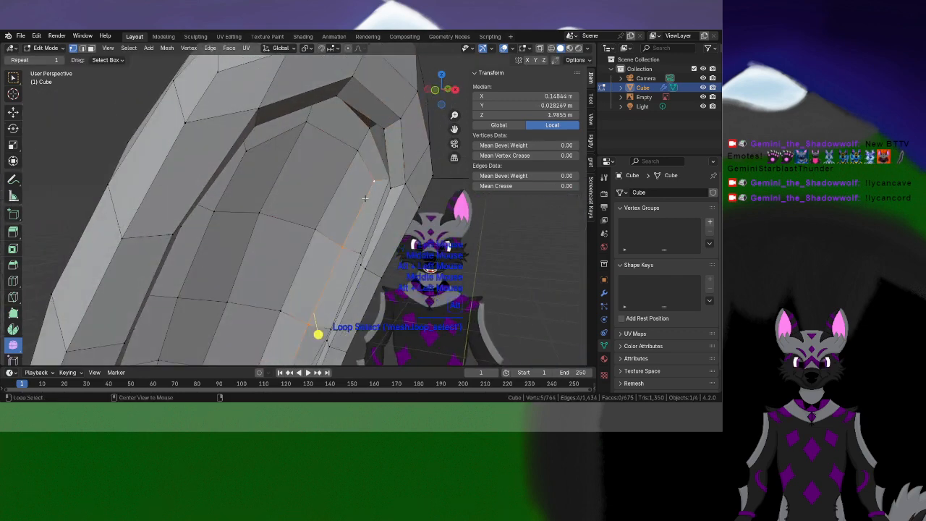
left_click_drag(323, 319, 387, 303)
left_click_drag(498, 257, 500, 257)
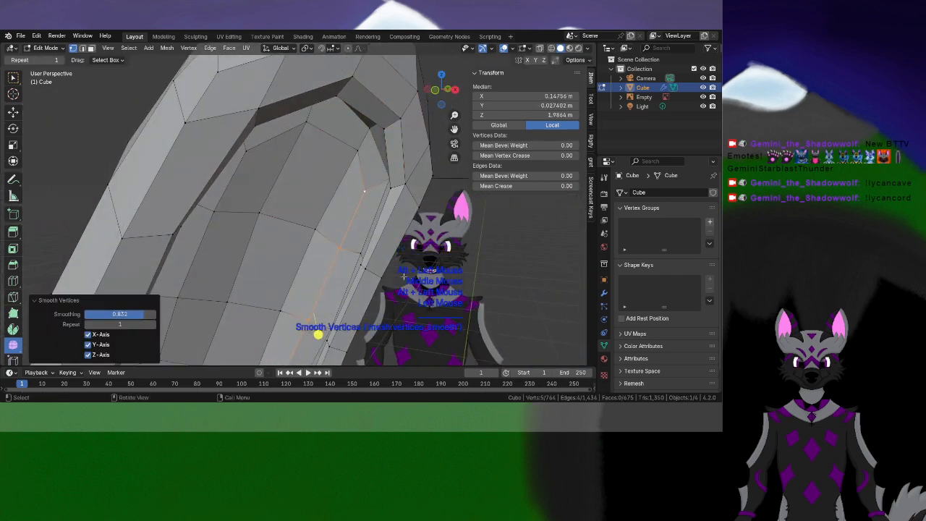
Select the vertices across the hollow's floor from tip to base and smooth them with a smoothing of 1.148
middle_click_drag(440, 235, 401, 234)
left_click(252, 151)
left_click(298, 123, "shift")
left_click(356, 149, "shift")
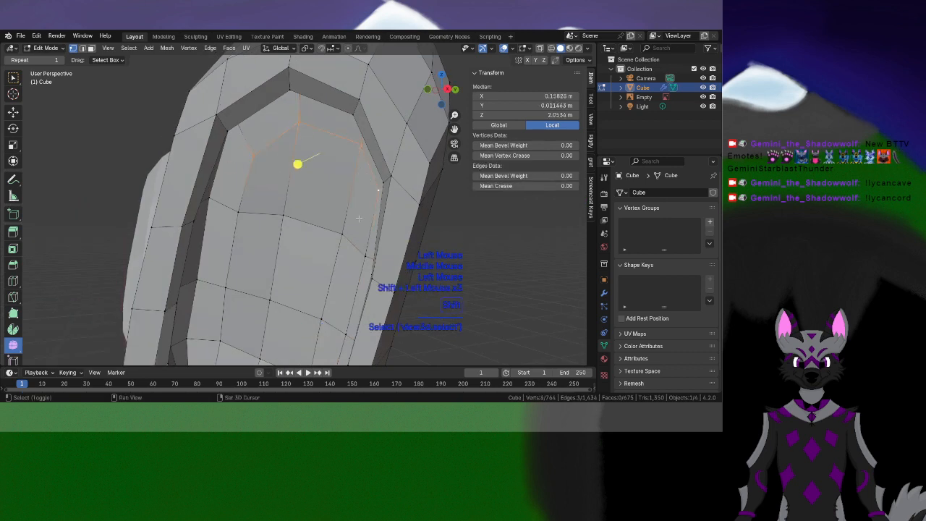
left_click(272, 311, "shift")
middle_click_drag(272, 311, 323, 192, "shift")
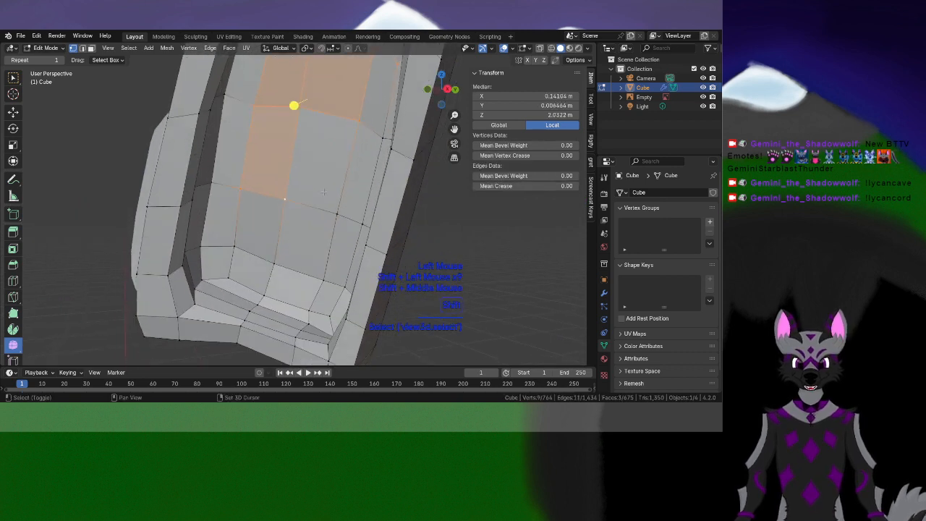
left_click(362, 223, "shift")
left_click(325, 281, "shift")
left_click(344, 288, "shift")
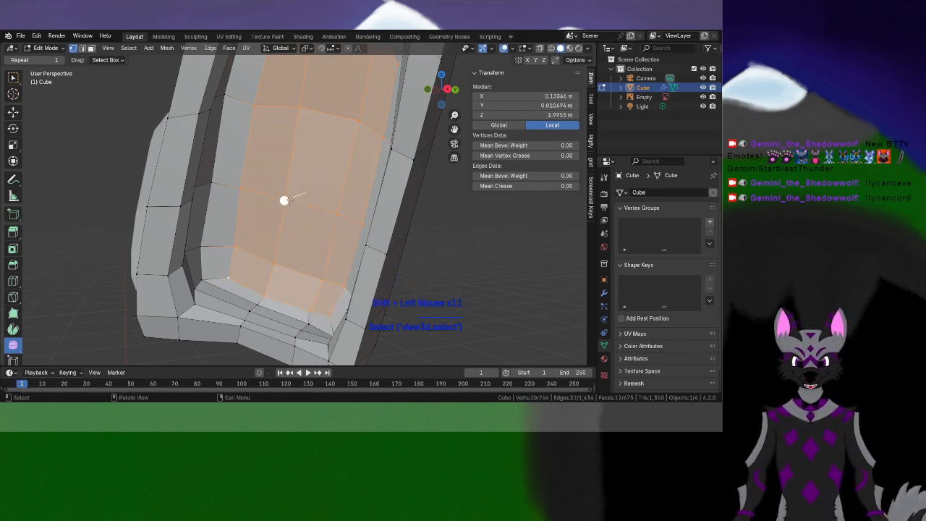
left_click_drag(285, 200, 383, 194)
left_click_drag(463, 200, 464, 199)
Smooth the same floor vertices a second time with a smoothing of 0.744
middle_click_drag(286, 207, 249, 284, "shift")
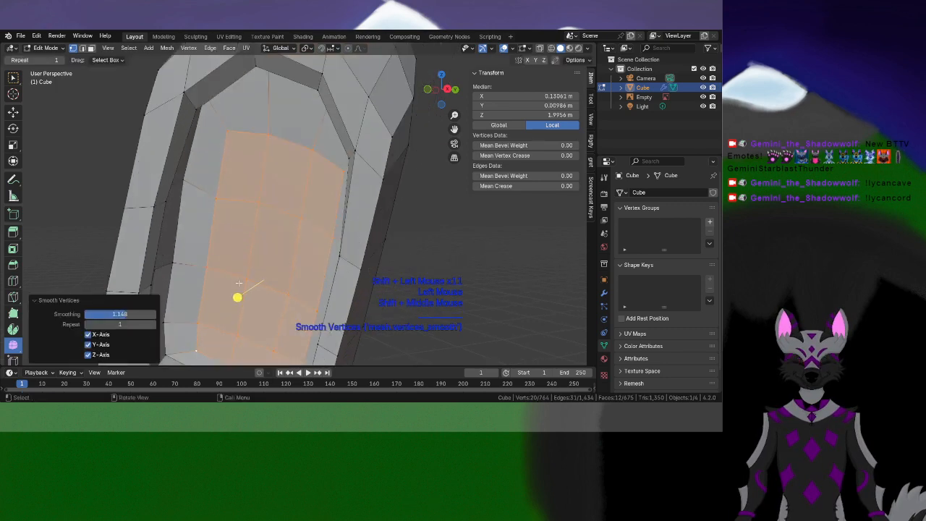
left_click_drag(239, 297, 283, 280)
left_click_drag(443, 241, 352, 253)
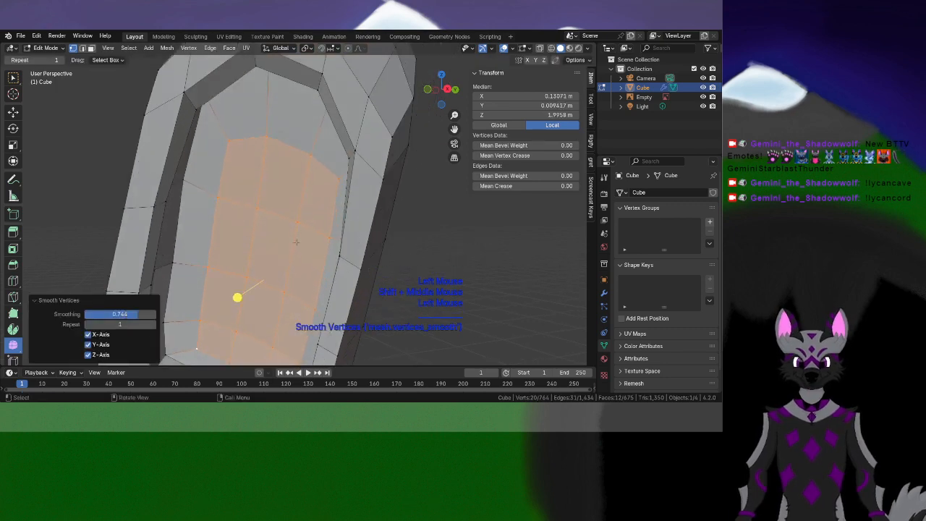
Select two adjacent wall loops around the hollow one after the other and smooth each of them
scroll(367, 254, "down", 1)
middle_click_drag(316, 255, 350, 195)
scroll(350, 195, "up", 2)
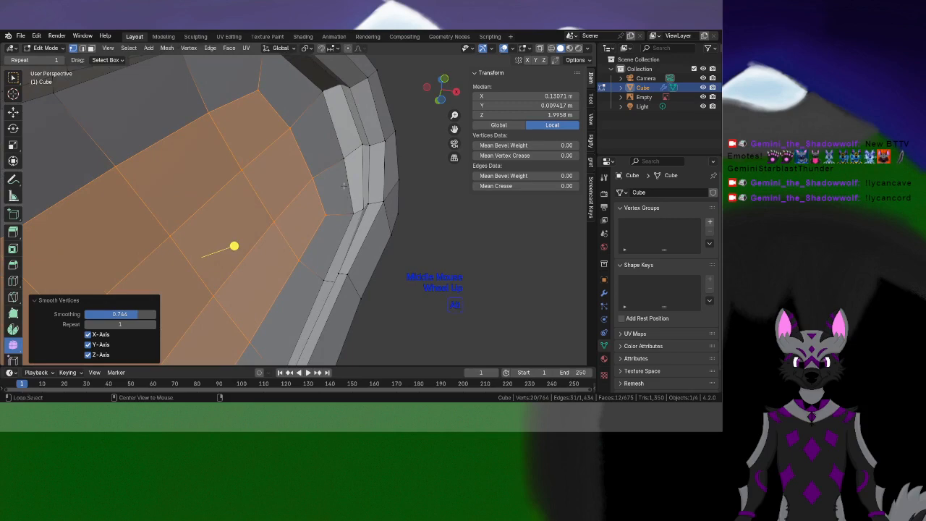
left_click(344, 185, "alt")
left_click_drag(235, 217, 278, 221)
left_click(363, 176, "alt")
middle_click_drag(359, 178, 329, 181)
scroll(289, 190, "up", 1)
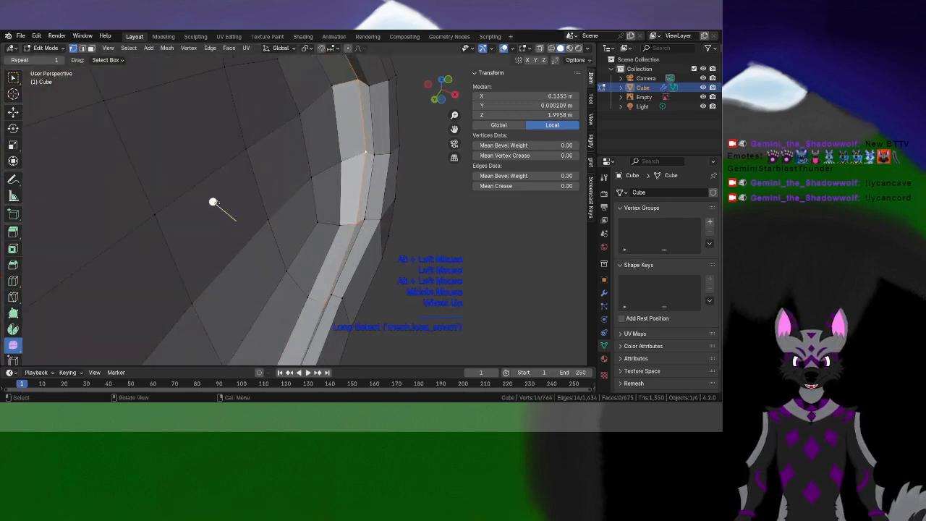
left_click_drag(215, 202, 351, 216)
Select the complete rim loop around the hollow's opening and smooth its vertices with a smoothing of 0.517
left_click(368, 187, "alt")
left_click(380, 218, "alt")
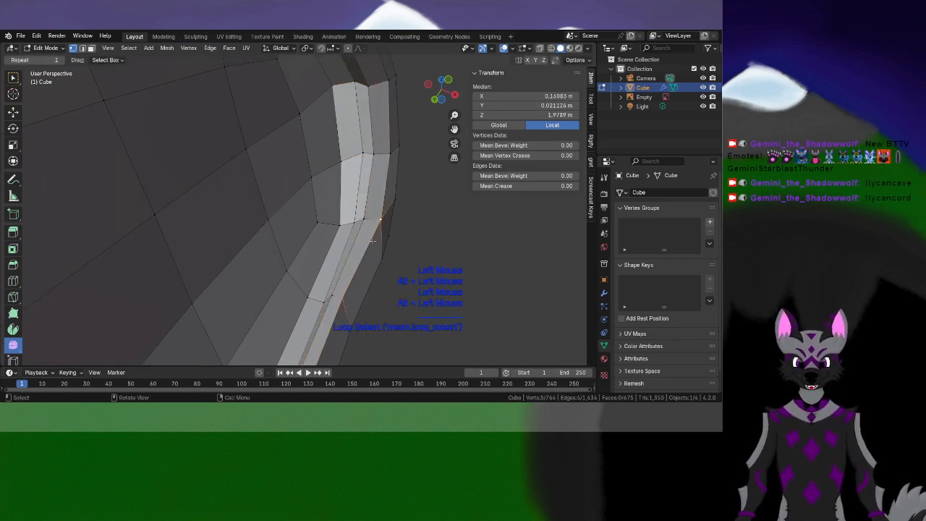
middle_click_drag(379, 218, 363, 134)
middle_click_drag(363, 134, 382, 161, "shift")
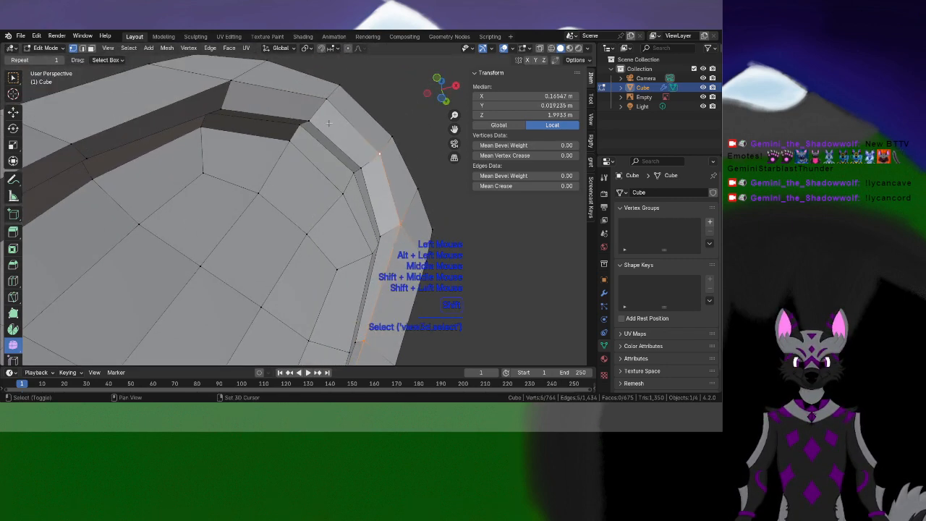
left_click(65, 135, "shift")
scroll(64, 135, "down", 2)
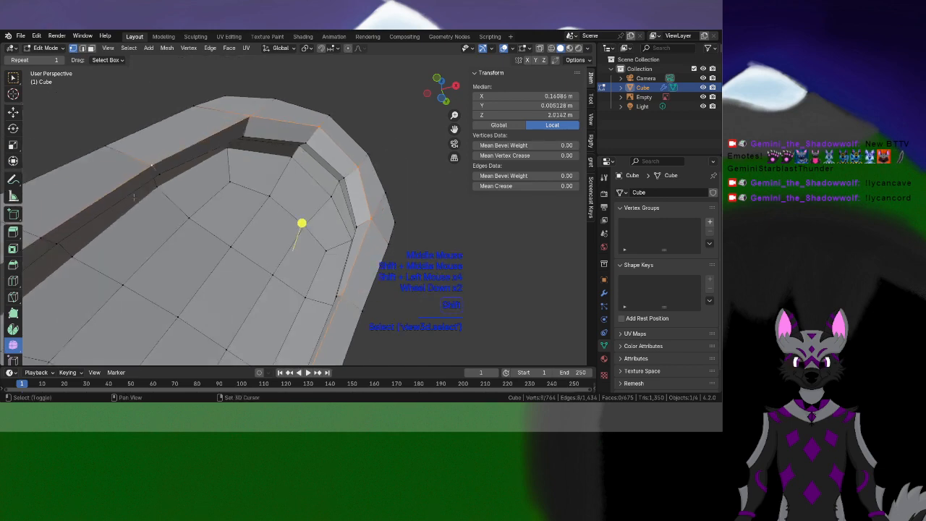
middle_click_drag(69, 177, 213, 114, "shift")
left_click(222, 157, "shift")
left_click(133, 240, "shift")
scroll(132, 241, "down", 2)
middle_click_drag(133, 241, 157, 255)
left_click(239, 272, "shift")
middle_click_drag(240, 272, 228, 259)
scroll(228, 260, "up", 1)
left_click(325, 355, "shift")
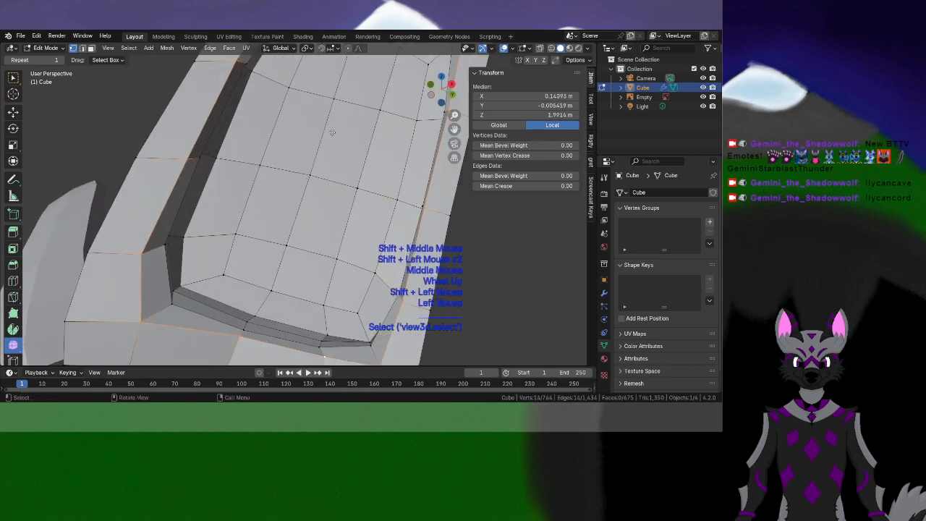
left_click_drag(332, 157, 407, 150)
Compare the overall shape of both ears with the reference image in the front view
scroll(406, 150, "down", 3)
middle_click_drag(340, 167, 199, 233, "shift")
scroll(289, 217, "down", 2)
scroll(337, 221, "up", 2)
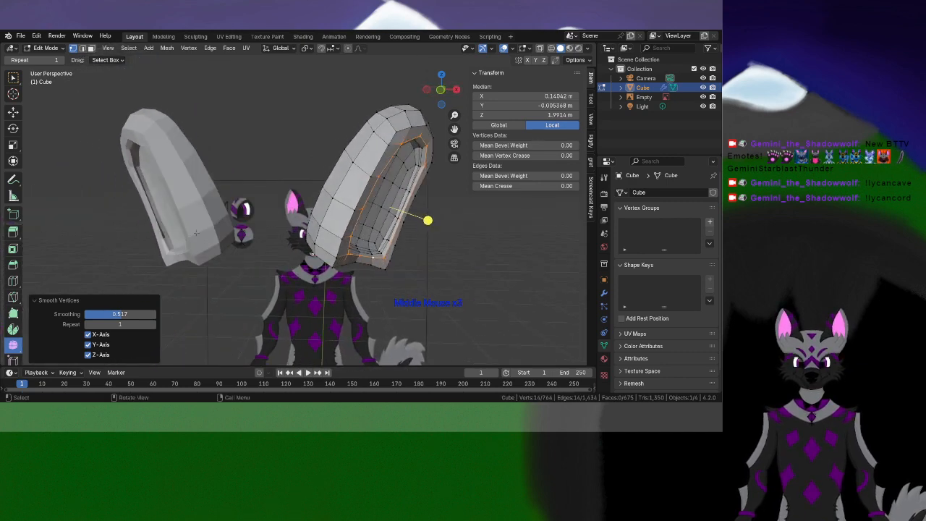
scroll(195, 232, "down", 1)
key("KP_1")
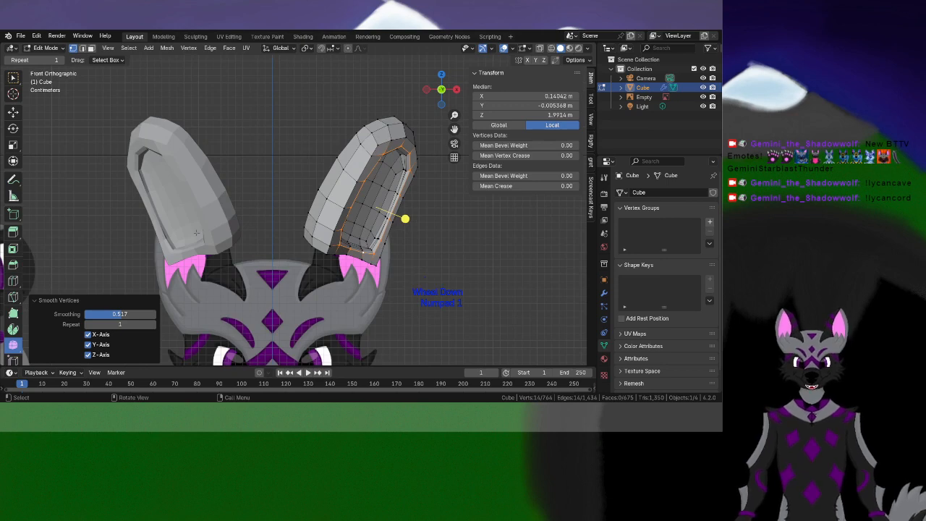
scroll(198, 231, "down", 4)
middle_click_drag(202, 227, 198, 182, "shift")
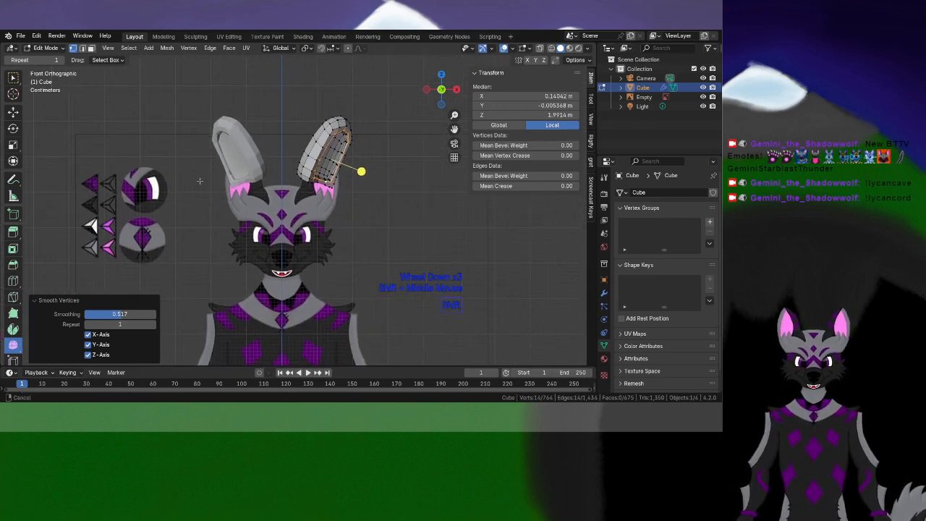
scroll(411, 144, "up", 3)
middle_click_drag(411, 144, 387, 182, "shift")
scroll(380, 210, "up", 3)
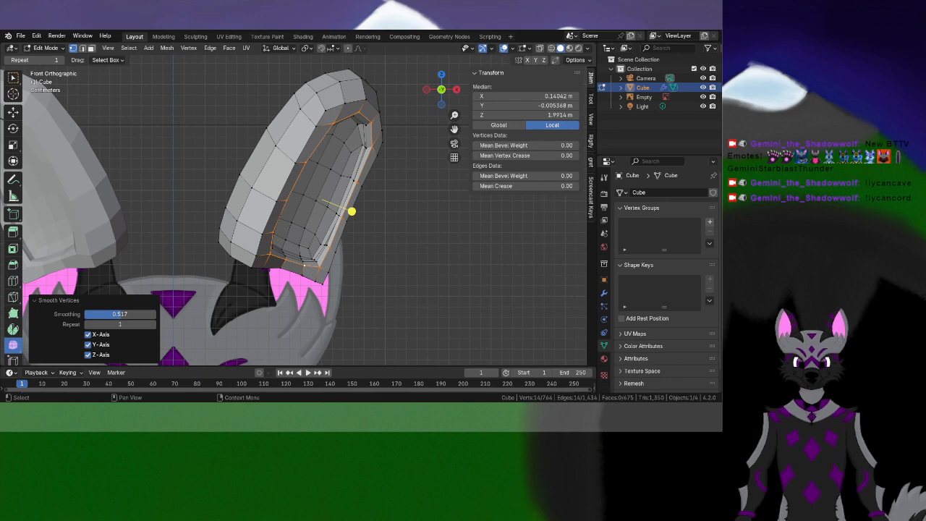
Select the edge loop along the ear's lower outer border and smooth its vertices
middle_click_drag(323, 201, 241, 270)
scroll(241, 237, "up", 2)
left_click(323, 347, "alt")
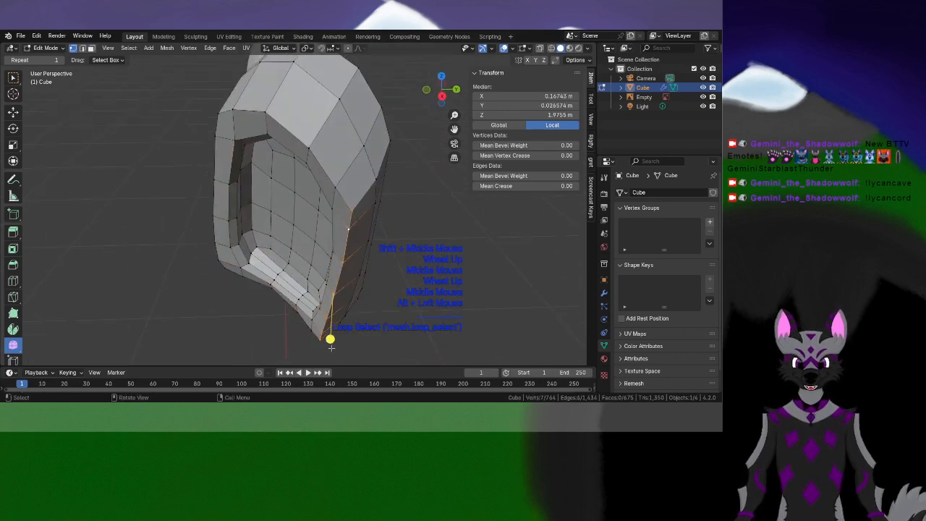
left_click_drag(331, 347, 390, 318)
left_click(484, 262)
Smooth the edge loop on the outer part of the ear's back and another one along its inner side
middle_click_drag(484, 262, 389, 261)
left_click(305, 297, "alt")
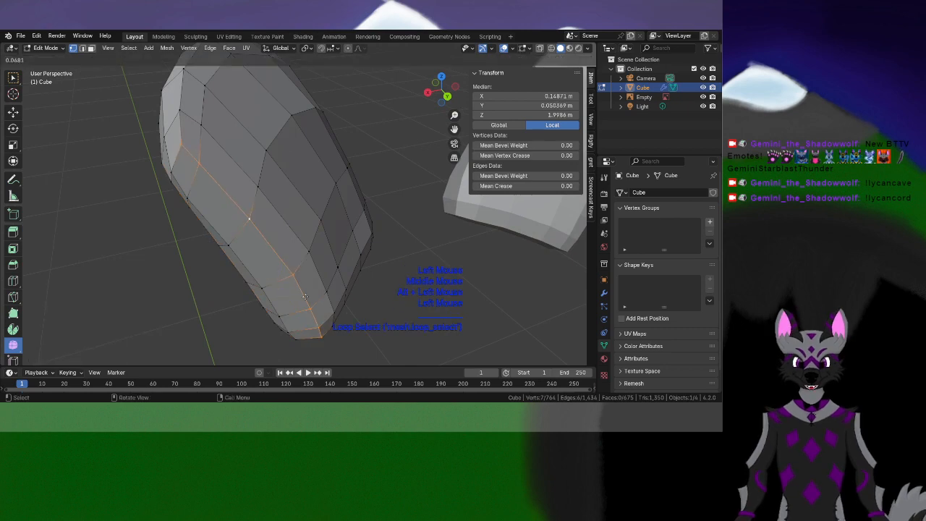
left_click_drag(365, 288, 365, 288)
middle_click_drag(427, 203, 327, 221)
scroll(396, 186, "up", 2)
left_click(324, 215, "alt")
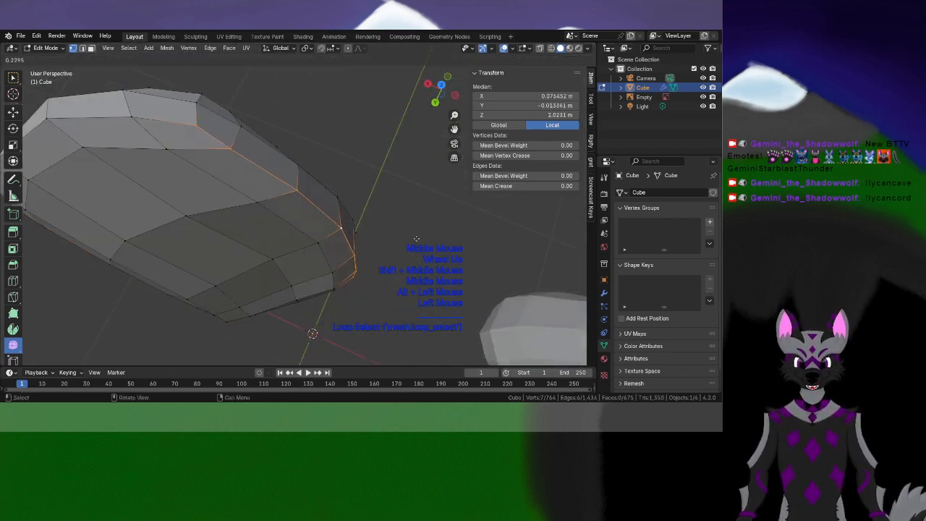
left_click_drag(449, 247, 440, 246)
Select a further edge loop on the ear's outer shell and smooth its vertices
middle_click_drag(438, 247, 315, 251)
middle_click_drag(315, 251, 307, 220, "shift")
middle_click_drag(307, 219, 270, 230)
left_click(271, 232, "alt")
left_click_drag(332, 140, 412, 186)
Select the edge loop running over the back of the ear's tip and smooth its vertices
middle_click_drag(413, 186, 216, 181)
scroll(216, 182, "up", 1)
left_click(246, 123, "alt")
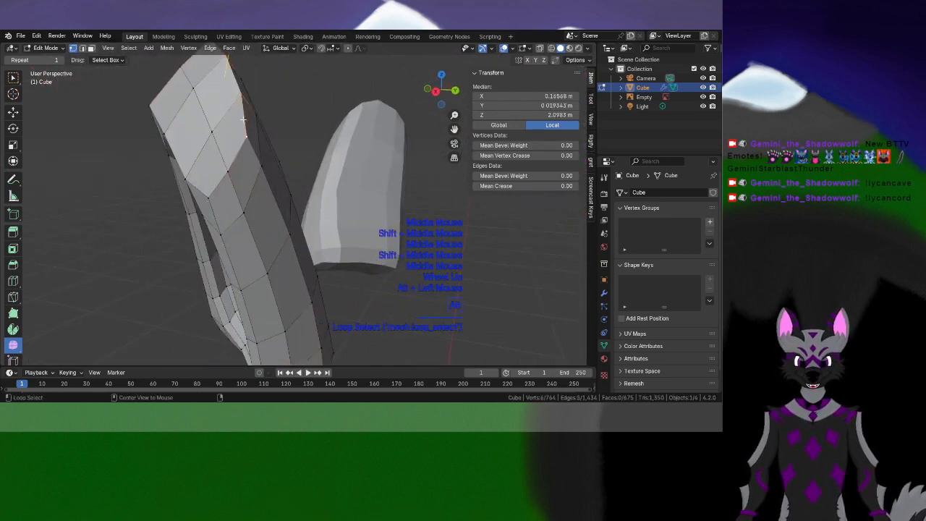
middle_click_drag(266, 105, 281, 151, "shift")
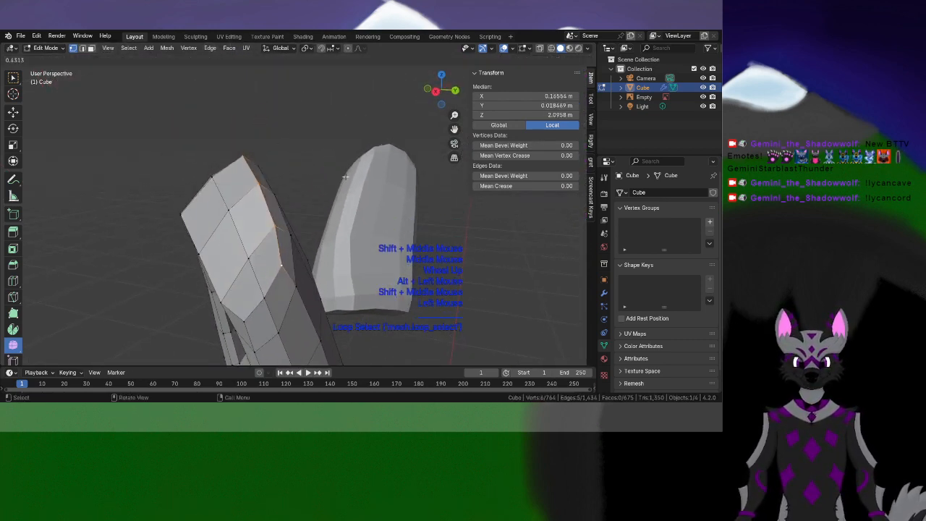
left_click_drag(432, 234, 433, 235)
Try to smooth the longer edge loop behind the ear's tip with a smoothing of 1.026
middle_click_drag(434, 234, 228, 154)
scroll(233, 150, "up", 1)
scroll(230, 152, "up", 1)
left_click(228, 154, "alt")
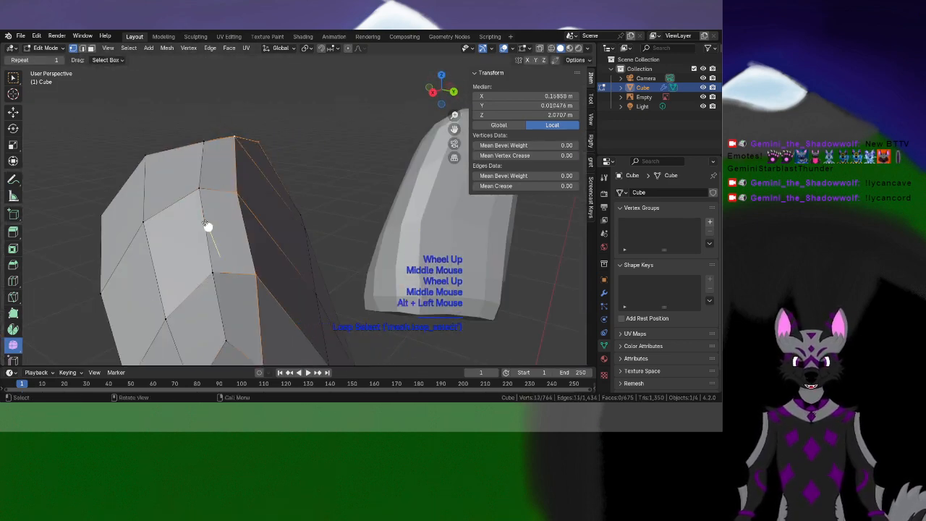
left_click_drag(207, 227, 244, 234)
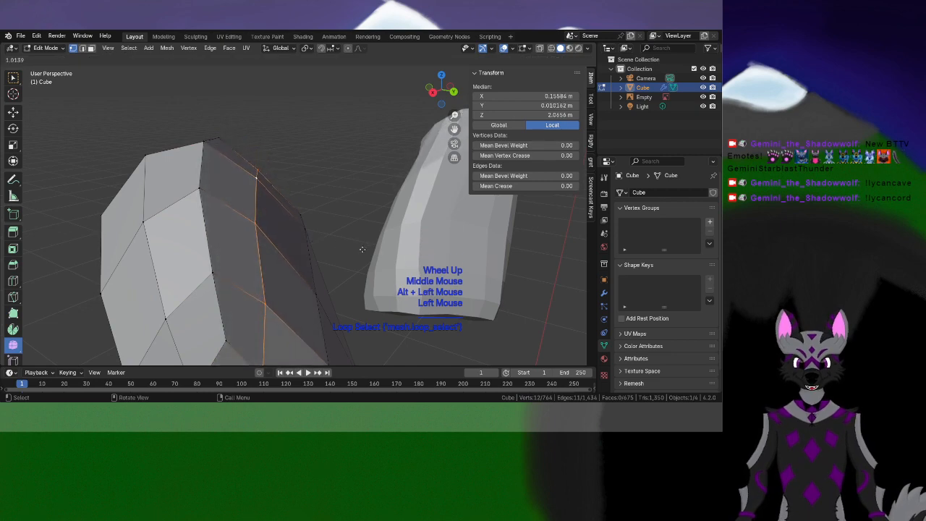
left_click_drag(364, 249, 364, 250)
scroll(340, 253, "down", 1)
middle_click_drag(320, 256, 330, 193, "shift")
scroll(326, 199, "down", 2)
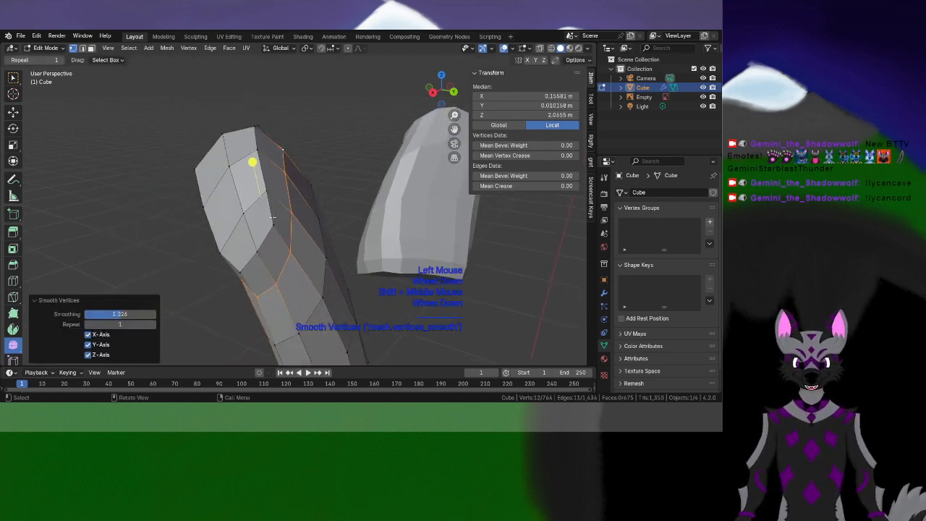
middle_click_drag(268, 231, 260, 253)
key("ctrl+z")
Select six connected vertices over the back of the ear's tip and smooth them with a smoothing of 1.127
scroll(293, 246, "up", 1)
left_click(261, 254)
left_click(262, 192, "shift")
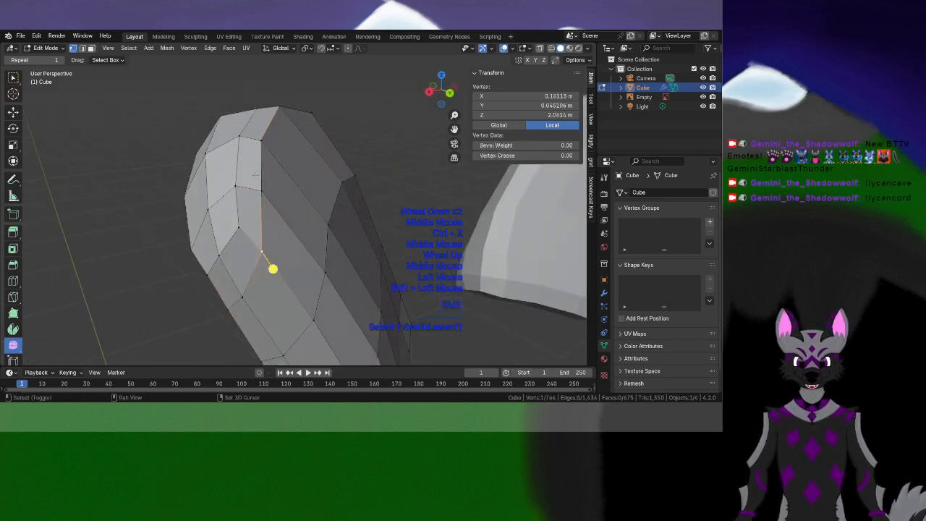
left_click(263, 140, "shift")
middle_click_drag(272, 131, 282, 168)
middle_click_drag(284, 137, 271, 260, "shift")
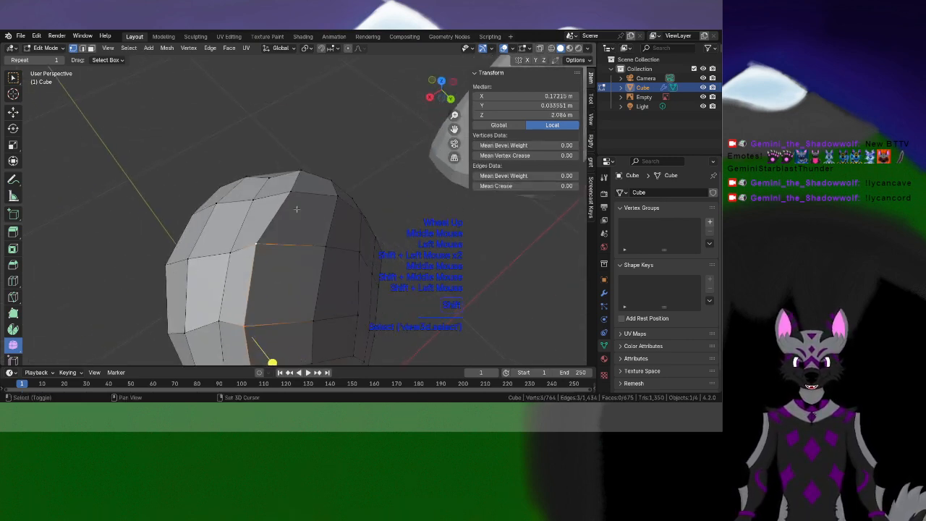
middle_click_drag(300, 174, 291, 246)
left_click(290, 242)
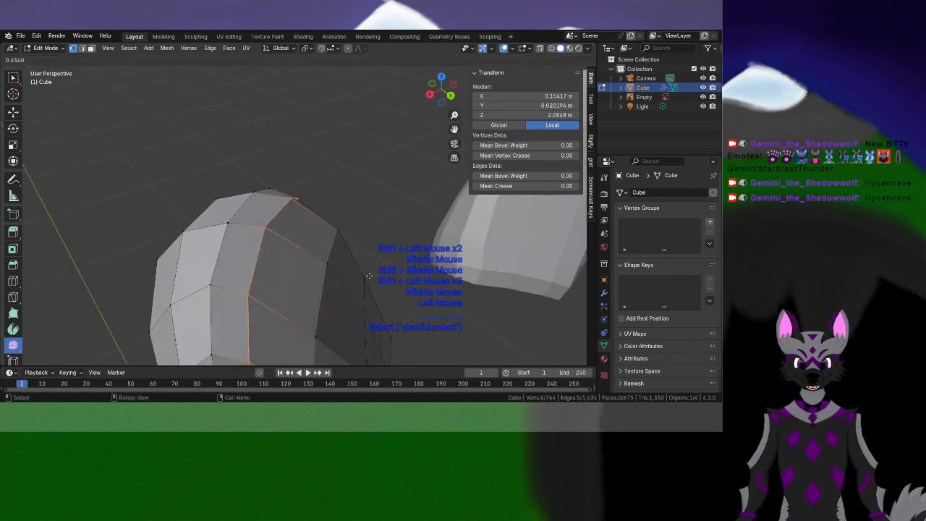
left_click_drag(453, 291, 453, 291)
Move the six smoothed vertices about X -0.0016, Y 0.0019, Z -0.0004 m
middle_click_drag(340, 268, 308, 199, "shift")
key("g")
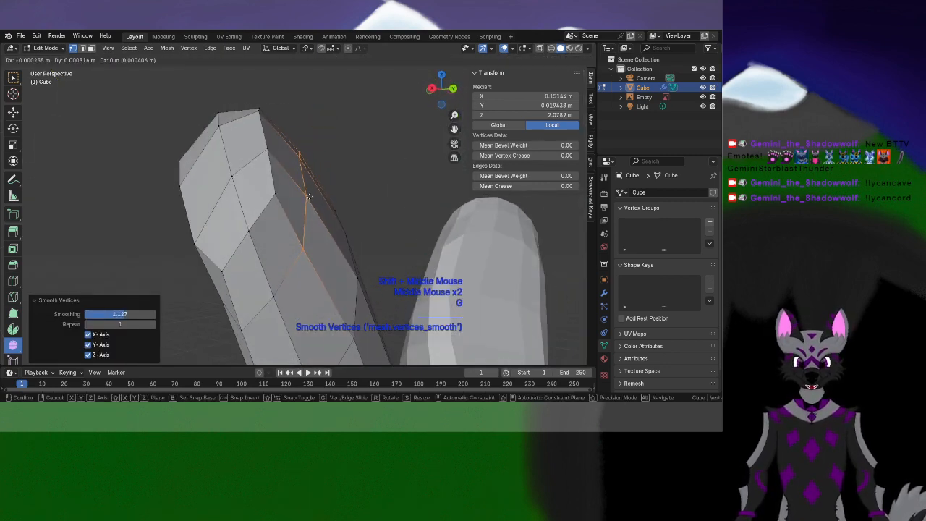
left_click(314, 197)
Enable proportional editing and move the ear tip's front corner vertex about X 0.0011, Y -0.0011, Z 0.0070 m with size 0.092
scroll(289, 217, "down", 2)
middle_click_drag(269, 237, 304, 231, "shift")
scroll(347, 217, "up", 2)
middle_click_drag(304, 232, 250, 244)
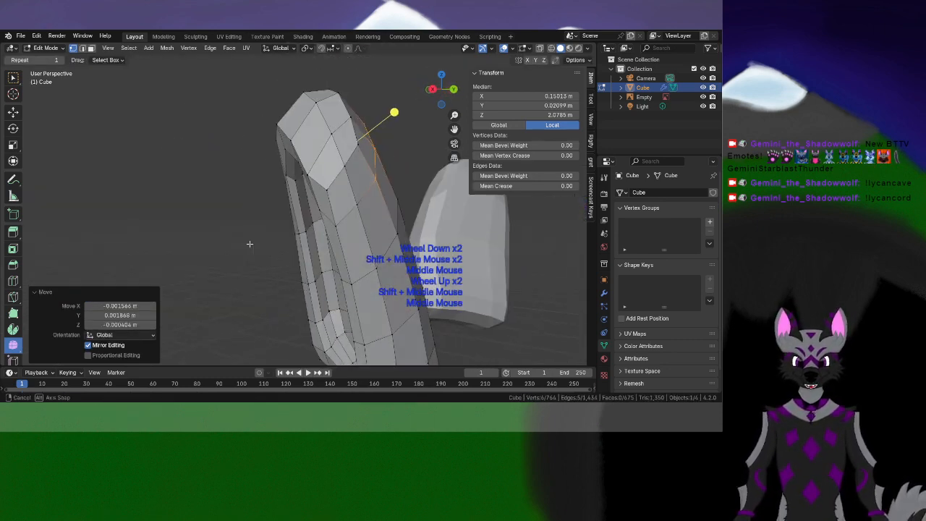
left_click(288, 129)
key("g")
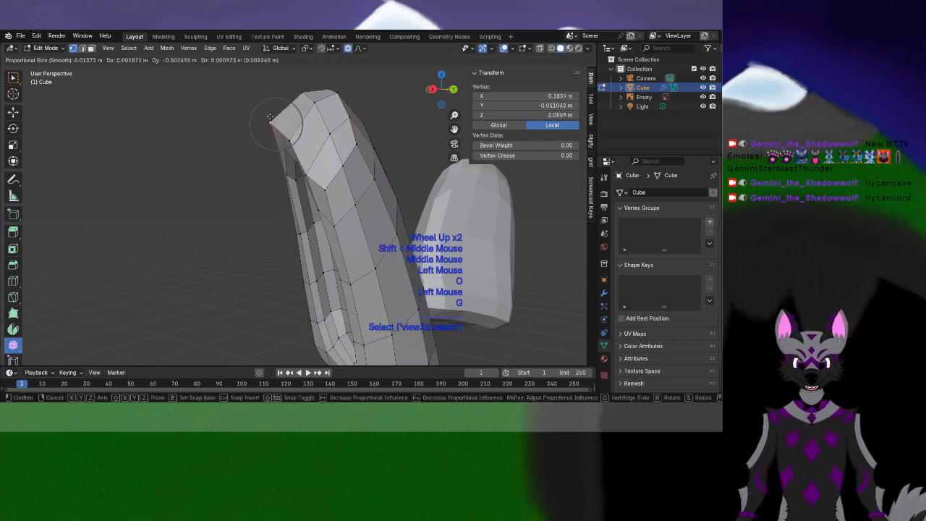
scroll(268, 114, "down", 2)
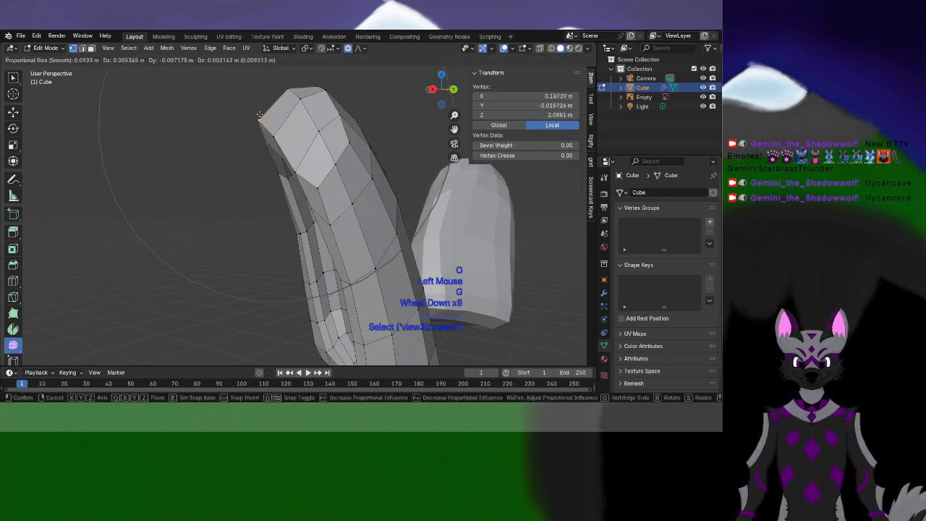
left_click(275, 100)
scroll(276, 100, "down", 1)
middle_click_drag(278, 101, 394, 167)
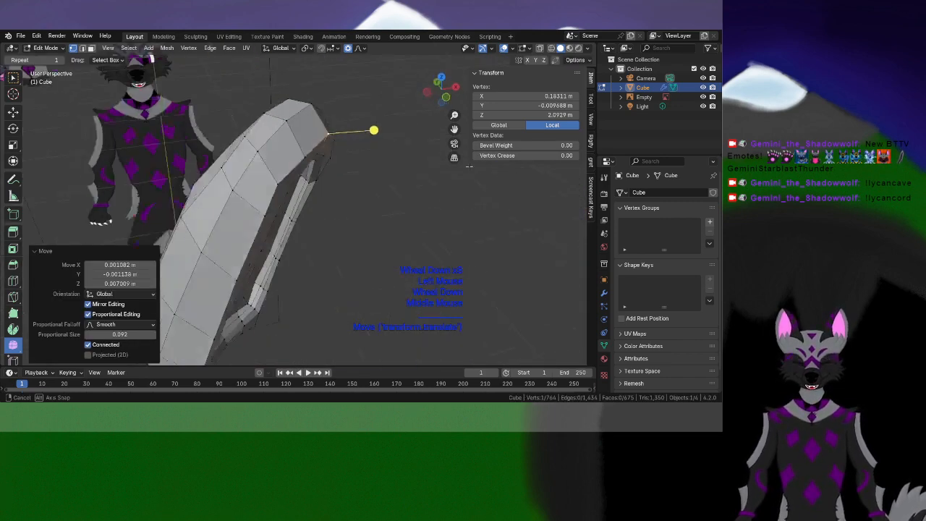
Raise the ear tip's front corner vertex further, using a proportional size of about 0.123 m
scroll(362, 173, "down", 2)
scroll(340, 185, "up", 1)
middle_click_drag(340, 188, 362, 206)
scroll(337, 167, "down", 1)
scroll(362, 205, "up", 1)
key("g")
scroll(355, 192, "down", 2)
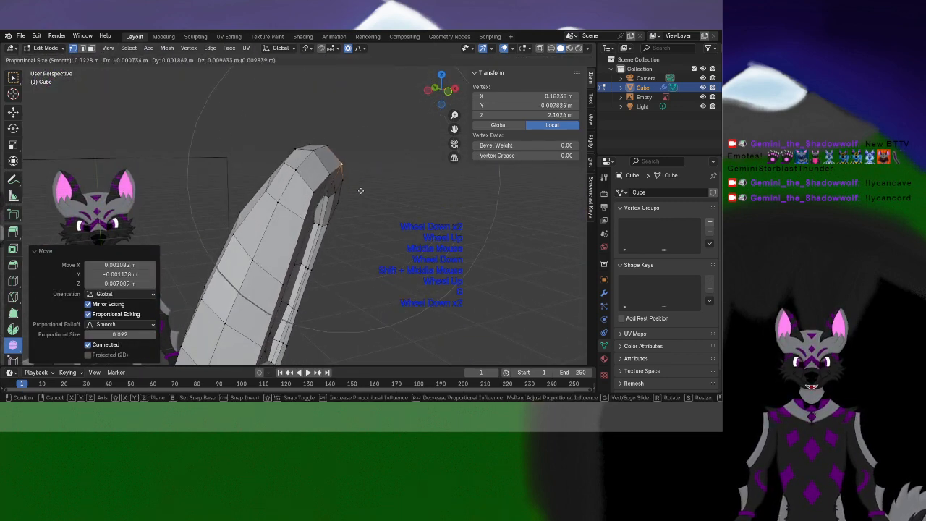
left_click(374, 130)
Reposition one vertex on each side of the hollow's rim with proportional editing at about 0.123 m
left_click(314, 291)
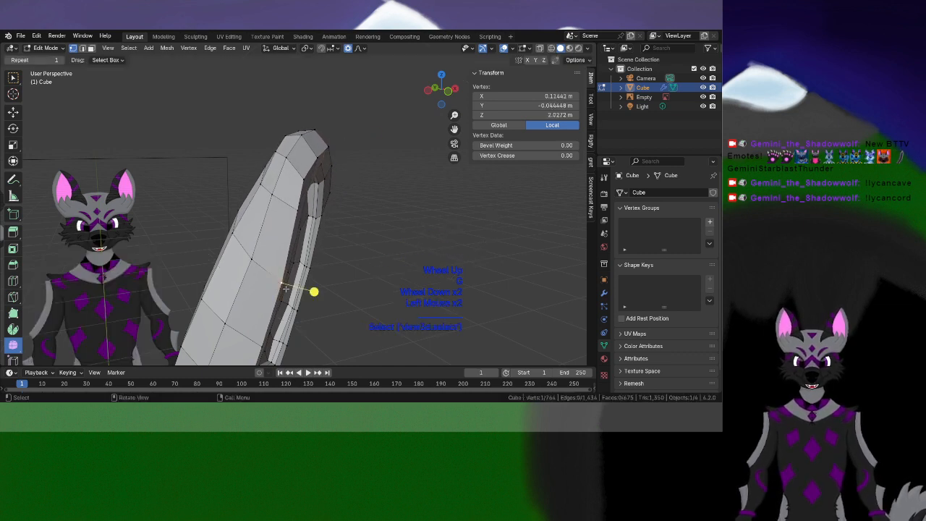
key("g")
left_click(293, 279)
left_click(316, 259)
key("g")
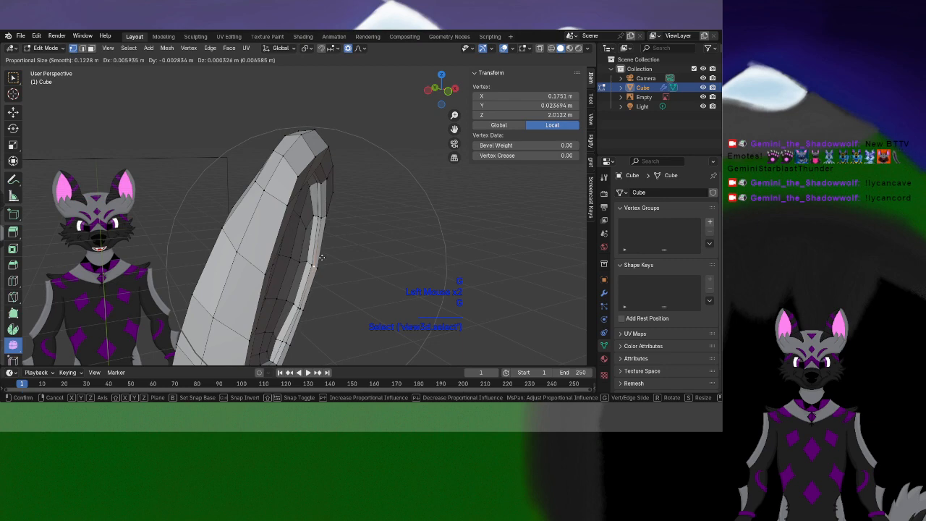
left_click(296, 268)
Pull the ear's outline vertex on the side nearer the head's centre outward with proportional editing
middle_click_drag(296, 269, 182, 201)
left_click(217, 224)
key("g")
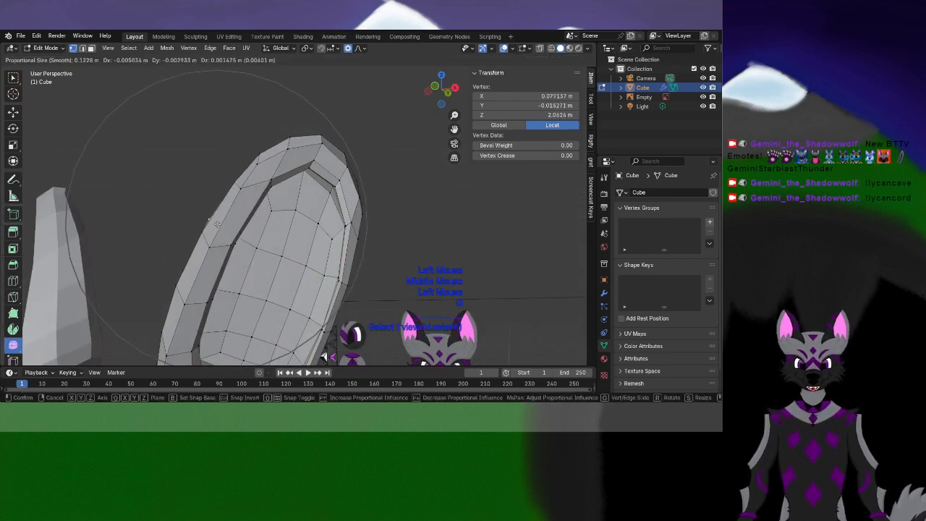
left_click(171, 192)
left_click(350, 284)
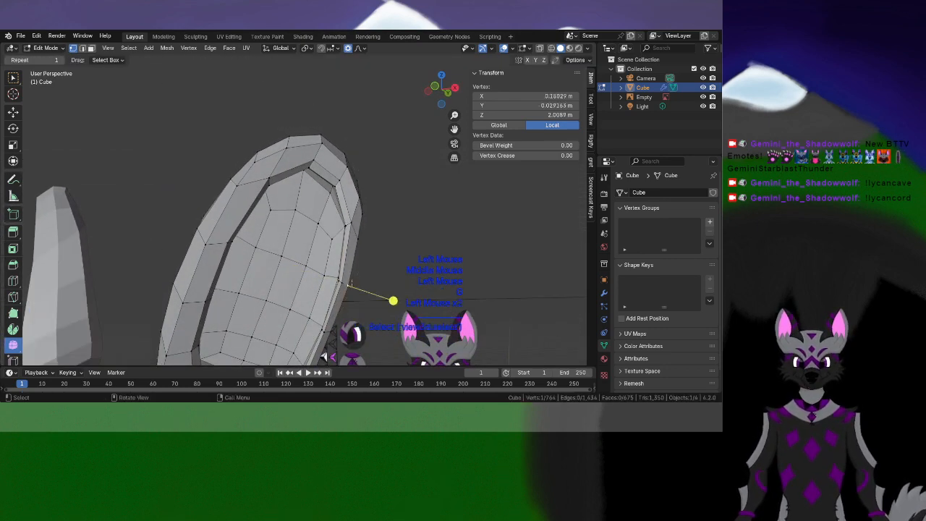
Turn off proportional editing, move the rim vertex beside the hollow about X 0.0162, Y 0.0098, Z -0.0058 m, and fine-tune its position
left_click(229, 246)
scroll(229, 246, "up", 2)
middle_click_drag(229, 250, 269, 227, "shift")
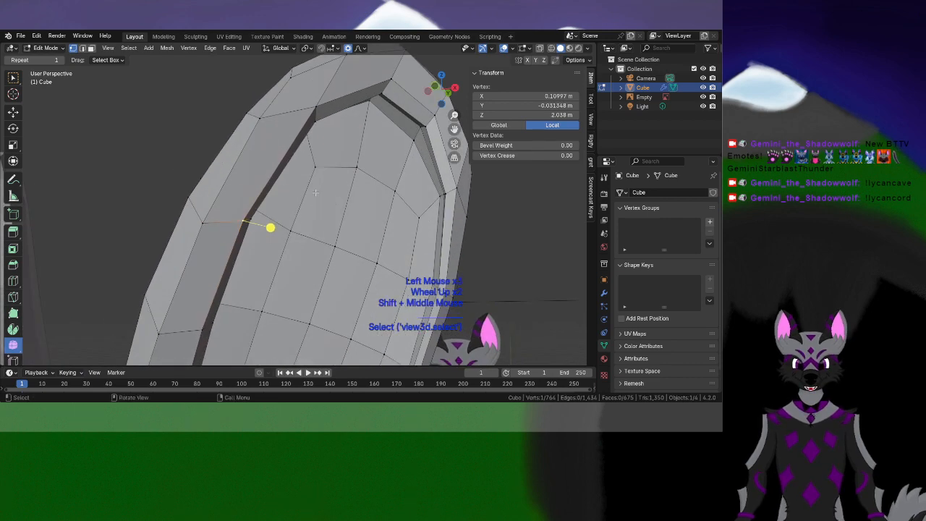
key("p")
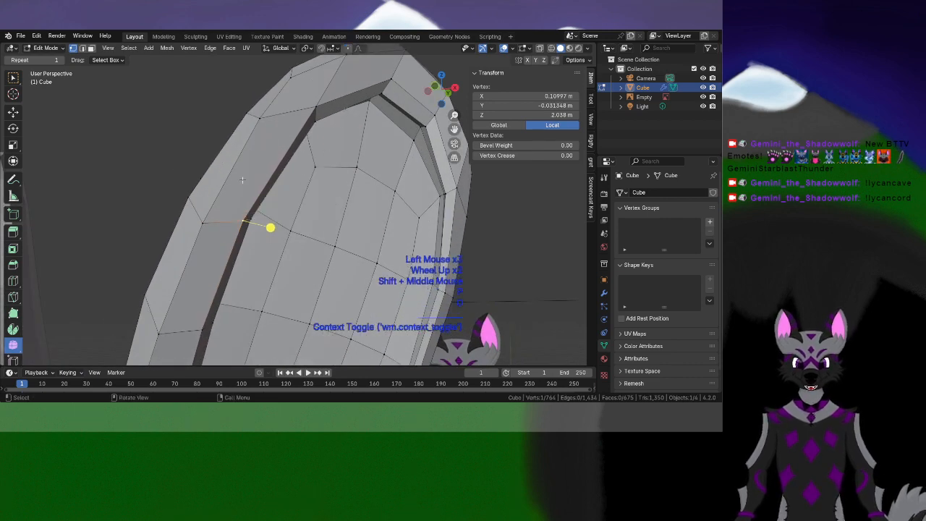
key("g")
left_click(290, 204)
middle_click_drag(290, 203, 217, 248)
scroll(227, 225, "up", 1)
key("g")
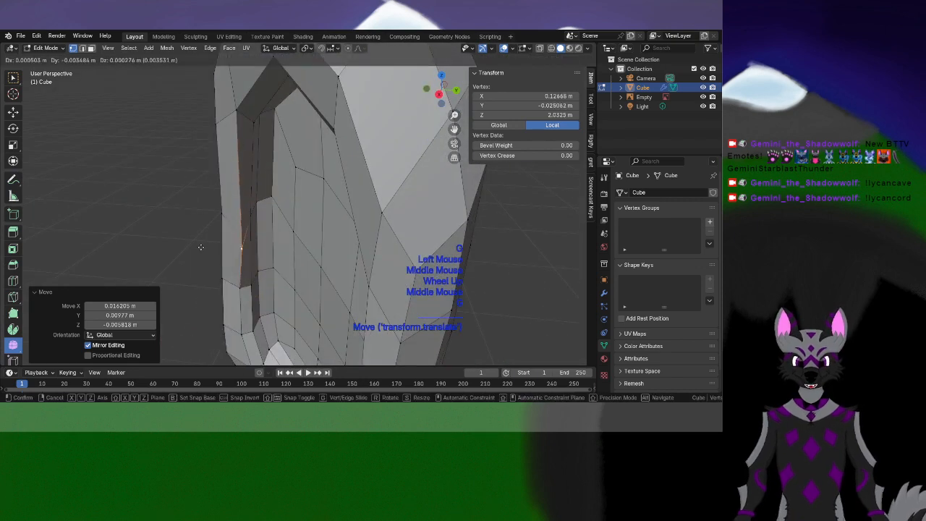
left_click(270, 213)
Reposition the neighbouring vertex on the hollow's side wall nearer the head's centre
left_click(291, 232)
key("g")
middle_click_drag(292, 231, 329, 235)
left_click(301, 255)
Move two connected vertices low on the hollow's inner wall about X 0.0139, Y 0.0094, Z -0.0002 m
scroll(322, 231, "down", 5)
middle_click_drag(462, 171, 455, 186, "shift")
middle_click_drag(455, 185, 377, 189)
scroll(348, 238, "up", 3)
middle_click_drag(297, 310, 280, 243, "shift")
scroll(279, 243, "up", 2)
left_click(255, 276)
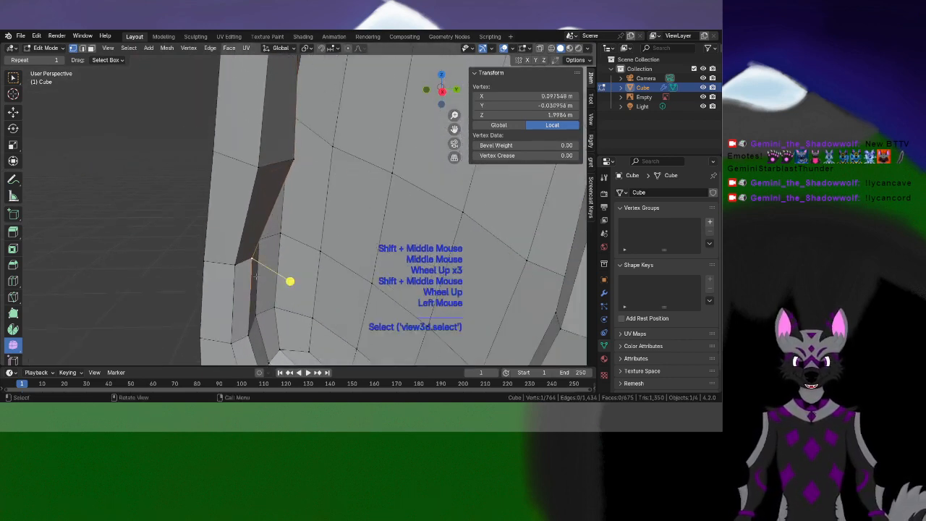
middle_click_drag(255, 338, 428, 217, "shift")
key("g")
left_click(371, 261)
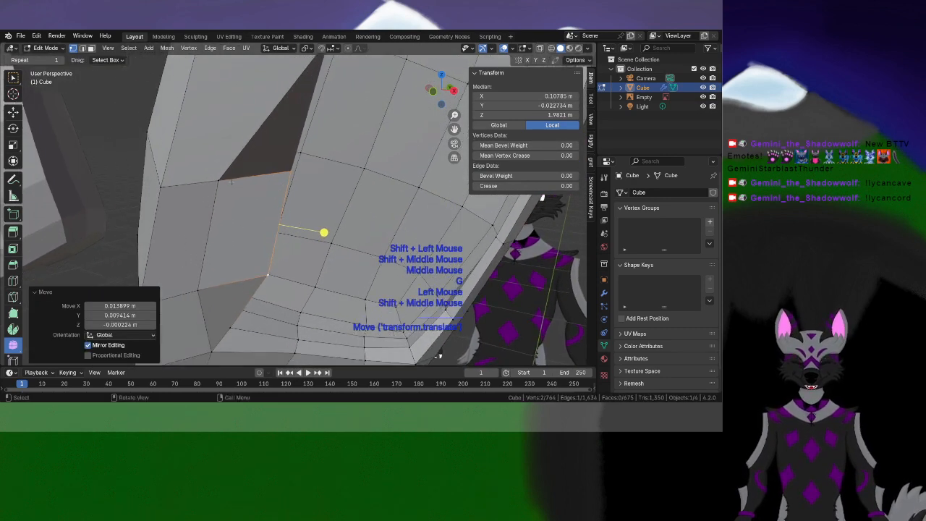
Move the two adjacent vertices on the rim's edge about X 0.0175, Y 0.0119, Z -0.0001 m toward the hollow's wall
left_click(219, 185)
left_click(207, 259, "shift")
key("g")
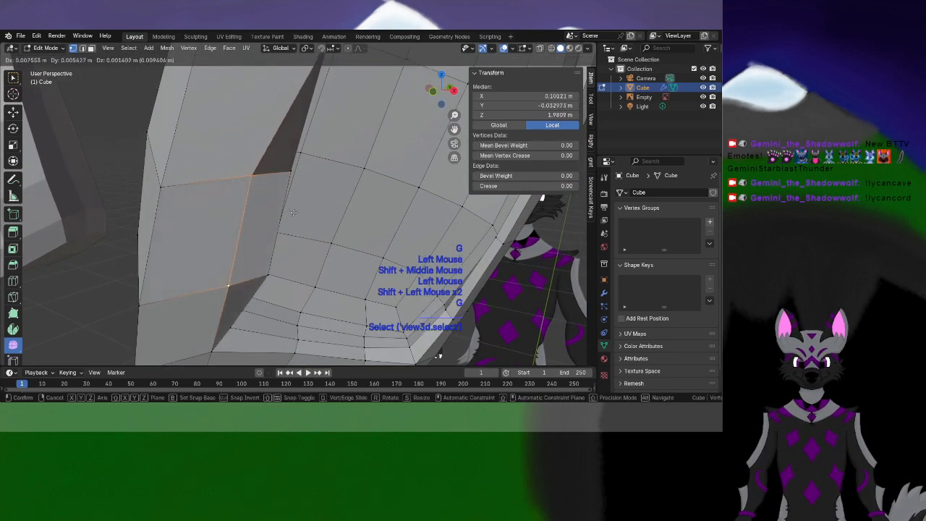
left_click(320, 252)
middle_click_drag(321, 252, 355, 165, "shift")
middle_click_drag(355, 165, 298, 195)
scroll(298, 195, "up", 2)
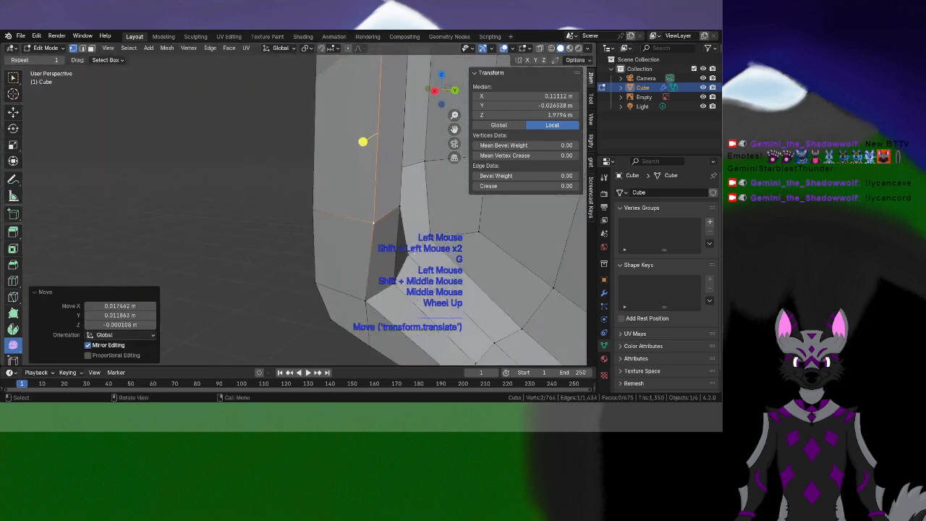
Move the two vertices at the hollow's lower corner about X 0.0051, Y 0.0092, Z 0.0001 m
left_click(381, 277)
middle_click_drag(356, 309, 386, 306)
key("g")
left_click(340, 282)
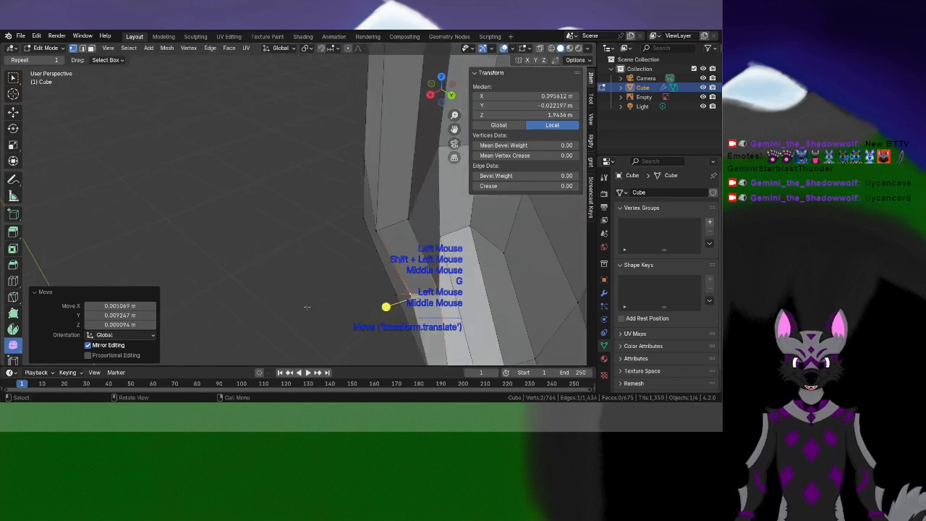
Select three connected vertices along the lower inner edge of the hollow's wall and smooth them with a smoothing of 0.431
left_click(439, 290)
left_click(412, 230, "alt")
scroll(405, 239, "down", 3)
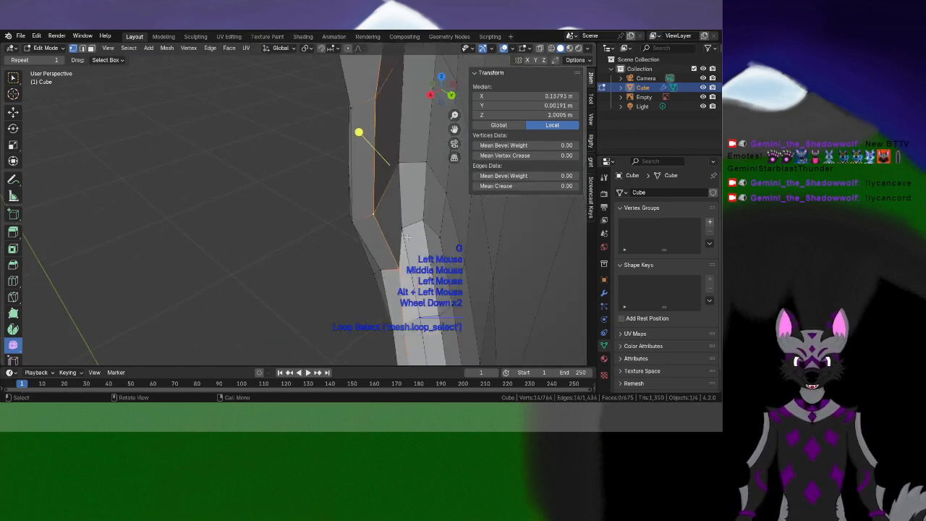
middle_click_drag(362, 277, 375, 279)
scroll(376, 278, "up", 1)
left_click(377, 201)
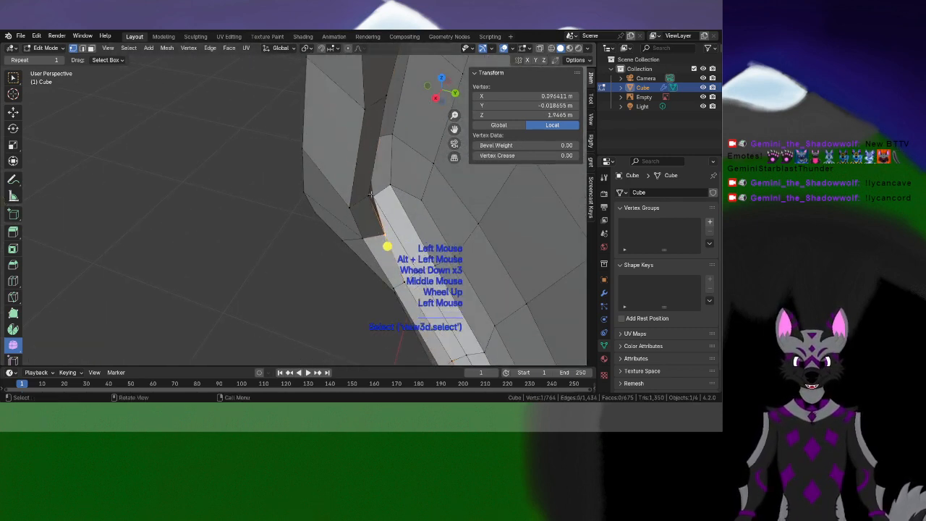
left_click_drag(391, 216, 432, 226)
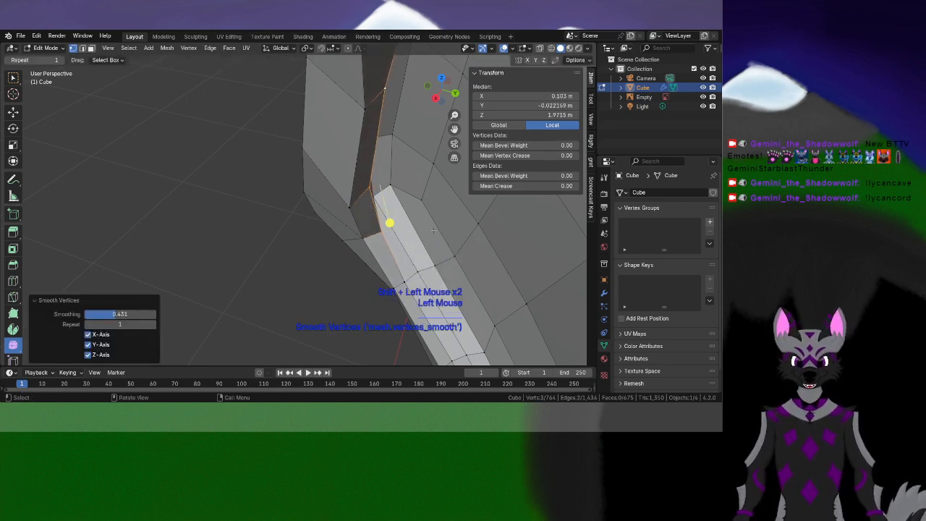
Select the three matching vertices along the rim's front edge and smooth them with a smoothing of 0.436
left_click(363, 236)
left_click(348, 206, "shift")
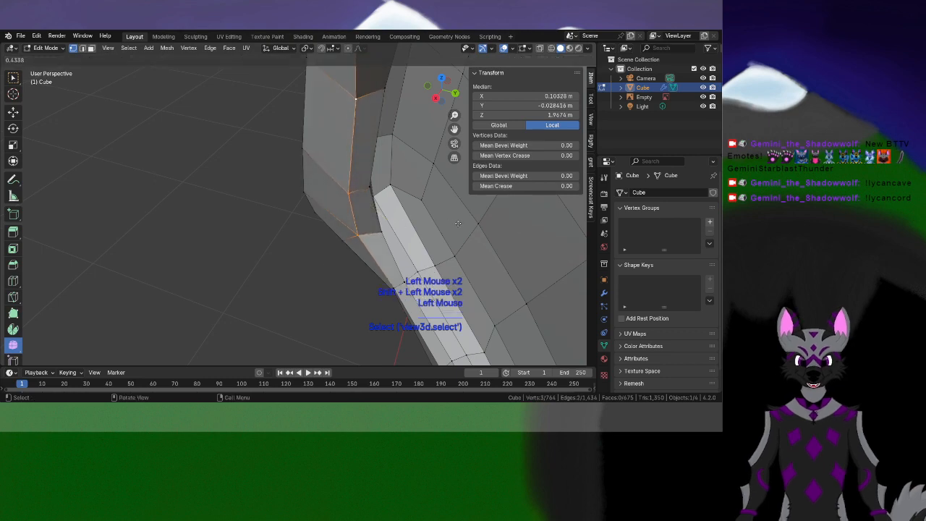
left_click_drag(458, 224, 459, 224)
Select two vertices higher up the same side of the rim and smooth them with a smoothing of 0.633
middle_click_drag(457, 223, 378, 205)
middle_click_drag(379, 209, 336, 289, "shift")
middle_click_drag(335, 282, 289, 239)
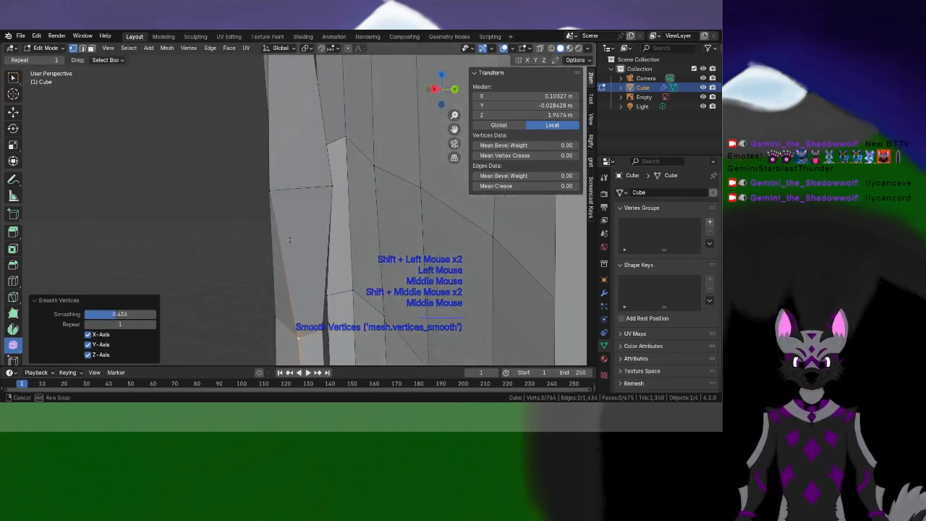
left_click(233, 200)
left_click(321, 196, "shift")
left_click_drag(320, 196, 417, 206)
Move the two smoothed rim vertices about X 0.0069, Y 0.0073, Z -0.0014 m
middle_click_drag(333, 304, 312, 186, "shift")
scroll(356, 309, "down", 2)
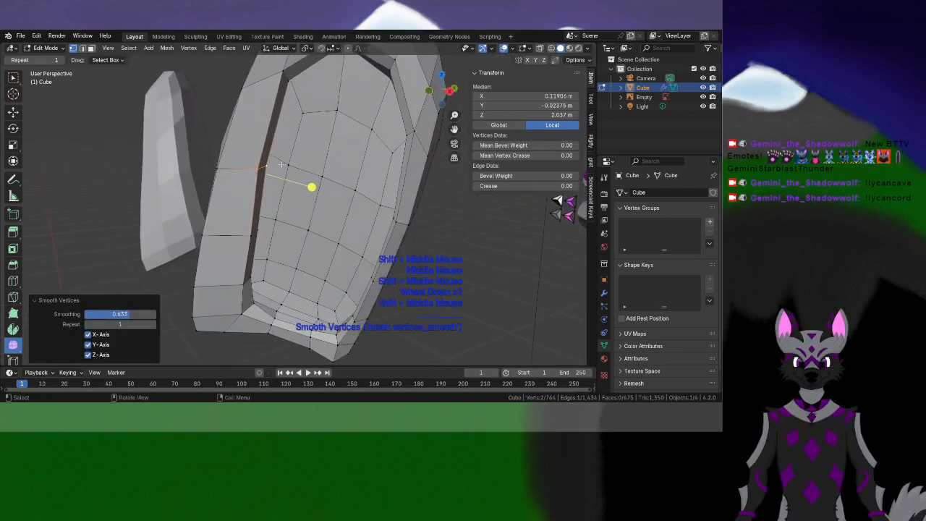
scroll(301, 180, "up", 1)
key("g")
left_click(312, 181)
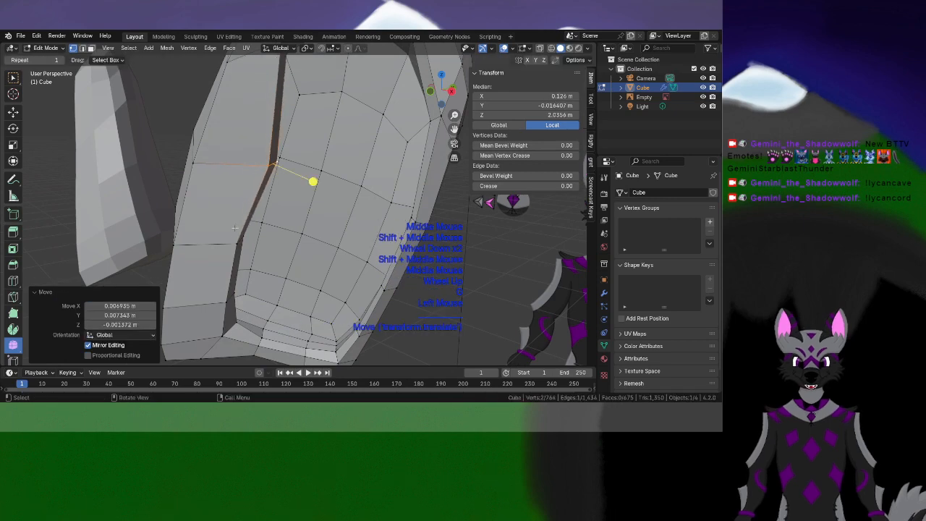
Select the two rim vertices one row lower and move them about X 0.0039, Y 0.0069, Z -0.0022 m
middle_click_drag(238, 245, 254, 190)
left_click(326, 242, "shift")
key("g")
left_click(302, 241)
Move the next two rim vertices down, just above the hollow's lower corner, toward the hollow
scroll(352, 275, "up", 2)
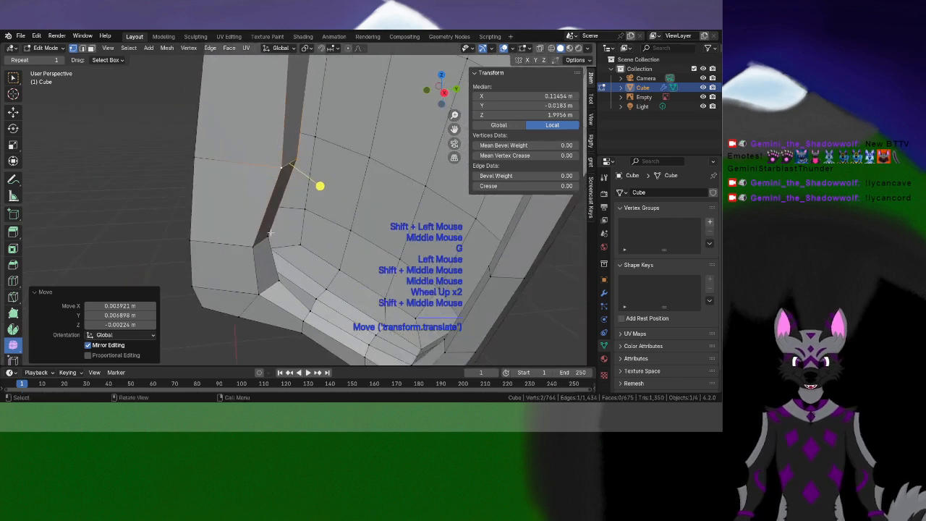
left_click(250, 244)
key("g")
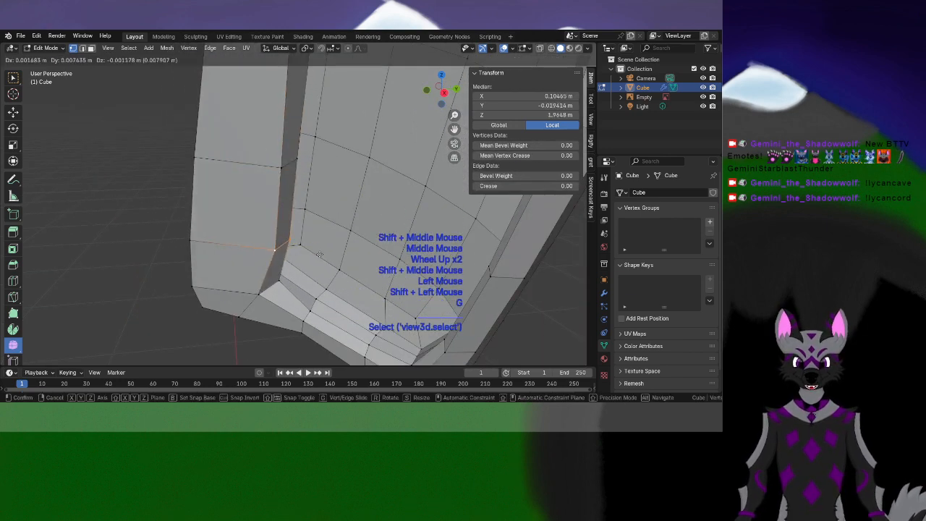
left_click(306, 275)
Move the inner vertex at the hollow's lower corner about X 0.0013, Y 0.0028, Z 0.0003 m
scroll(330, 217, "up", 2)
middle_click_drag(306, 274, 280, 231, "shift")
left_click(321, 240)
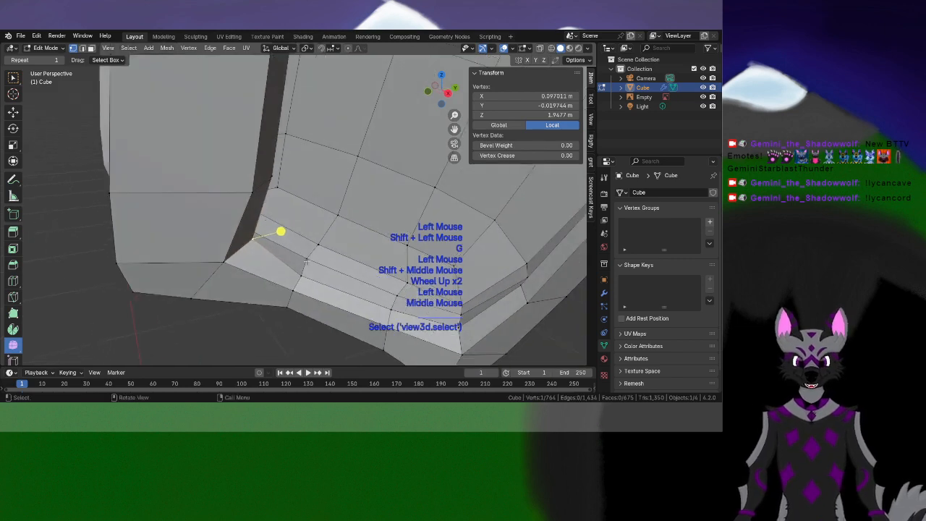
key("g")
middle_click_drag(217, 252, 298, 245)
left_click(256, 255)
middle_click_drag(298, 244, 240, 241, "shift")
left_click(261, 233)
key("g")
left_click(306, 227)
Select the inner wall vertex partway up the hollow's side and adjust its position against the rim
middle_click_drag(239, 240, 260, 253, "shift")
middle_click_drag(260, 253, 269, 238, "shift")
scroll(269, 235, "up", 2)
scroll(267, 216, "down", 1)
middle_click_drag(260, 173, 338, 298, "shift")
middle_click_drag(339, 298, 312, 249)
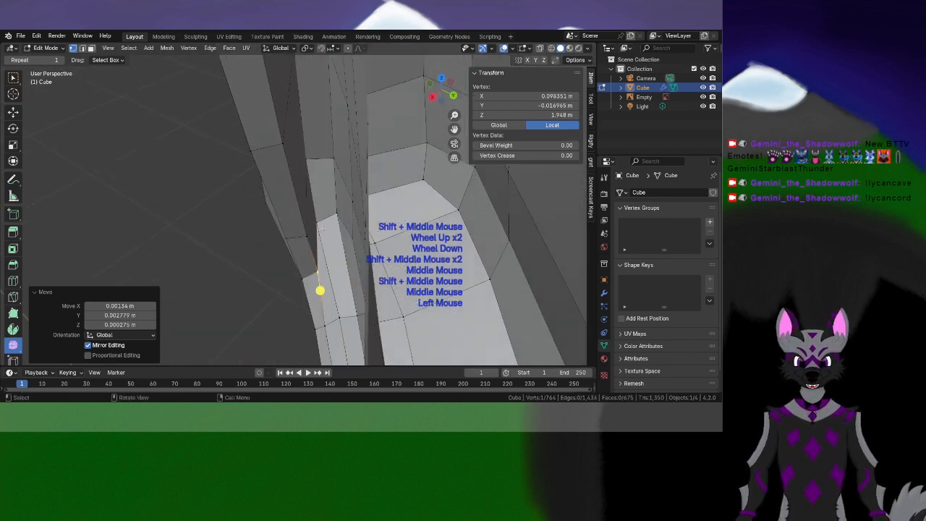
left_click(322, 229)
scroll(271, 235, "down", 2)
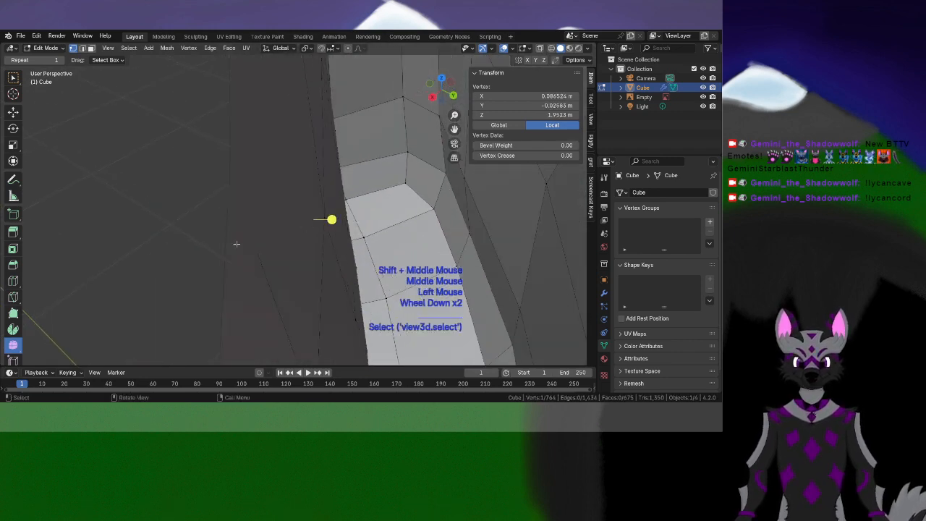
scroll(236, 244, "up", 1)
middle_click_drag(235, 242, 207, 283)
scroll(168, 156, "down", 2)
middle_click_drag(168, 156, 251, 266, "shift")
scroll(251, 266, "up", 1)
key("g")
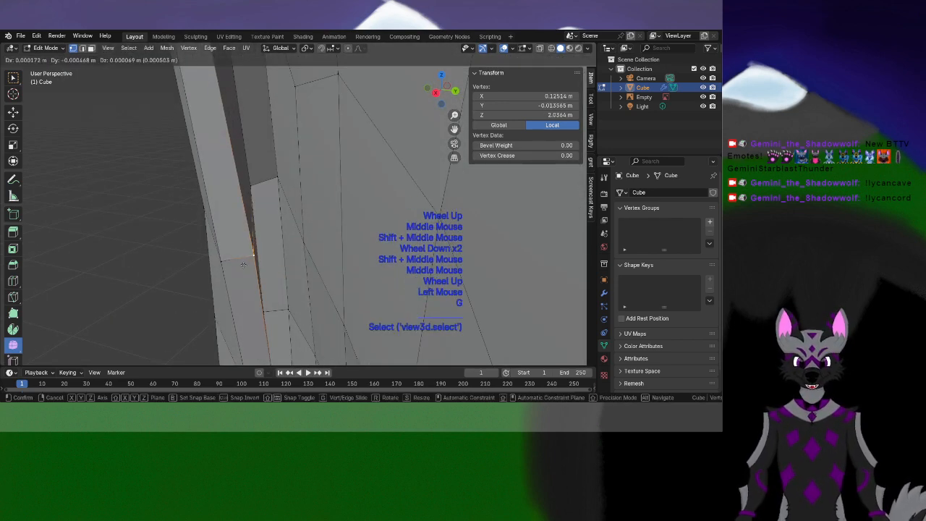
left_click(285, 270)
Reposition the rim's upper corner vertex nearer the head's centre and lower the vertex at the hollow's peak
scroll(300, 256, "down", 1)
middle_click_drag(299, 256, 173, 224, "shift")
left_click(227, 196)
key("g")
left_click(279, 236)
left_click(318, 107)
key("g")
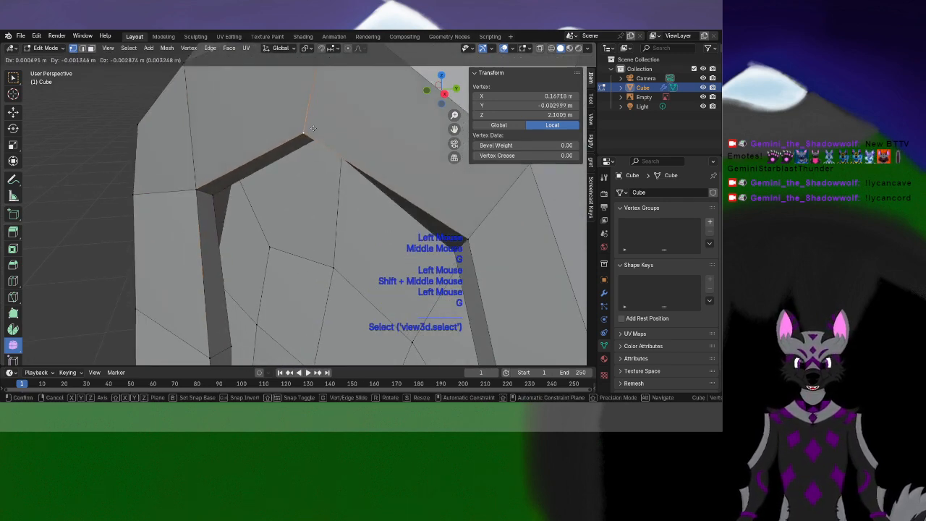
left_click(309, 119)
Select the rim vertex at the hollow's upper outer corner and adjust its position
middle_click_drag(310, 119, 365, 161)
middle_click_drag(365, 161, 389, 210, "shift")
left_click_drag(390, 210, 94, 175, "shift")
left_click(281, 178)
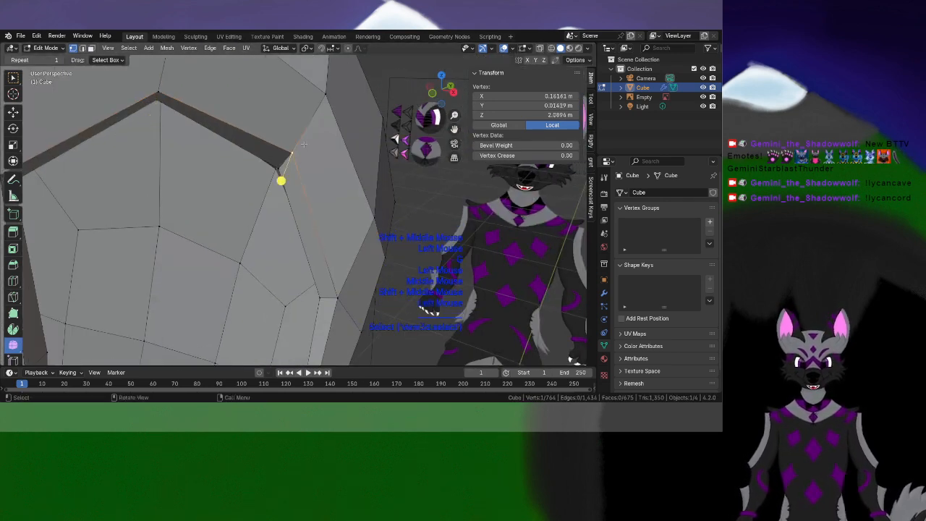
middle_click_drag(282, 180, 270, 249)
key("g")
left_click(325, 196)
Try moving the upper outer corner's two vertices about Y -0.0006, Z -0.0055 m, and undo the move
scroll(381, 139, "up", 1)
left_click(313, 213, "shift")
key("g")
left_click(314, 246)
scroll(270, 249, "down", 2)
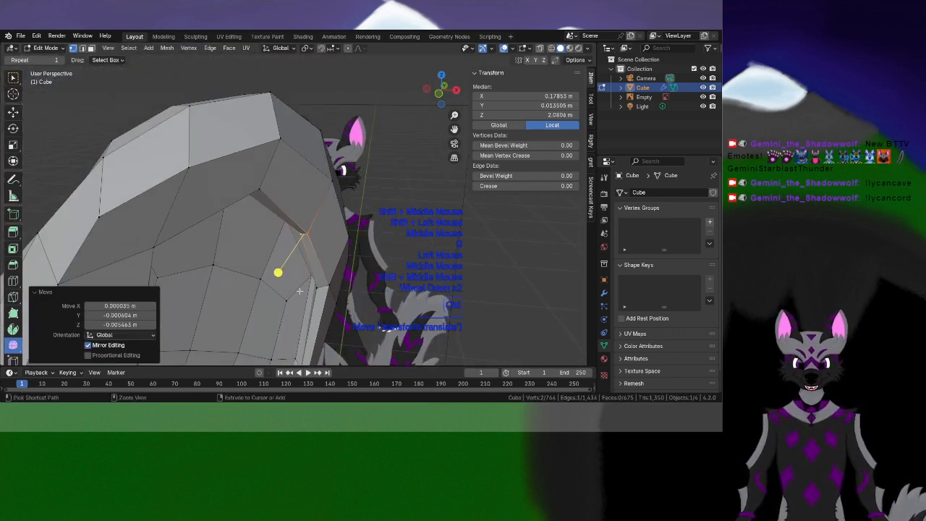
key("ctrl+z")
Select the two vertices at the hollow's upper inner corner and move them down and backward
middle_click_drag(299, 291, 298, 243)
scroll(299, 242, "up", 2)
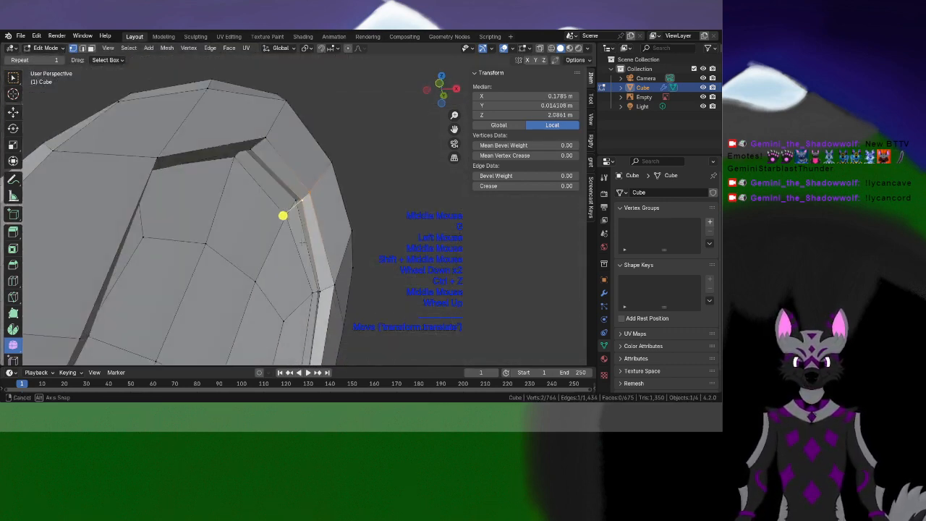
middle_click_drag(257, 219, 288, 242, "shift")
middle_click_drag(288, 242, 278, 260)
scroll(266, 265, "down", 1)
middle_click_drag(278, 261, 275, 209)
scroll(282, 253, "up", 1)
scroll(284, 250, "up", 1)
left_click(275, 209)
left_click(262, 241, "shift")
middle_click_drag(263, 242, 267, 243)
key("g")
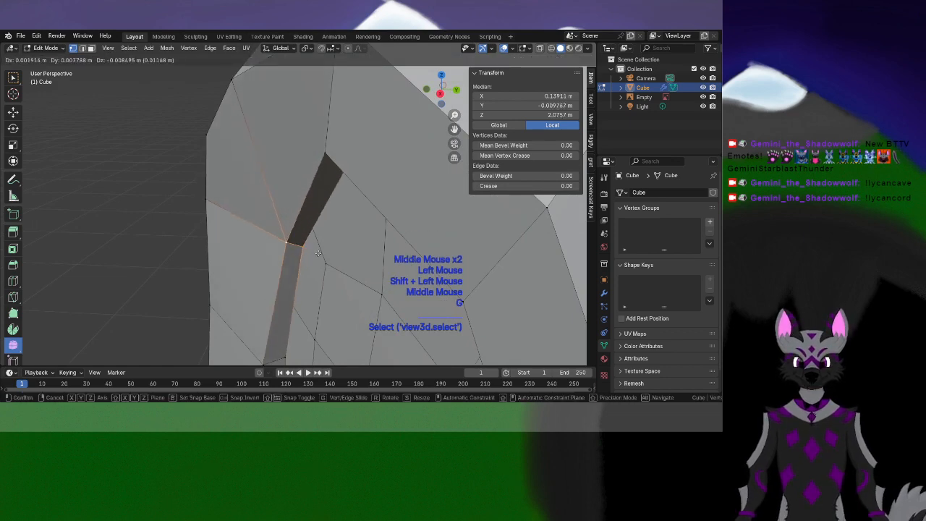
left_click(324, 262)
Adjust those two corner vertices again and reposition a neighbouring vertex on the hollow's upper inner side
key("g")
middle_click_drag(324, 262, 281, 145)
left_click(314, 310)
left_click(278, 167)
middle_click_drag(269, 186, 239, 248)
key("g")
left_click(310, 212)
Move the two vertices lower on the hollow's inner side about X 0.0023, Y 0.0026, Z -0.0026 m
scroll(310, 214, "down", 2)
scroll(340, 202, "down", 1, "shift")
scroll(341, 201, "down", 4)
scroll(295, 253, "up", 1)
middle_click_drag(238, 248, 399, 243)
scroll(203, 242, "up", 3)
scroll(424, 247, "down", 1)
scroll(424, 246, "up", 1)
left_click(281, 247)
left_click(251, 256, "shift")
middle_click_drag(251, 256, 322, 295)
key("g")
left_click(311, 288)
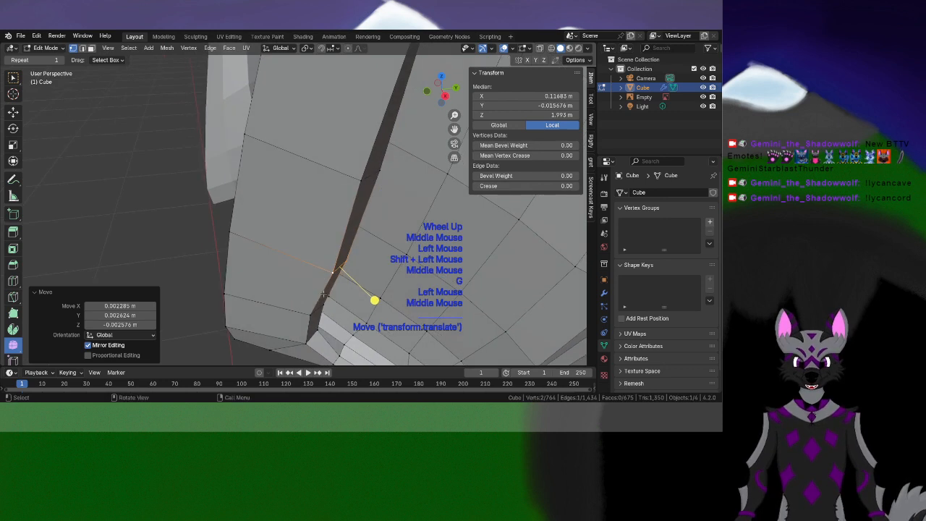
Move the vertex pair just above the hollow's lower inner corner about X 0.0017, Y 0.0026, Z -0.0021 m
left_click(323, 299)
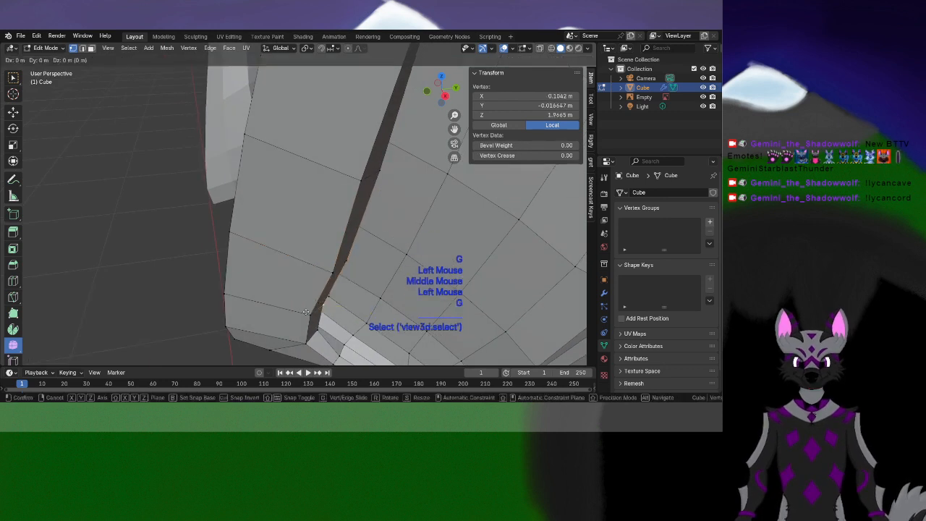
left_click(306, 313)
key("ctrl+z")
left_click(322, 311, "shift")
key("g")
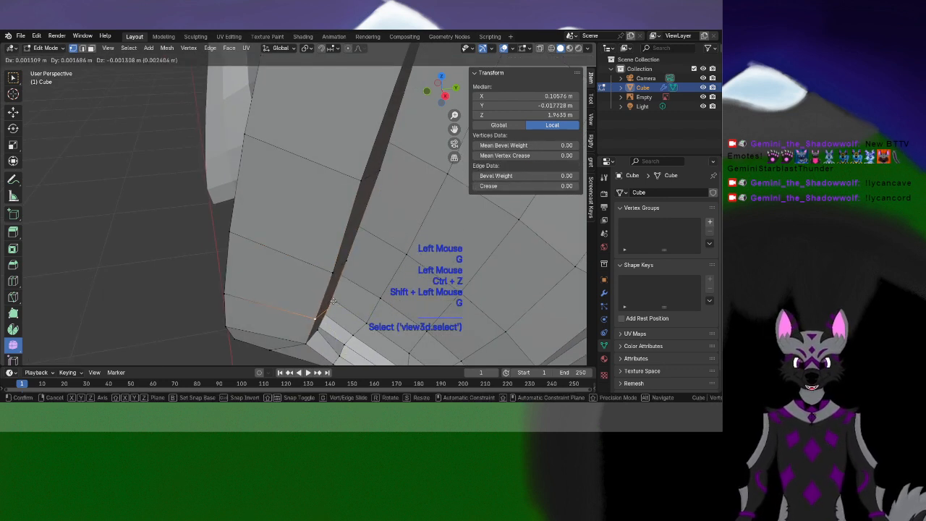
left_click(334, 303)
Select the edge loop along the hollow's inner-side rim and smooth its vertices
scroll(335, 303, "down", 2)
middle_click_drag(334, 303, 341, 242)
middle_click_drag(347, 187, 206, 254, "shift")
scroll(311, 217, "down", 3)
scroll(243, 266, "up", 3)
scroll(206, 255, "up", 3)
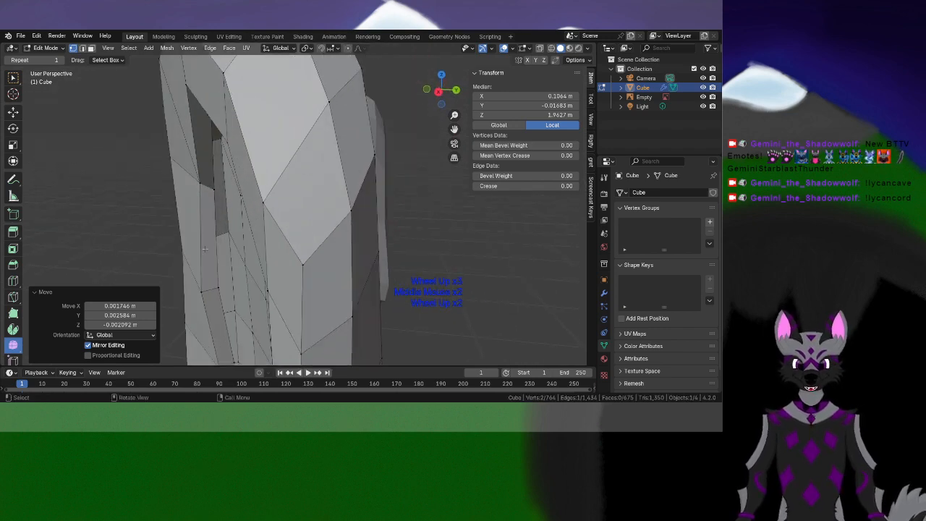
left_click(201, 253, "alt")
scroll(201, 253, "down", 1)
middle_click_drag(206, 362, 252, 289, "shift")
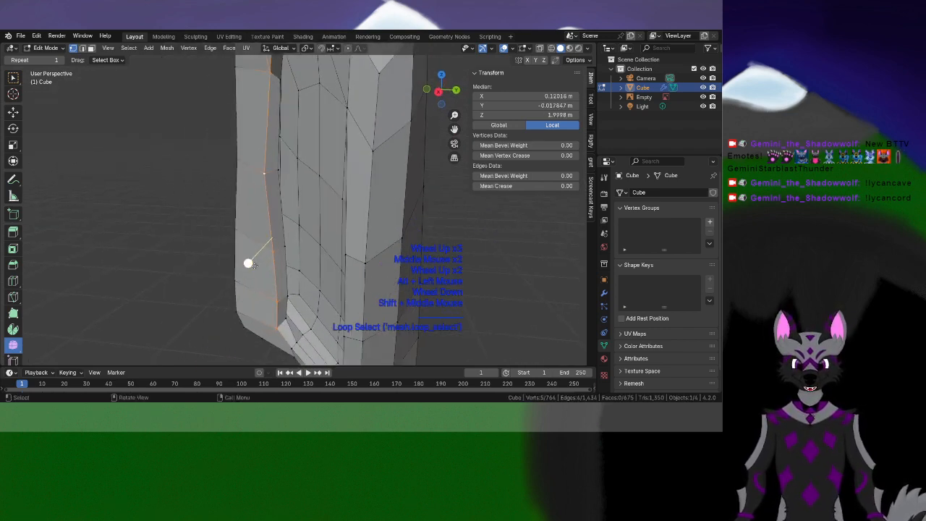
mouse_move(248, 263)
left_mouse_down()
mouse_move(269, 260)
mouse_move(248, 262)
left_mouse_up()
Try smoothing the neighbouring edge loop around the hollow's wall with a factor of 0.545, and undo it
left_click(276, 219, "alt")
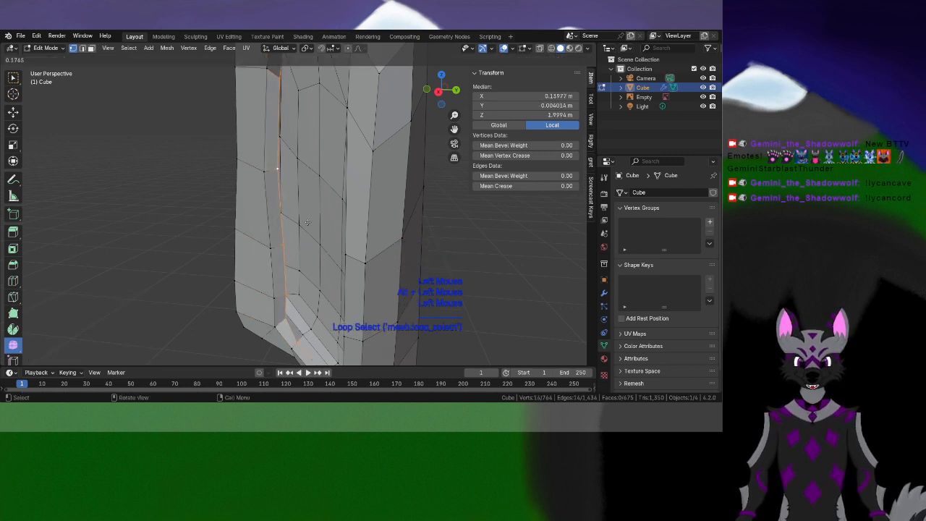
left_click(275, 222)
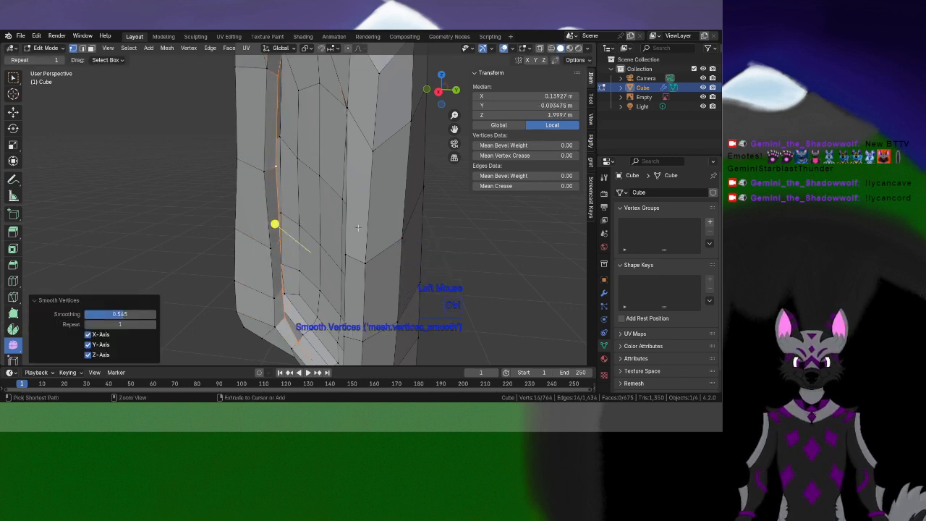
key("ctrl+z")
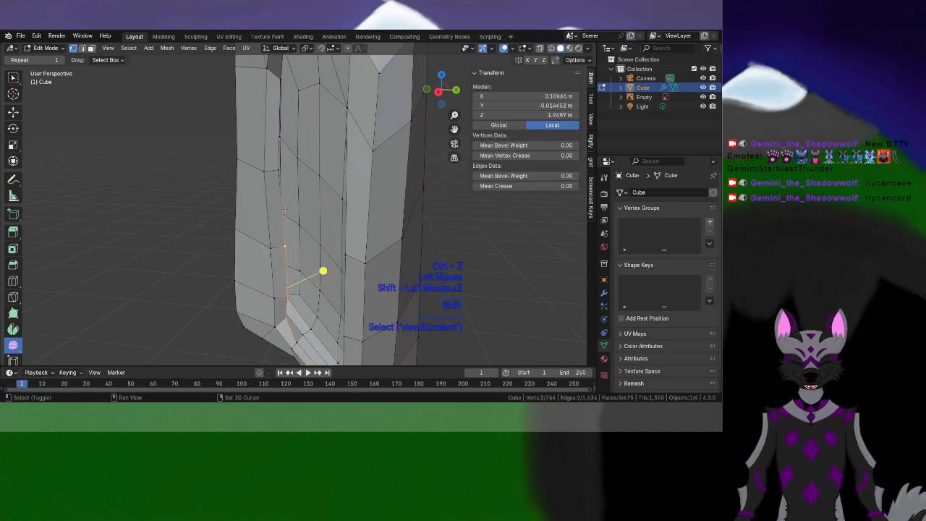
Smooth three vertices low on the hollow's inner wall and two rim vertices higher on the same side
left_click_drag(323, 250, 368, 250)
middle_click_drag(365, 254, 362, 337, "shift")
middle_click_drag(362, 337, 298, 266)
left_click(337, 325)
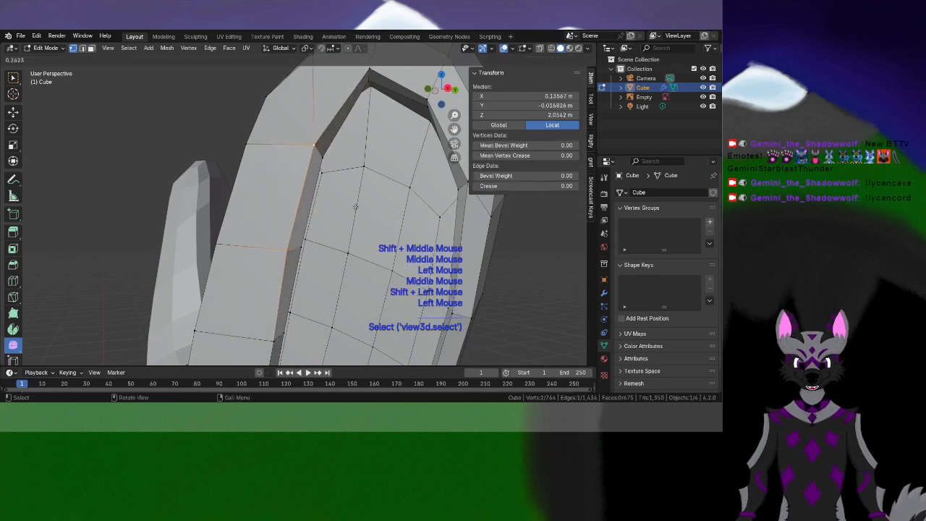
left_click_drag(355, 207, 310, 207)
Move the single wall vertex on the hollow's inner side about X 0.0018, Y -0.0027, Z -0.0003 m toward the rim
middle_click_drag(310, 207, 362, 68, "shift")
left_click(328, 239)
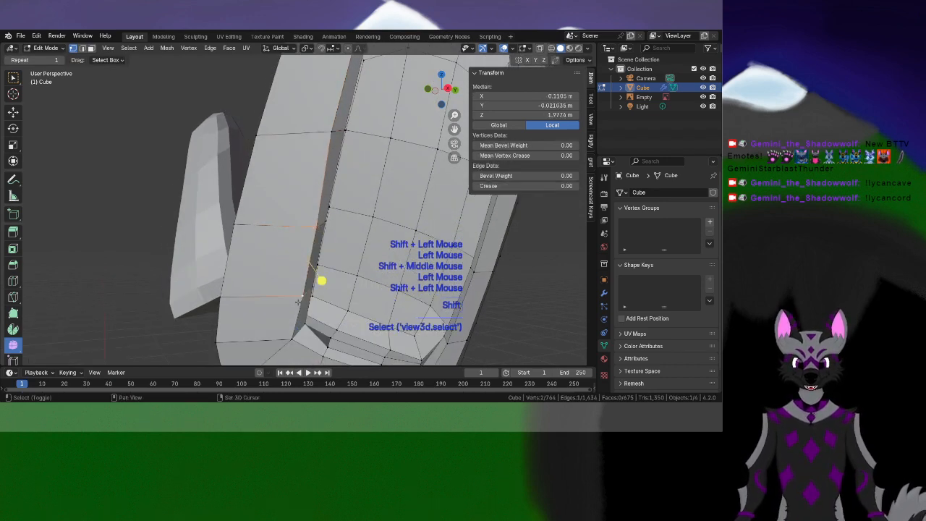
middle_click_drag(298, 300, 289, 262)
scroll(287, 245, "up", 2)
scroll(303, 224, "down", 2)
scroll(287, 246, "up", 1)
middle_click_drag(282, 176, 288, 217, "shift")
scroll(297, 217, "up", 3)
scroll(287, 217, "down", 1)
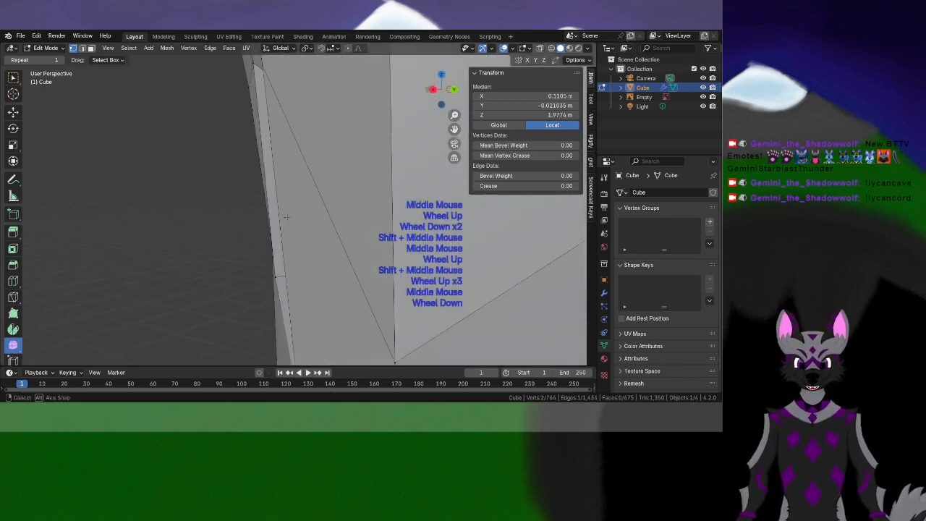
scroll(289, 214, "up", 1)
left_click(342, 236)
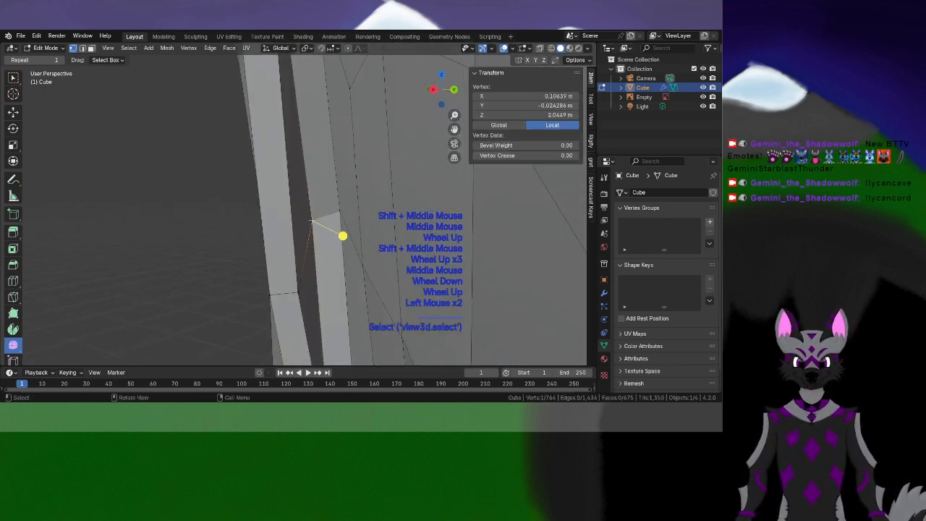
key("g")
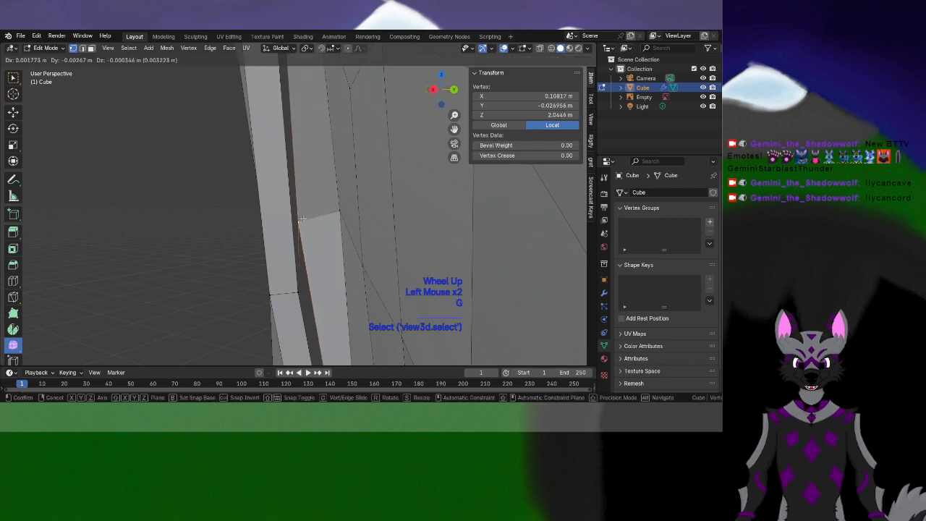
left_click(303, 218)
middle_click_drag(302, 218, 298, 228, "shift")
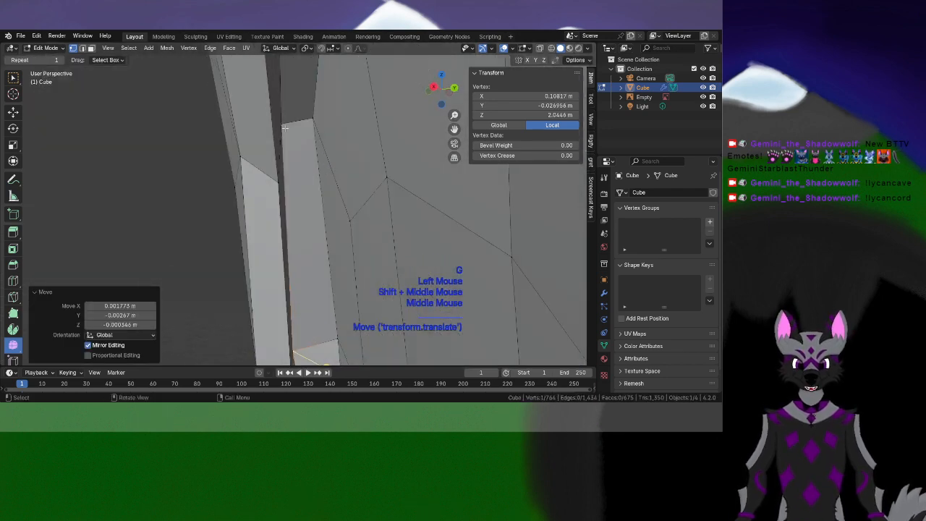
middle_click_drag(285, 128, 269, 172, "shift")
left_click(289, 282)
Switch to Object Mode and apply Shade Smooth to the character mesh
middle_click_drag(290, 282, 28, 40)
scroll(351, 258, "down", 2)
scroll(303, 166, "down", 2)
left_click(55, 59)
right_click(242, 211)
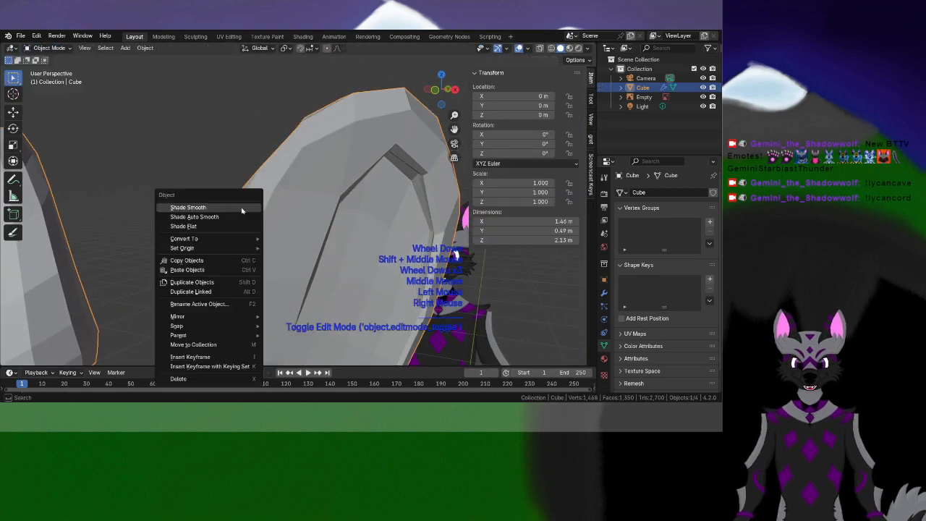
left_click(207, 210)
Examine the smooth-shaded ears and head from several angles and distances
scroll(207, 215, "down", 2)
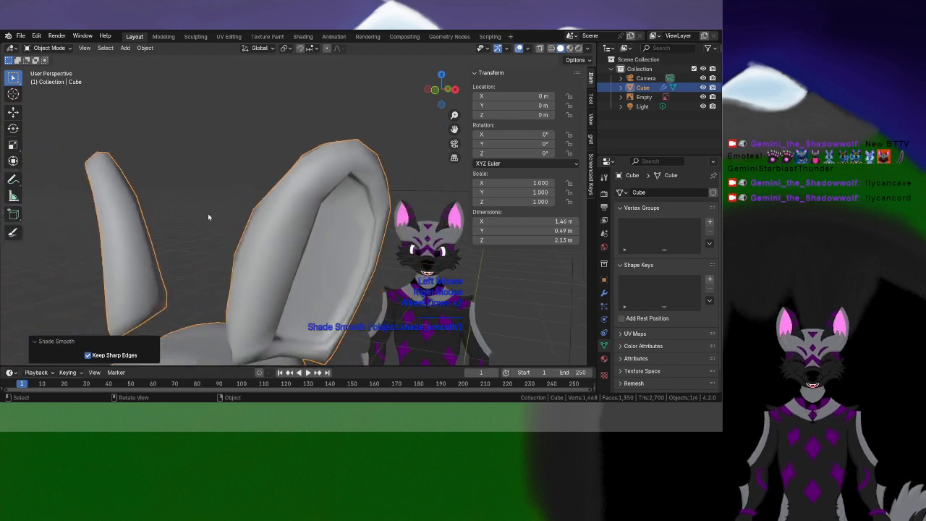
mouse_move(206, 214)
middle_mouse_down("shift")
mouse_move(203, 196)
mouse_move(246, 185)
mouse_move(248, 238)
mouse_move(210, 232)
middle_mouse_up("shift")
scroll(246, 185, "down", 5)
scroll(247, 239, "up", 3)
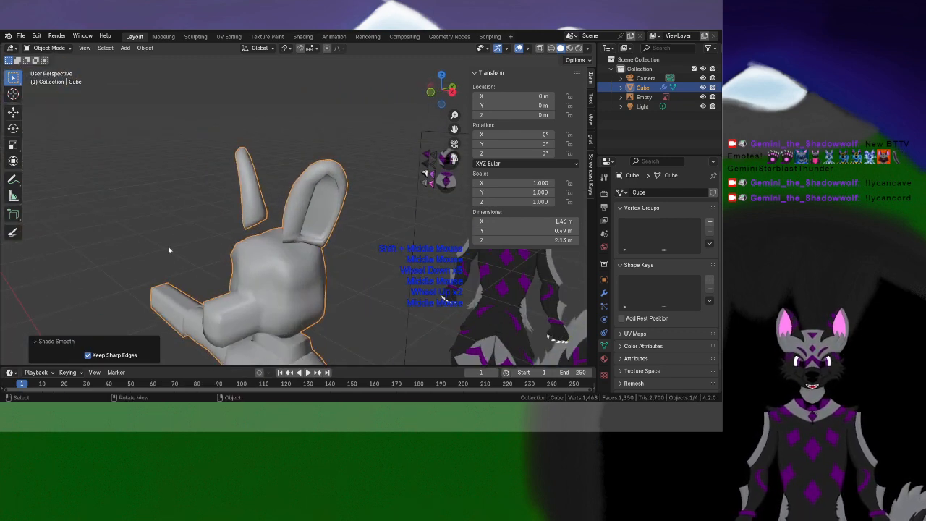
scroll(192, 228, "up", 2)
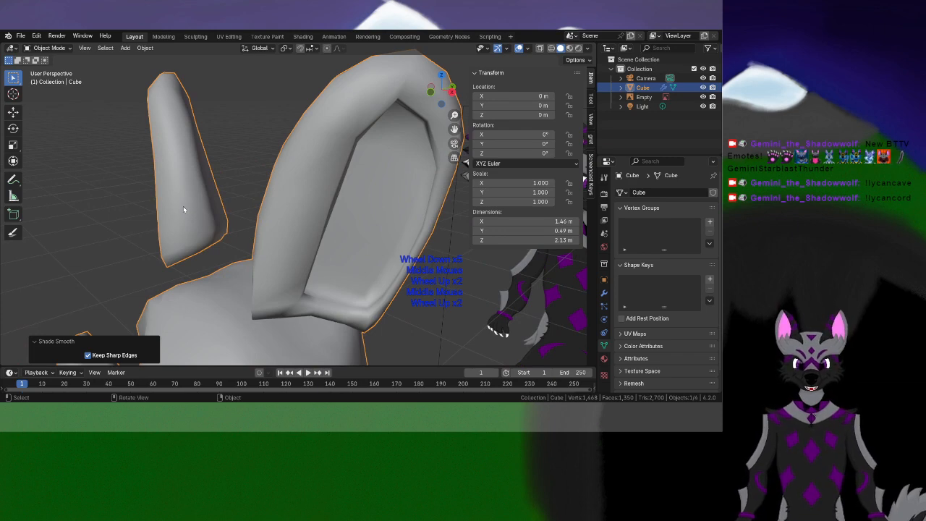
scroll(167, 242, "down", 3)
middle_click_drag(172, 211, 234, 259)
scroll(167, 251, "down", 3)
scroll(234, 258, "down", 1)
middle_click_drag(269, 344, 248, 255, "shift")
middle_click_drag(311, 195, 345, 242, "shift")
scroll(219, 245, "up", 3)
scroll(389, 149, "down", 1)
scroll(343, 243, "up", 2)
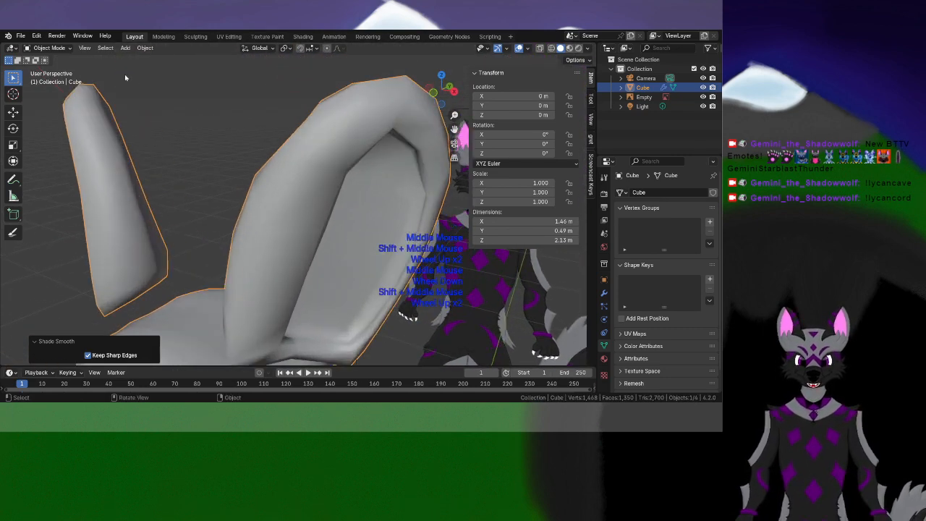
Apply Shade Flat to the character mesh and return to Edit Mode
right_click(201, 138)
left_click(187, 155)
middle_click_drag(187, 154, 280, 224)
left_click(39, 67)
scroll(277, 219, "up", 2)
scroll(280, 224, "down", 2)
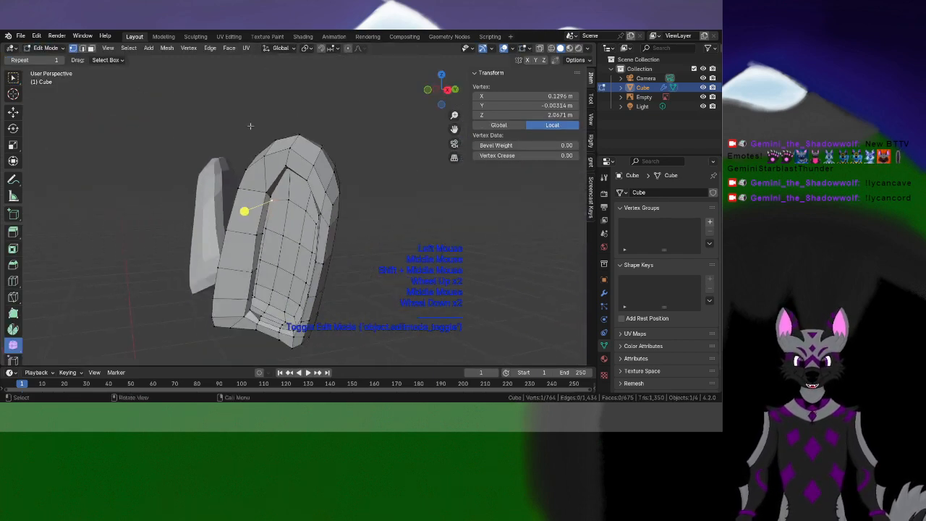
Enable proportional editing and pull the vertex on the ear's inner outline toward the head's centre
scroll(239, 143, "up", 2)
middle_click_drag(176, 119, 251, 209)
scroll(219, 136, "down", 3)
scroll(251, 210, "up", 2)
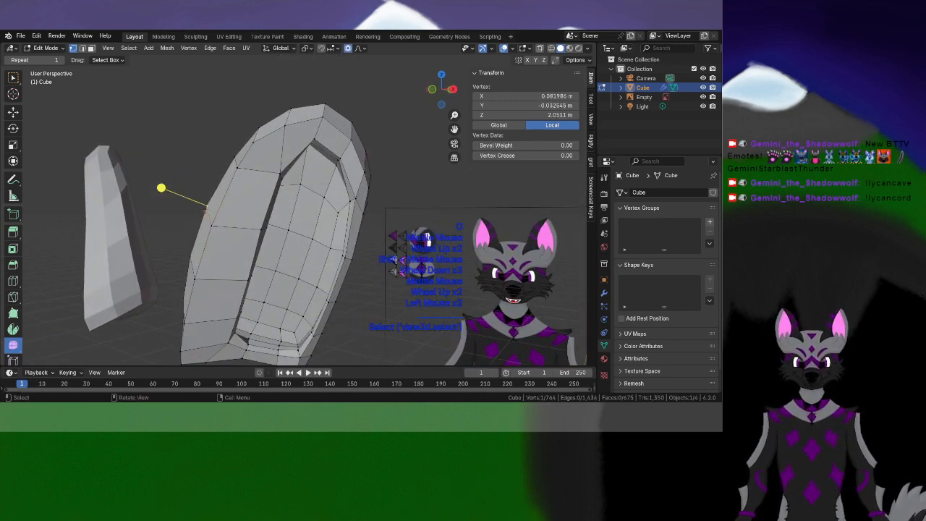
key("g")
left_click(193, 204)
Move a lower vertex on the ear's back about X 0.0007, Y -0.004, Z -0.0024 m with proportional size 0.123
middle_click_drag(149, 181, 413, 259)
left_click(275, 287)
key("g")
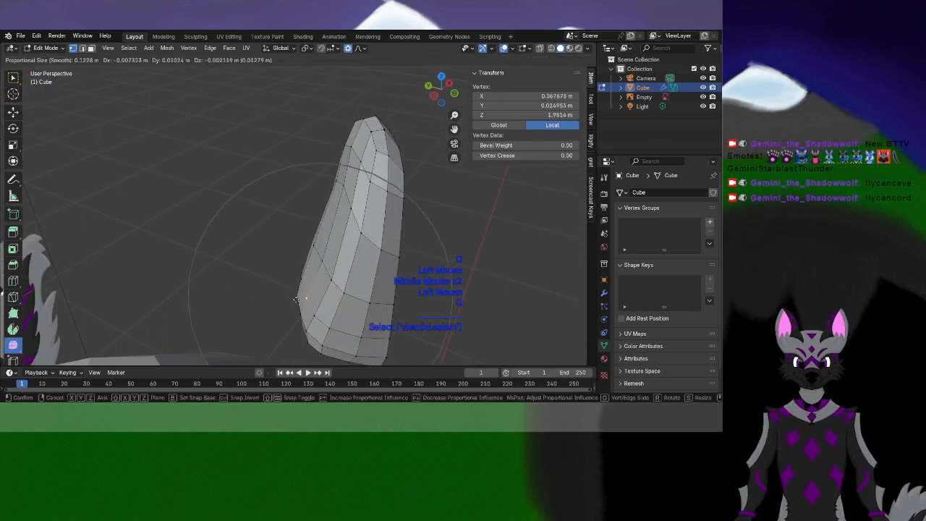
left_click(314, 299)
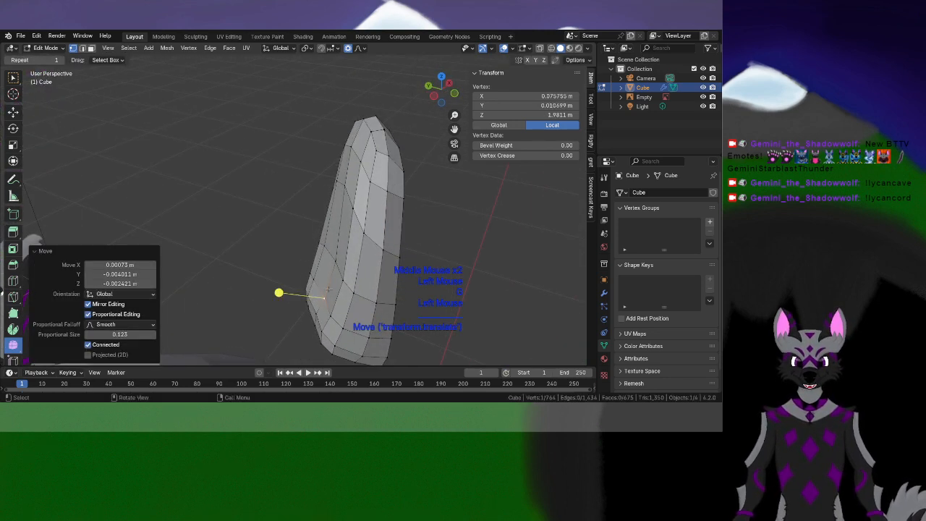
middle_click_drag(315, 299, 333, 238)
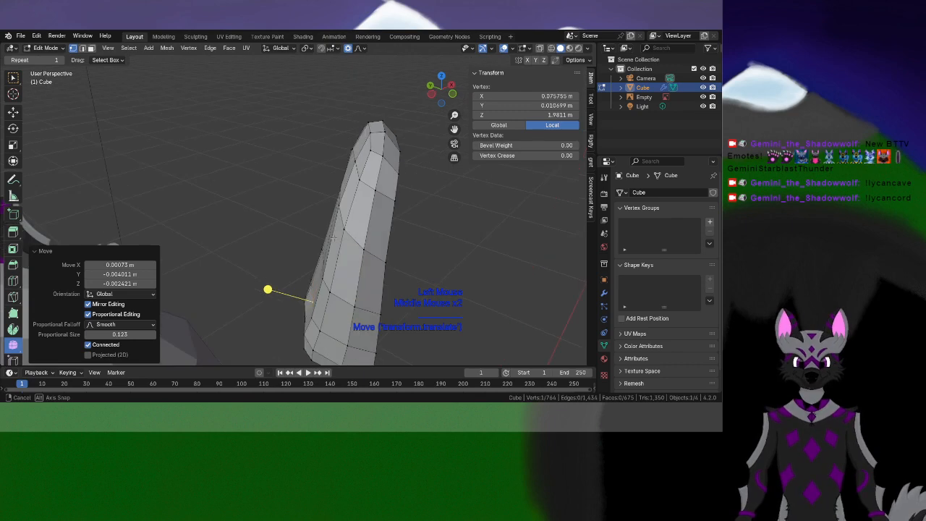
Reveal the hidden head and body geometry and select the vertex low on the ear's inner edge
middle_click_drag(357, 188, 338, 193)
middle_click_drag(335, 311, 234, 229, "shift")
scroll(256, 243, "up", 2)
left_click(232, 235)
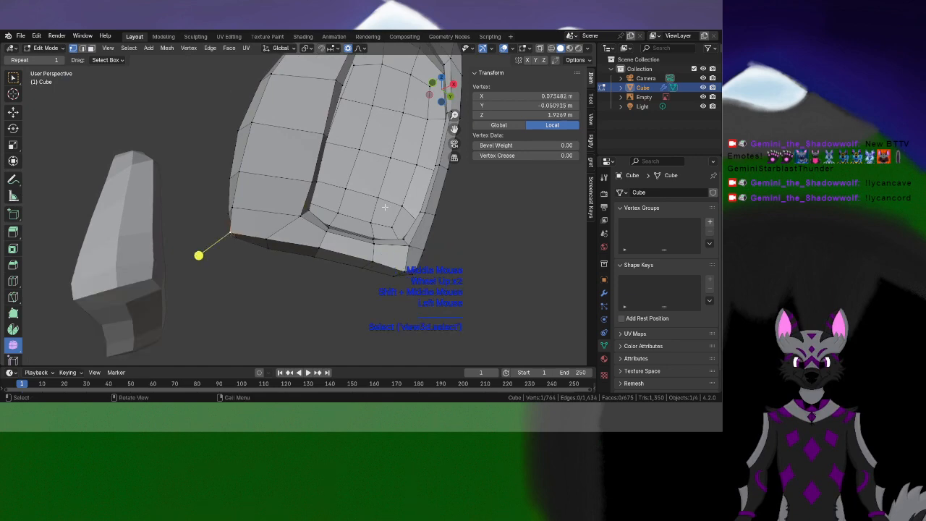
scroll(282, 245, "down", 1)
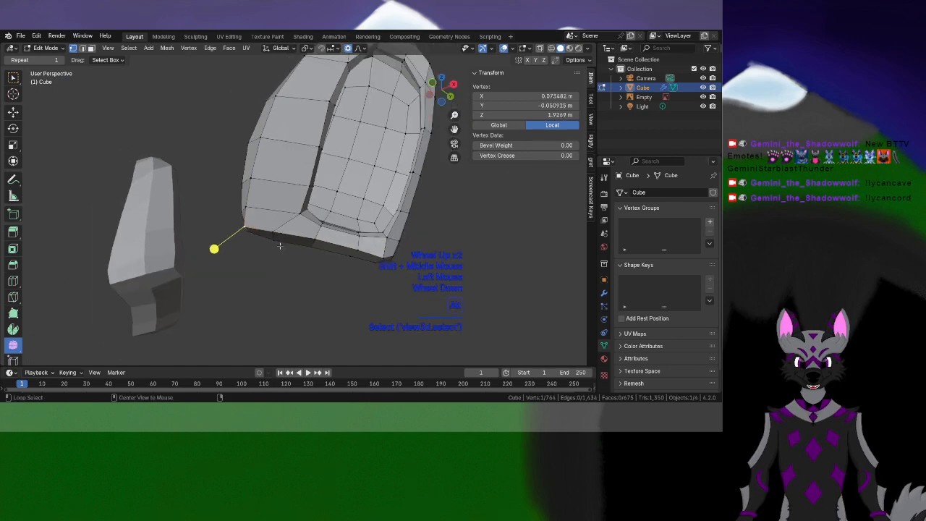
key("alt+h")
scroll(271, 248, "down", 2)
left_click(251, 187)
middle_click_drag(251, 187, 289, 206)
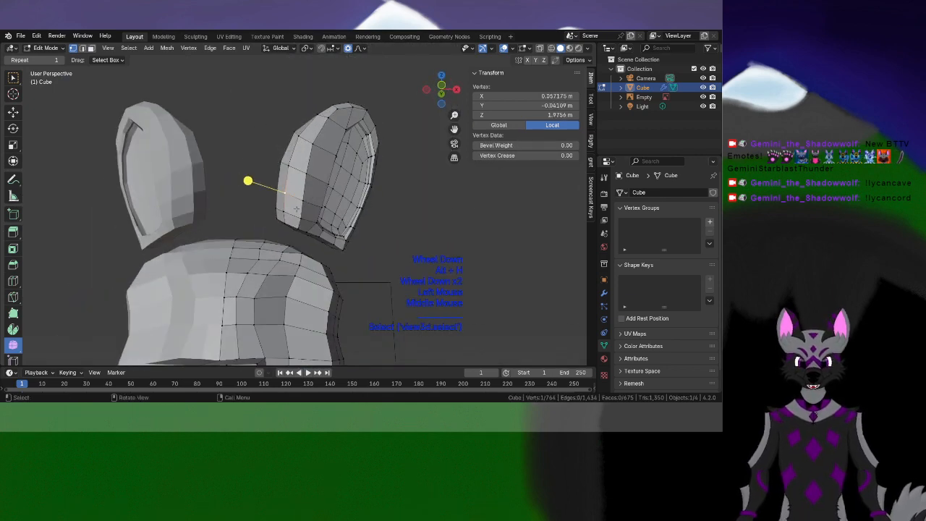
Compare the ears with the reference from the front and reposition the ear's inner-edge vertex with proportional editing
key("KP_1")
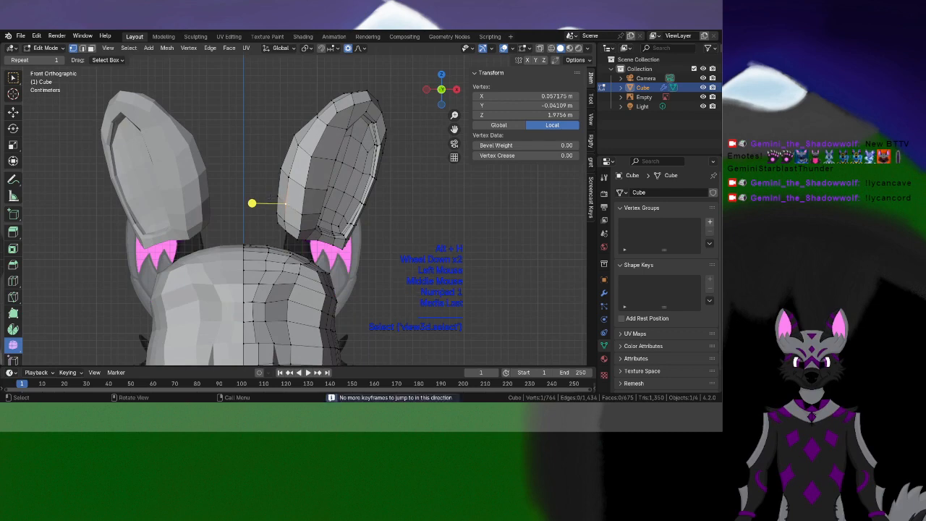
middle_click_drag(290, 211, 309, 248, "shift")
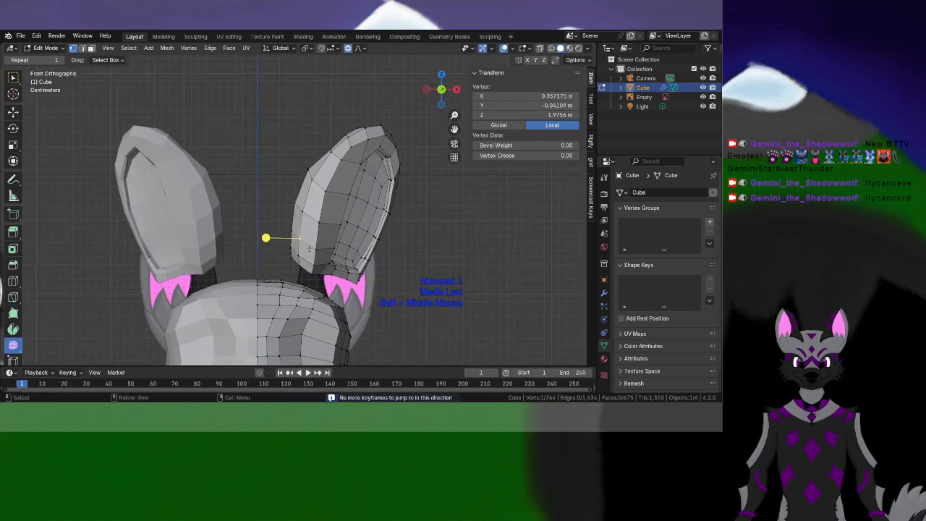
scroll(309, 248, "down", 2, "shift")
scroll(313, 223, "up", 3, "shift")
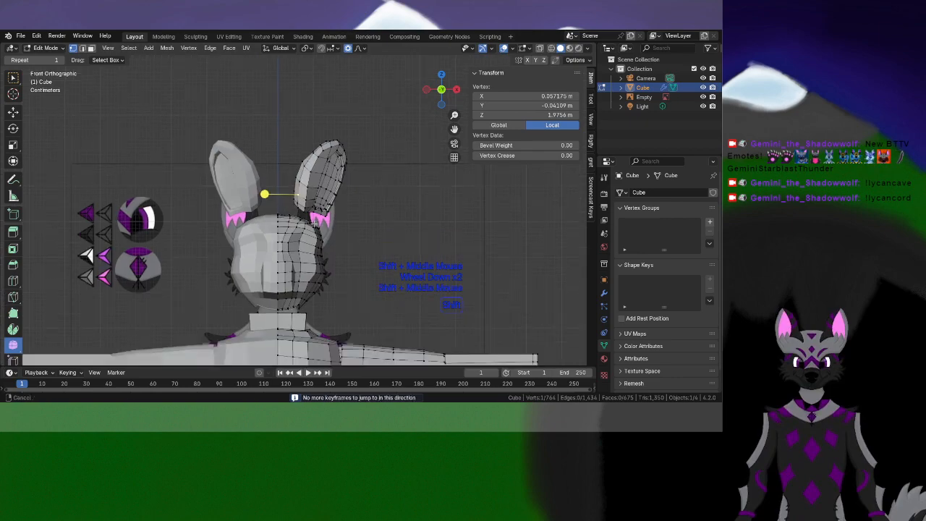
middle_click_drag(313, 222, 217, 103)
scroll(213, 171, "up", 2)
key("g")
left_click(236, 116)
Move the vertex near the ear's tip about X -0.0071, Y 0.0055, Z 0.0025 m with proportional editing
left_click(223, 189)
key("g")
left_click(217, 94)
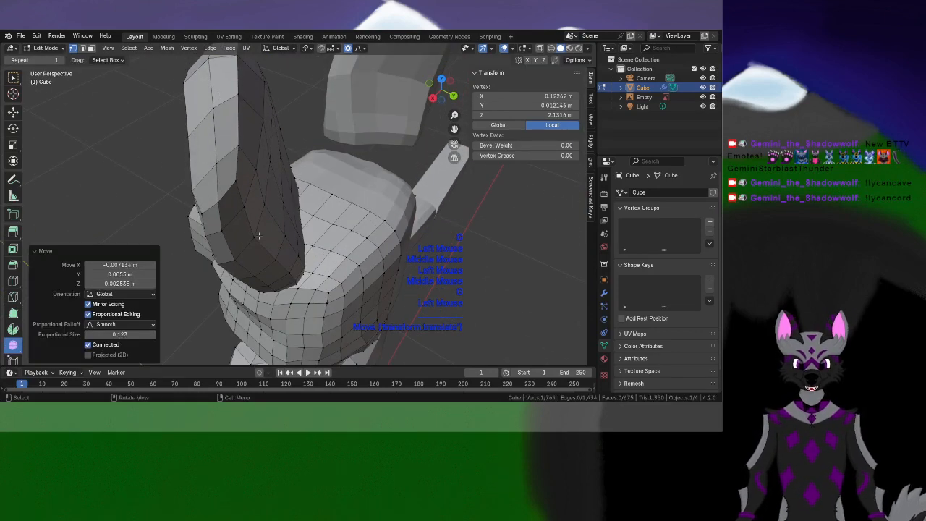
Reshape the ear's back with proportional vertex moves, ending with one of about X -0.0059, Y 0.0057, Z 0.0015 m
left_click(279, 233)
key("g")
left_click(264, 219)
left_click(267, 227)
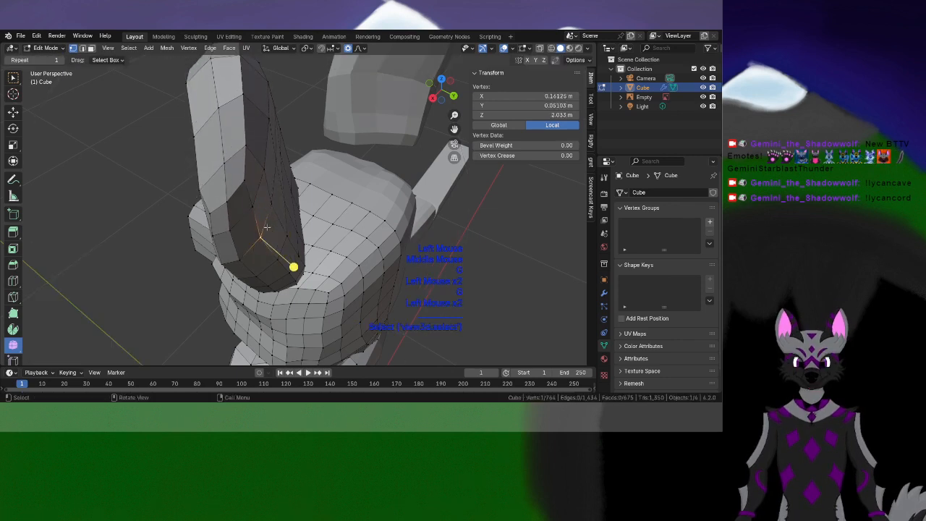
key("g")
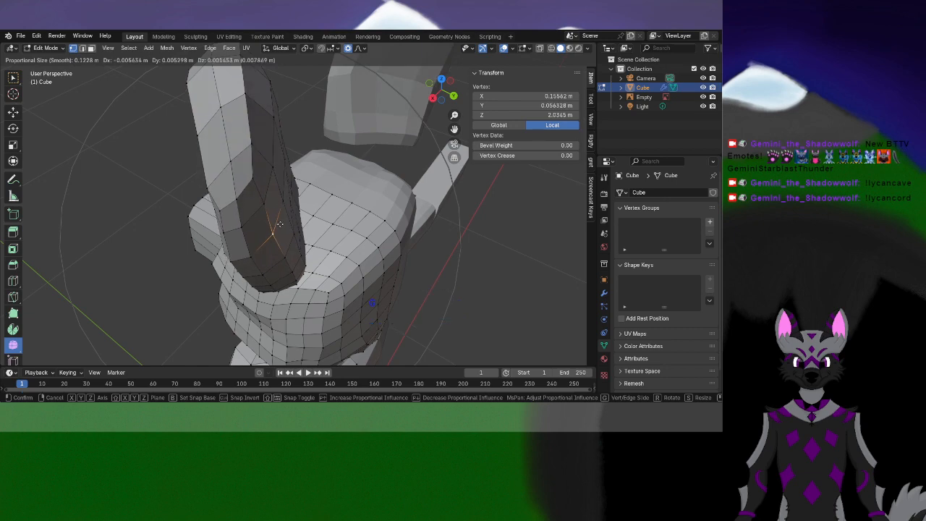
left_click(280, 225)
middle_click_drag(280, 225, 271, 270)
scroll(271, 99, "down", 1, "shift")
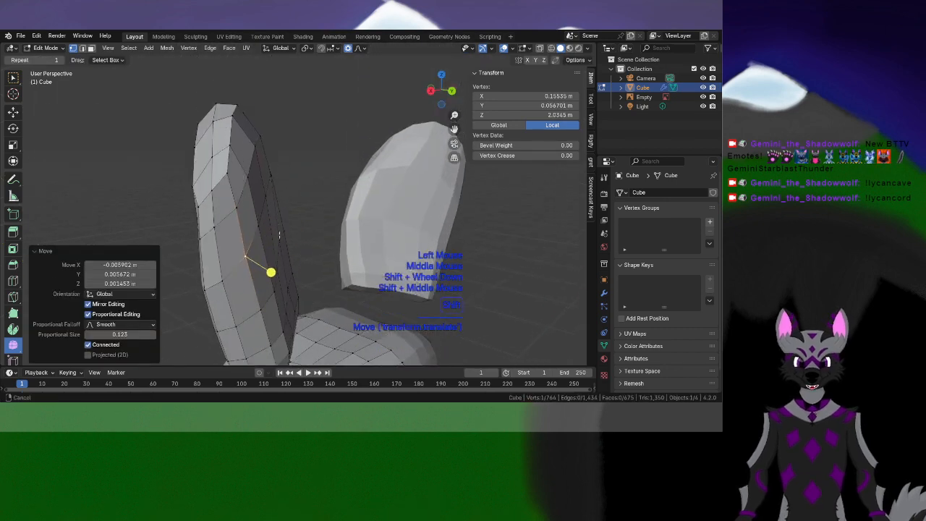
Rotate the ear around its tip vertex with proportional falloff and move the tip about X -0.0082, Y 0.0073, Z 0.0031 m
left_click(215, 103)
key("g")
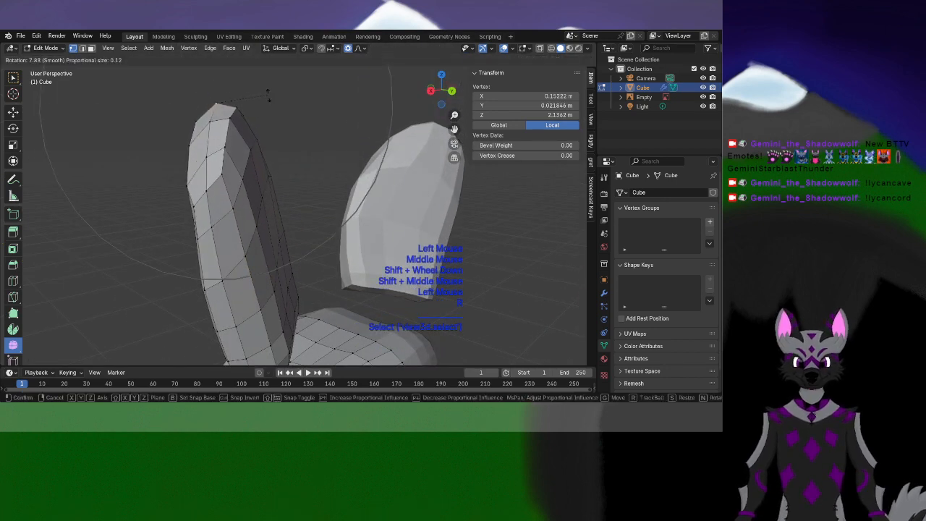
left_click(273, 101)
key("g")
left_click(269, 109)
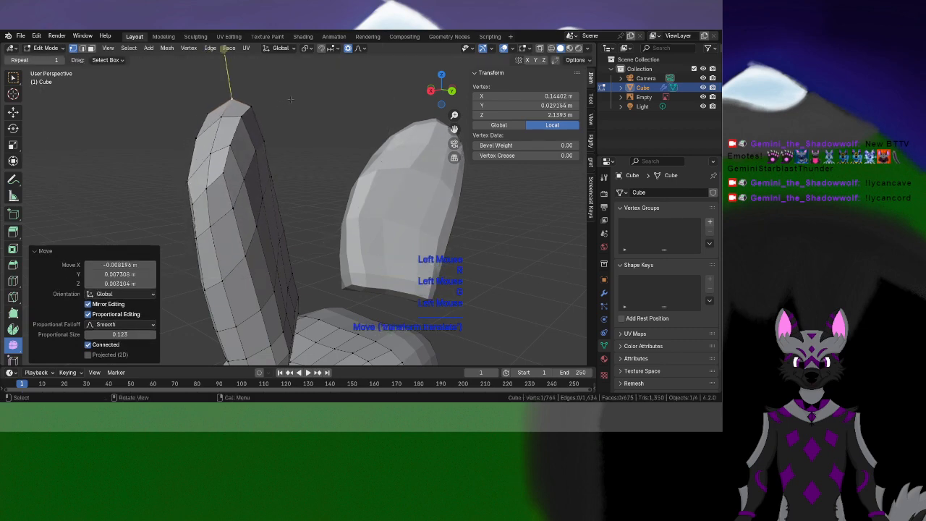
Move the vertex high on the hollow's floor backward, reducing the proportional size to about 0.067 m
scroll(269, 108, "down", 2)
middle_click_drag(269, 109, 339, 243)
scroll(407, 135, "up", 4)
scroll(326, 146, "down", 1)
scroll(326, 146, "up", 1)
scroll(365, 218, "down", 1)
left_click(347, 244)
key("g")
scroll(340, 243, "up", 5)
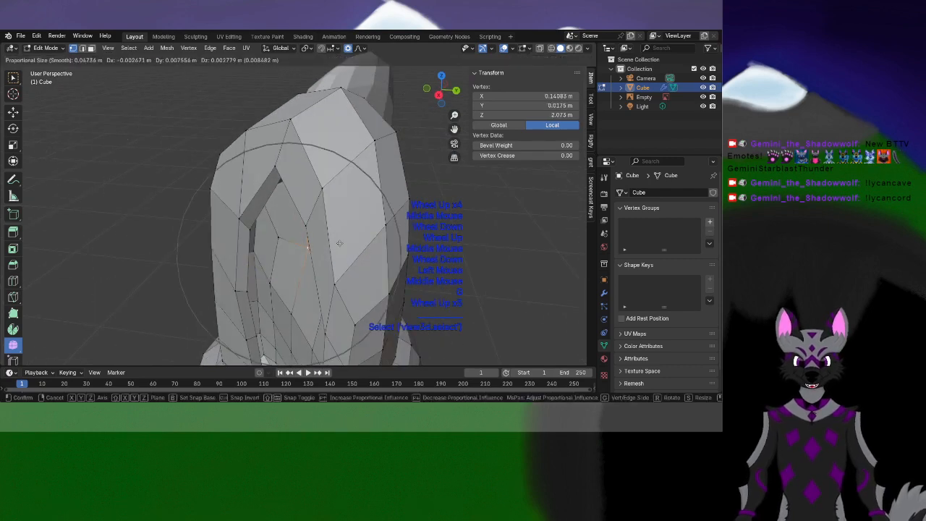